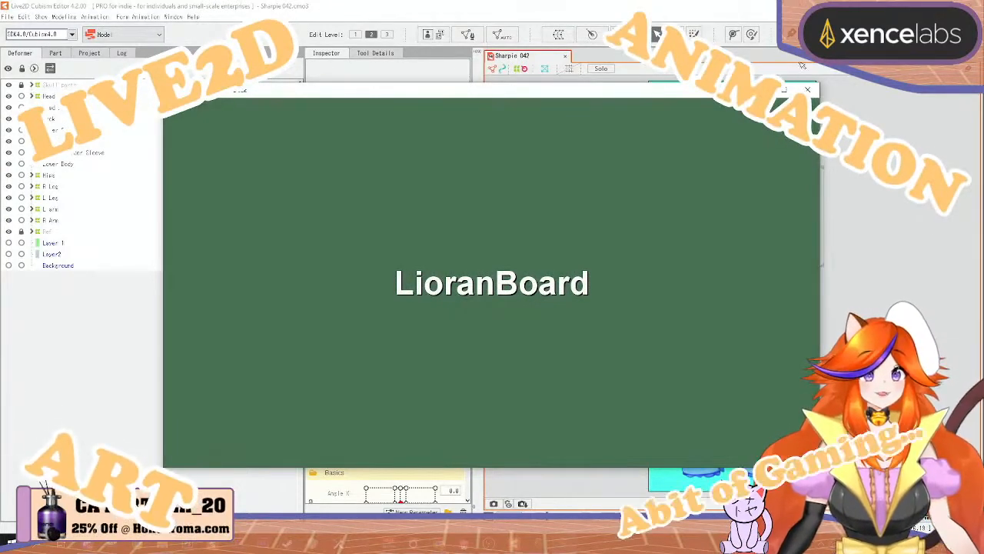
Step: Close the LioranBoard splash window and minimise the LioranBoard Receiver to reveal the Live2D model
click(808, 90)
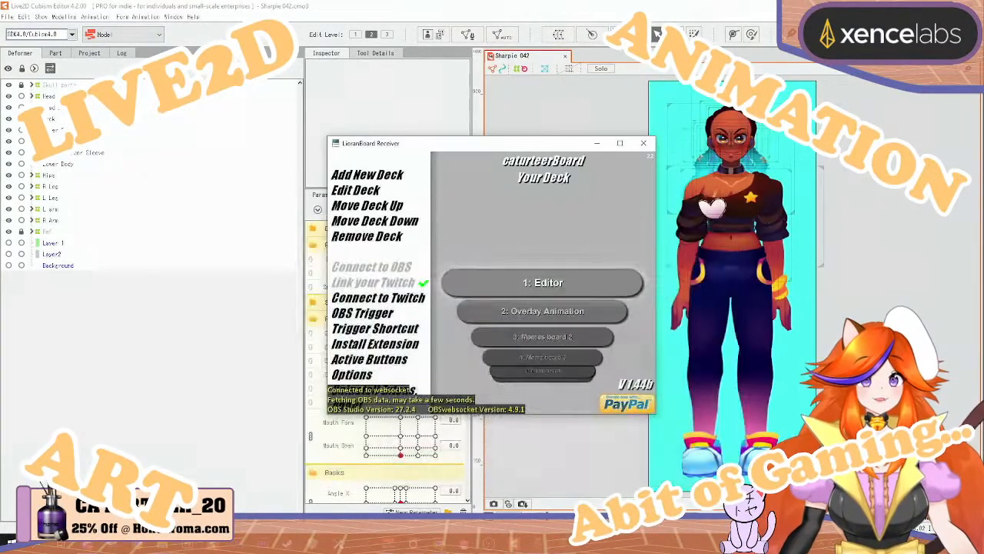
click(598, 143)
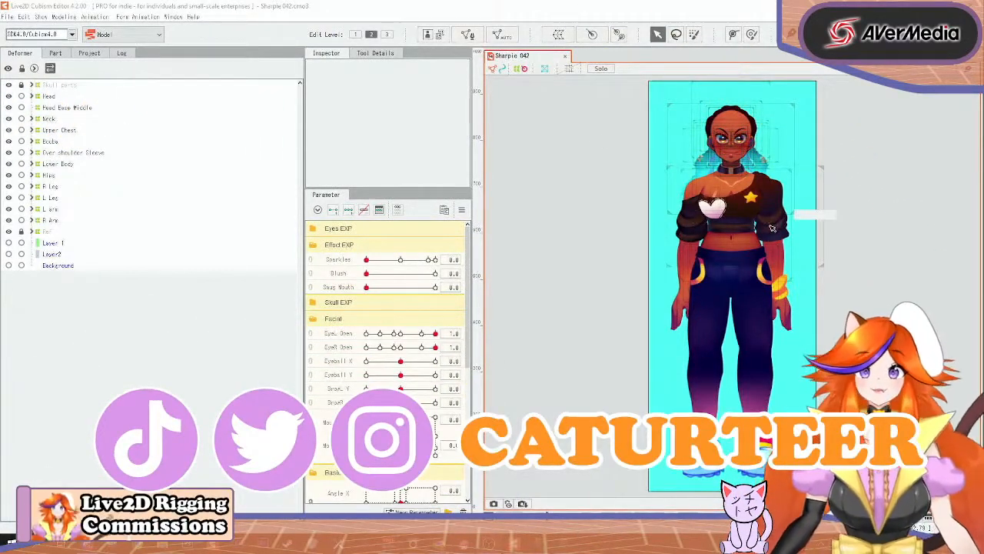
Step: Examine the character model's torso, collar and face up close
scroll(772, 228, up, 1)
scroll(746, 204, up, 3)
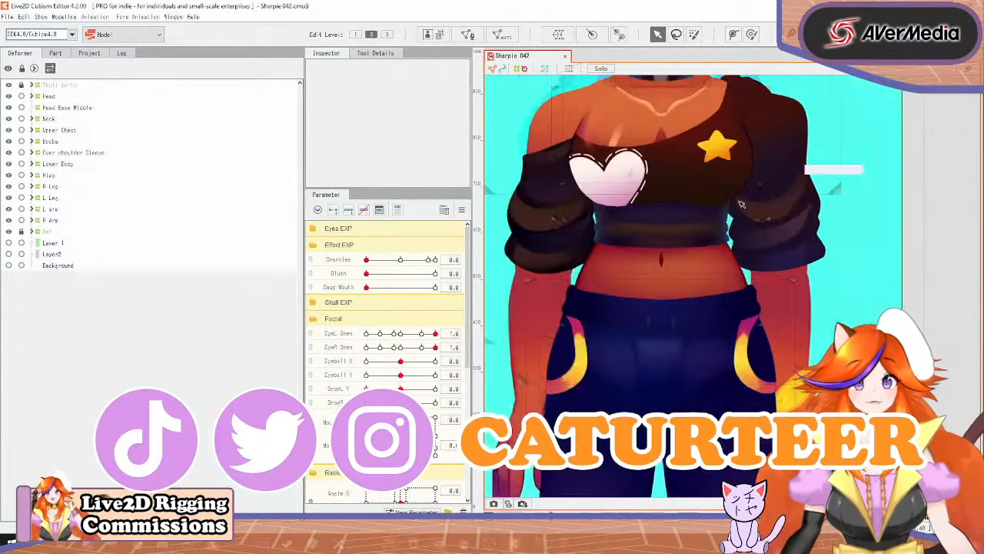
scroll(750, 304, down, 4)
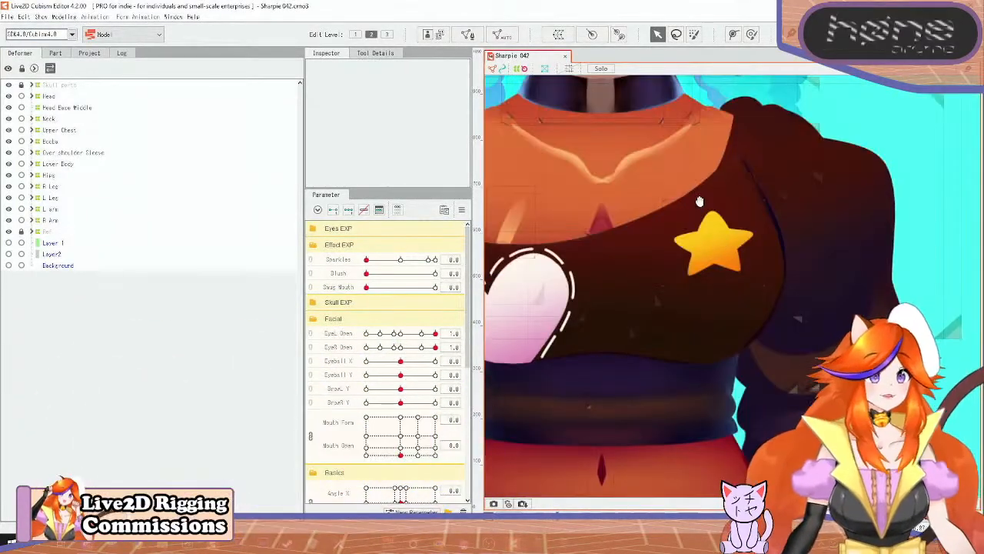
scroll(716, 231, up, 3)
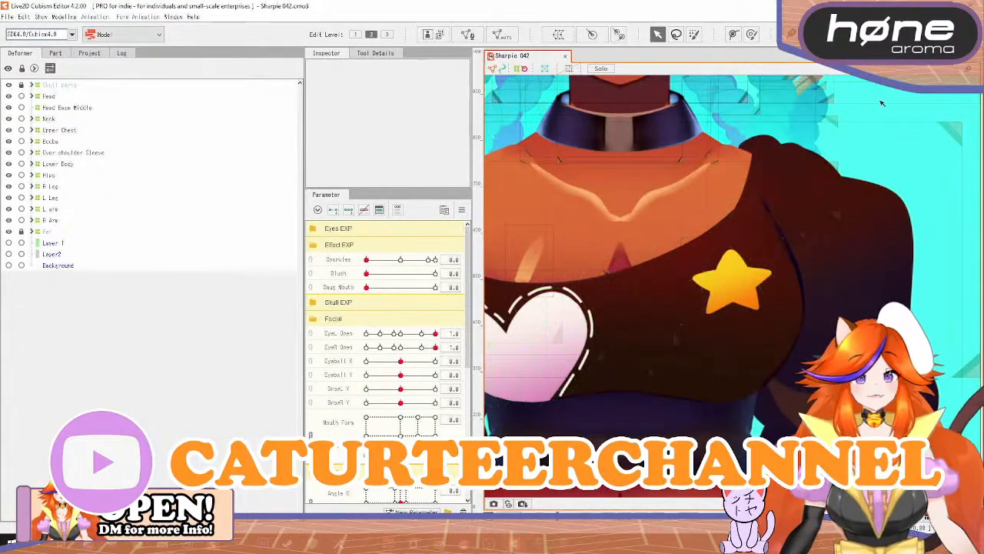
drag(680, 175, 755, 406)
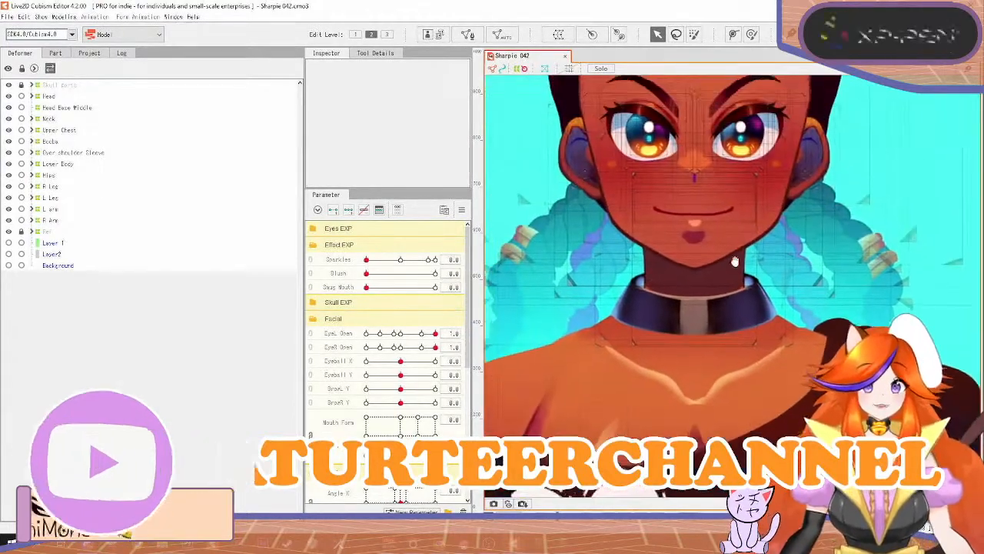
mouse_move(736, 261)
mouse_down()
mouse_move(769, 415)
mouse_move(734, 270)
mouse_up()
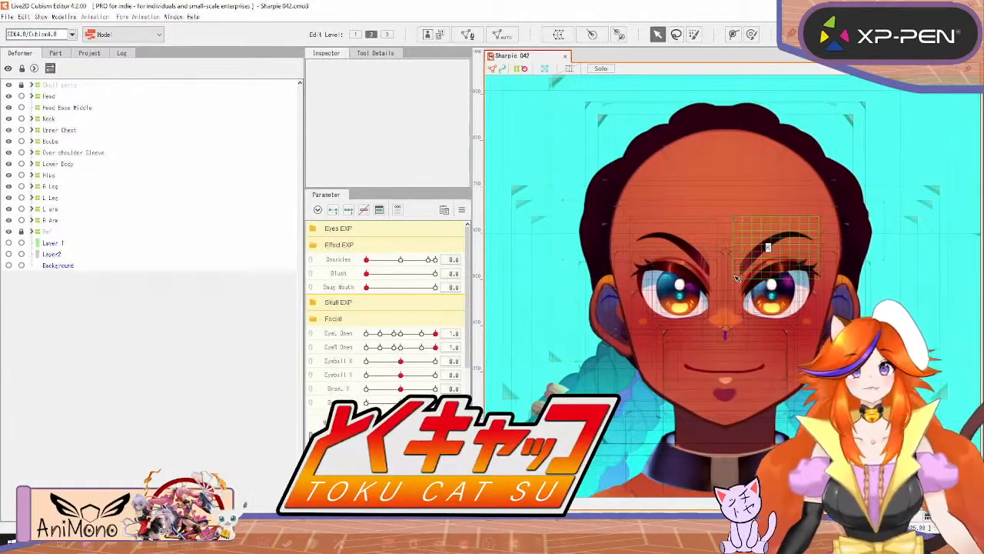
scroll(769, 263, up, 3)
scroll(769, 263, down, 3)
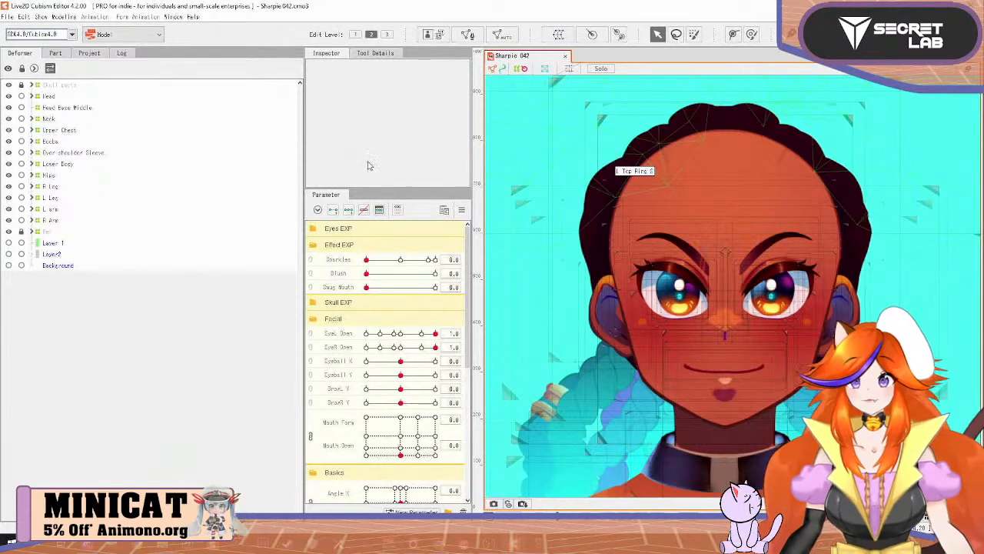
Step: Find the front hair's parent deformer and set the opacity of the top-level Fronts deformer to 100%
click(678, 184)
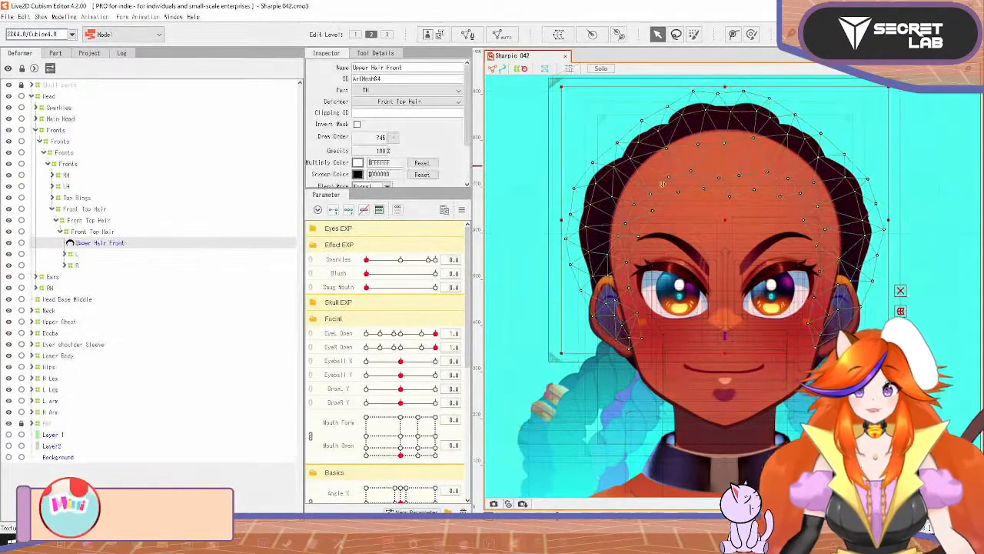
click(56, 132)
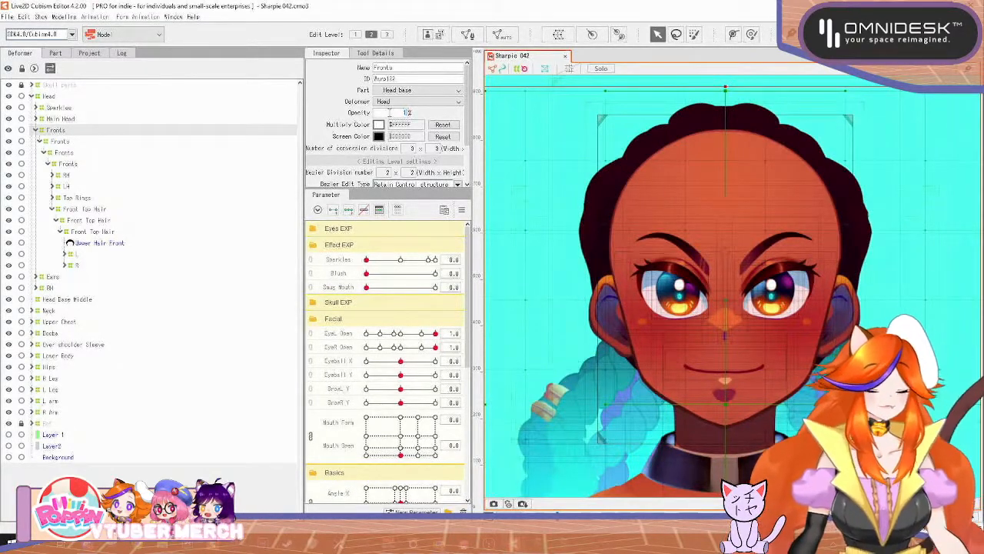
text(100)
key(Return)
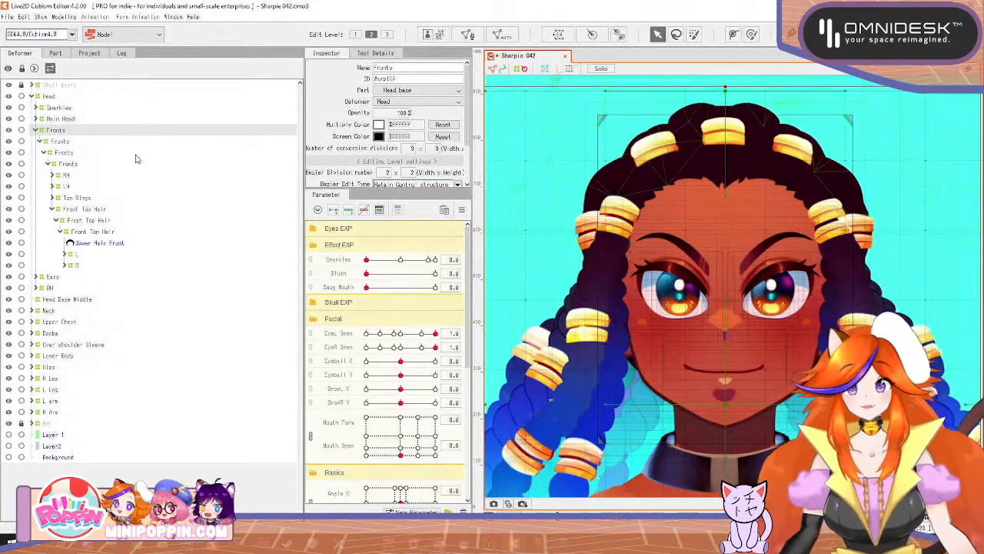
Step: Paste a copy of the nested Fronts warp deformer, name it X and place the front hair deformers under it
click(61, 142)
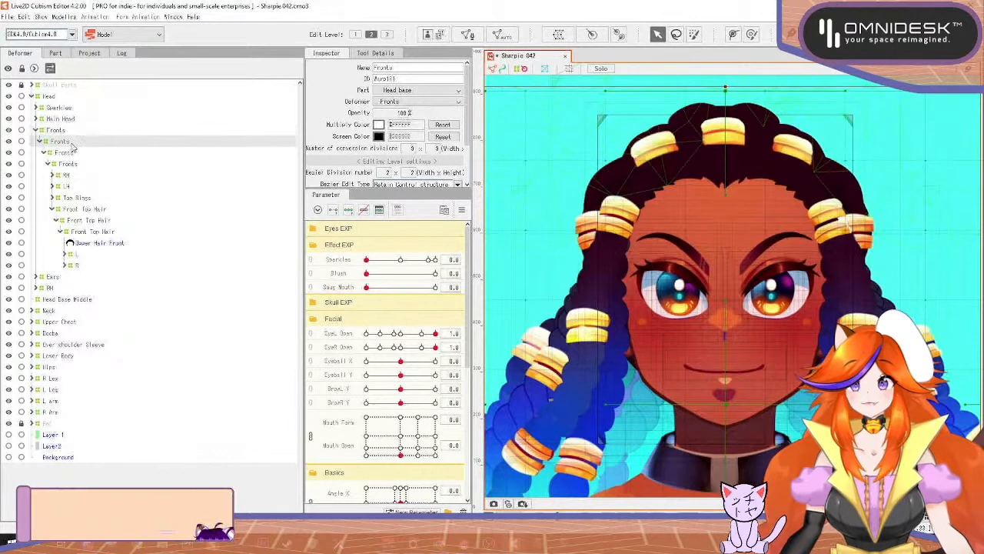
click(411, 69)
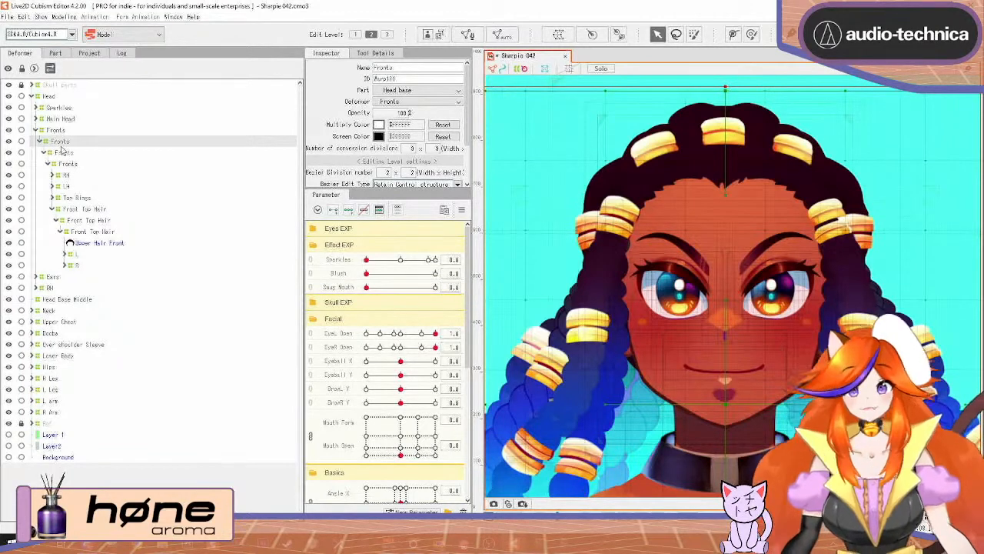
key(ctrl+v)
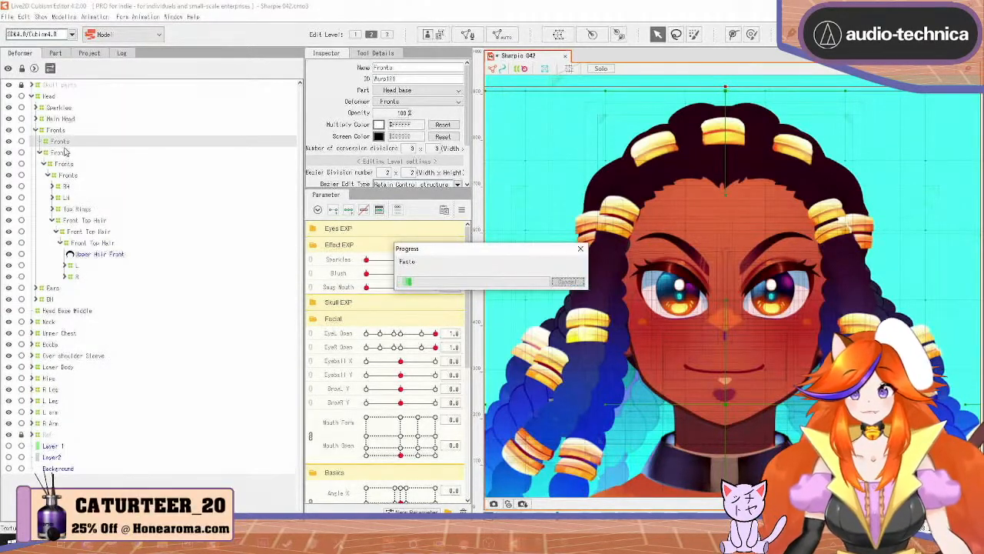
drag(65, 152, 59, 146)
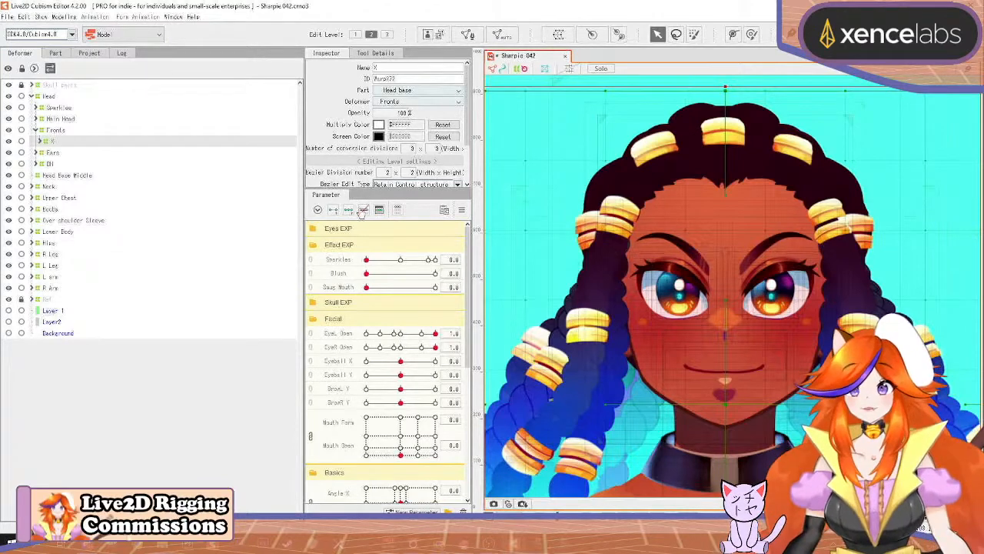
Step: Collapse the Effect EXP and Facial parameter groups, unlink Angle X from Angle Y and add three keys to Angle X
click(315, 247)
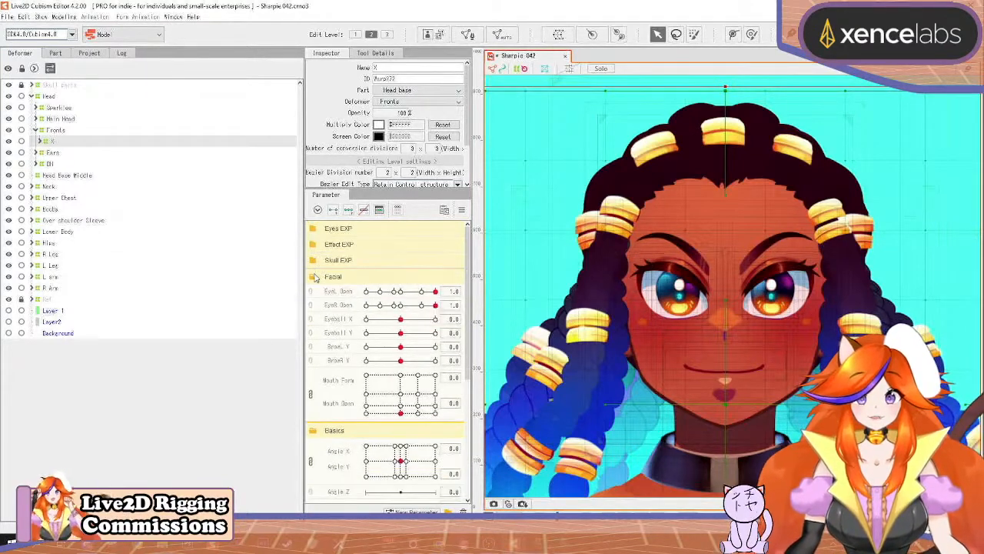
click(315, 277)
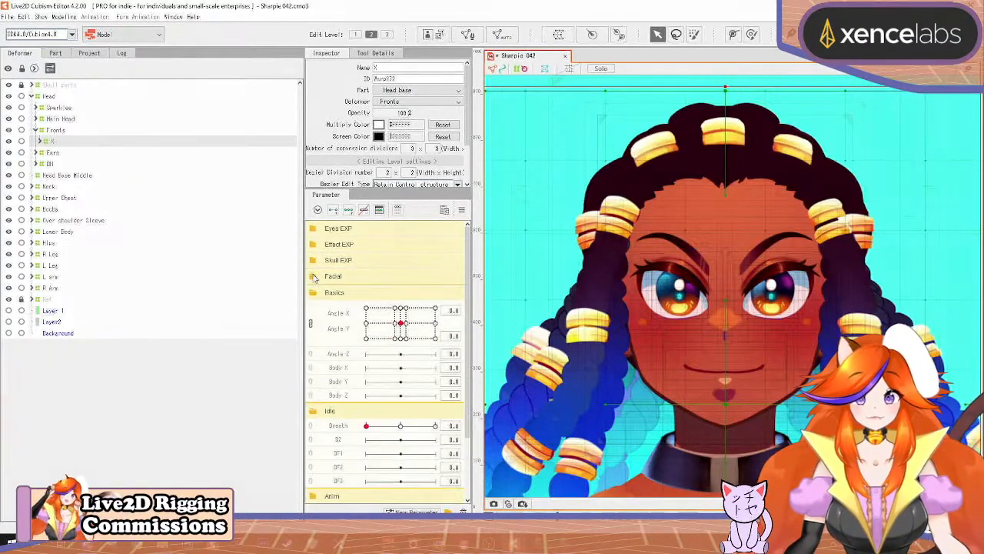
click(310, 323)
click(357, 309)
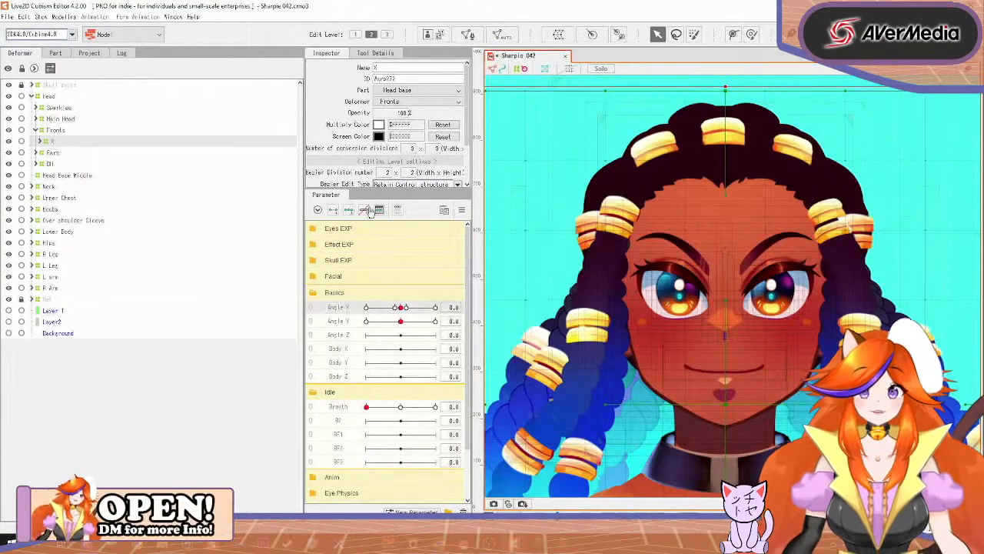
Step: Shift the X deformer sideways at Angle X -30 so the front hair follows the turned face
drag(406, 311, 277, 314)
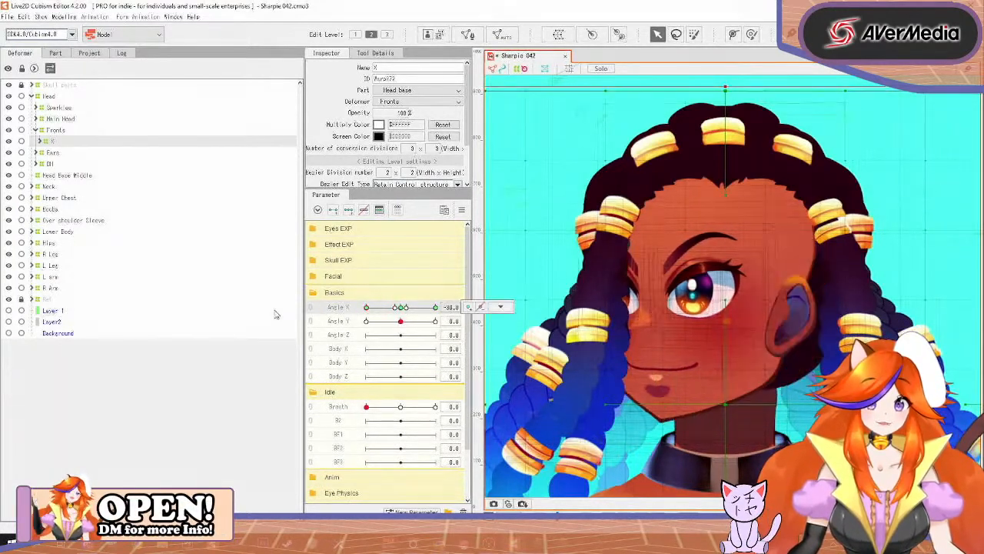
drag(729, 405, 659, 403)
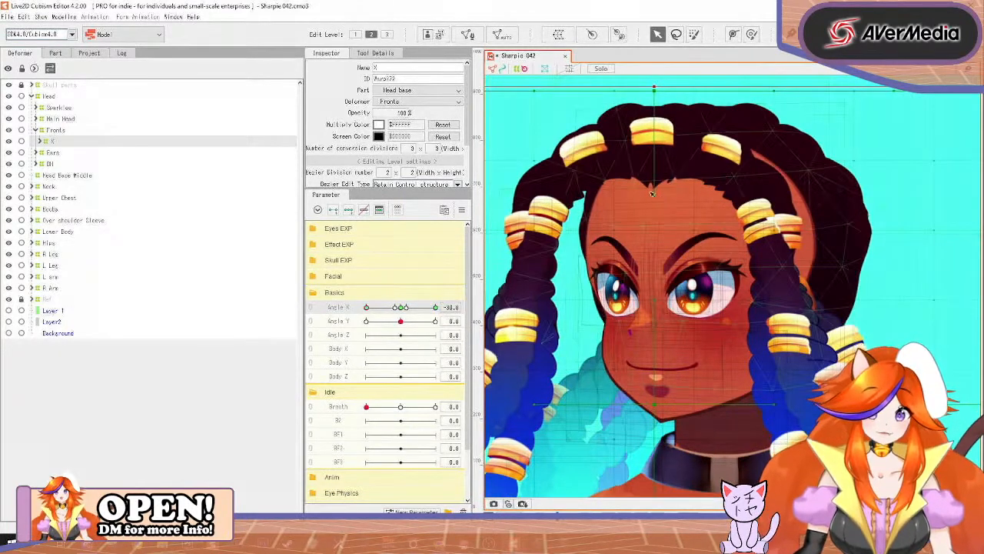
mouse_move(368, 309)
mouse_down()
mouse_move(397, 315)
mouse_move(358, 318)
mouse_up()
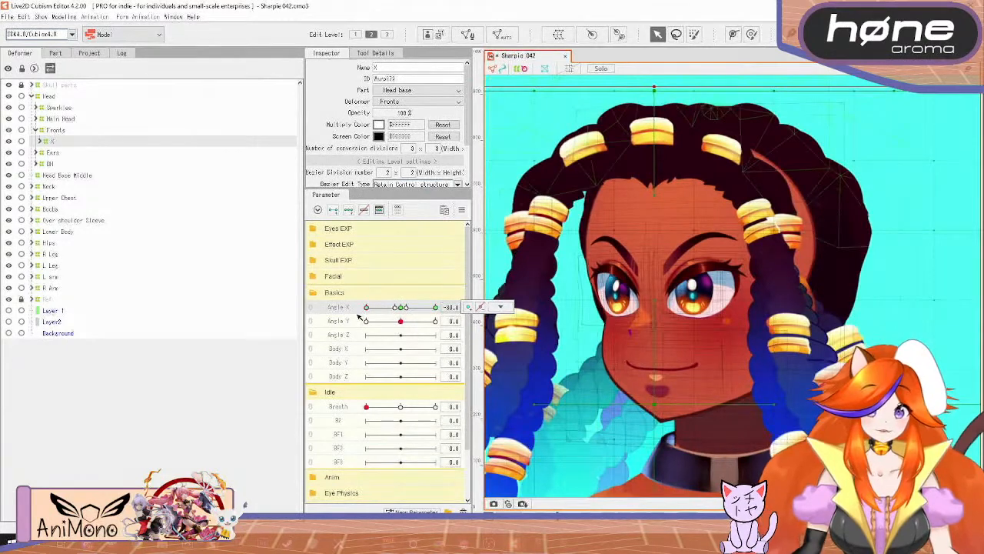
Step: Mirror the X deformer's Angle X movement to the opposite key, test the turn and return Angle X to 0
click(462, 216)
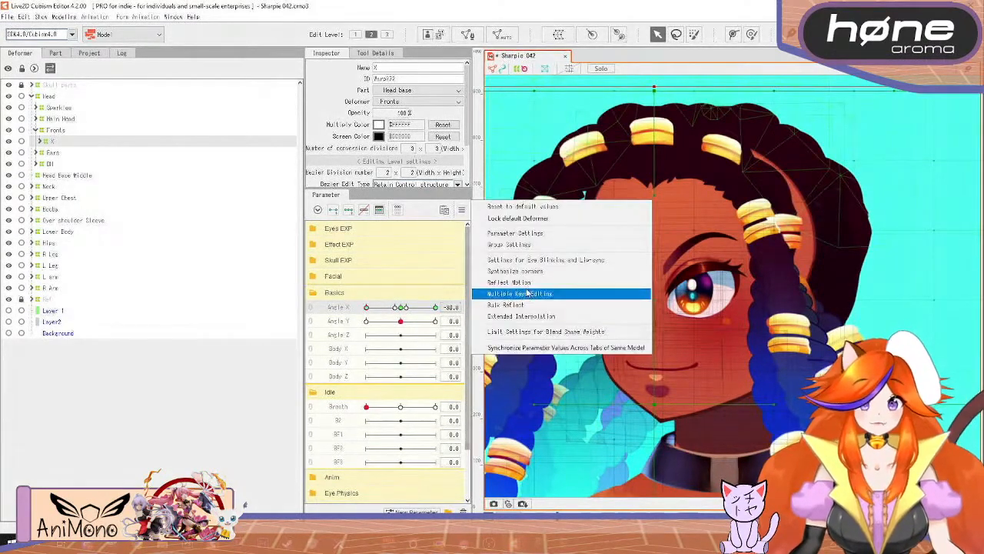
click(522, 290)
click(478, 372)
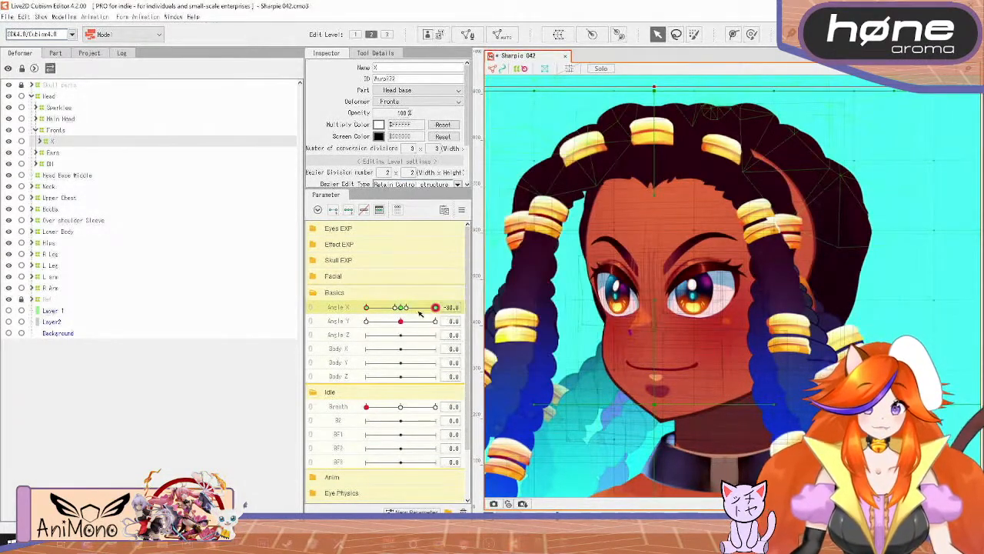
drag(420, 313, 400, 320)
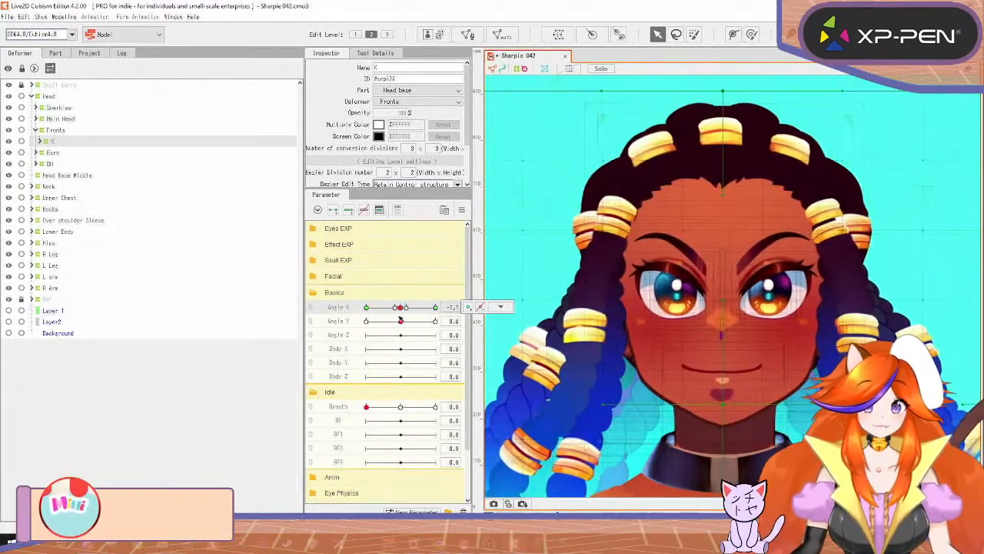
click(401, 308)
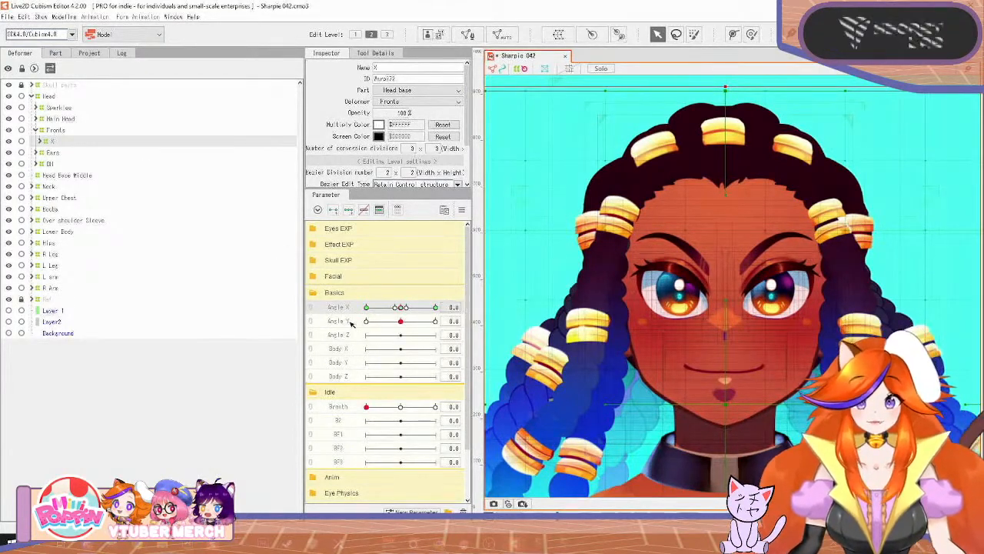
Step: Add three keys to Angle Y and raise the X deformer at Angle Y 30 to follow the upturned face
drag(402, 323, 435, 321)
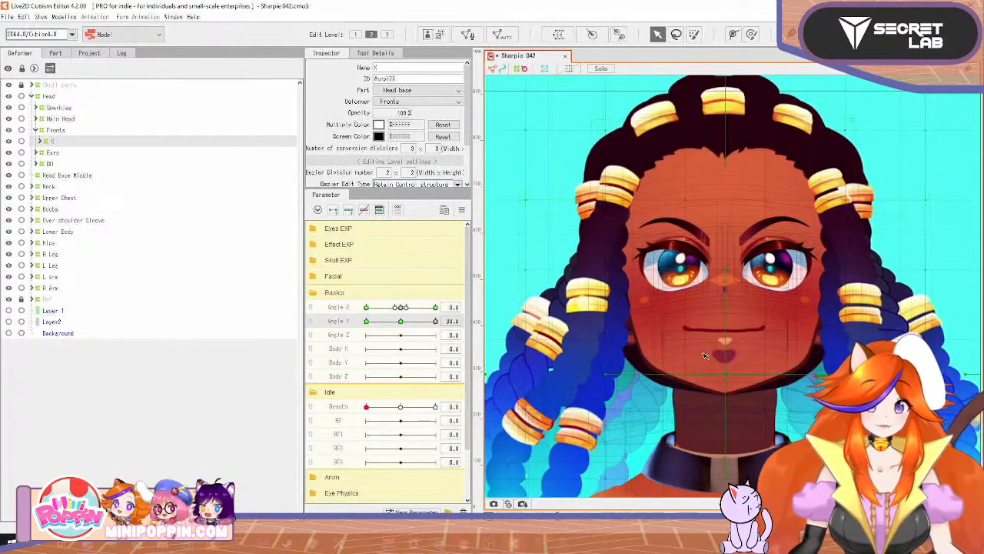
mouse_move(435, 320)
mouse_down()
mouse_move(420, 339)
mouse_move(437, 335)
mouse_up()
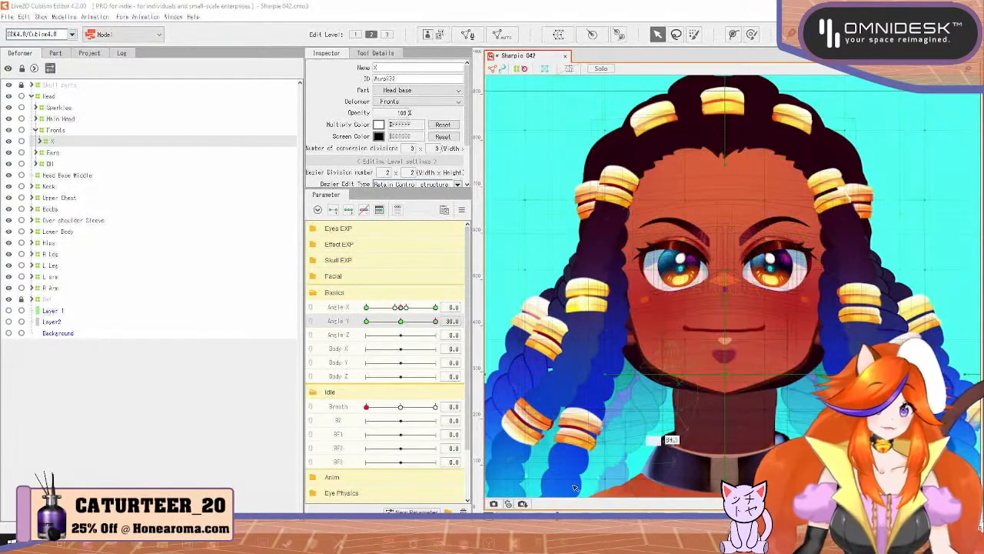
drag(436, 323, 440, 347)
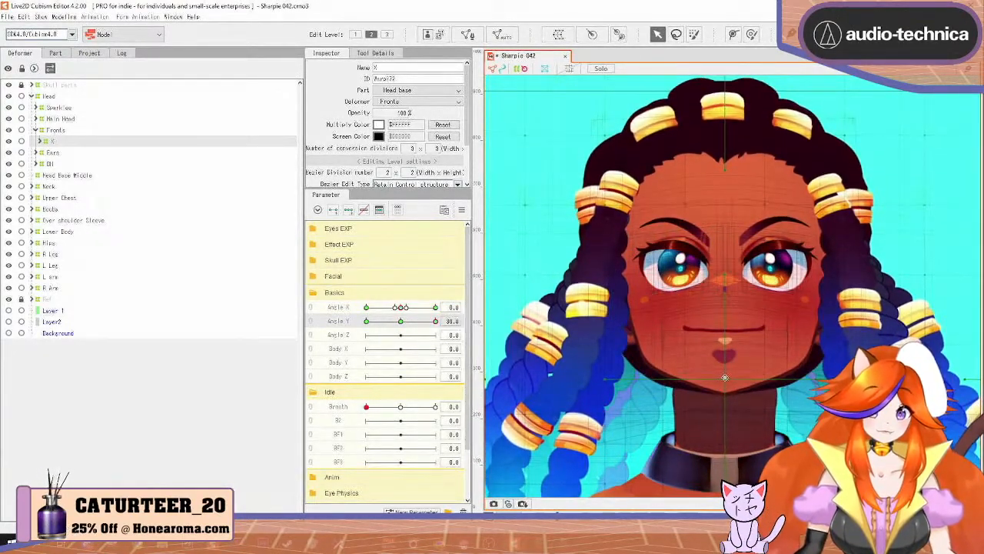
mouse_move(436, 323)
mouse_down()
mouse_move(408, 338)
mouse_move(447, 337)
mouse_up()
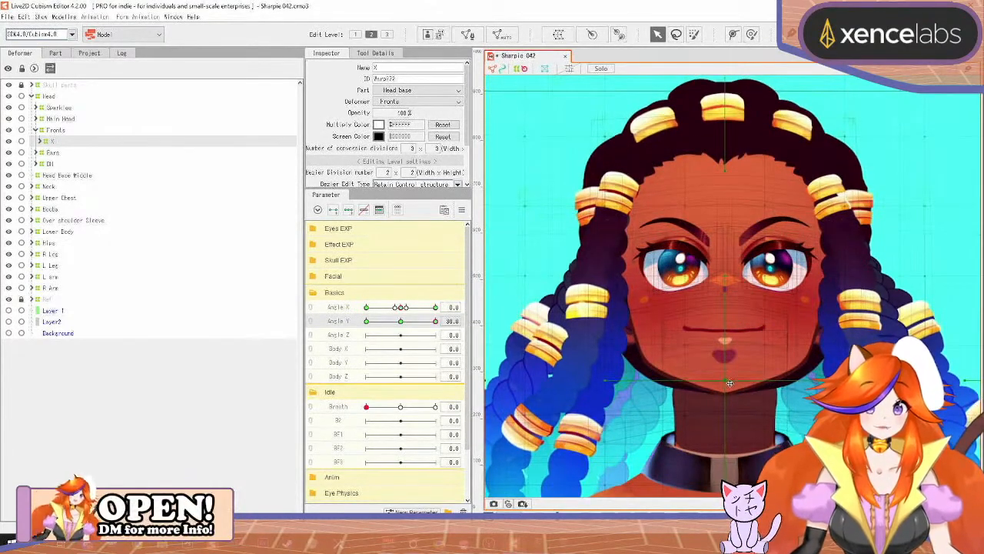
Step: Move the X deformer down at Angle Y -30 so the front hair follows the lowered face
drag(434, 323, 300, 410)
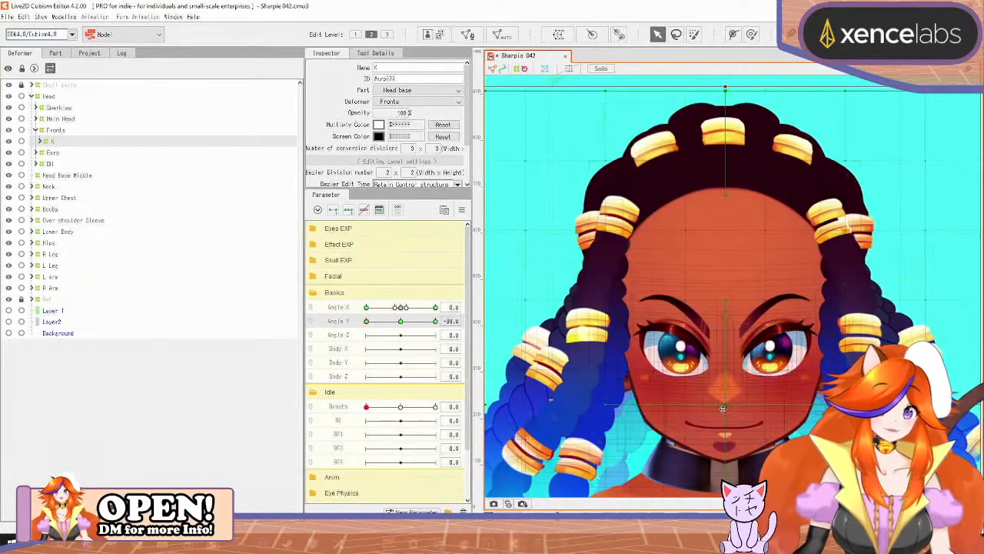
drag(723, 408, 708, 464)
drag(369, 324, 342, 378)
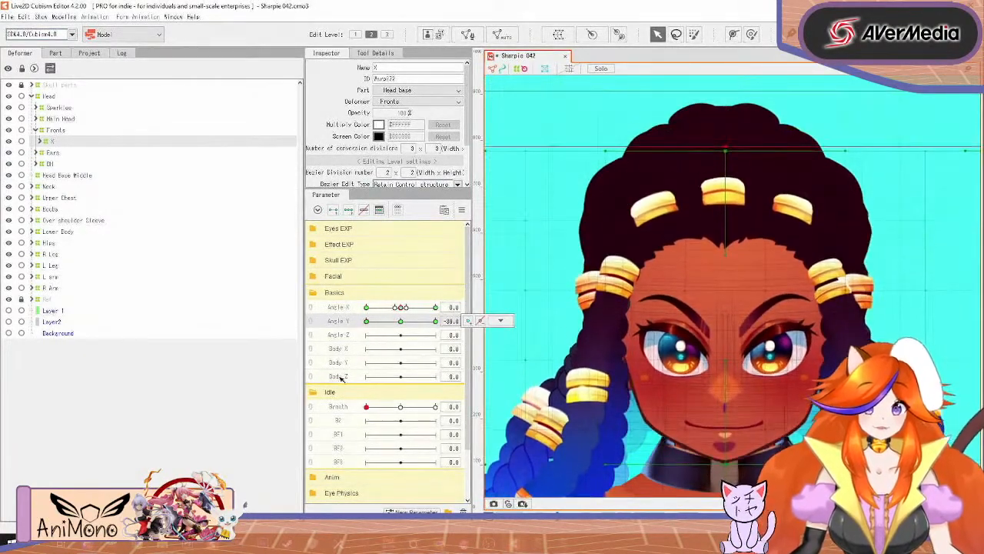
drag(723, 462, 724, 468)
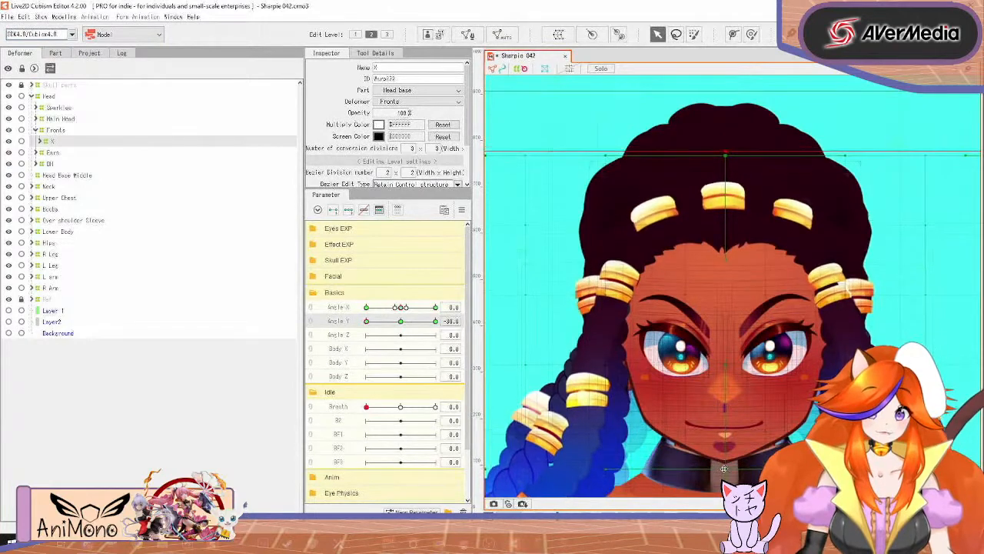
Step: Lower the X deformer slightly at Angle Y 30 and test the upward head tilt
drag(367, 321, 504, 329)
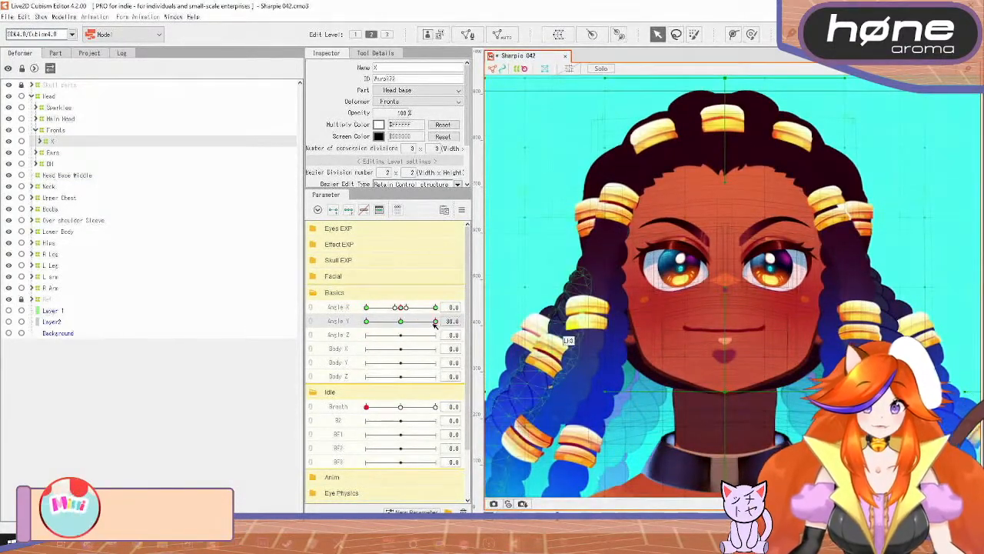
mouse_move(435, 323)
mouse_down()
mouse_move(398, 340)
mouse_move(440, 322)
mouse_up()
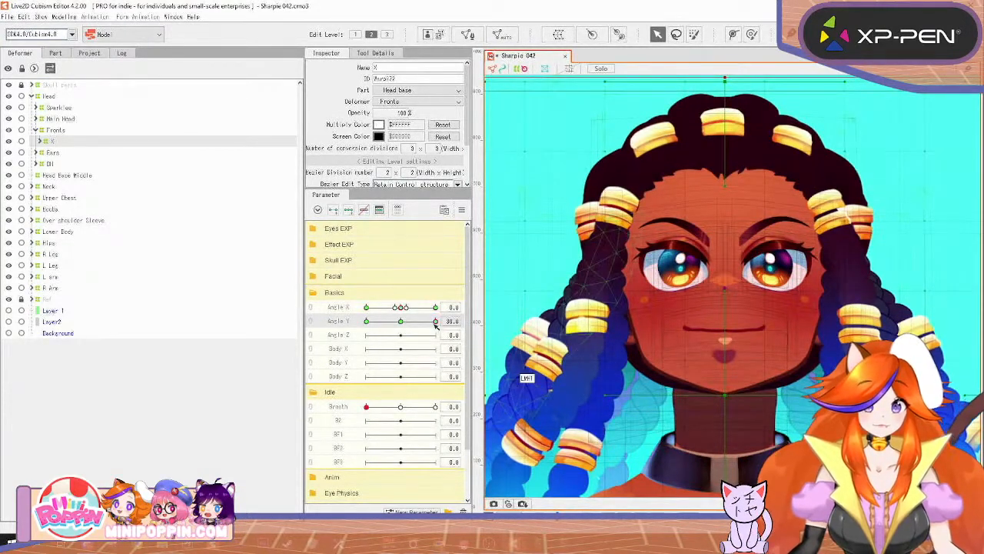
drag(436, 325, 463, 331)
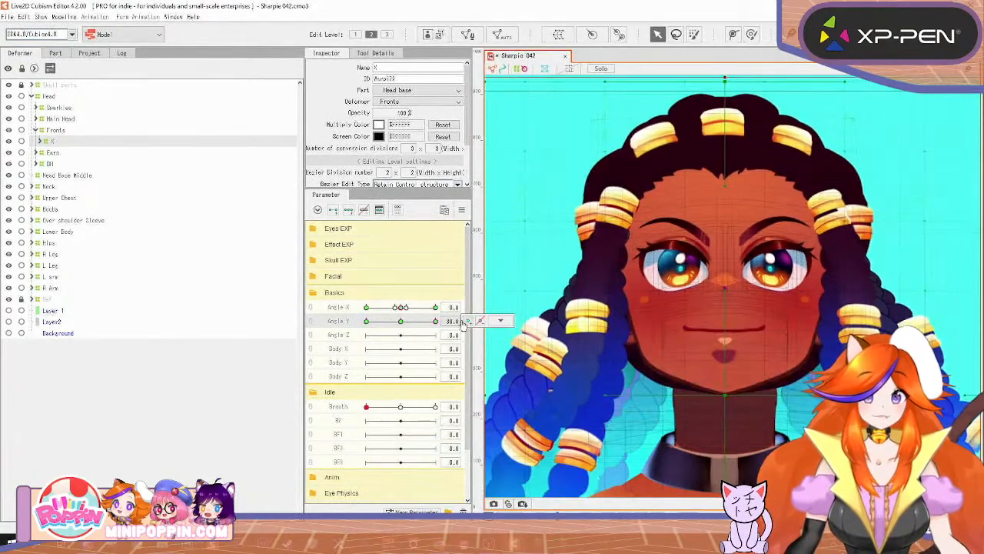
Step: At Angle X -30 and Angle Y 30, rotate the X deformer clockwise and raise it to fit the upturned head
drag(400, 308, 341, 323)
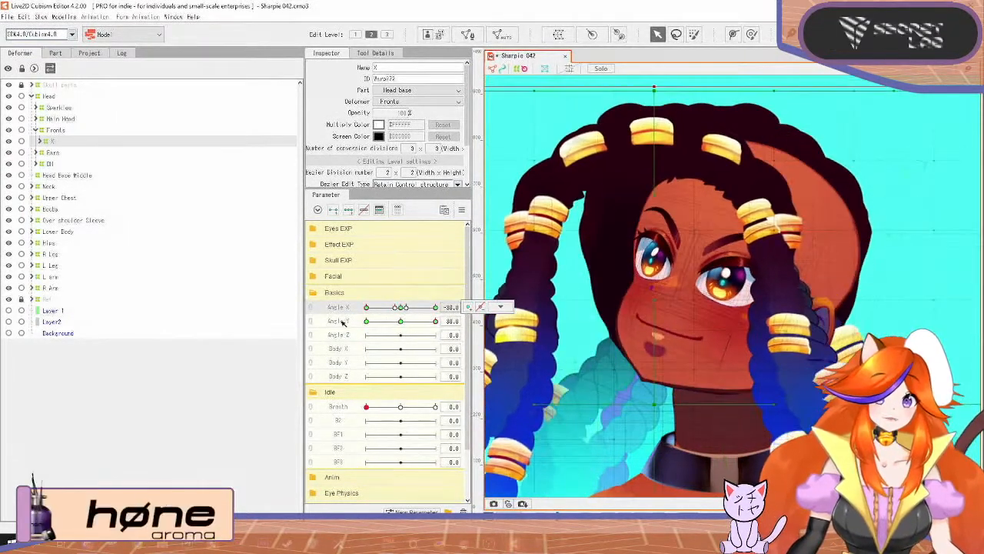
click(500, 307)
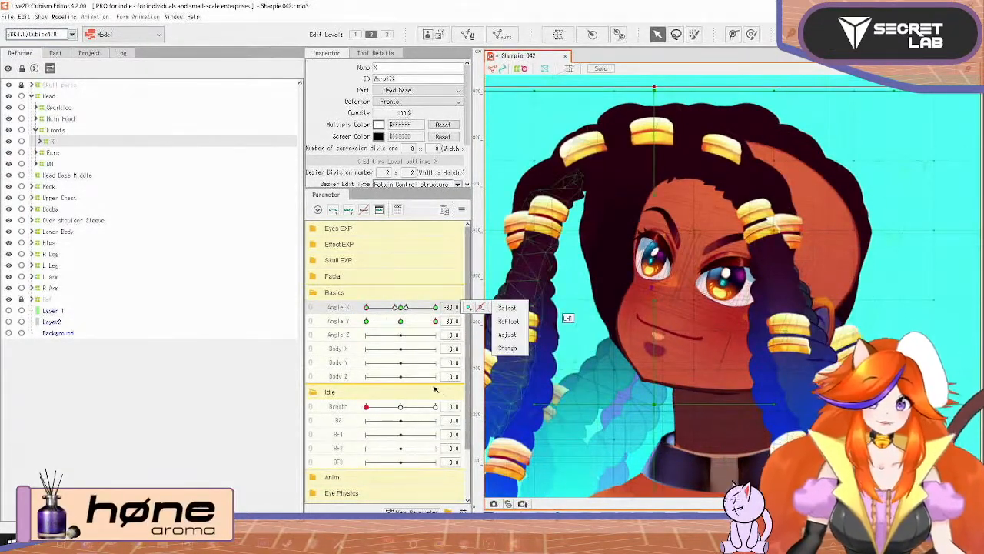
drag(433, 322, 401, 321)
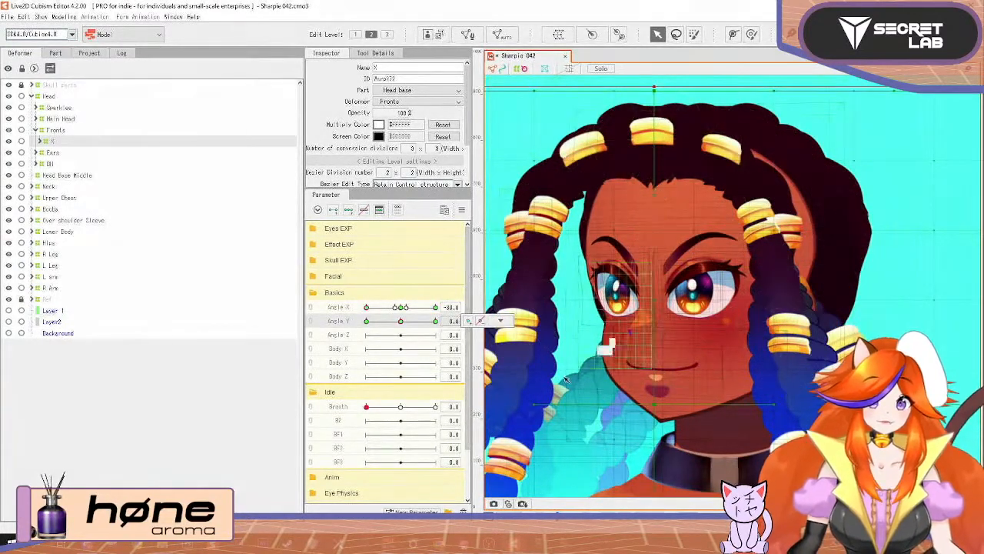
drag(401, 322, 453, 338)
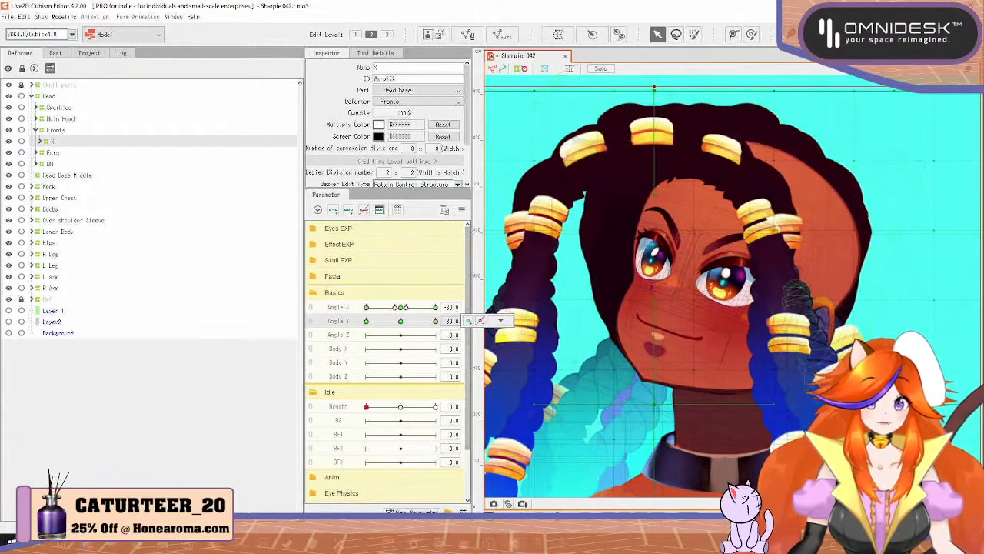
scroll(848, 375, down, 3)
drag(849, 374, 842, 343)
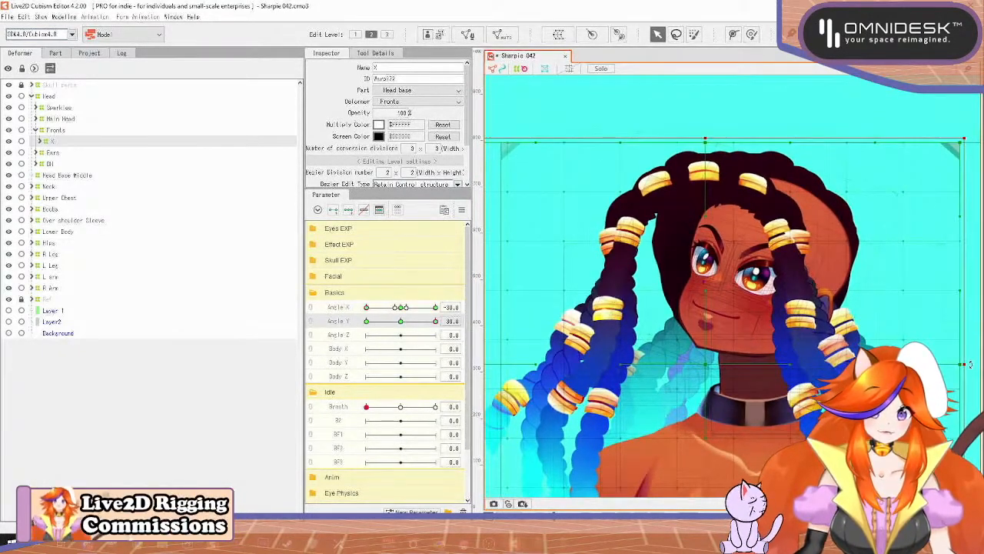
drag(969, 364, 962, 437)
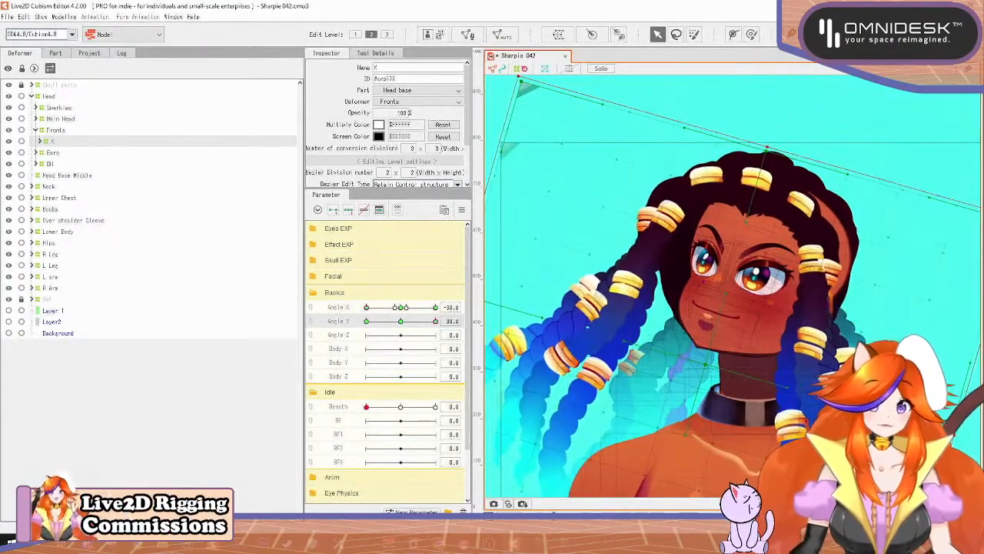
drag(710, 365, 713, 352)
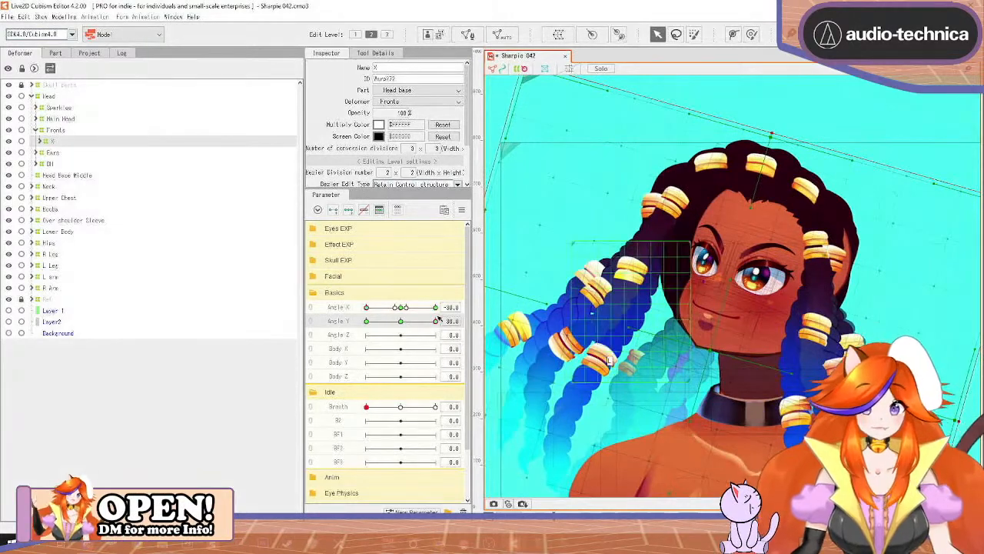
Step: At Angle X -30 and Angle Y -30, rotate the X deformer counterclockwise and lower it onto the downturned head's hairline
drag(438, 320, 353, 409)
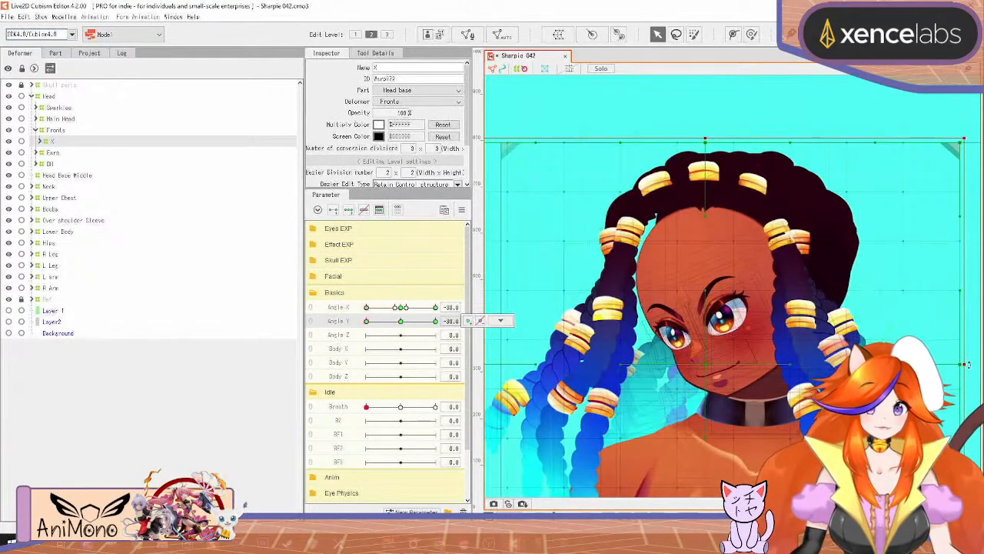
drag(966, 364, 899, 298)
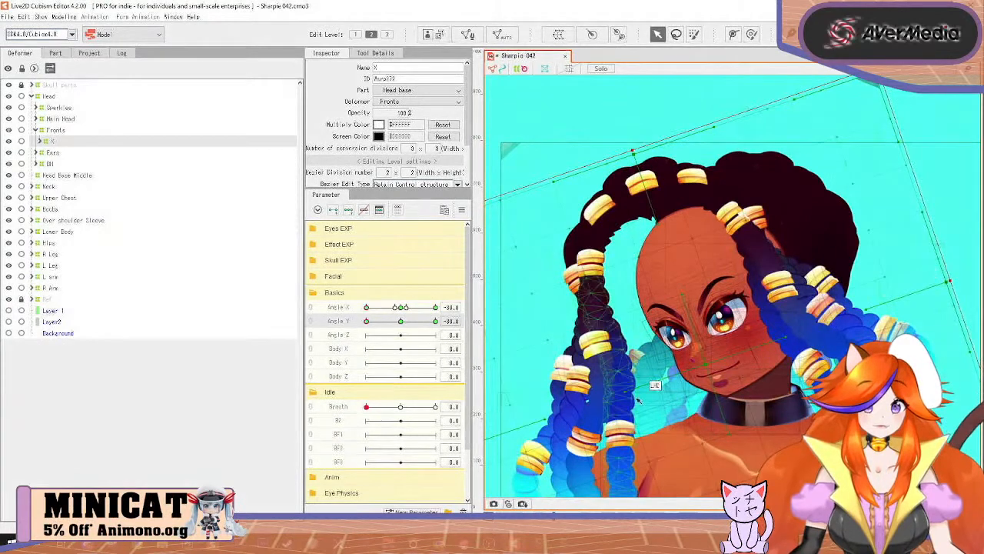
drag(707, 372, 718, 414)
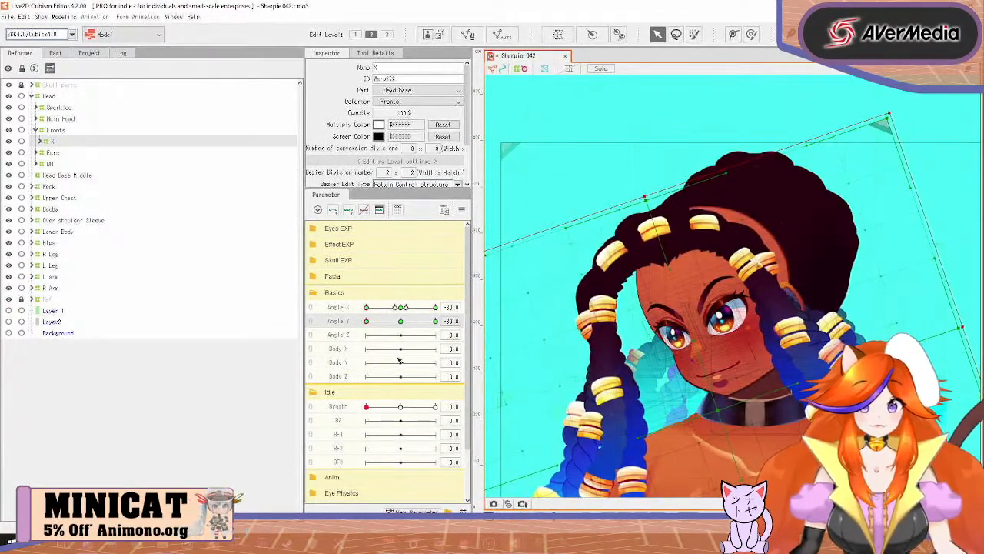
mouse_move(366, 321)
mouse_down()
mouse_move(388, 321)
mouse_move(366, 322)
mouse_up()
drag(722, 406, 726, 403)
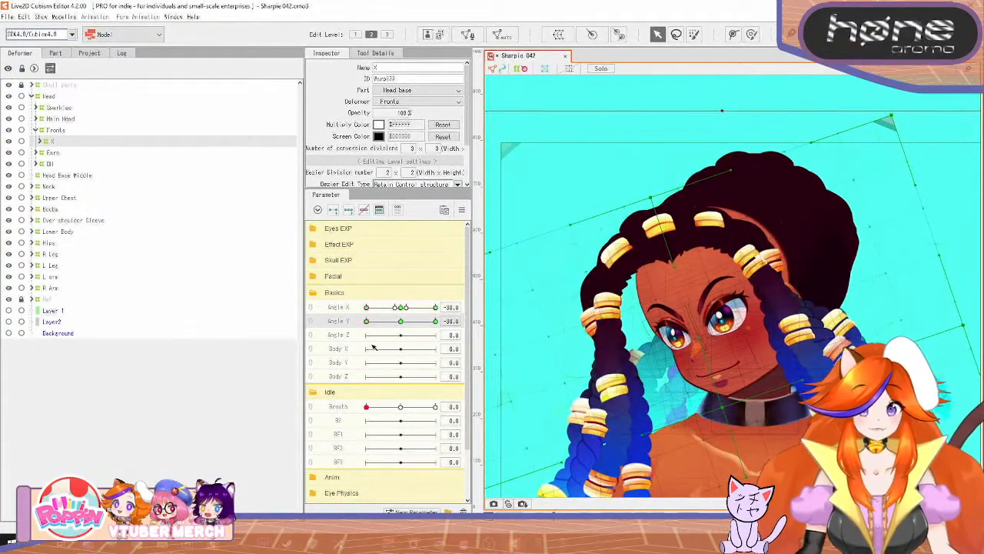
Step: Raise the X deformer slightly at Angle X 0 and Angle Y 30
drag(366, 321, 457, 330)
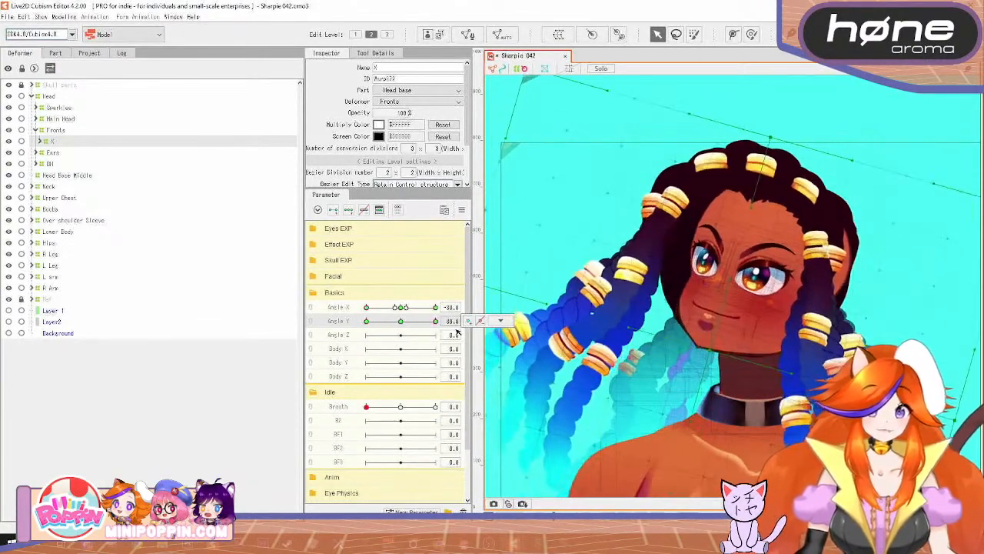
drag(367, 307, 403, 324)
click(401, 309)
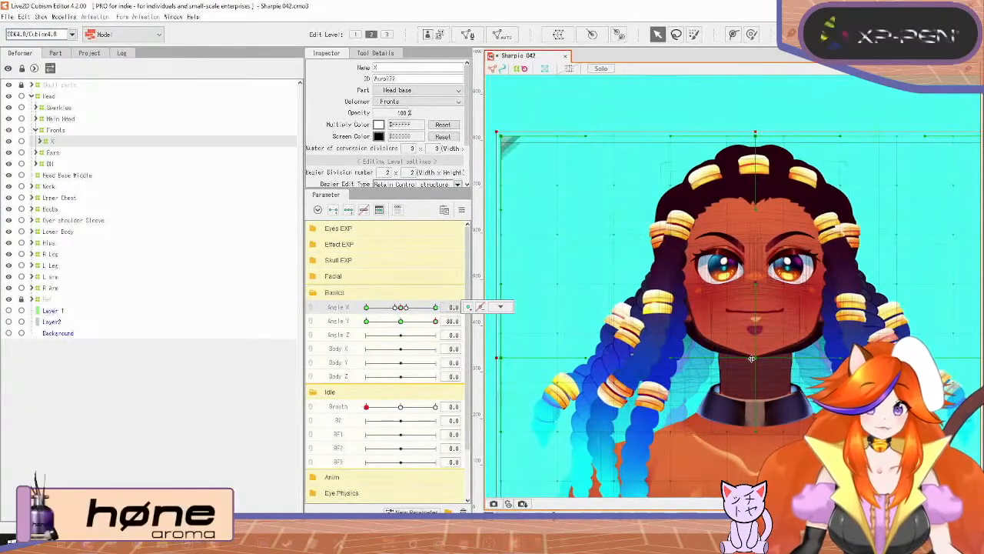
drag(754, 359, 753, 355)
Step: With Angle X at -30 and Angle Y at 30, reflect the X deformer's motion horizontally to the opposite Angle X key
drag(404, 312, 348, 314)
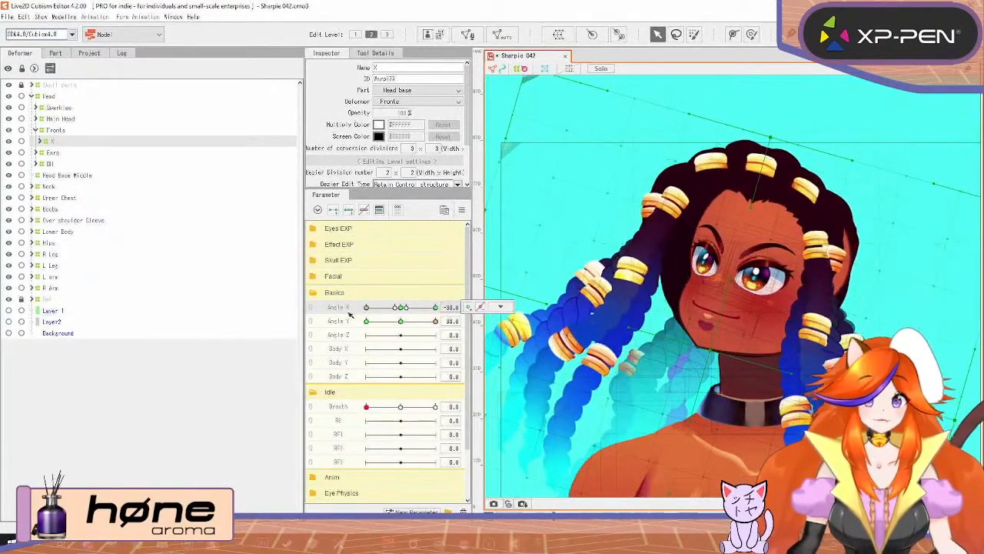
click(463, 210)
click(521, 284)
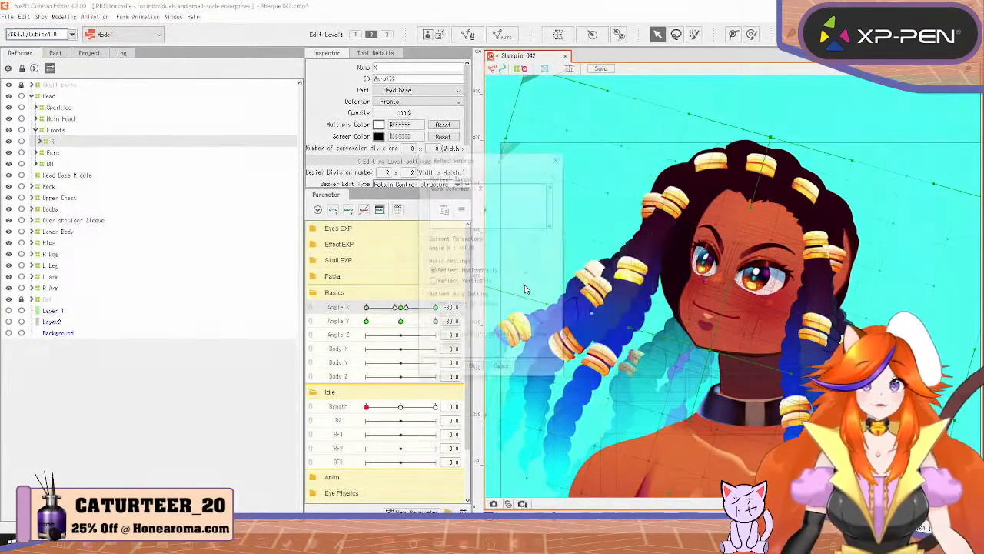
click(470, 370)
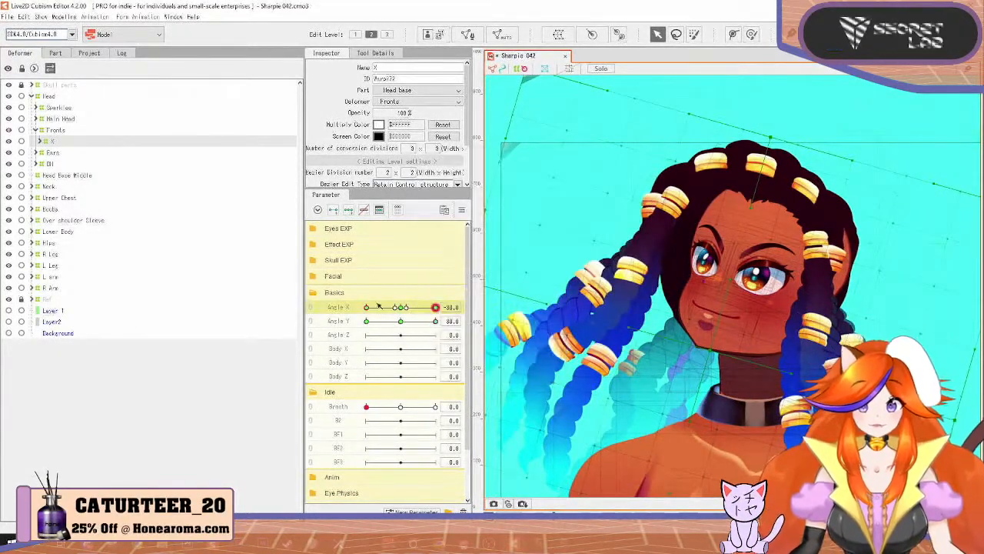
Step: With both Angle X and Angle Y at -30, reflect the X deformer's motion horizontally to the opposite Angle X key
click(402, 322)
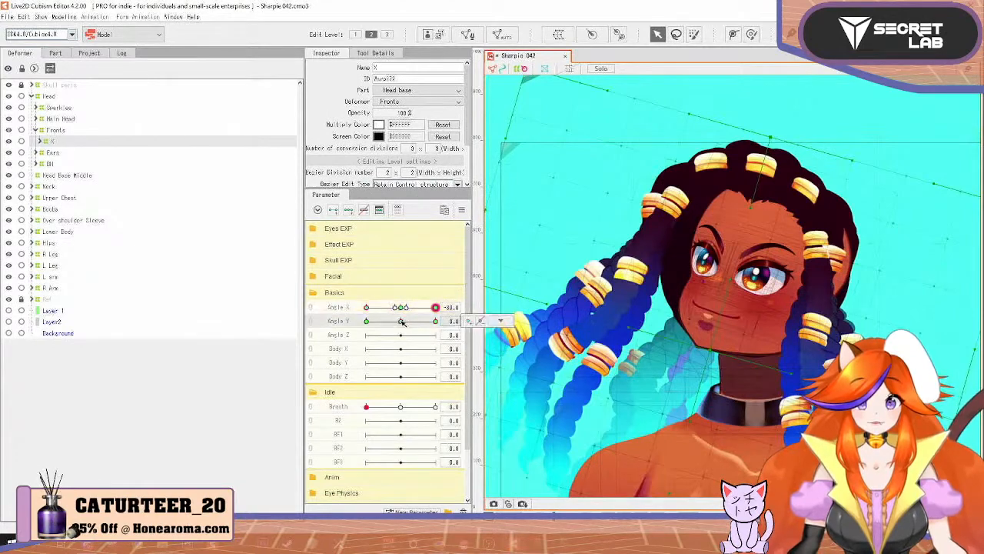
drag(367, 308, 341, 331)
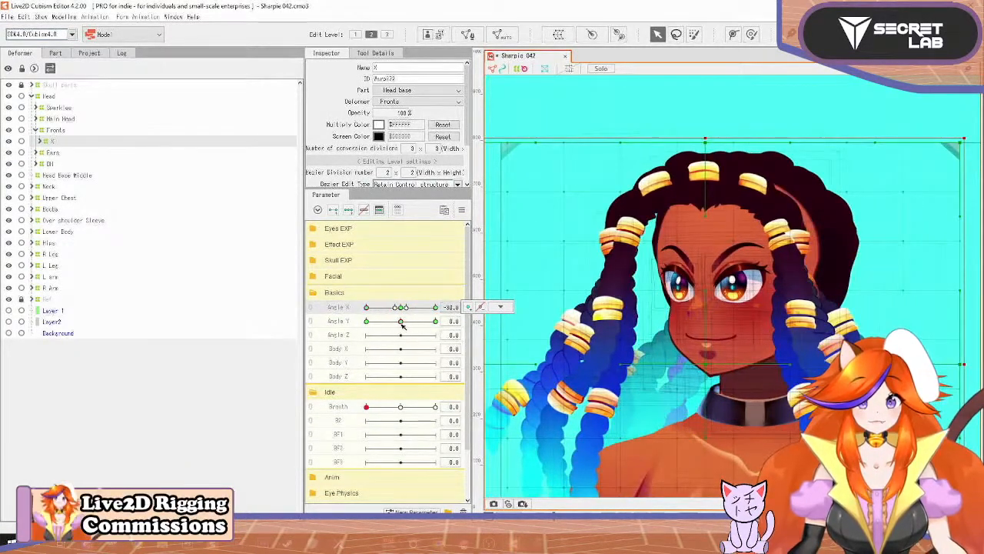
drag(401, 323, 364, 321)
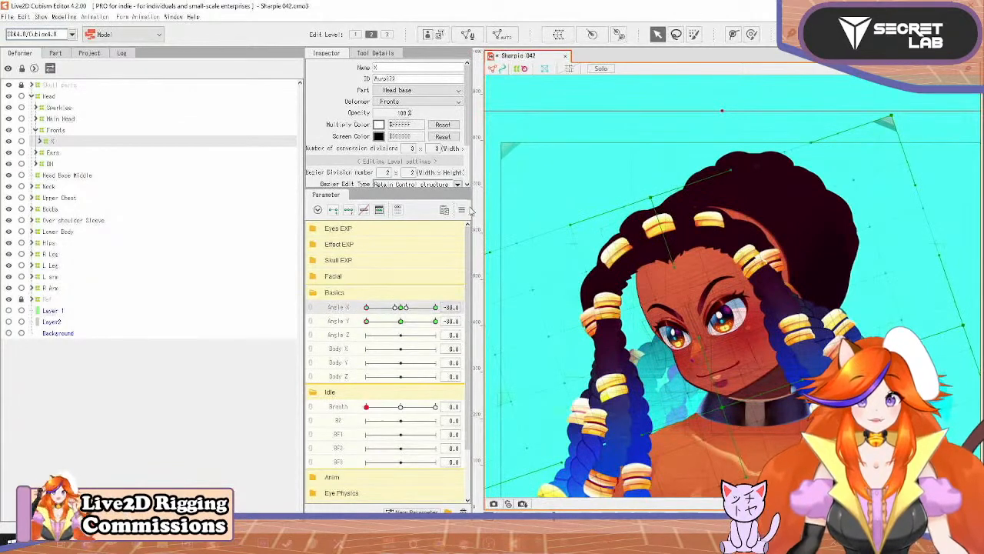
click(462, 210)
click(533, 282)
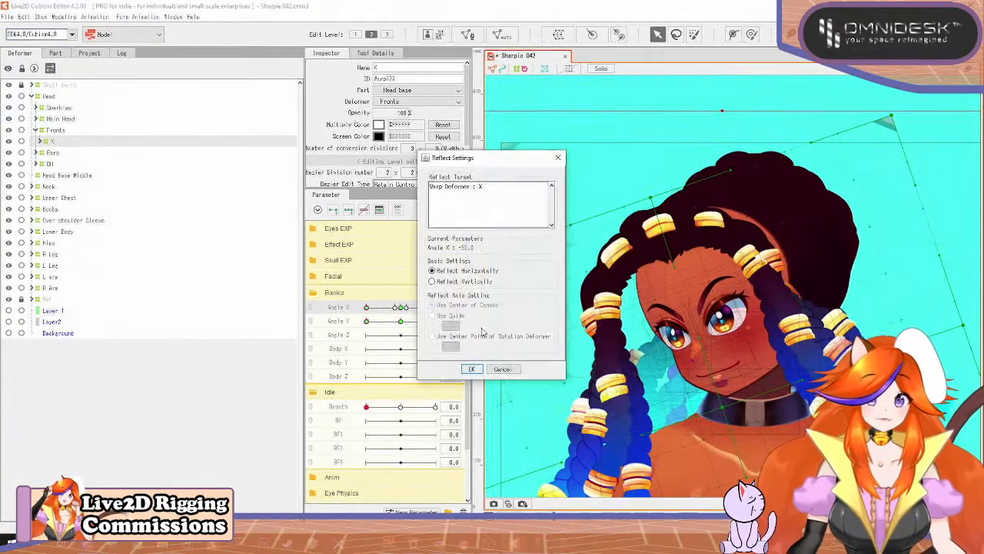
click(471, 370)
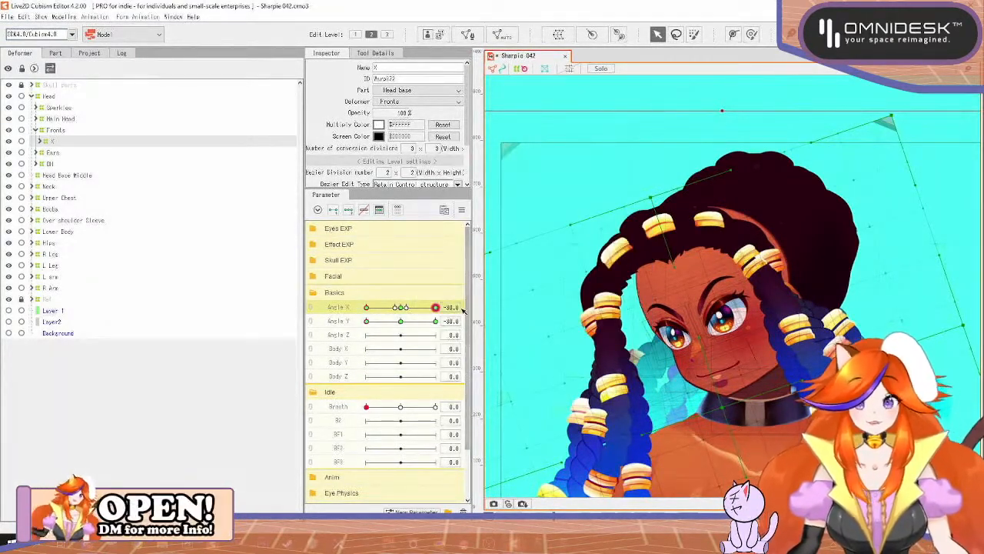
Step: Save the model as a new version named Sharpie 043 and reset all parameters to their default values
key(ctrl+shift+s)
key(Return)
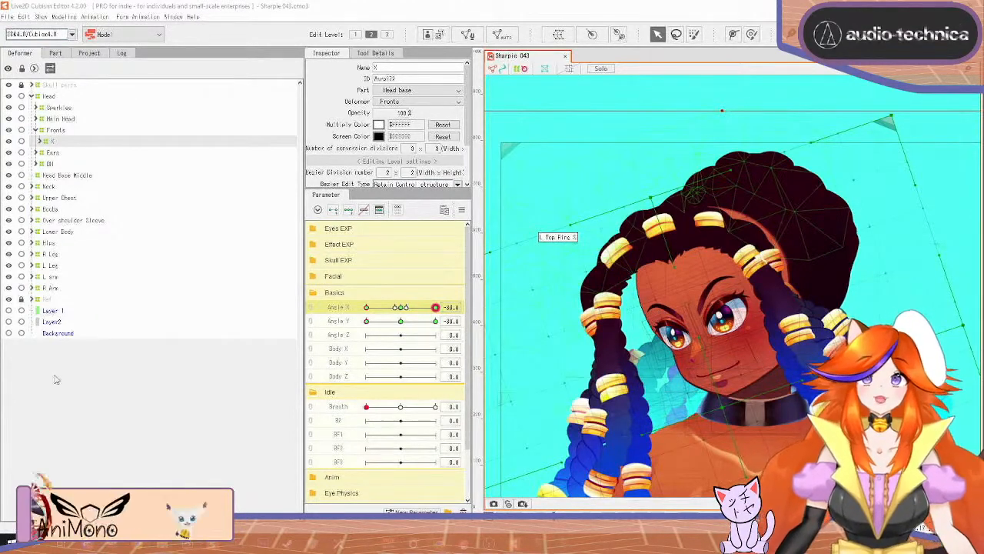
click(462, 213)
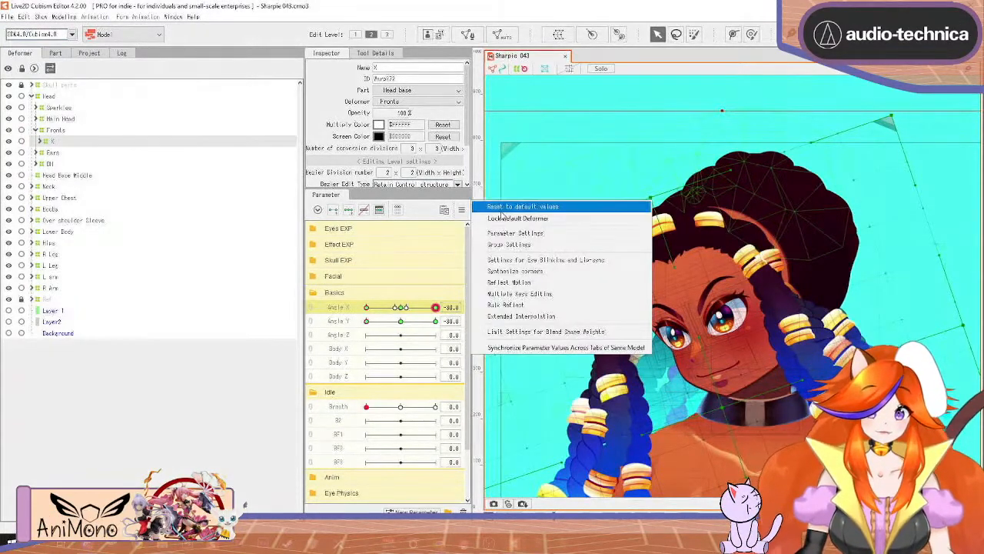
click(502, 209)
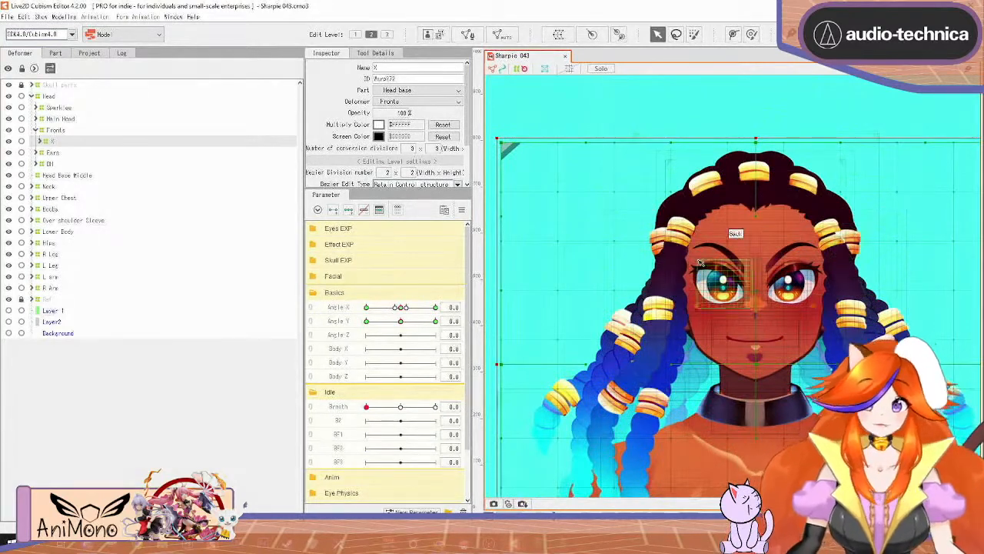
Step: Expand the nested Fronts deformers under X down to Top Rings and Front Top Hair, and test-move Front Top Hair, undoing the move
click(36, 142)
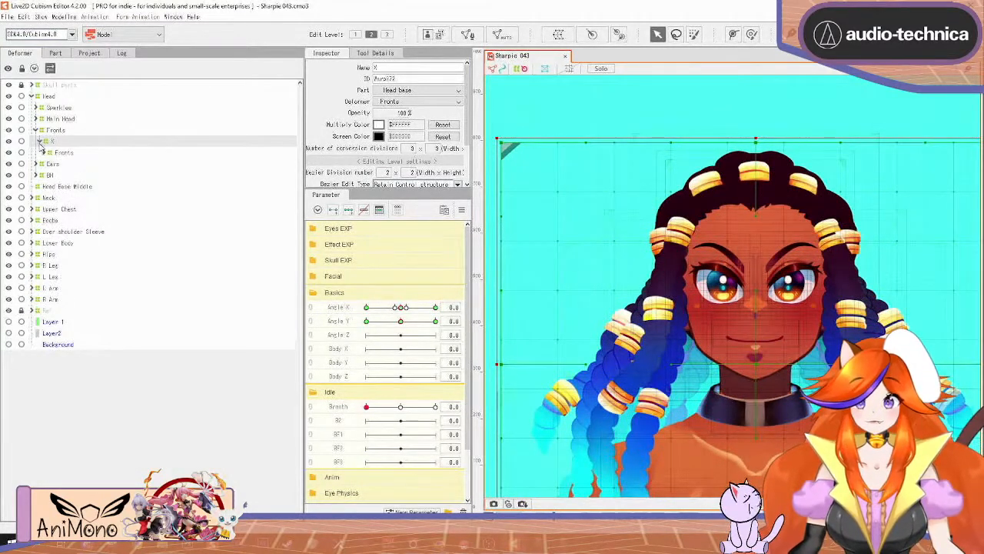
click(42, 152)
click(48, 164)
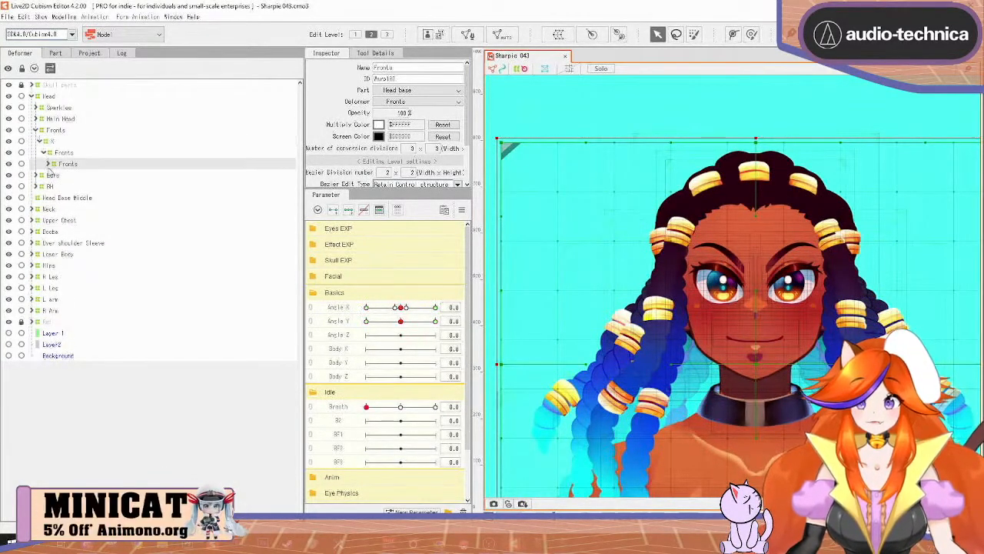
click(48, 164)
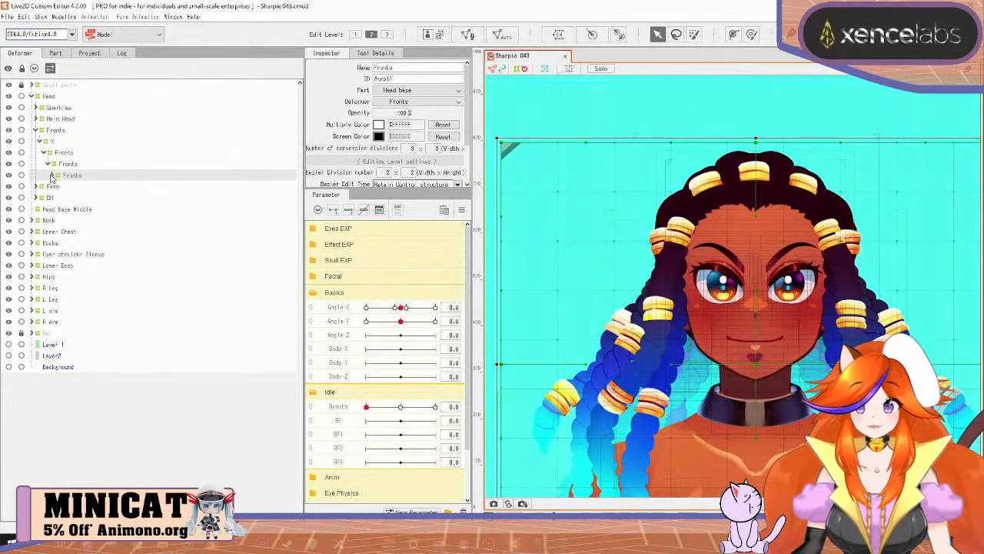
click(52, 175)
click(82, 209)
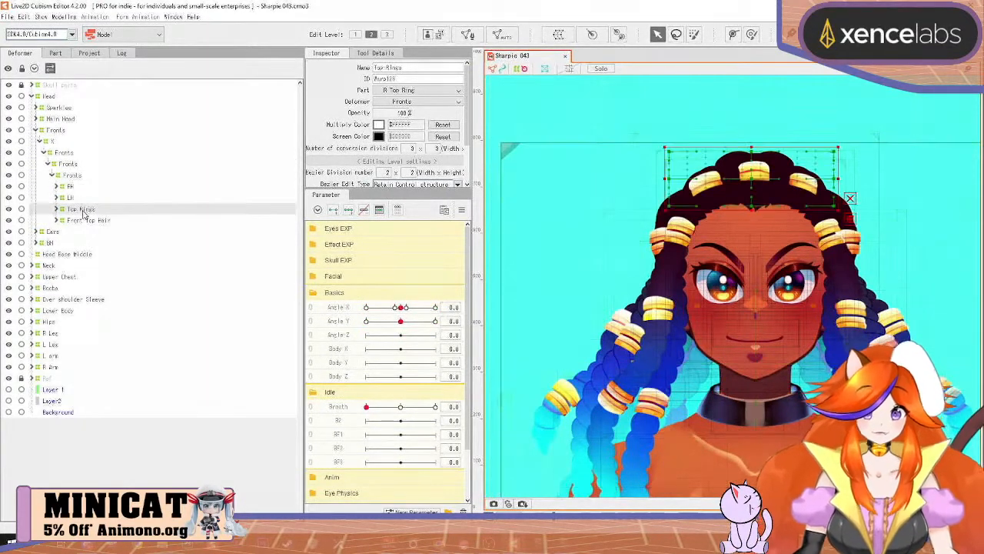
click(55, 210)
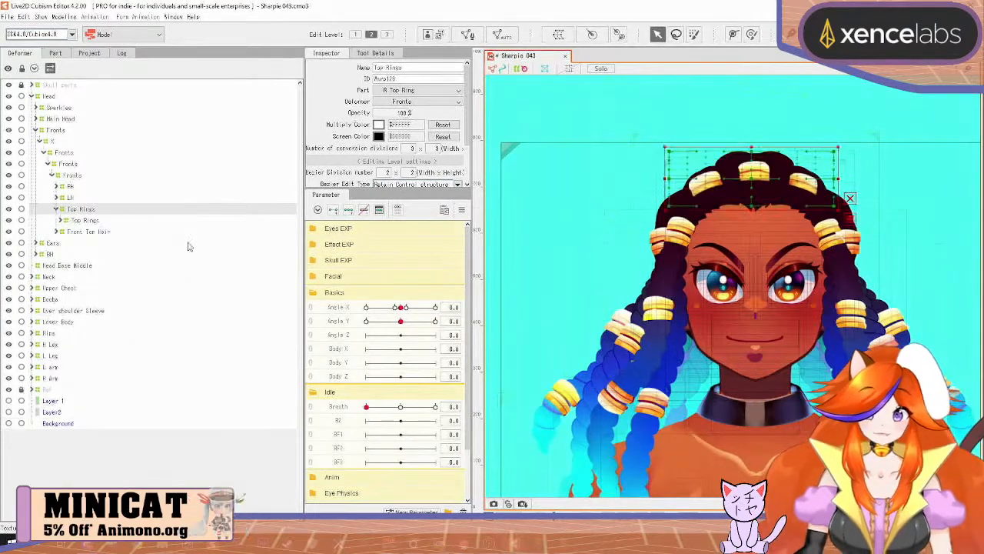
click(103, 232)
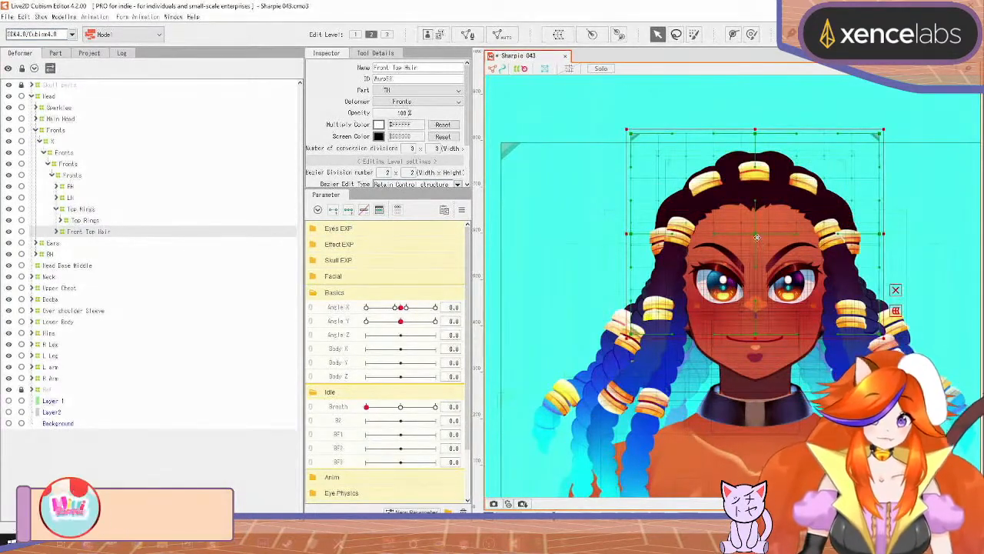
drag(794, 231, 763, 229)
key(ctrl+z)
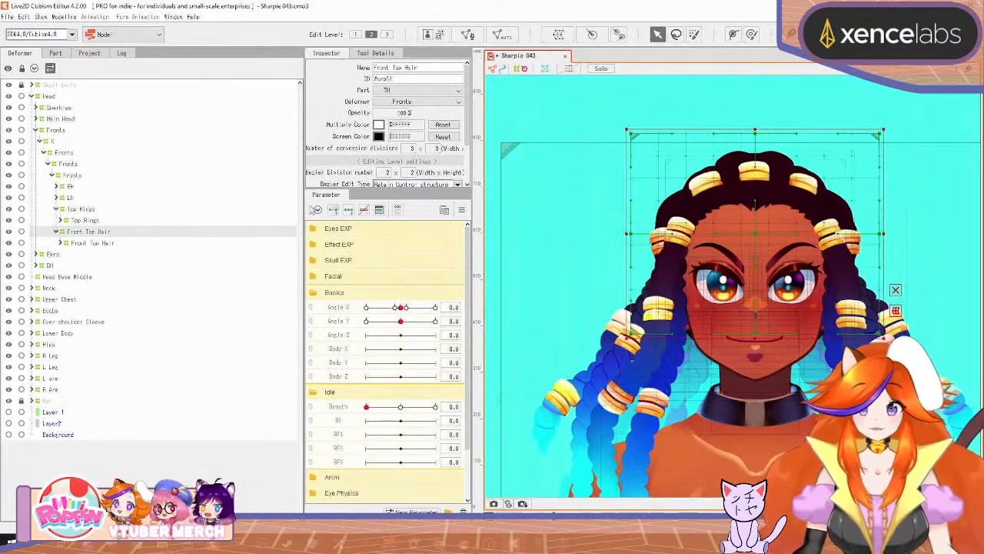
Step: Hide the side braids by setting the RH and LH deformers' opacity to 0%, and select the Top Rings deformer
click(70, 198)
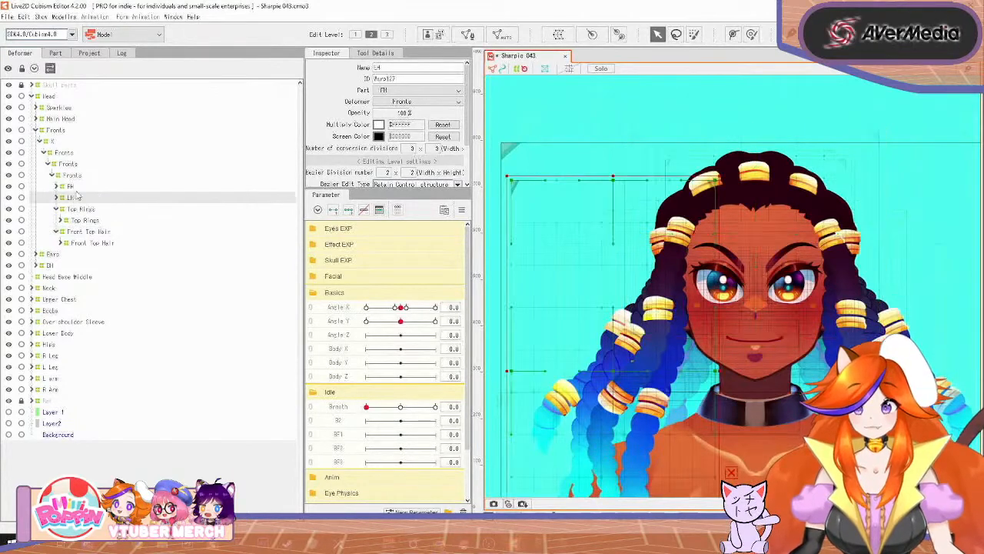
click(73, 188)
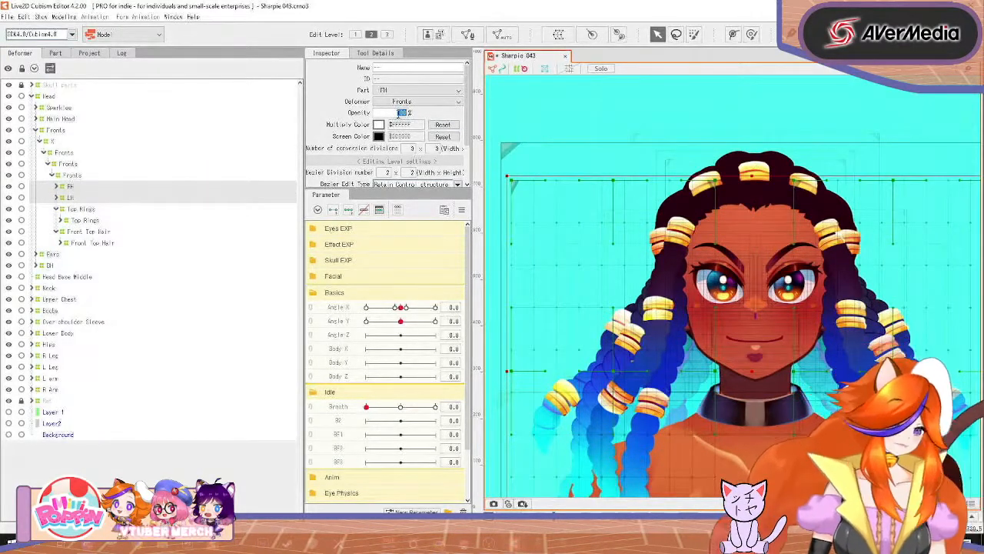
text(0)
key(Return)
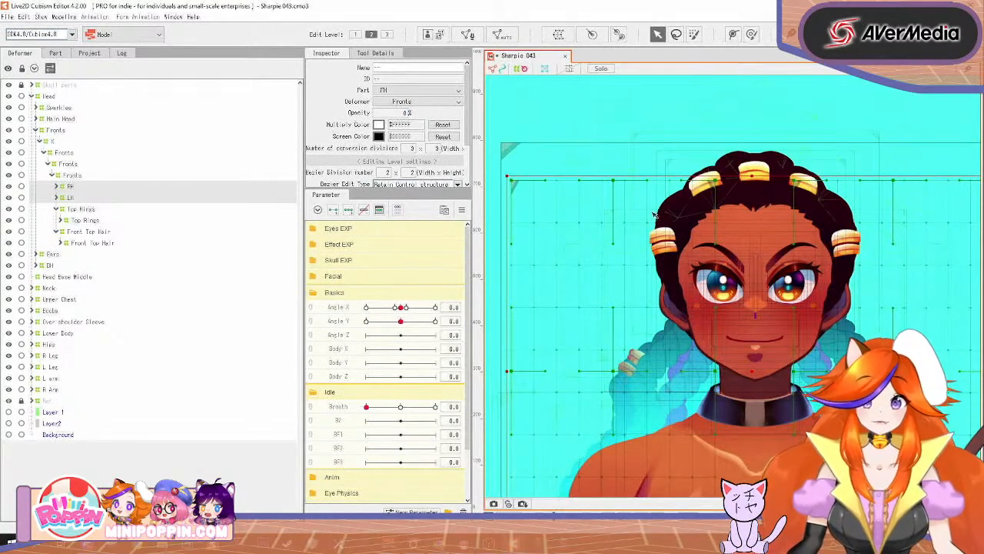
click(80, 210)
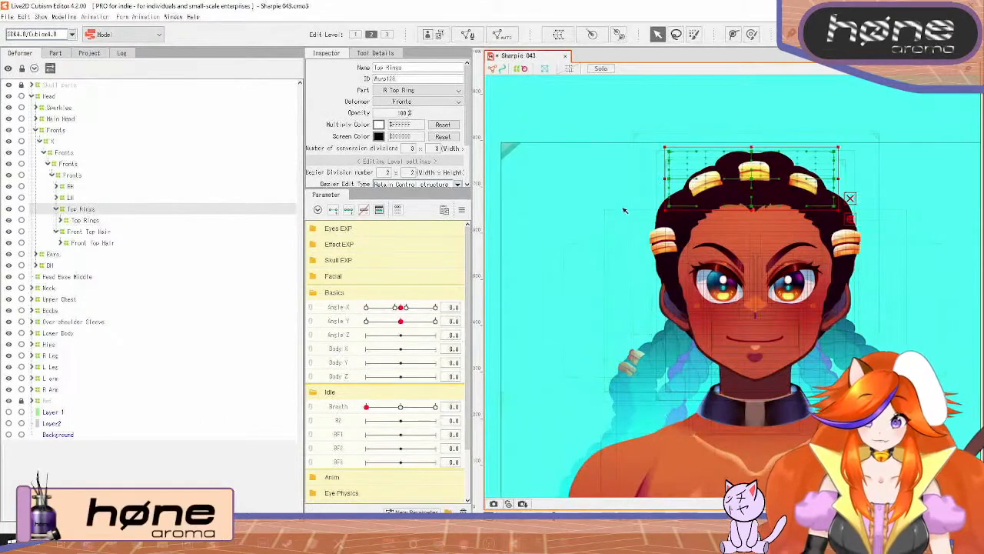
Step: Test-move the Top Rings deformer, undo the move, and hide the top rings by setting its opacity to 0%
drag(769, 183, 773, 218)
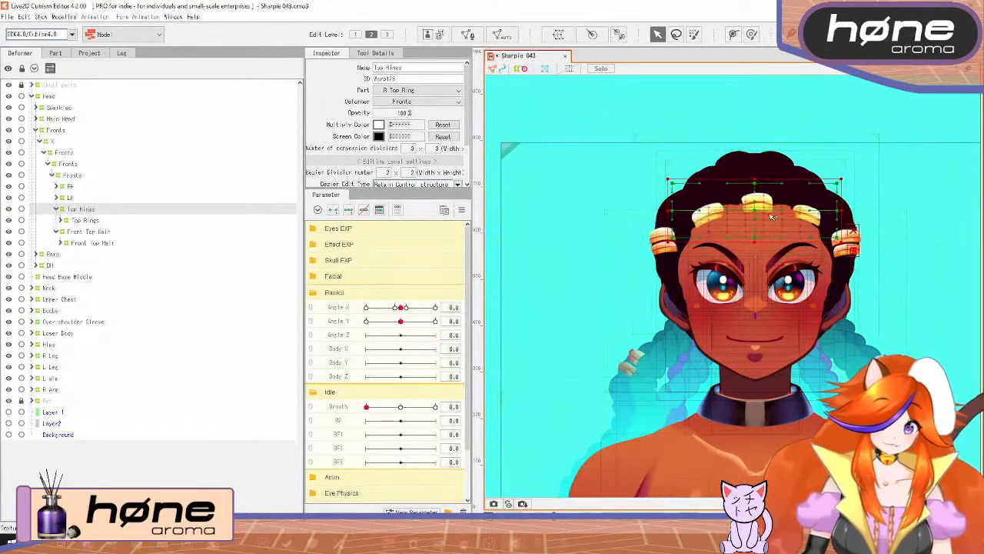
key(ctrl+z)
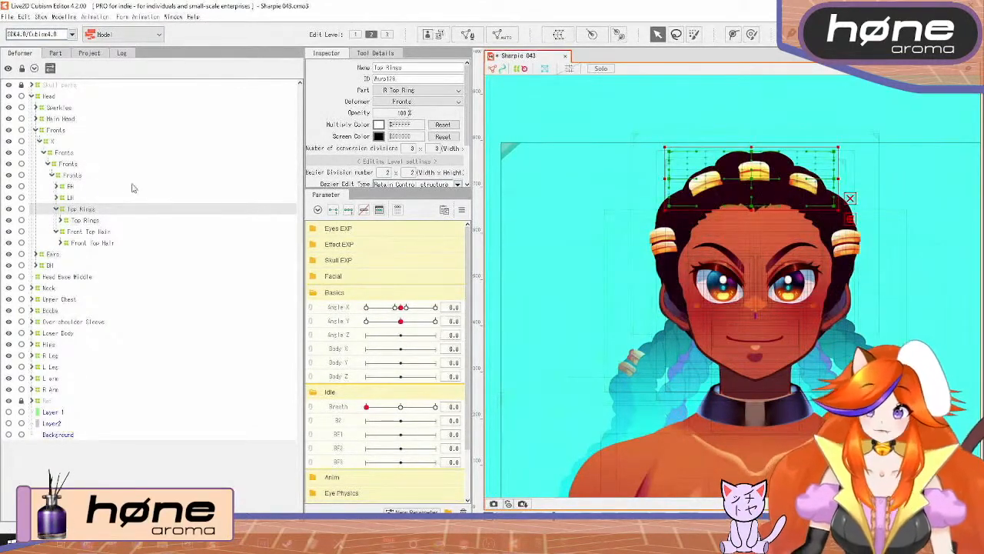
click(56, 209)
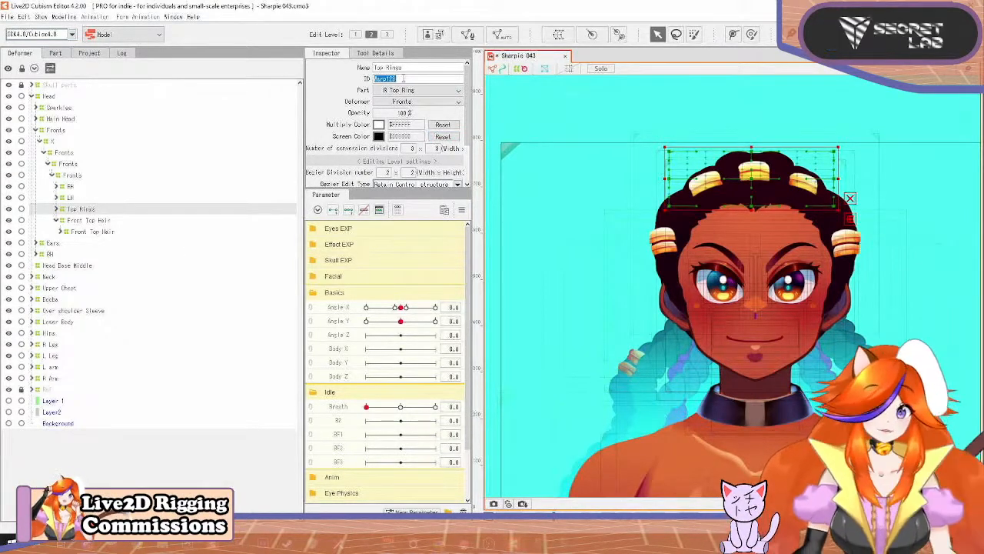
click(393, 113)
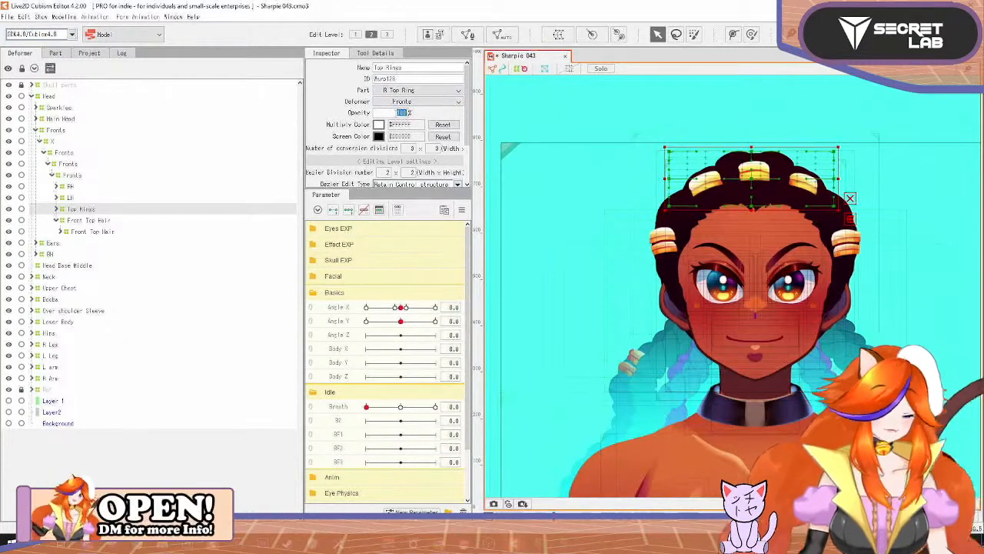
text(0)
key(Return)
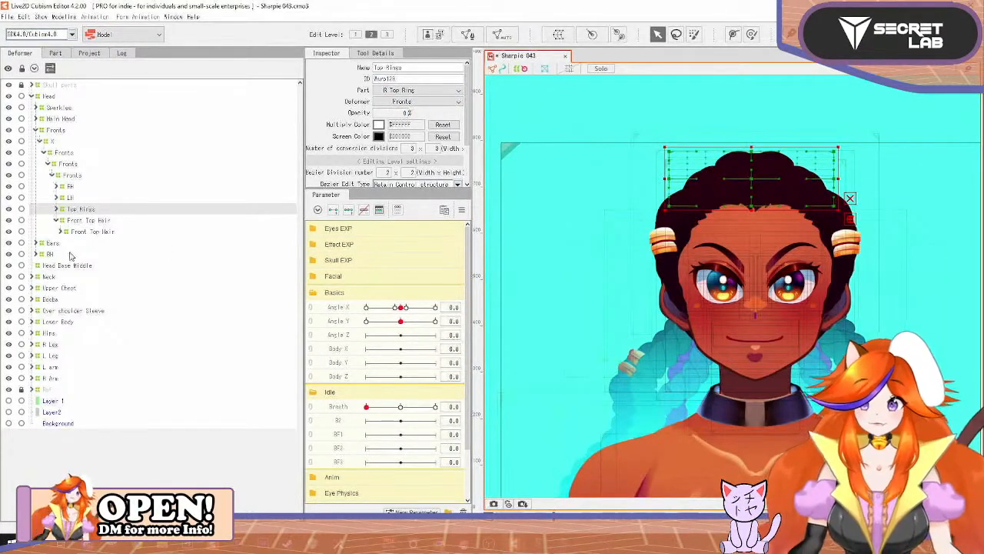
Step: Expand the nested Front Top Hair deformers and hide the side rings by setting the L and R deformers' opacity to 0%
click(61, 232)
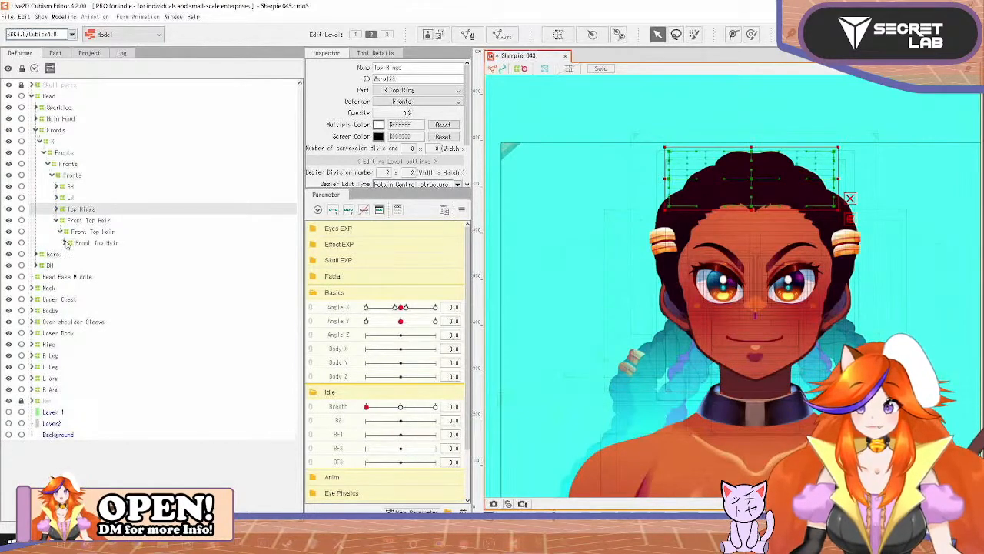
click(67, 243)
click(64, 243)
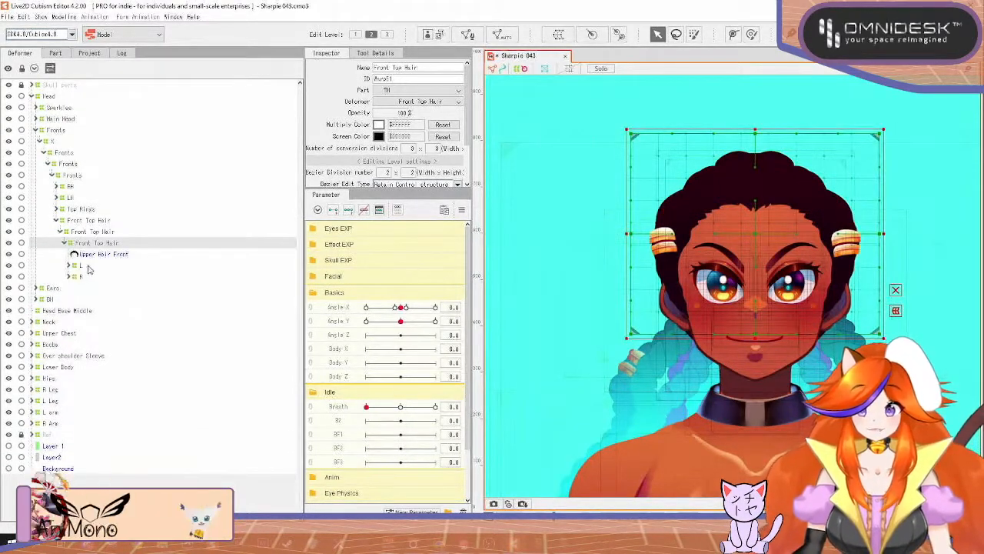
click(88, 266)
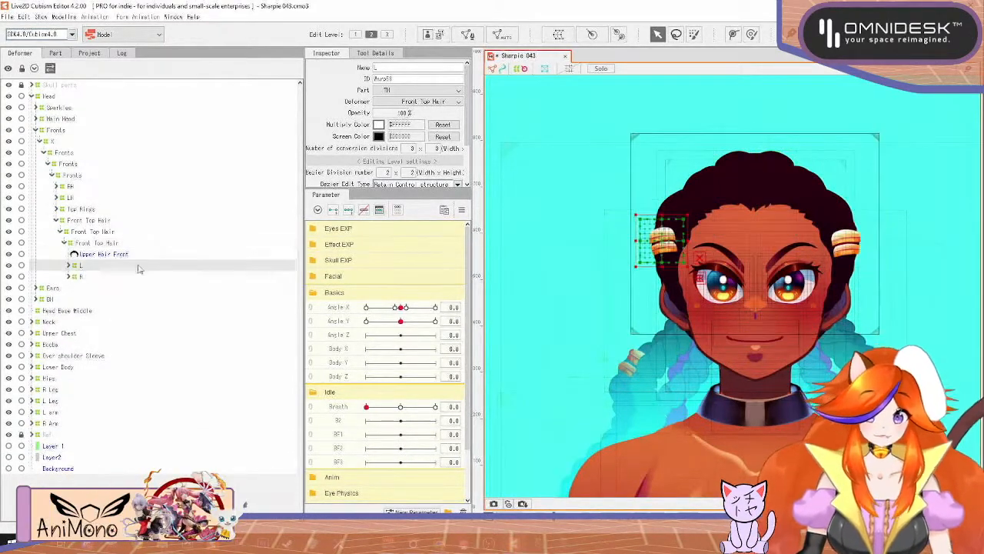
click(76, 277)
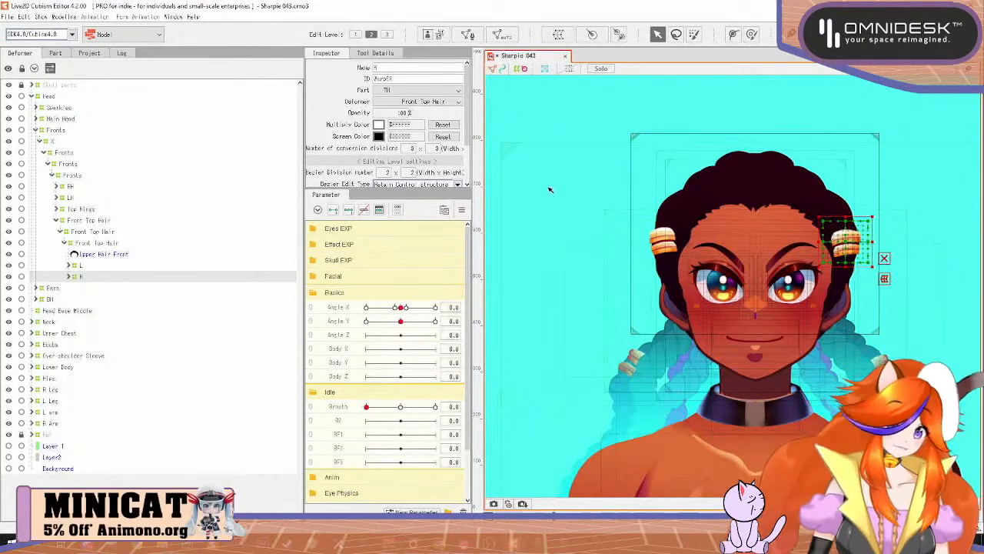
ctrl+click(83, 267)
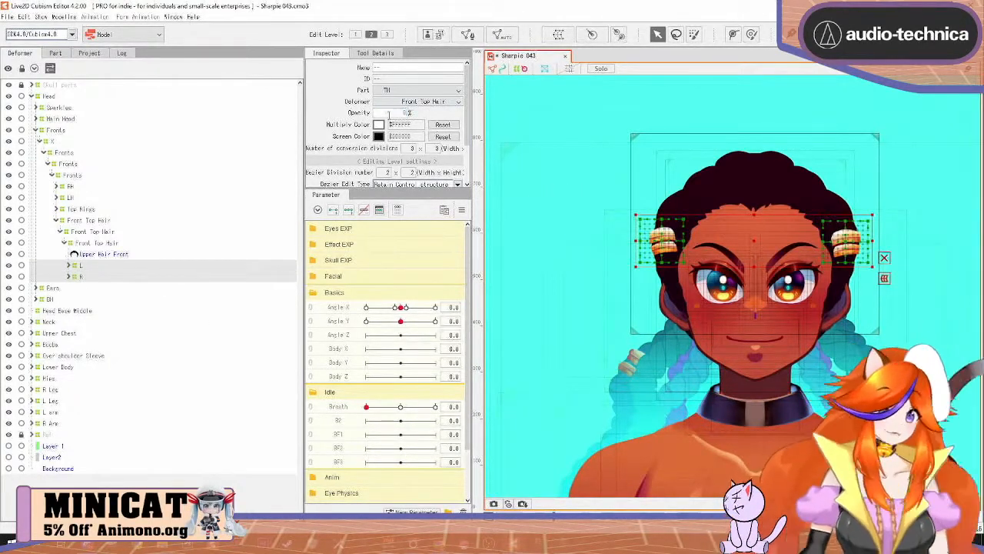
text(0)
key(Return)
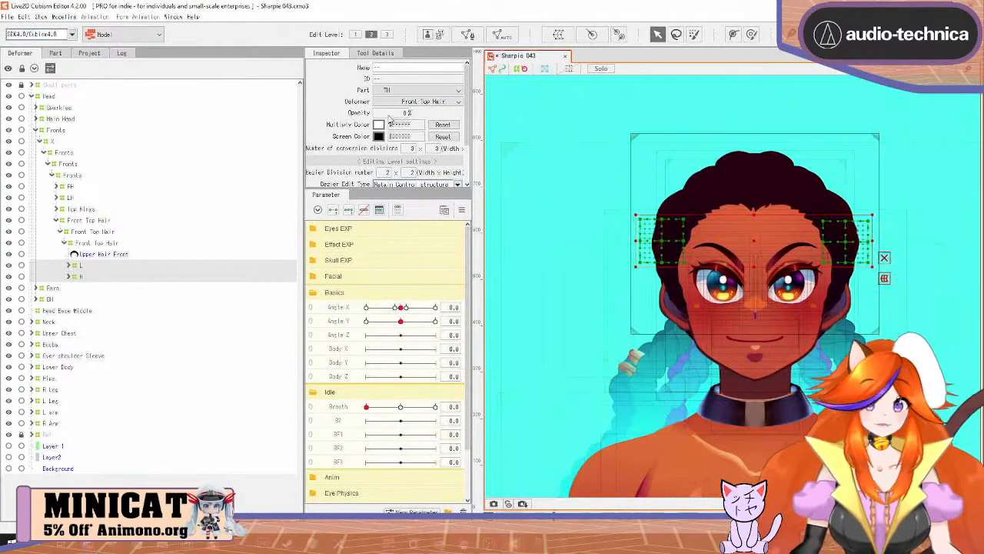
Step: Insert a copy of the Front Top Hair deformer inside the outer one, name it X, and key Angle X at -30, 0 and 30
click(105, 232)
key(ctrl+v)
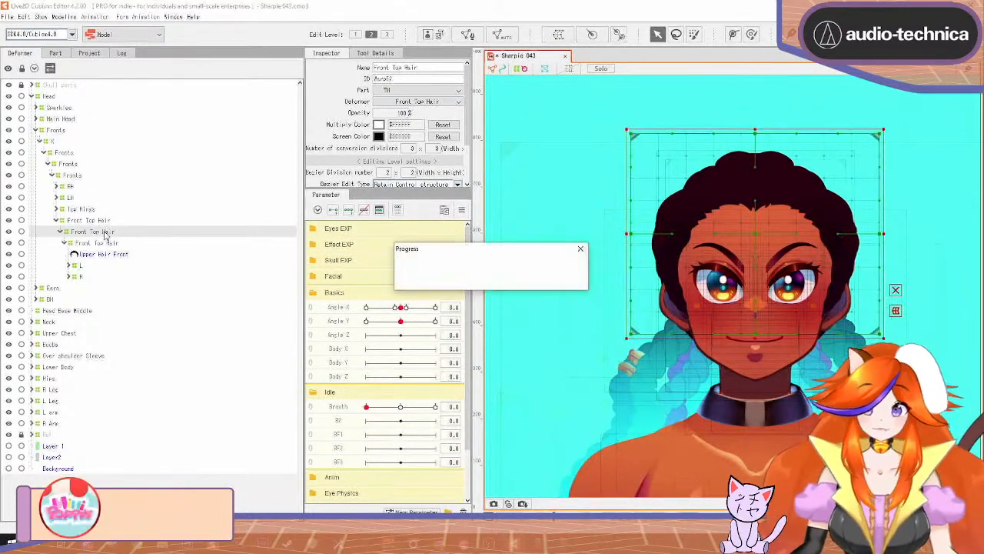
click(110, 243)
drag(110, 241, 104, 232)
triple_click(394, 68)
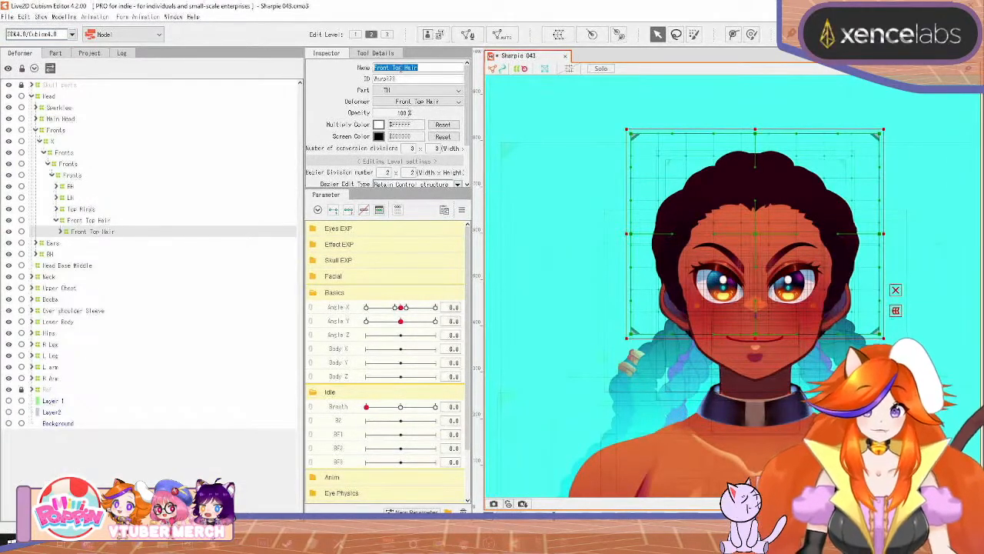
click(363, 308)
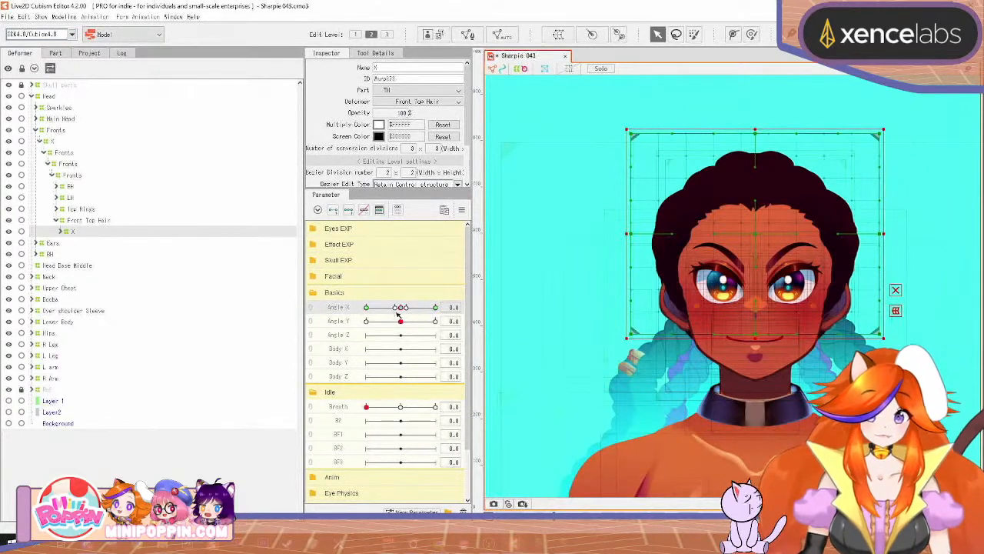
Step: With Angle X at -30, compress the left half of the X deformer inward so the hair moves toward the face
drag(399, 311, 359, 318)
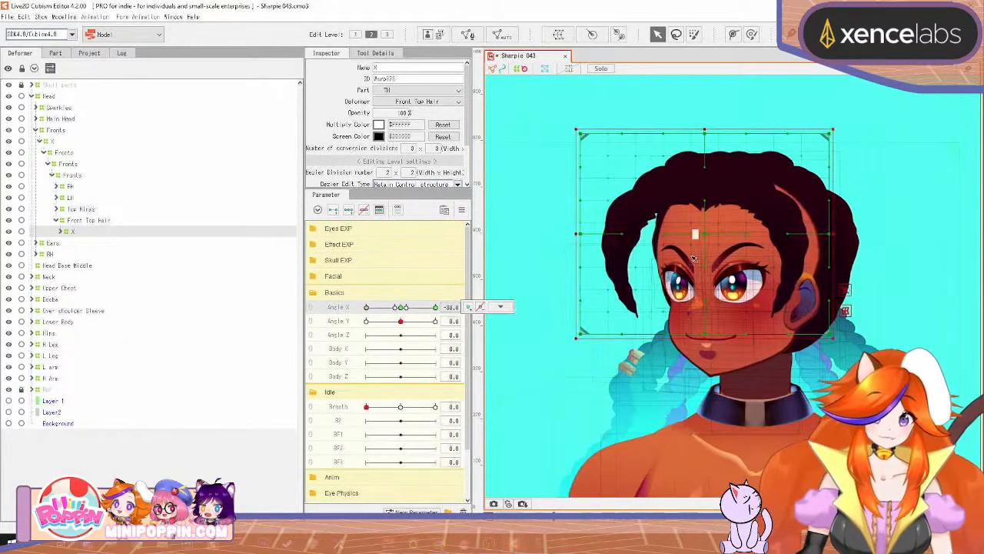
scroll(694, 259, up, 2)
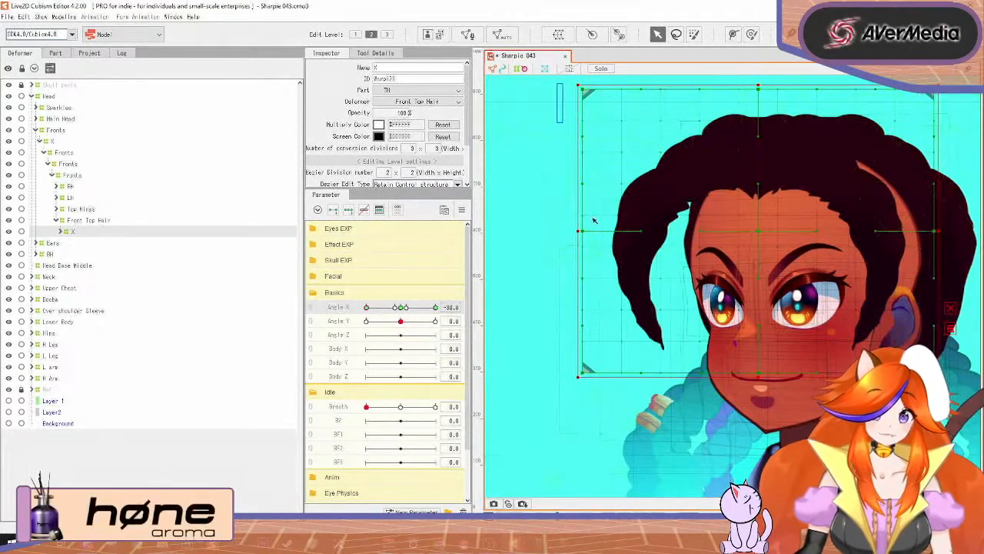
click(600, 246)
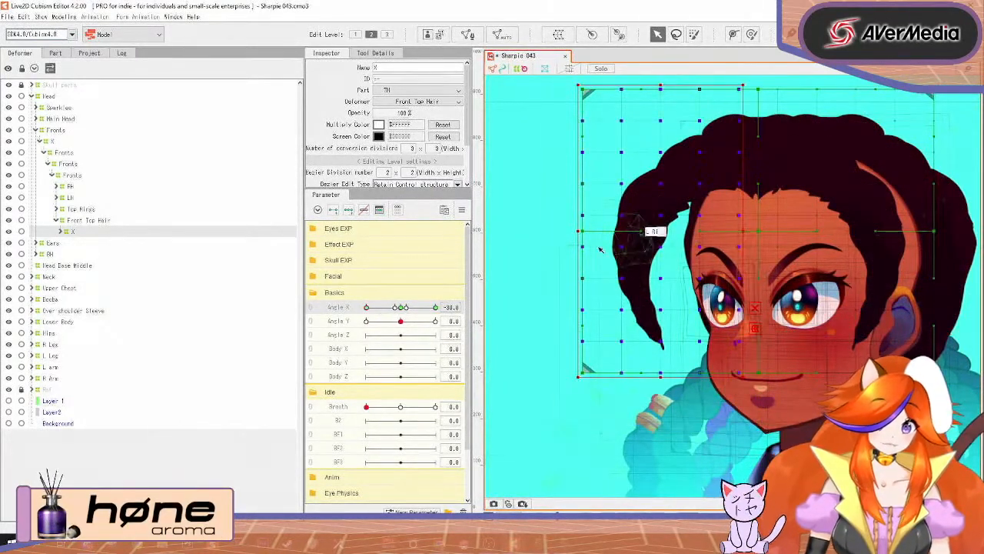
drag(580, 230, 644, 230)
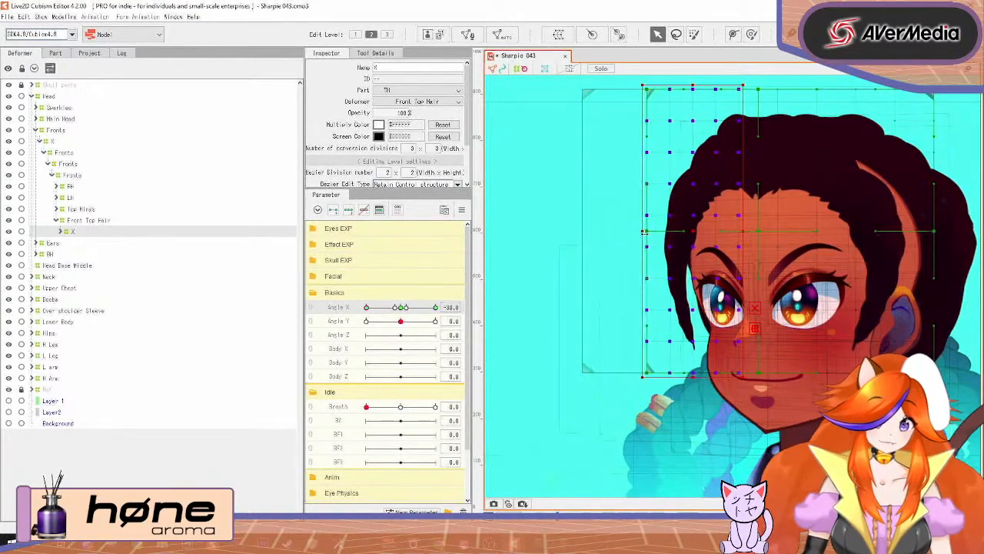
click(609, 295)
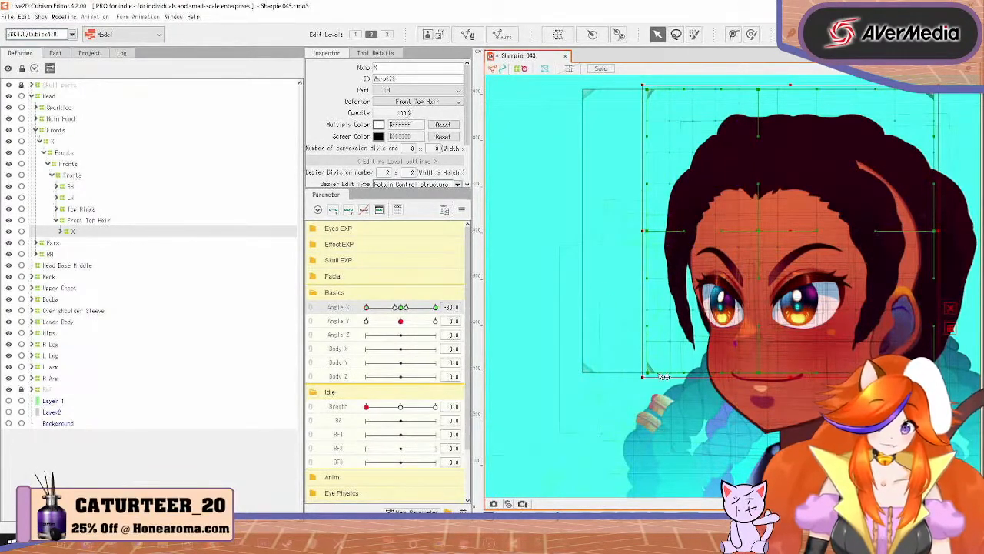
Step: Reshape the X deformer's left edge to follow the far side of the face and shift its top centre point to the right
drag(648, 373, 686, 361)
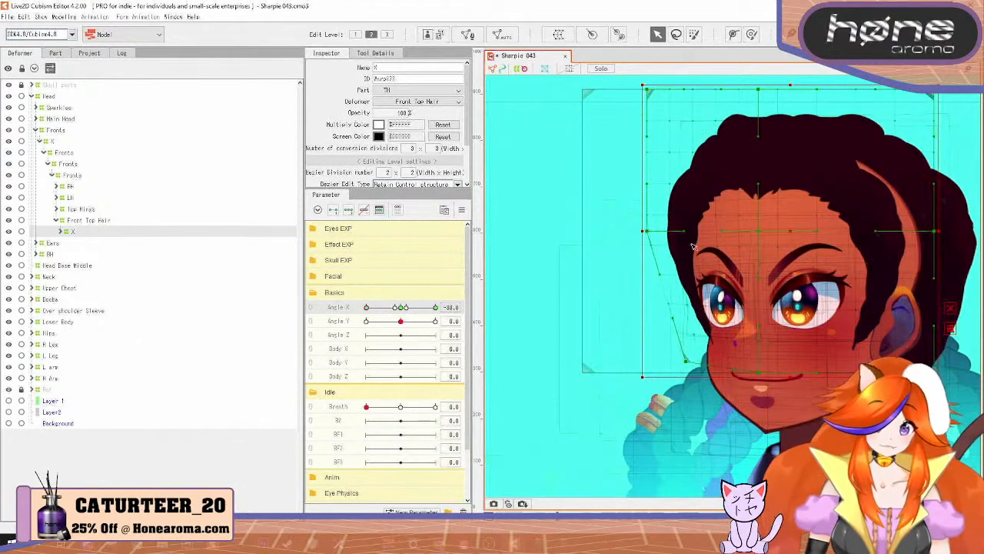
drag(650, 233, 635, 238)
drag(648, 93, 641, 91)
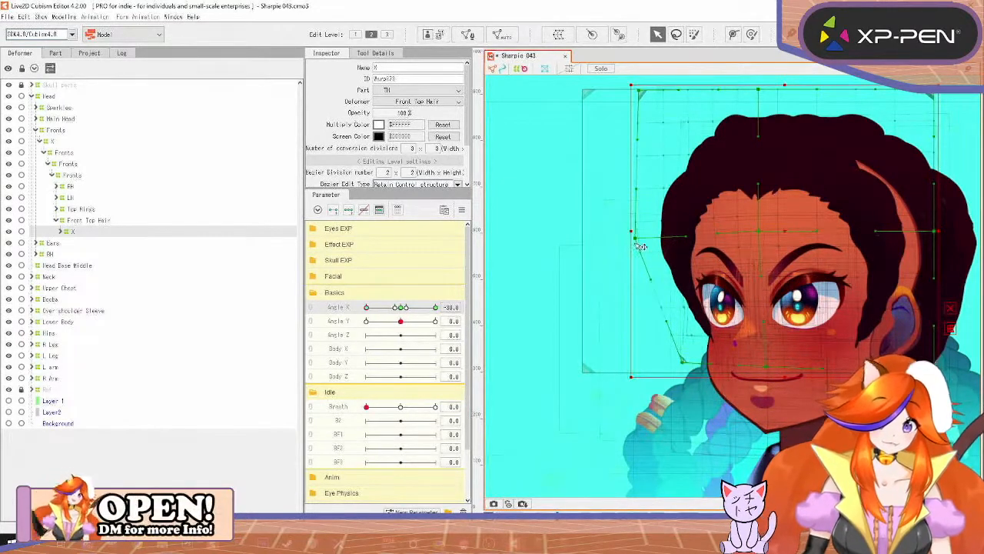
mouse_move(644, 235)
mouse_down()
mouse_move(645, 246)
mouse_move(658, 246)
mouse_up()
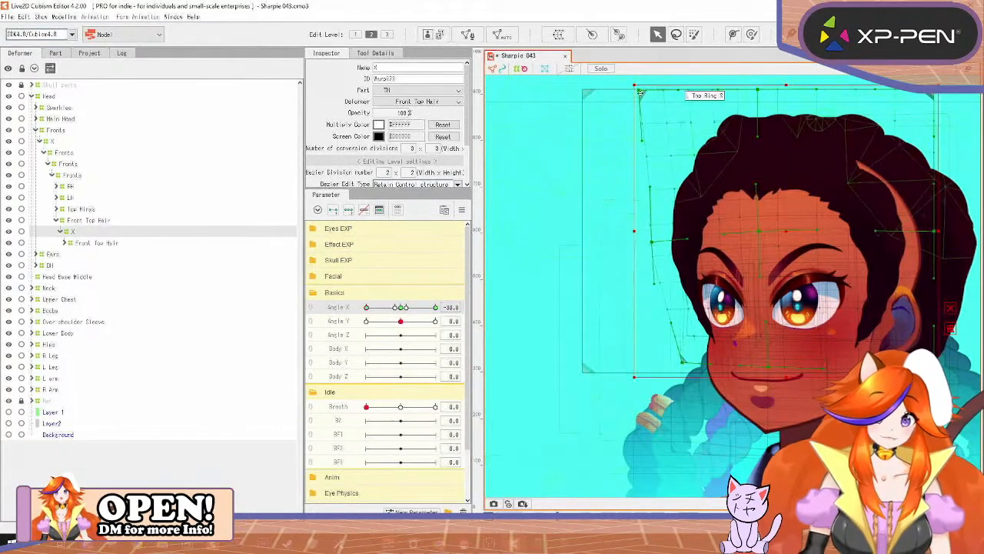
drag(639, 92, 652, 95)
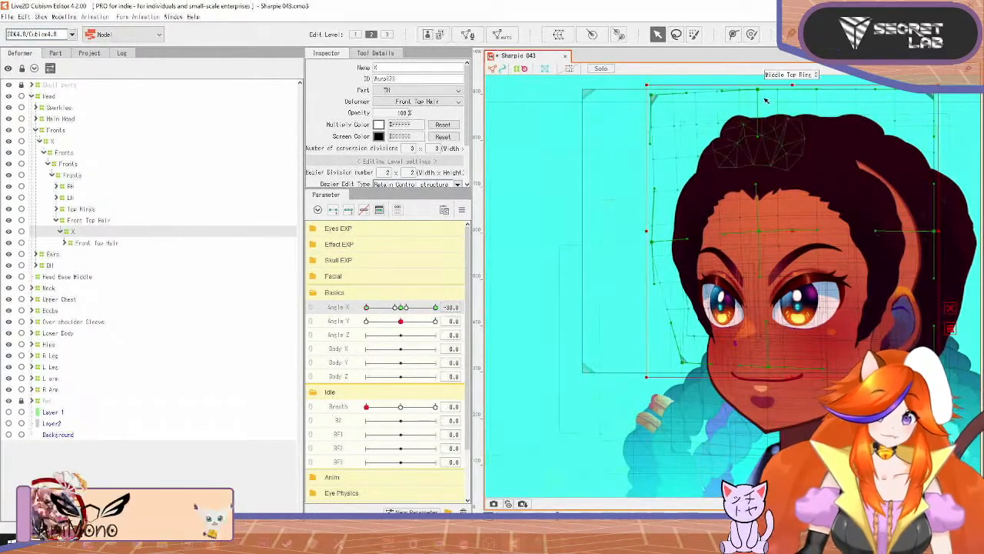
drag(766, 100, 812, 98)
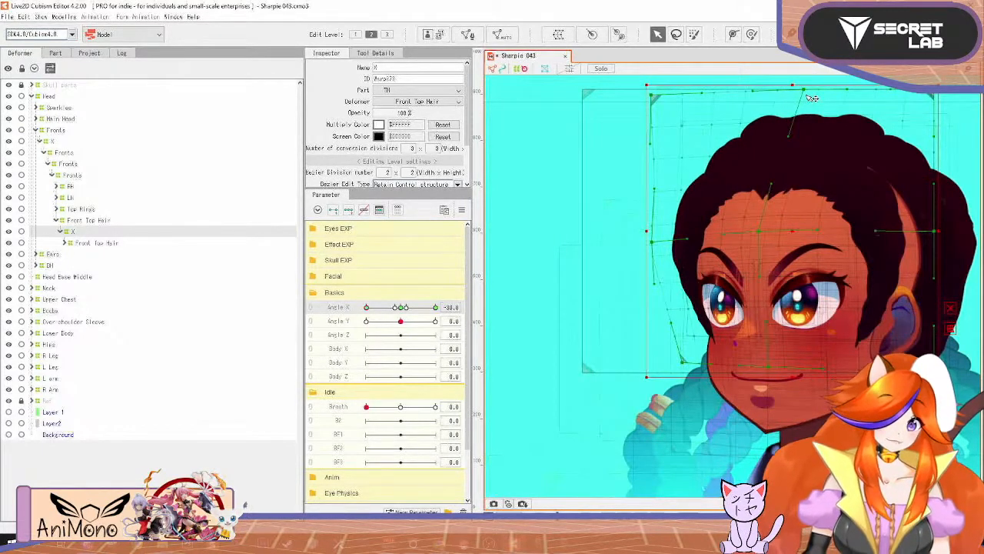
Step: Hide the back hair by setting the BH deformer's opacity to 0%
click(51, 265)
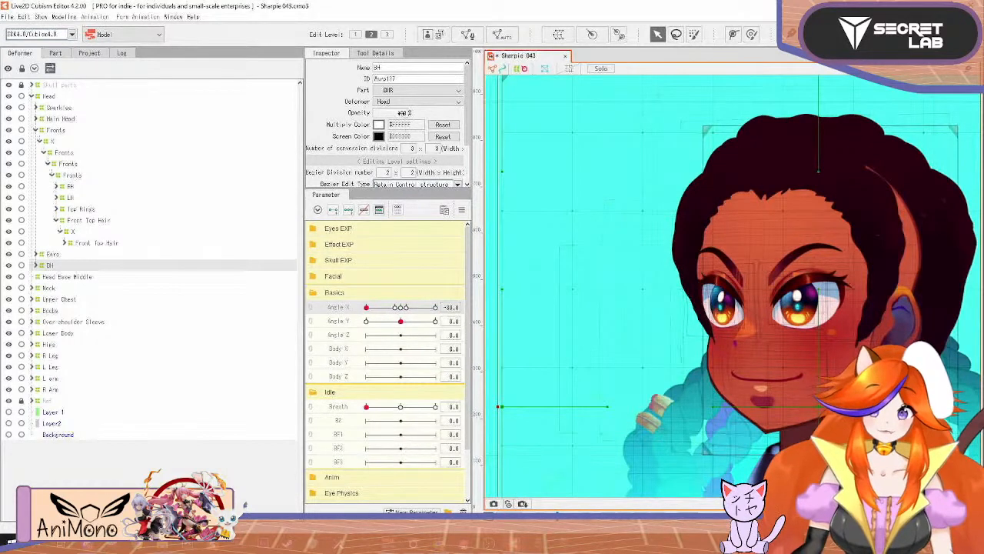
click(403, 113)
text(0)
key(Return)
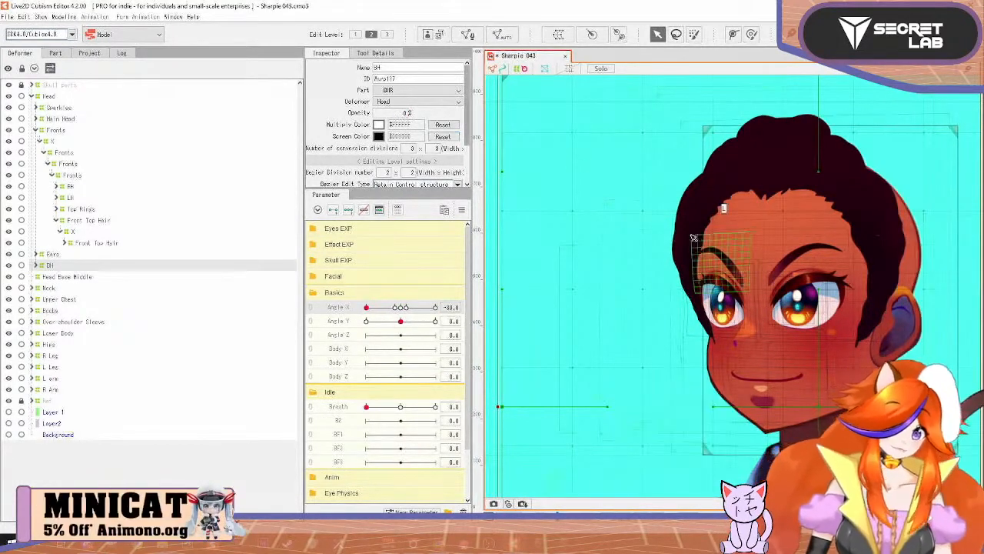
Step: Compare the X deformer at Angle X 0 and -30, and refine its left edge and inner handles around the far hairline at -30
click(92, 232)
drag(368, 307, 403, 311)
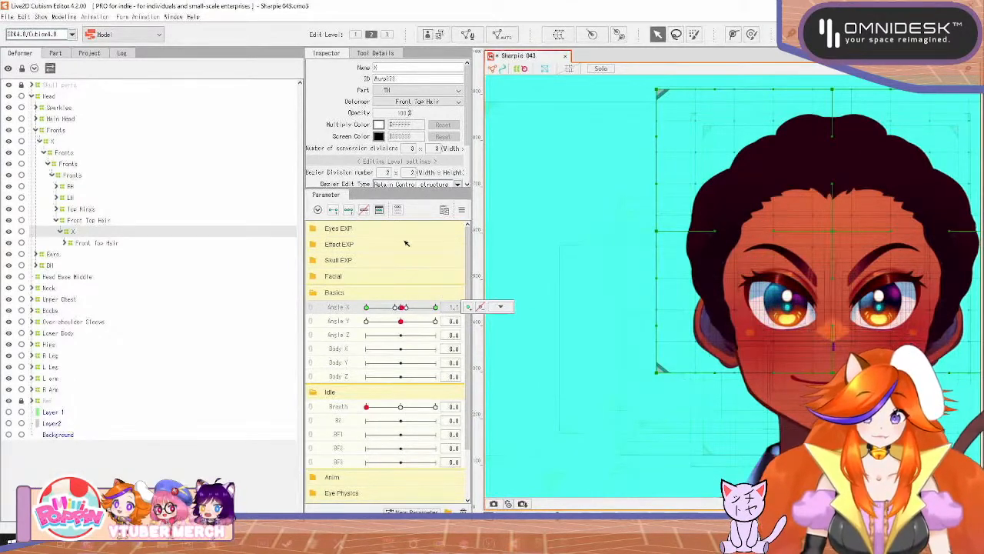
drag(403, 307, 357, 330)
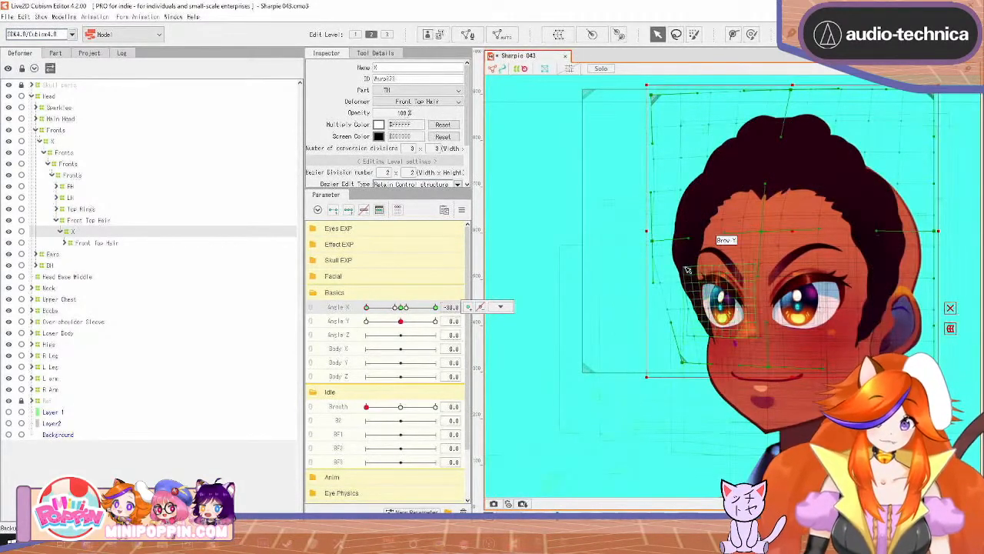
click(402, 308)
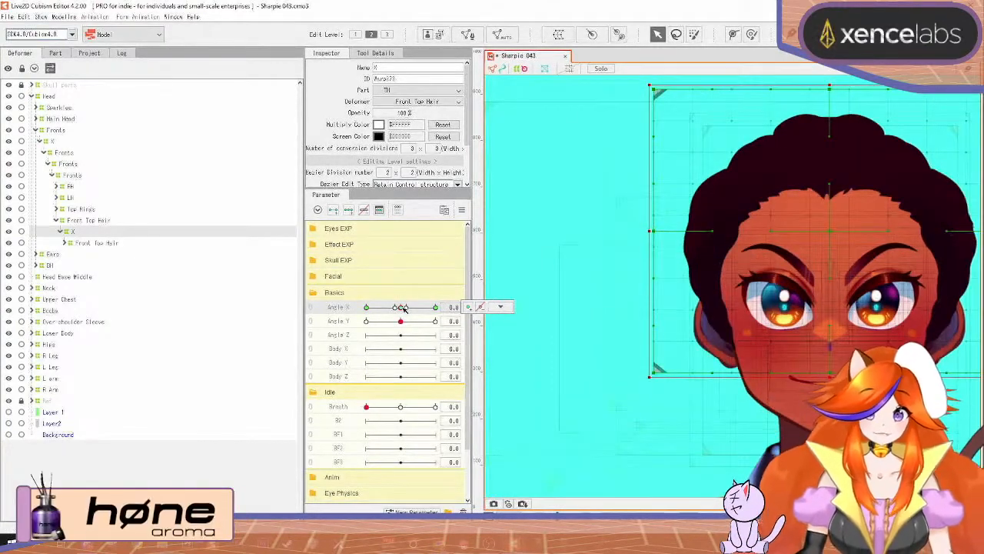
drag(400, 310, 363, 309)
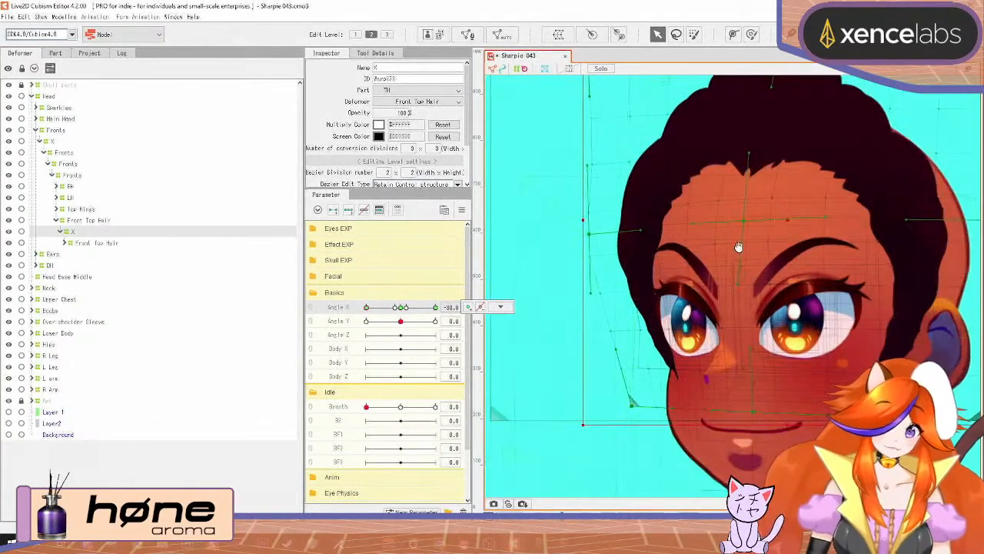
drag(739, 247, 766, 300)
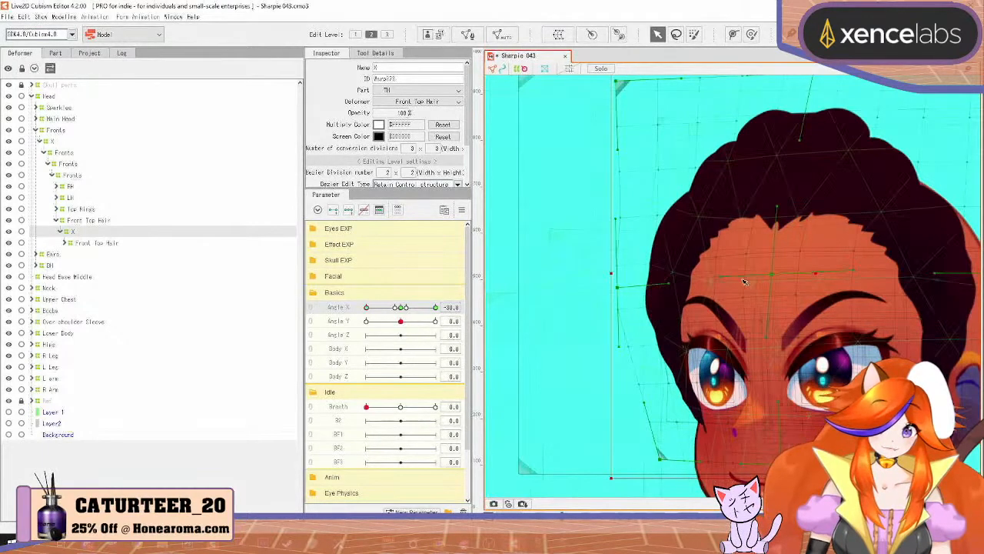
drag(719, 275, 673, 293)
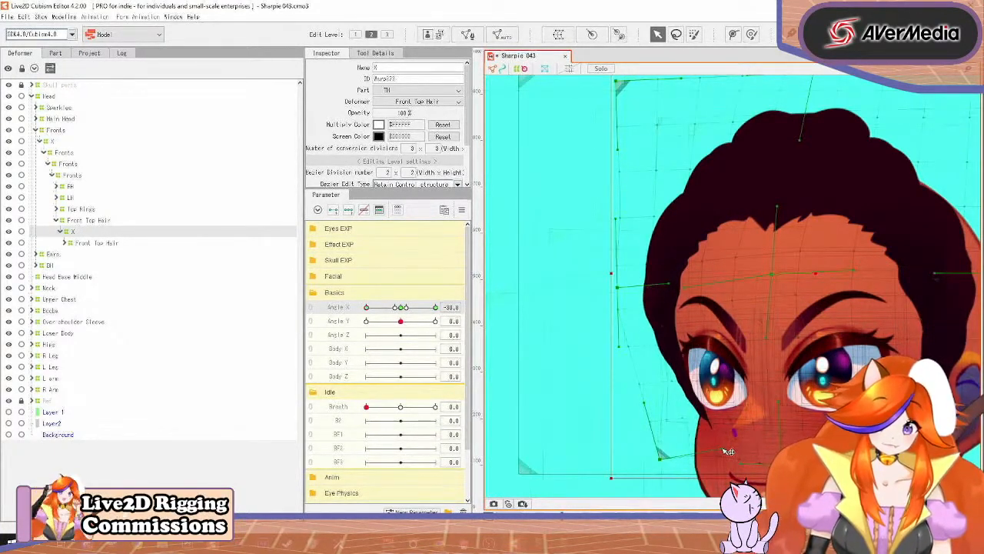
drag(627, 290, 636, 294)
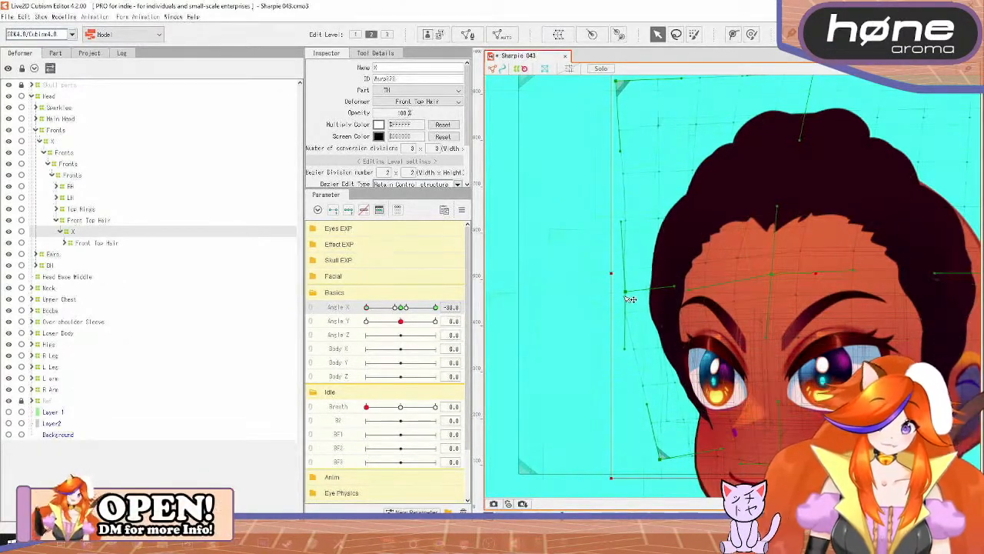
Step: Scrub Angle X around -30 to examine how the X deformer carries the front top hair along the far hairline
drag(377, 320, 341, 343)
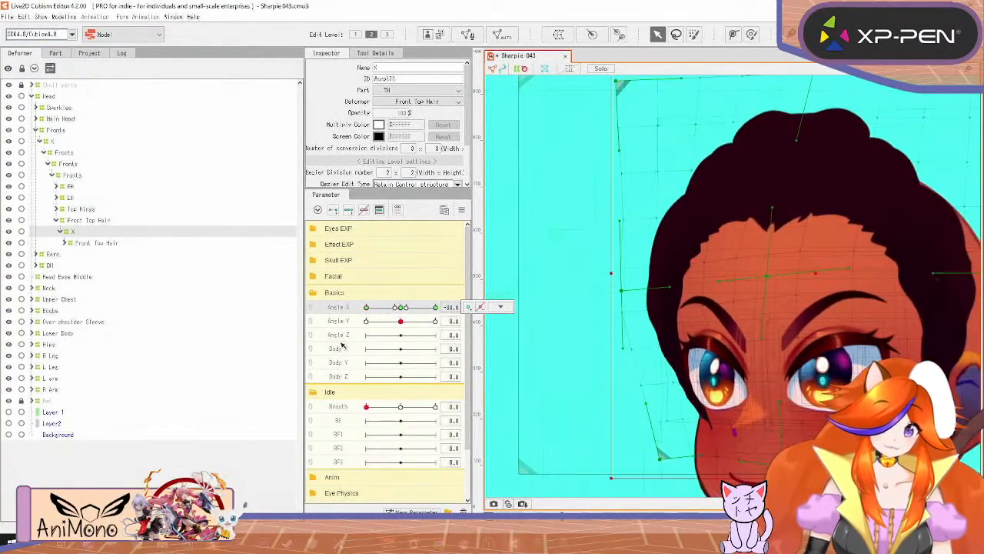
drag(844, 277, 771, 283)
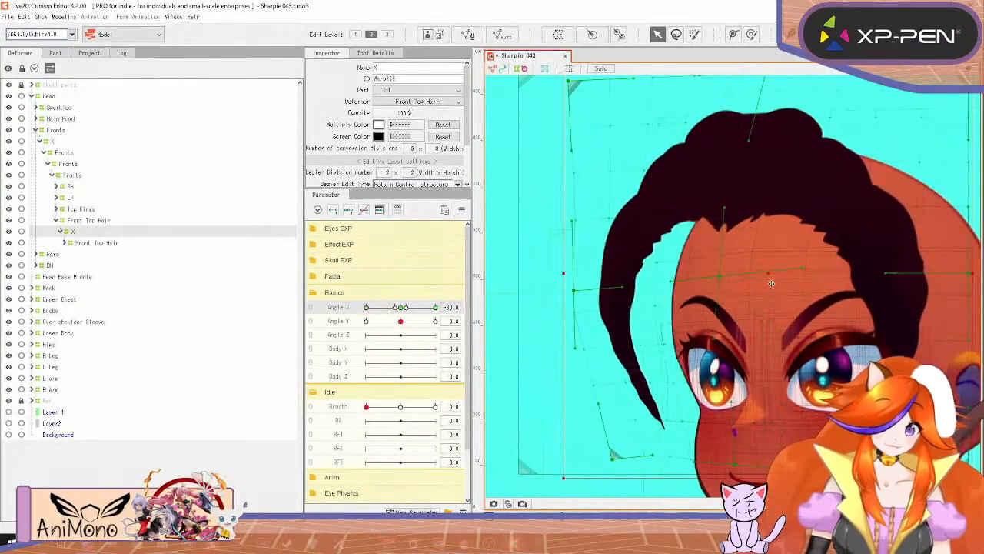
key(ctrl+z)
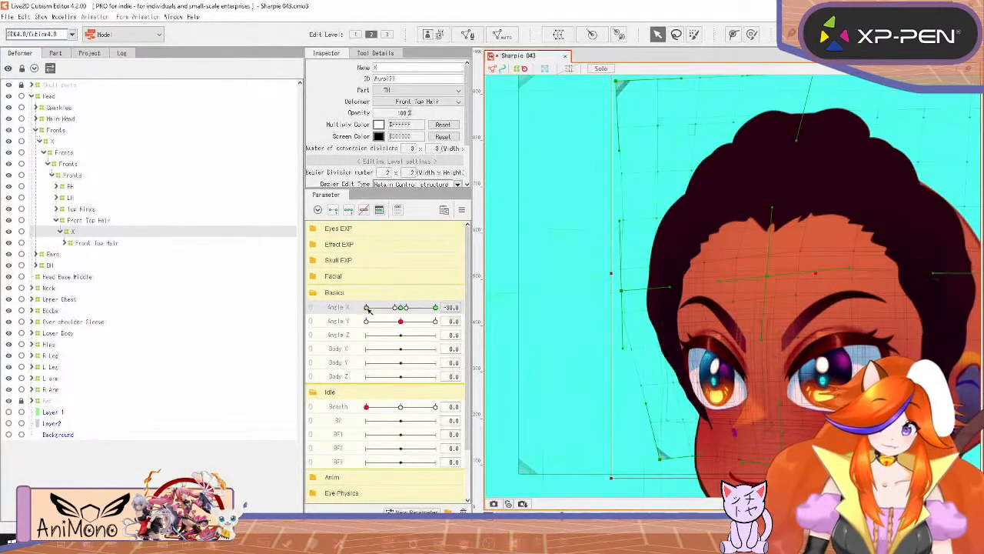
drag(368, 307, 362, 346)
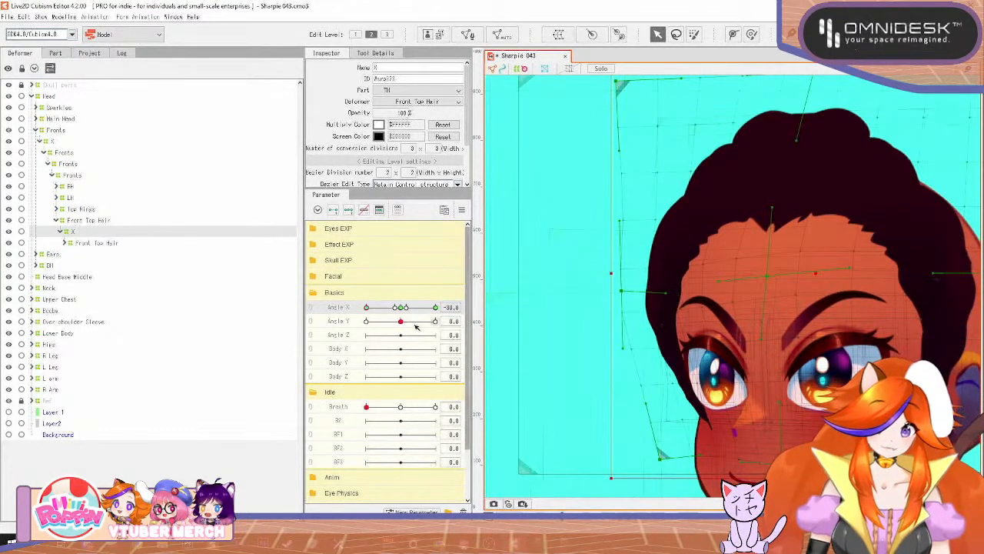
mouse_move(367, 308)
mouse_down()
mouse_move(407, 309)
mouse_move(398, 322)
mouse_move(411, 324)
mouse_move(366, 327)
mouse_up()
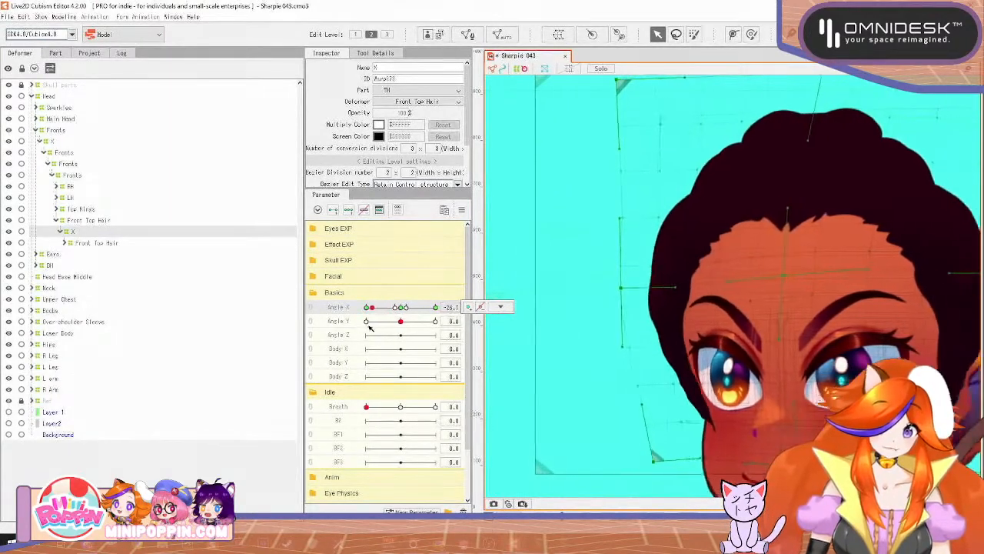
drag(781, 274, 620, 377)
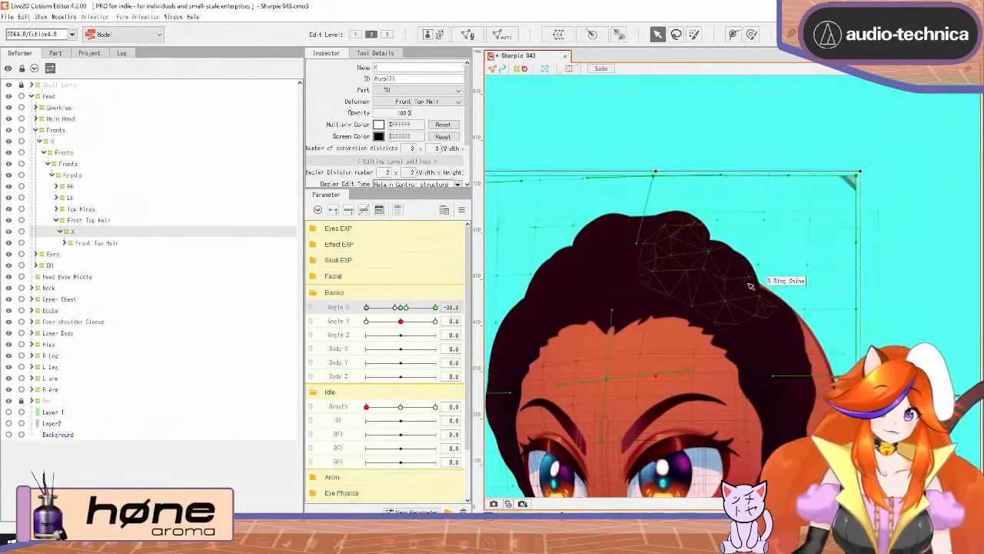
drag(656, 175, 674, 176)
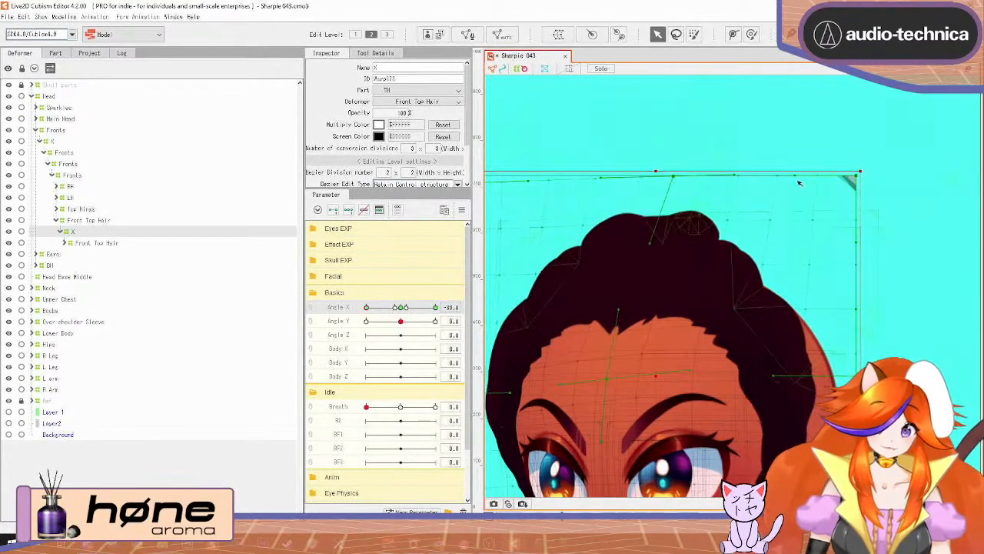
drag(873, 183, 916, 218)
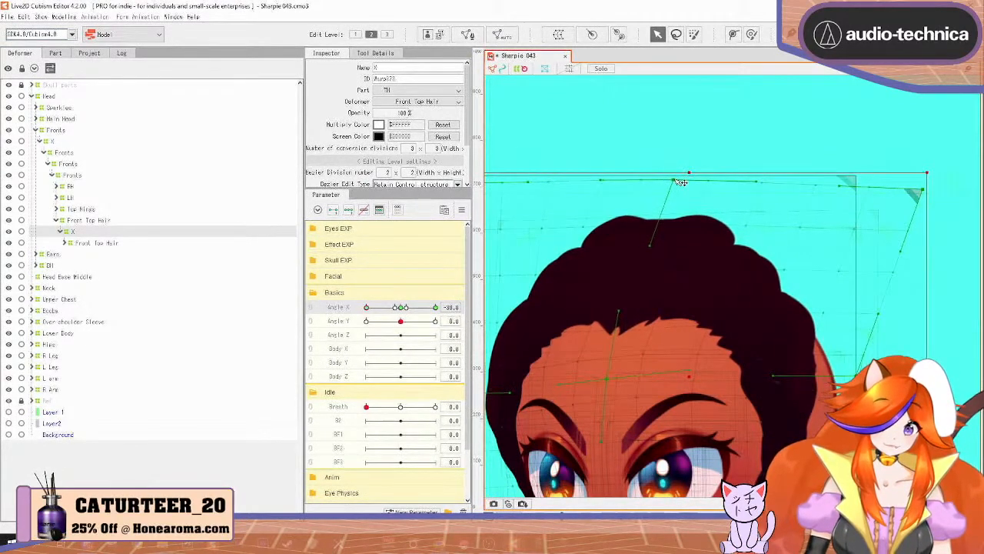
drag(681, 182, 674, 183)
key(ctrl+z)
key(ctrl+z)
key(ctrl+z)
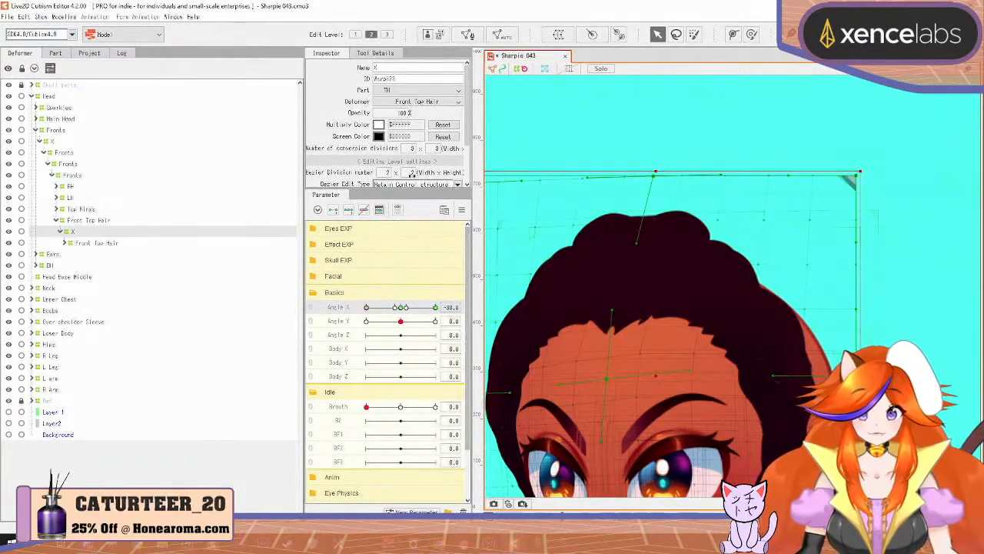
Step: Set the X deformer's Bezier division height to 3, shift its top centre point right and pull its upper-right corner outward
click(412, 174)
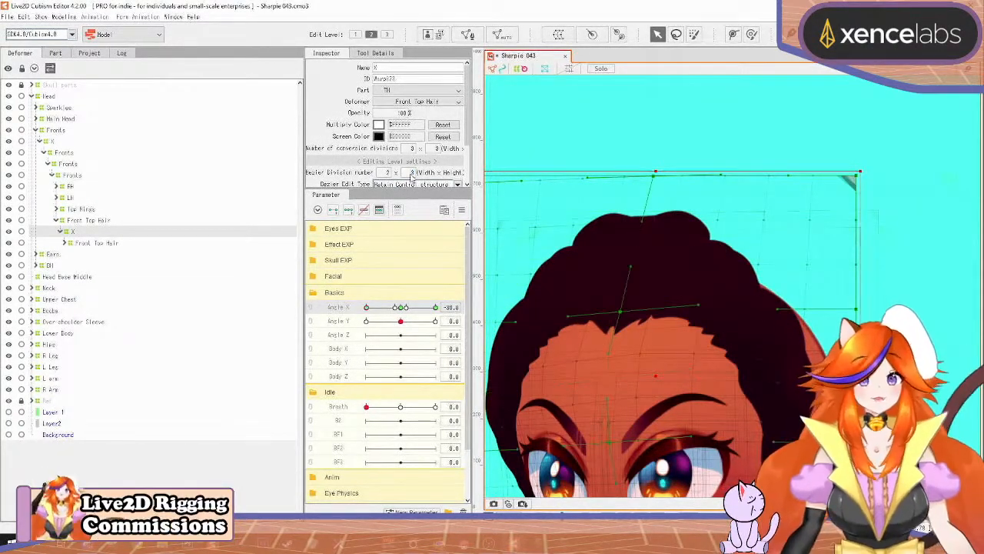
drag(661, 177, 688, 176)
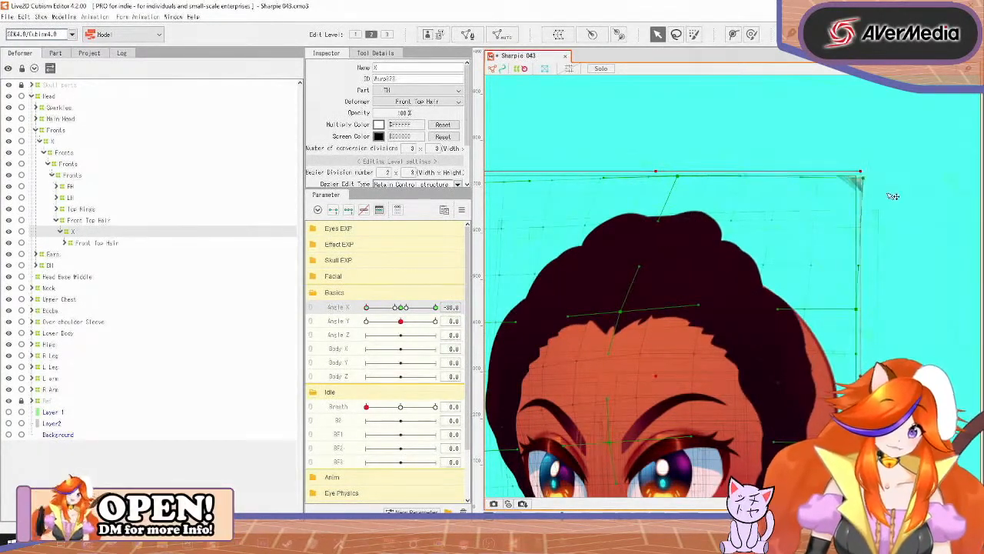
drag(889, 194, 897, 207)
scroll(776, 318, down, 3)
drag(684, 356, 630, 289)
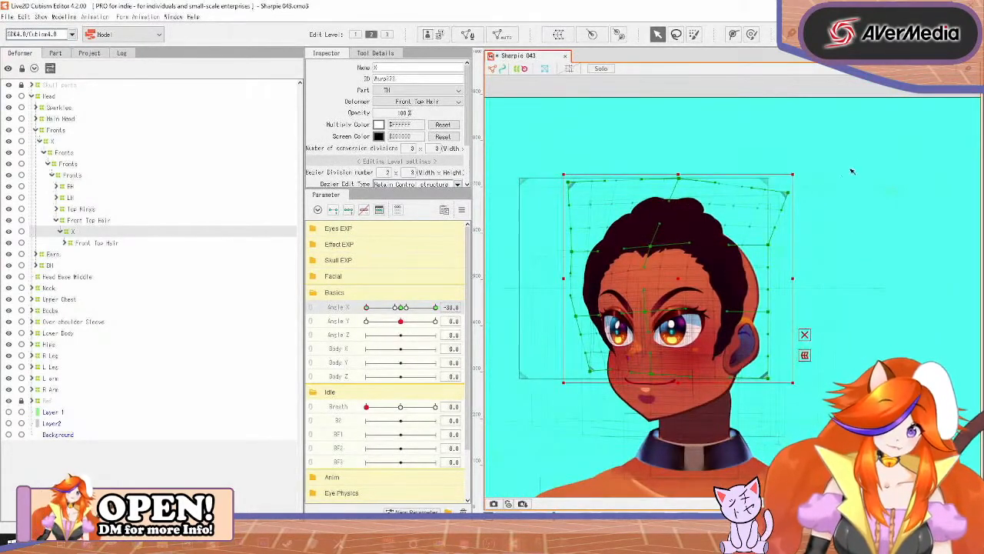
Step: Select the X deformer's right-hand column of points and stretch it outward to widen the near side of the hair
drag(727, 416, 728, 416)
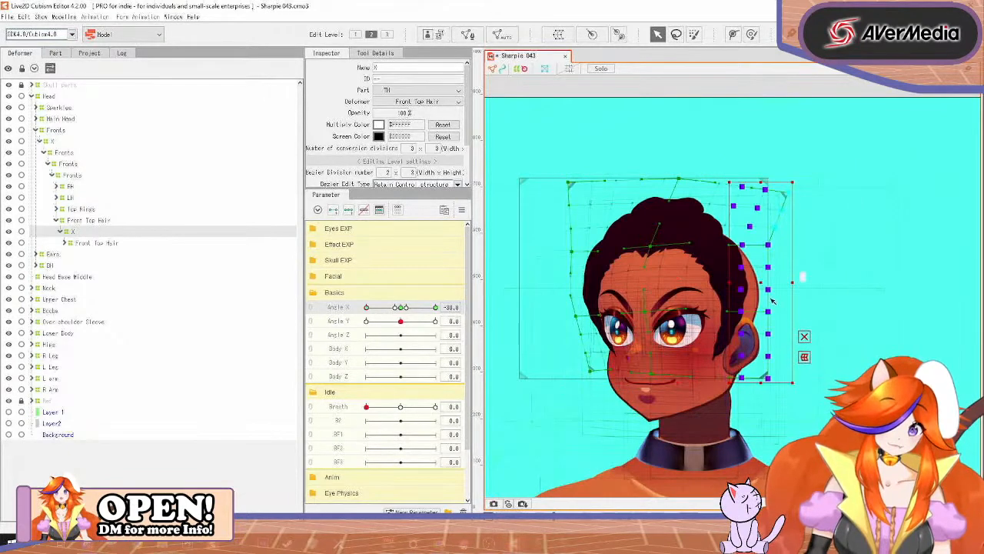
drag(794, 283, 818, 291)
click(825, 250)
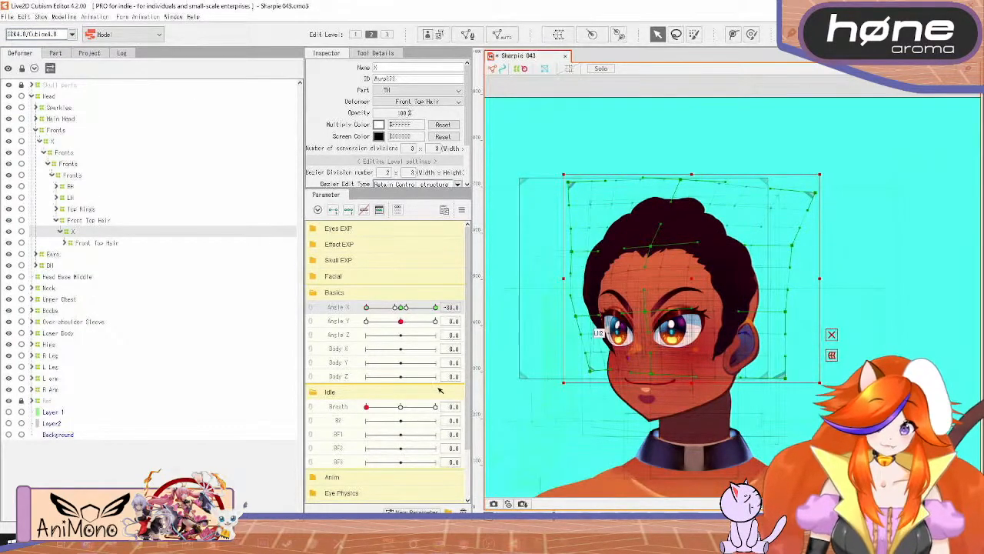
Step: Scrub Angle X repeatedly back to -30 to check how the widened near side of the hair moves
click(395, 307)
drag(396, 307, 362, 308)
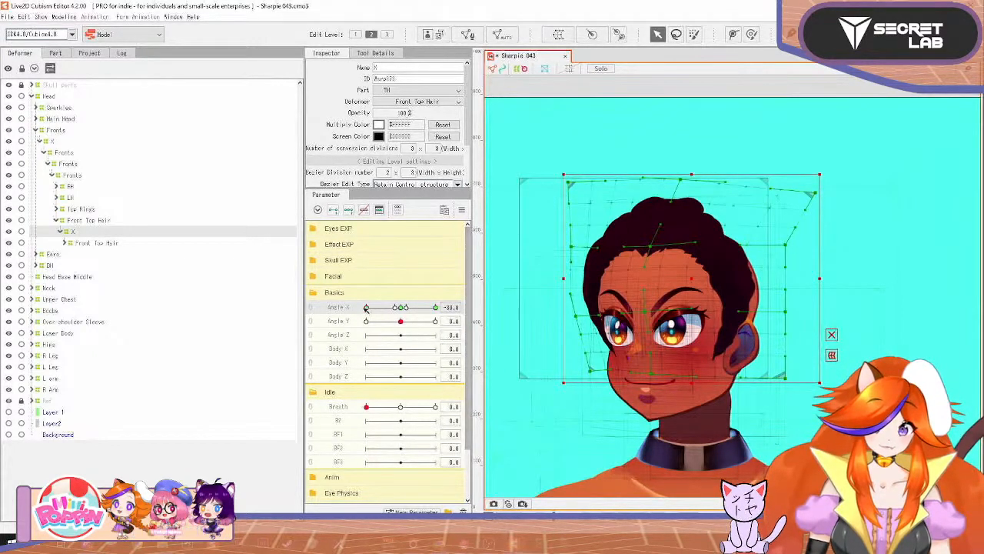
mouse_move(366, 308)
mouse_down()
mouse_move(378, 309)
mouse_move(366, 308)
mouse_up()
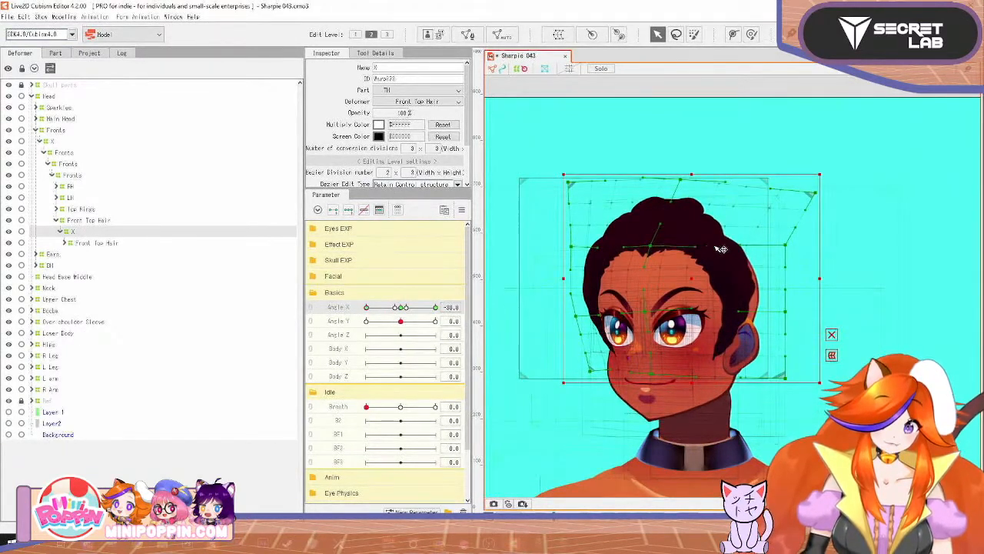
drag(366, 308, 360, 329)
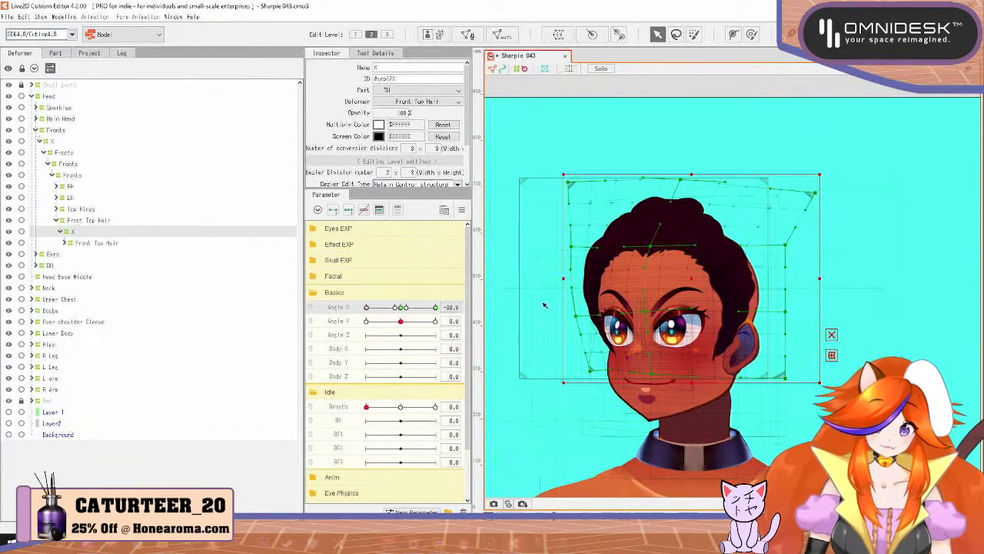
drag(367, 308, 355, 324)
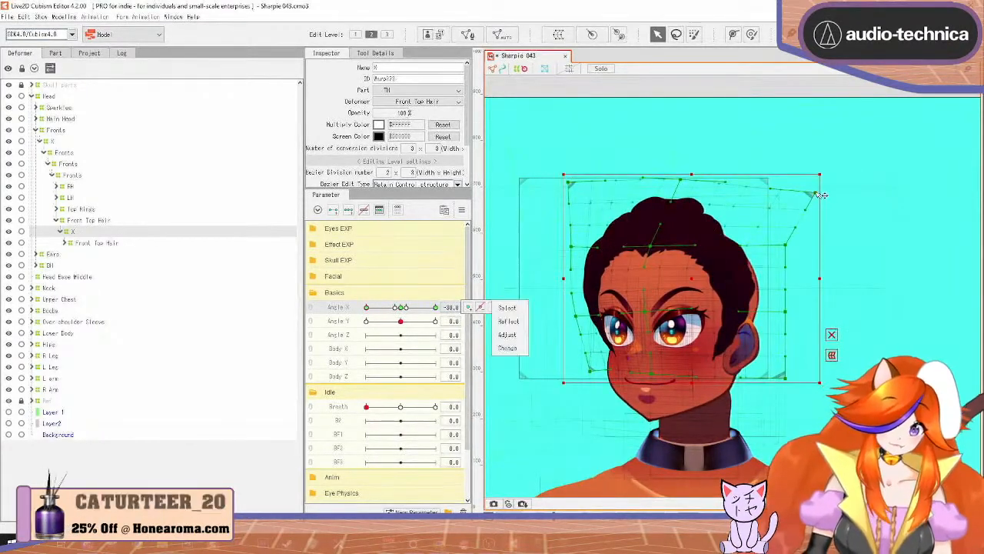
Step: Pull the X deformer's upper-right corner inward and set its Bezier division width to 3
drag(814, 193, 786, 186)
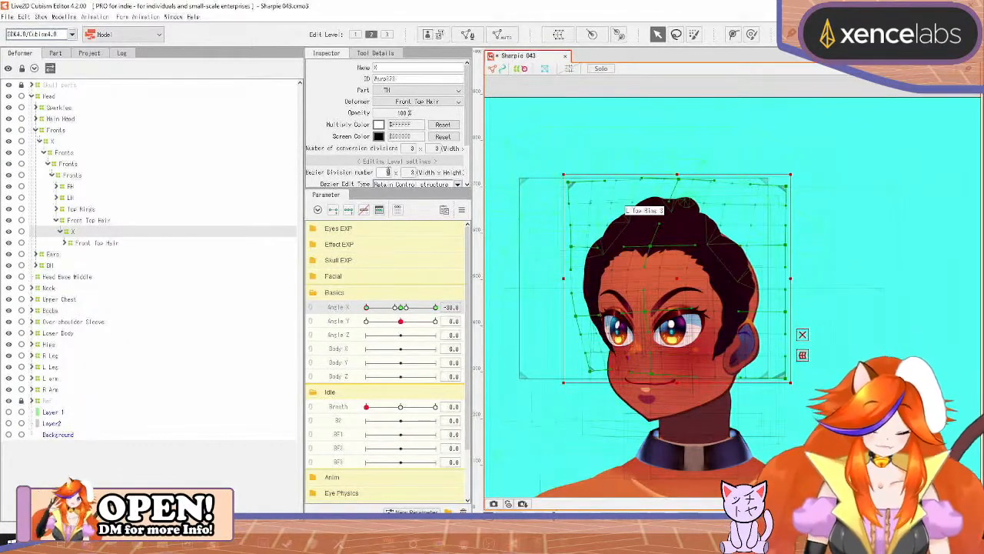
text(3)
key(Return)
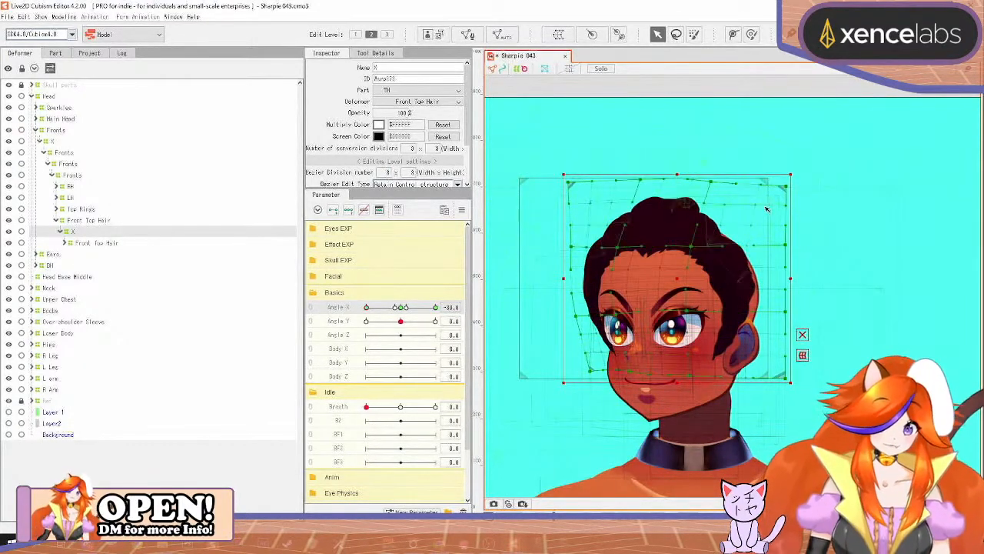
Step: Refine the position of the X deformer's upper-right corner at Angle X -30 while testing the head turn
drag(820, 185, 813, 186)
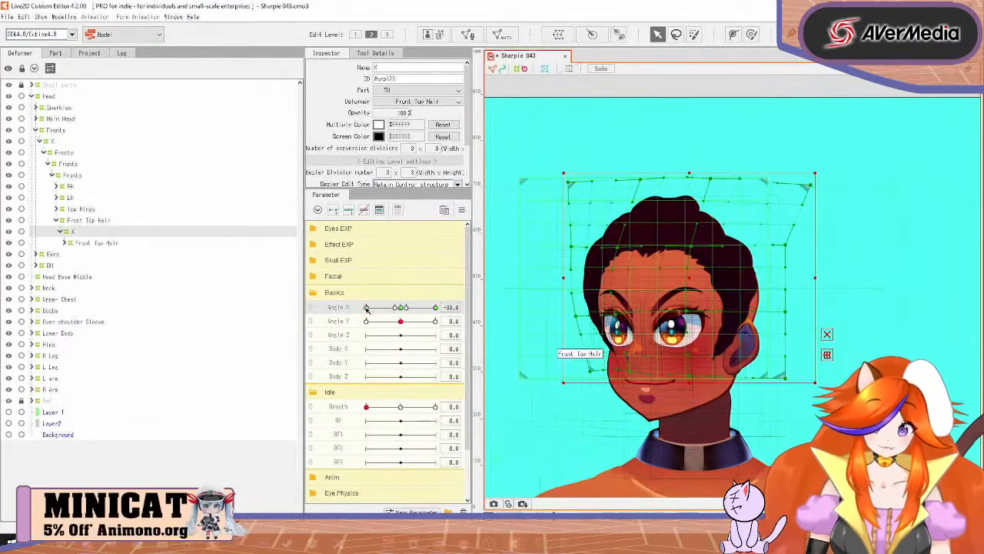
drag(367, 308, 380, 313)
mouse_move(362, 318)
mouse_down()
mouse_move(402, 320)
mouse_move(365, 317)
mouse_up()
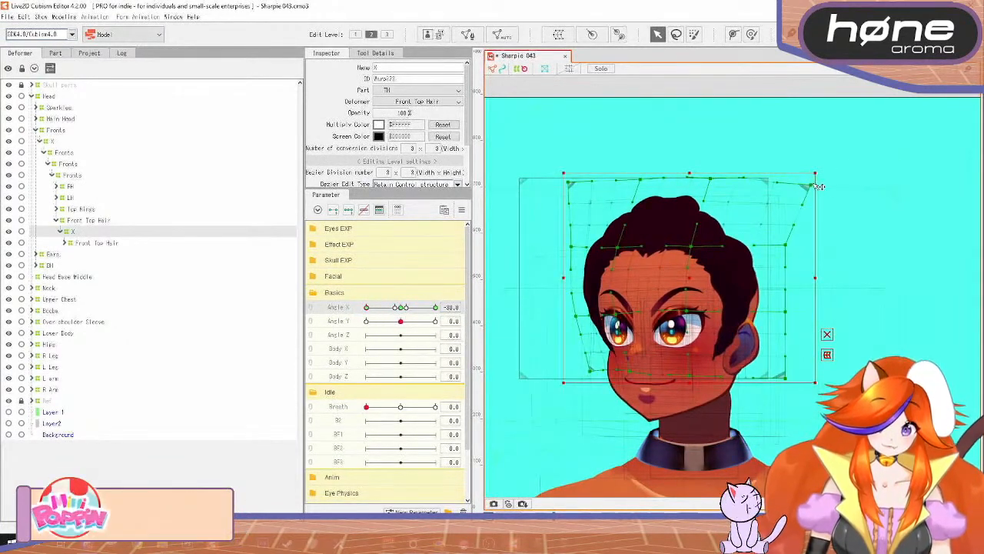
drag(811, 186, 745, 178)
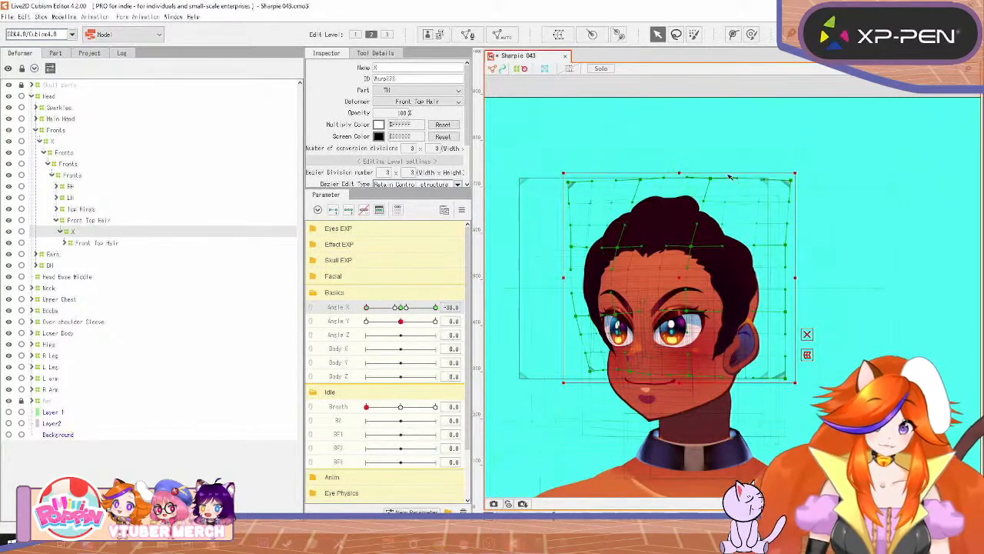
drag(368, 307, 344, 308)
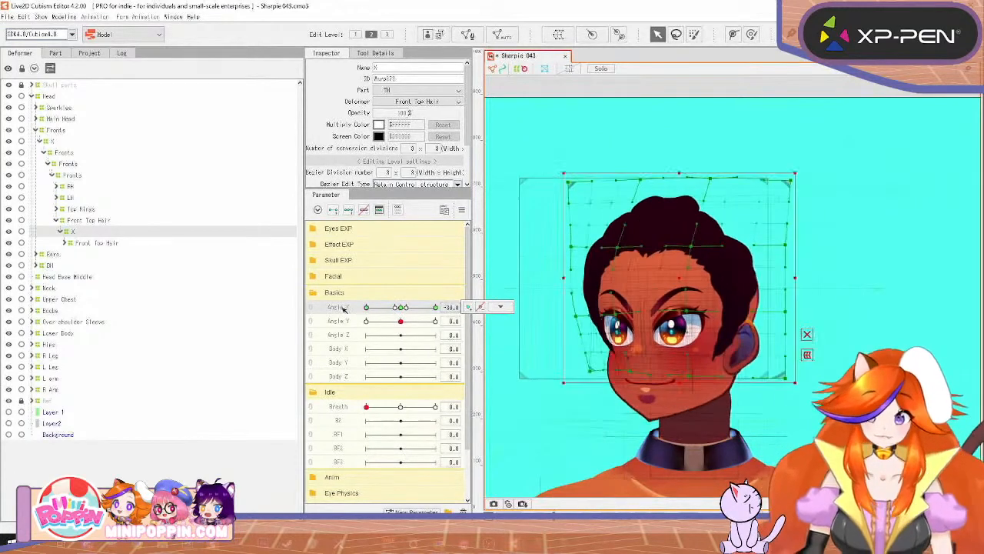
Step: Set the BH deformer's opacity to 100% to check the full hair silhouette on Angle X, and return it to 0%
click(59, 265)
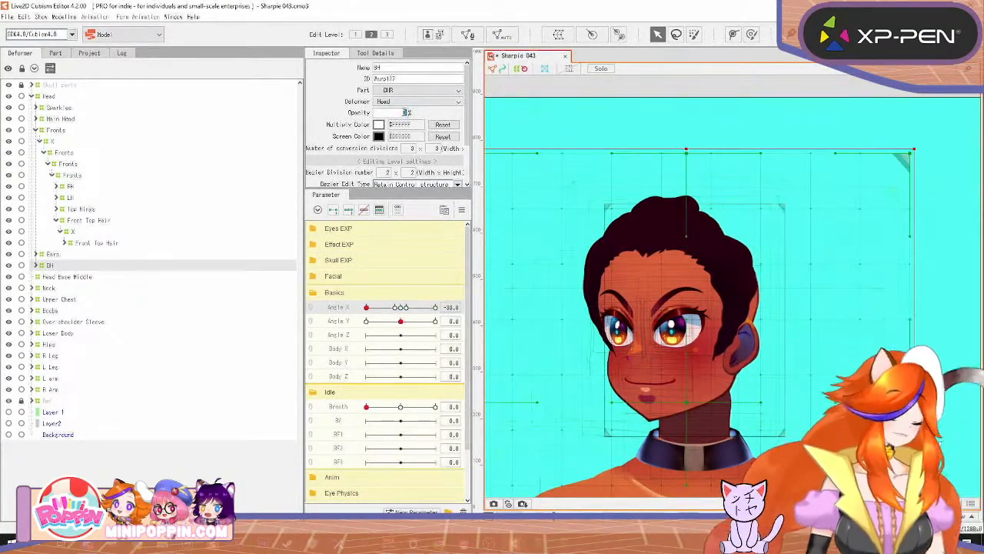
text(100)
key(Return)
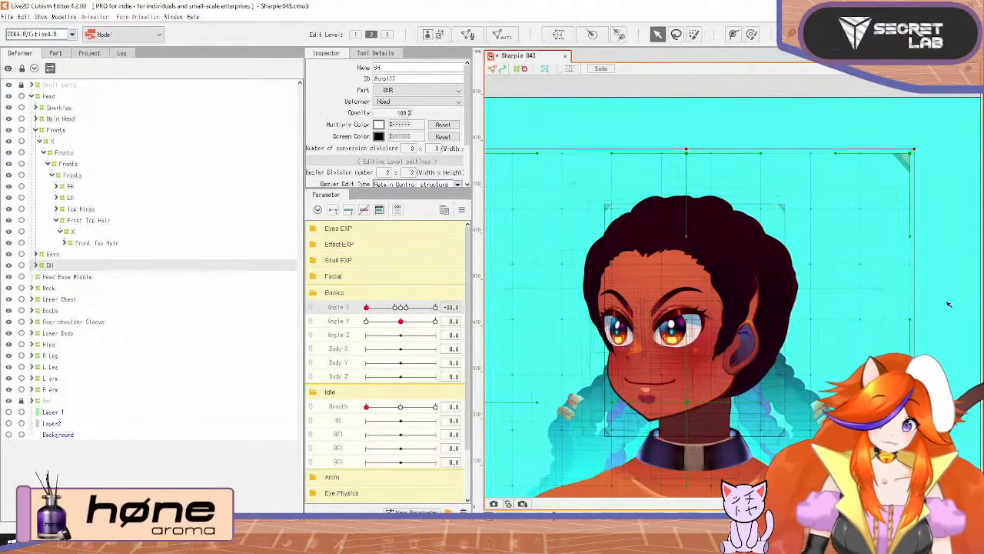
mouse_move(367, 309)
mouse_down()
mouse_move(398, 310)
mouse_move(352, 312)
mouse_move(402, 307)
mouse_move(363, 308)
mouse_up()
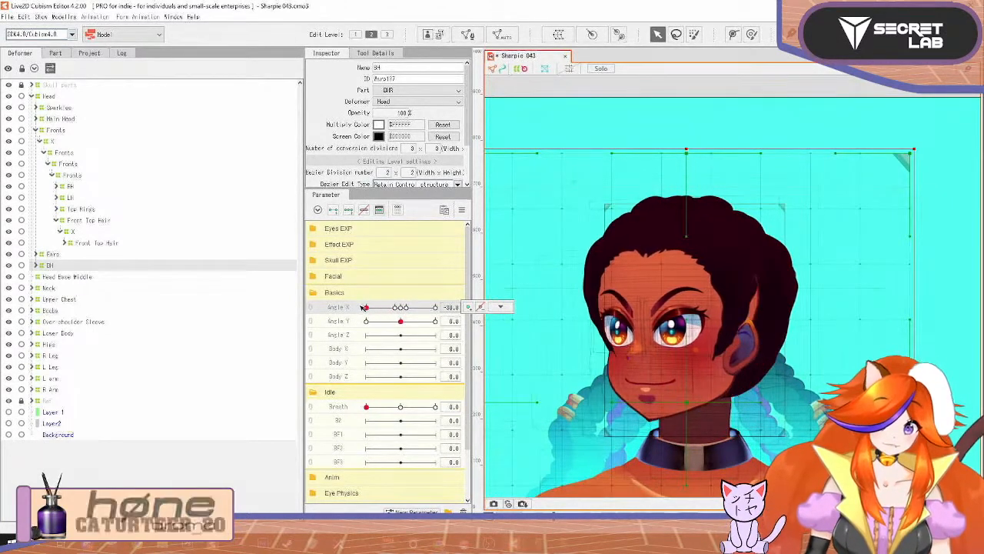
click(797, 294)
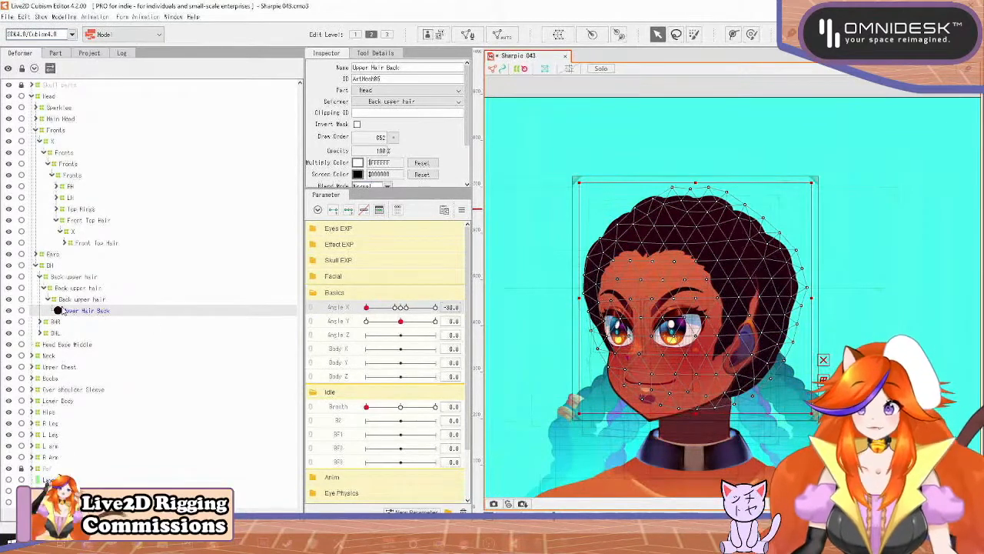
click(52, 266)
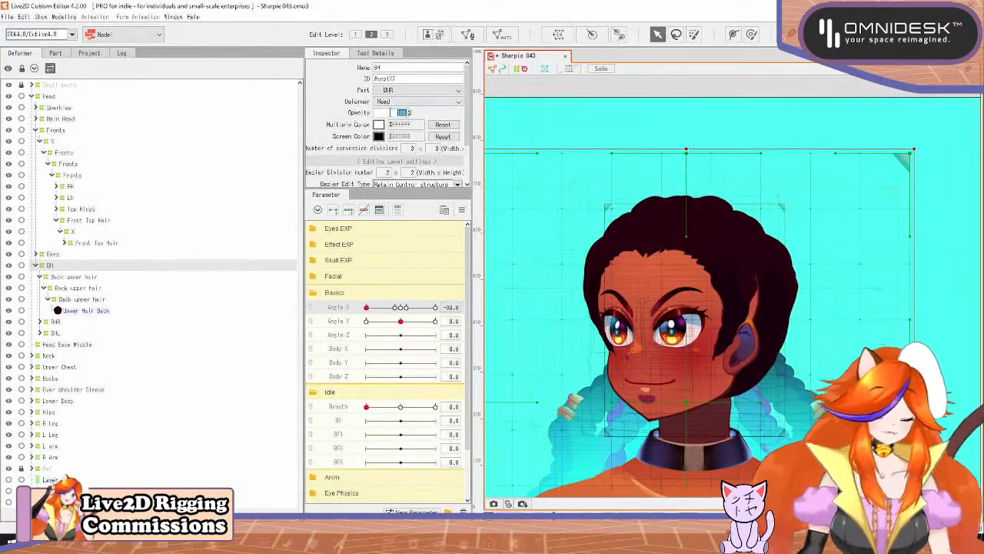
text(0)
key(Return)
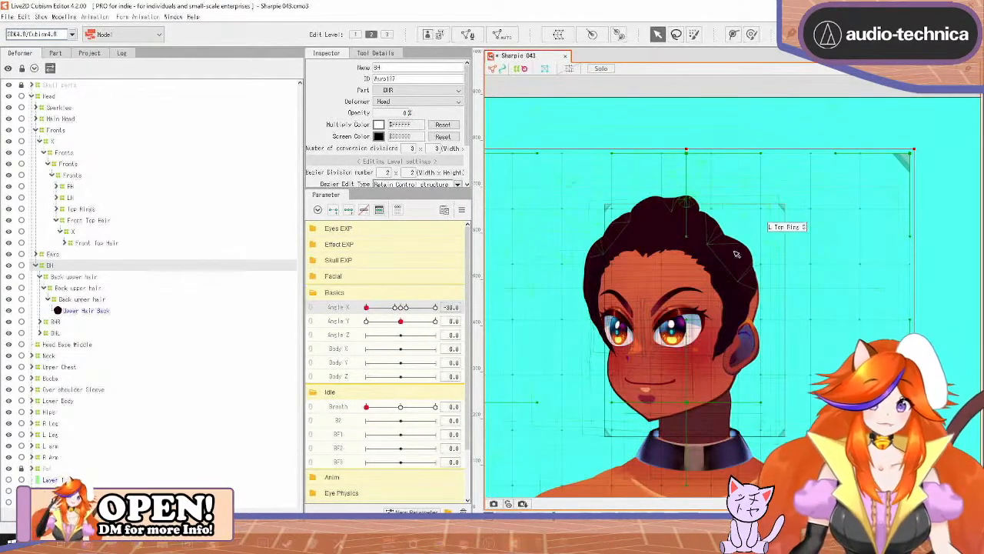
Step: Select the X deformer under Front Top Hair and set its Bezier division to 4 x 4
click(663, 232)
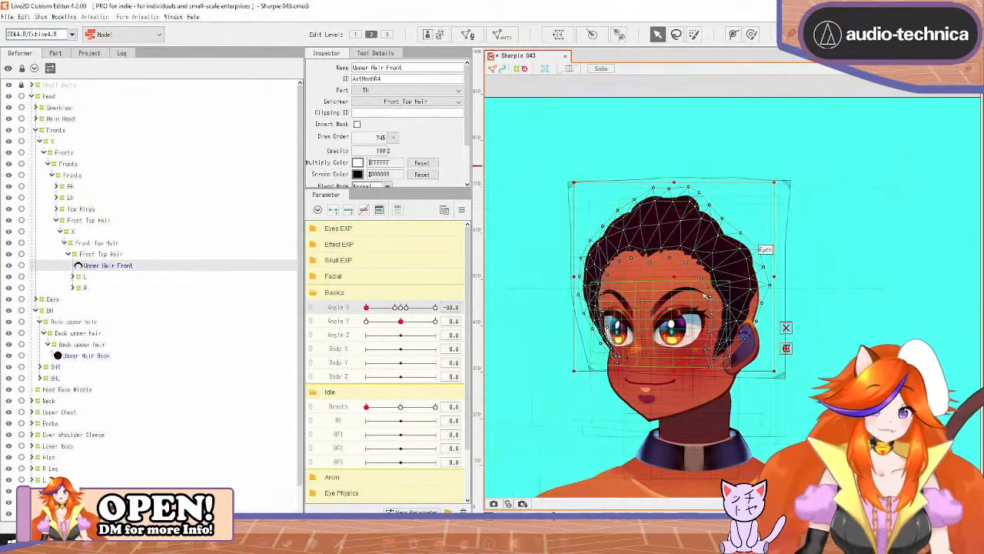
click(79, 233)
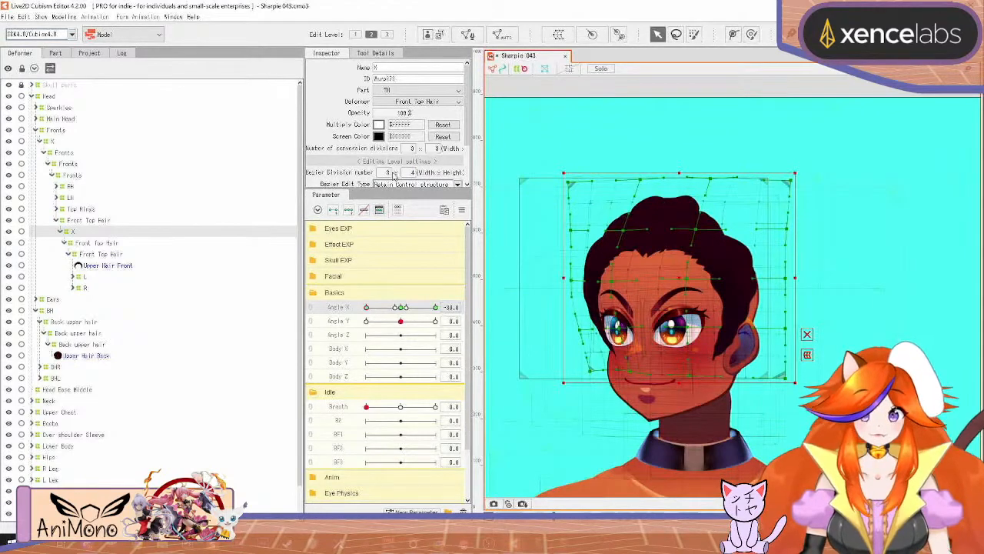
click(390, 174)
text(4)
key(Return)
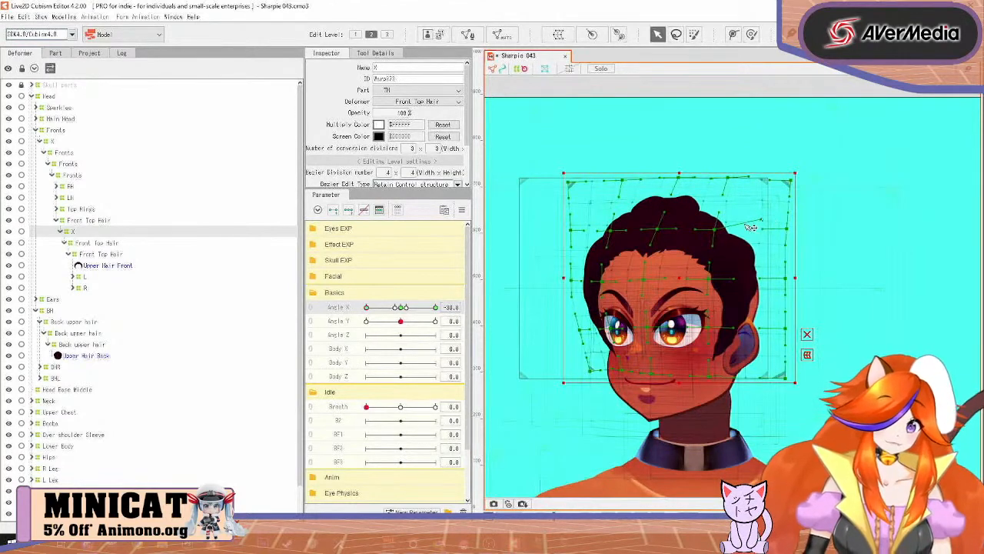
Step: Pull the X deformer's upper control points and upper-left corner inward at Angle X -30, and return Angle X to 0
drag(731, 214, 770, 229)
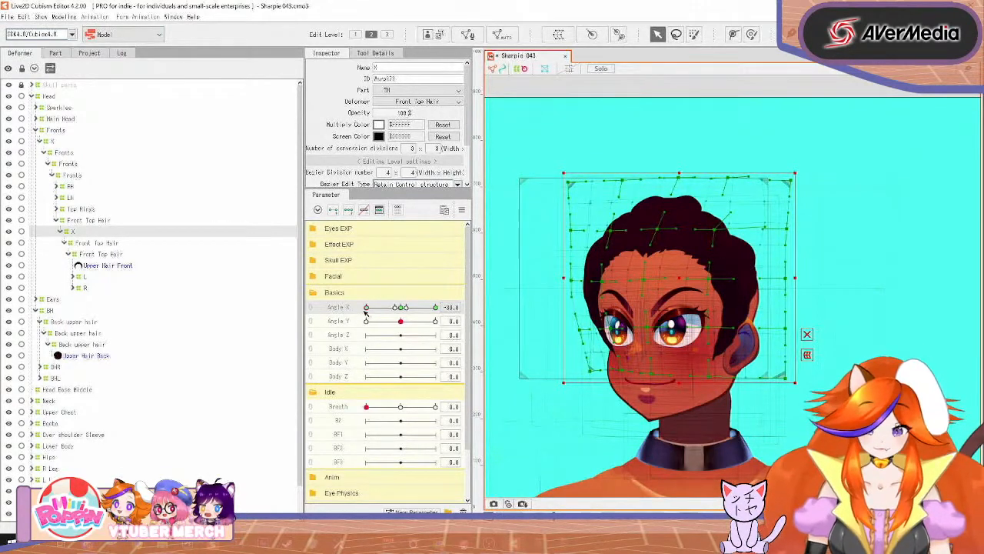
drag(366, 308, 350, 328)
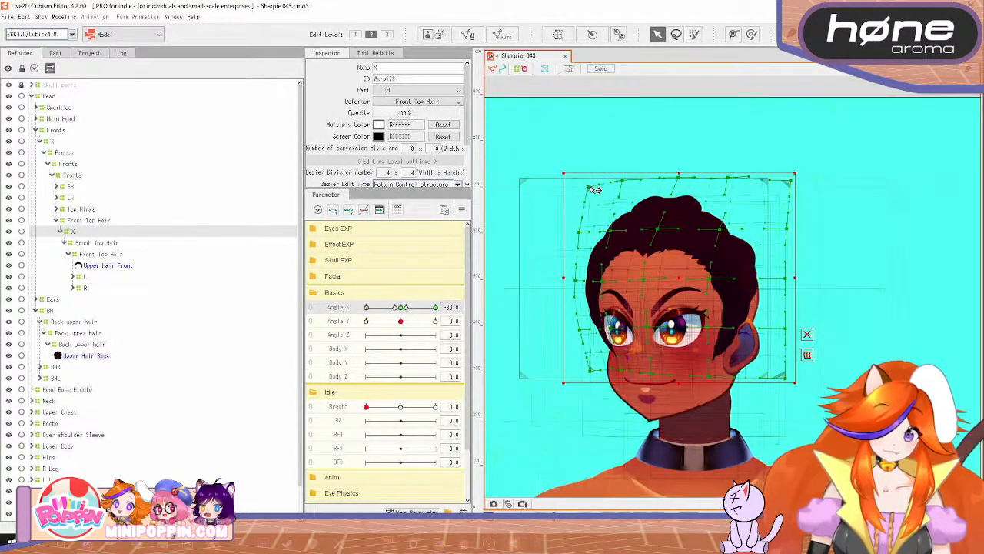
drag(586, 183, 585, 183)
drag(367, 309, 402, 309)
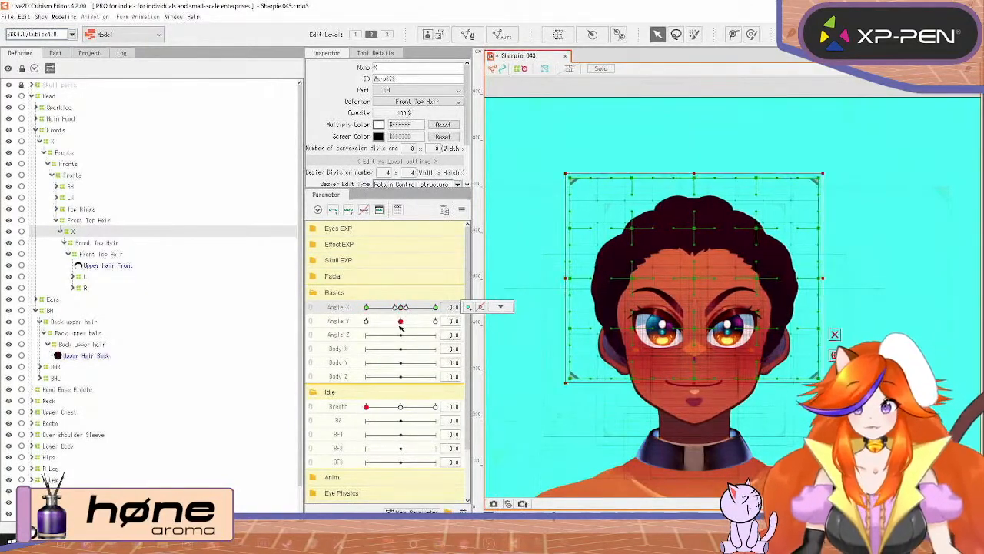
Step: Inspect the Upper Hair Front mesh around the hairline and sideburns, in the normal view and in mesh editing
click(115, 265)
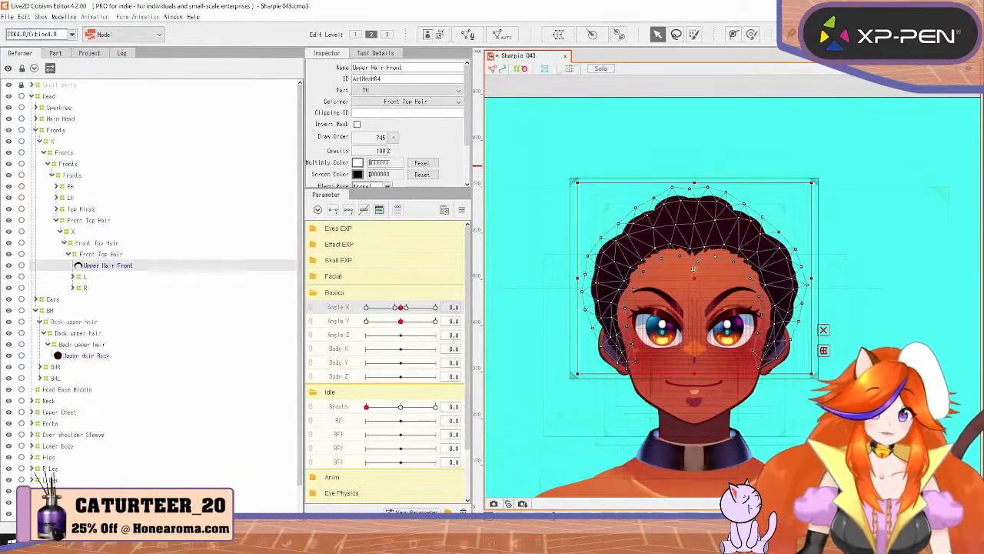
scroll(694, 269, up, 3)
scroll(675, 300, down, 4)
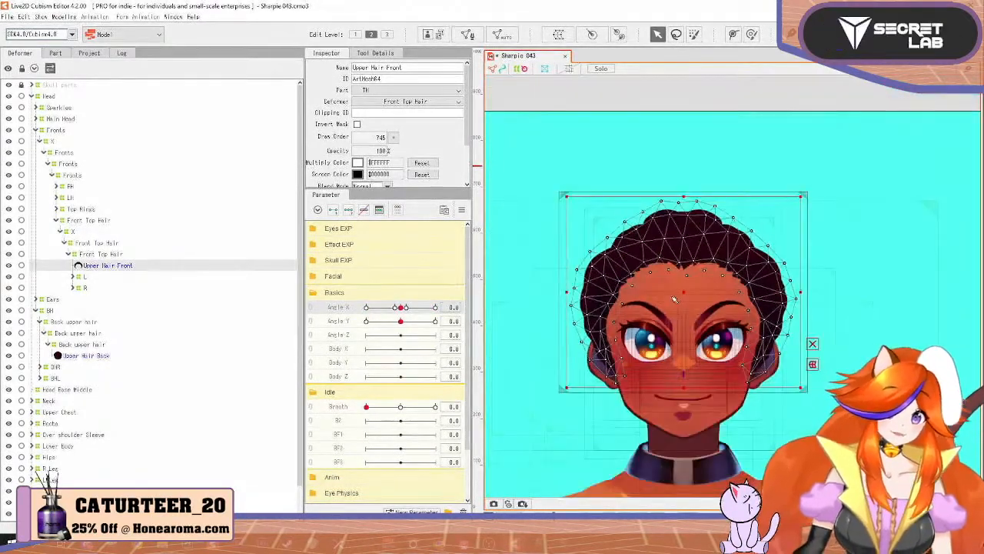
scroll(675, 300, up, 3)
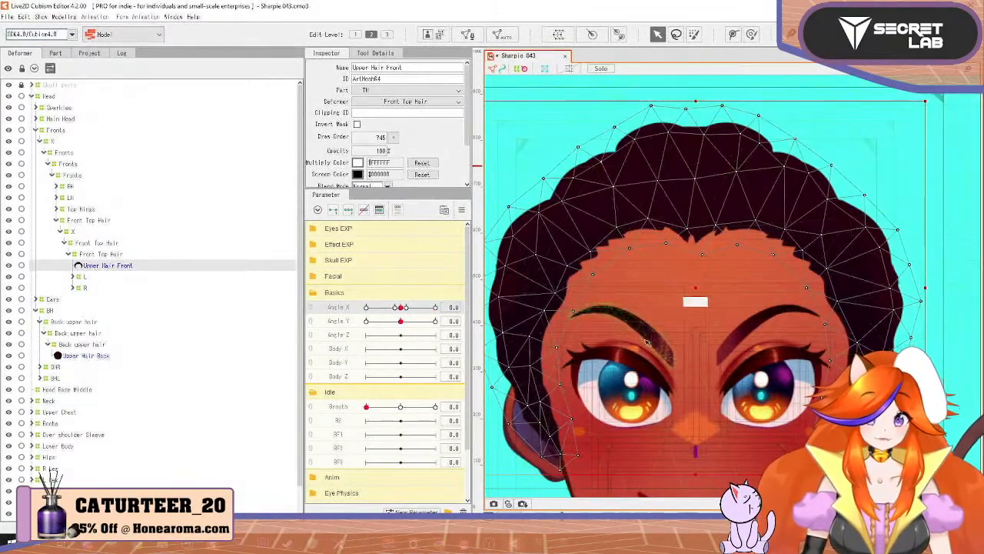
drag(636, 350, 657, 289)
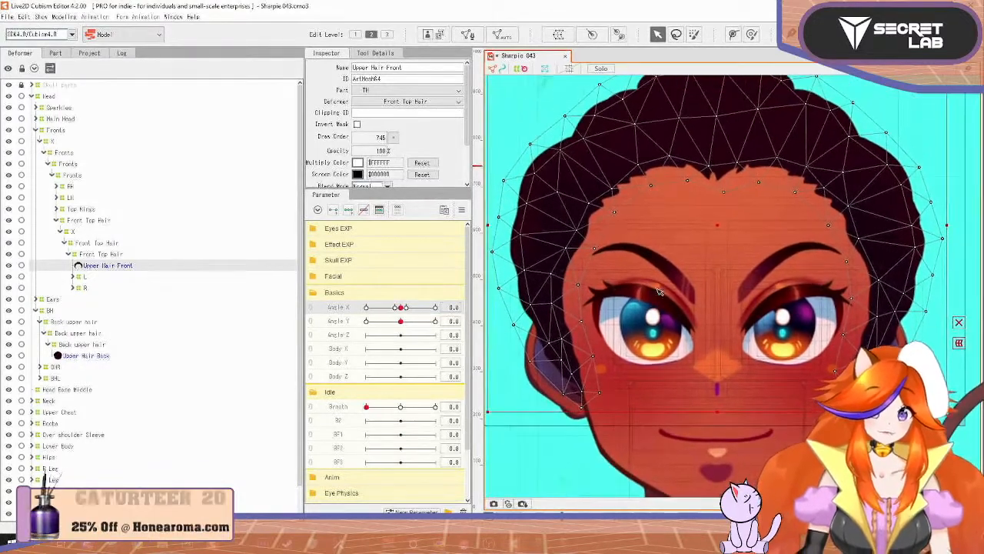
scroll(657, 292, down, 3)
scroll(658, 306, up, 2)
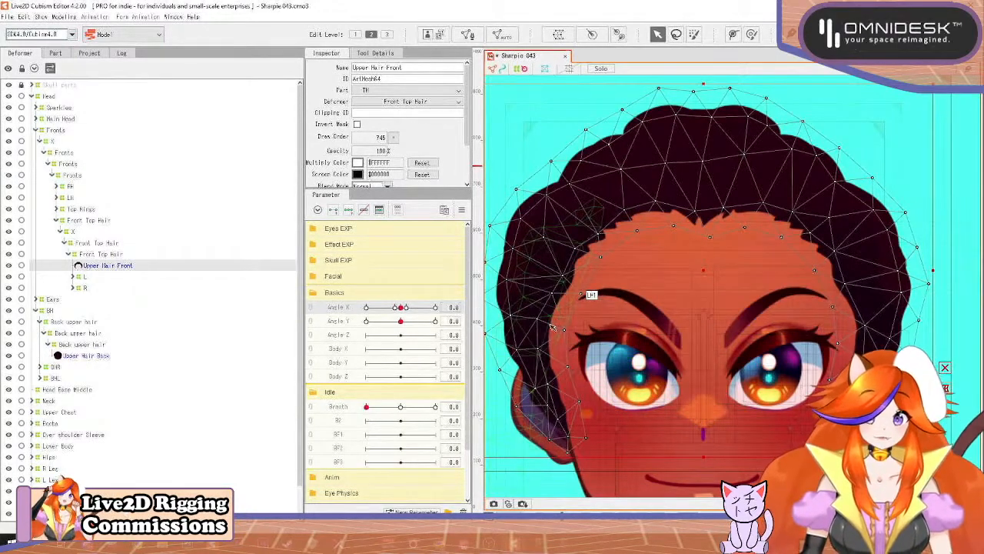
click(467, 34)
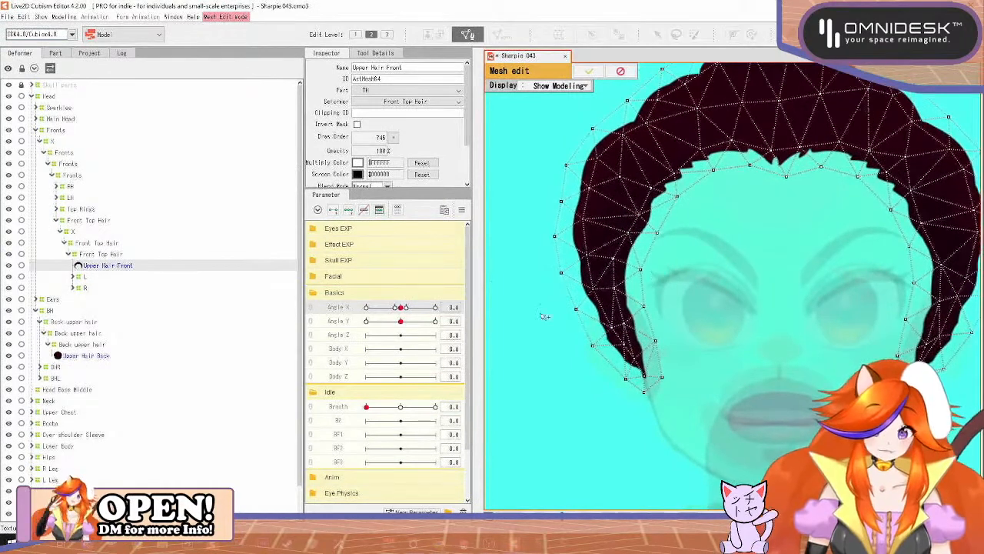
click(589, 72)
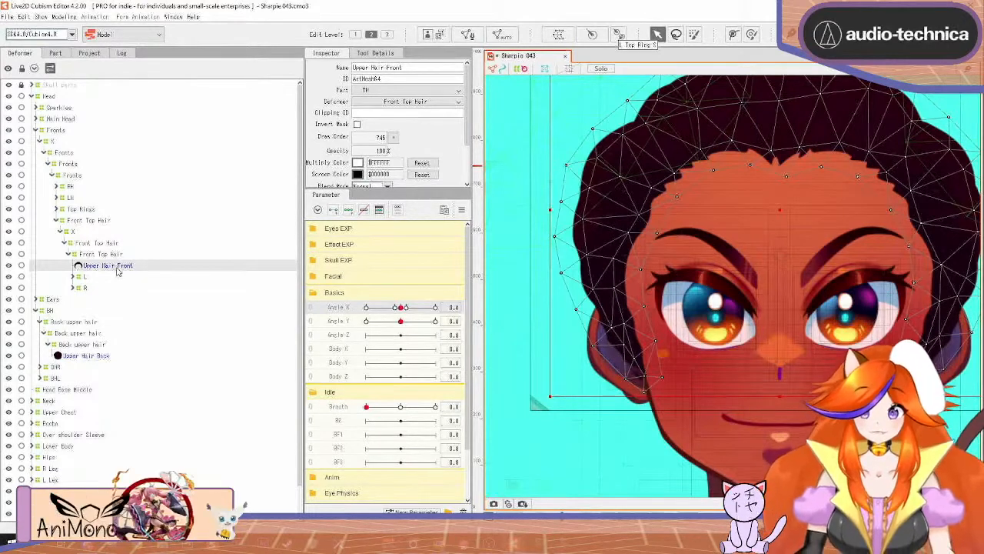
Step: Paste two copies of Upper Hair Front under the Front Top Hair deformer and name them L and R
key(ctrl+s)
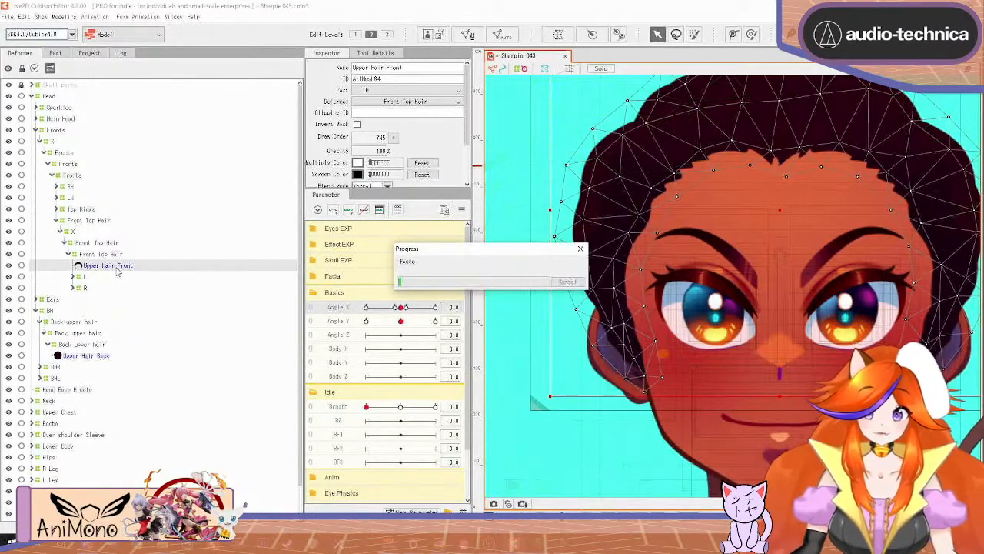
key(ctrl+v)
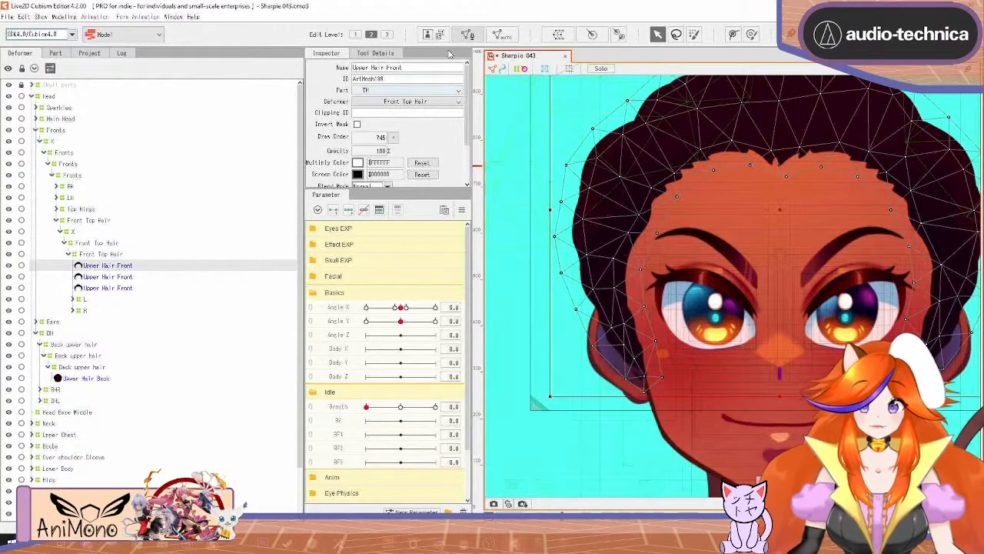
triple_click(420, 67)
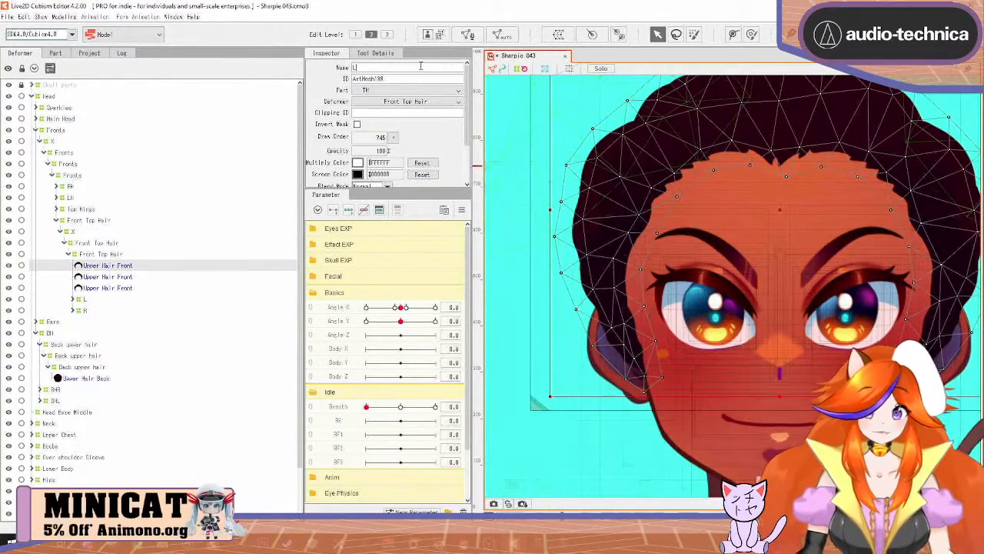
click(99, 277)
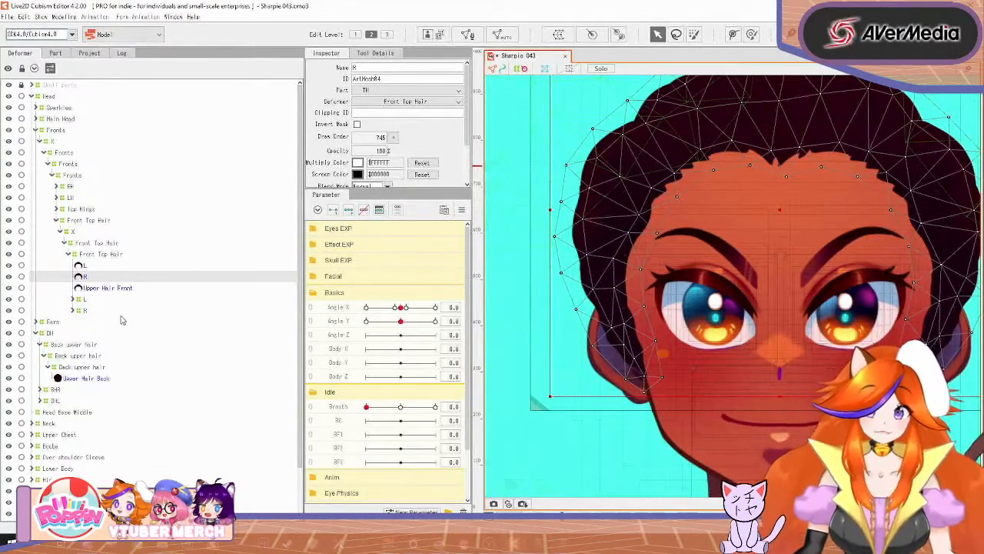
Step: Set the draw order of the L and R hair copies to 744
click(116, 290)
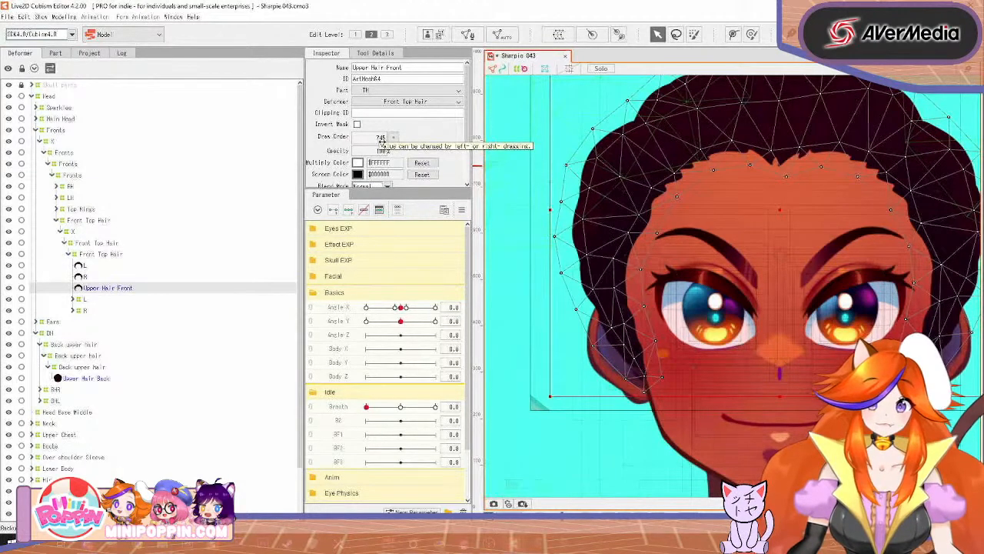
click(107, 265)
ctrl+click(93, 287)
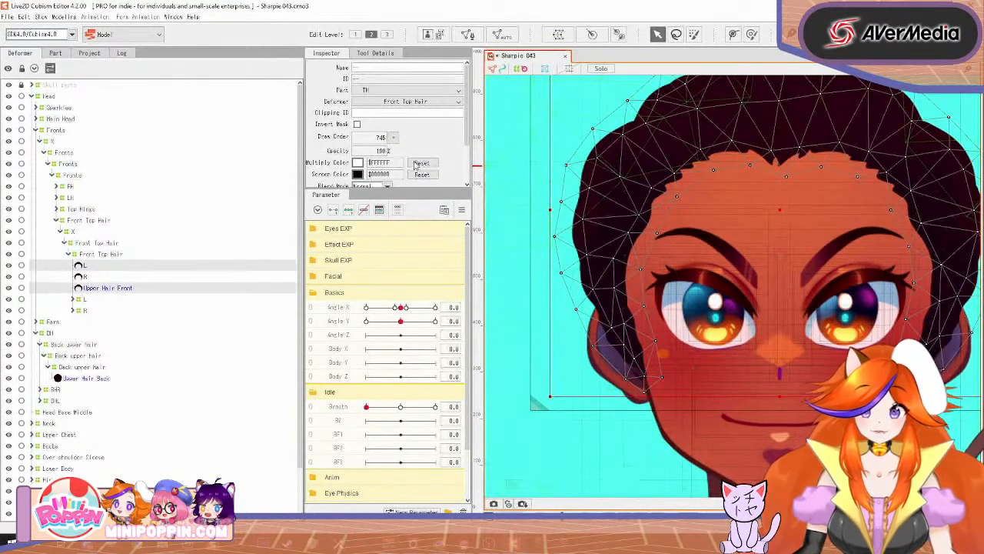
click(84, 276)
ctrl+click(86, 266)
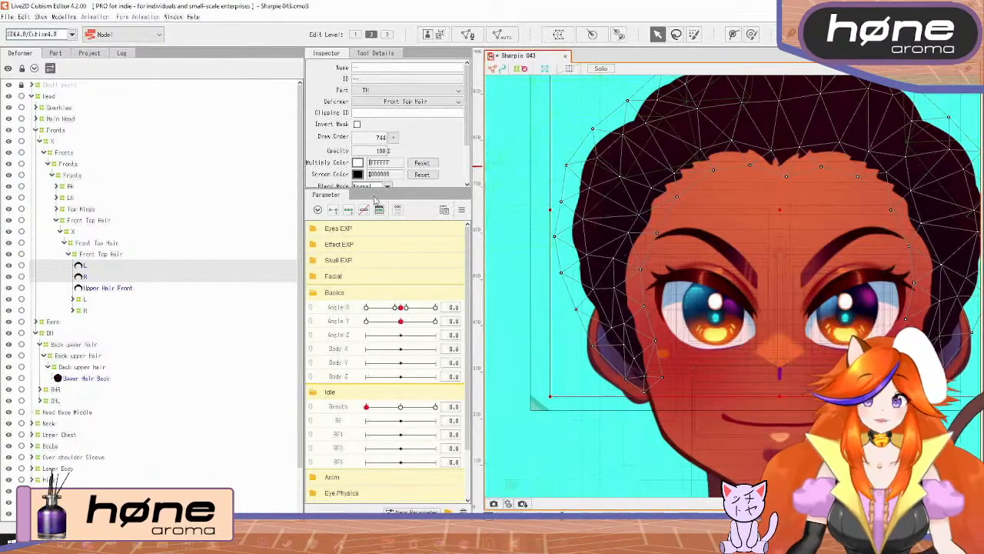
Step: Regenerate the Upper Hair Front mesh automatically with the Deformation (Heavy) preset and apply it
click(142, 289)
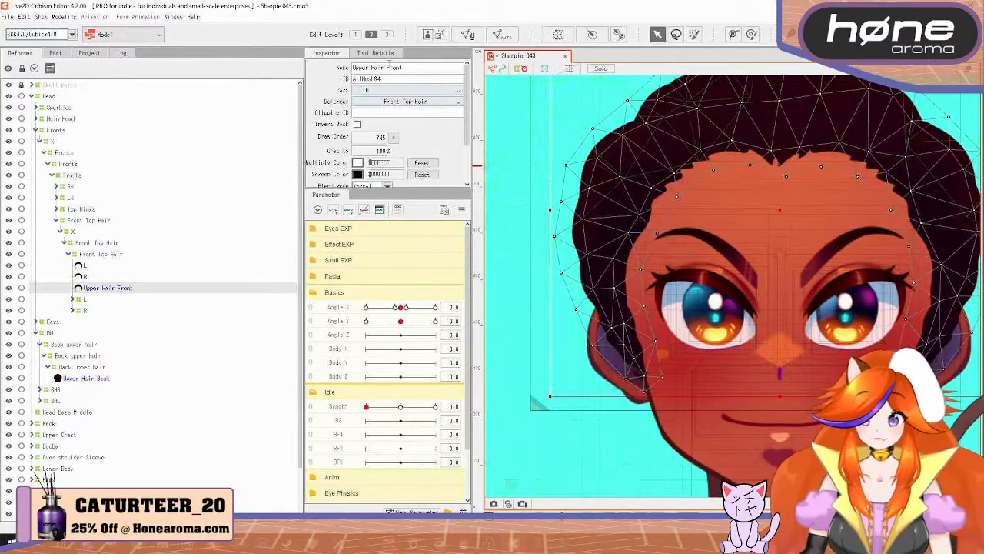
click(468, 36)
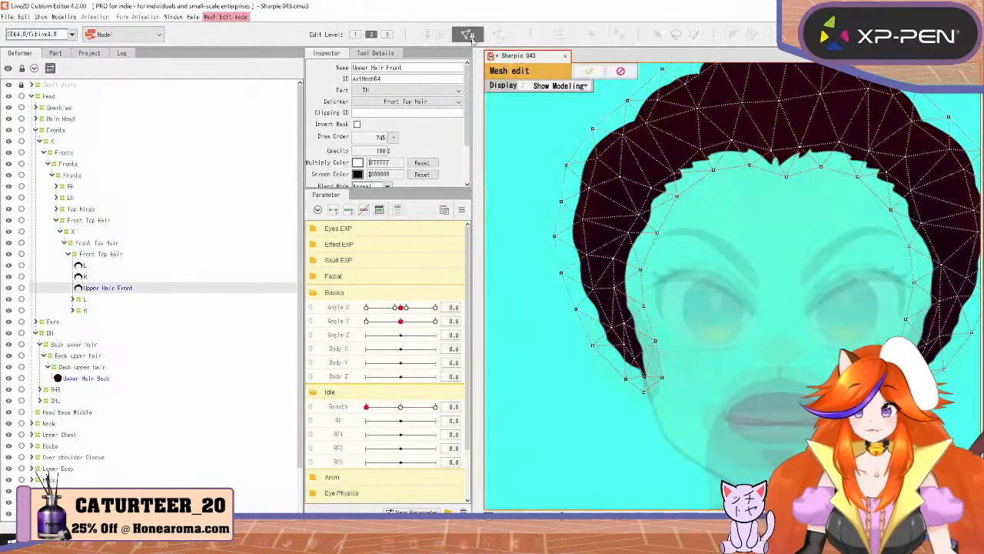
scroll(706, 285, up, 2)
scroll(654, 302, up, 3)
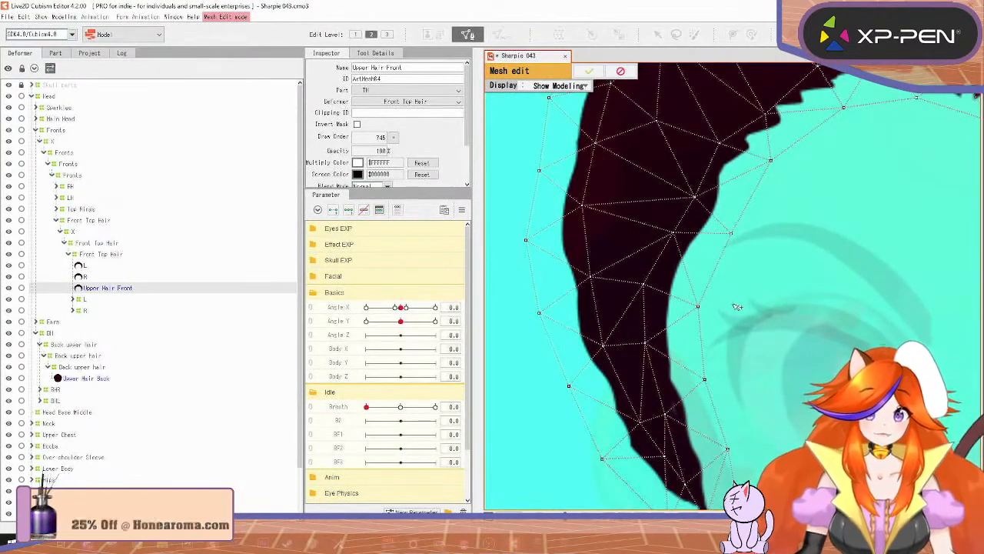
scroll(642, 278, down, 4)
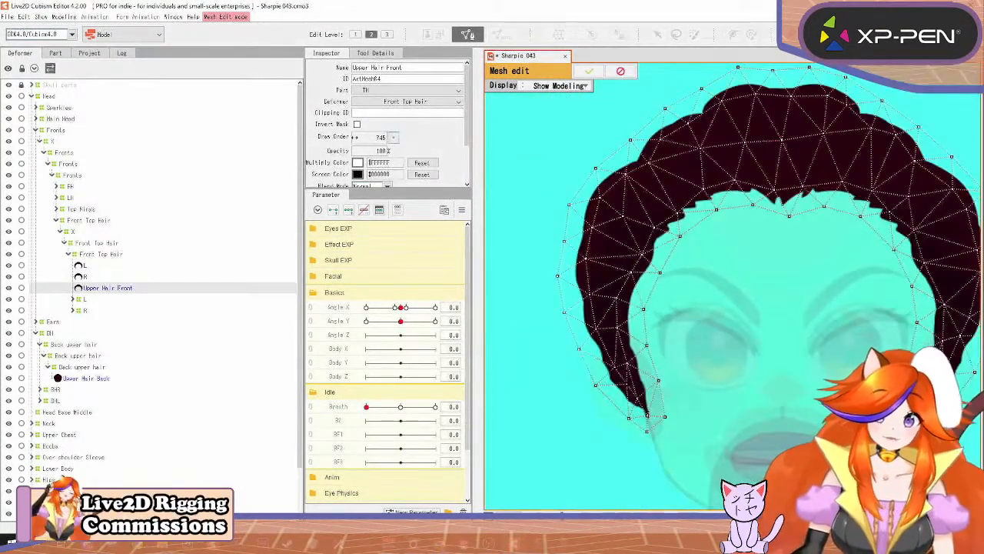
click(389, 55)
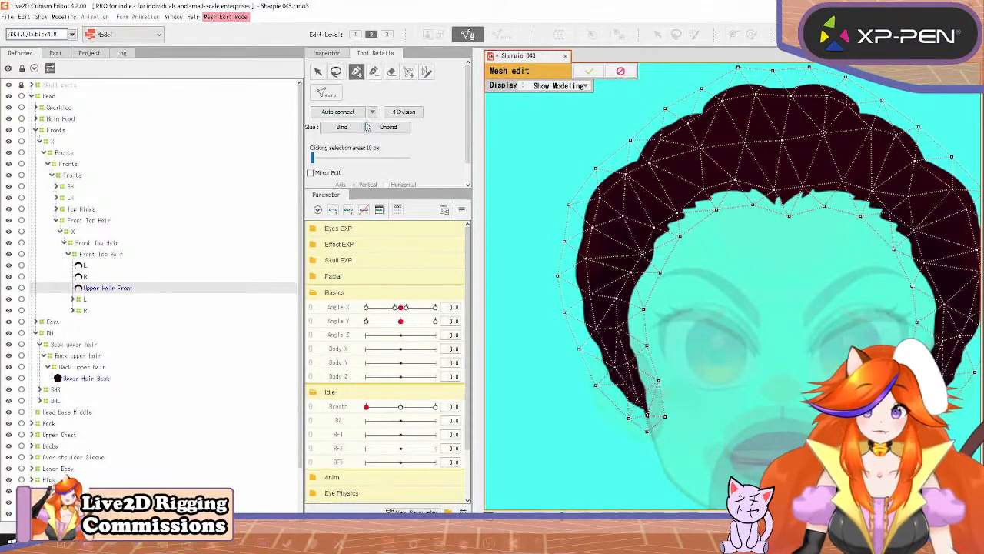
scroll(392, 91, down, 1)
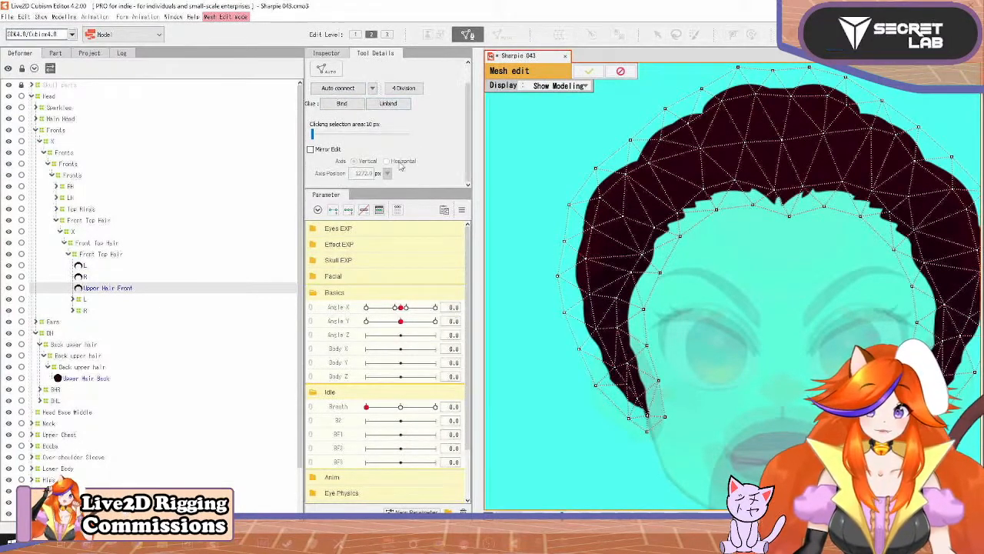
scroll(377, 101, up, 1)
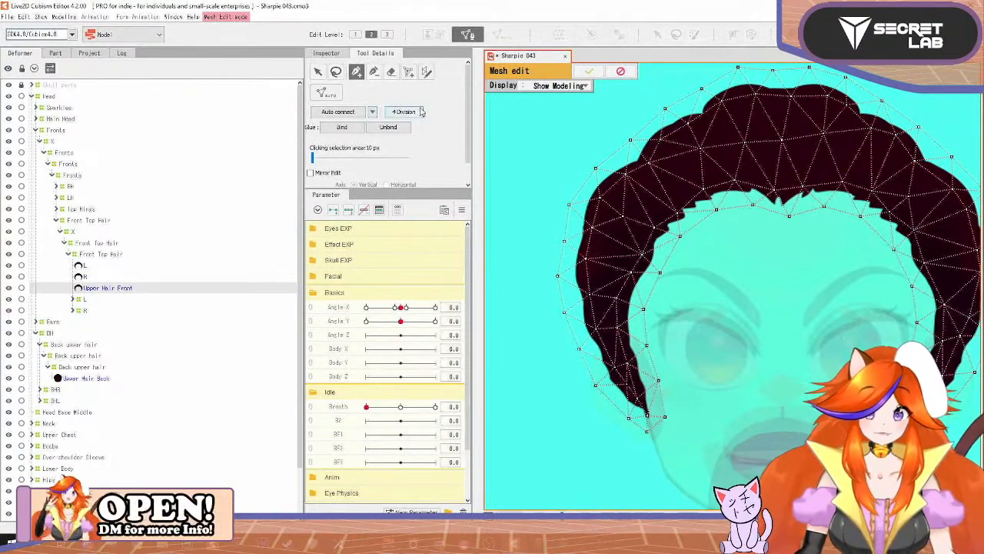
click(341, 93)
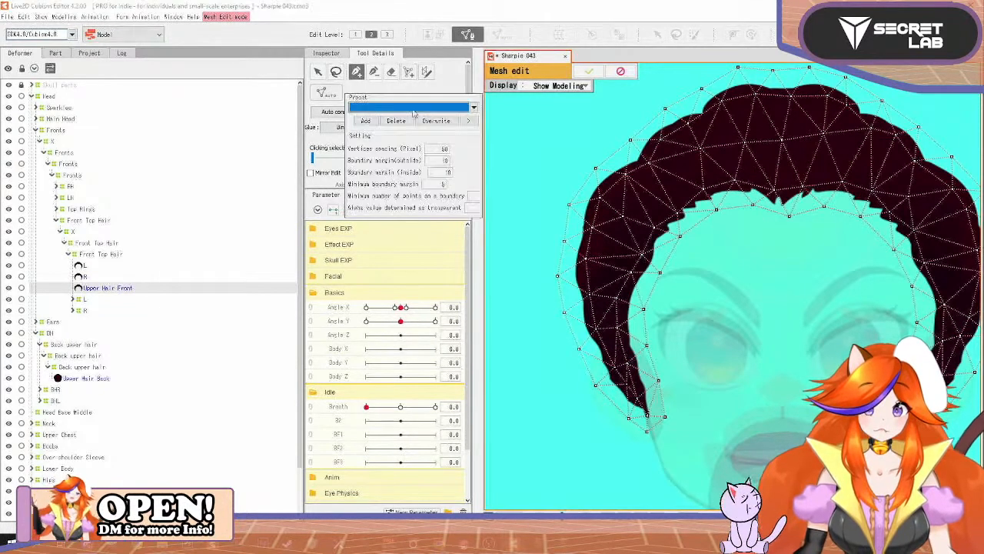
click(467, 110)
click(399, 135)
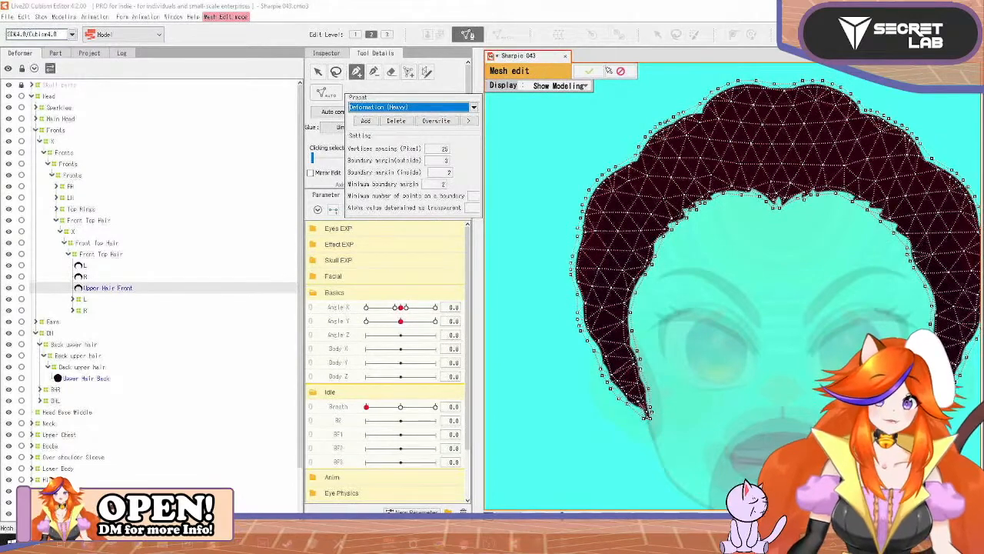
click(590, 71)
Step: Erase the Upper Hair Front mesh over the lower part of the left-hand sideburn
scroll(618, 263, up, 2)
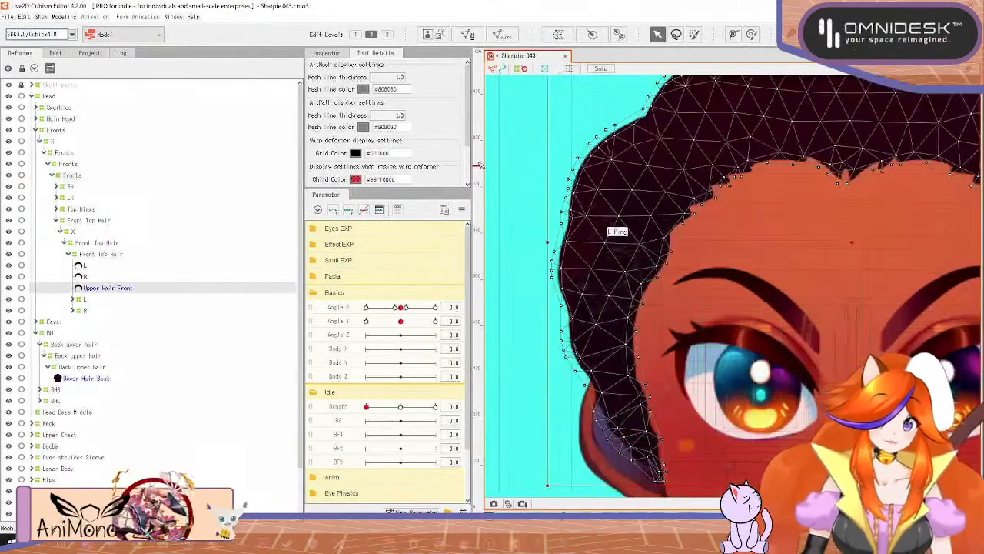
click(468, 36)
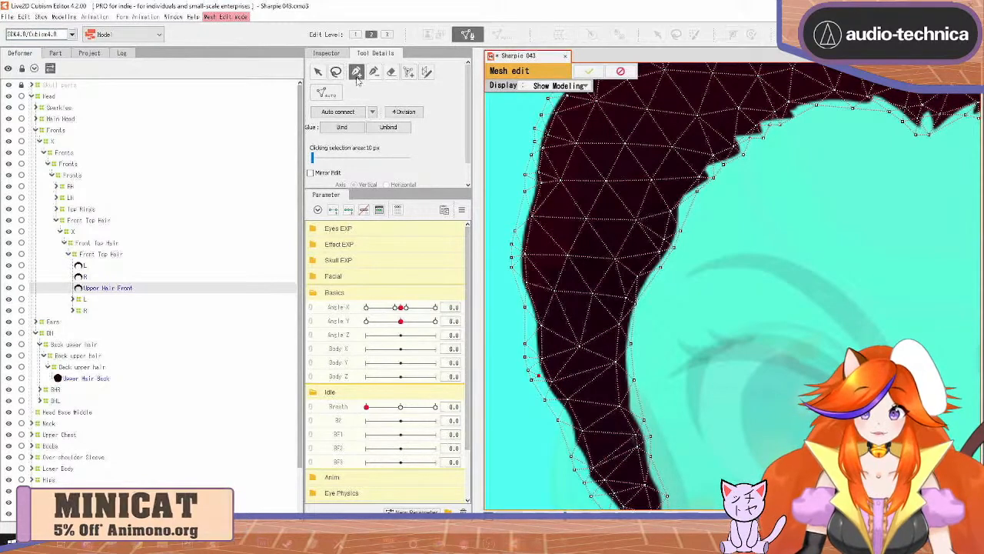
click(391, 71)
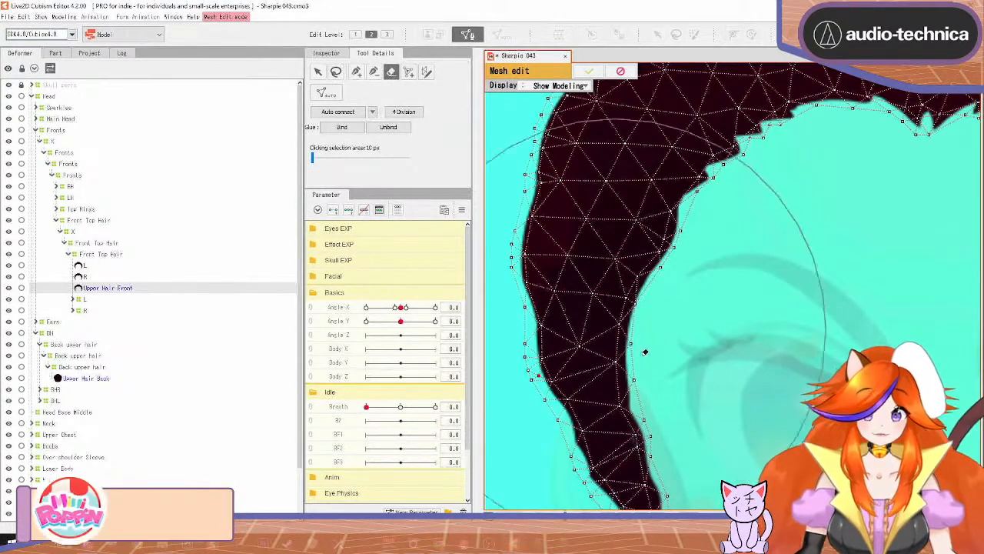
click(723, 446)
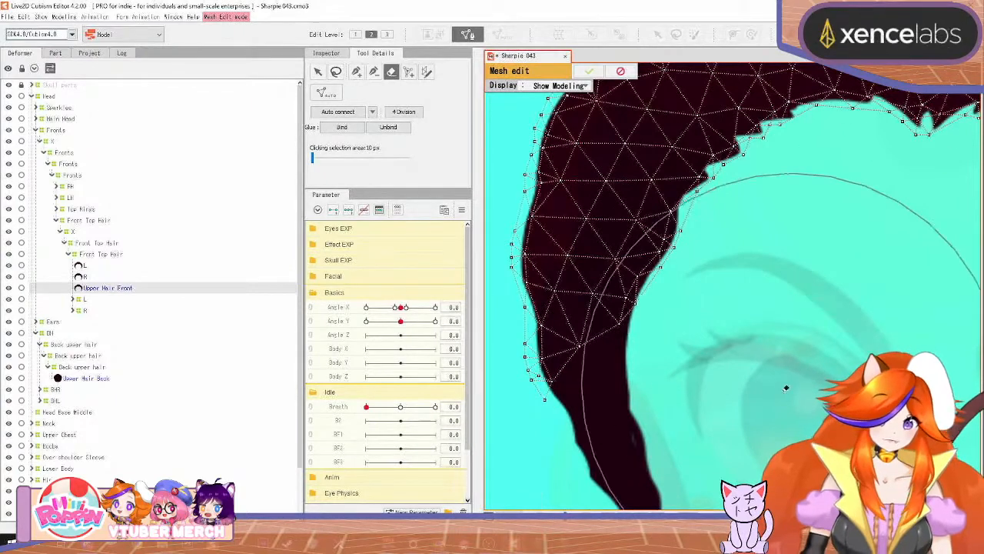
scroll(754, 405, down, 2)
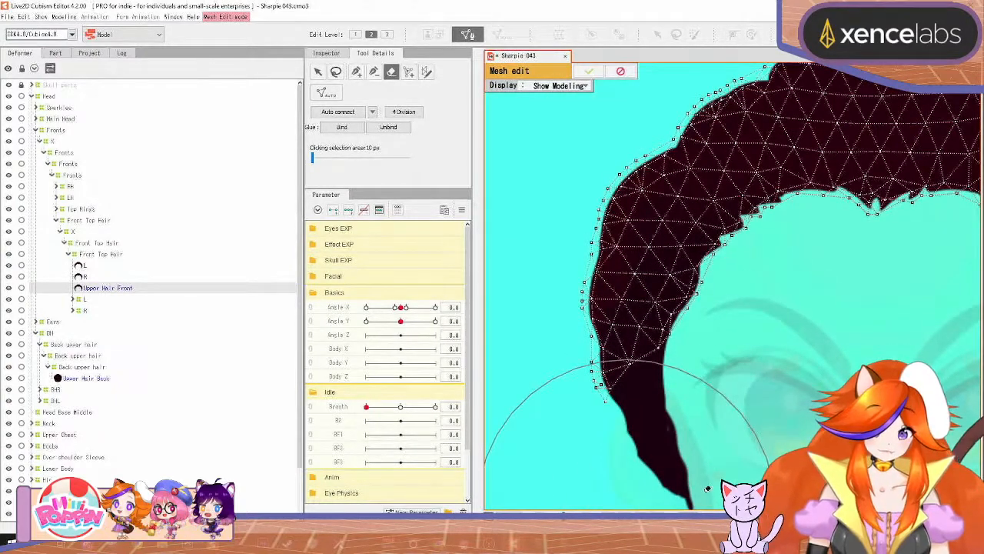
key(space)
drag(736, 434, 710, 351)
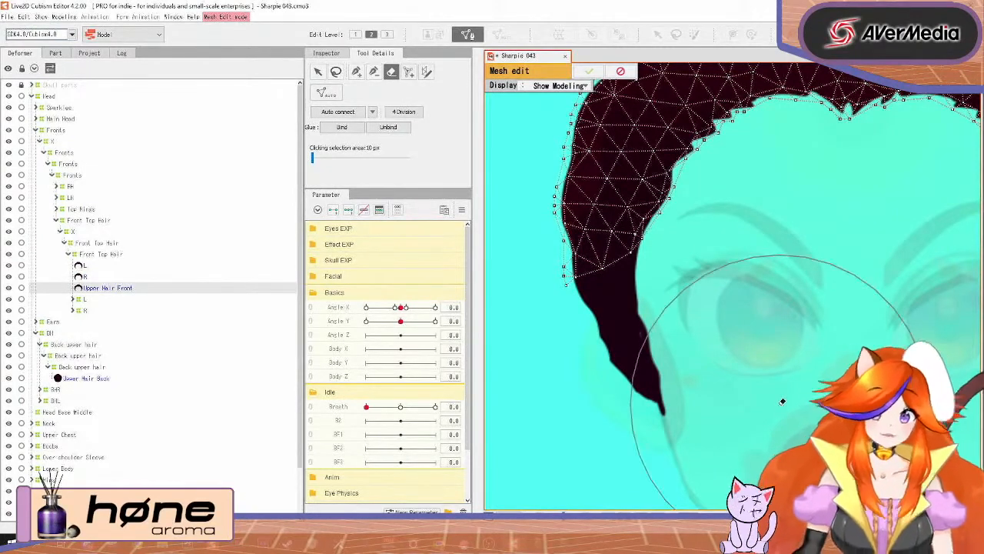
Step: Add and position mesh vertices along the cut end of the left-hand sideburn in Upper Hair Front
mouse_move(760, 402)
mouse_down()
mouse_move(487, 405)
mouse_move(519, 389)
mouse_move(869, 366)
mouse_move(853, 414)
mouse_up()
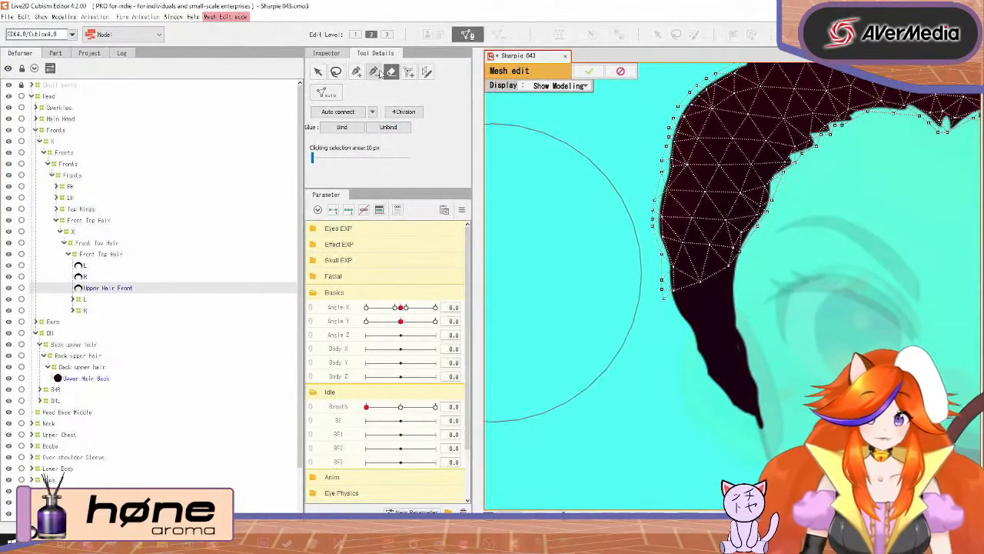
click(356, 72)
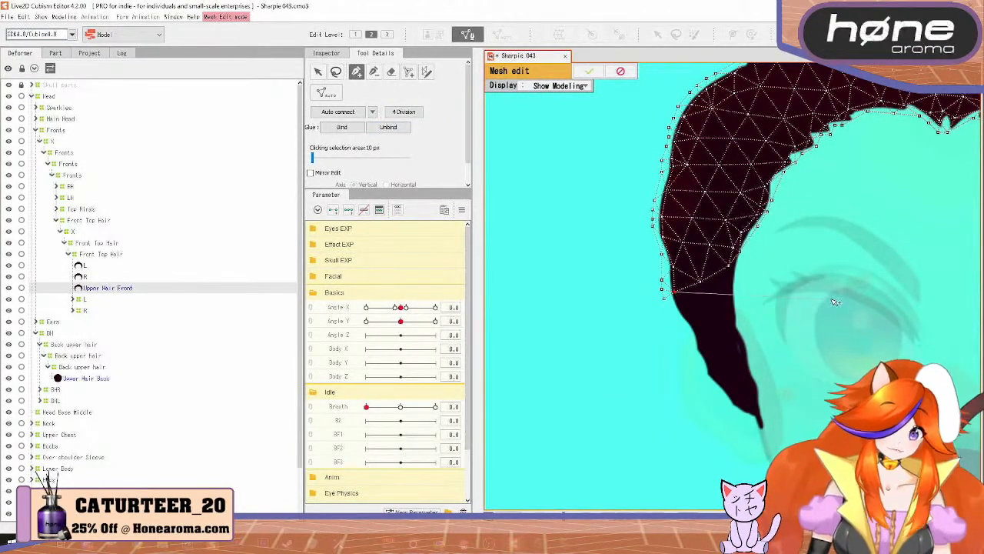
drag(834, 299, 708, 292)
scroll(695, 298, up, 3)
drag(651, 269, 829, 338)
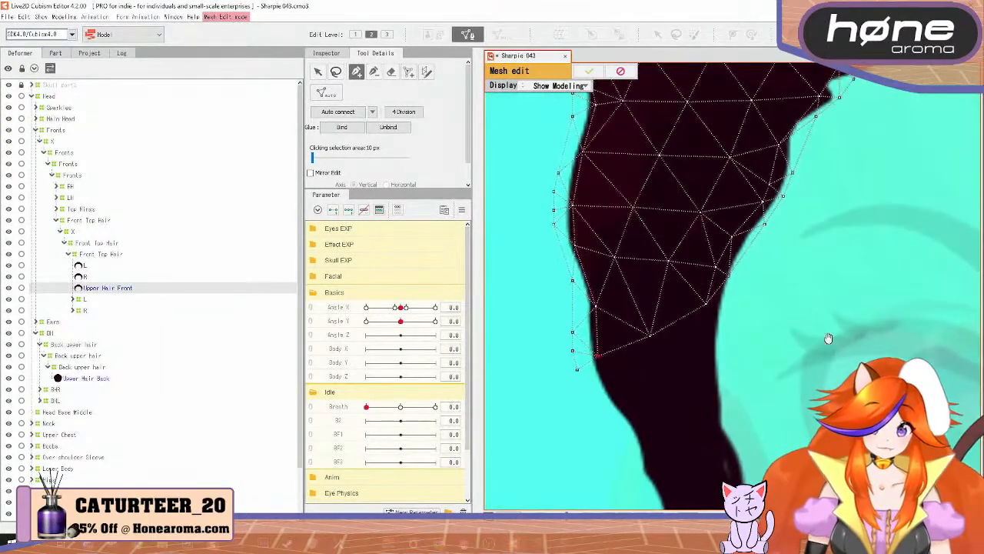
click(728, 274)
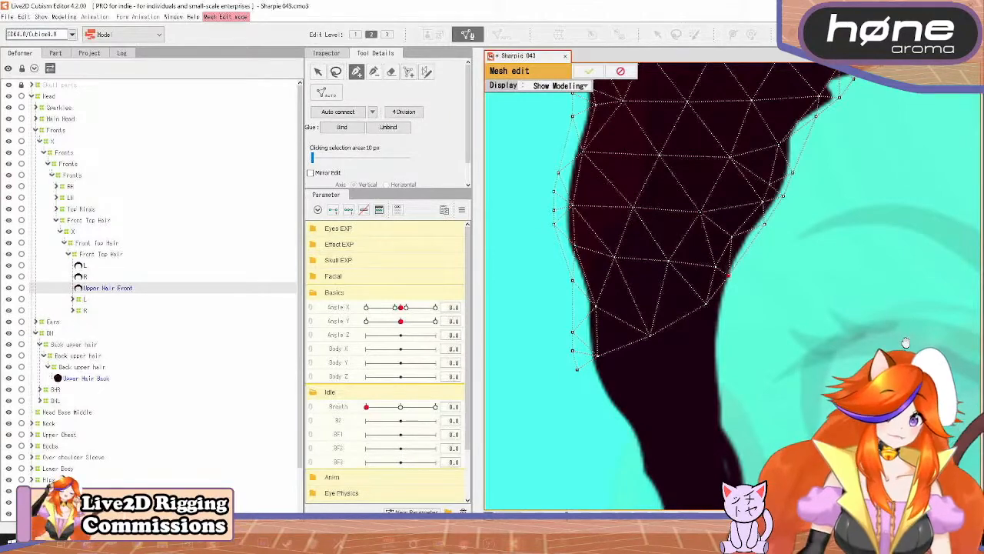
Step: Erase the Upper Hair Front mesh over the lower part of the right-hand sideburn, level with the left-hand cut
drag(906, 343, 534, 320)
drag(891, 303, 379, 336)
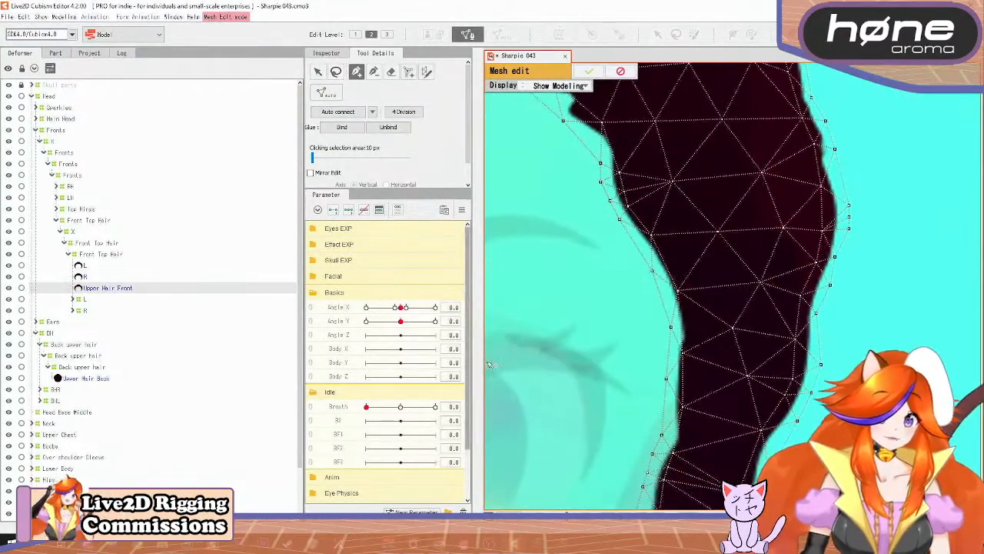
scroll(493, 364, down, 4)
drag(560, 420, 800, 255)
scroll(802, 262, down, 1)
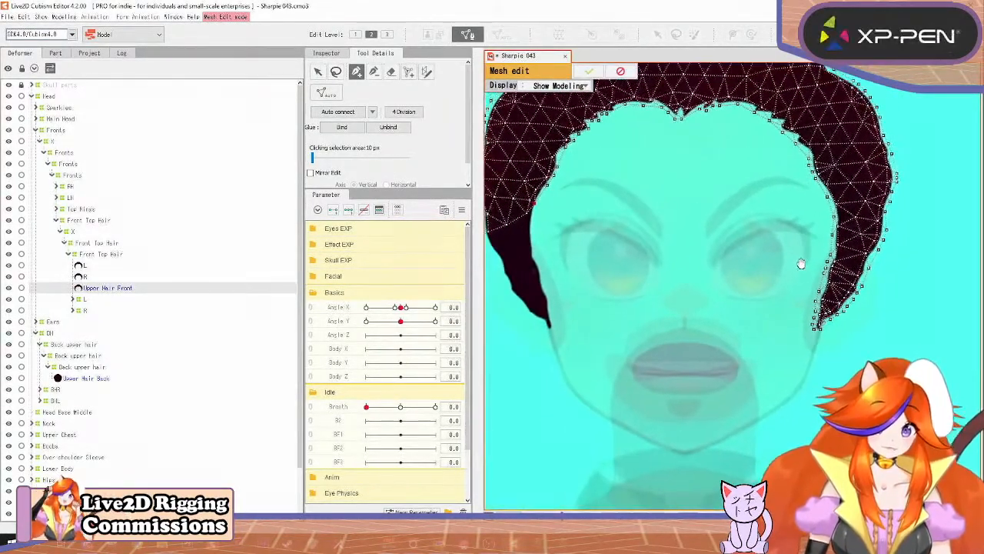
click(388, 77)
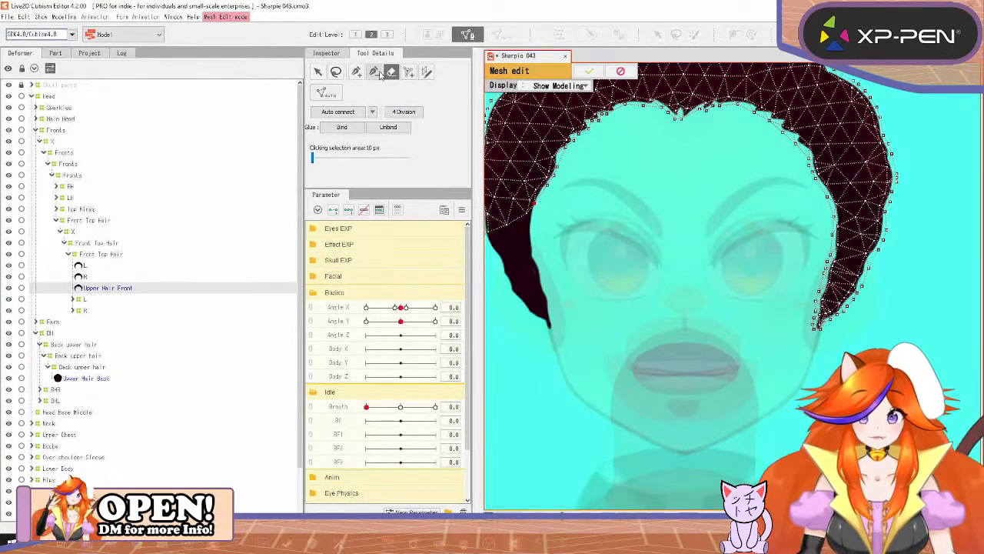
click(357, 73)
scroll(369, 177, down, 1)
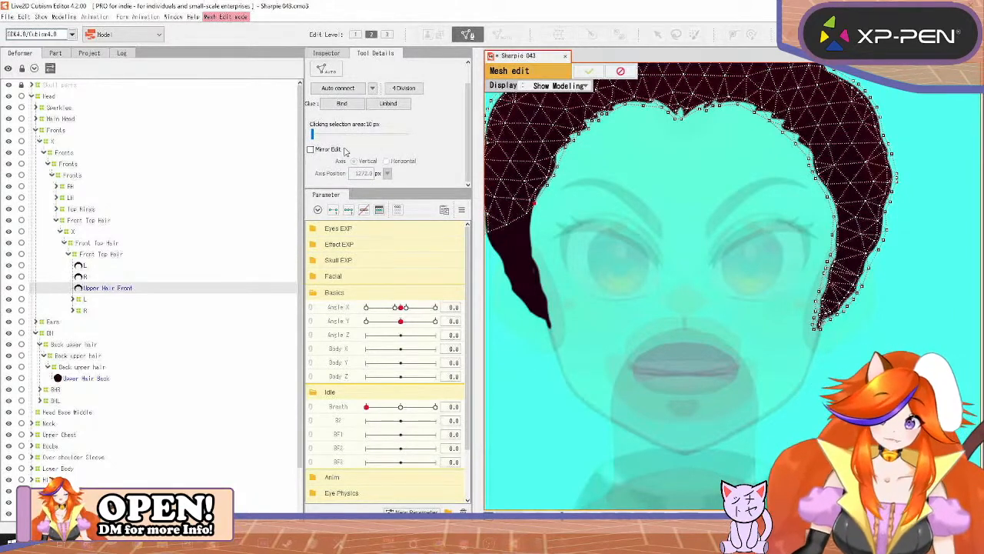
scroll(318, 151, up, 1)
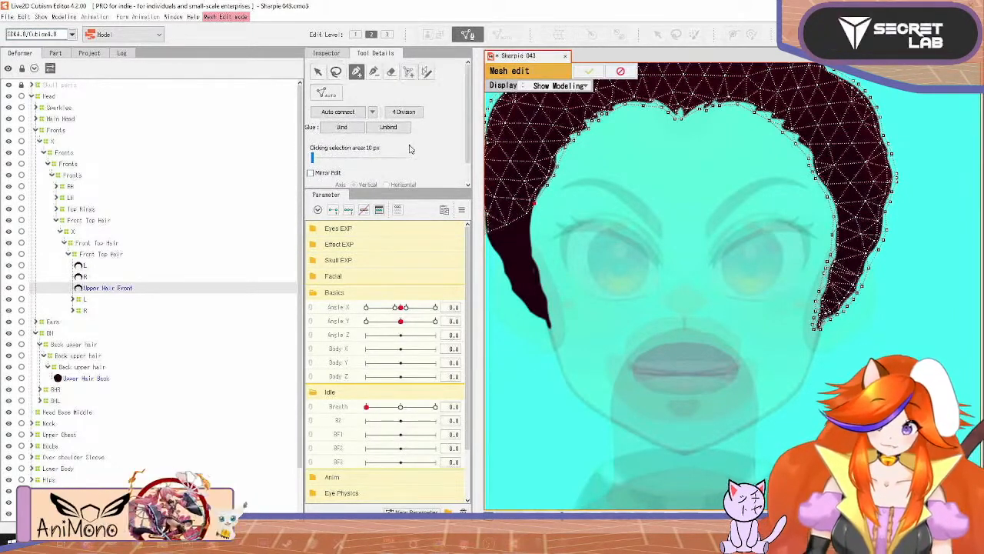
click(392, 72)
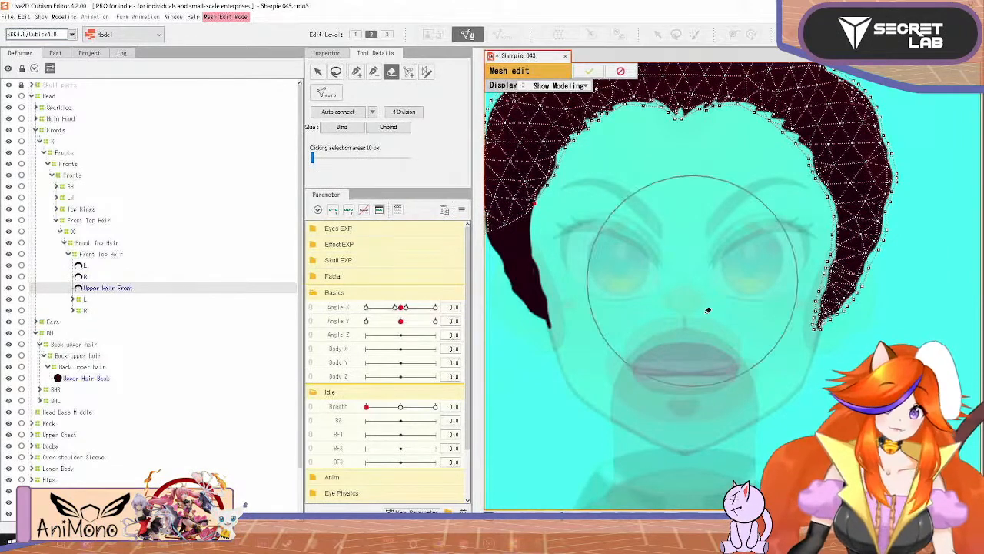
drag(802, 330, 812, 339)
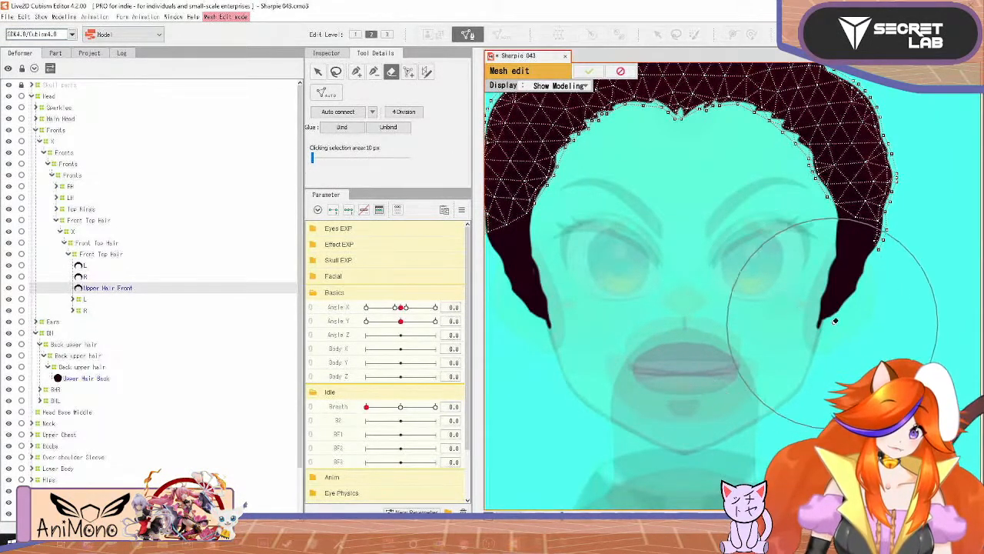
drag(835, 321, 833, 334)
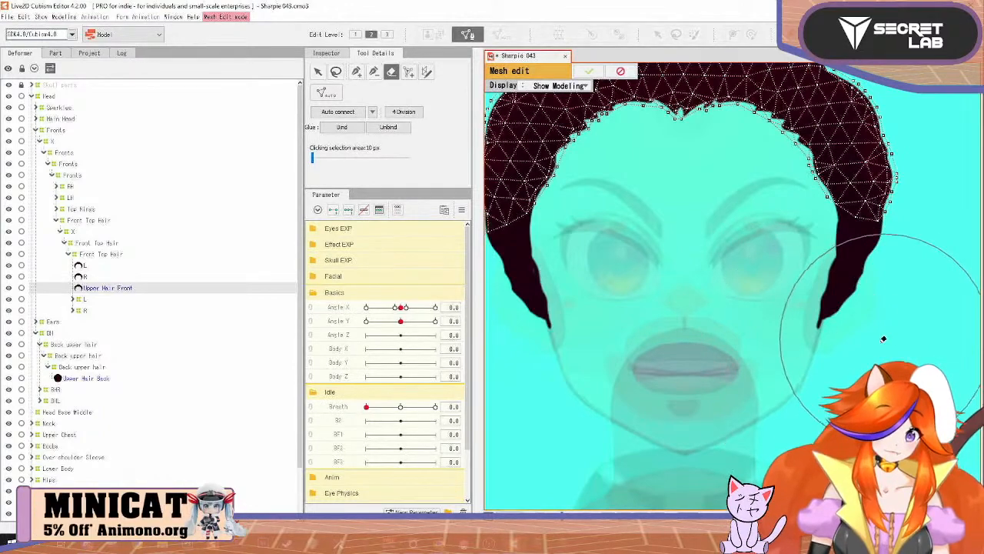
Step: Reposition and add vertices along the right-hand sideburn's cut edge so the mesh covers the hair outline evenly
scroll(827, 342, up, 2)
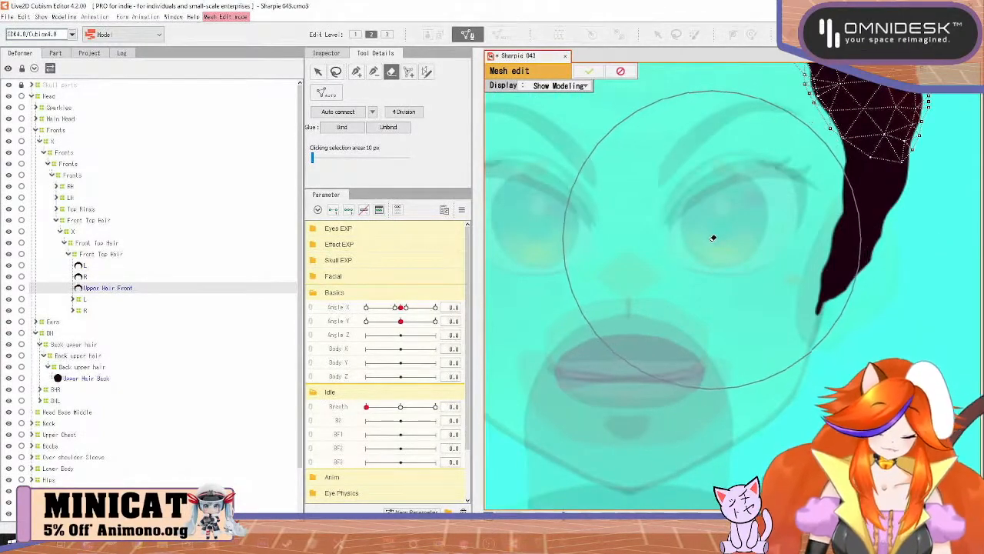
scroll(703, 244, up, 3)
scroll(800, 357, down, 3)
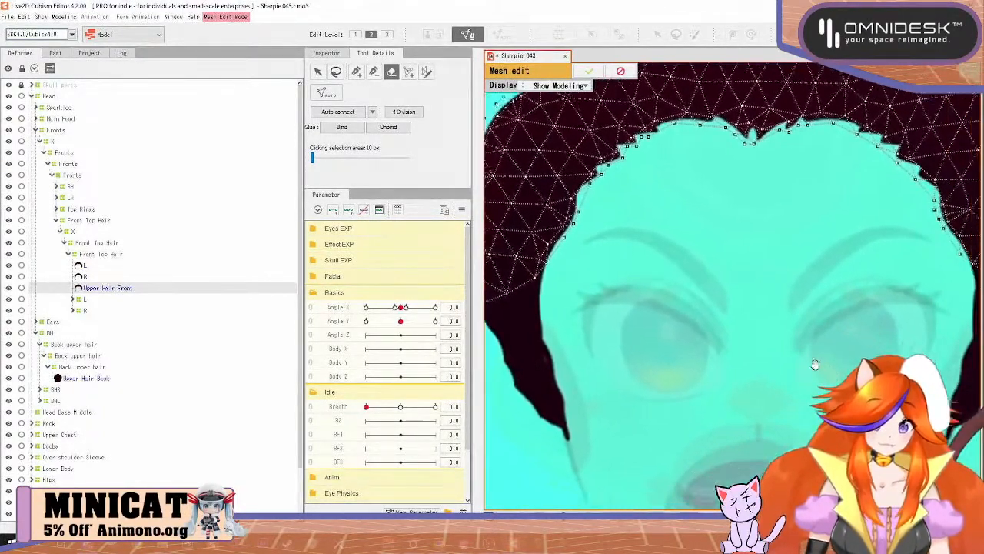
mouse_move(769, 354)
mouse_down()
mouse_move(648, 350)
mouse_move(648, 363)
mouse_move(622, 374)
mouse_move(795, 315)
mouse_move(780, 323)
mouse_up()
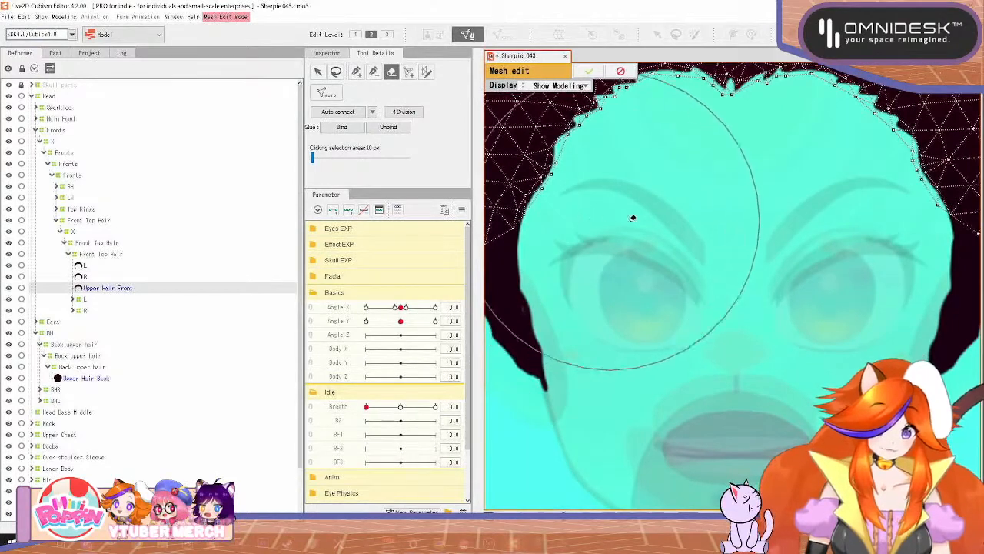
drag(837, 246, 742, 271)
scroll(742, 271, up, 6)
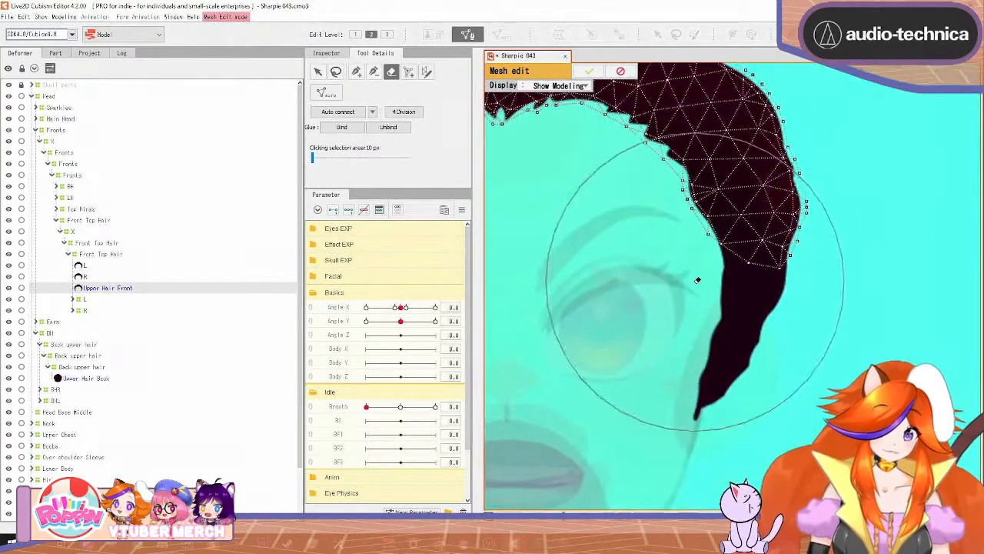
click(357, 72)
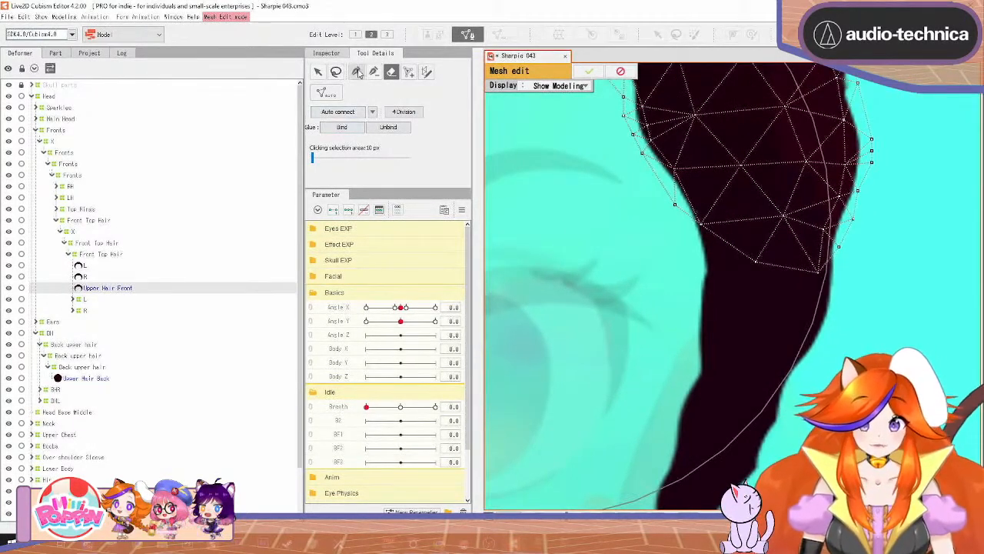
click(703, 224)
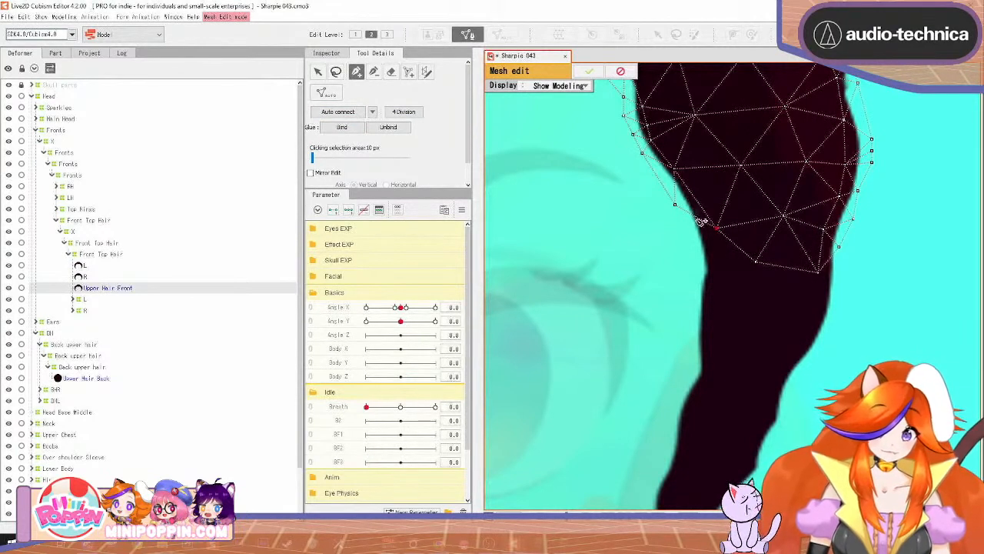
drag(714, 229, 715, 237)
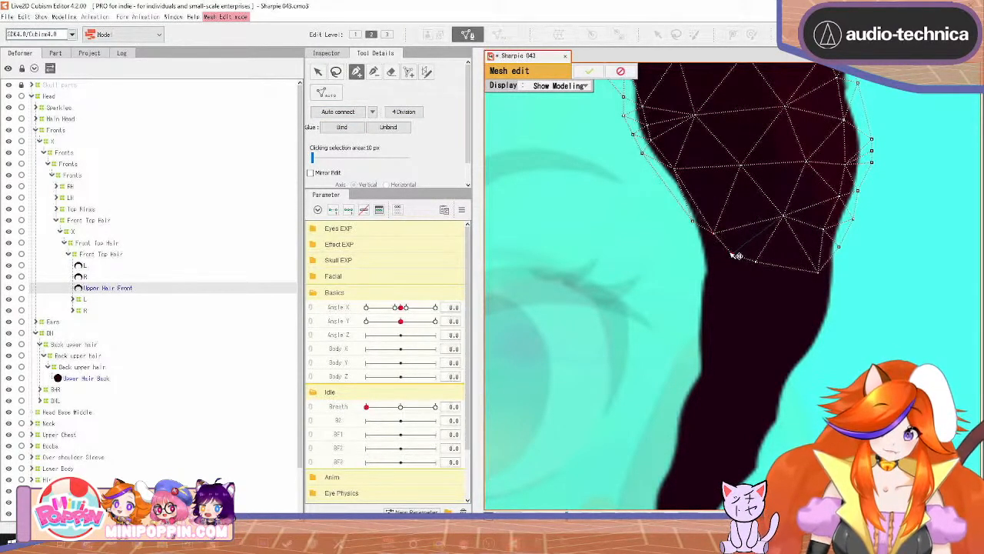
click(694, 221)
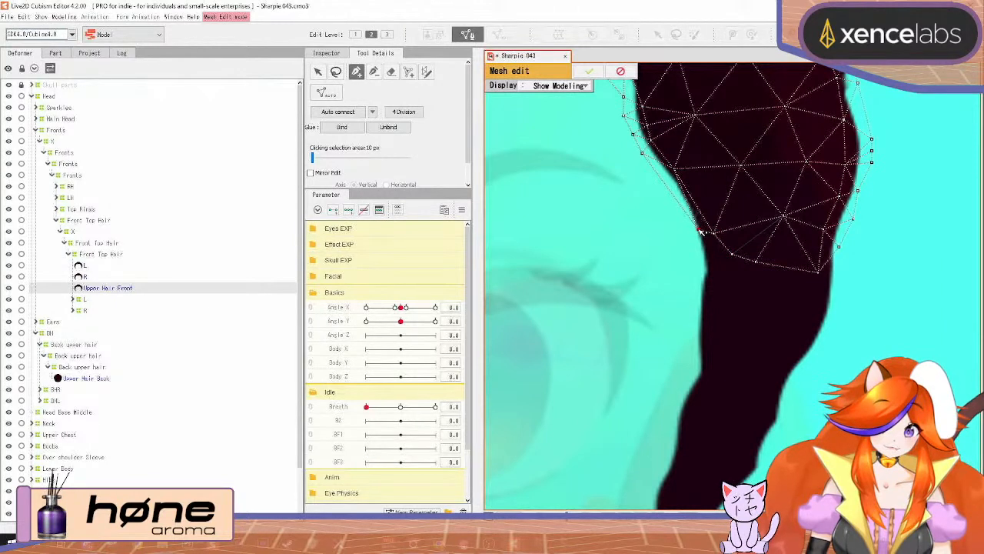
click(671, 193)
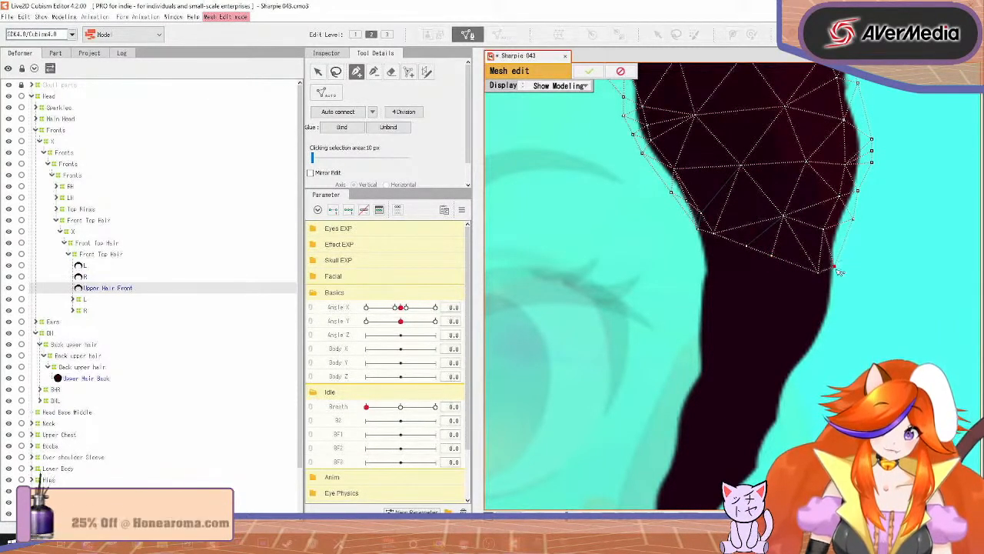
Step: Refine the inner-edge vertices beside the right-hand cut and apply the Upper Hair Front mesh edit
scroll(800, 296, down, 5)
drag(653, 328, 734, 280)
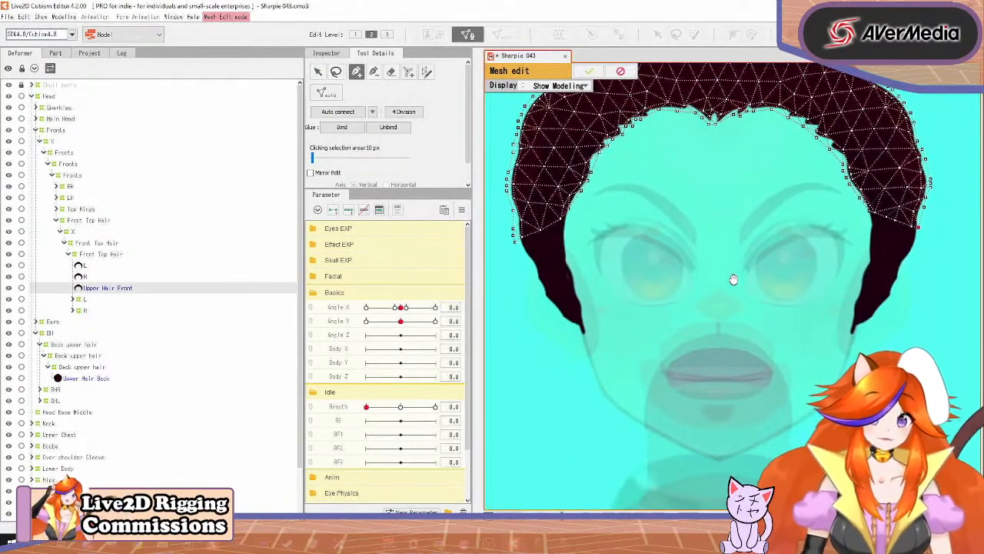
scroll(786, 250, up, 5)
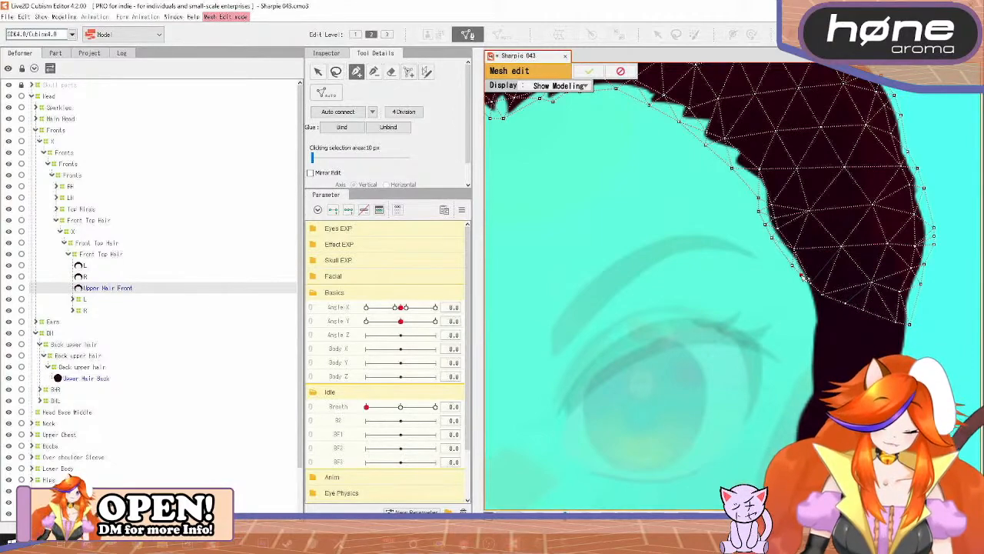
scroll(722, 335, down, 5)
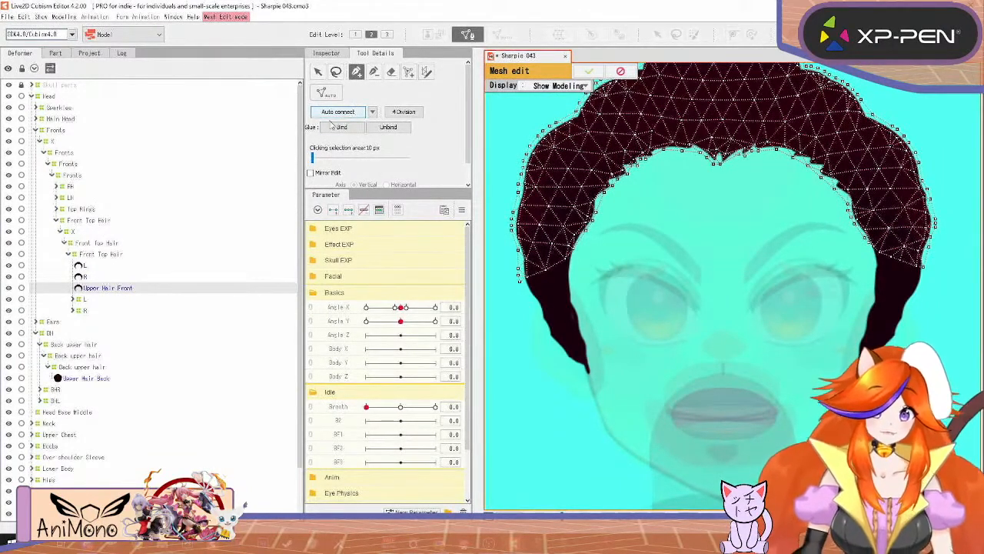
click(597, 70)
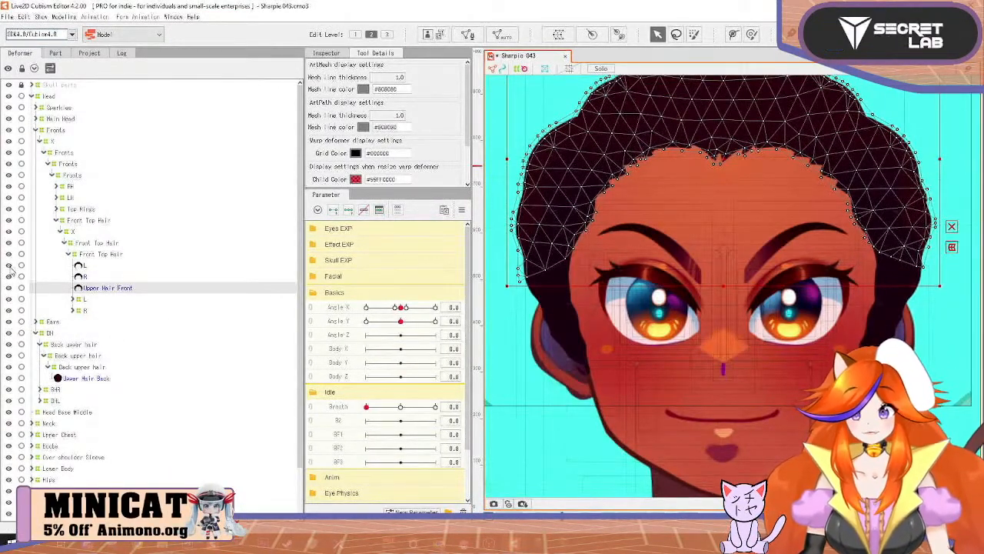
Step: Hide the L and R hair copies to check the trimmed Upper Hair Front, and show them again
drag(9, 266, 9, 277)
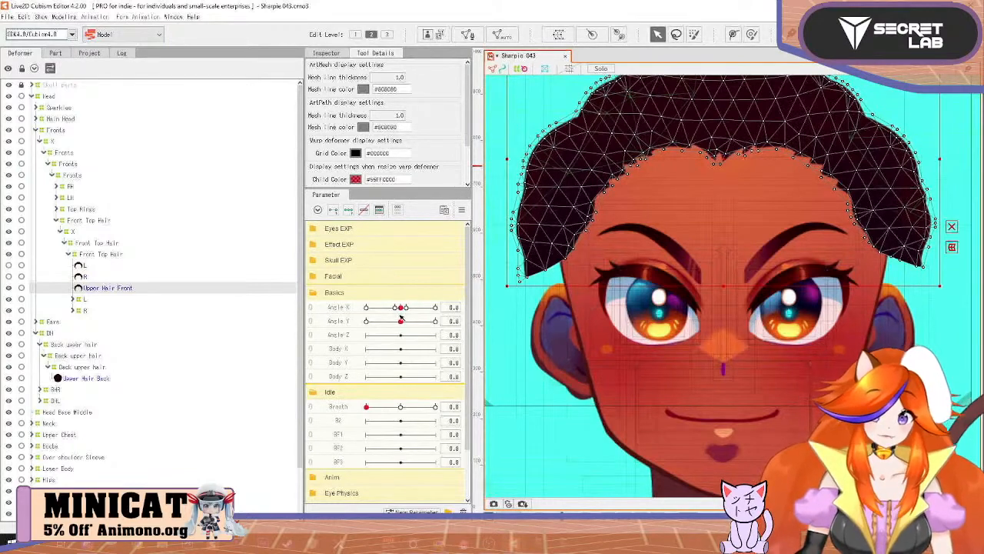
mouse_move(401, 308)
mouse_down()
mouse_move(381, 309)
mouse_move(432, 307)
mouse_move(388, 309)
mouse_move(401, 310)
mouse_up()
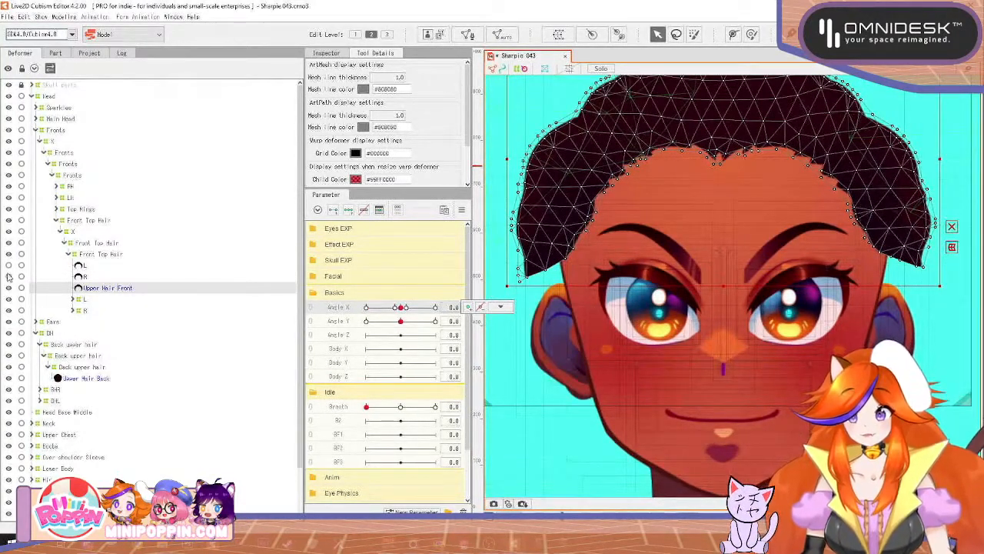
drag(9, 266, 10, 274)
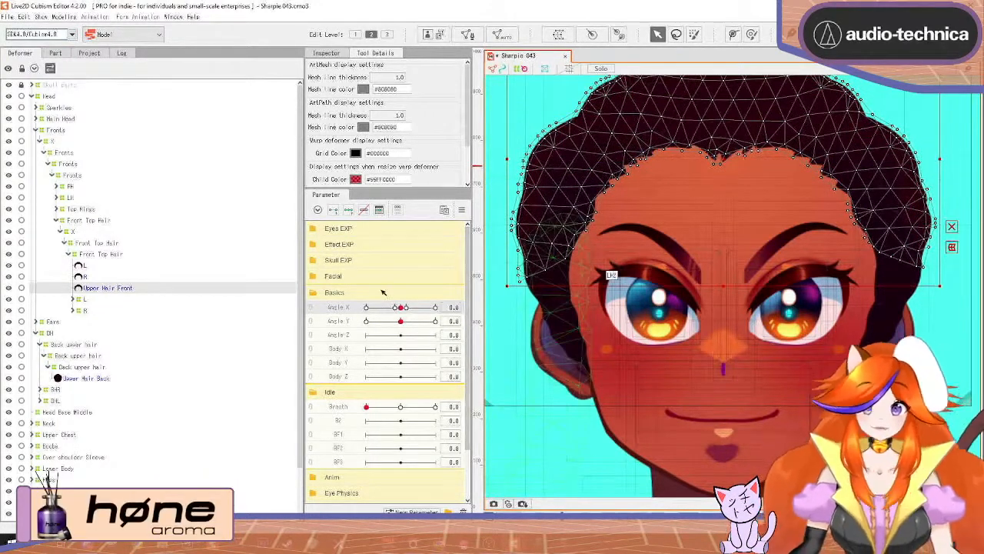
Step: Regenerate the meshes of the L and R hair copies automatically with the Deformation (Heavy) preset
click(98, 276)
click(94, 278)
scroll(708, 286, down, 3)
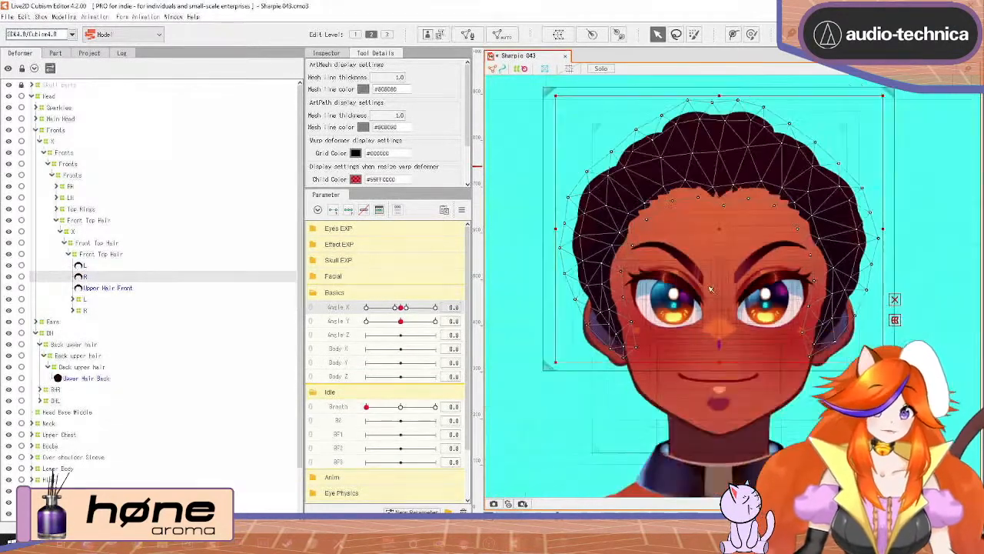
ctrl+click(105, 266)
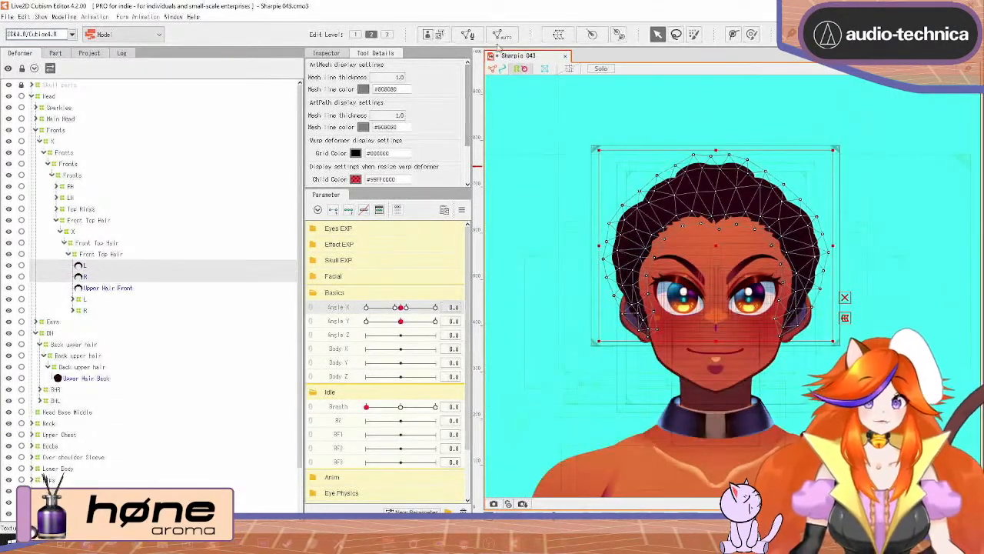
click(500, 35)
click(551, 224)
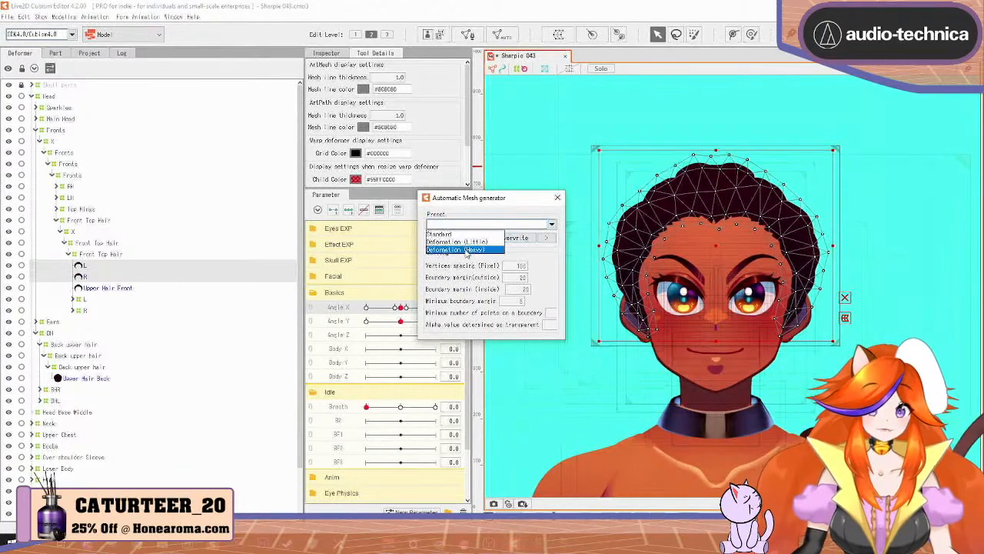
click(476, 249)
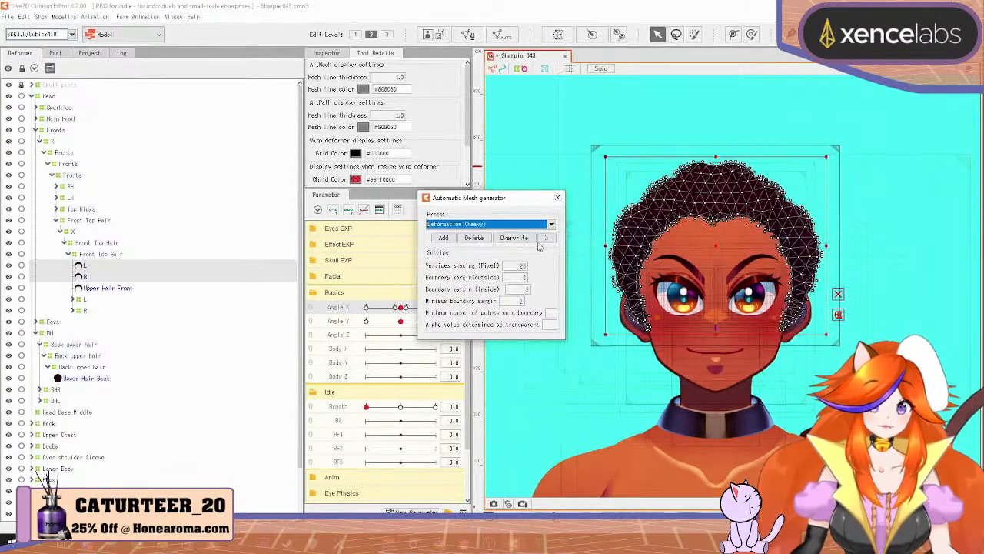
click(556, 199)
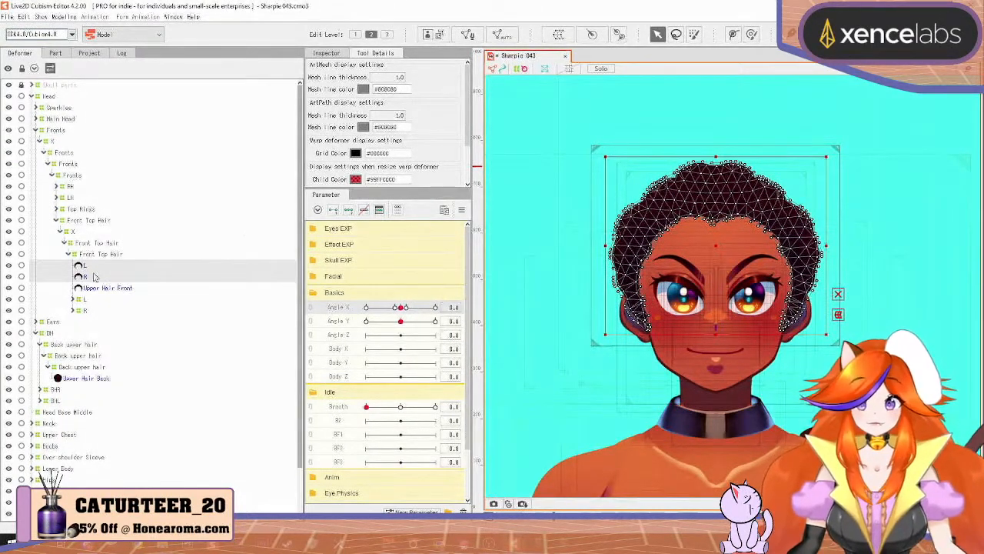
Step: Edit the L copy's mesh and erase it over the top and right-hand hair, keeping only the left-hand sideburn
click(470, 36)
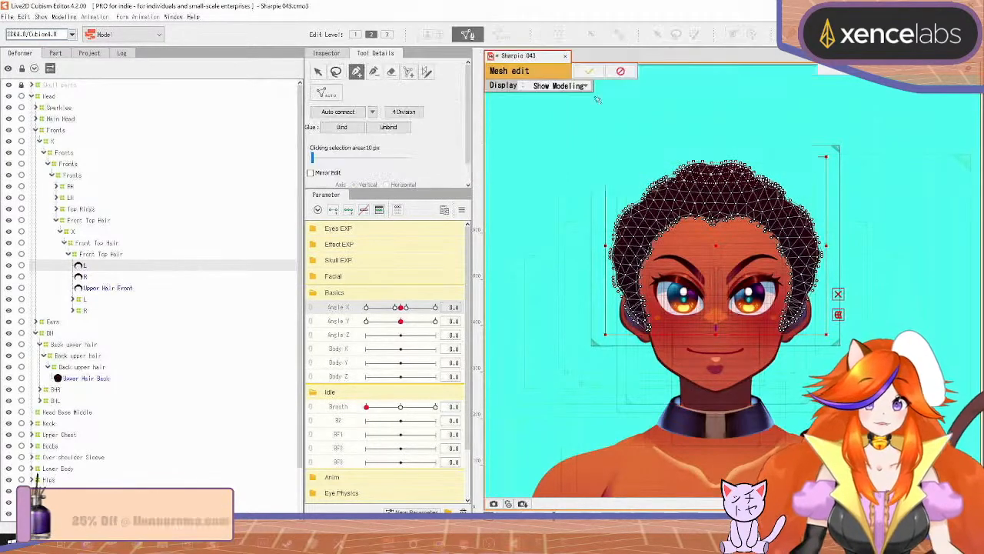
click(391, 71)
mouse_move(731, 189)
mouse_down()
mouse_move(720, 218)
mouse_move(659, 187)
mouse_move(702, 158)
mouse_move(823, 297)
mouse_move(742, 219)
mouse_up()
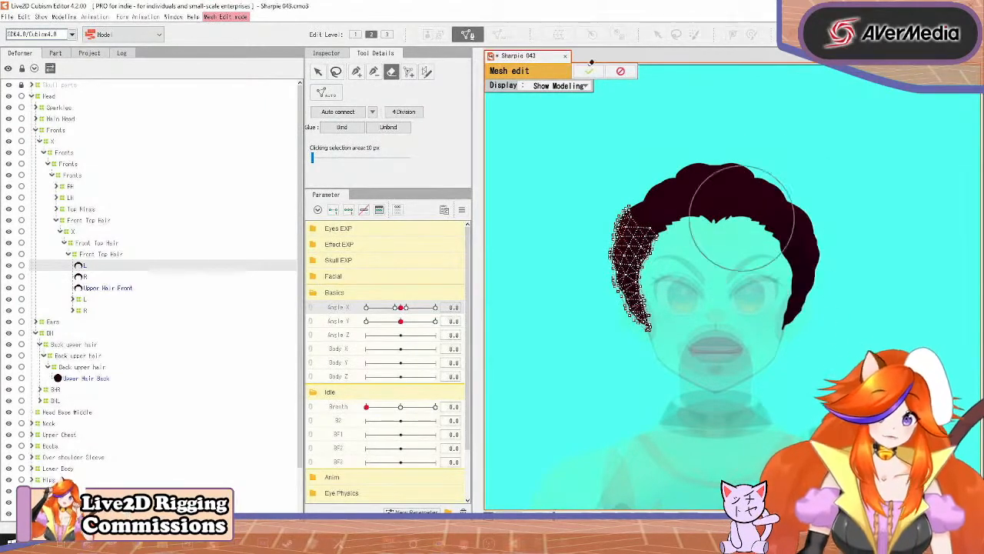
Step: Apply the L copy's mesh edit, then erase the R copy's mesh down to only the right-hand sideburn and apply it
click(589, 71)
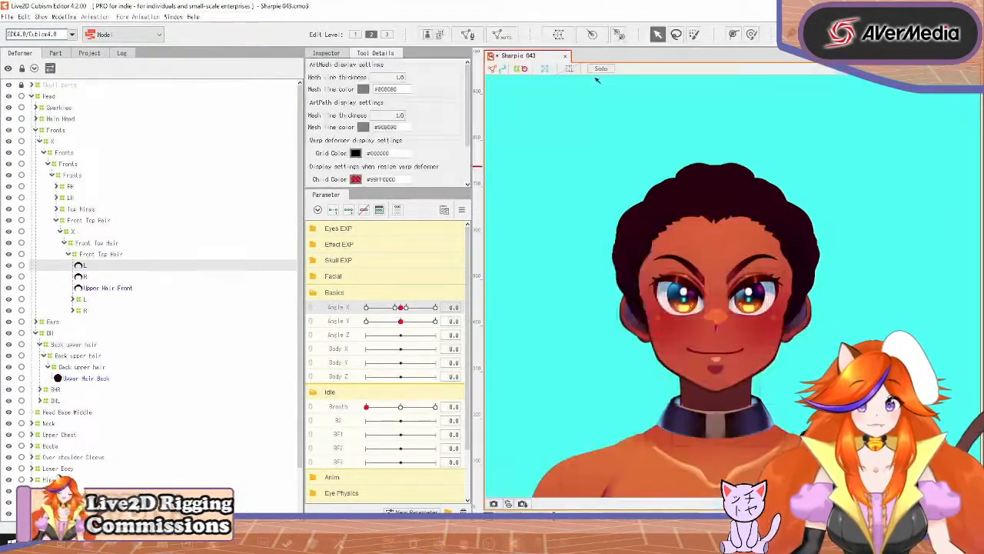
click(156, 278)
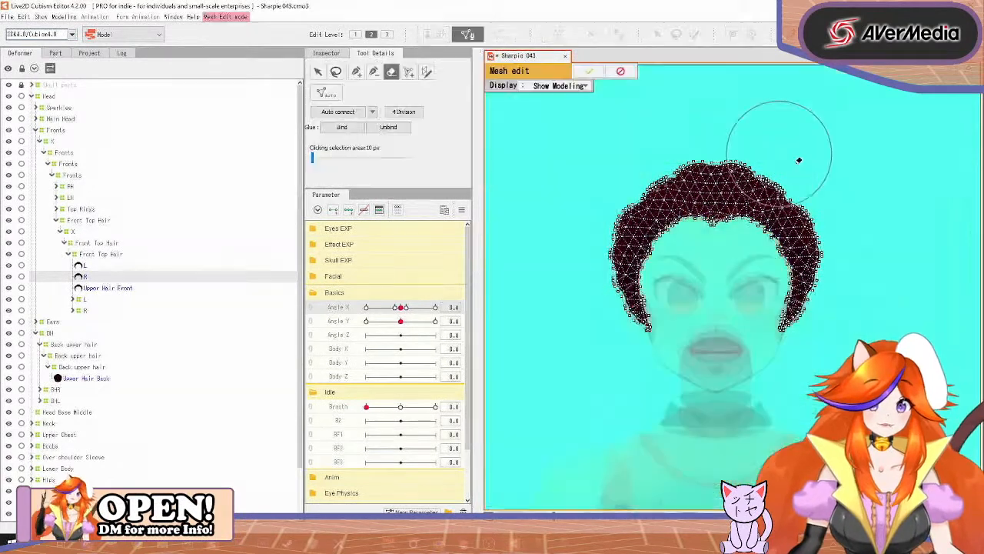
click(468, 34)
mouse_move(791, 165)
mouse_down()
mouse_move(753, 202)
mouse_move(739, 204)
mouse_move(770, 186)
mouse_move(770, 172)
mouse_move(666, 238)
mouse_move(598, 345)
mouse_move(622, 193)
mouse_move(622, 351)
mouse_up()
click(588, 71)
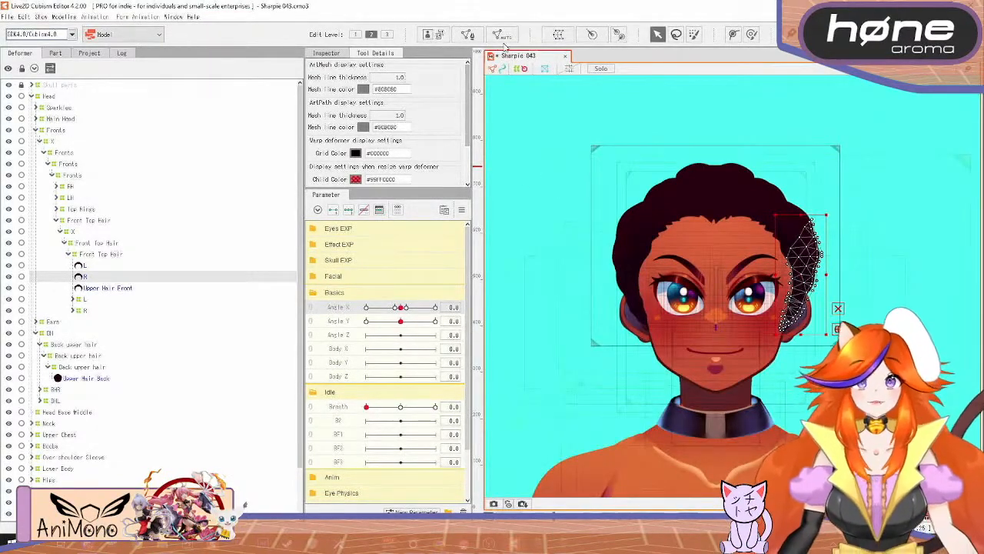
Step: Compare the trimmed L and R hair meshes, show the properties of the R Ear mesh behind the left-hand sideburn, and preview it across Angle X
click(102, 255)
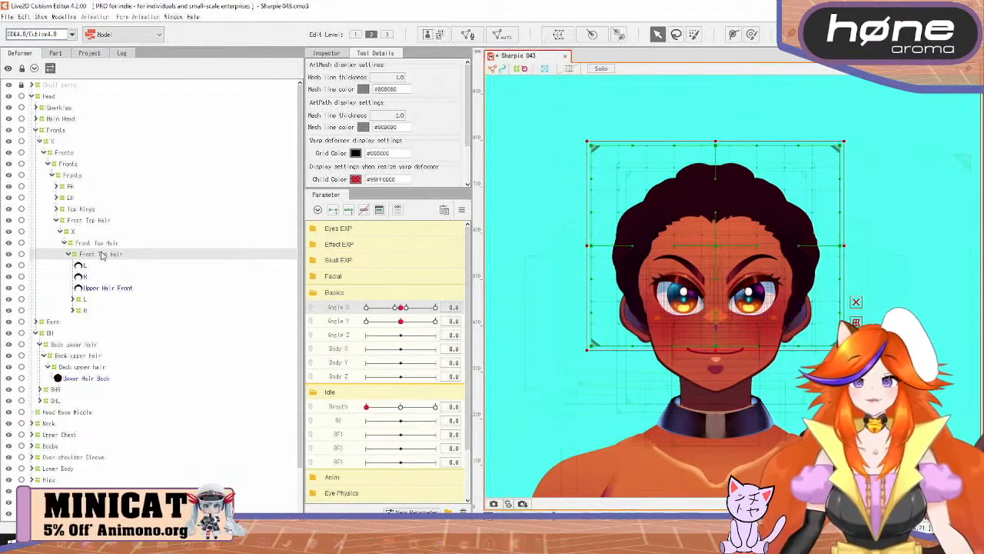
click(86, 276)
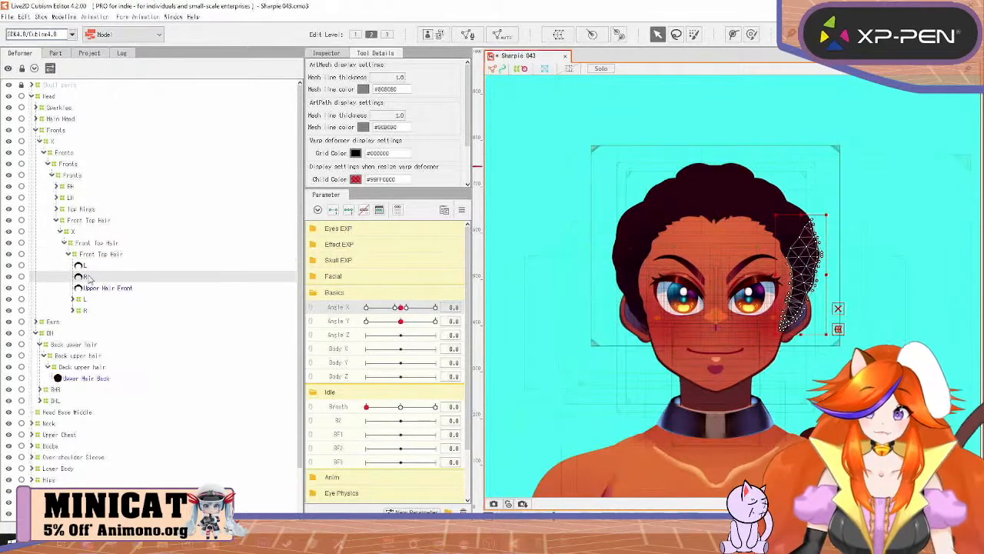
click(90, 266)
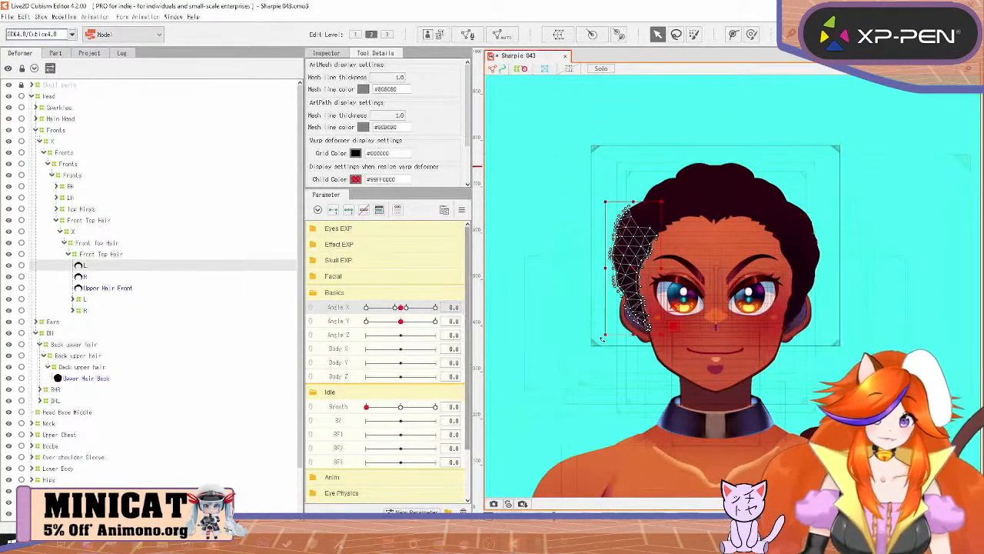
scroll(701, 341, up, 3)
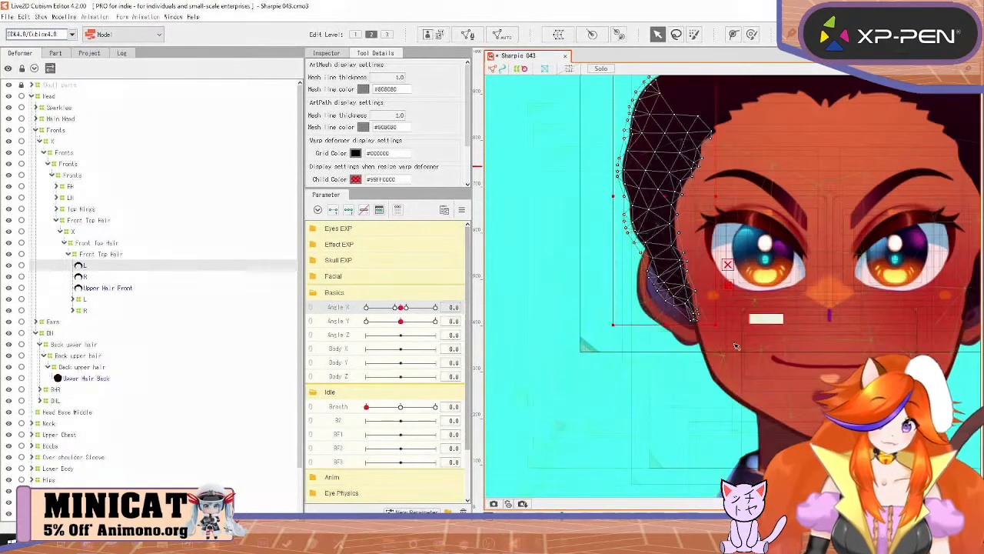
right_click(690, 344)
mouse_move(738, 367)
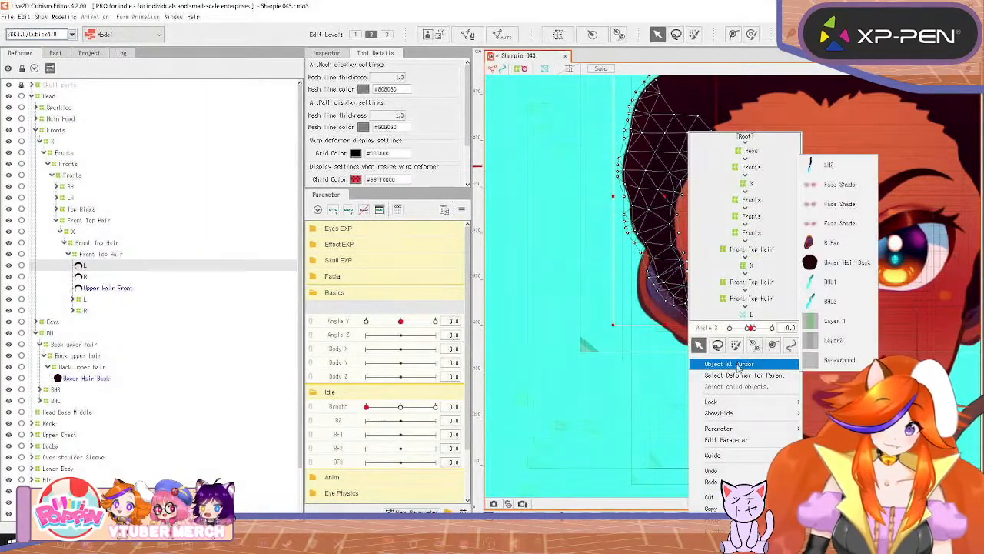
click(831, 243)
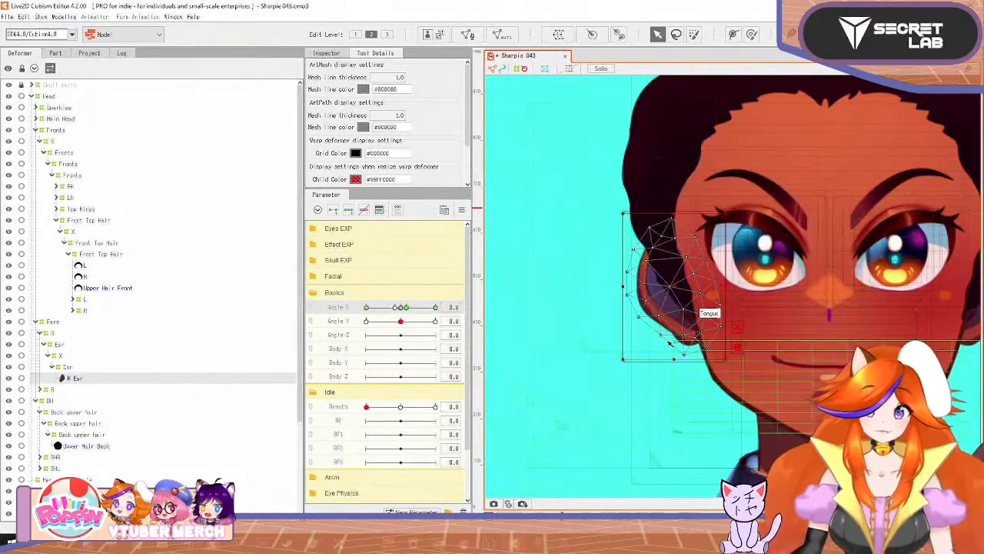
click(347, 55)
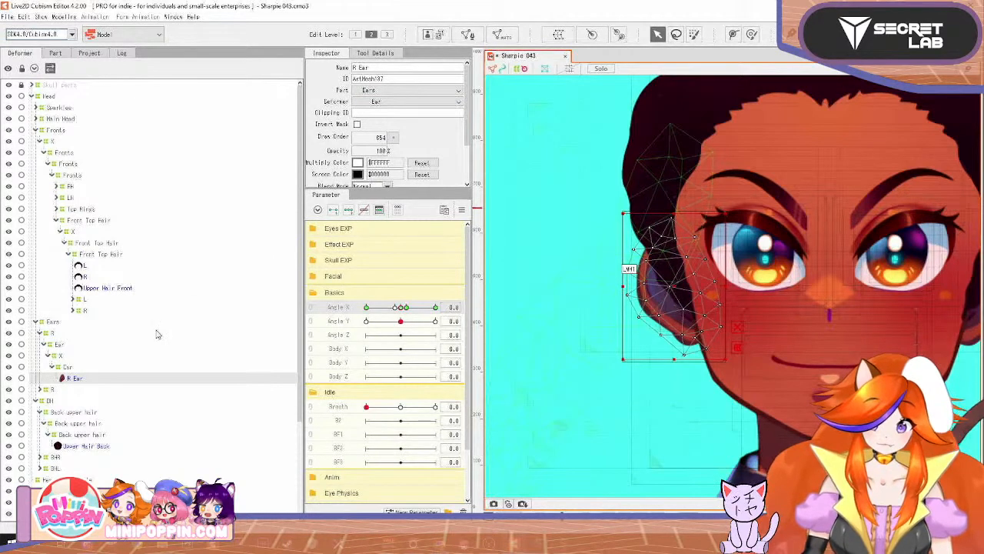
drag(401, 310, 421, 312)
click(402, 309)
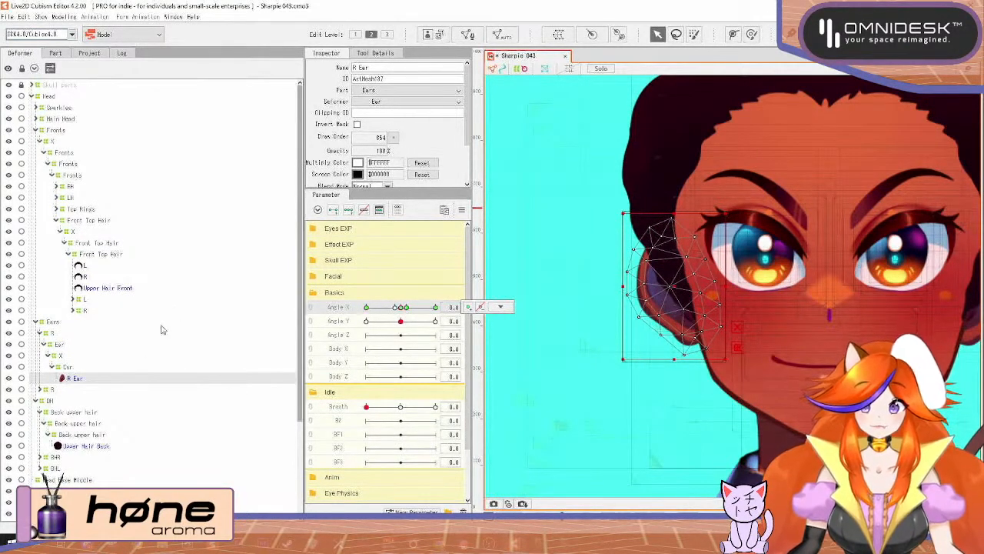
Step: Select both R Ear meshes under the two ear deformers and set their draw order to 653 at Angle X 0
click(41, 390)
click(45, 400)
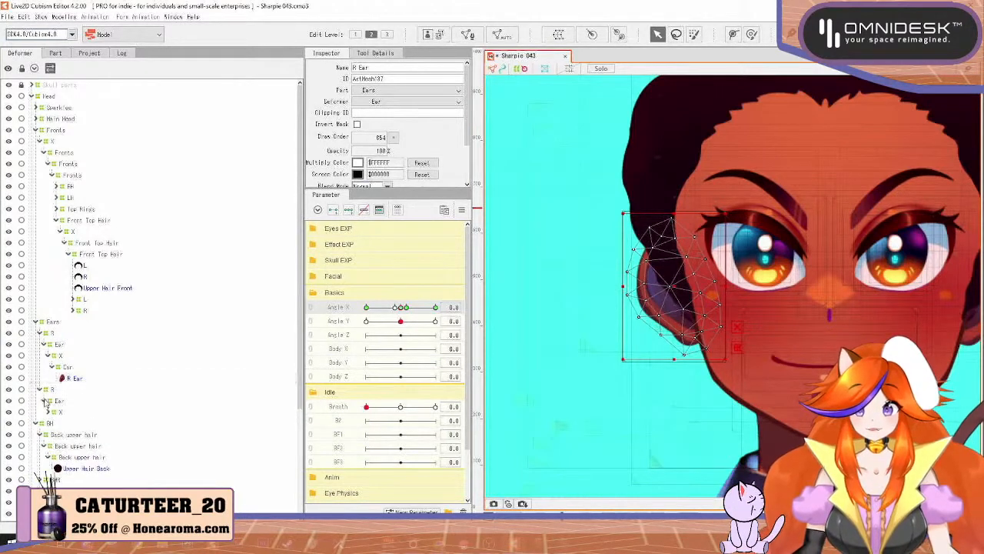
click(47, 412)
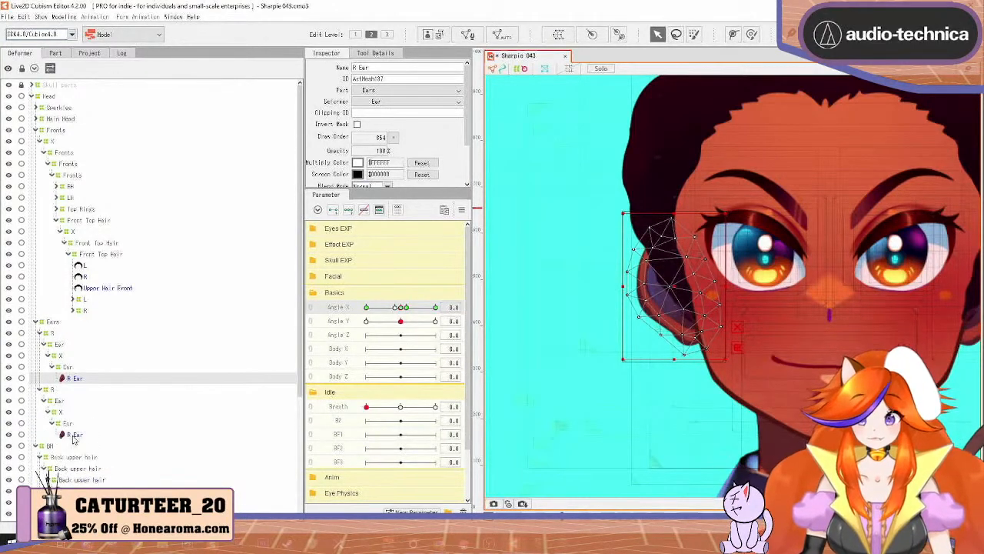
click(74, 435)
ctrl+click(82, 380)
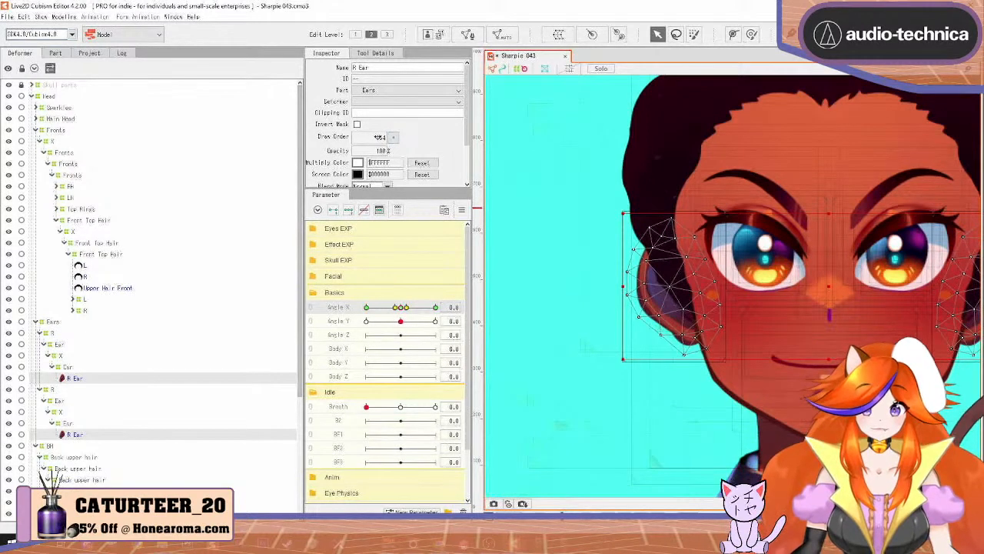
click(380, 137)
text(650)
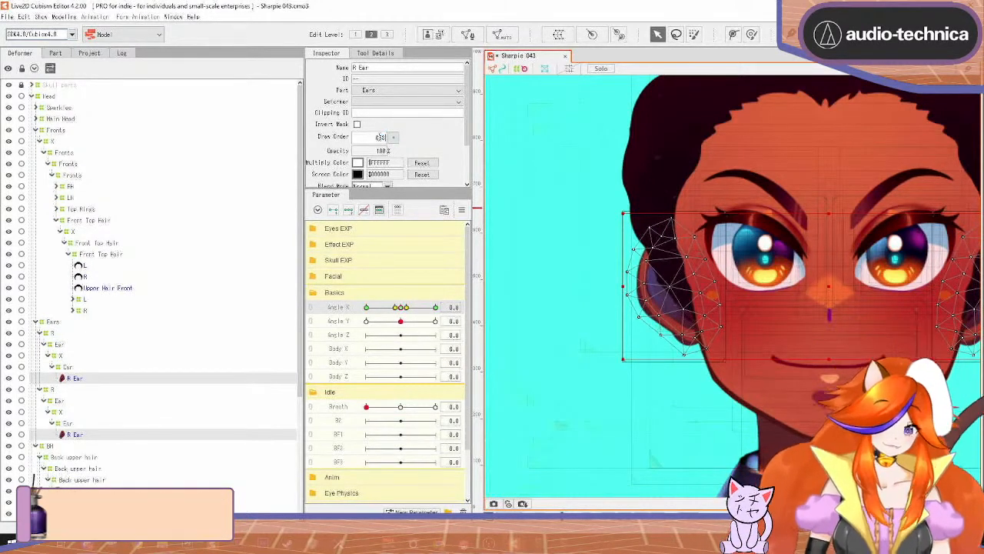
key(Return)
Step: Set the draw order to 653 for the right-hand ear at Angle X 30 and the left-hand ear at Angle X -30
click(143, 379)
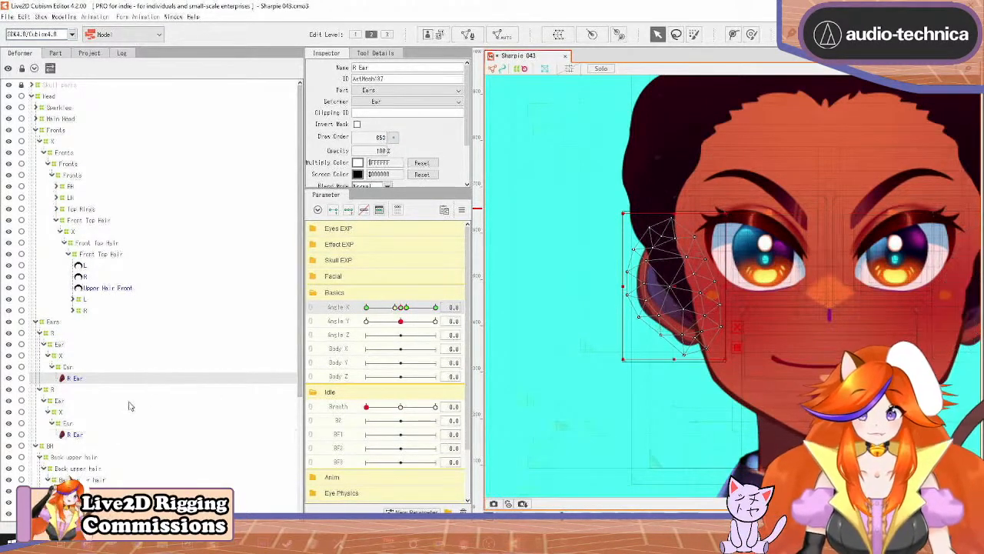
click(75, 434)
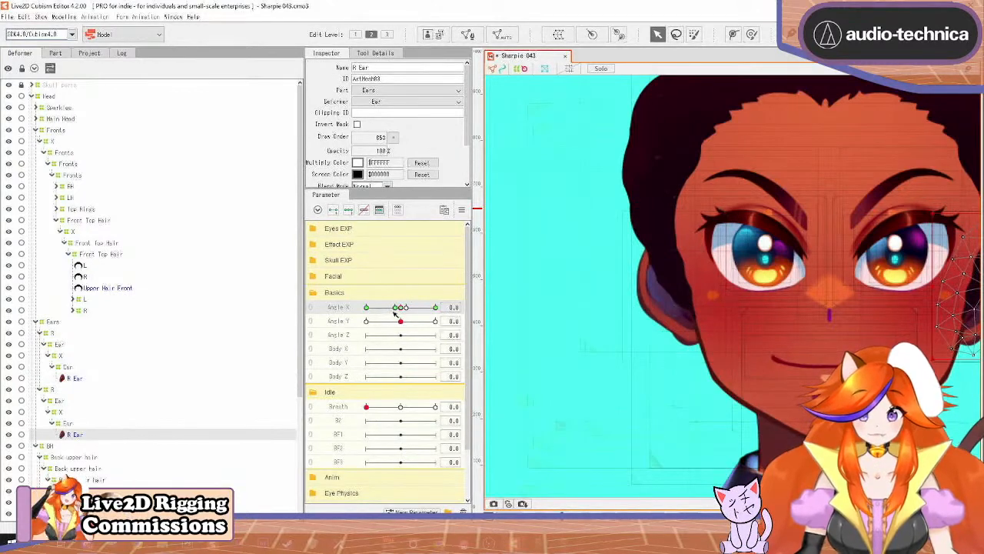
click(437, 307)
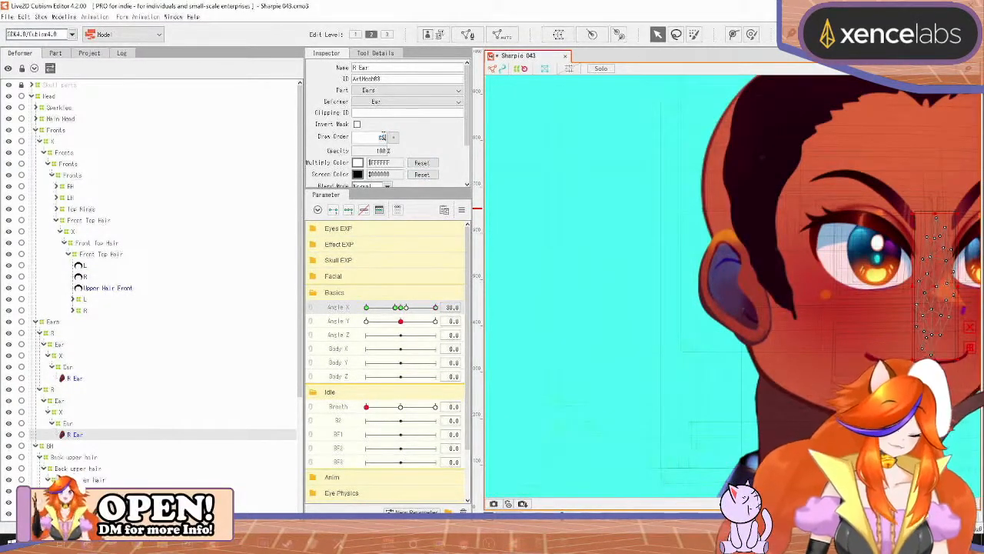
click(93, 379)
click(366, 307)
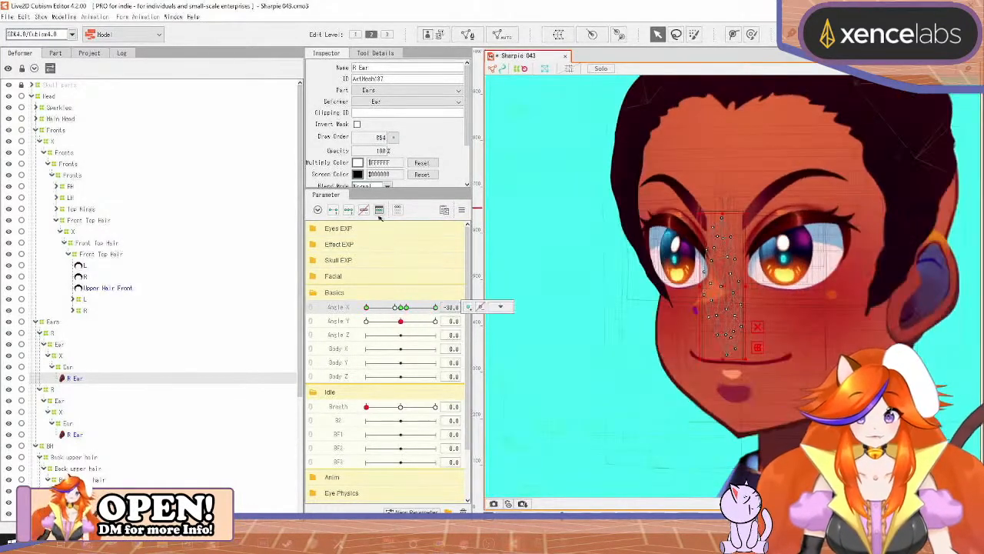
text(650)
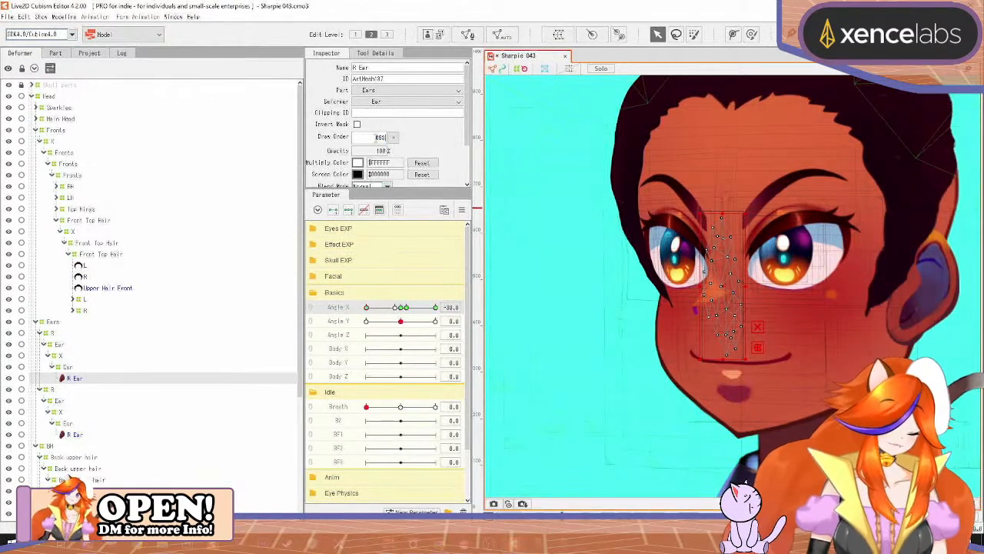
key(Return)
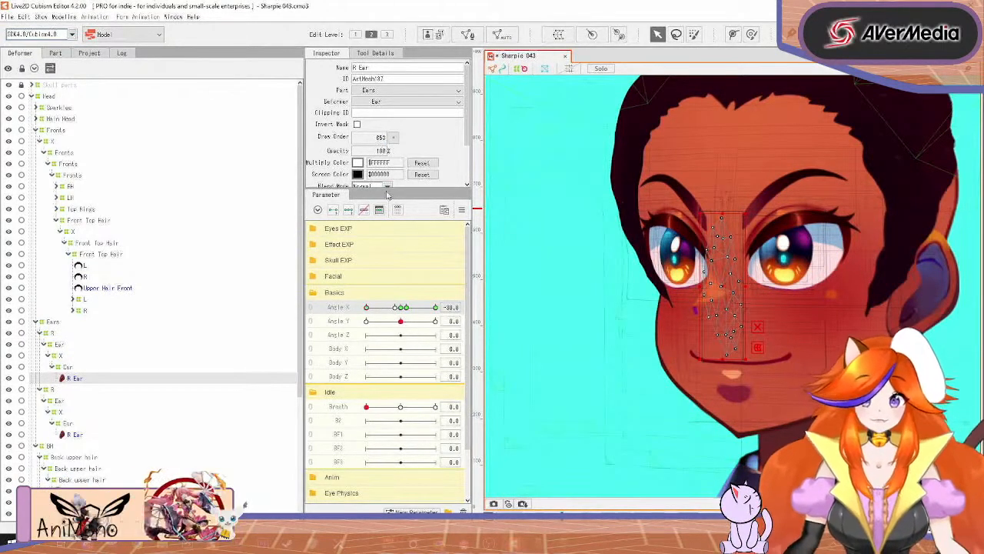
Step: Select the L and R hair meshes together and preview them at Angle X -6, then return Angle X to 0
click(405, 308)
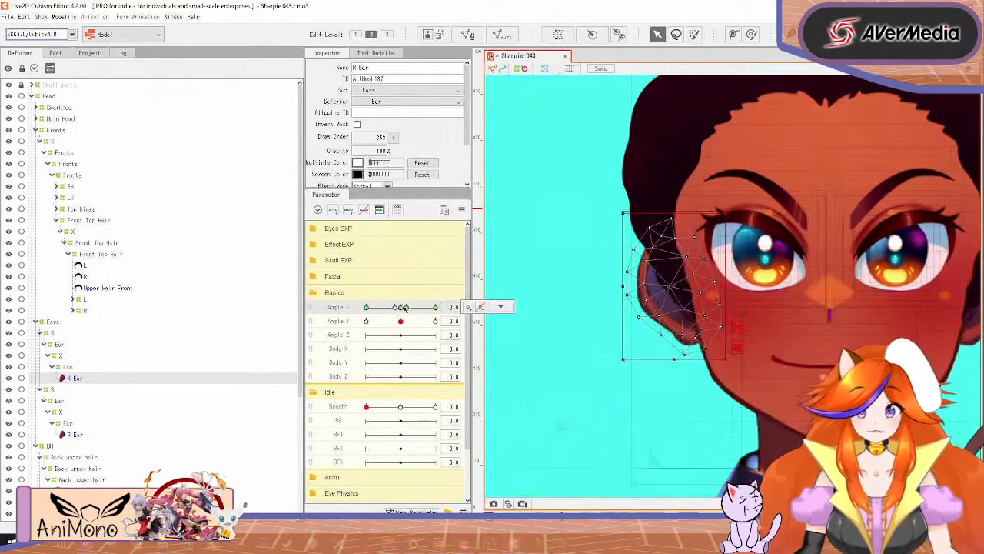
click(97, 268)
shift+click(96, 278)
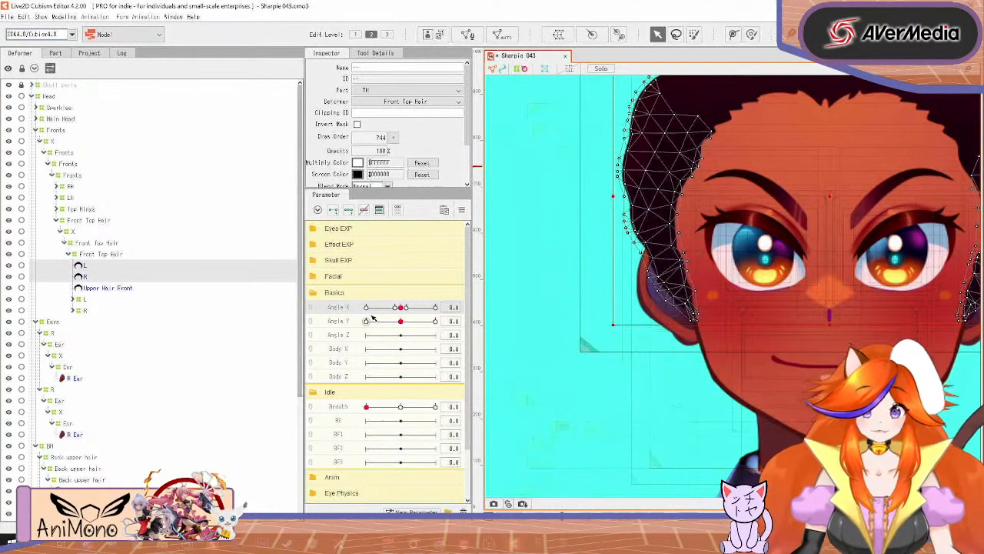
drag(400, 310, 396, 308)
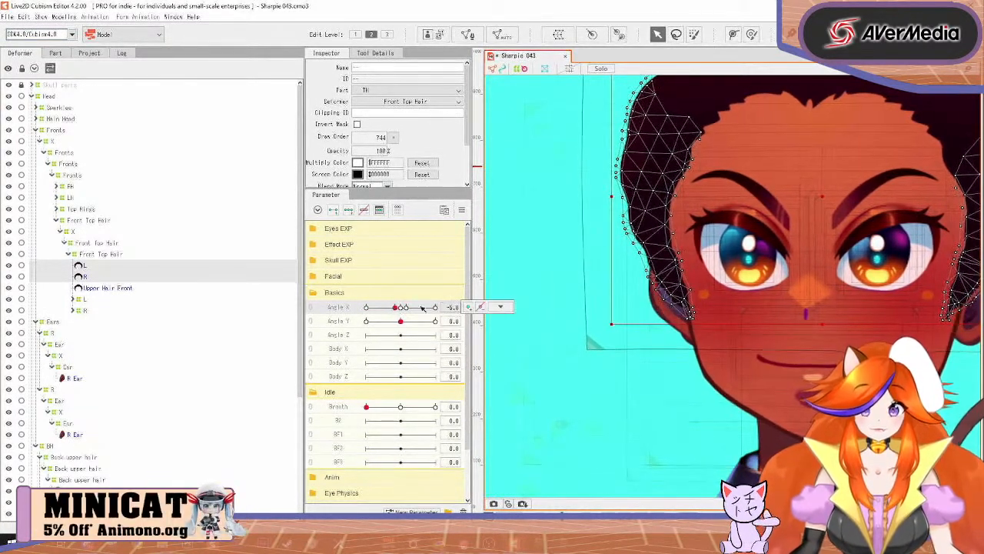
click(403, 307)
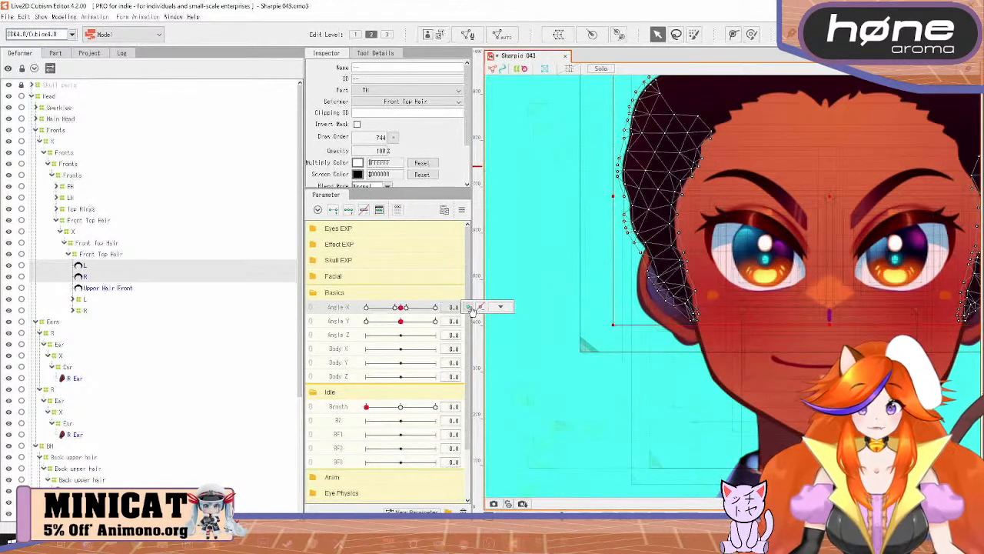
Step: Add Angle X keys to the L hair mesh at 0 and -6.1, and set its draw order at -6.1 to 654
click(125, 275)
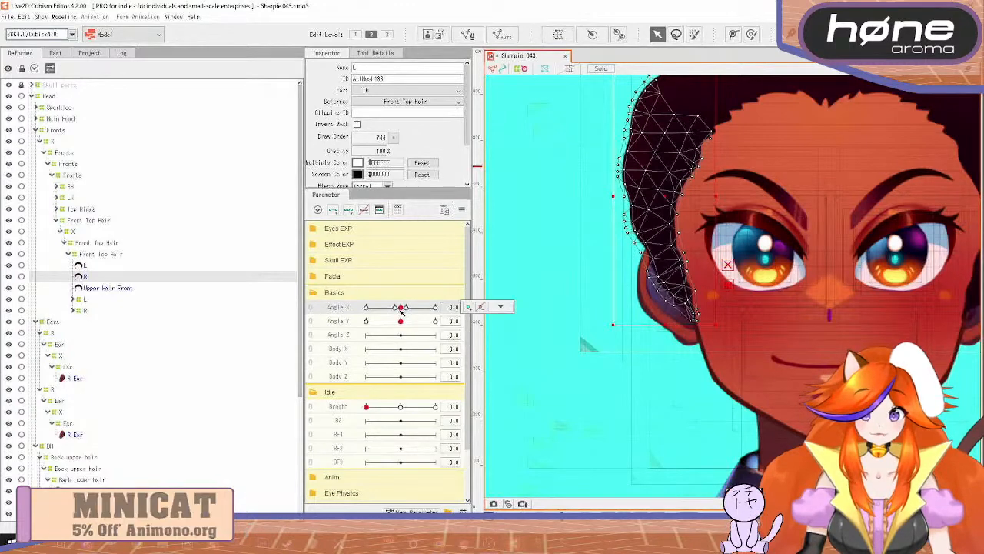
click(469, 307)
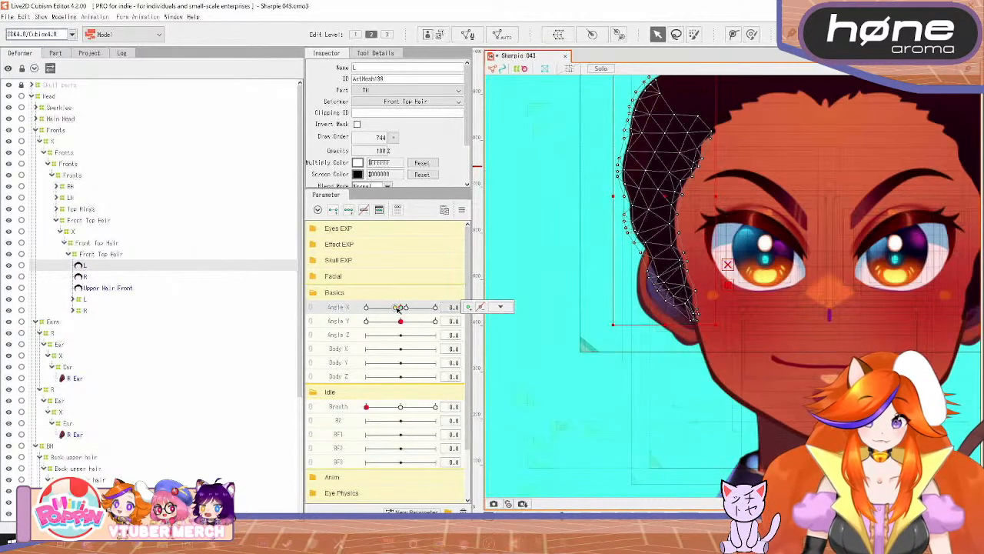
drag(397, 307, 395, 307)
click(469, 307)
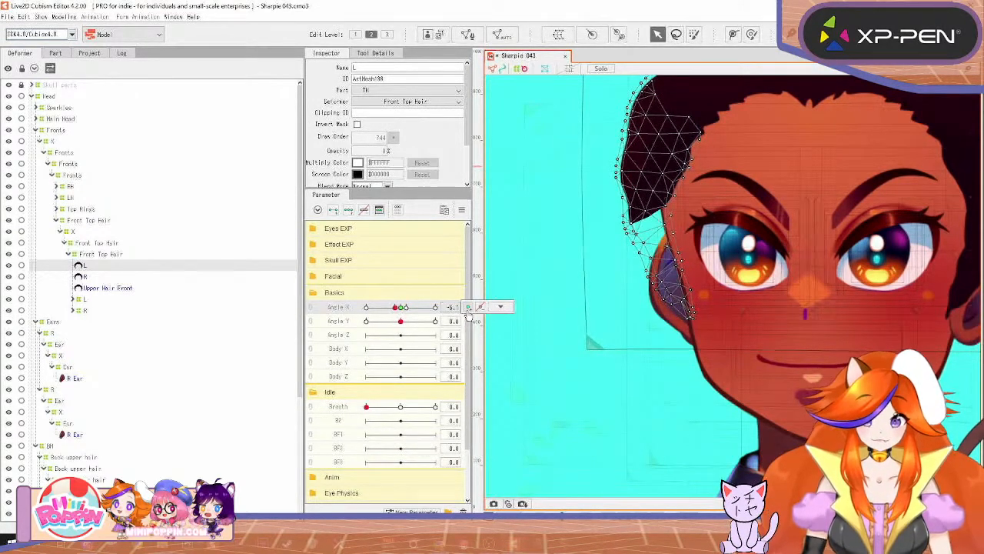
click(378, 137)
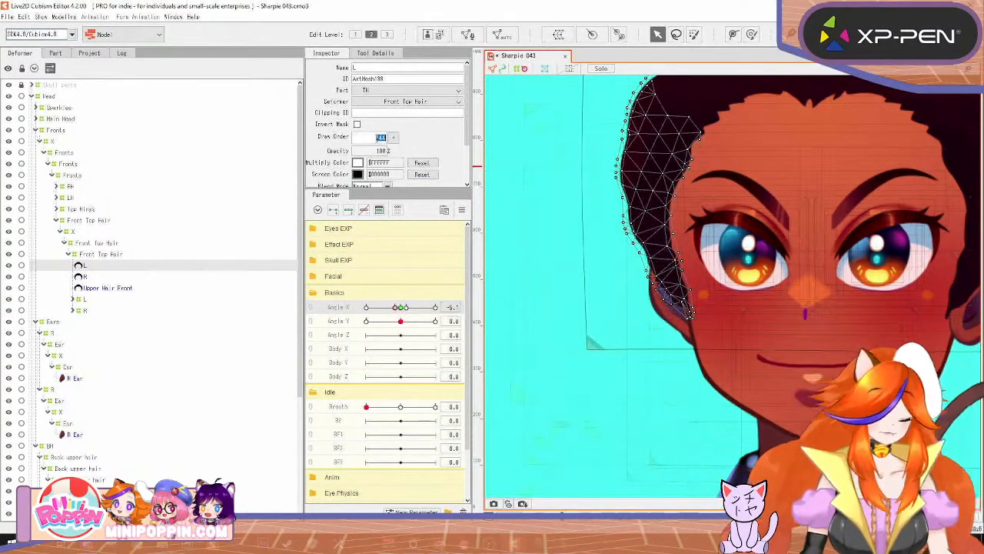
key(Return)
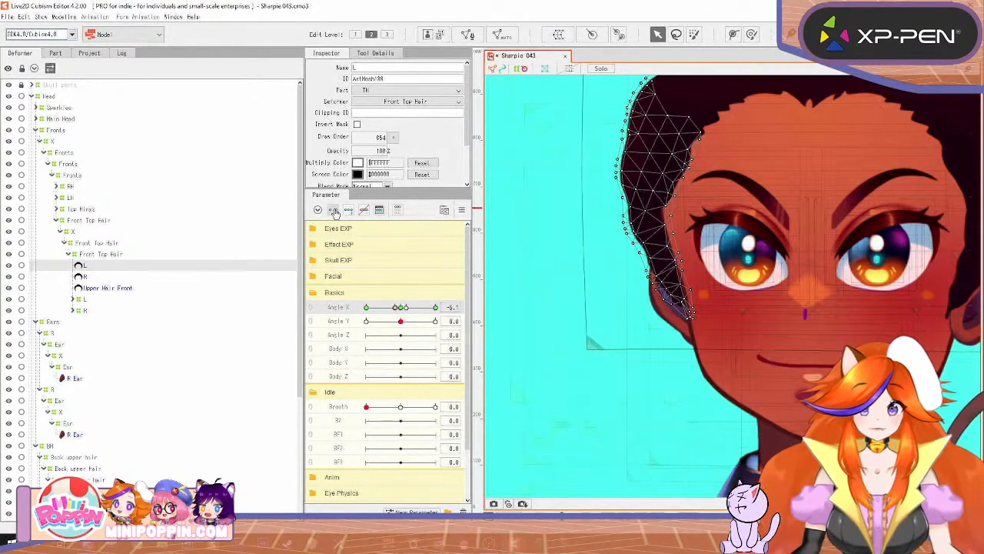
Step: Preview the L hair mesh at Angle X 6.1 and -6, and examine how the left-hand sideburn overlaps the ear
click(406, 308)
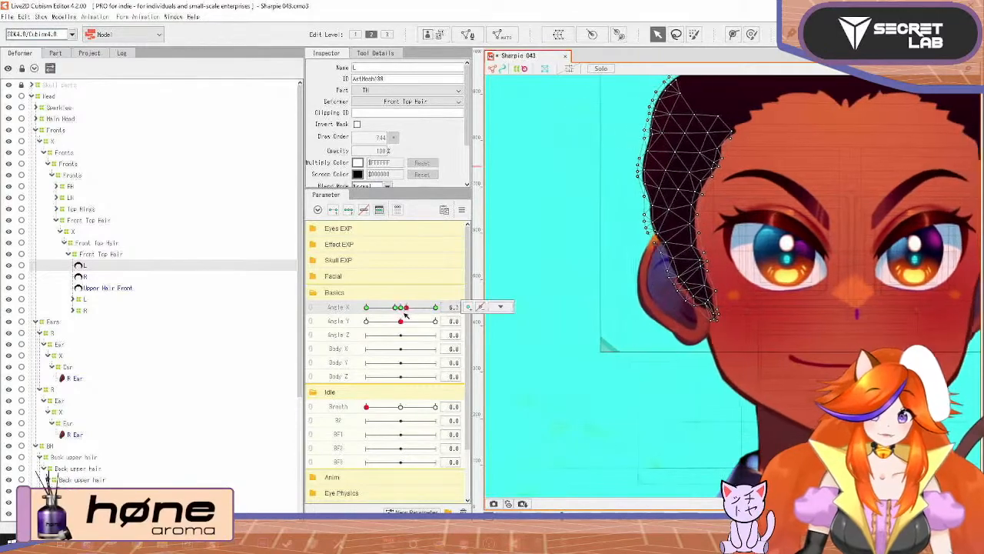
mouse_move(405, 314)
mouse_down()
mouse_move(359, 318)
mouse_move(396, 324)
mouse_up()
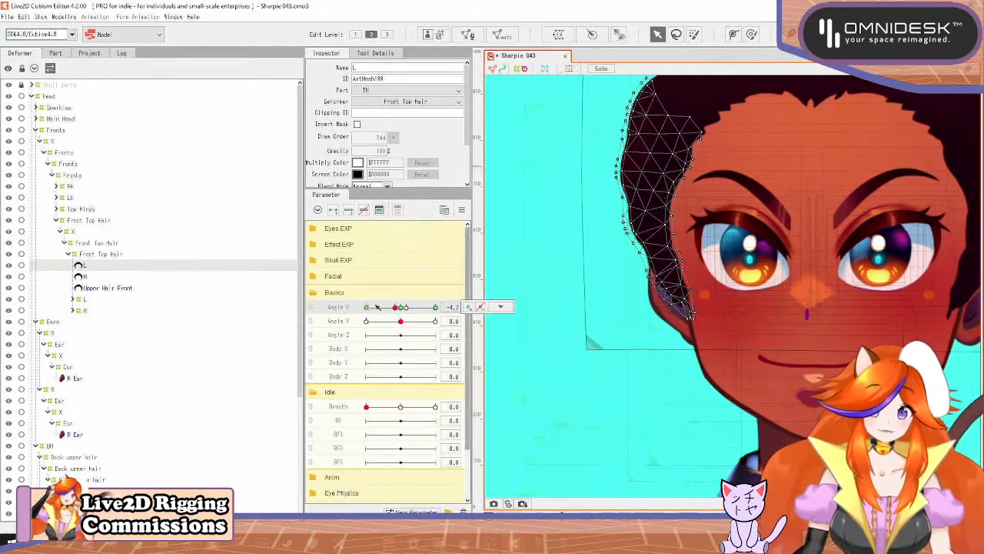
mouse_move(393, 310)
mouse_down()
mouse_move(355, 313)
mouse_move(394, 308)
mouse_up()
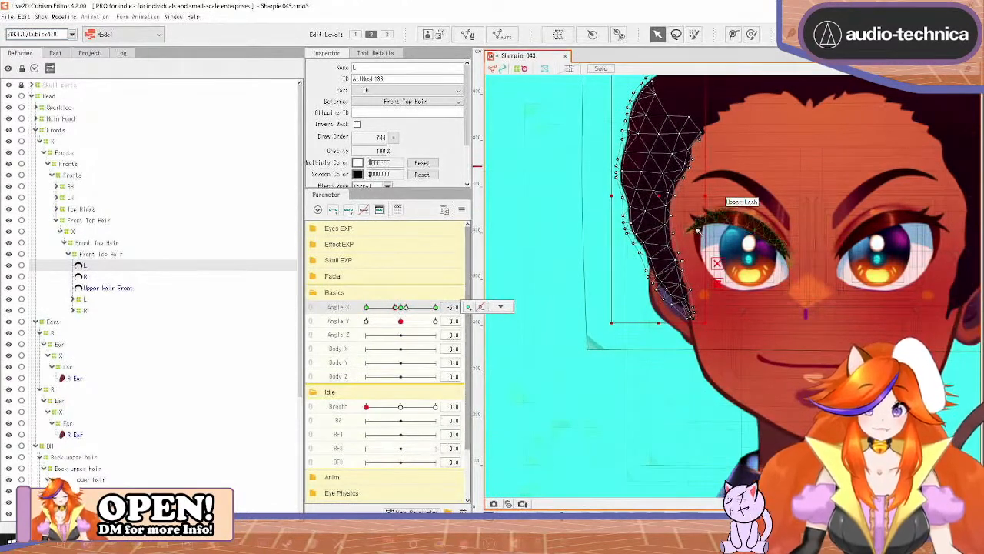
scroll(697, 229, up, 2)
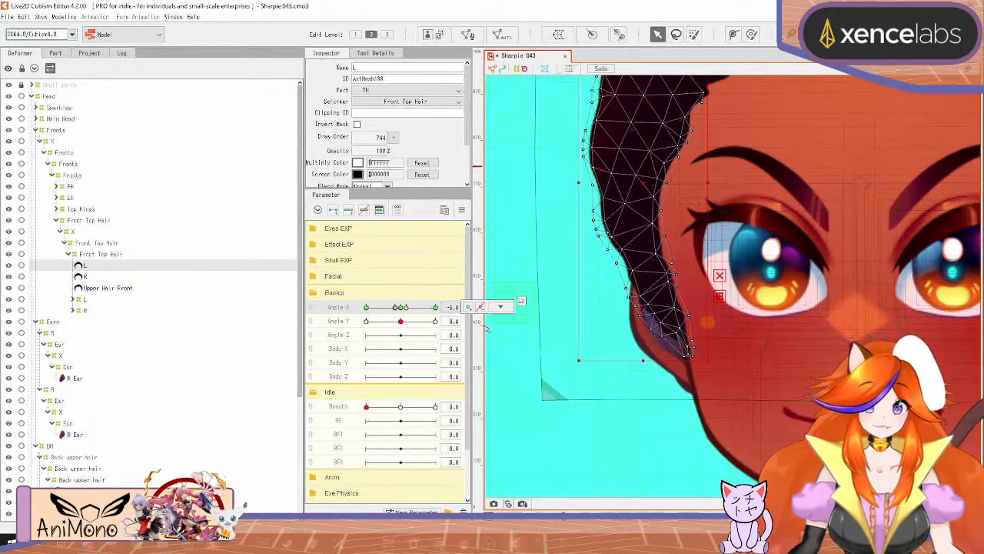
scroll(669, 271, down, 3)
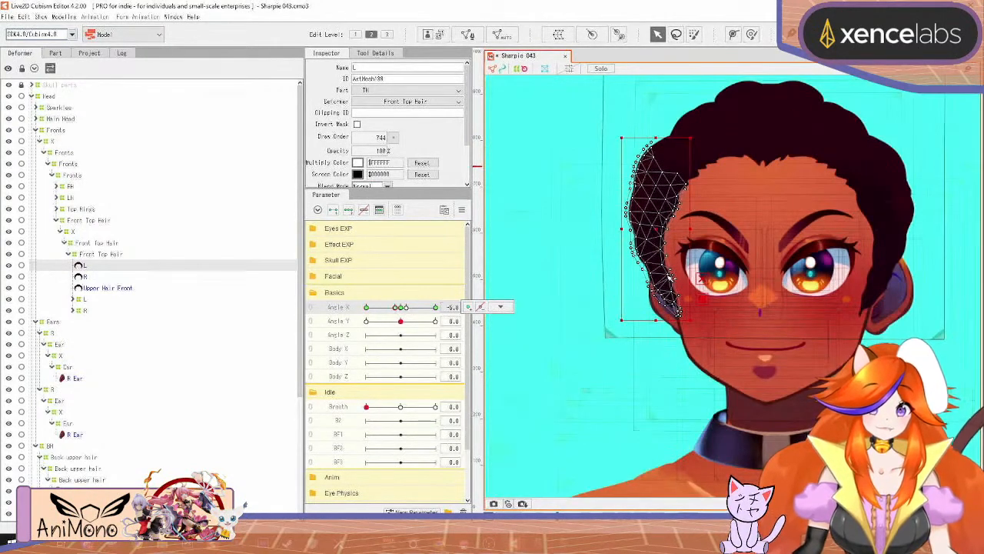
Step: Return Angle X to 0 and add Angle X keys to the R hair mesh at 0 and 5.1
scroll(669, 276, up, 2)
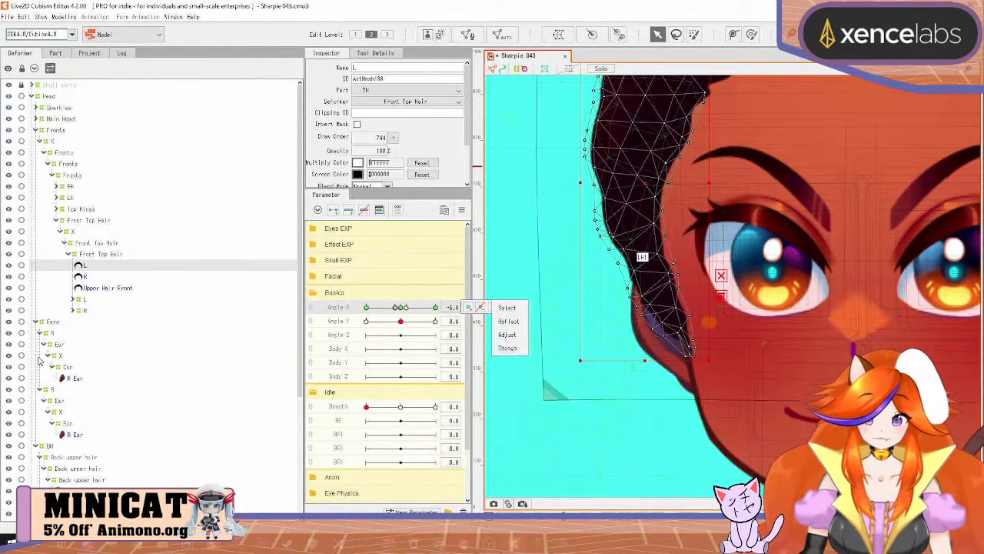
click(401, 307)
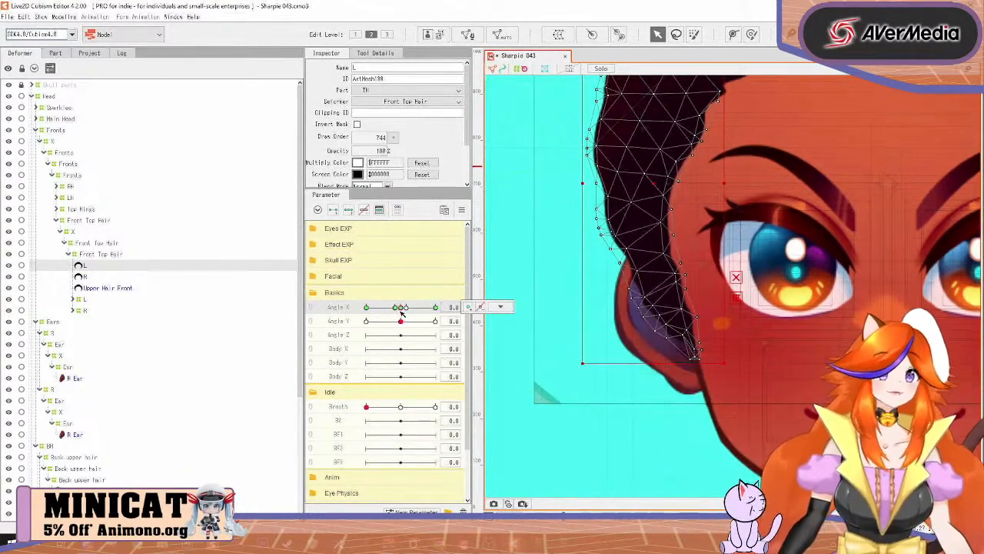
click(80, 276)
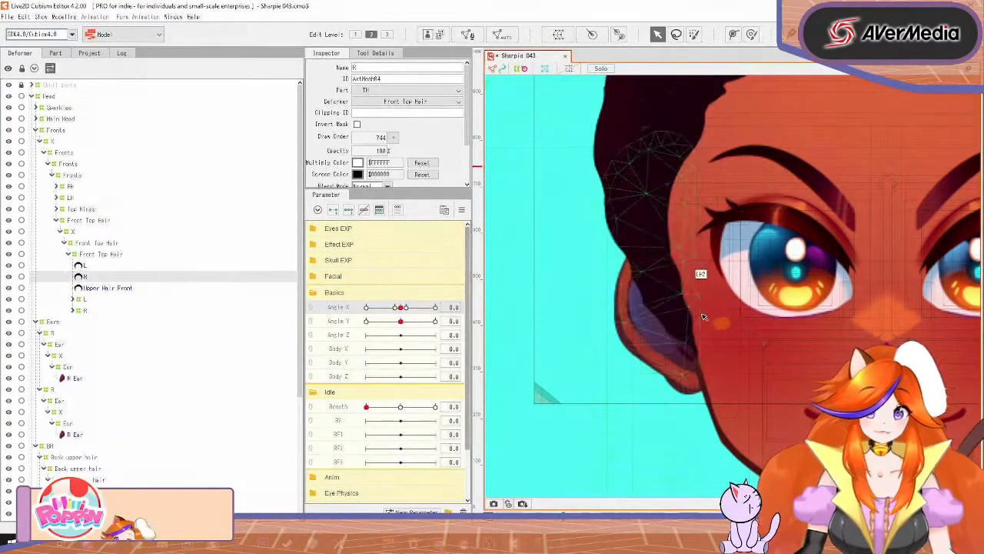
drag(794, 320, 516, 341)
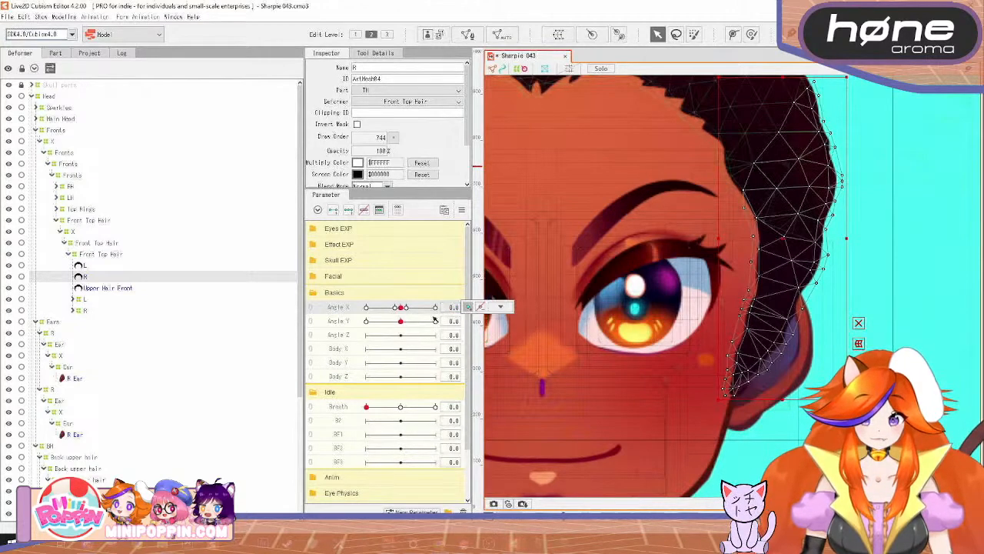
click(407, 308)
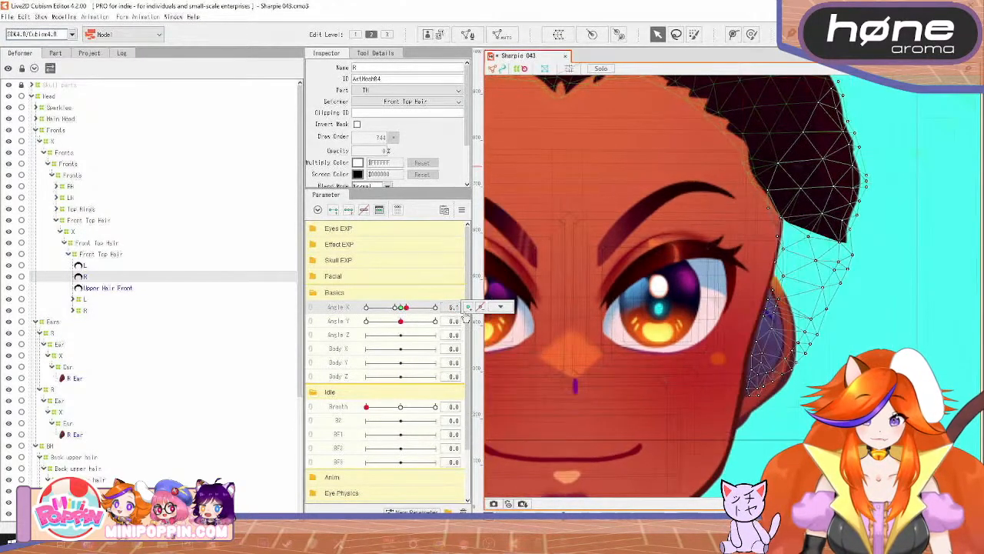
click(467, 308)
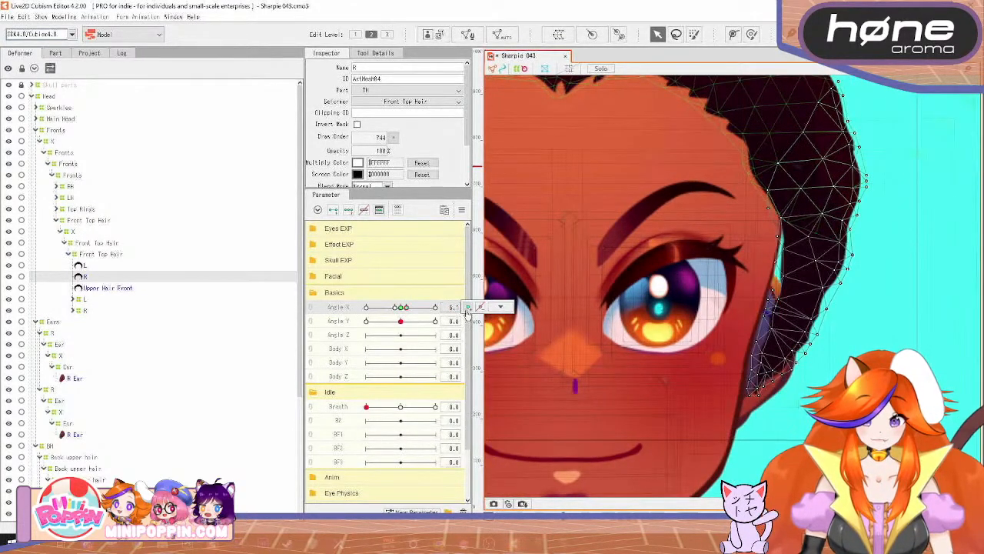
Step: Set the R hair mesh's draw order to 654 at the Angle X 5.1 key
click(407, 309)
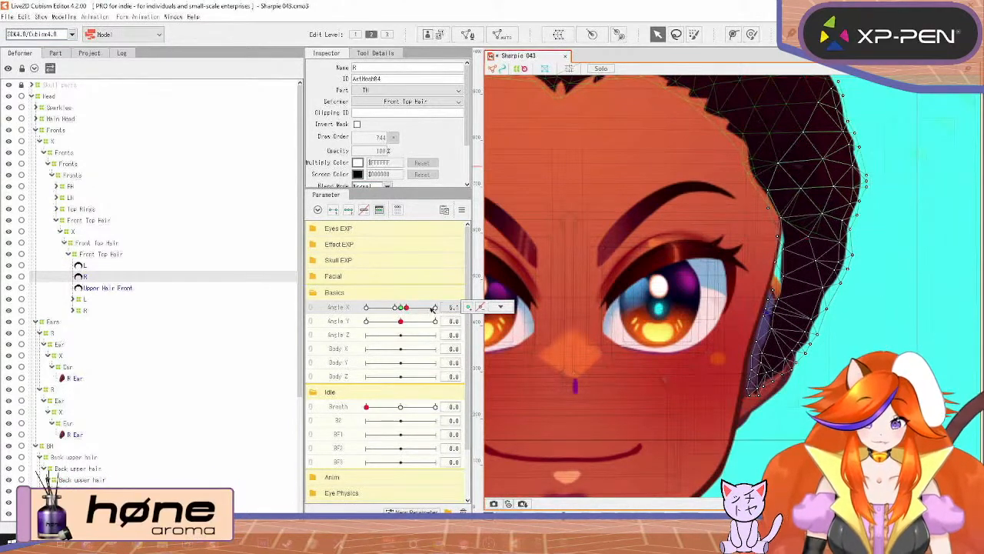
text(5)
key(Return)
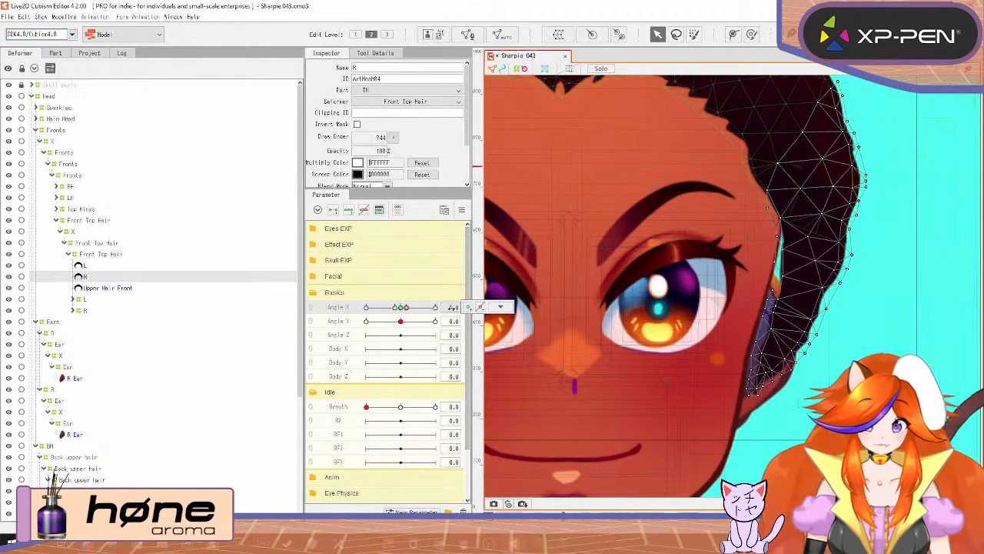
click(459, 307)
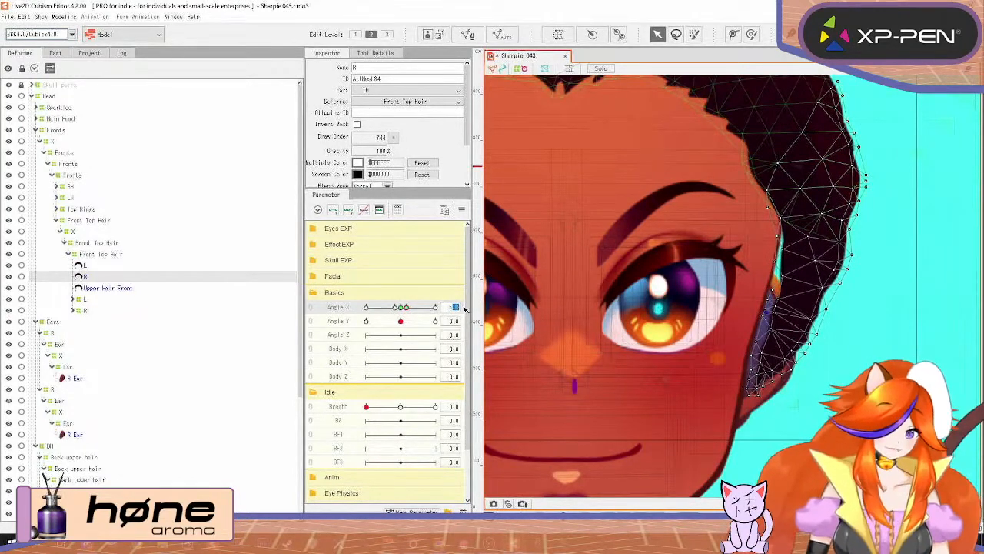
text(5.1)
key(Return)
mouse_move(463, 308)
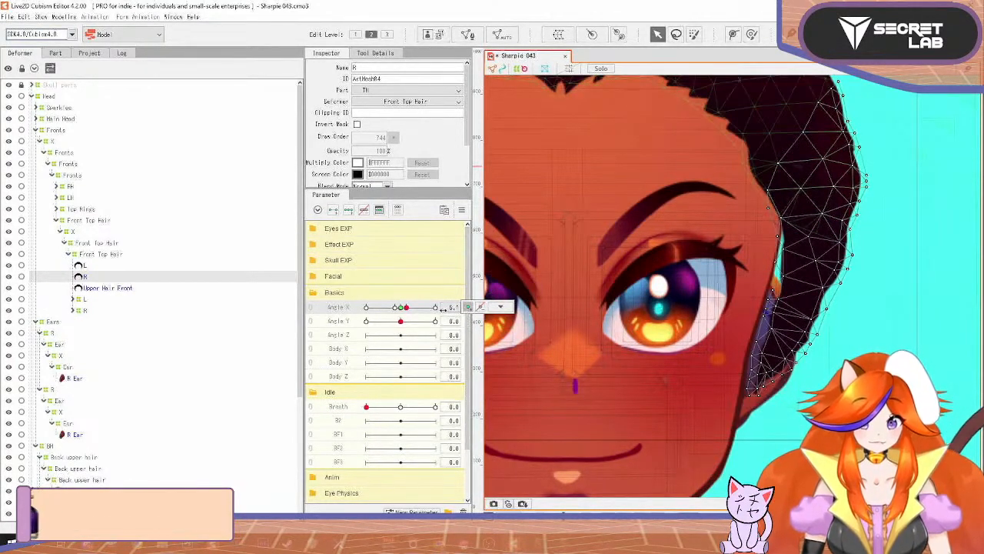
mouse_move(407, 308)
mouse_down()
mouse_move(417, 308)
mouse_move(408, 307)
mouse_up()
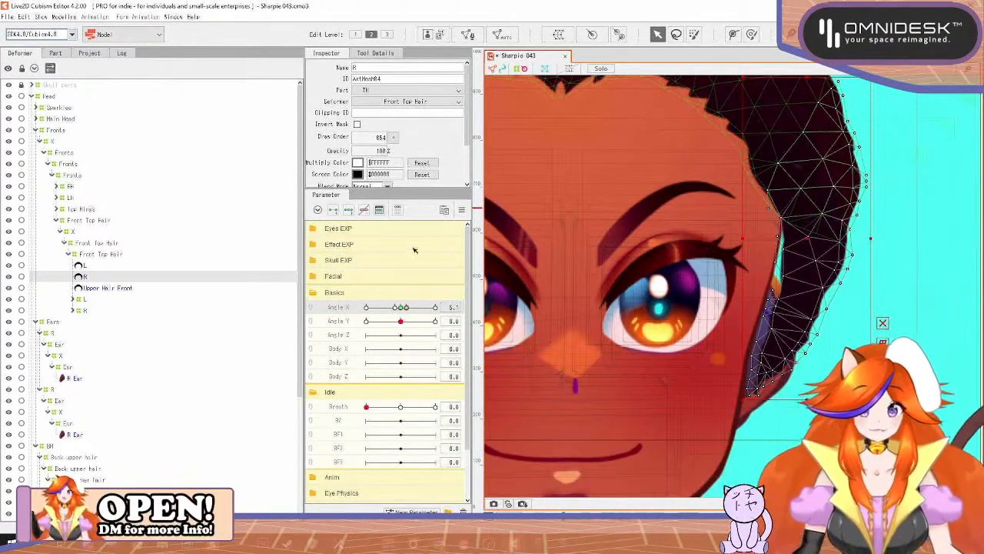
Step: Move the X deformer from Front Top Hair directly under Head and reflect its Angle X -30 motion to Angle X 30
drag(404, 308, 336, 320)
click(74, 231)
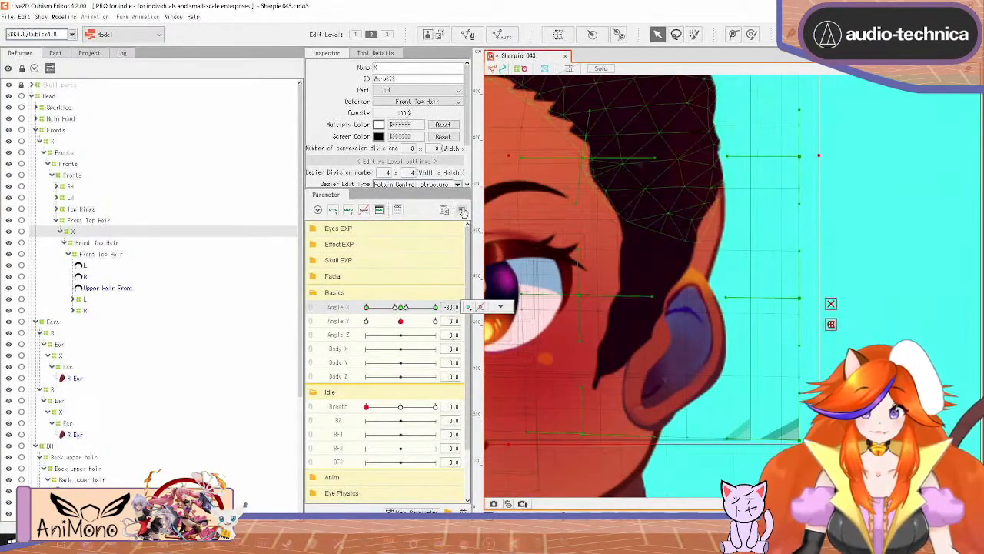
drag(69, 241, 50, 102)
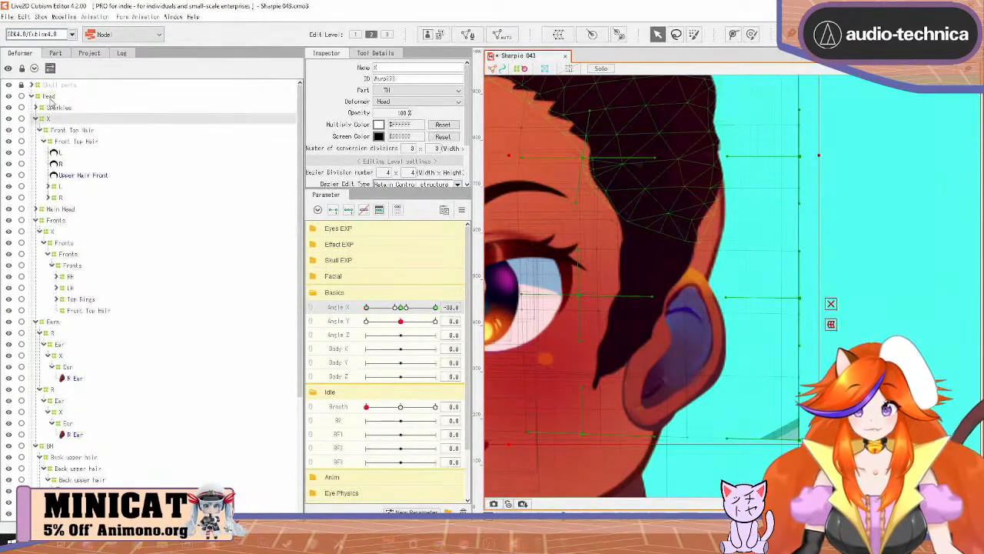
click(462, 211)
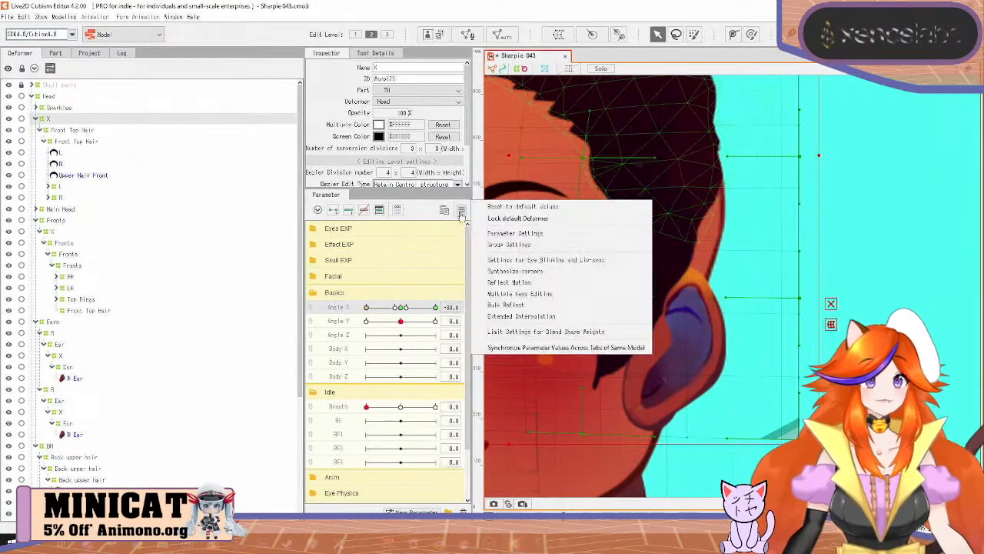
click(512, 283)
click(472, 369)
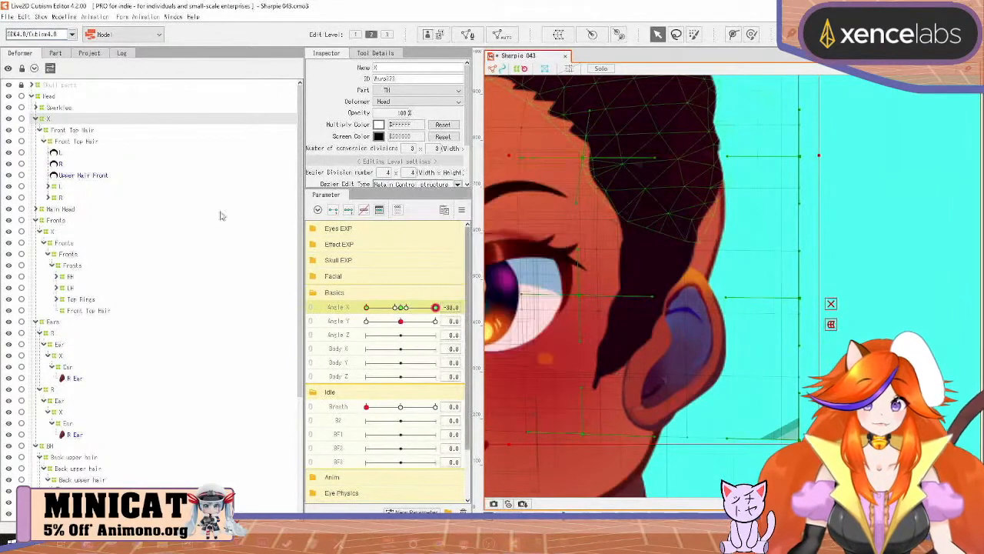
Step: Move the X deformer back under Front Top Hair, preview the head turn across Angle X, and return Angle X to 0
drag(48, 122, 84, 312)
scroll(562, 295, down, 3)
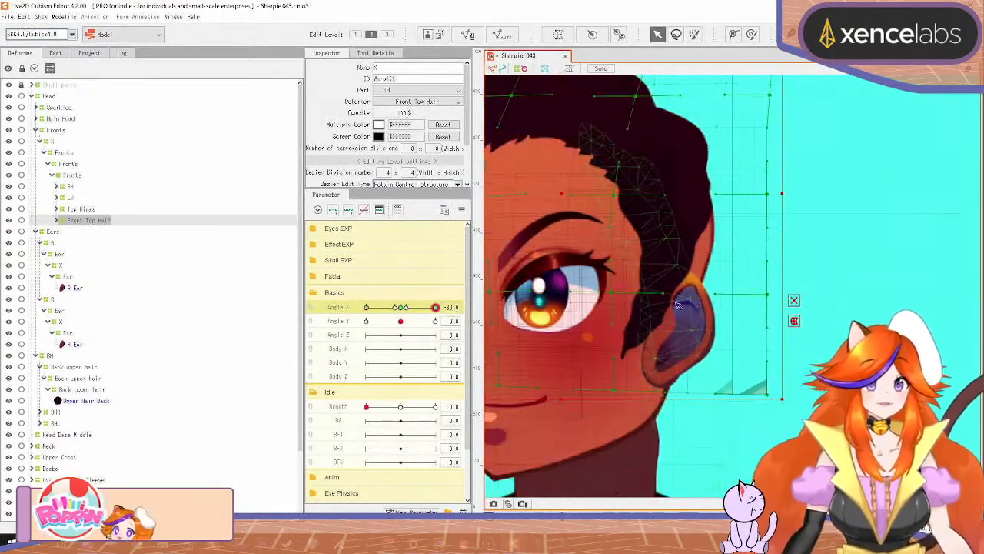
drag(762, 363, 816, 274)
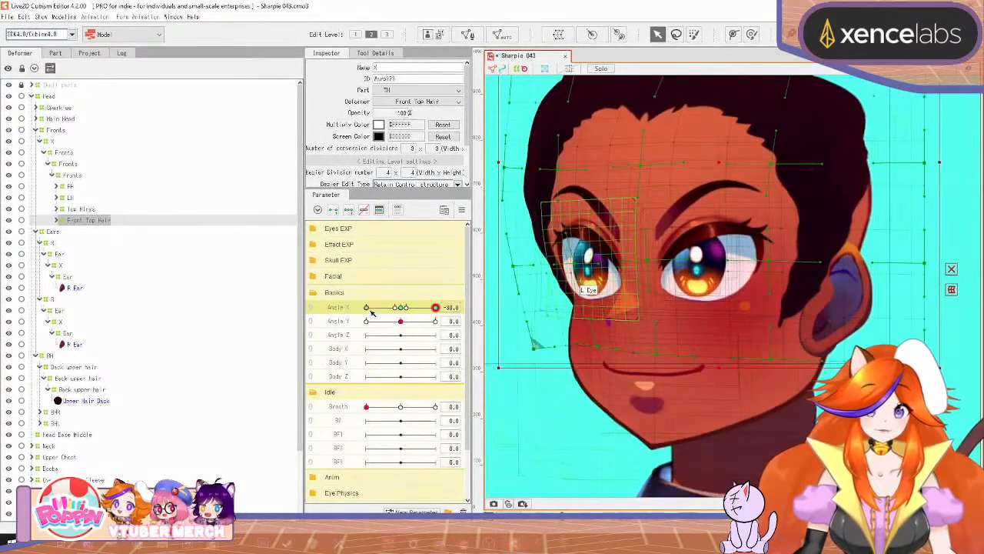
drag(368, 308, 398, 338)
right_click(403, 313)
click(402, 313)
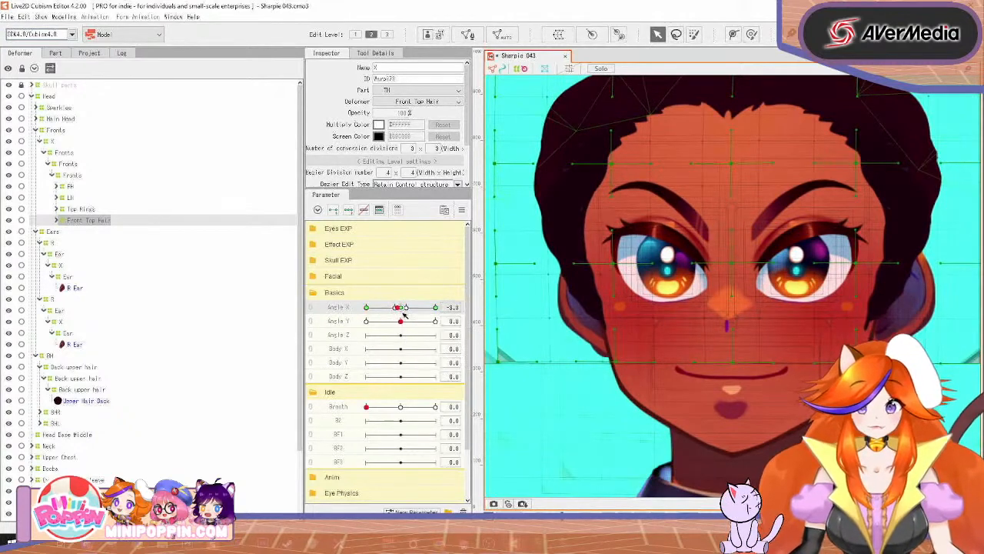
right_click(402, 310)
click(192, 152)
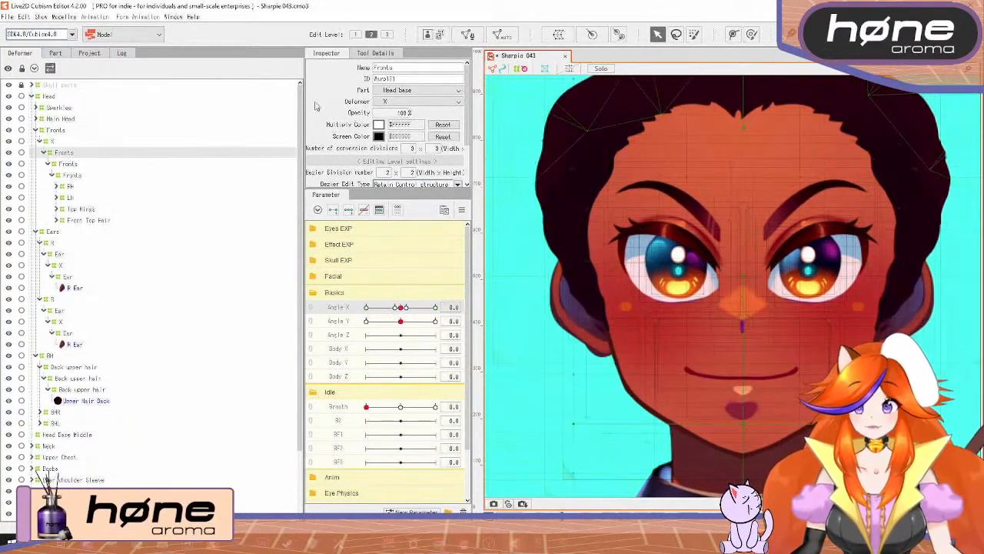
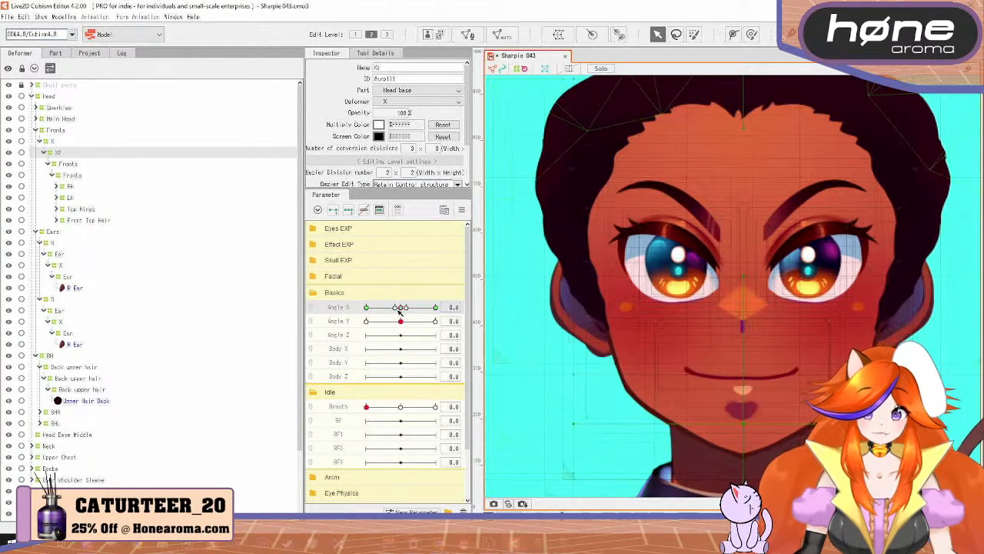
drag(399, 310, 397, 309)
click(469, 308)
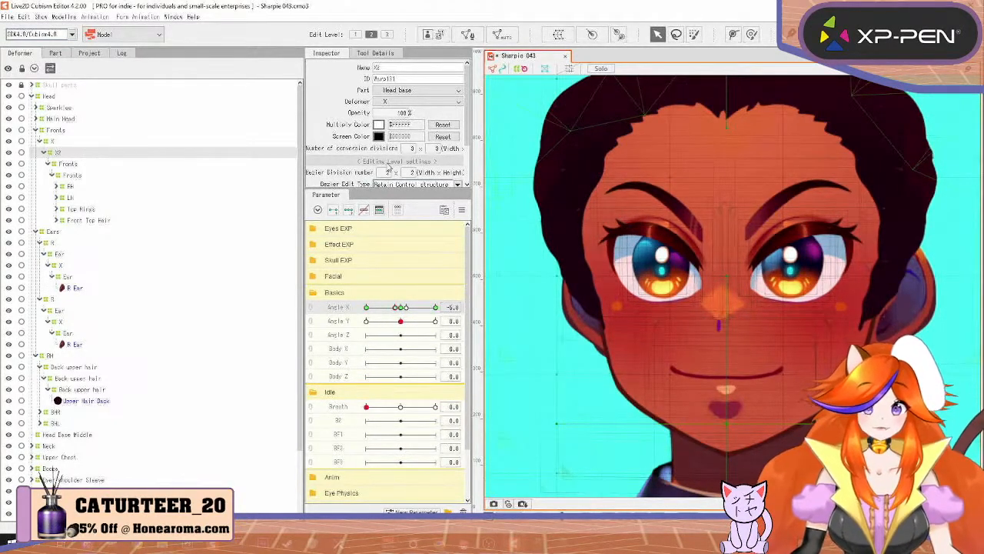
scroll(734, 249, down, 5)
scroll(735, 249, up, 2)
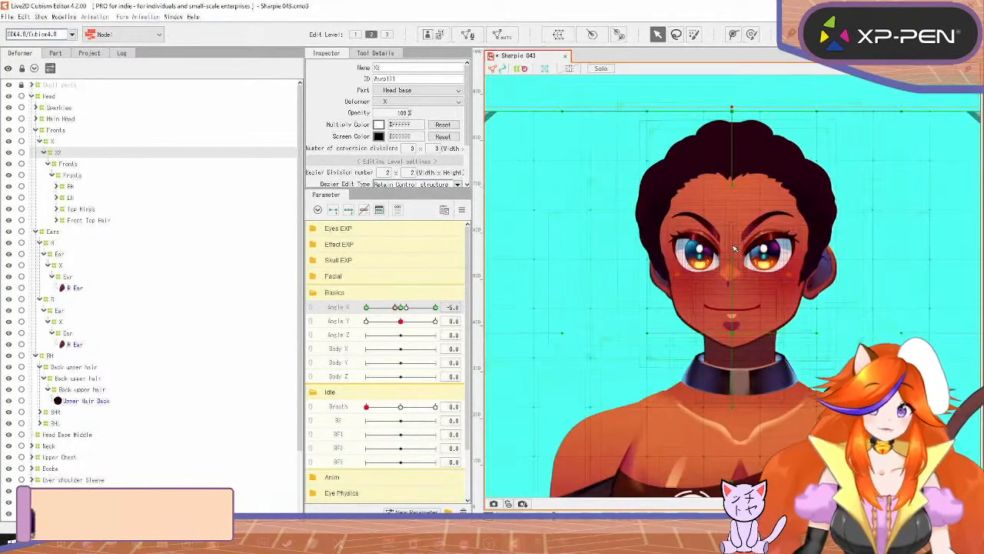
click(75, 164)
click(71, 176)
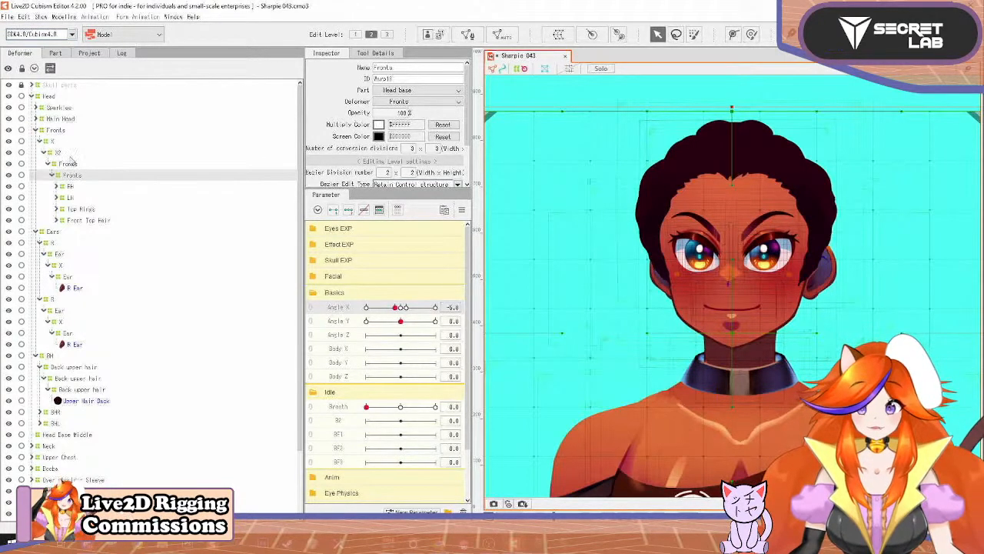
click(68, 153)
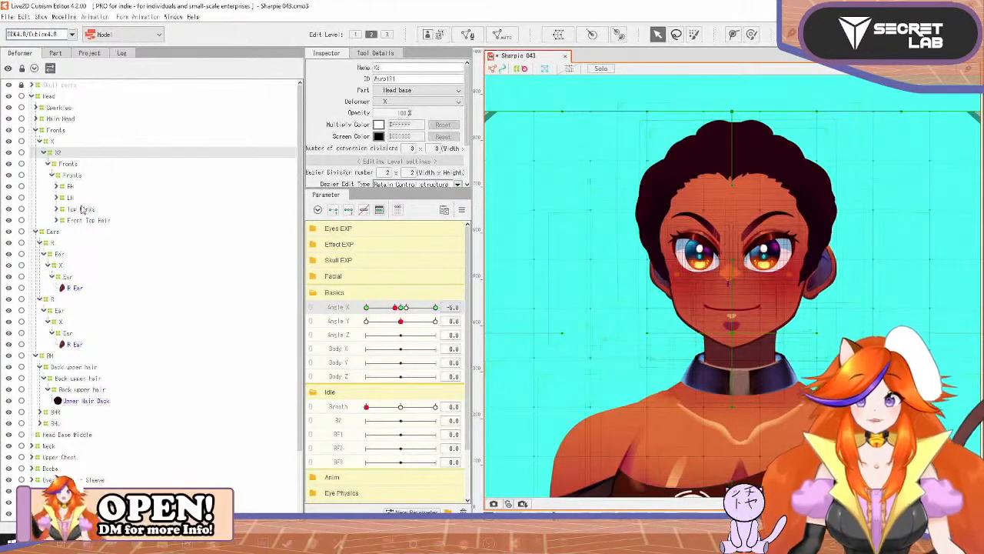
key(ctrl+z)
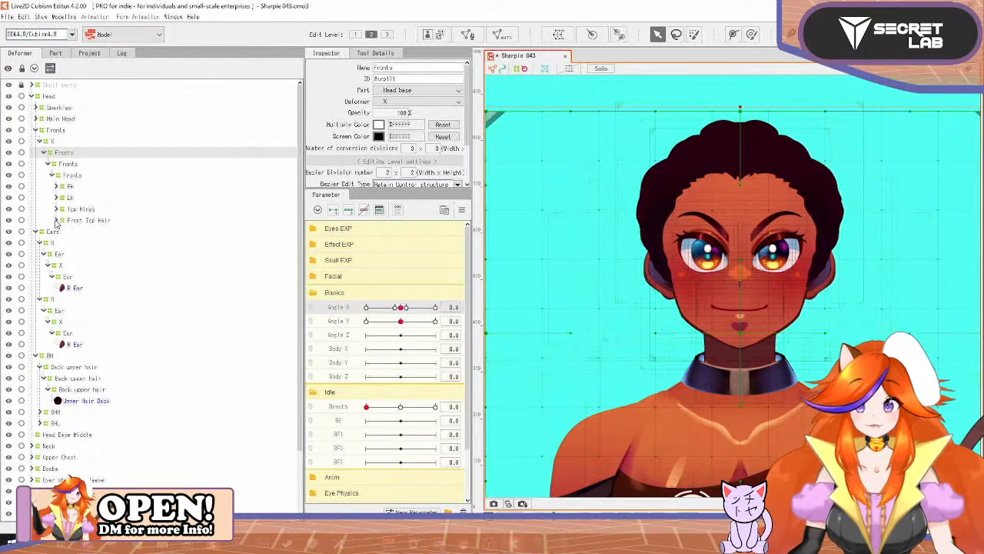
Step: Expand the Front Top Hair hierarchy and rename the Front Top Hair deformer directly under X as X2
click(56, 220)
click(62, 234)
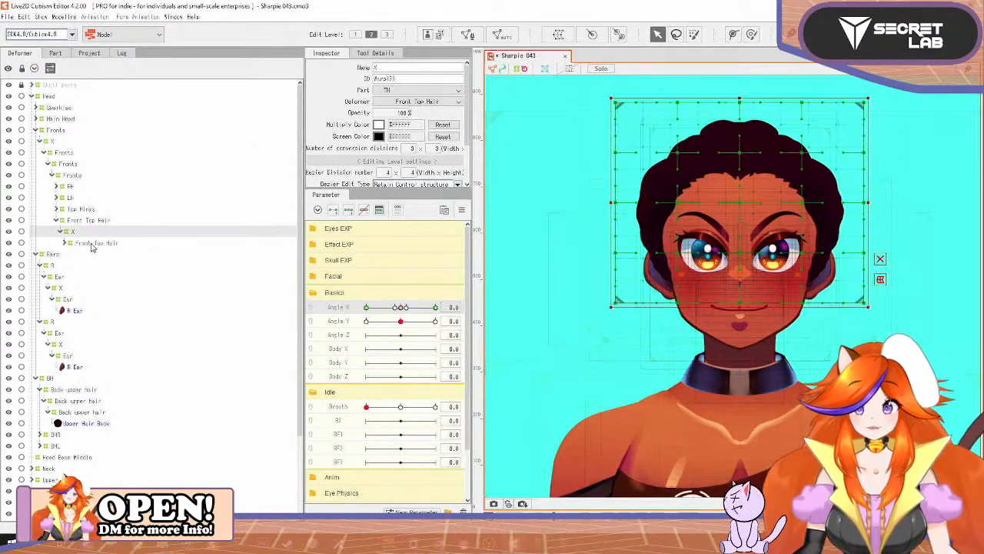
click(61, 232)
click(51, 244)
click(64, 243)
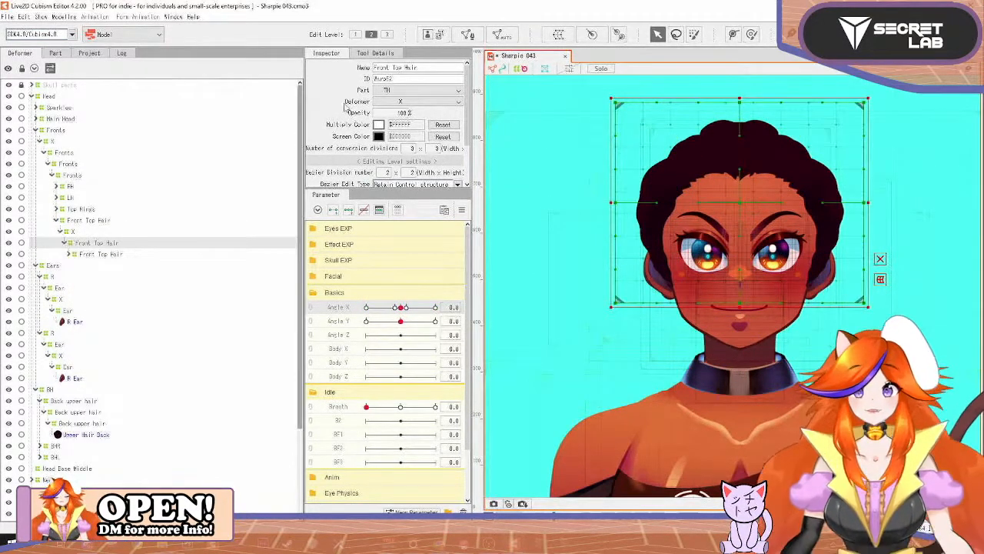
triple_click(418, 67)
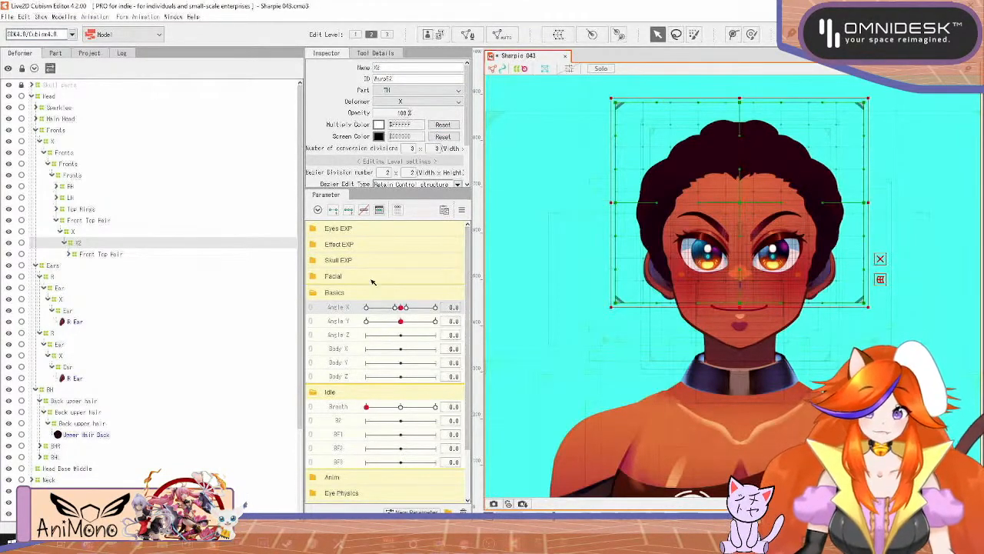
Step: Add Angle X keys to the X2 deformer at -30, -5, 0 and 30, removing the trial key at -5.1
mouse_move(402, 308)
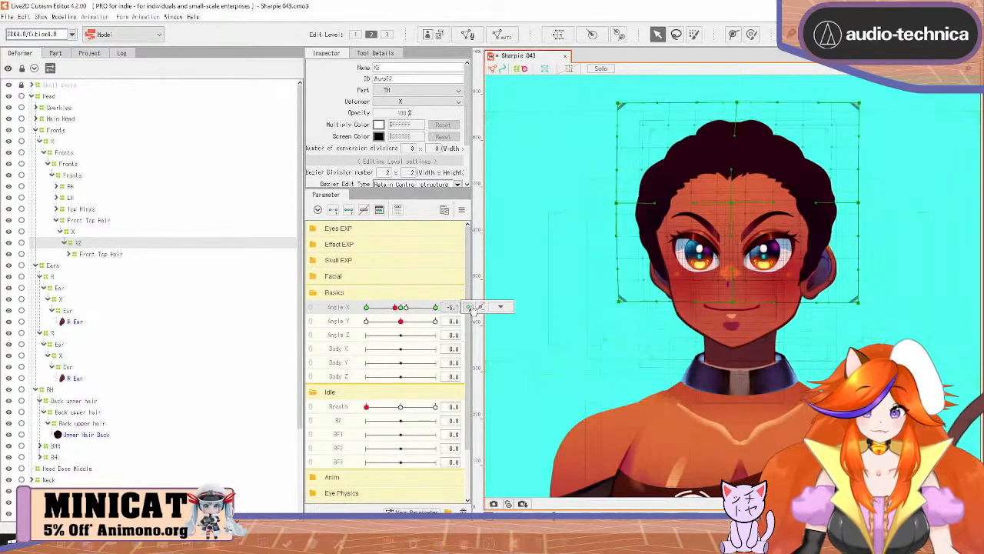
click(471, 308)
scroll(705, 239, up, 5)
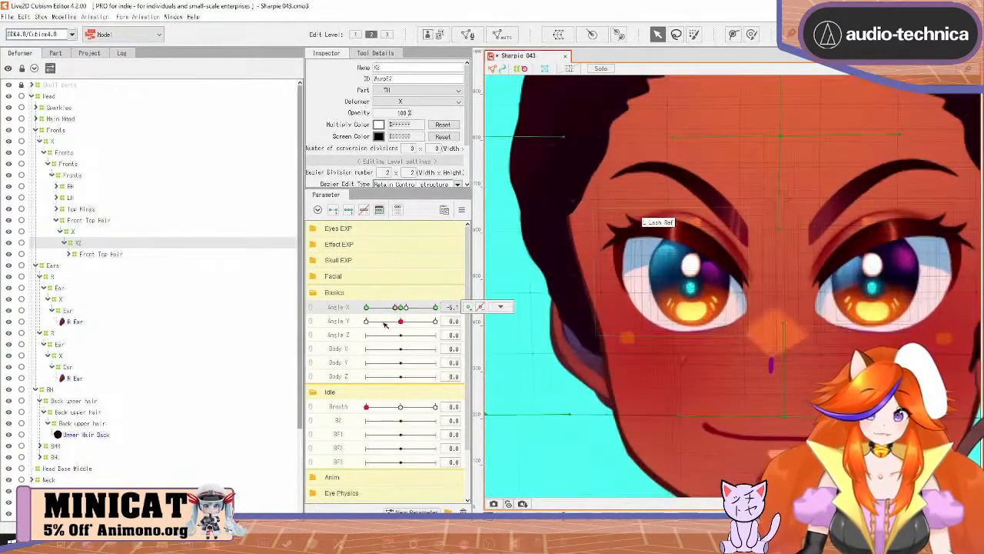
click(451, 307)
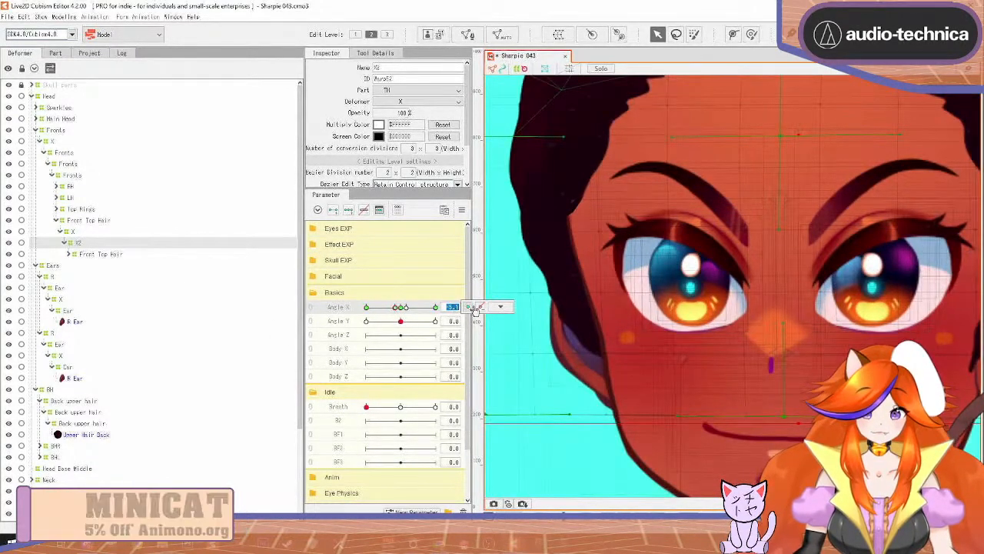
click(395, 307)
click(395, 308)
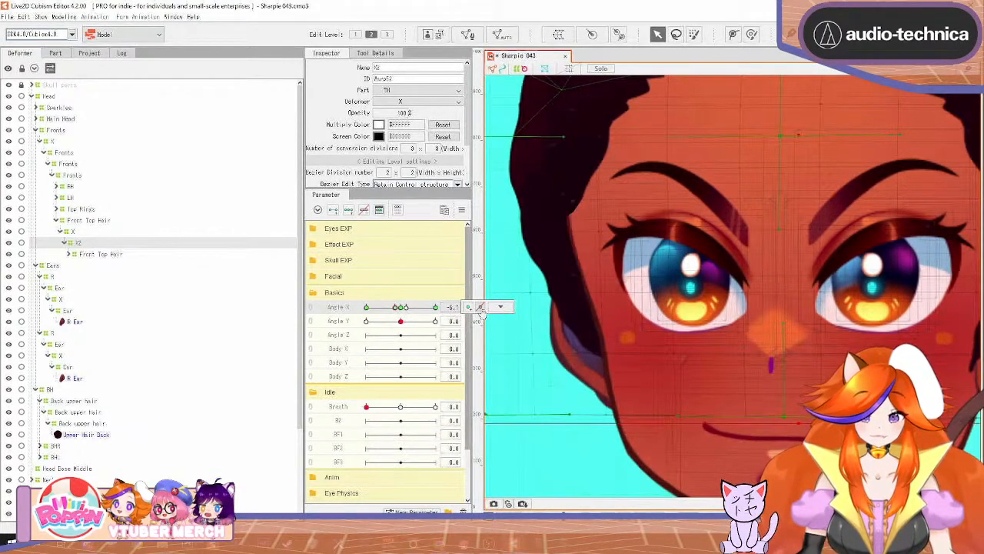
click(451, 307)
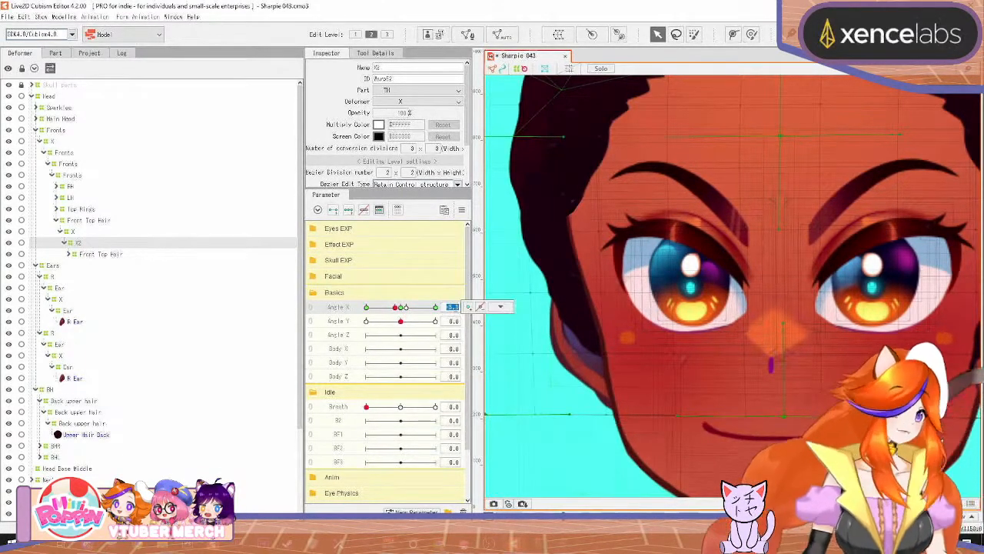
text(-5)
key(Return)
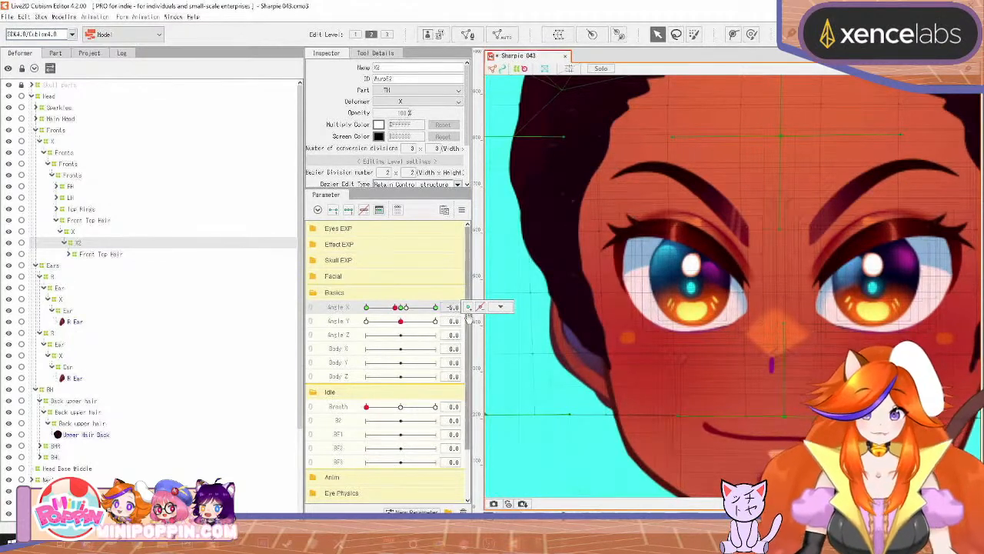
click(469, 309)
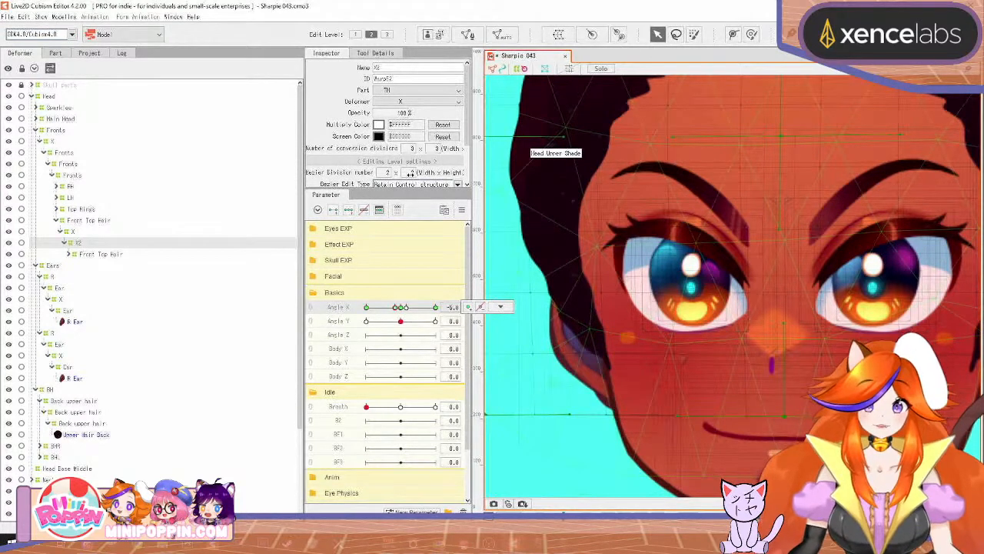
Step: Set the Bezier division number of the X2 deformer to 4 wide by 6 high
text(4)
key(Return)
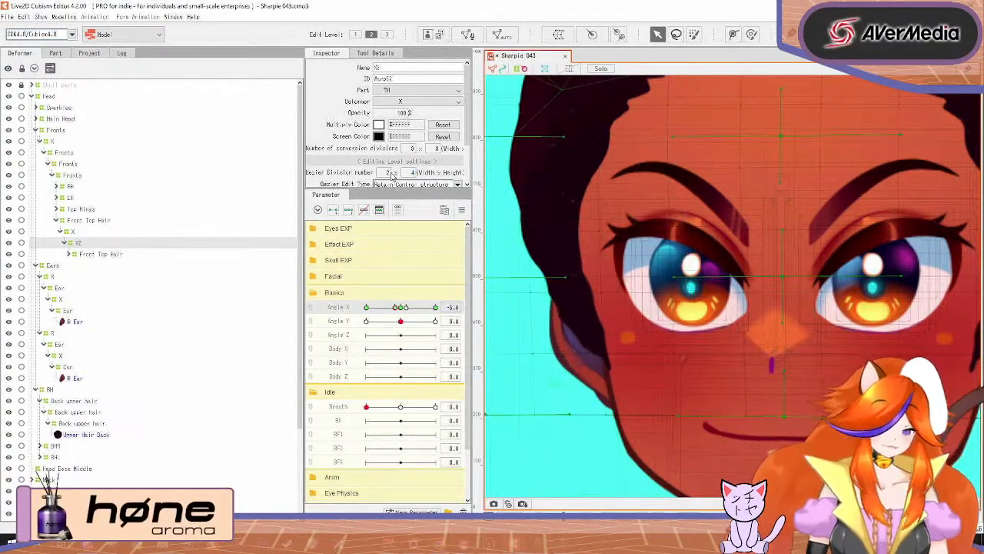
text(4)
key(Return)
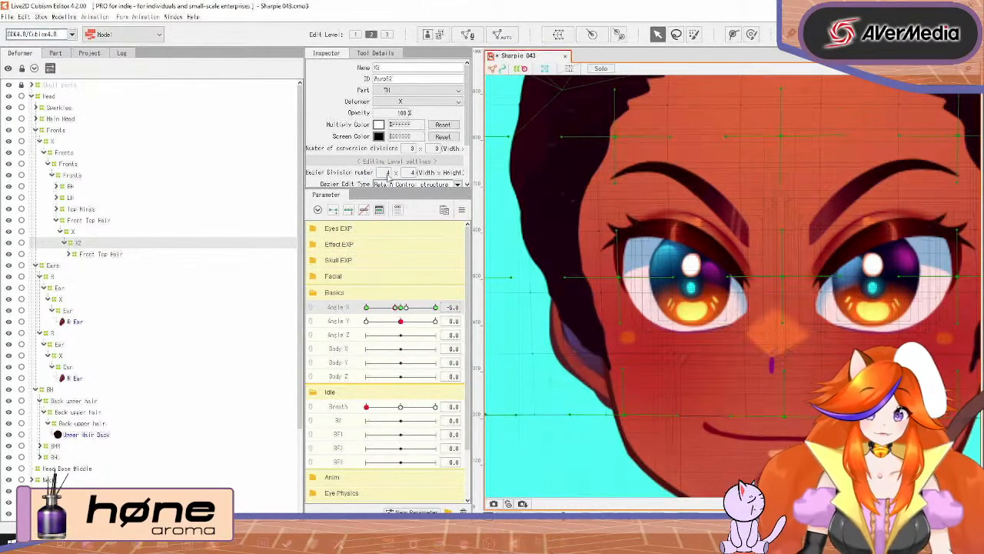
text(5)
key(Return)
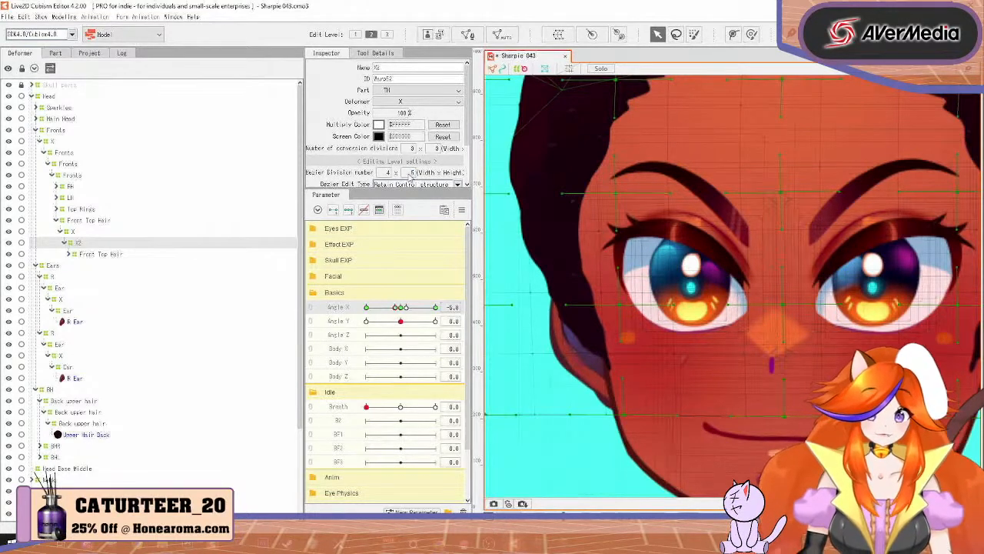
text(6)
key(Return)
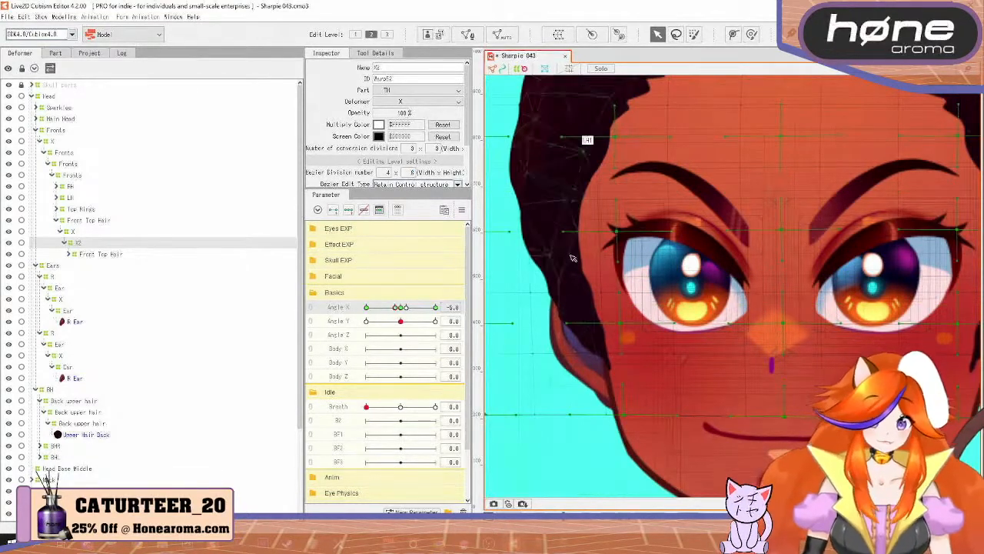
Step: Pull X2's left-side control points outward at Angle X -5 to reshape the left sideburn, and return Angle X to 0
mouse_move(564, 233)
mouse_down()
mouse_move(504, 231)
mouse_move(553, 226)
mouse_up()
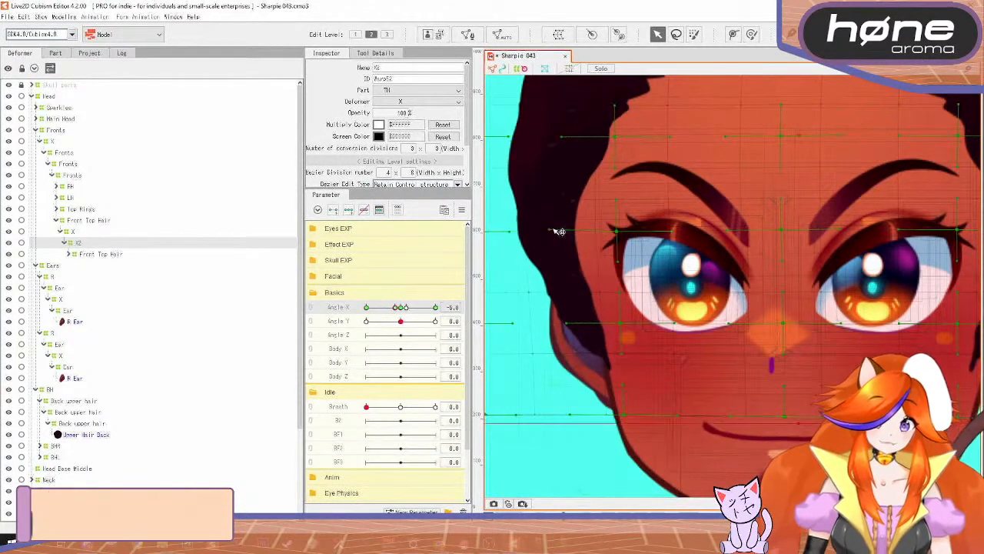
drag(618, 231, 677, 241)
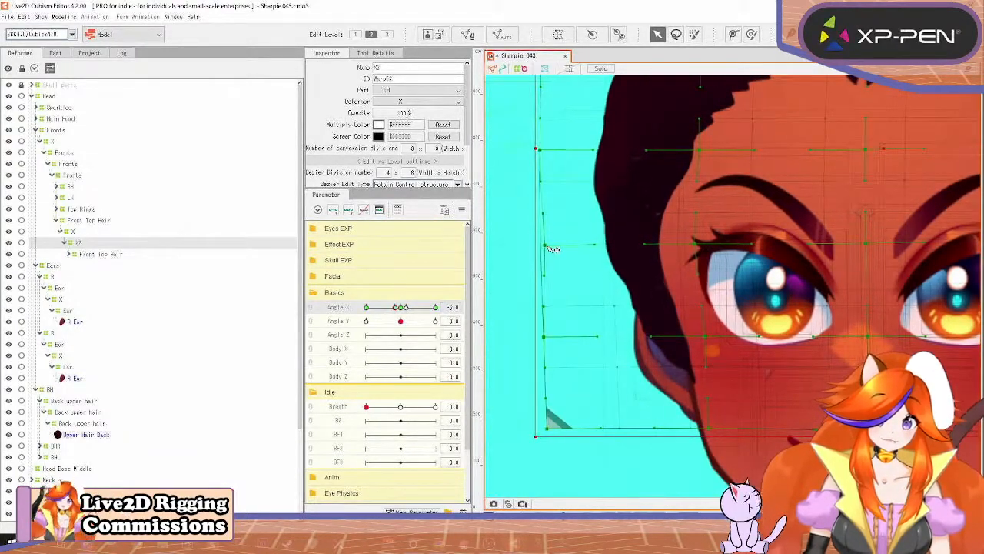
mouse_move(400, 307)
mouse_down()
mouse_move(369, 305)
mouse_move(397, 310)
mouse_up()
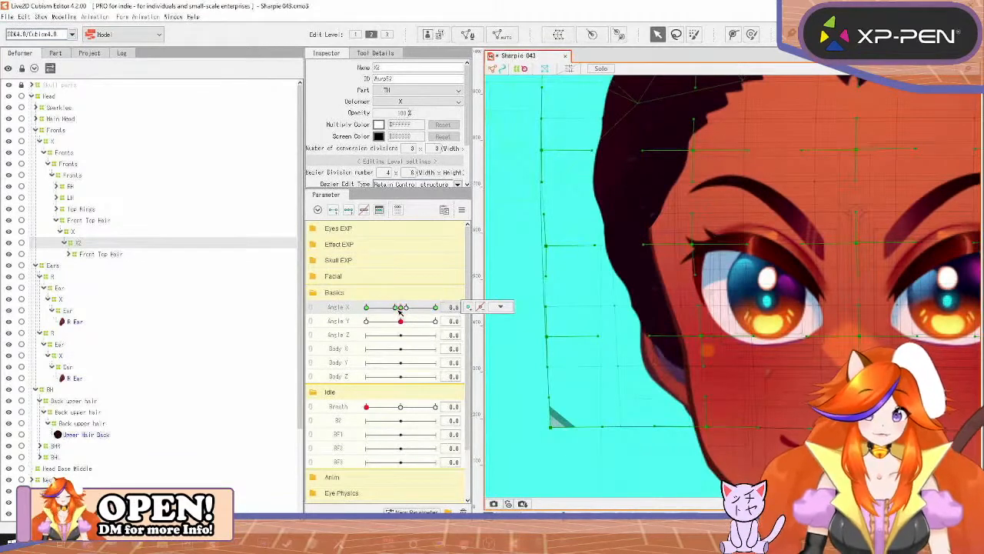
Step: Select Upper Hair Front, try pulling down a vertex on the lower edge of its left end, and undo the move
click(632, 126)
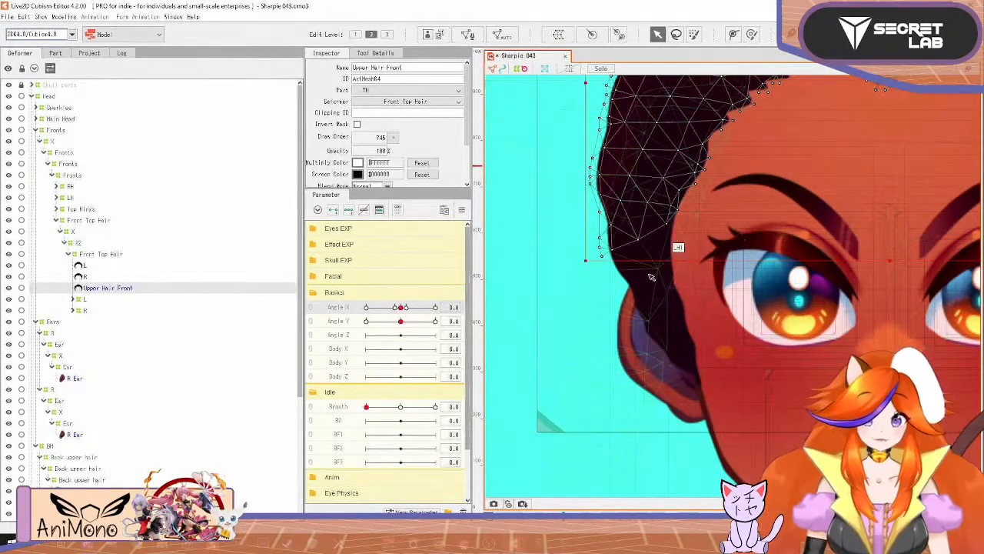
scroll(650, 277, up, 3)
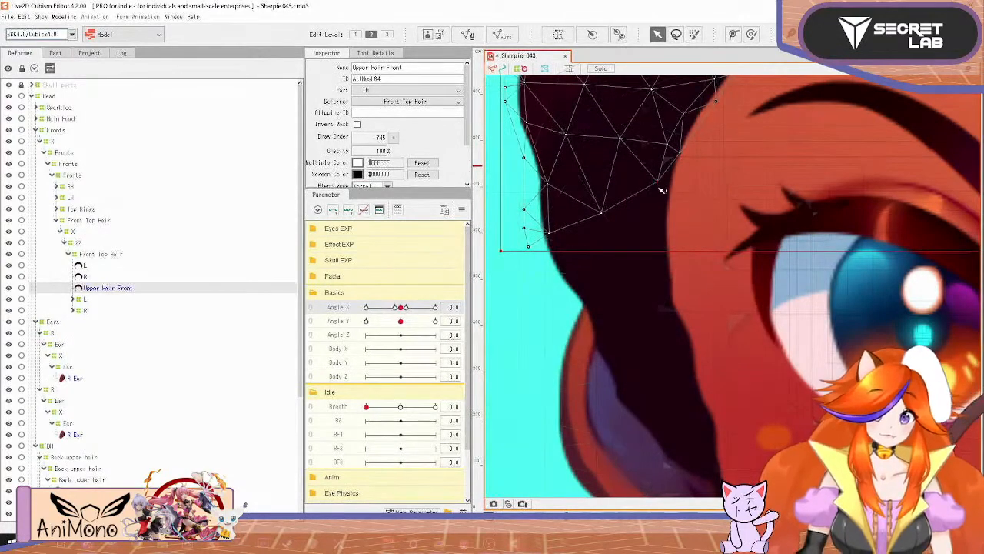
drag(661, 190, 670, 216)
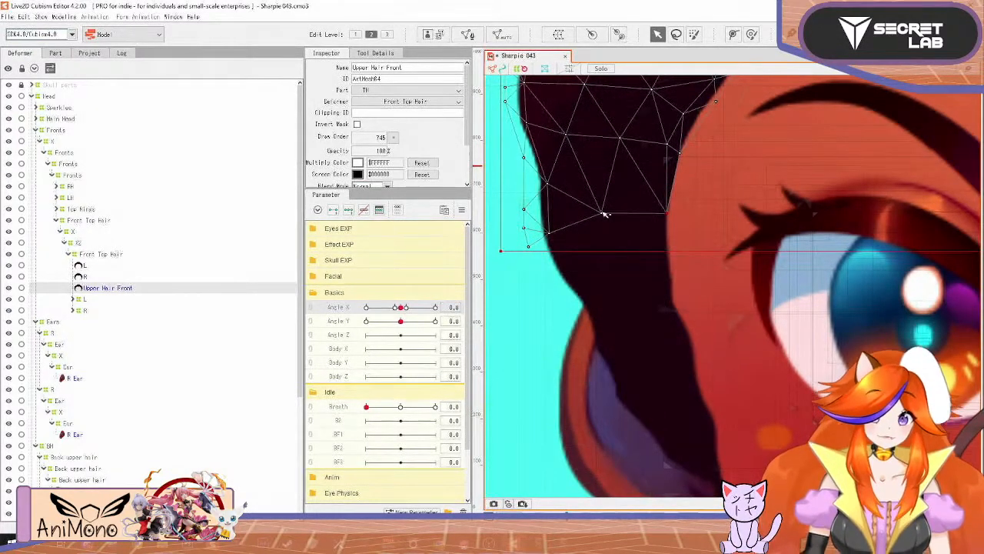
key(ctrl+z)
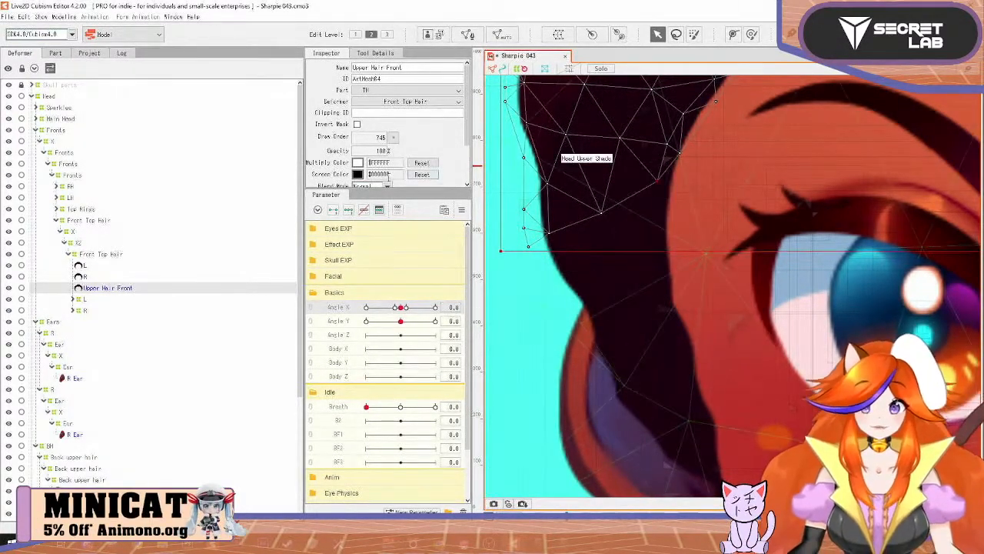
Step: Open the Upper Hair Front mesh for editing and, with Mirror Edit on, add vertices outlining an extension below the hair's left end
click(376, 53)
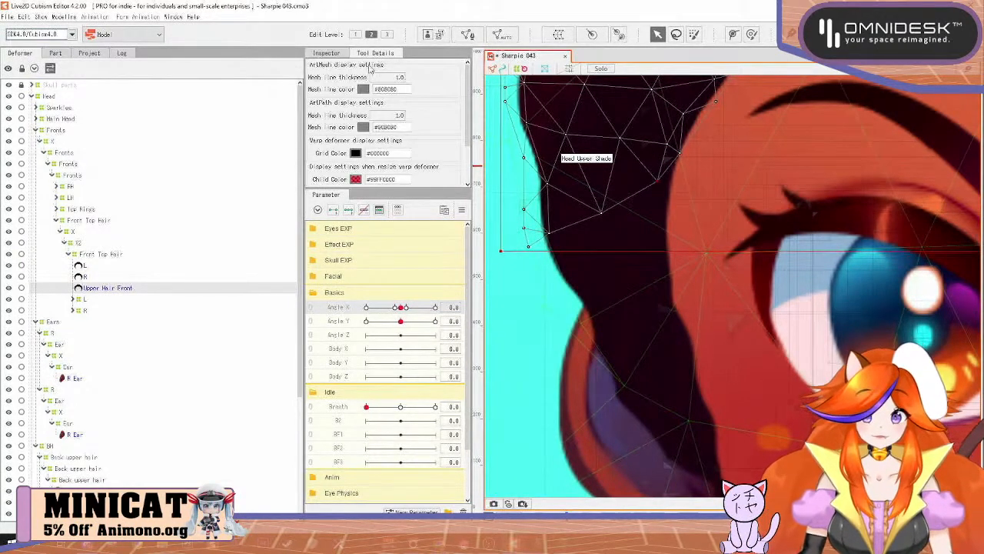
click(468, 34)
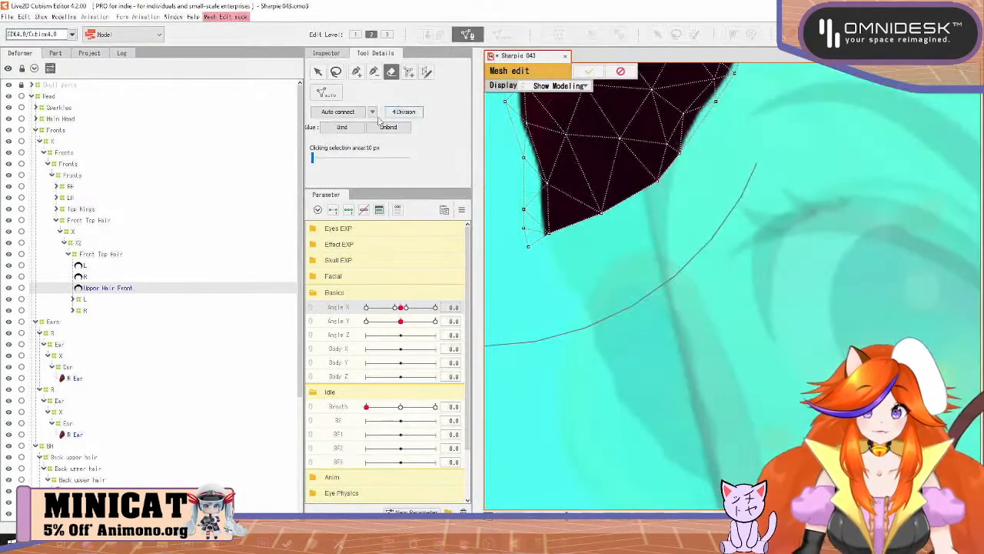
click(358, 72)
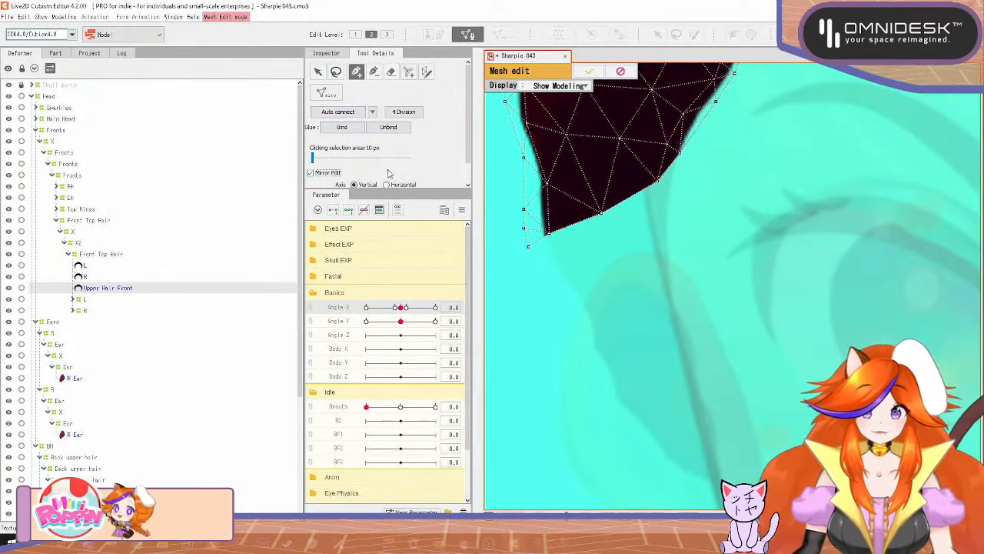
scroll(703, 192, down, 2)
scroll(721, 204, up, 2)
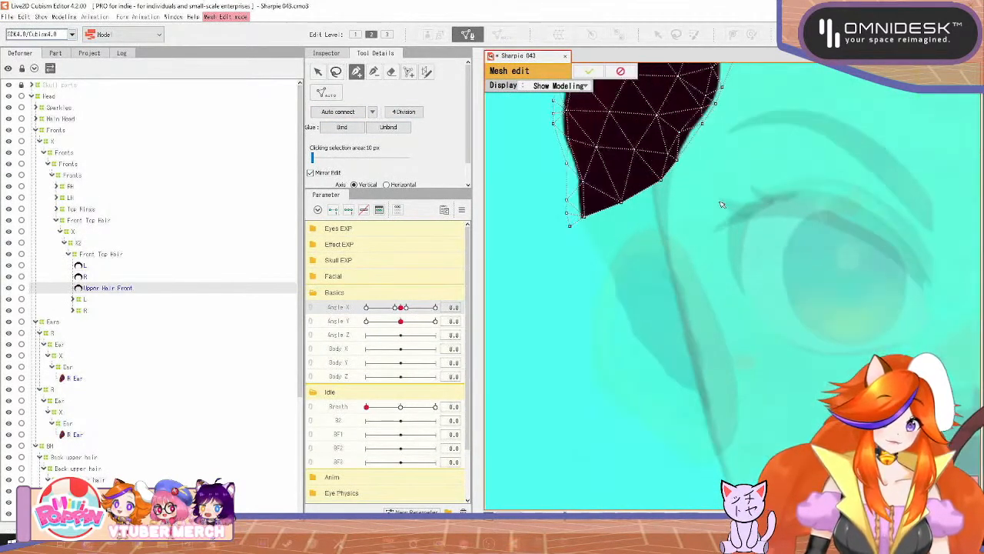
click(661, 143)
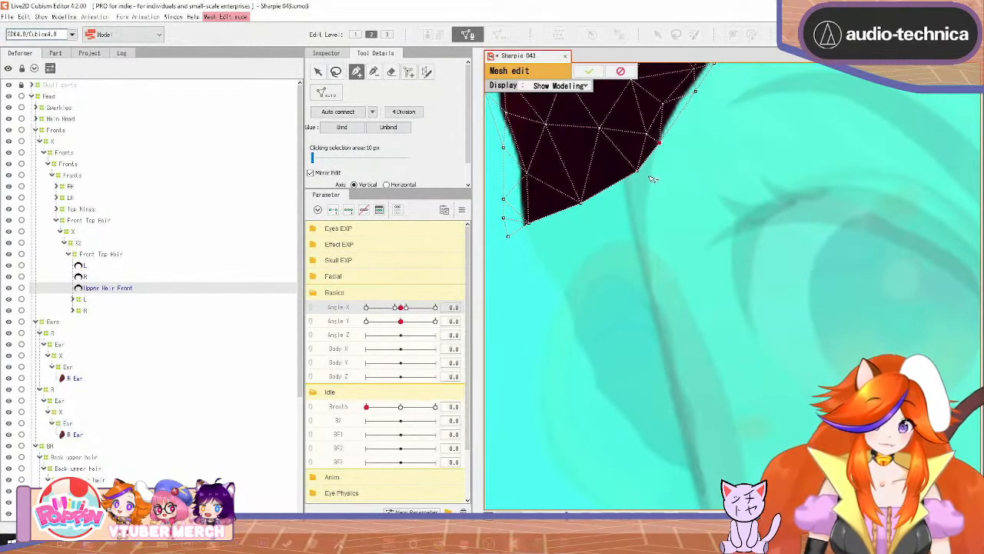
click(633, 205)
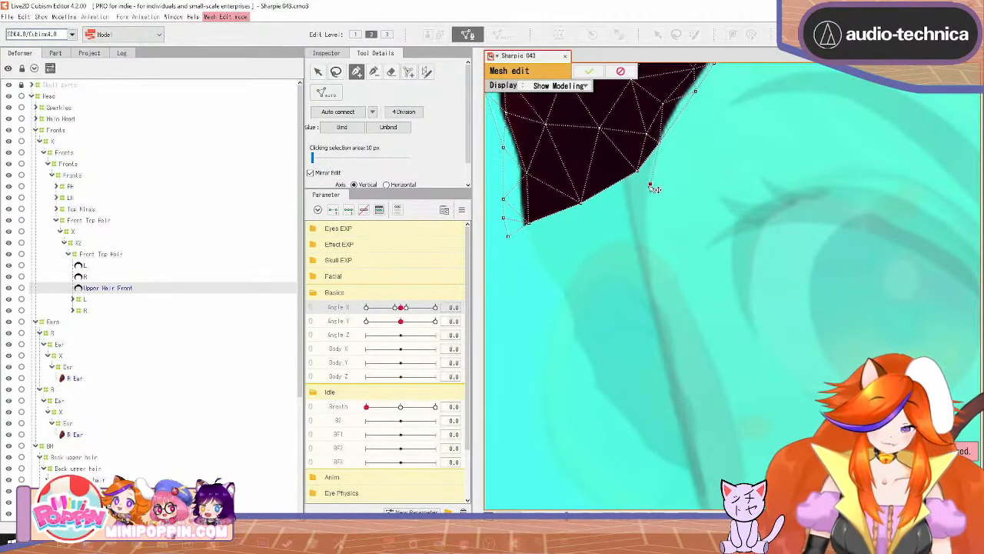
click(651, 184)
click(647, 215)
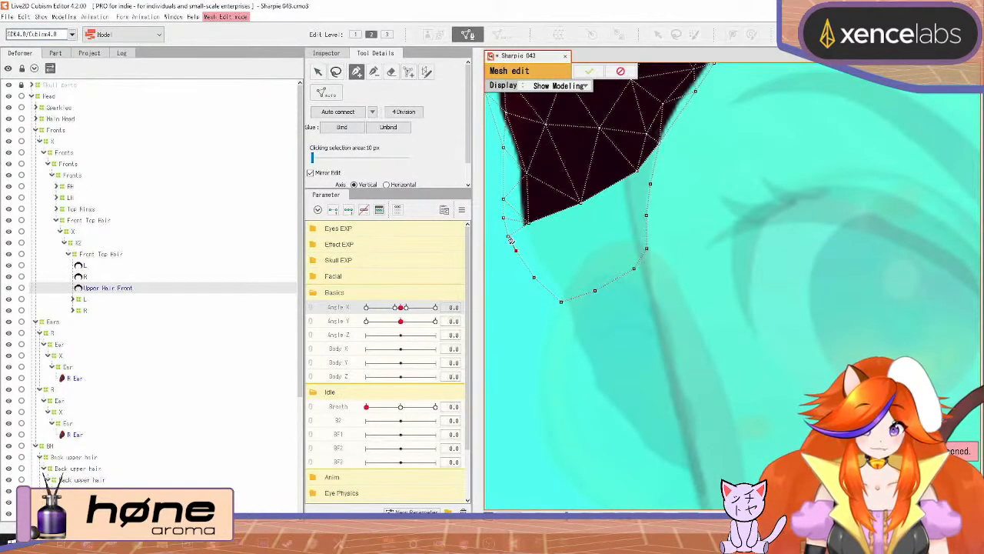
Step: Compare the mirrored outline on the right side, try Center of Selected Vertices as the mirror axis, and turn off Mirror Edit
drag(511, 239, 803, 269)
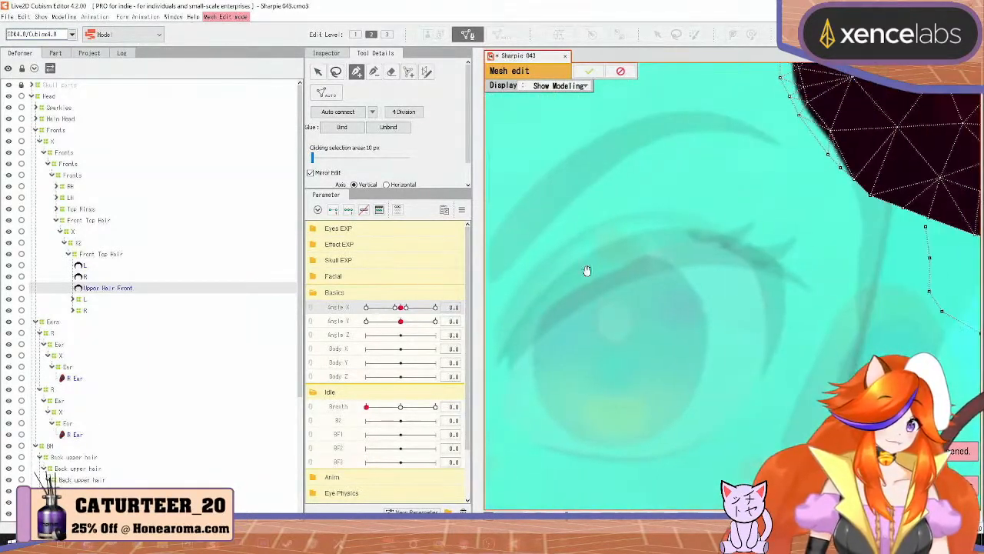
drag(869, 275, 975, 184)
scroll(754, 289, down, 3)
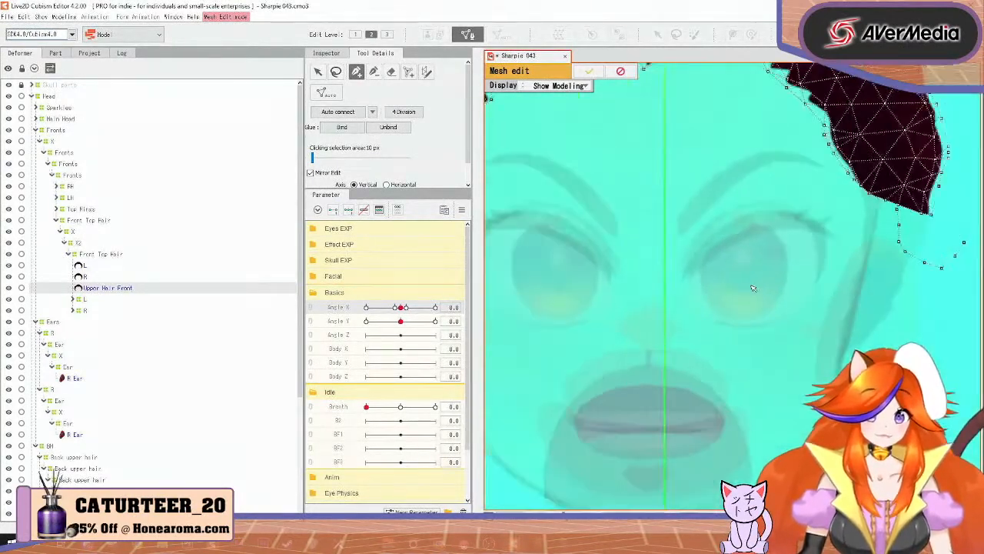
scroll(753, 288, down, 2)
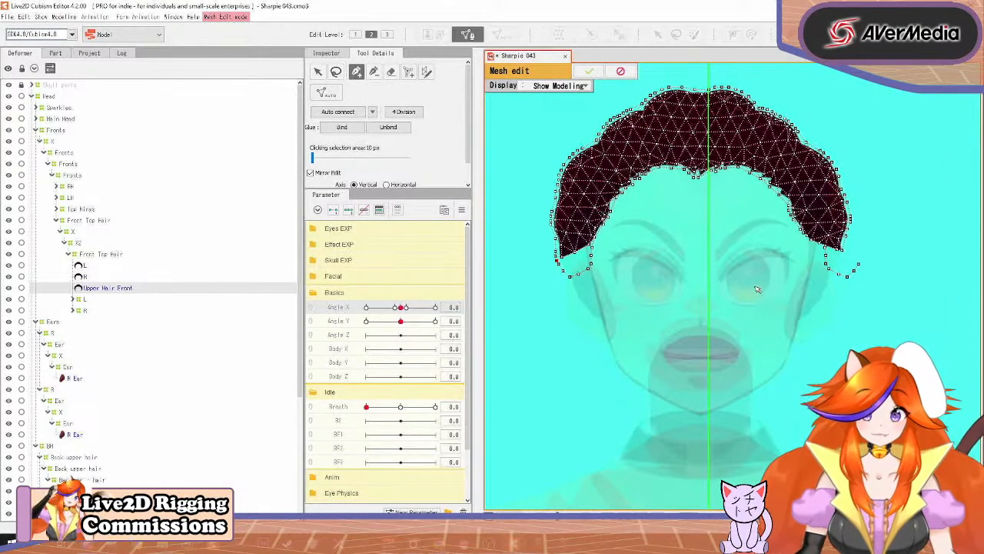
scroll(399, 156, down, 1)
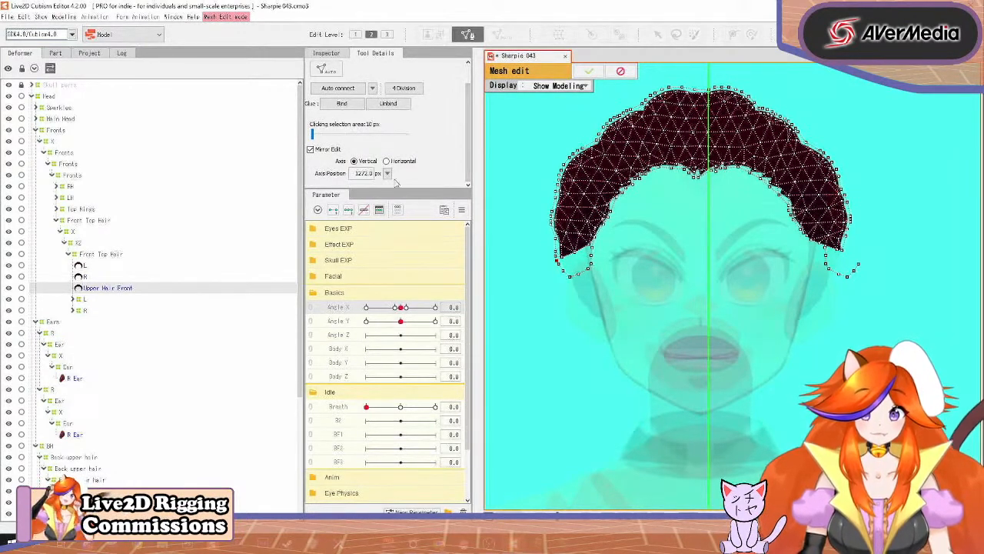
click(388, 173)
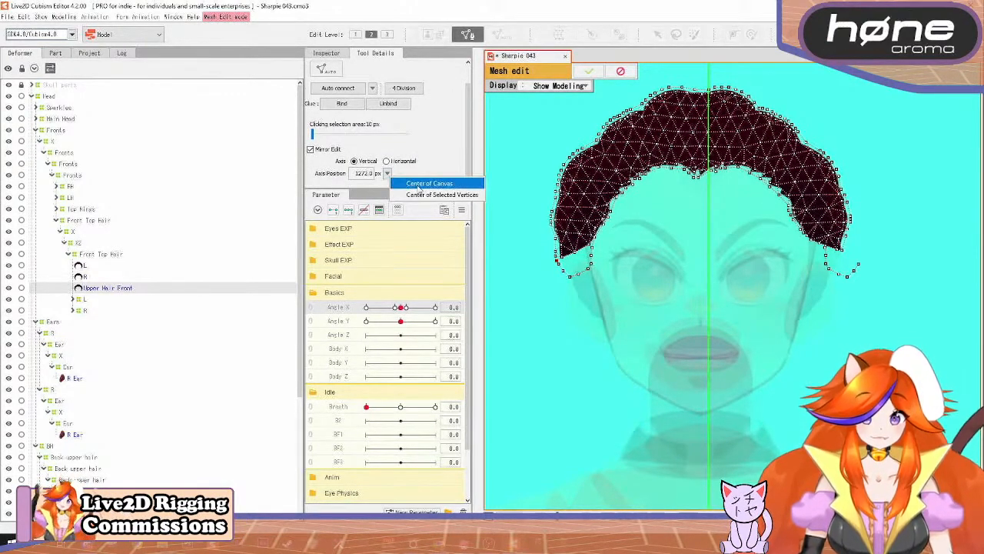
click(417, 190)
click(389, 174)
click(403, 195)
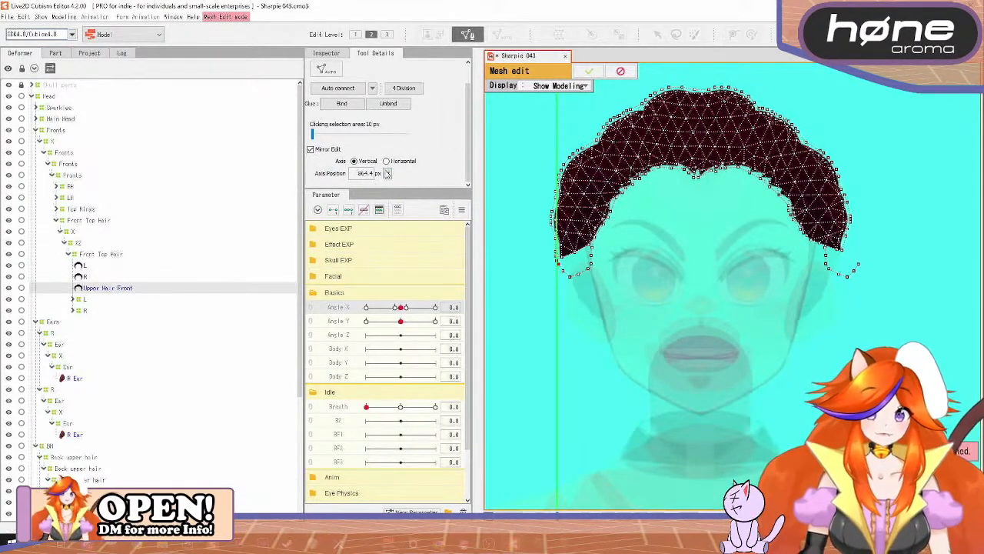
click(310, 150)
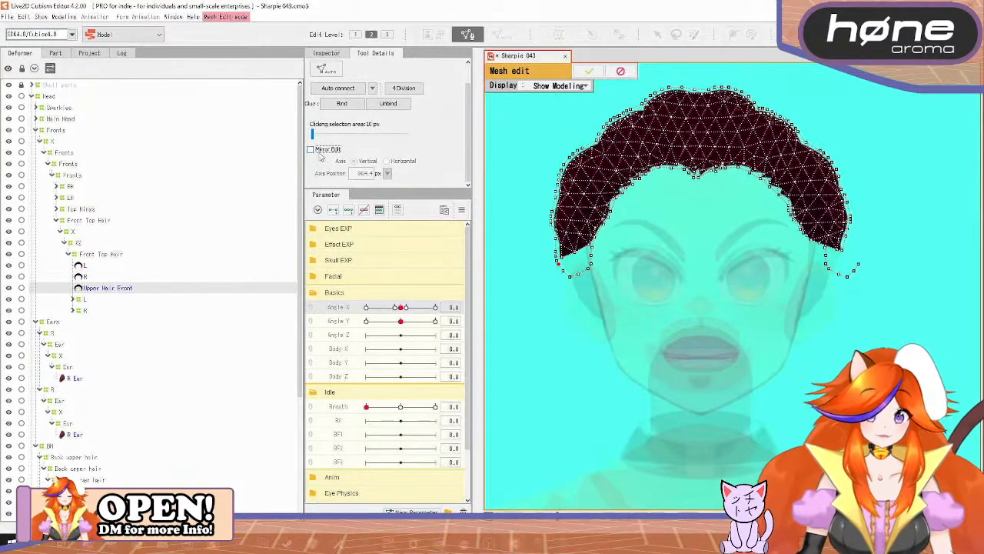
Step: Add two rows of vertices inside the left sideburn outline and auto-connect the mesh
scroll(554, 292, up, 5)
drag(545, 305, 672, 220)
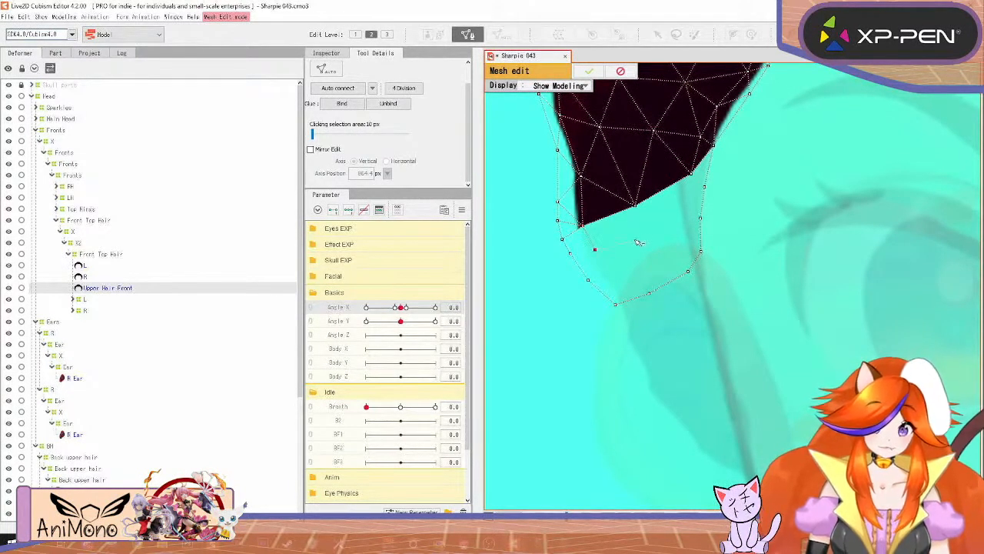
click(682, 240)
click(659, 258)
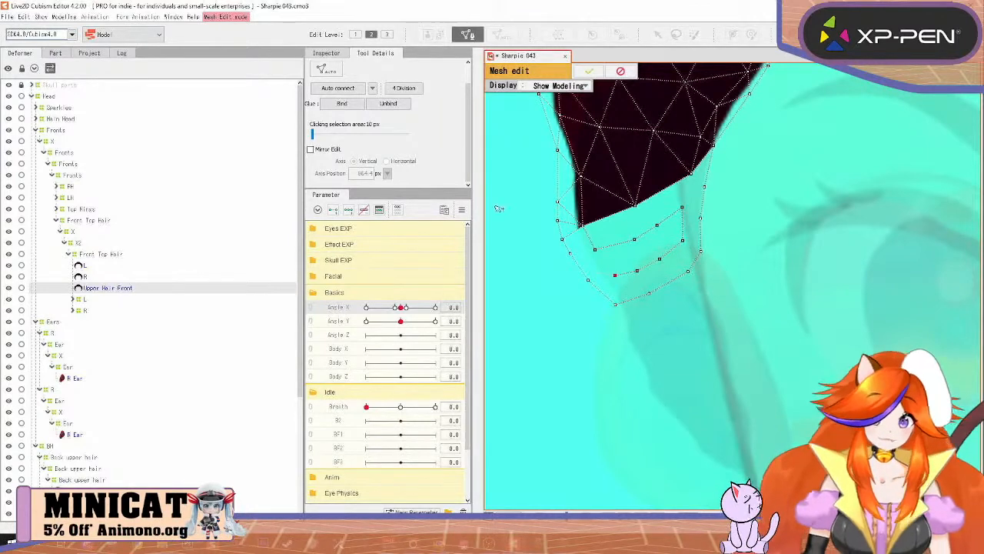
click(339, 88)
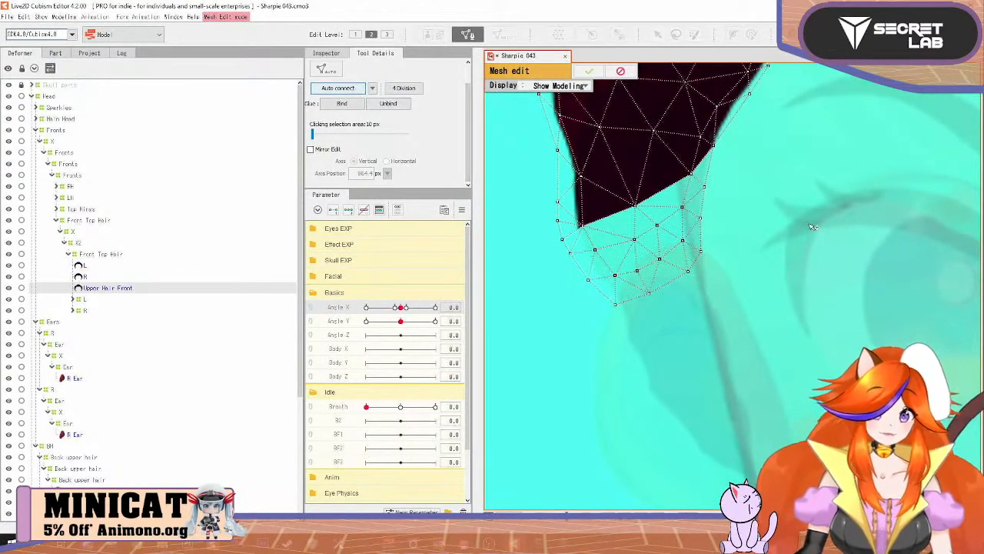
Step: Erase the misplaced mirrored vertices below the right end of the Upper Hair Front mesh
drag(881, 237, 482, 319)
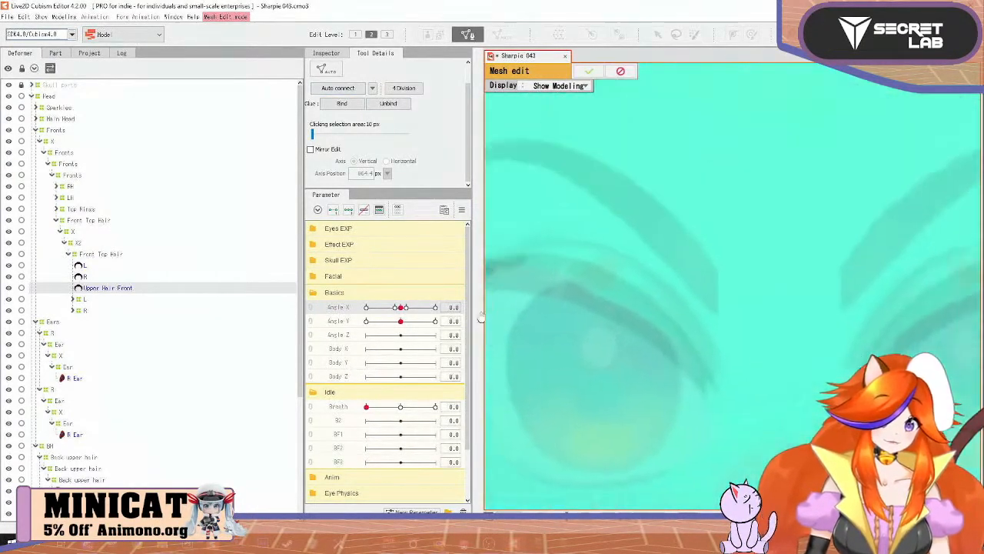
drag(815, 245, 507, 281)
drag(923, 230, 599, 229)
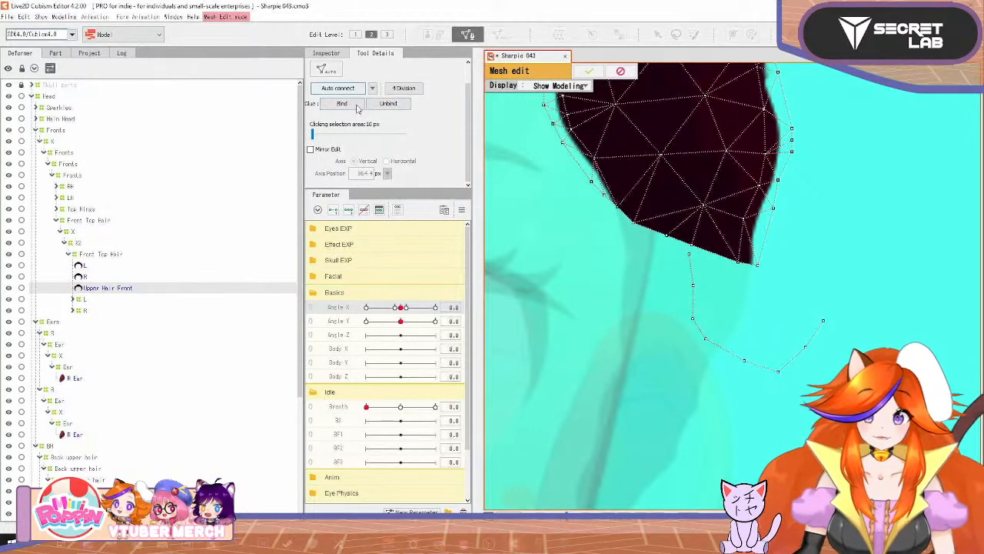
scroll(363, 107, up, 1)
click(390, 72)
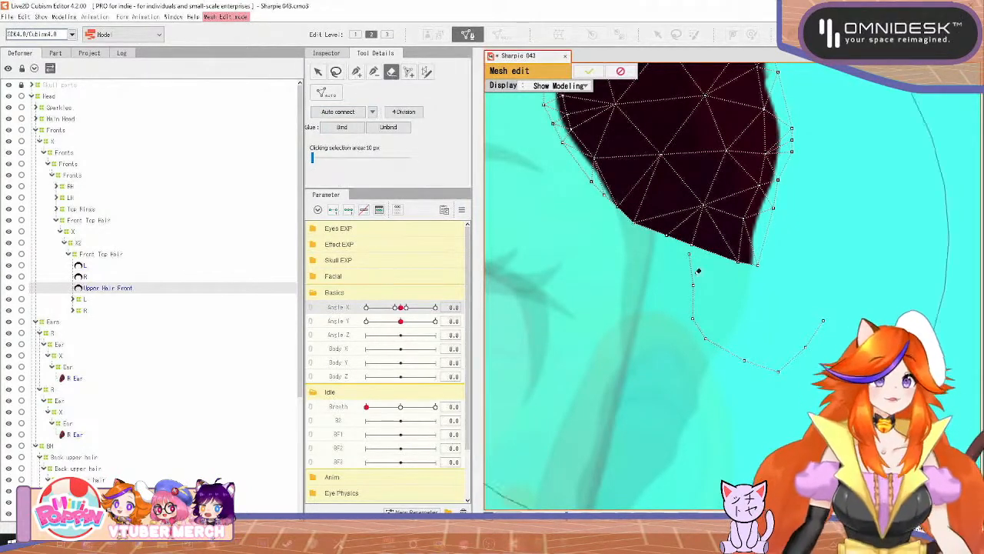
Step: Add connected vertices outlining an extension below the right end of the Upper Hair Front mesh, joining its existing border
click(358, 72)
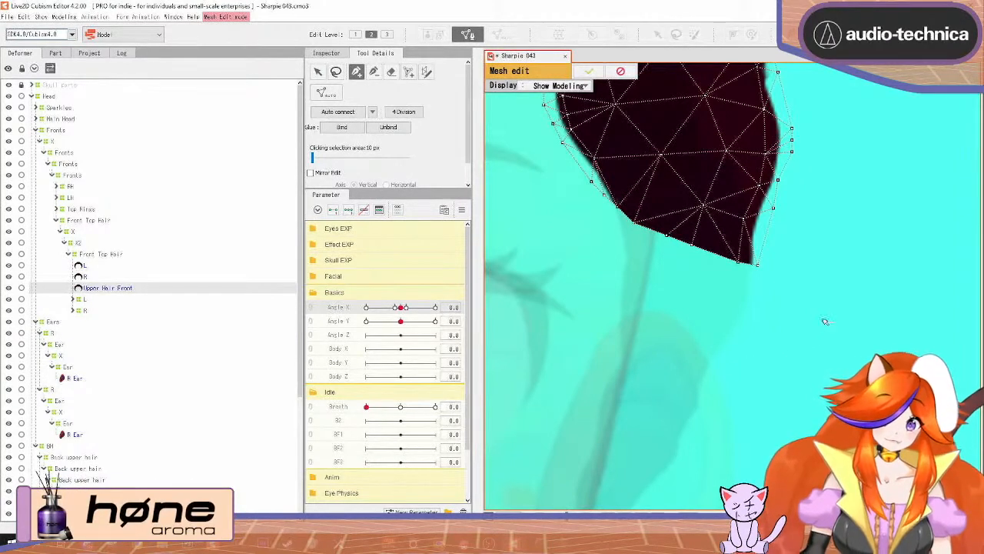
click(618, 227)
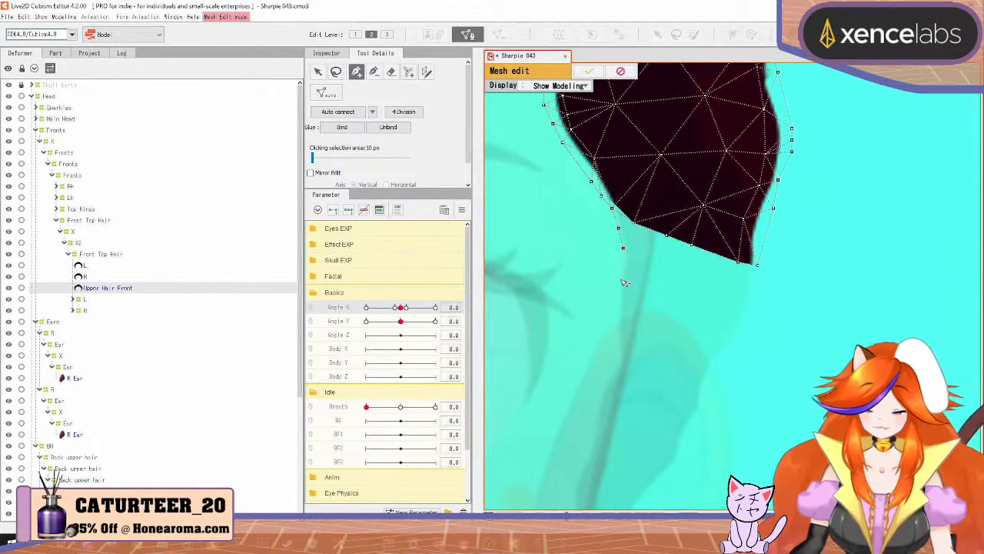
click(627, 271)
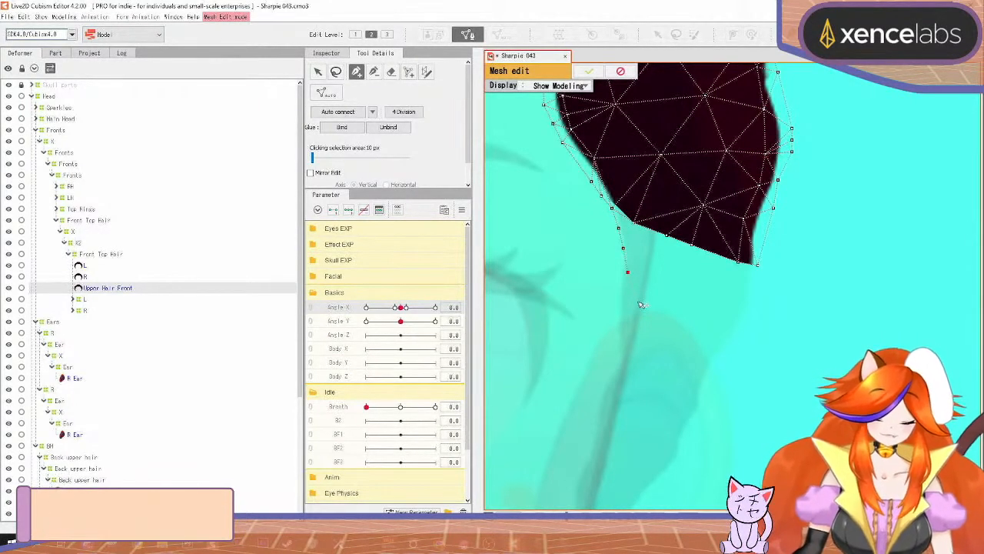
click(643, 305)
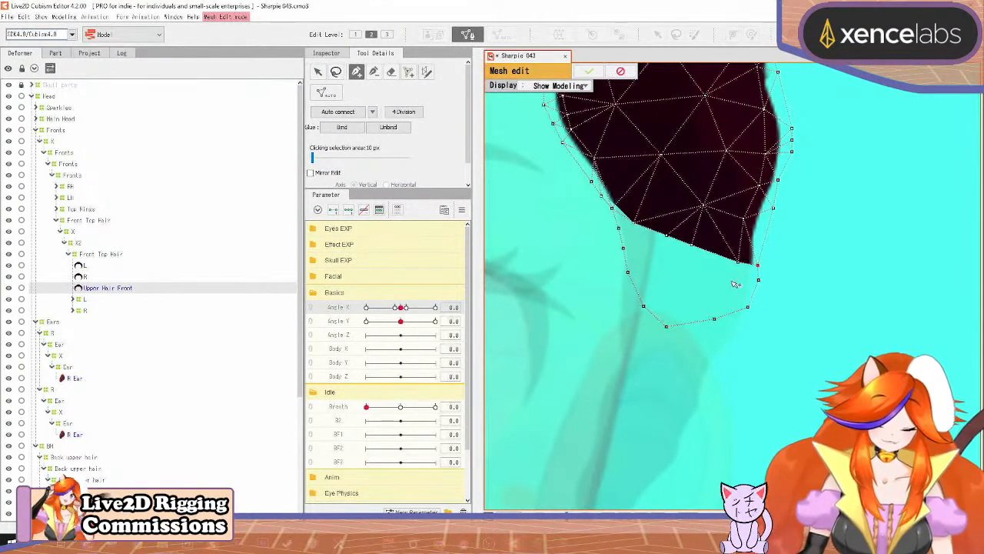
Step: Add a lower row of vertices inside the extension at the right end of the Upper Hair Front mesh, auto-connect, and apply the mesh edit
click(655, 294)
click(676, 293)
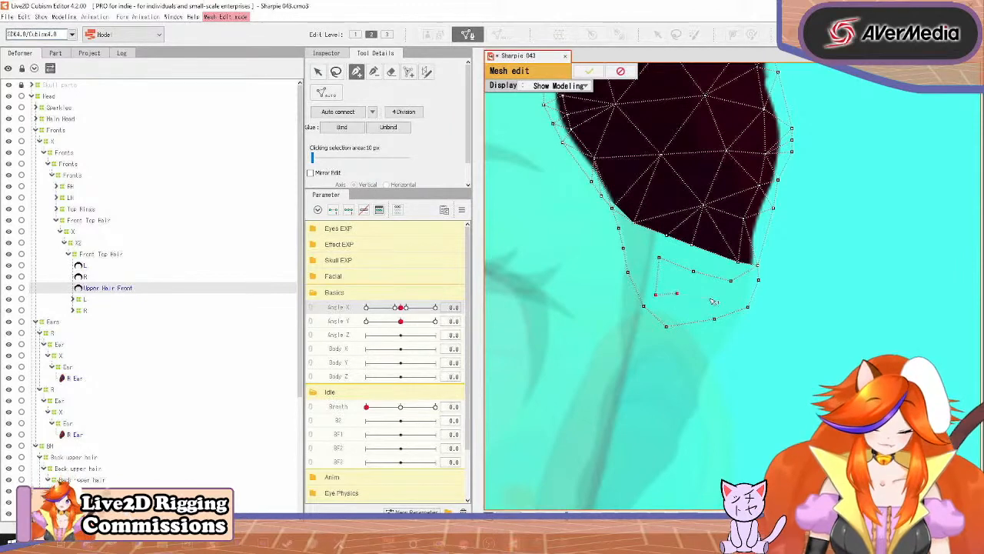
click(728, 298)
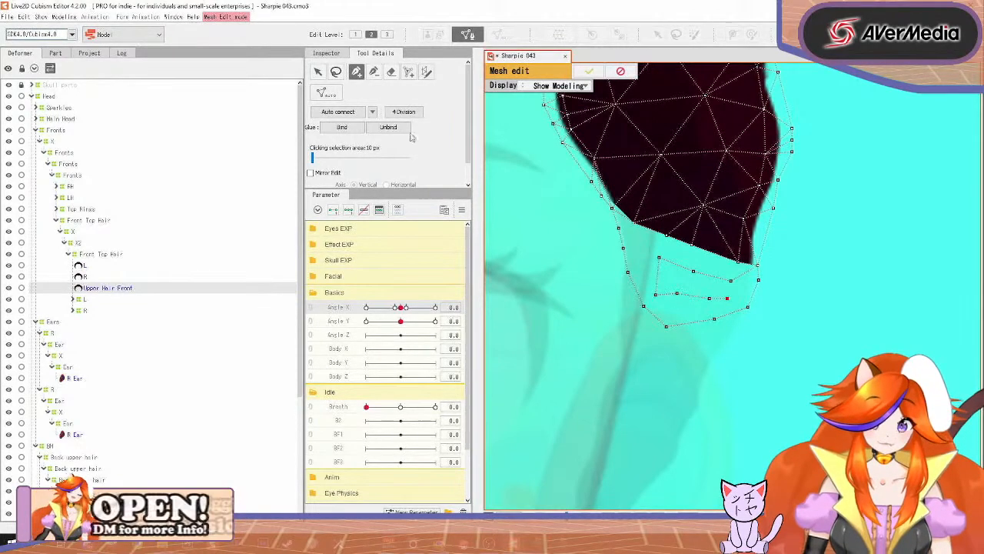
click(346, 113)
click(589, 71)
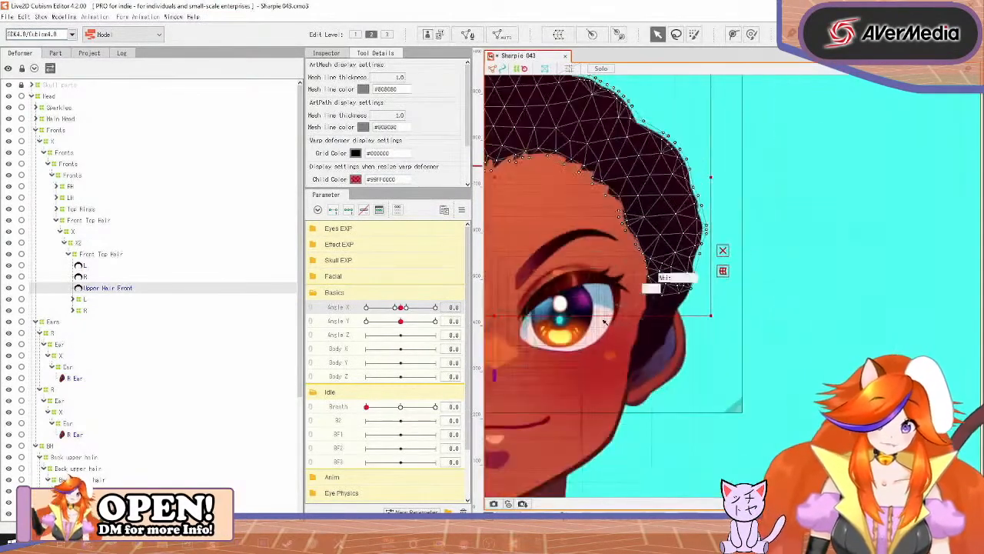
Step: Set Angle X to -30 and select the X warp deformer under Front Top Hair for correcting the far sideburn
drag(589, 325, 784, 267)
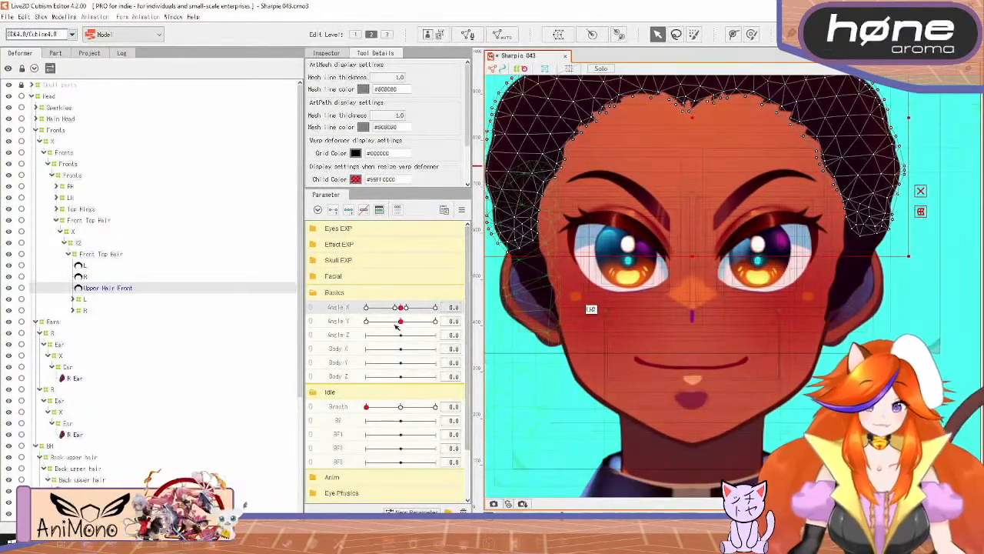
drag(401, 307, 359, 327)
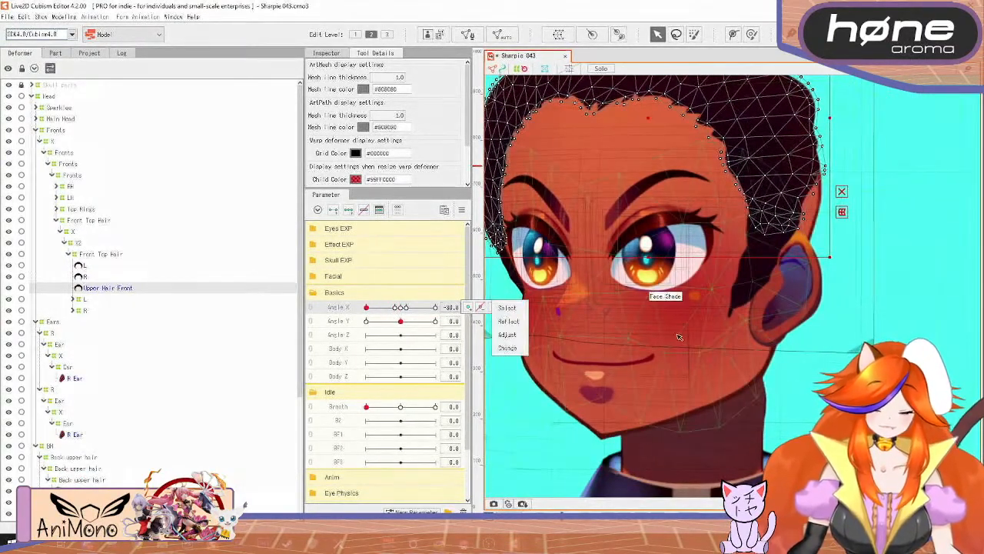
scroll(680, 336, up, 3)
drag(510, 243, 846, 312)
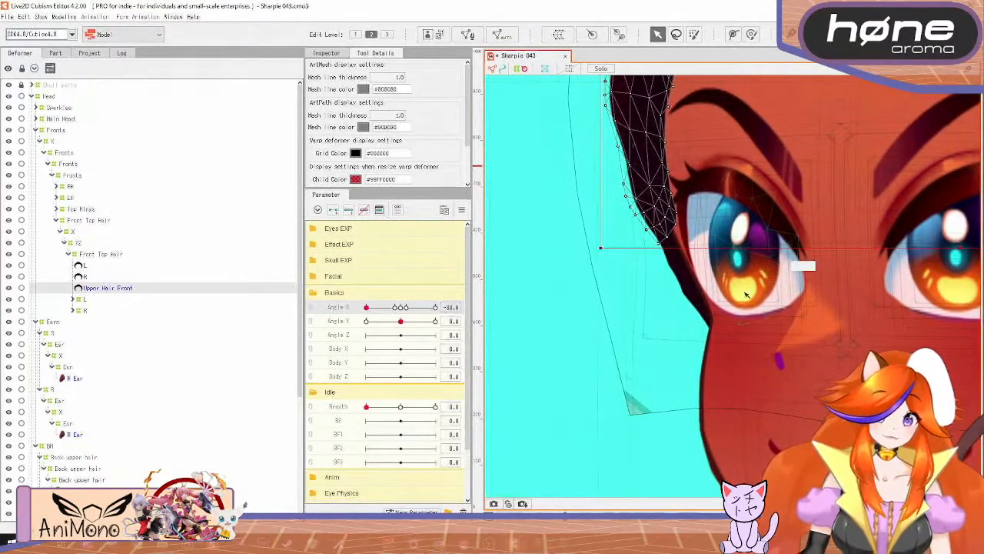
click(80, 243)
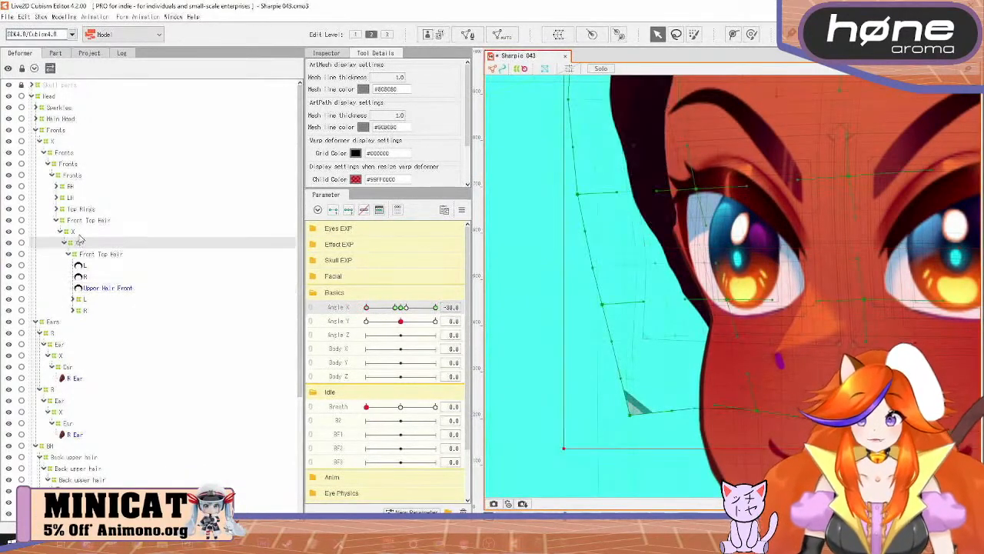
click(77, 231)
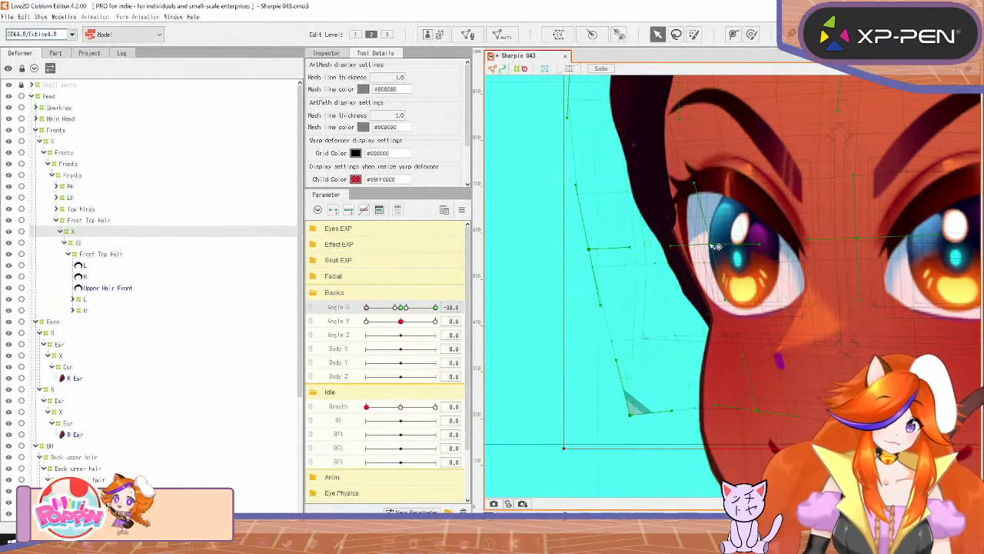
drag(704, 245, 693, 245)
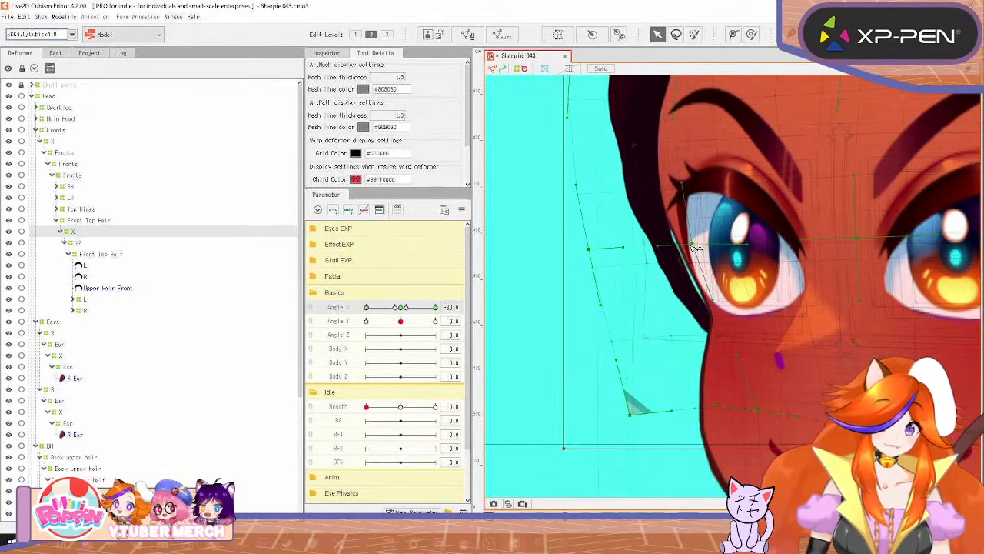
key(ctrl+z)
key(ctrl+z)
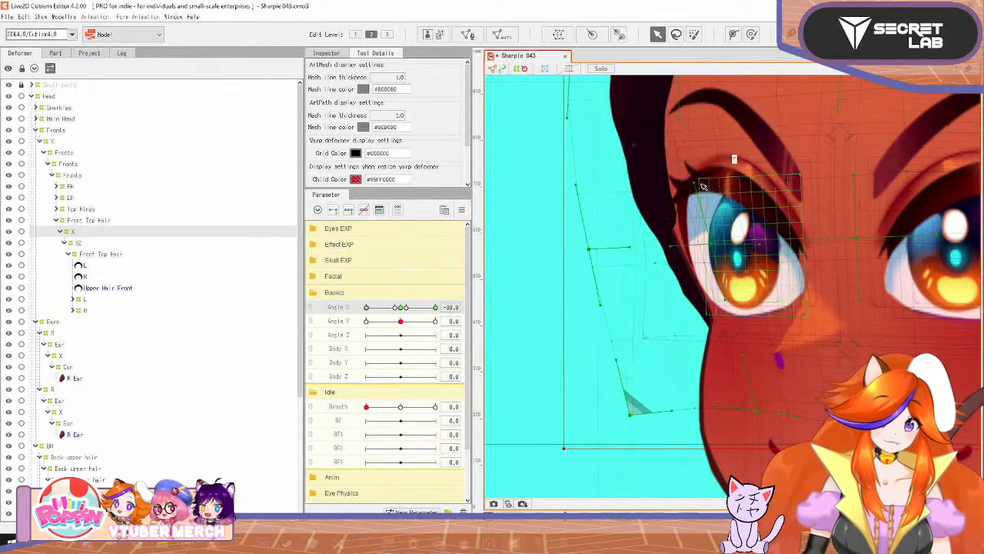
Step: Adjust the X deformer's control points beside the far eye so the sideburn follows the face edge at Angle X -30 and 30
drag(693, 184, 676, 183)
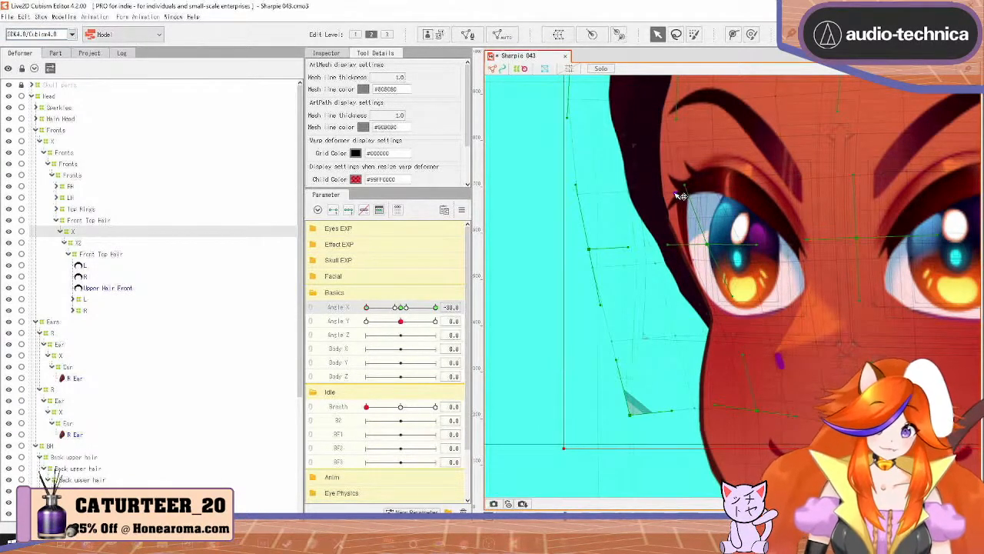
scroll(725, 248, down, 3)
drag(868, 277, 715, 279)
drag(367, 307, 482, 322)
scroll(778, 267, up, 5)
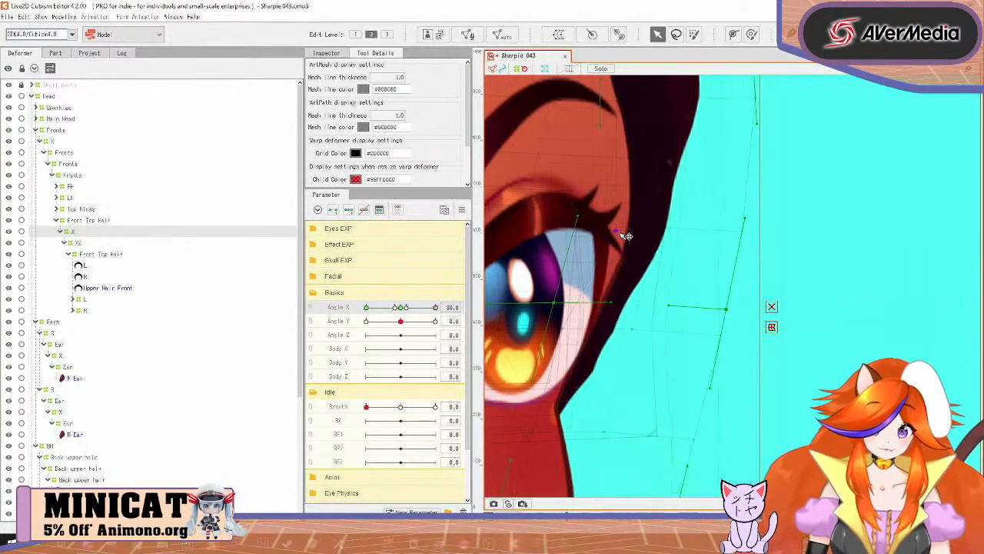
scroll(644, 287, down, 4)
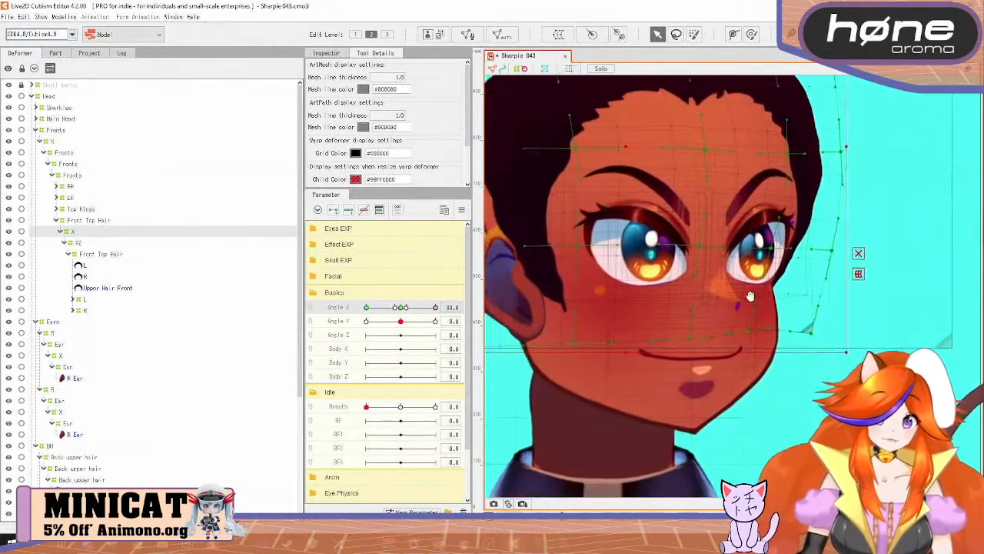
Step: At Angle X 5, fine-tune the X2 deformer's control points beside the right-hand eye and sideburn
drag(436, 307, 409, 310)
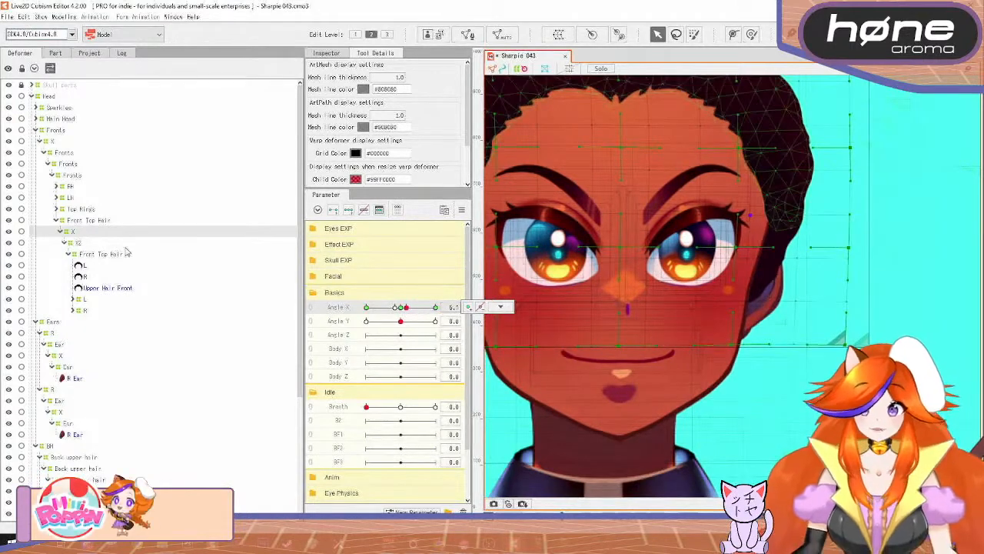
click(97, 244)
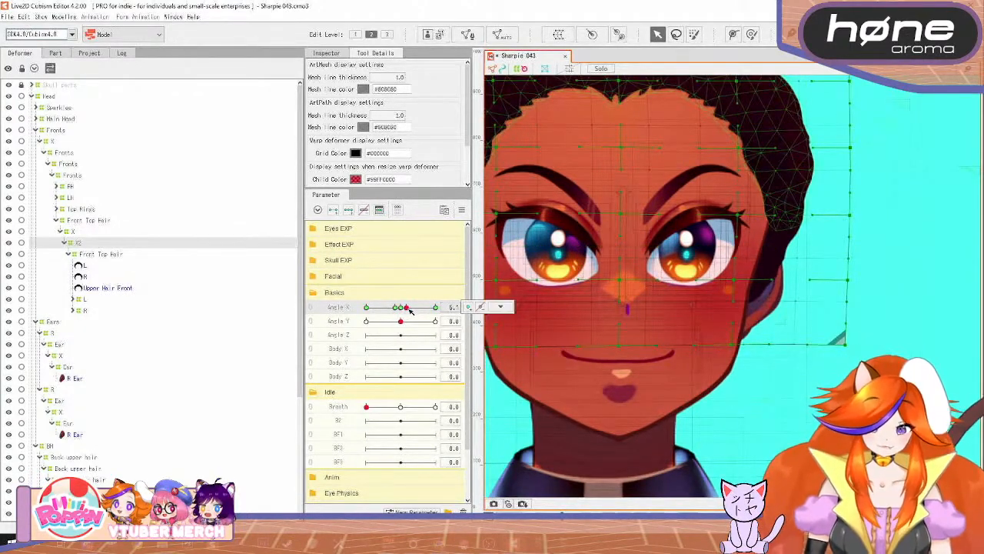
scroll(793, 223, up, 5)
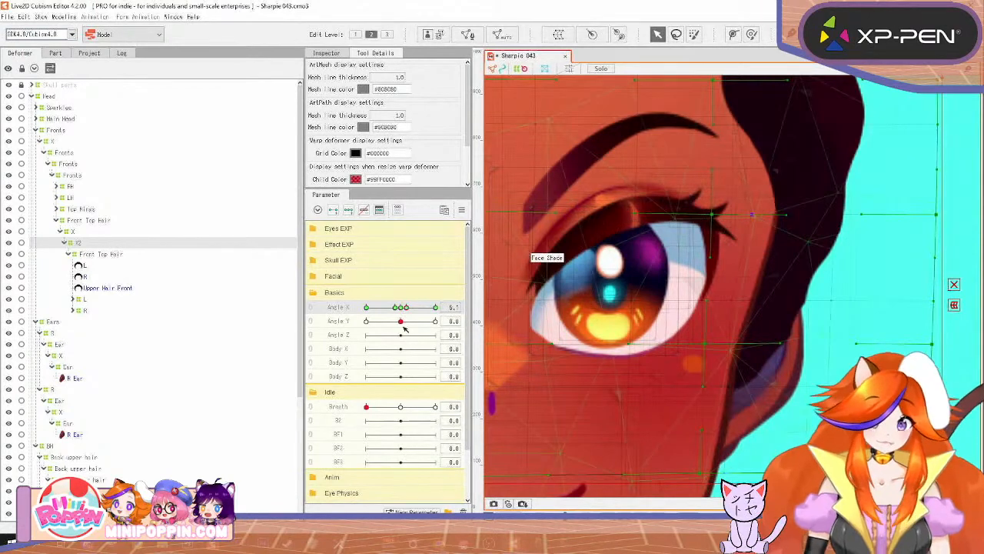
mouse_move(405, 309)
mouse_down()
mouse_move(397, 307)
mouse_move(406, 306)
mouse_up()
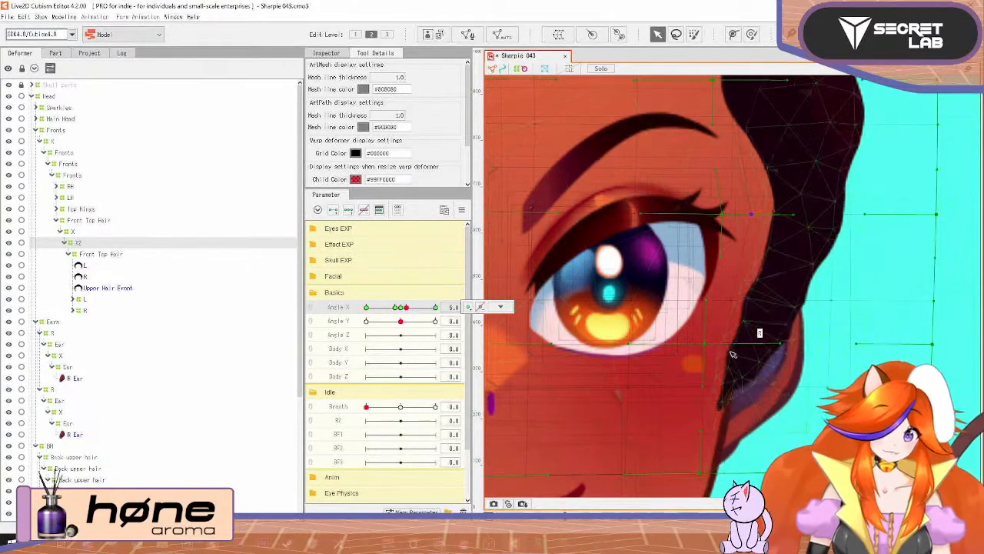
mouse_move(715, 345)
mouse_down()
mouse_move(726, 344)
mouse_move(713, 344)
mouse_up()
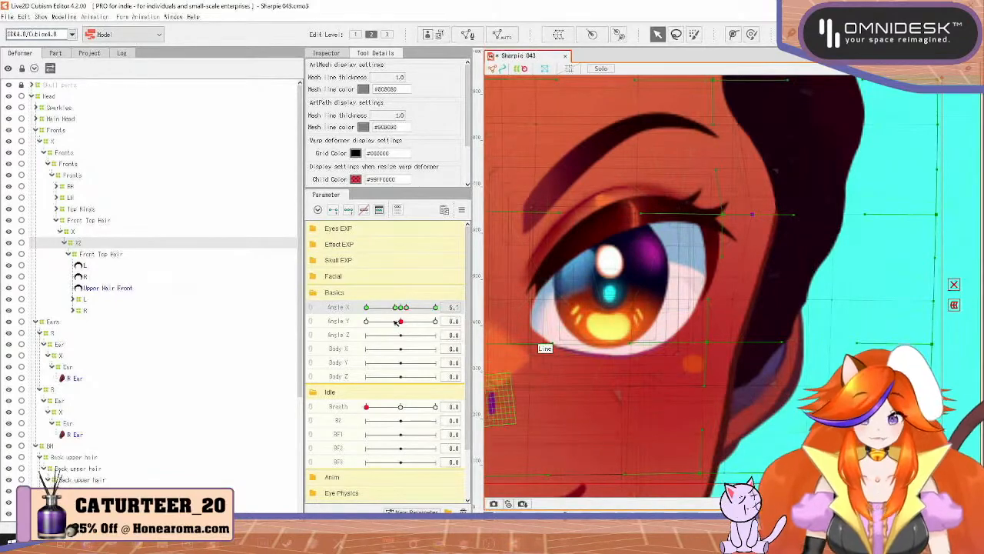
Step: Add an Angle X key at -12.7 to the X2 deformer and adjust its control point at the left sideburn
mouse_move(410, 308)
mouse_down()
mouse_move(395, 320)
mouse_move(439, 320)
mouse_move(427, 308)
mouse_move(368, 320)
mouse_move(399, 320)
mouse_up()
scroll(712, 275, down, 5)
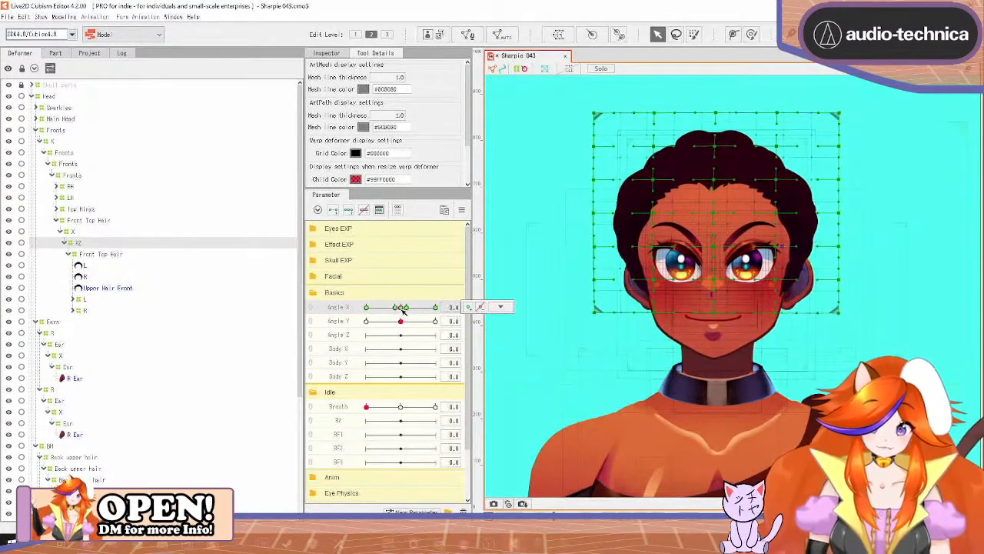
scroll(697, 281, up, 5)
drag(654, 252, 792, 288)
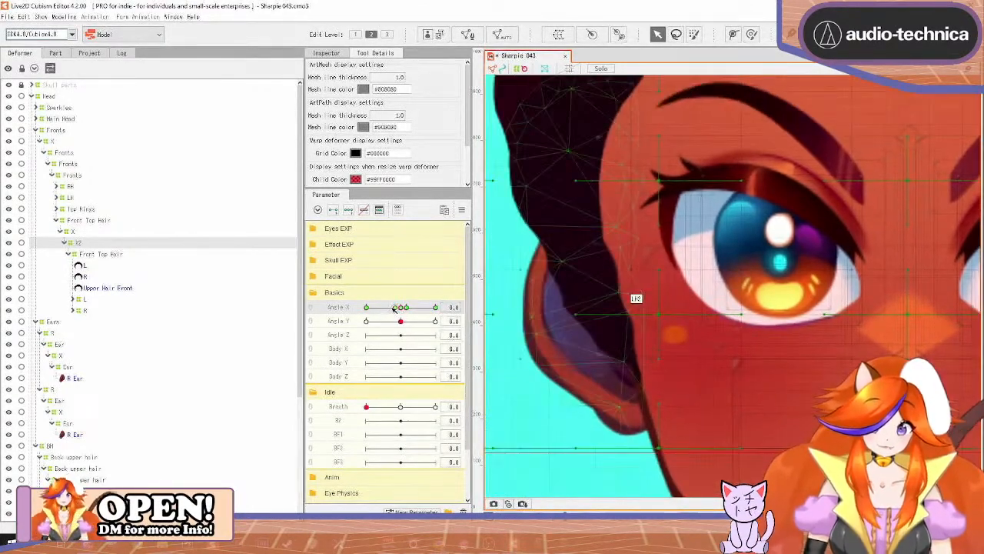
click(393, 308)
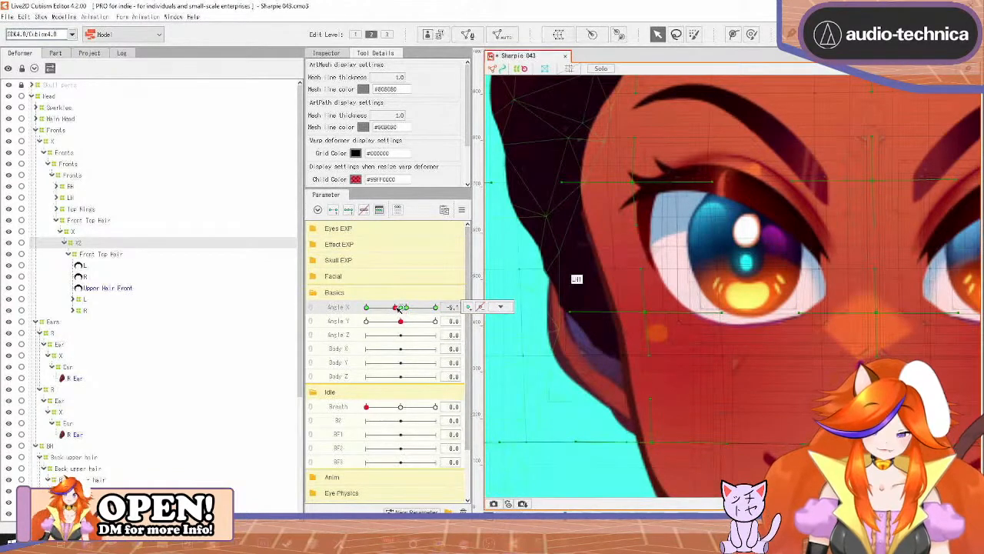
drag(395, 308, 386, 311)
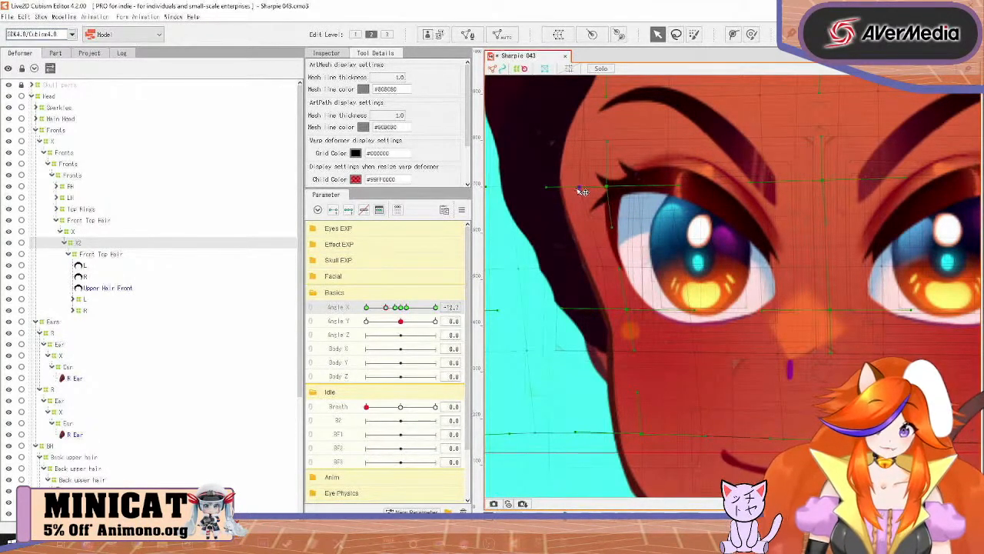
scroll(612, 221, down, 6)
Step: Refine the X deformer's control points along the far hairline at Angle X -30 and 30, and sweep Angle X back near centre
drag(387, 307, 362, 309)
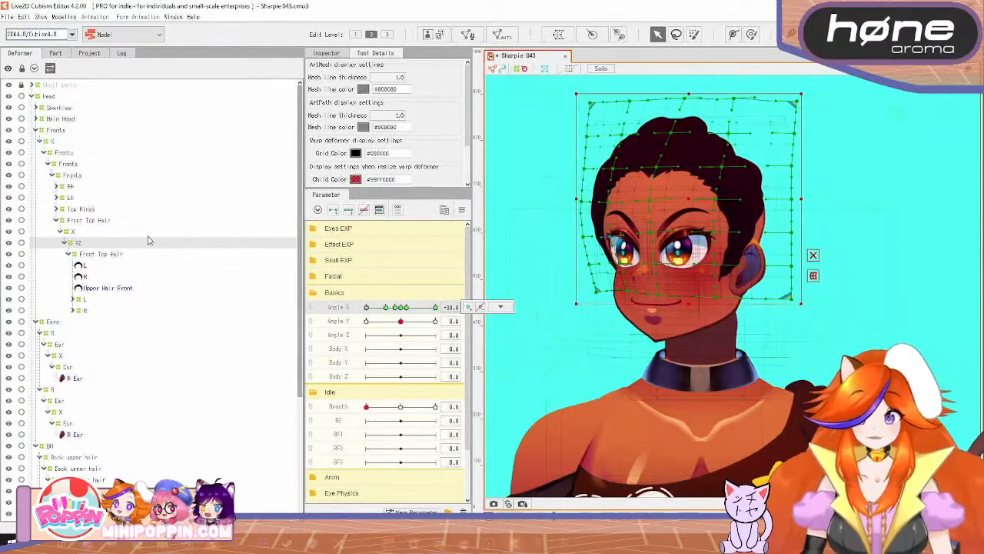
click(77, 231)
scroll(592, 226, up, 3)
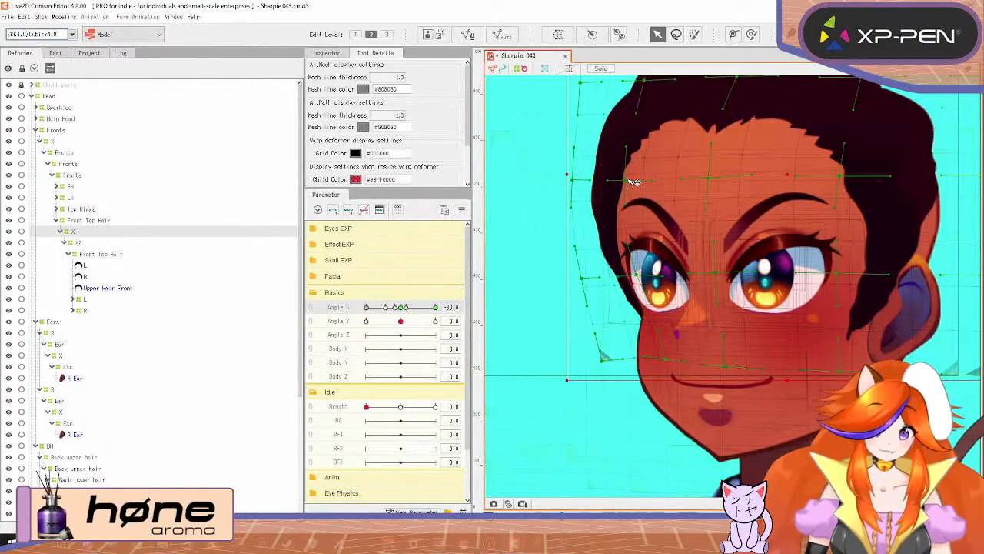
drag(365, 310, 486, 323)
drag(730, 293, 437, 312)
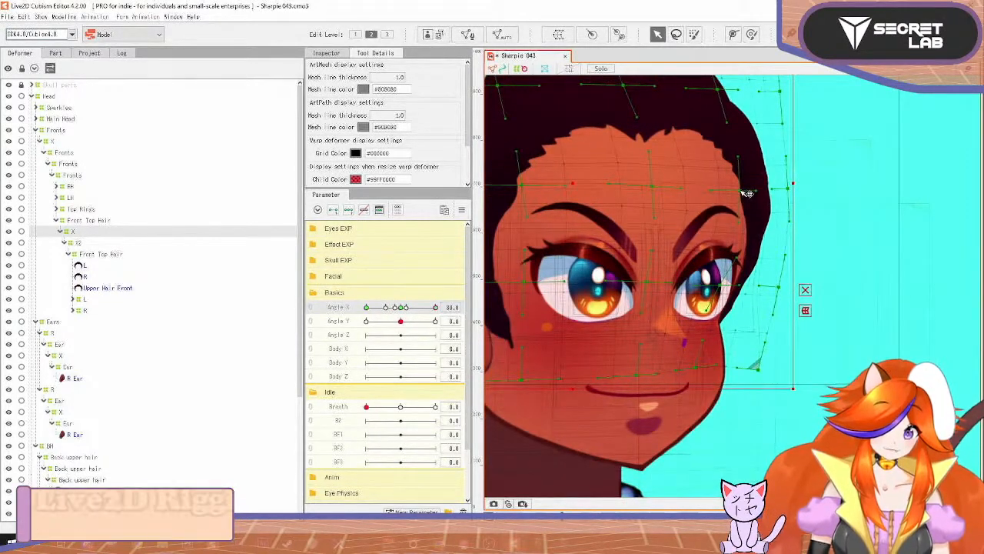
scroll(654, 240, down, 2)
drag(652, 247, 713, 248)
drag(433, 309, 406, 333)
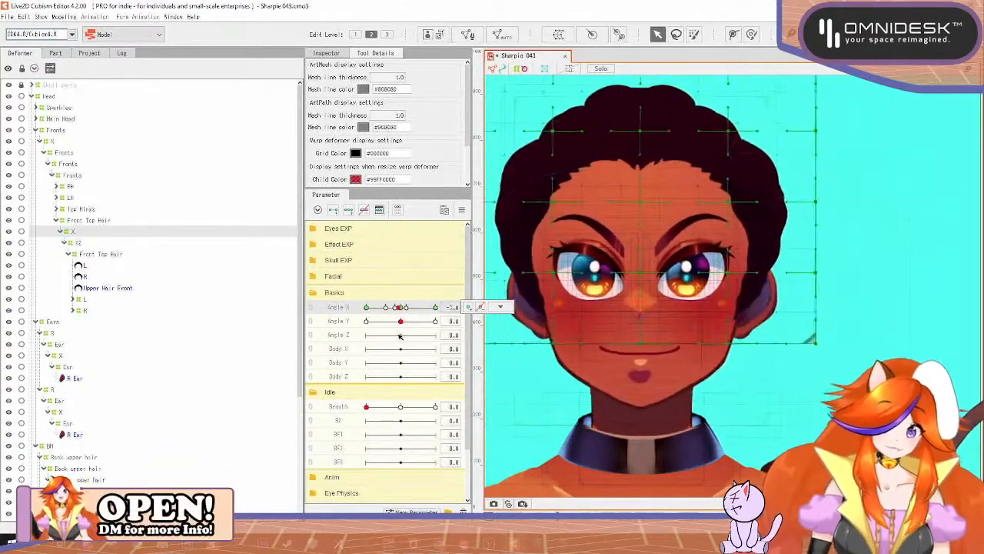
Step: Open the Physics/Scene Blending Settings to preview the motion, and save the model as Sharpie 044
click(62, 18)
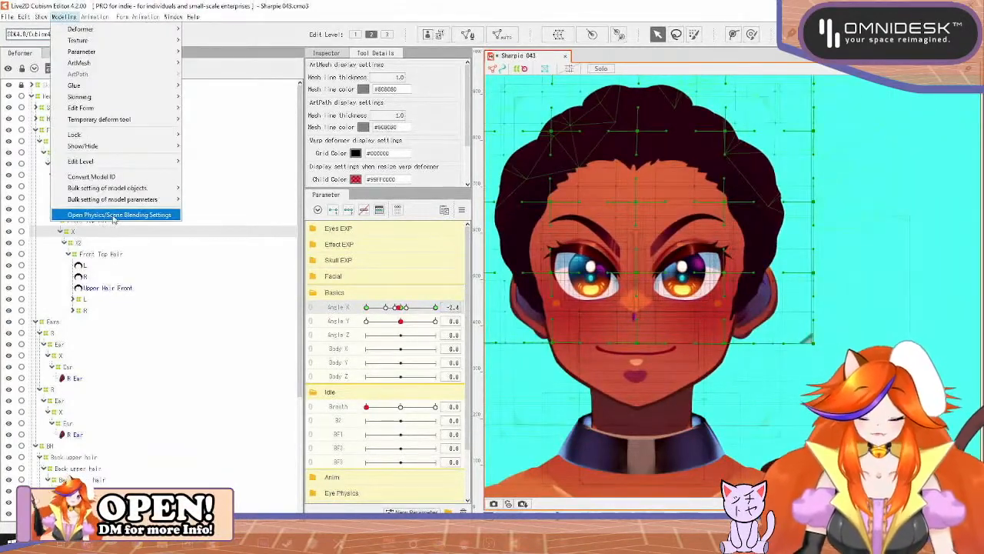
click(114, 217)
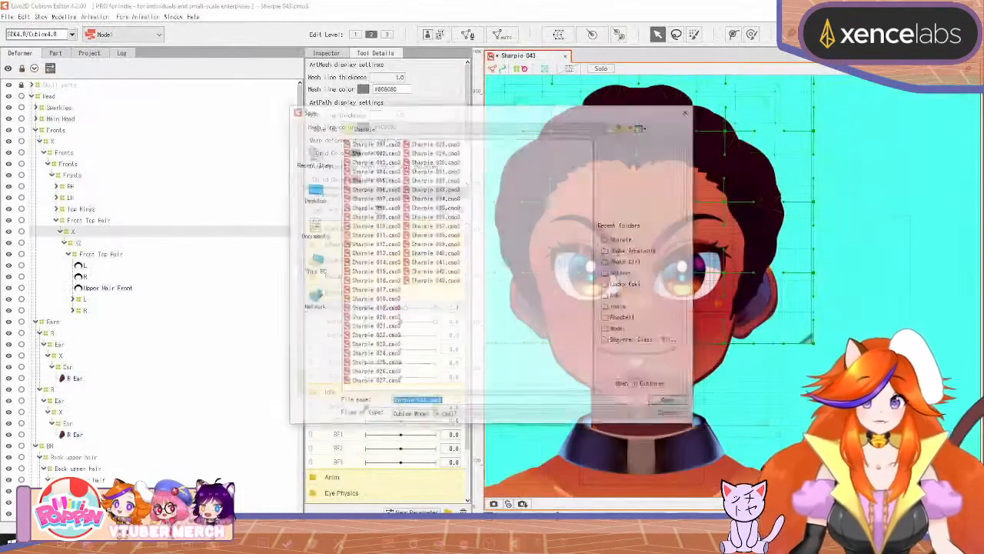
key(Return)
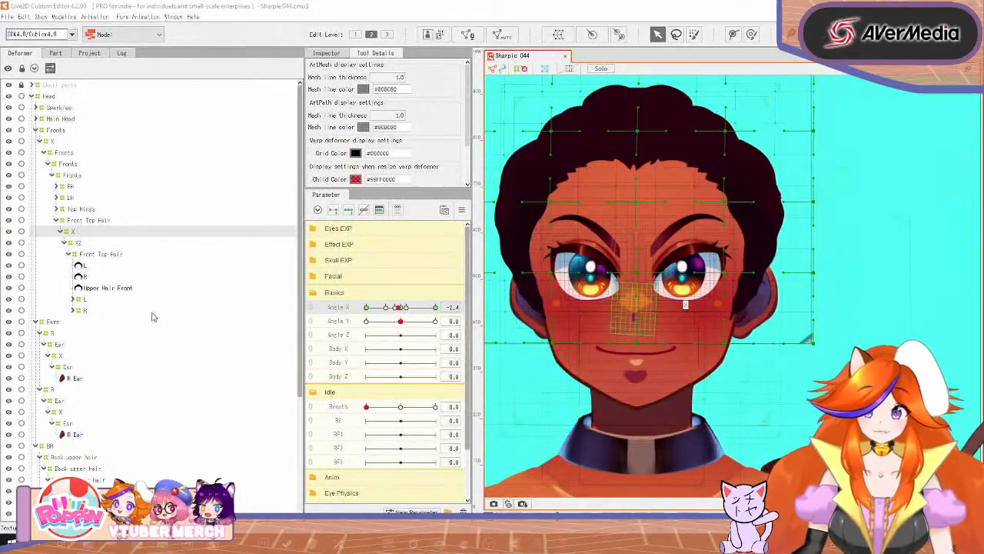
Step: Set the opacity of the L and R warp deformers under Front Top Hair to 100%
click(94, 306)
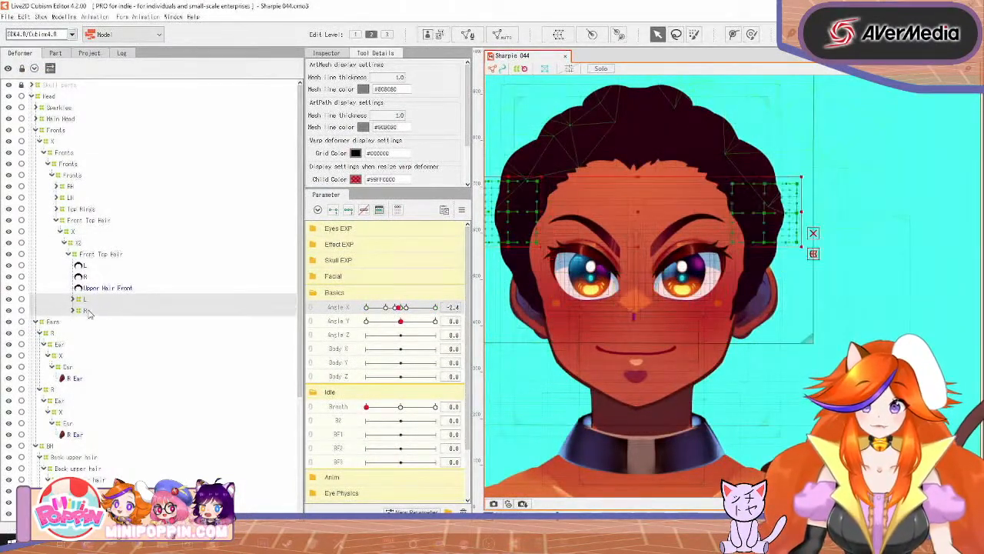
click(342, 53)
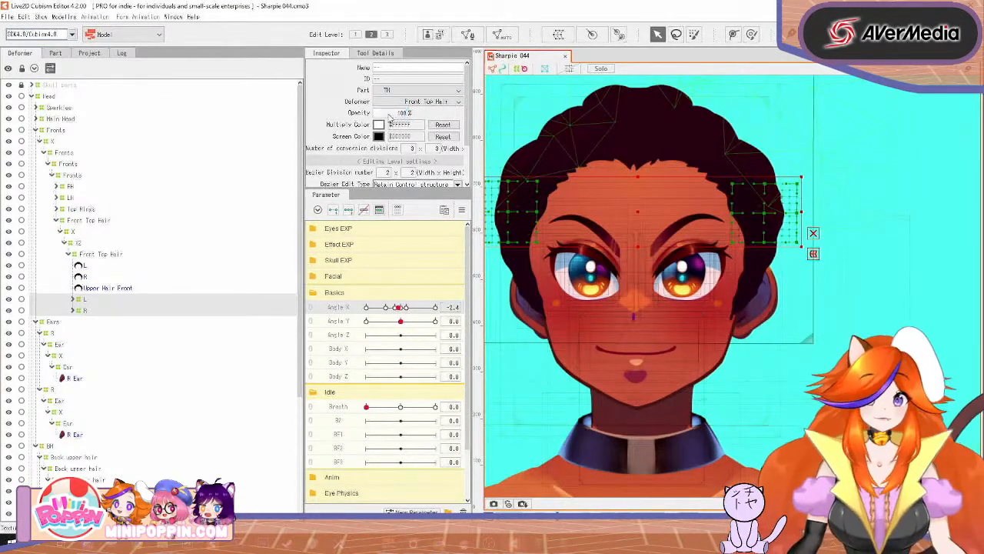
key(Return)
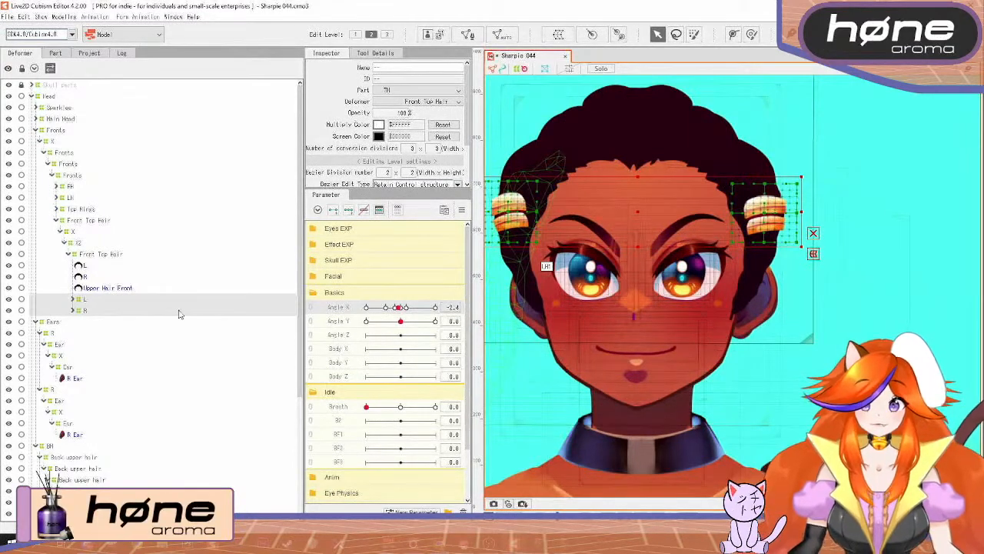
Step: Rename the child warp deformers inside the L and R deformers under Front Top Hair to X
click(72, 300)
click(73, 299)
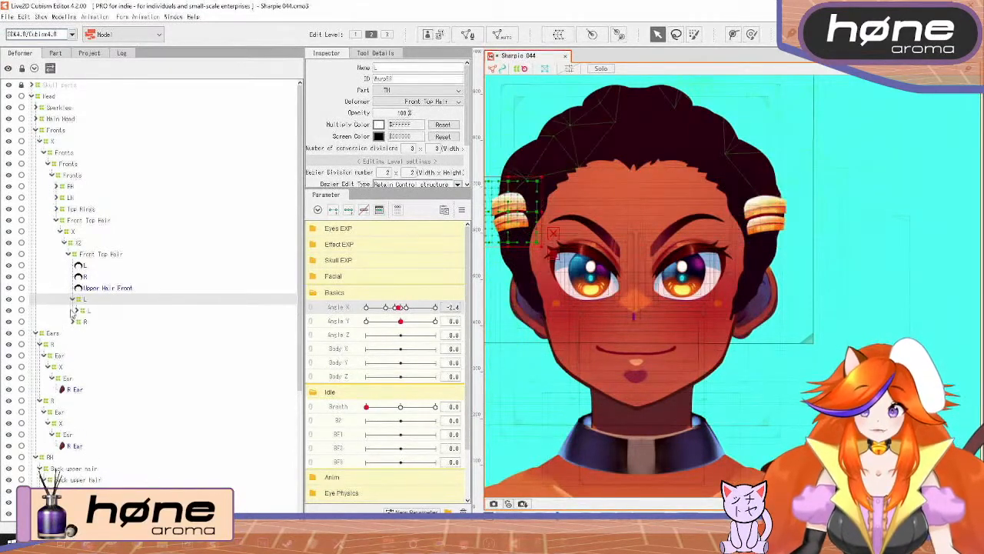
click(74, 321)
click(90, 311)
ctrl+click(86, 332)
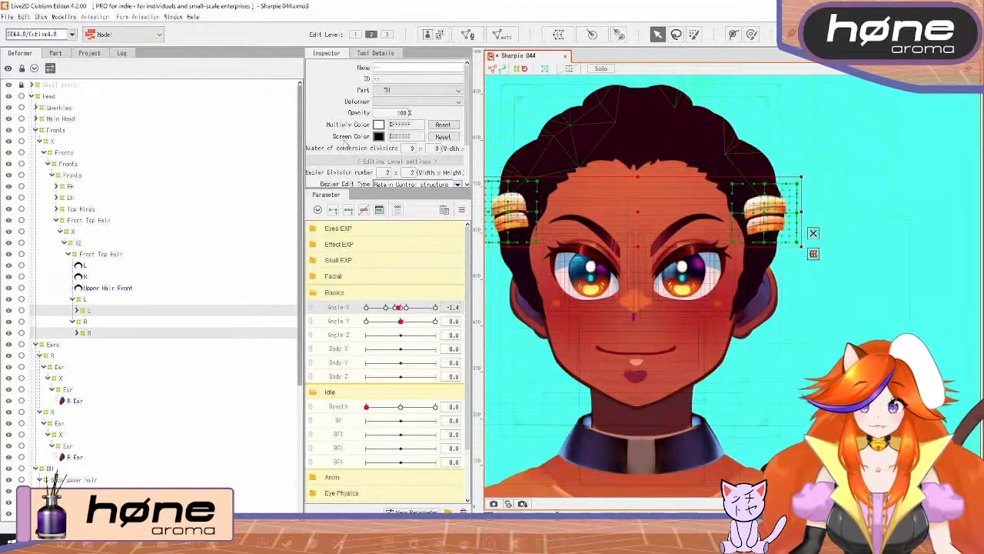
text(X)
key(Return)
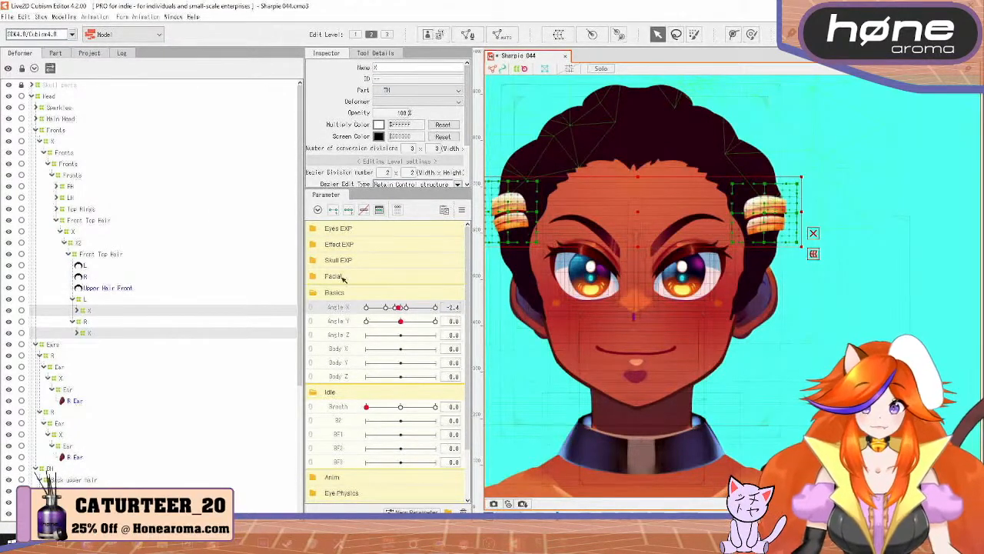
Step: Set Angle X to -30 and select the X warp deformer inside the L deformer under Front Top Hair
drag(400, 307, 358, 317)
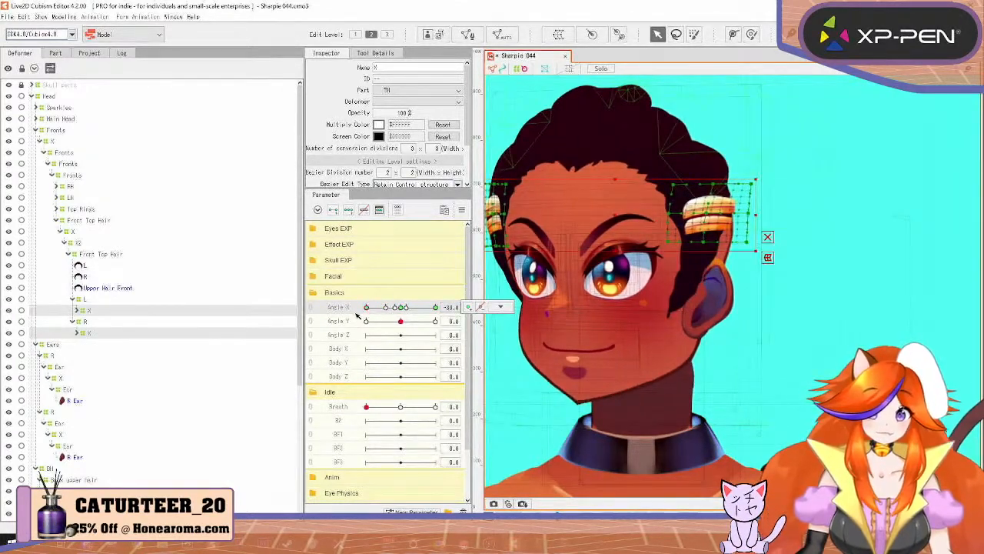
drag(573, 249, 695, 256)
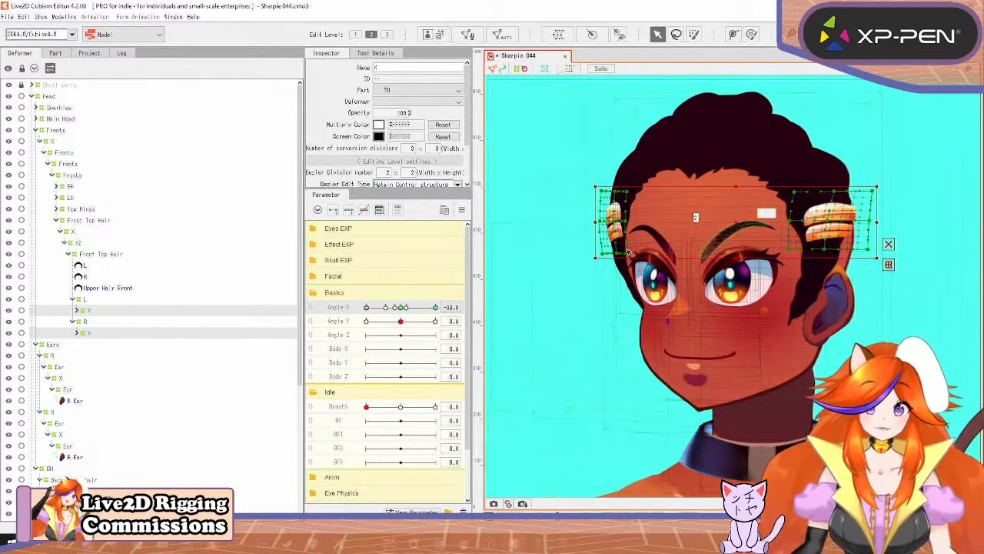
drag(367, 307, 327, 329)
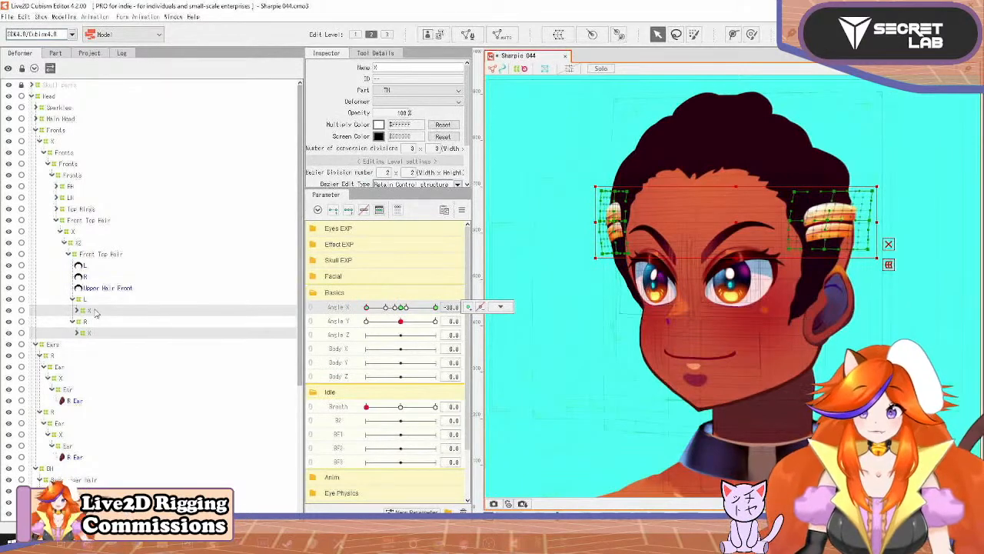
click(569, 195)
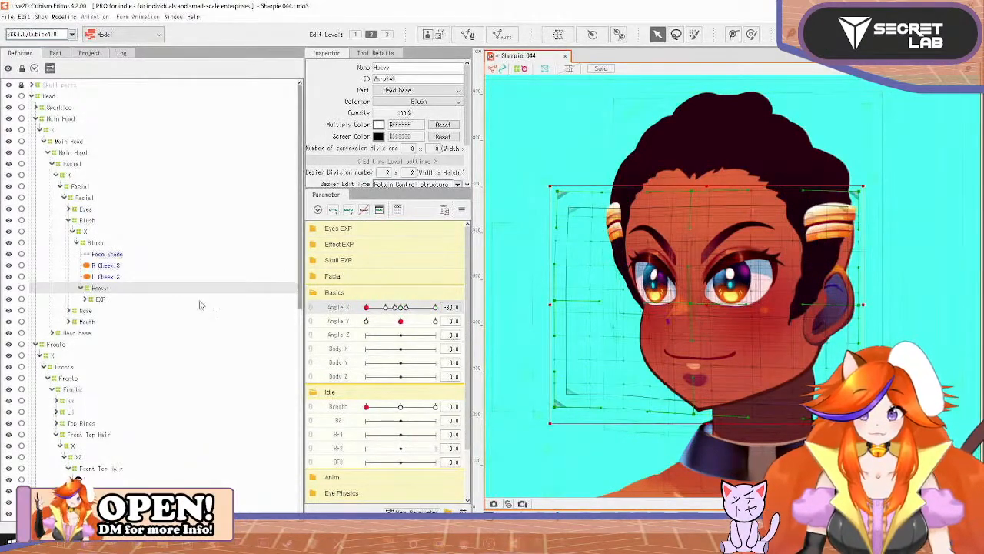
scroll(83, 457, down, 5)
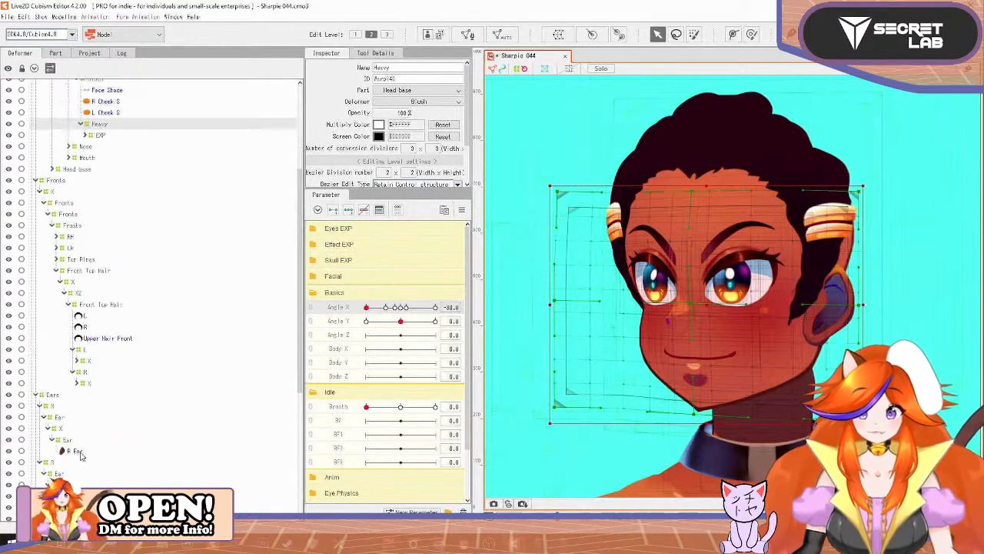
click(91, 362)
scroll(721, 241, up, 4)
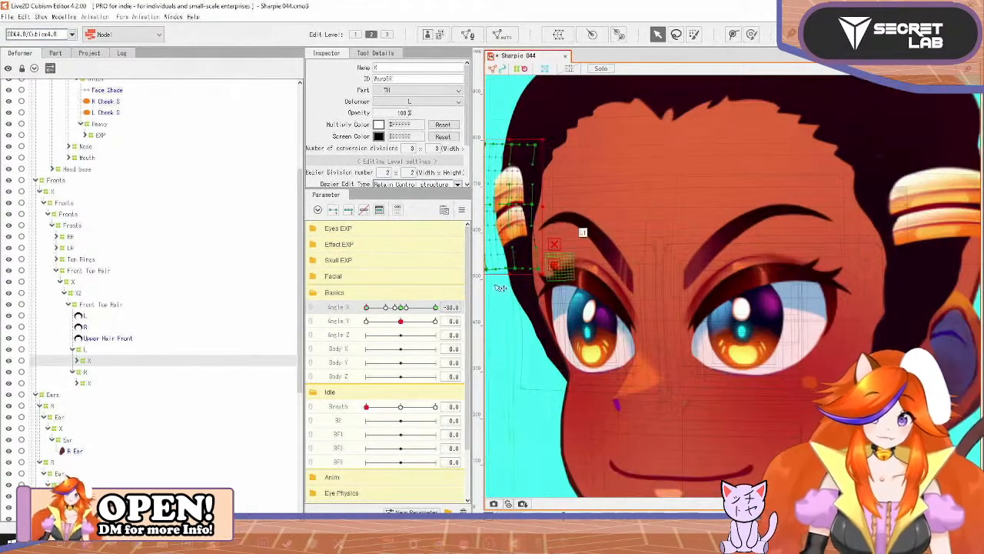
drag(600, 253, 760, 288)
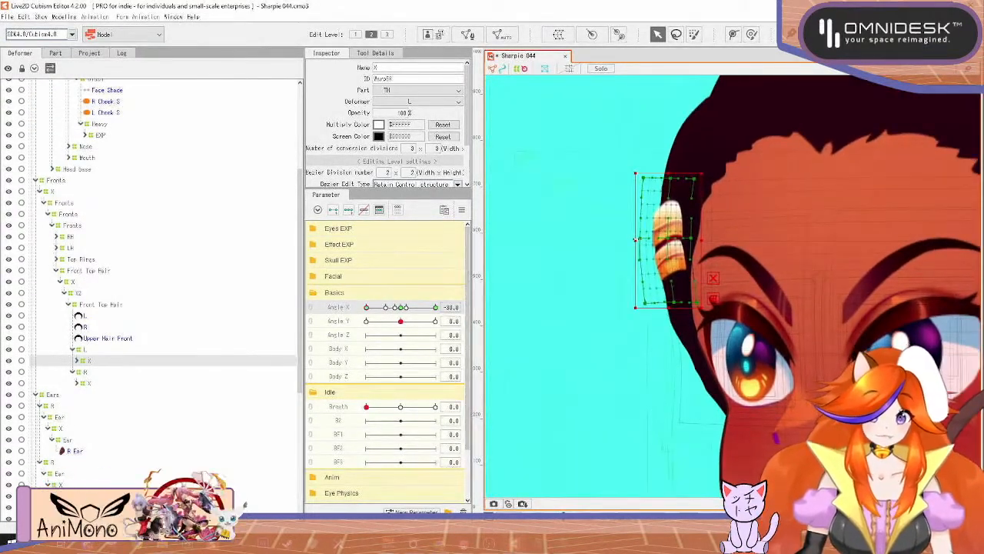
Step: Fine-tune the shape of L's X deformer around the far hair rings at Angle X -30, undoing the outward widening
drag(635, 240, 619, 240)
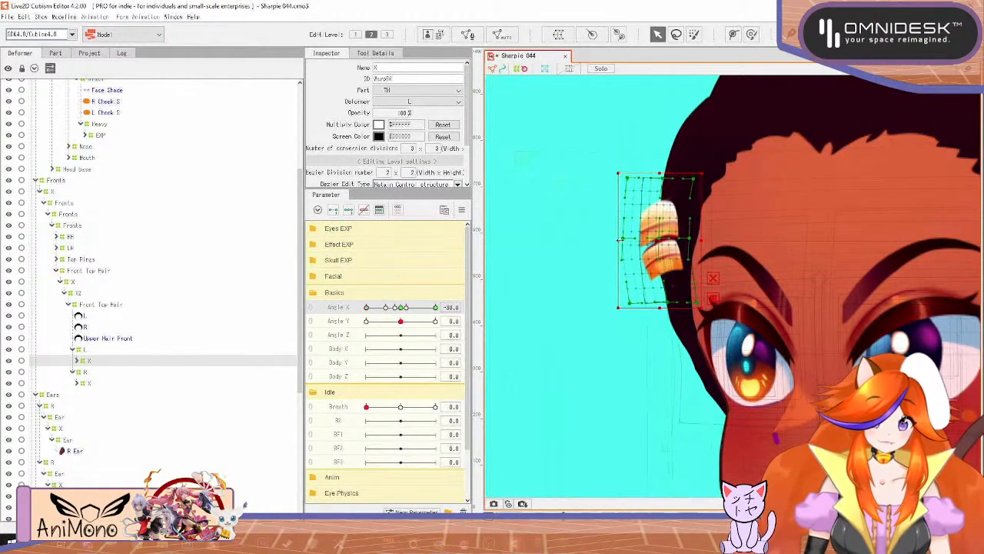
key(ctrl+z)
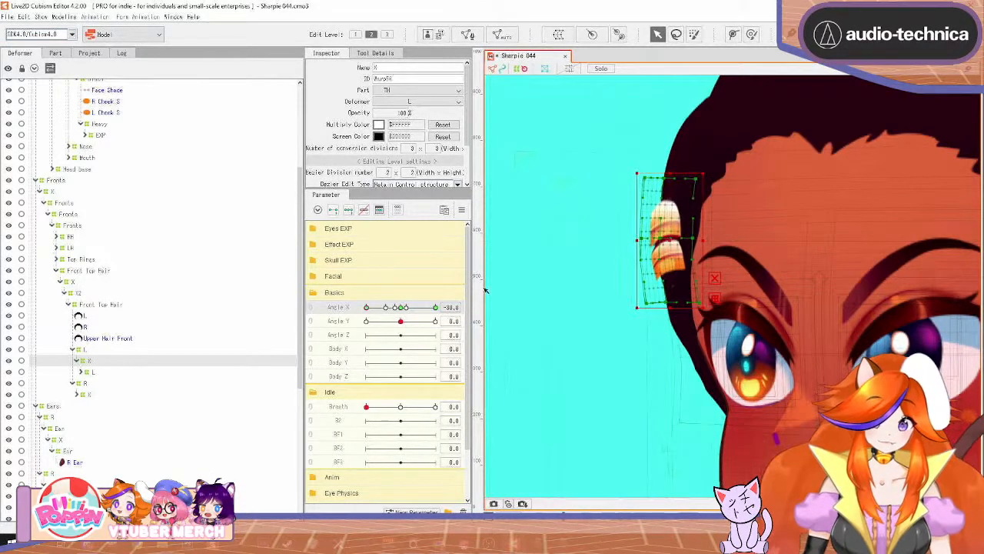
mouse_move(368, 309)
mouse_down()
mouse_move(390, 309)
mouse_move(364, 312)
mouse_up()
key(ctrl+minus)
key(ctrl+minus)
key(ctrl+minus)
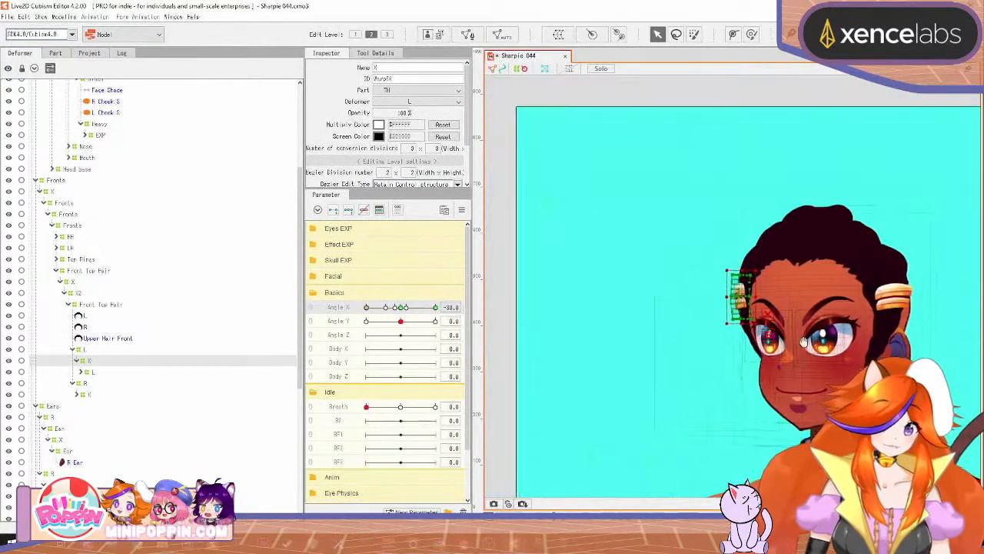
mouse_move(369, 308)
mouse_down()
mouse_move(391, 308)
mouse_move(381, 327)
mouse_move(366, 327)
mouse_up()
scroll(703, 298, up, 3)
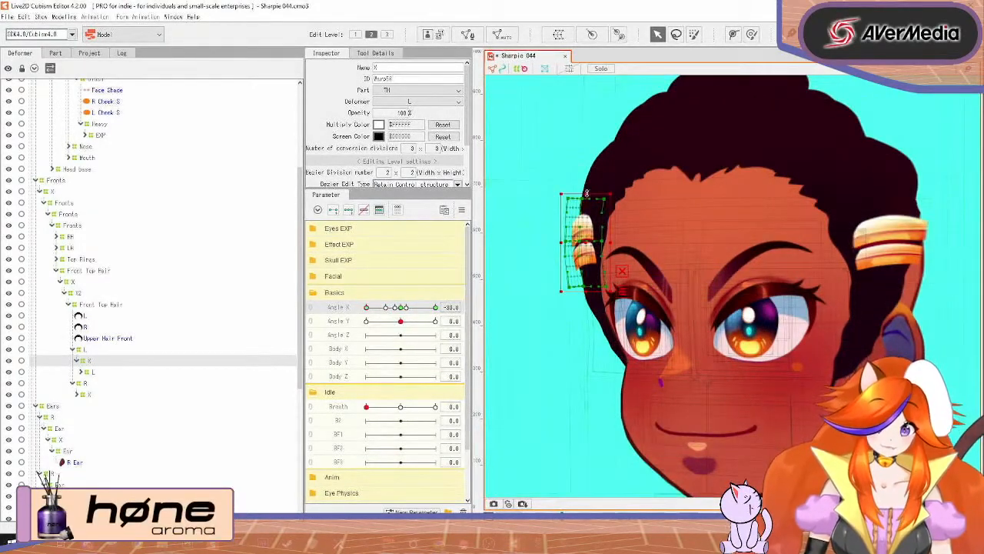
Step: At Angle X 30, narrow L's X deformer from its outer edge so the hair rings sit within the side hair
drag(366, 307, 441, 320)
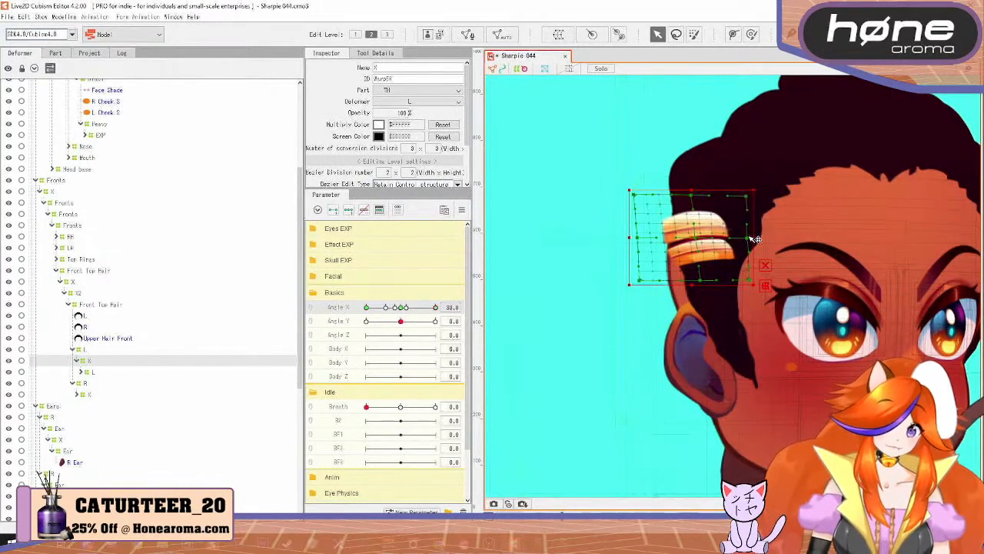
drag(695, 238, 599, 283)
key(ctrl+z)
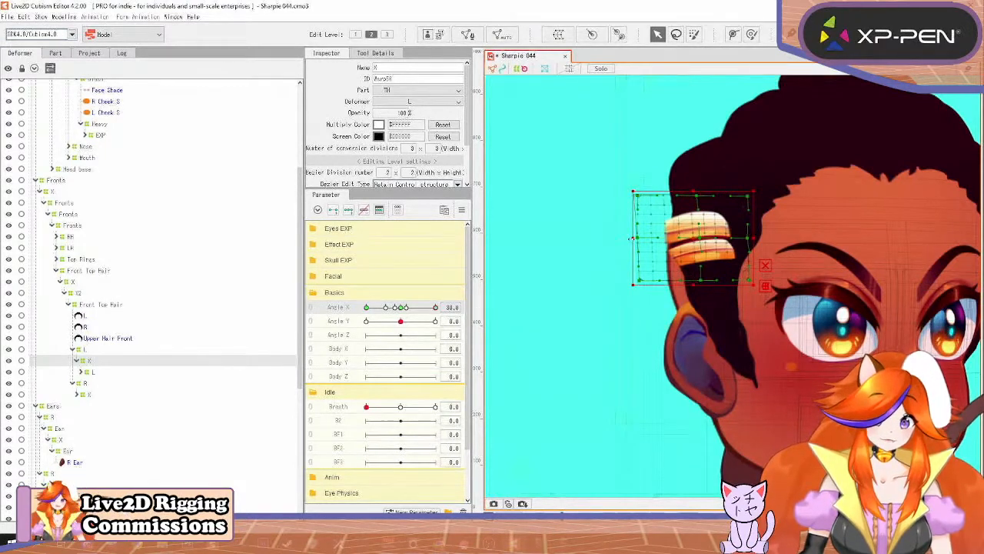
drag(631, 238, 660, 239)
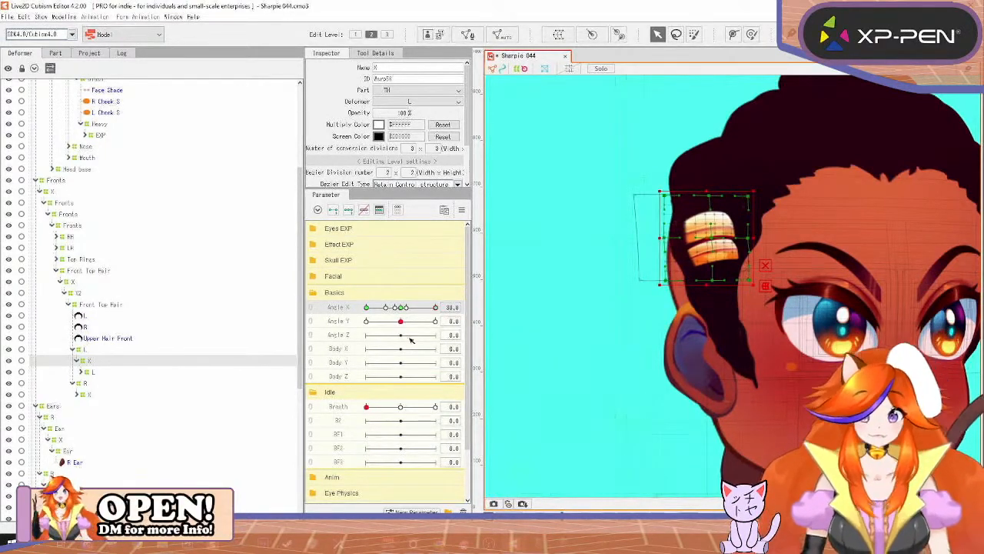
mouse_move(433, 308)
mouse_down()
mouse_move(400, 308)
mouse_move(446, 316)
mouse_up()
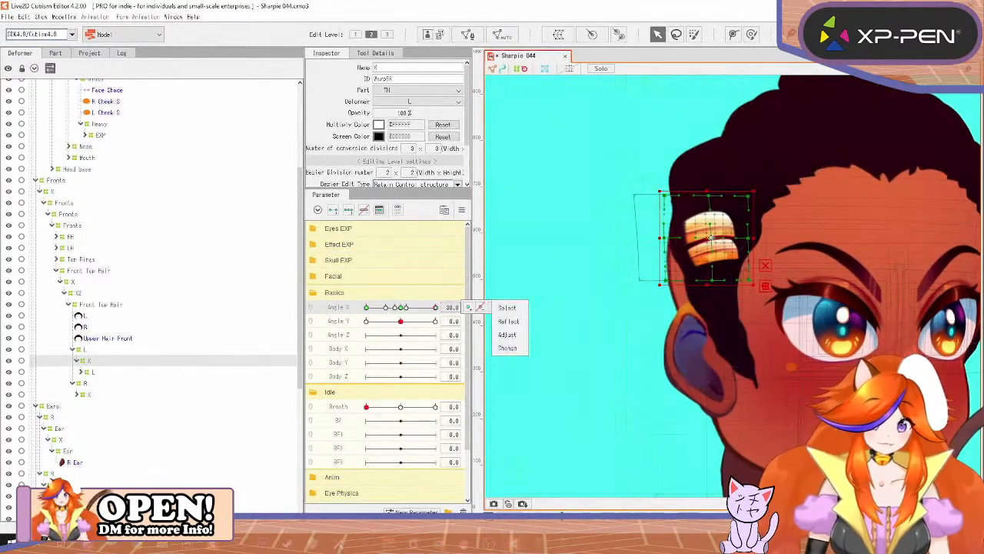
drag(711, 238, 710, 239)
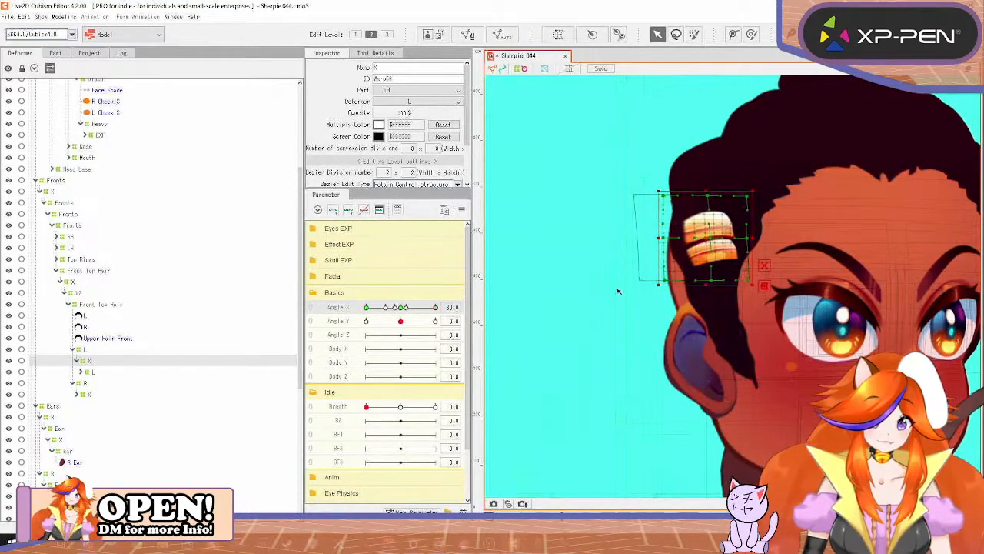
Step: Return Angle X to -30 and select the X deformer inside the R deformer to fit the near hair rings
drag(436, 307, 363, 315)
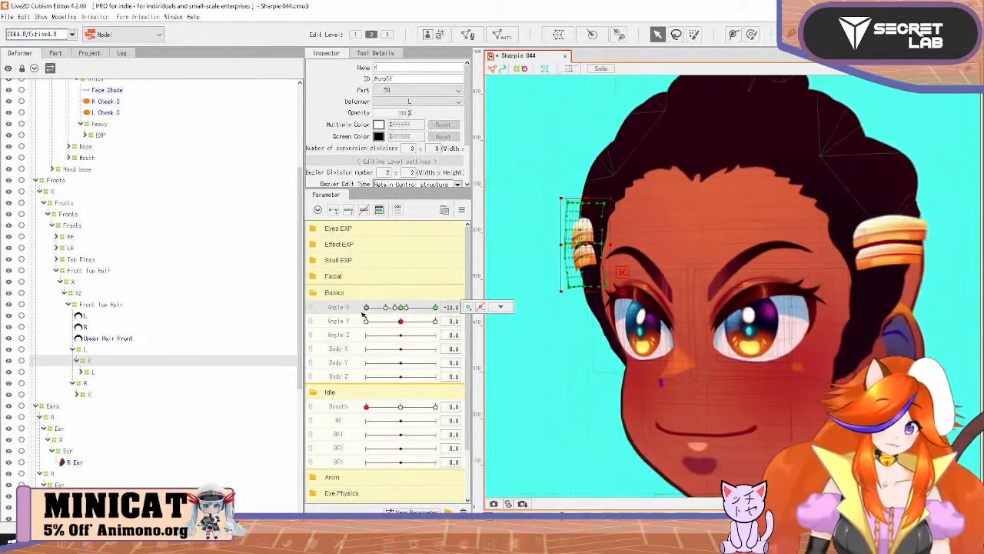
click(91, 395)
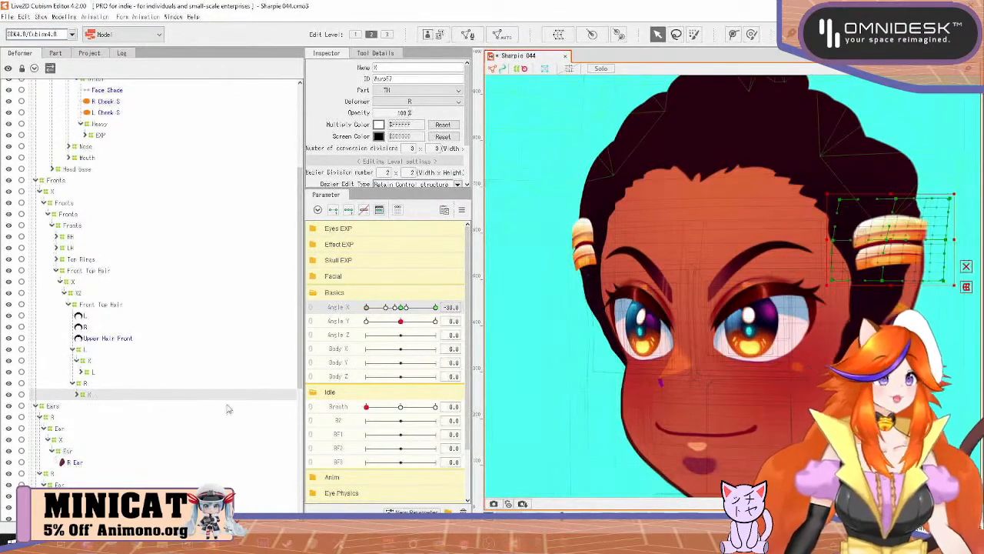
drag(832, 274, 671, 293)
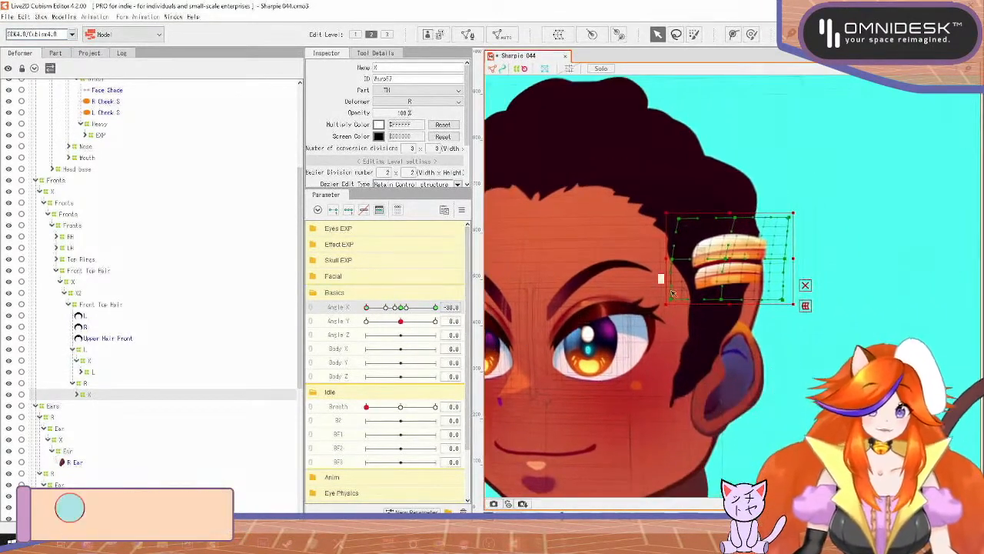
Step: At Angle X -30, shift the middle column of control points on the R hair rings' X warp deformer toward the face
scroll(672, 293, up, 4)
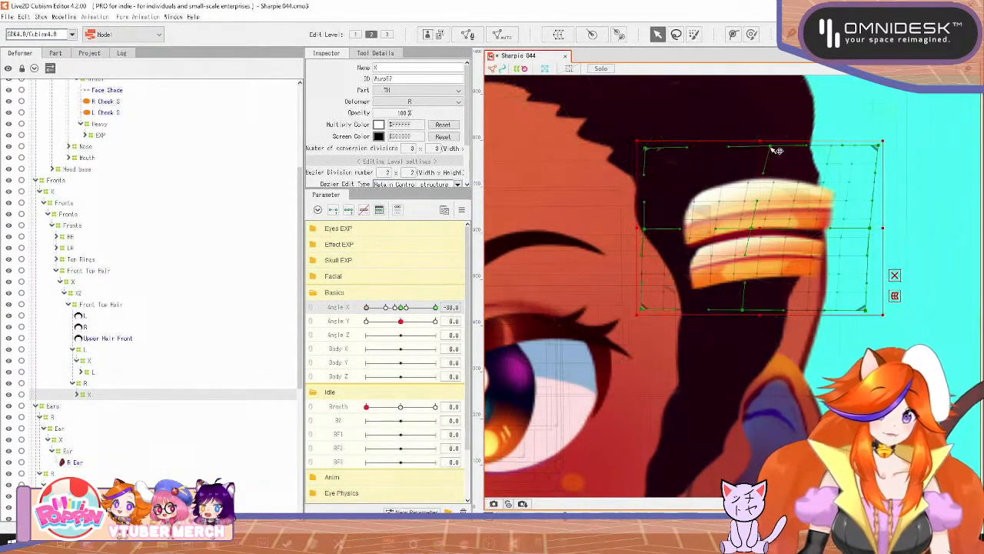
drag(771, 146, 755, 145)
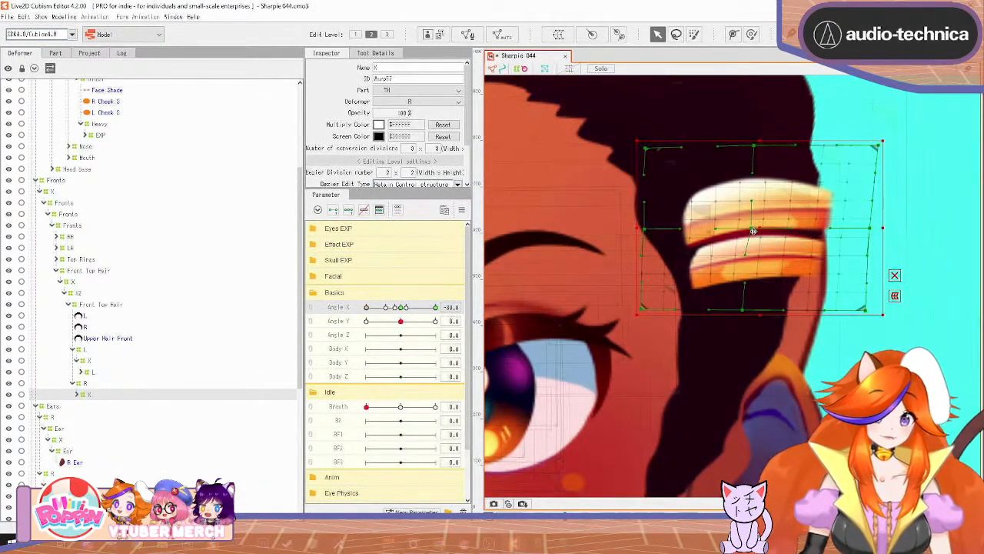
drag(637, 254, 429, 301)
drag(745, 255, 749, 255)
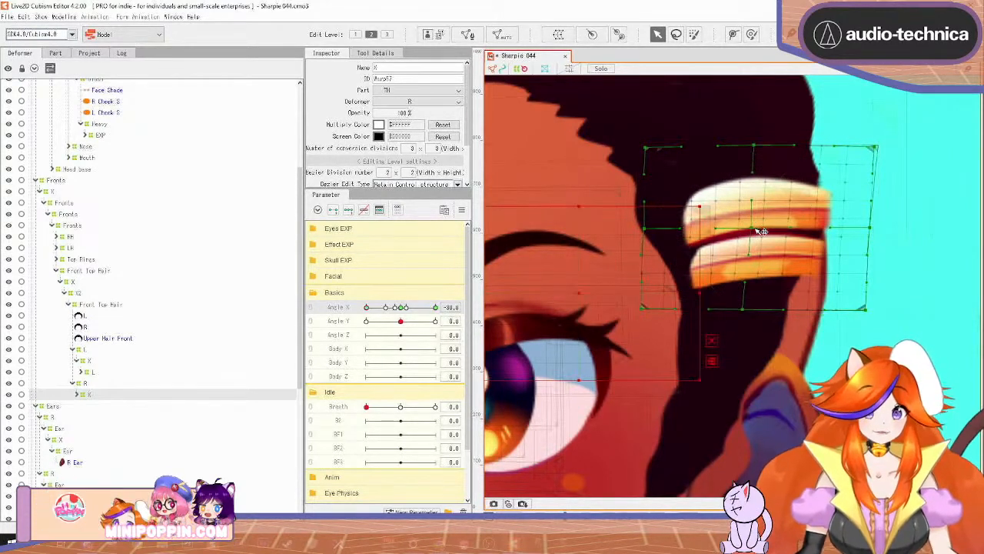
drag(752, 228, 748, 228)
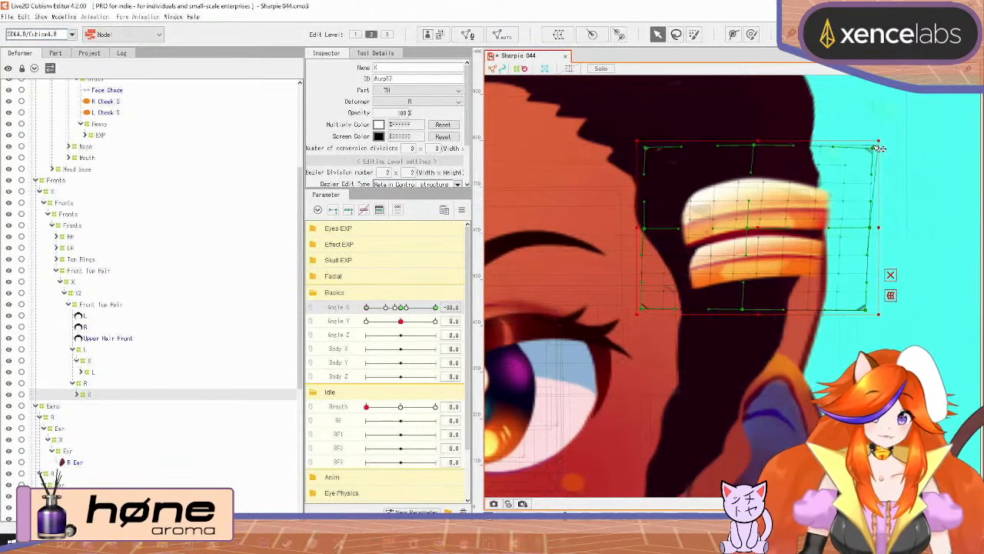
Step: Select all points of the R rings' X warp deformer, narrow the grid horizontally and reposition it over the hair
drag(924, 130, 654, 296)
drag(879, 224, 813, 234)
drag(736, 229, 748, 230)
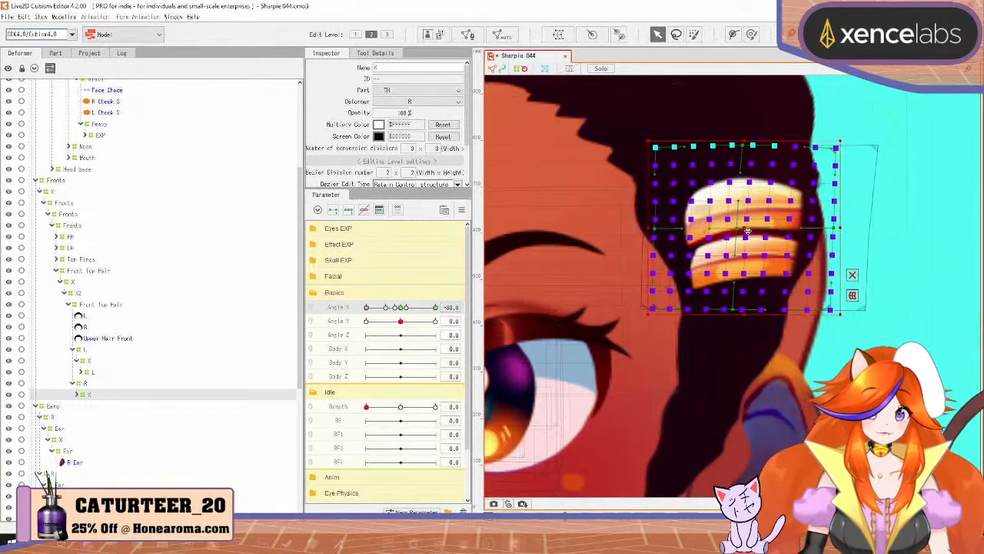
Step: Set Angle X to 30 and shorten the R rings' deformer grid slightly from its upper and lower edges
drag(366, 309, 437, 322)
drag(688, 231, 429, 285)
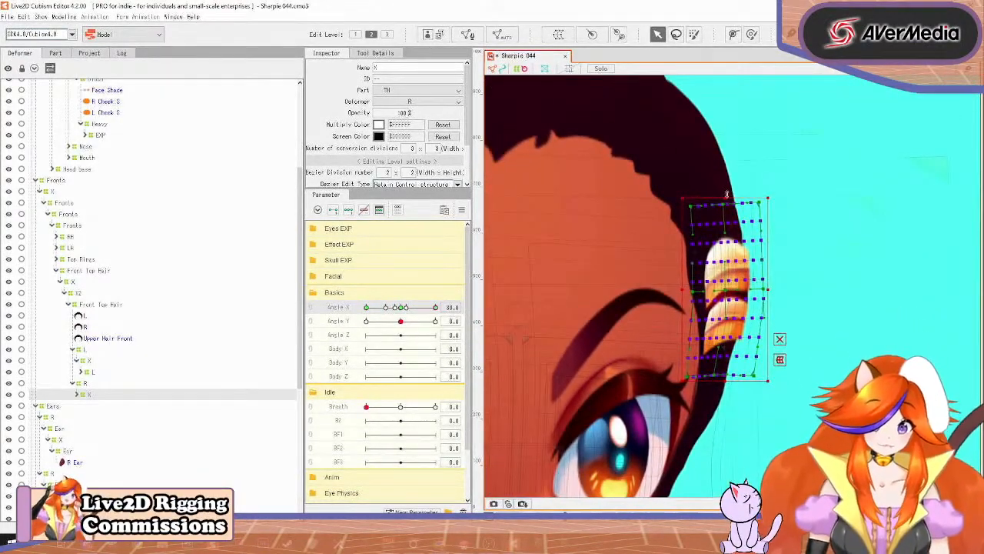
drag(726, 195, 728, 200)
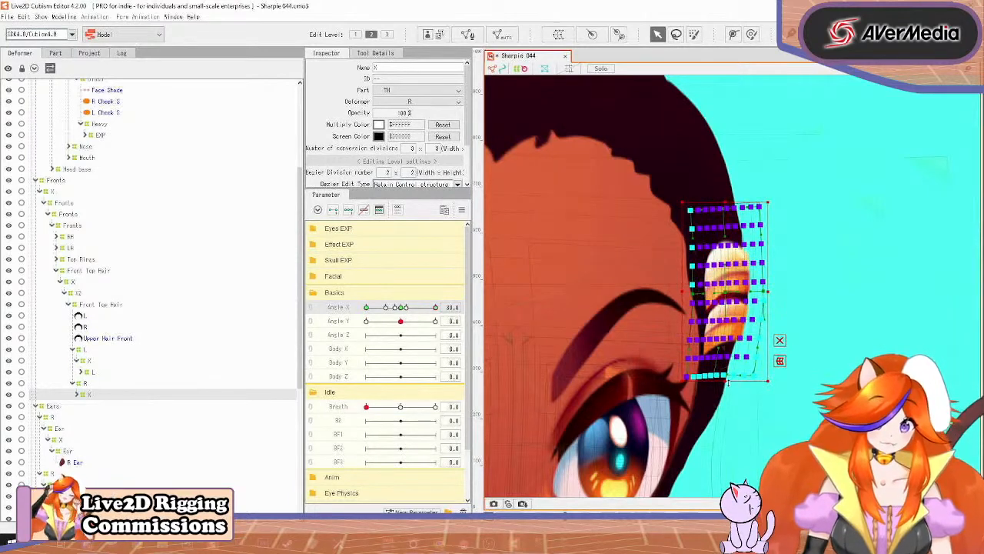
drag(729, 381, 729, 378)
Step: Move the centre, lower and upper middle control points of the R rings' deformer outward so the rings wrap around the head
scroll(747, 369, up, 5)
scroll(715, 258, down, 2)
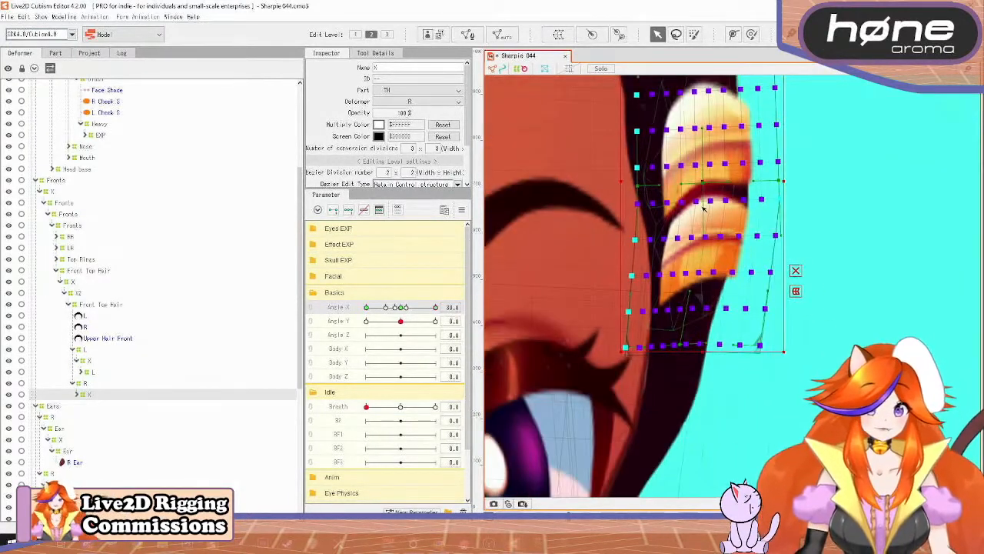
click(540, 265)
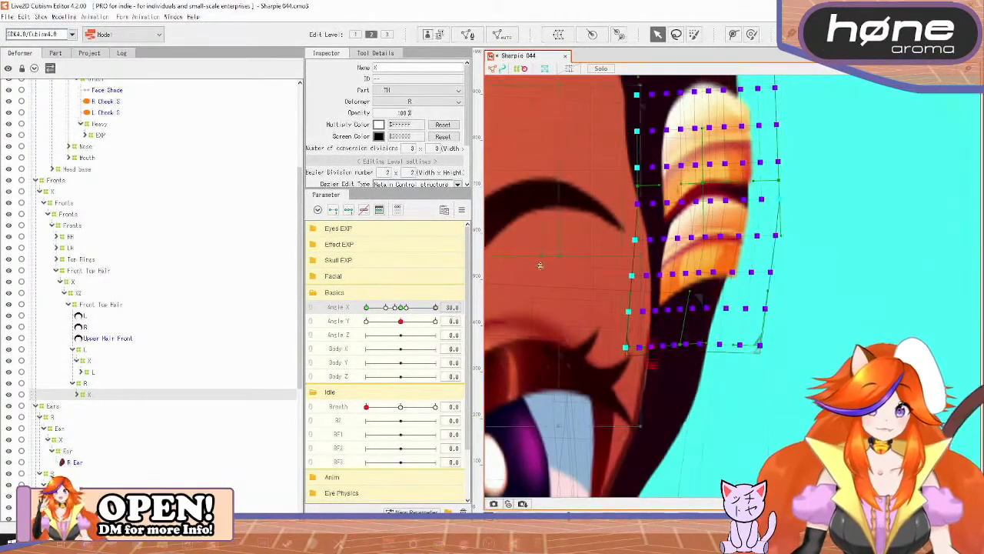
click(729, 181)
drag(708, 183, 730, 183)
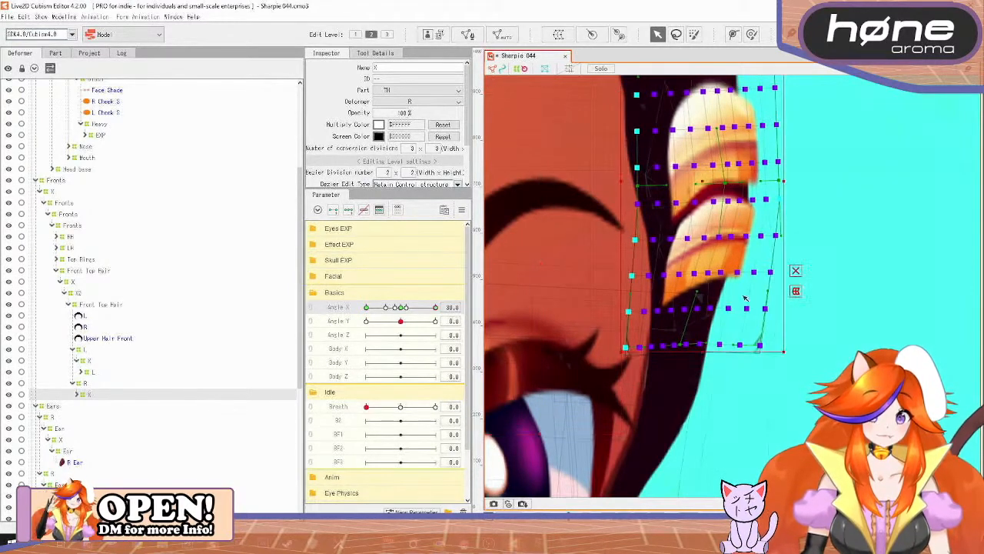
drag(689, 347, 737, 345)
drag(753, 192, 773, 346)
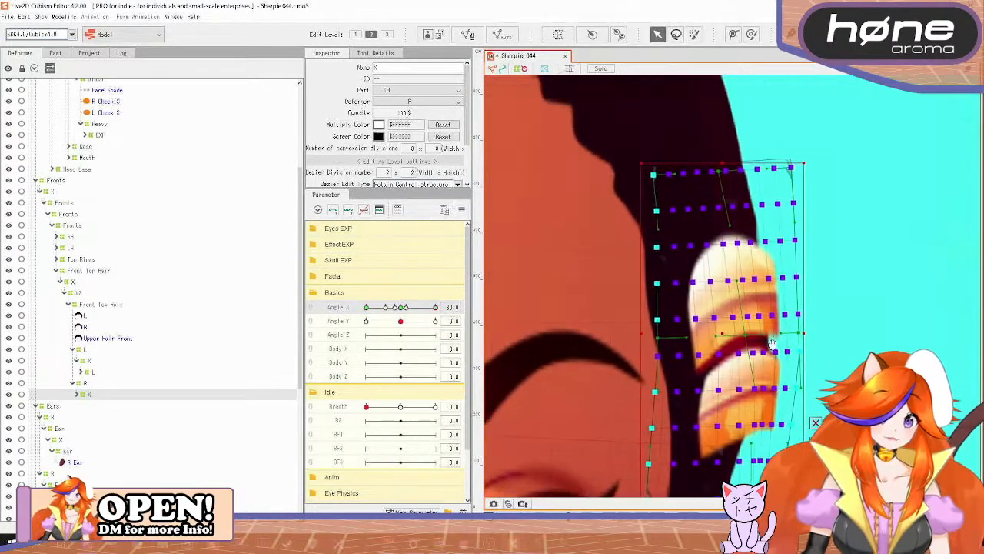
drag(724, 175, 754, 176)
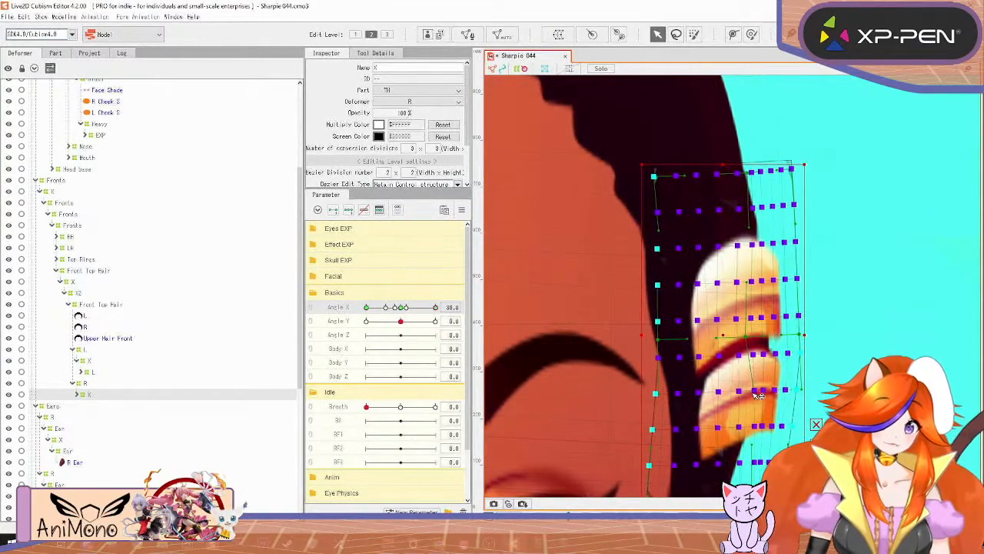
drag(757, 395, 751, 396)
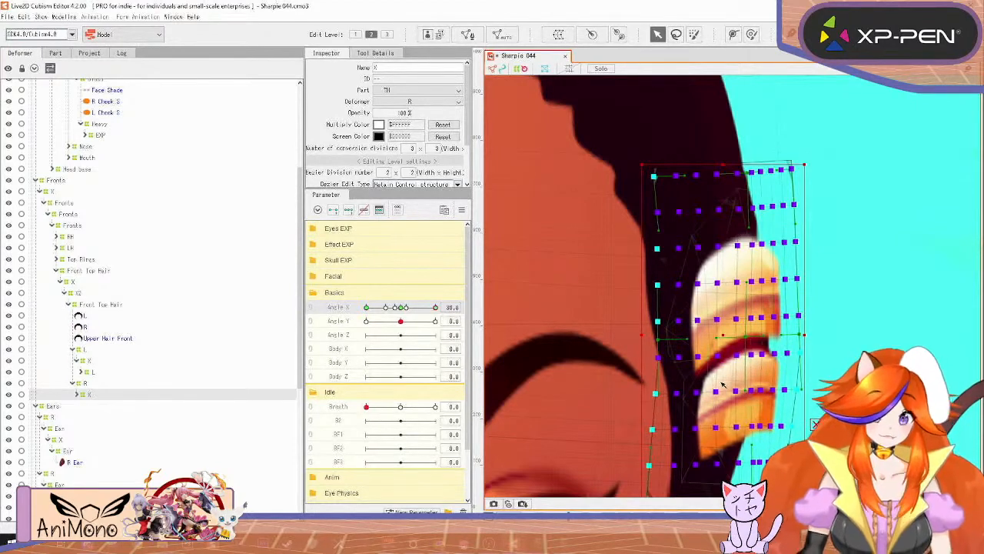
Step: Deselect the rings' deformer and sweep Angle X to examine how the hair rings follow the head turn
scroll(723, 385, down, 2)
mouse_move(435, 307)
mouse_down()
mouse_move(407, 318)
mouse_move(439, 323)
mouse_up()
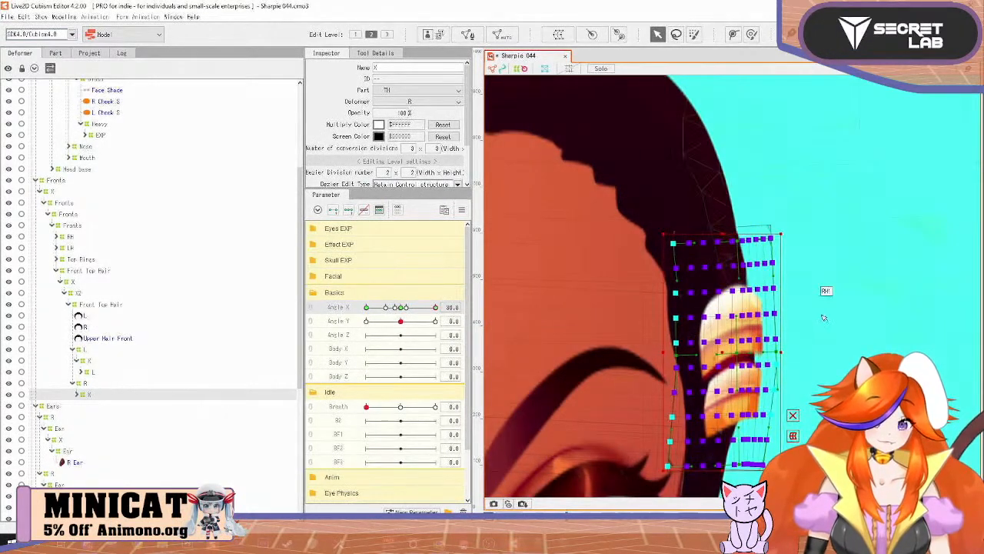
scroll(807, 349, down, 2)
scroll(807, 348, up, 1)
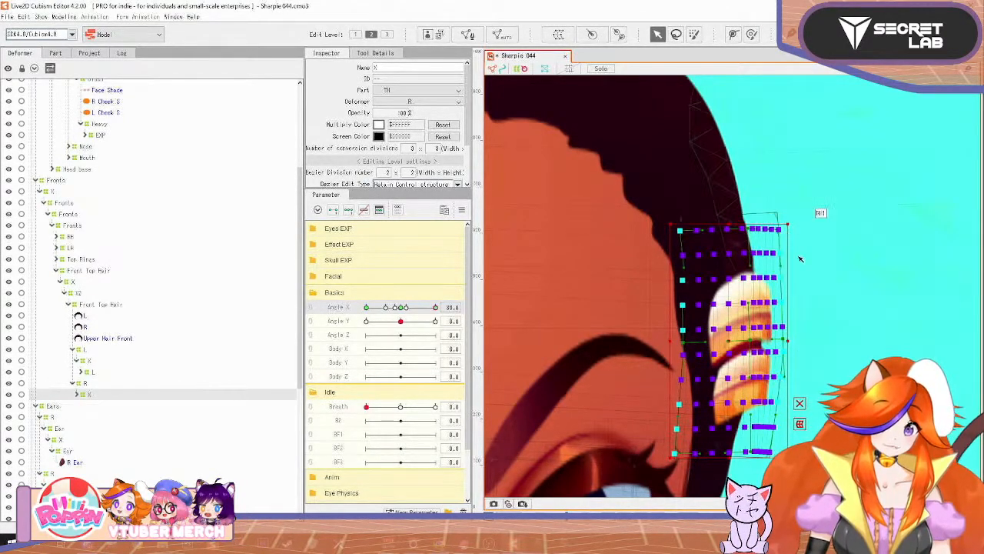
scroll(802, 259, down, 3)
drag(801, 259, 850, 208)
click(854, 354)
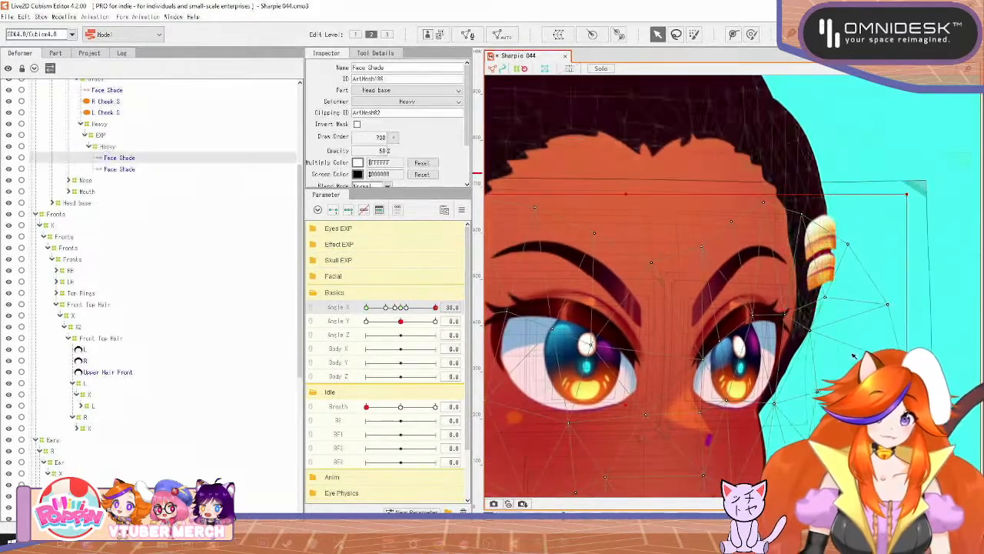
scroll(854, 356, down, 5)
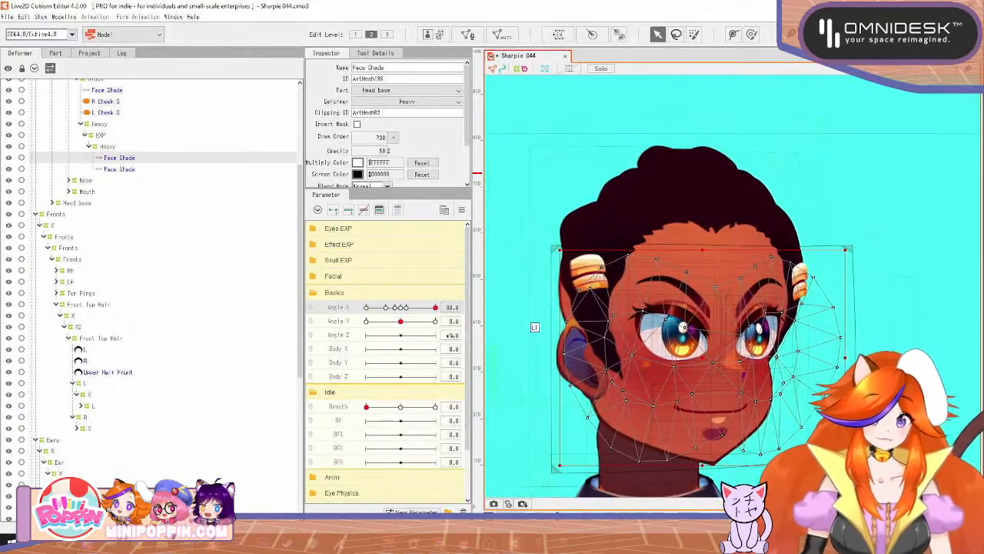
drag(436, 308, 451, 337)
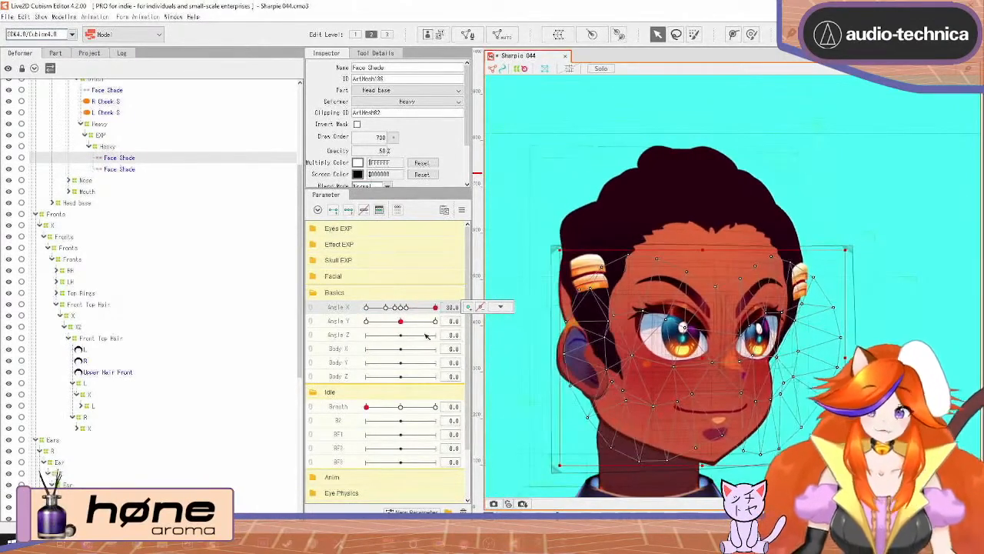
Step: Select the X deformer under R again and sweep Angle X, examining the rings' fit close up and on the full head
click(88, 428)
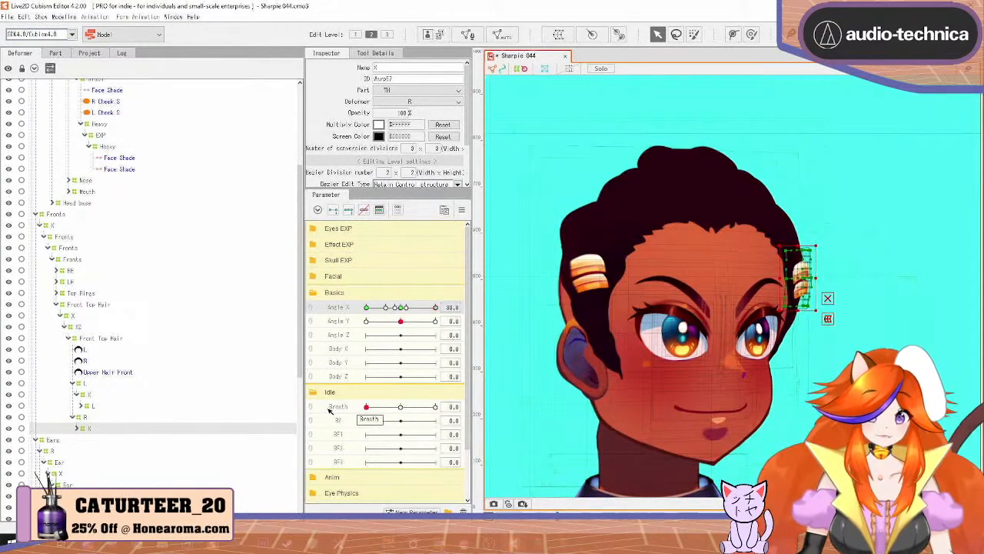
drag(435, 309, 463, 343)
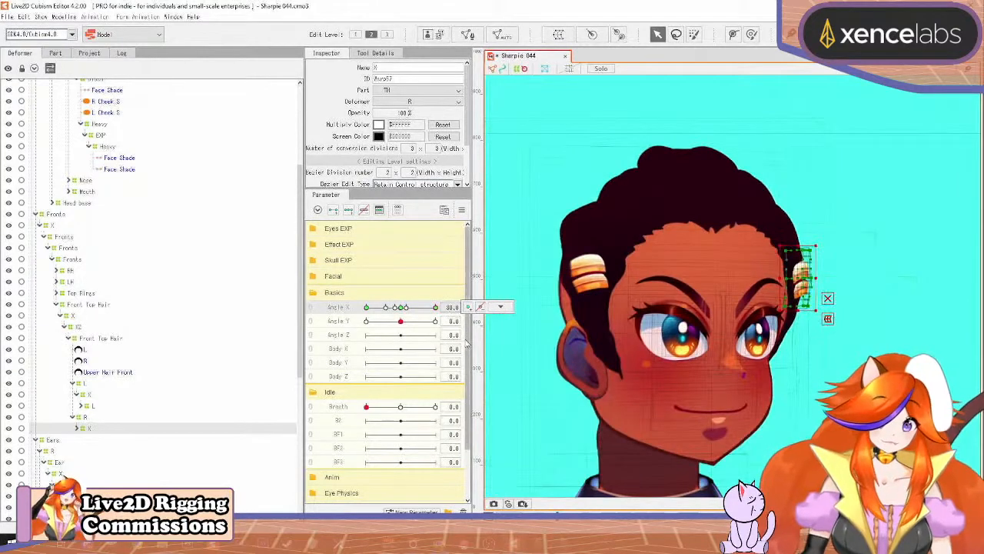
drag(433, 308, 455, 337)
scroll(893, 323, up, 4)
scroll(893, 323, up, 2)
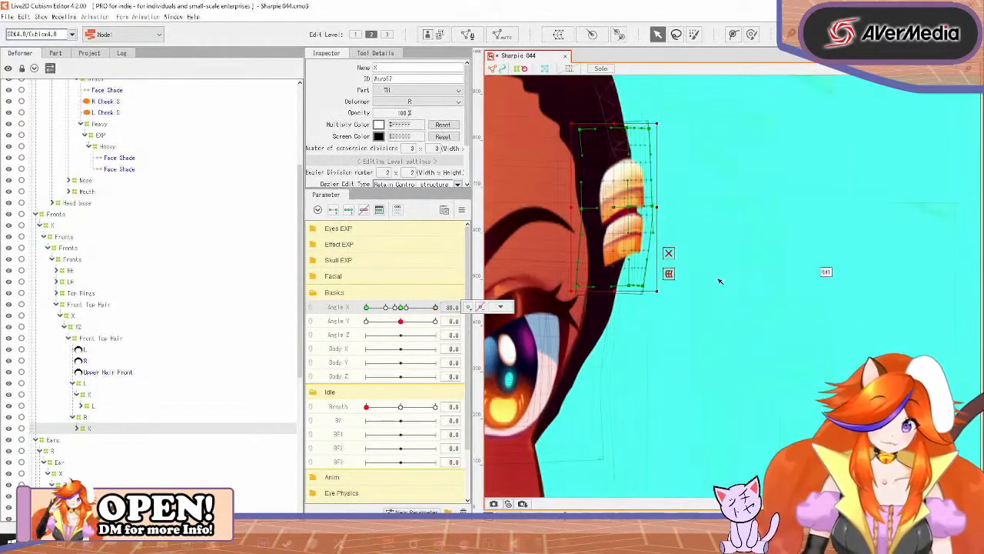
drag(722, 282, 804, 365)
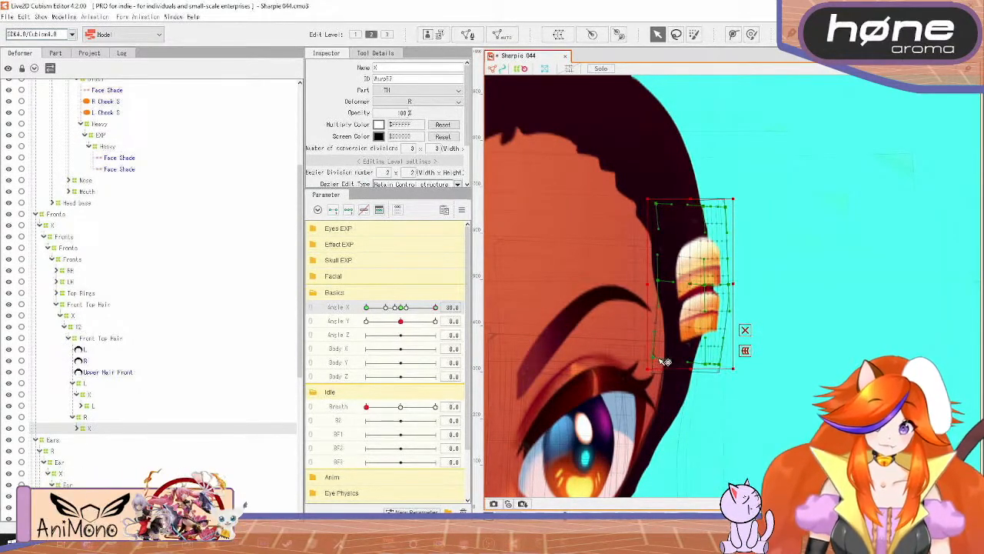
scroll(670, 357, down, 5)
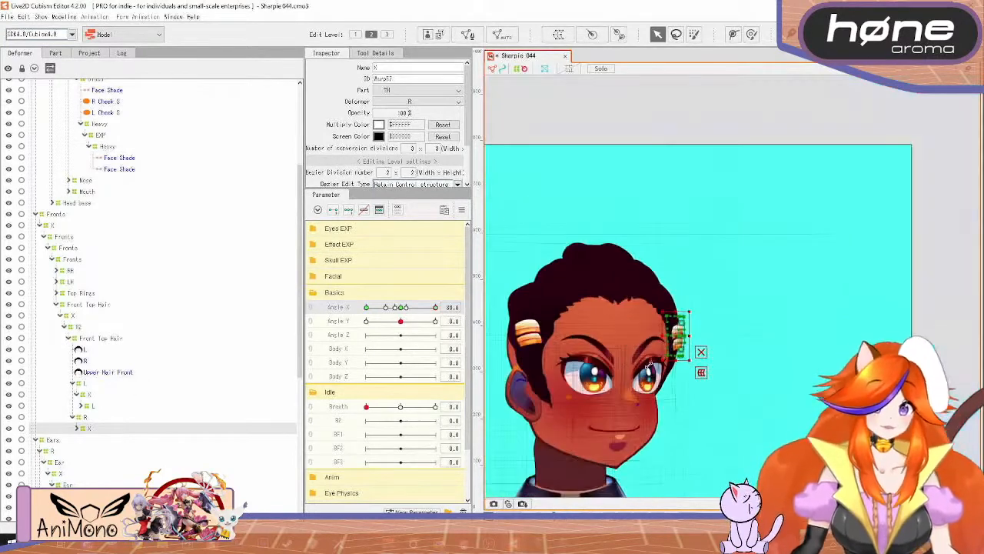
drag(435, 307, 448, 348)
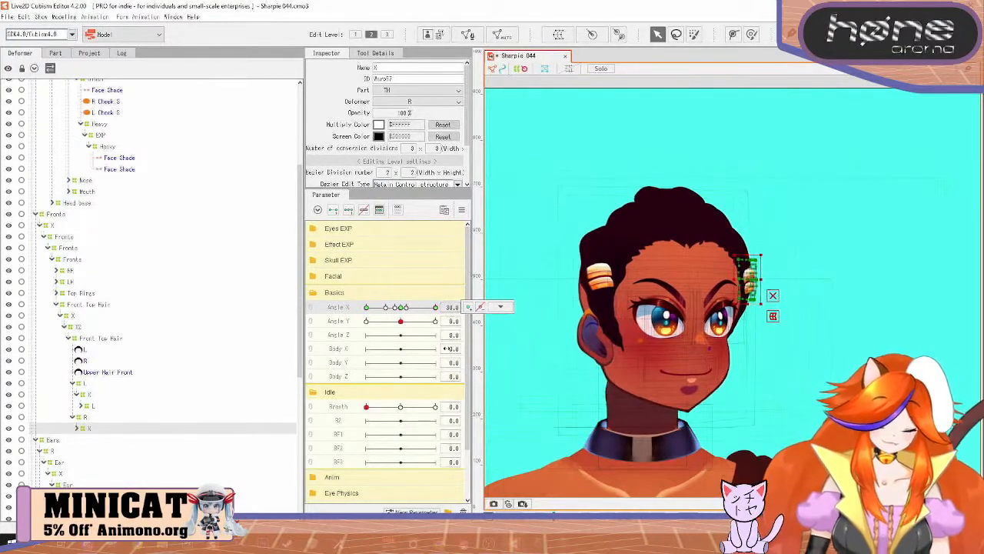
Step: Open the Physics/Scene Blending Settings and preview the model's head movement up close
click(68, 16)
click(130, 213)
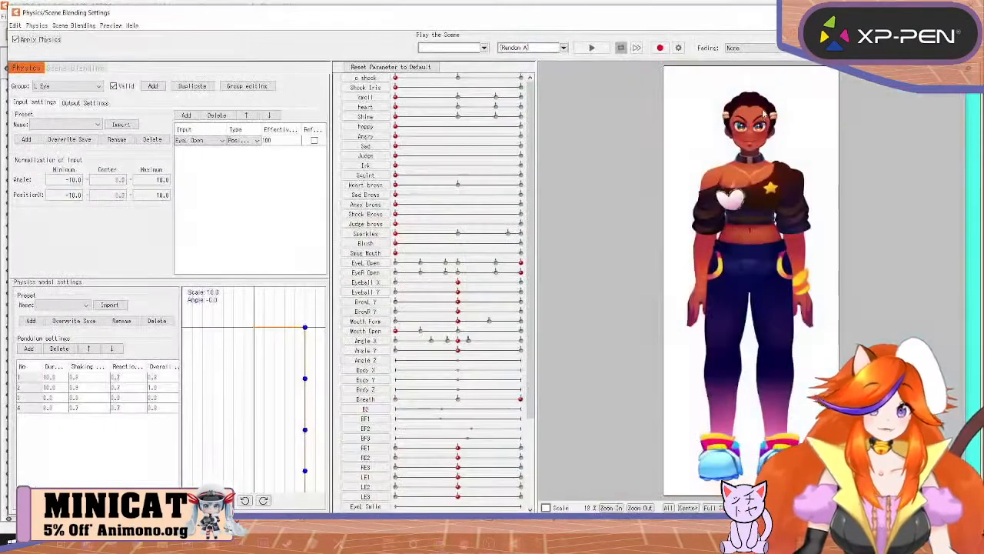
scroll(761, 113, up, 5)
drag(737, 113, 727, 217)
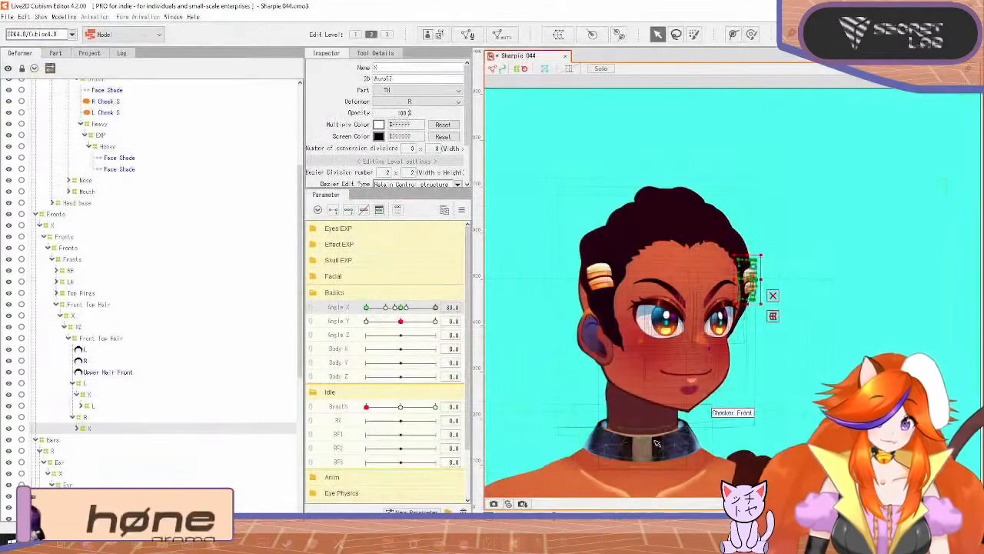
Step: Reopen the Physics/Scene Blending Settings, turn off Apply Physics and preview the hair rings across the Angle X range
scroll(746, 293, up, 3)
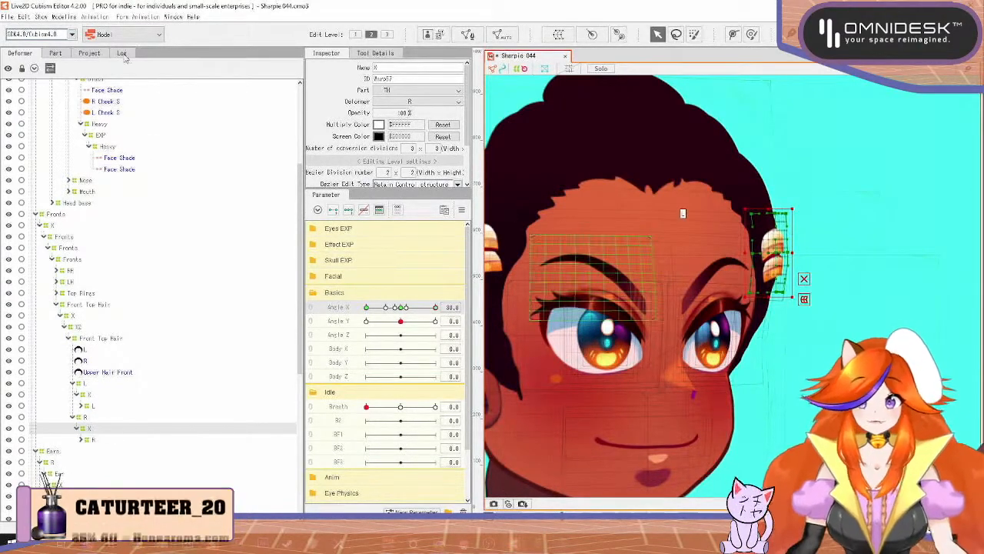
click(63, 17)
click(119, 215)
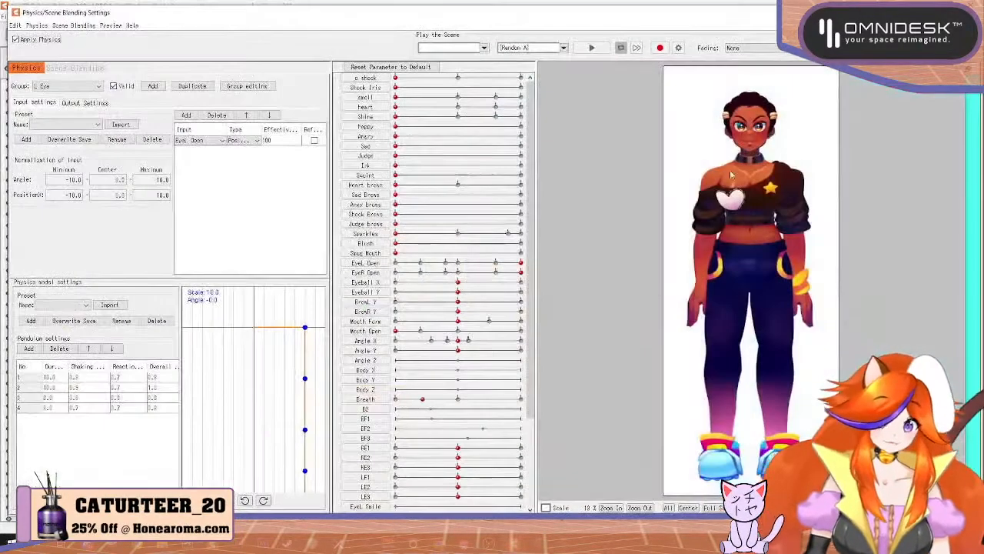
scroll(715, 294, up, 3)
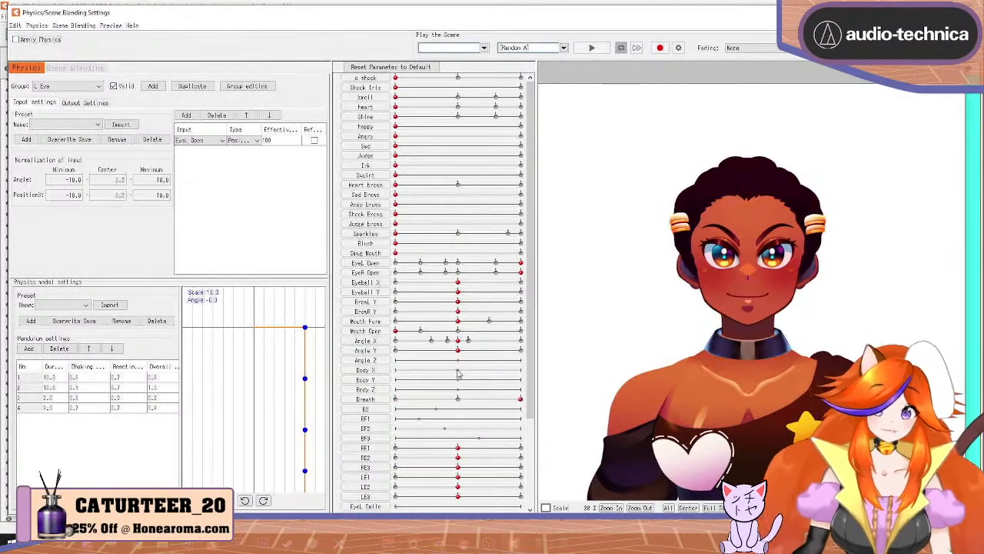
drag(459, 343, 566, 350)
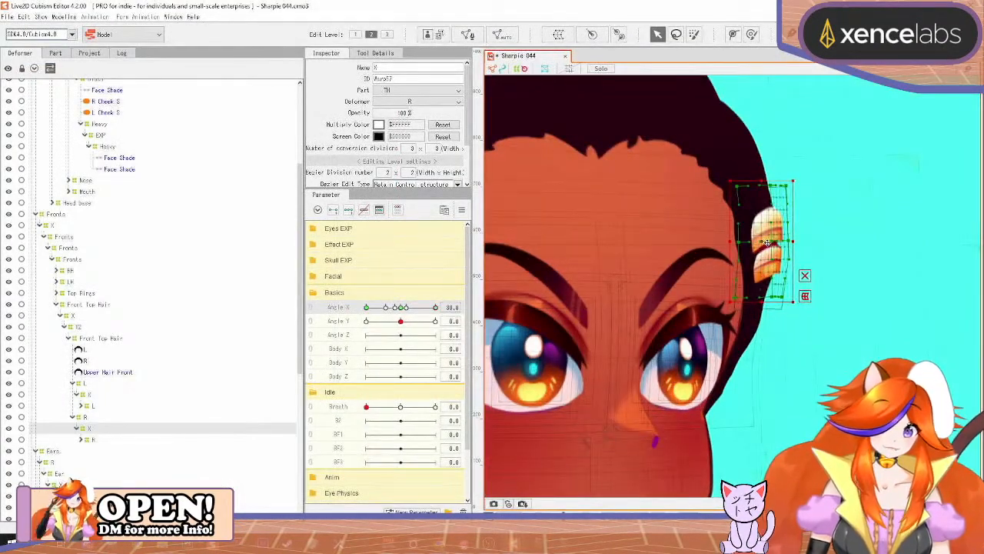
Step: At Angle X 30, move the R rings' deformer slightly toward the head, stretch its outer columns outward and fine-tune its position
drag(766, 243, 761, 243)
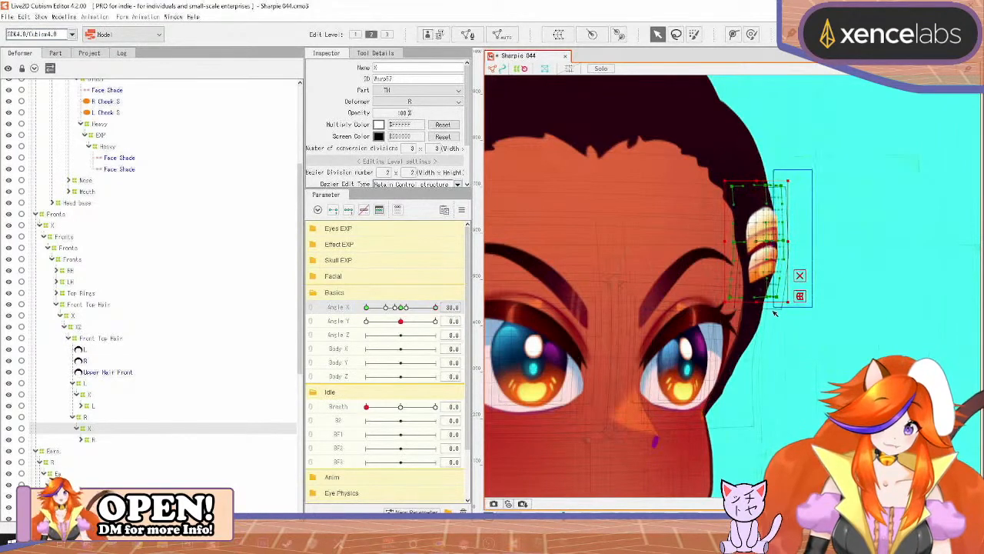
drag(753, 320, 752, 321)
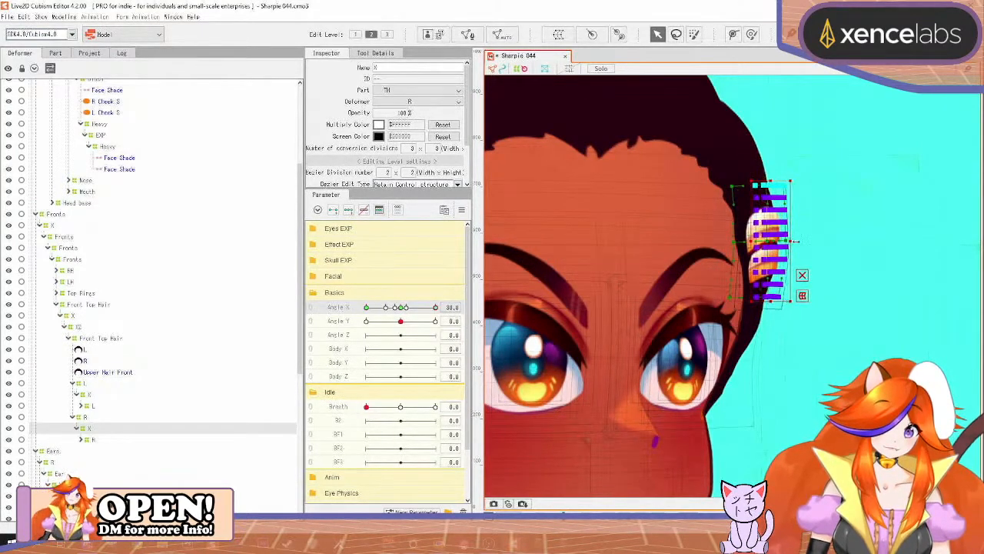
drag(794, 242, 861, 257)
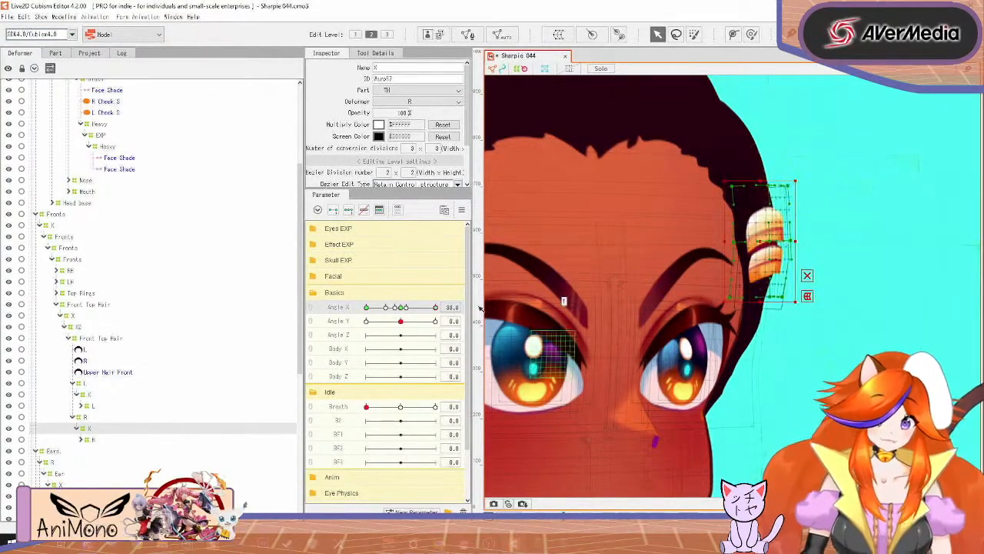
mouse_move(436, 310)
mouse_down()
mouse_move(426, 316)
mouse_move(447, 317)
mouse_up()
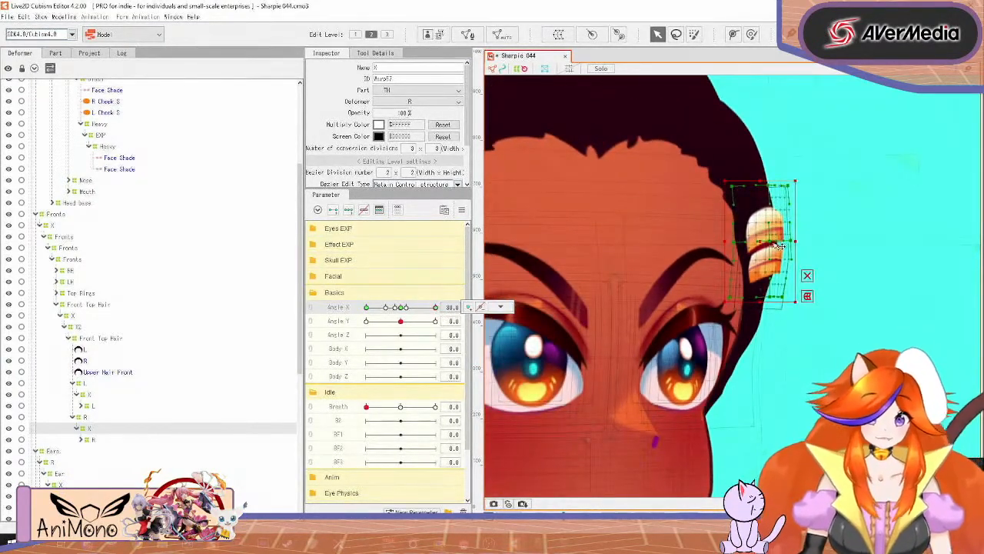
drag(765, 242, 767, 240)
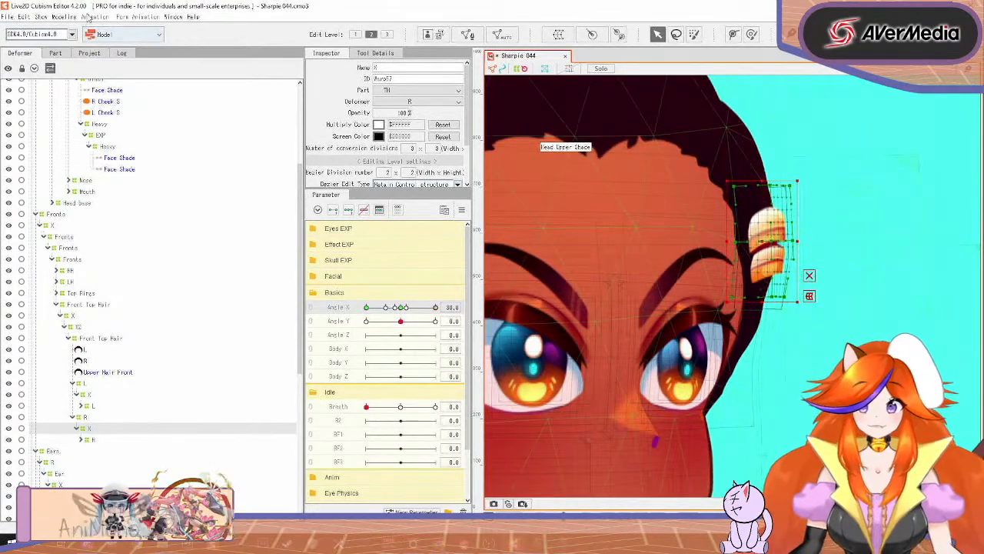
Step: Open the Physics/Scene Blending Settings and preview the hair rings close up while sweeping Angle X
click(58, 18)
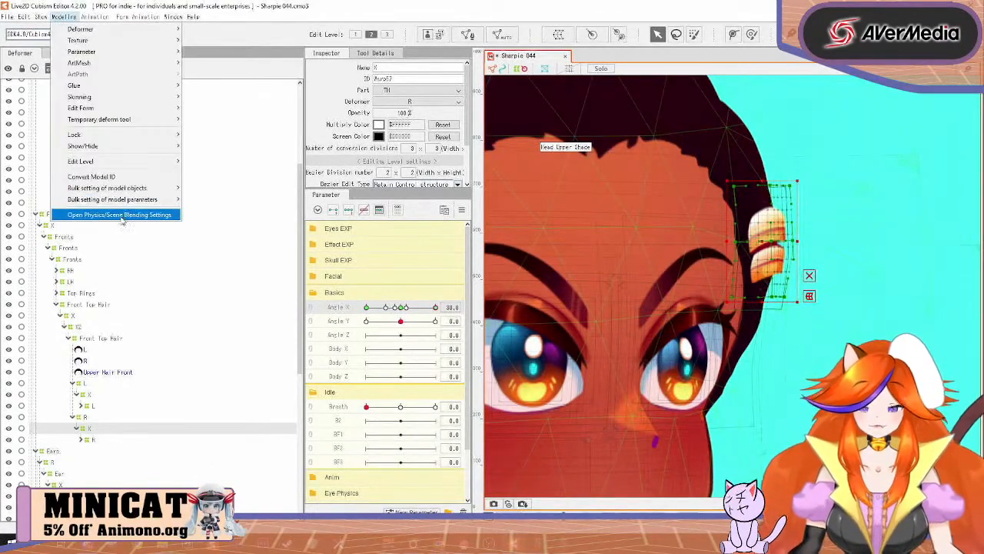
click(121, 219)
scroll(713, 300, up, 5)
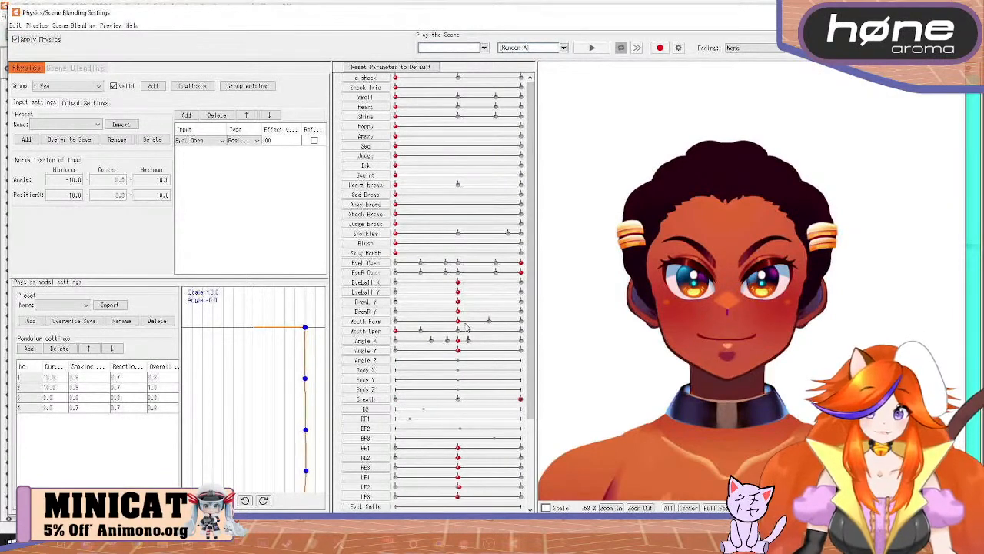
drag(458, 341, 537, 417)
drag(446, 421, 587, 414)
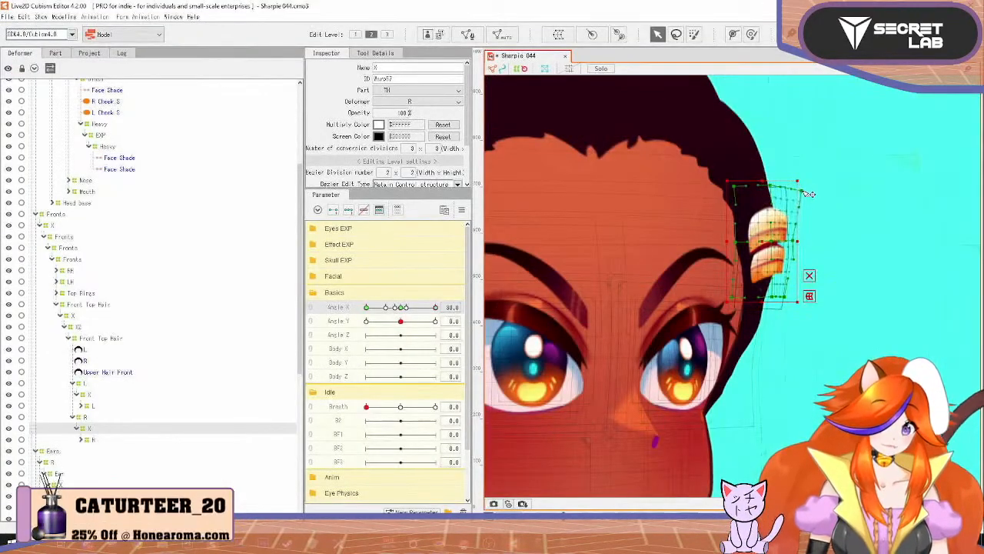
Step: Pull the outer edge of the R rings' deformer outward at Angle X 30 and preview the head turn in the Physics/Scene Blending Settings
drag(797, 241, 804, 245)
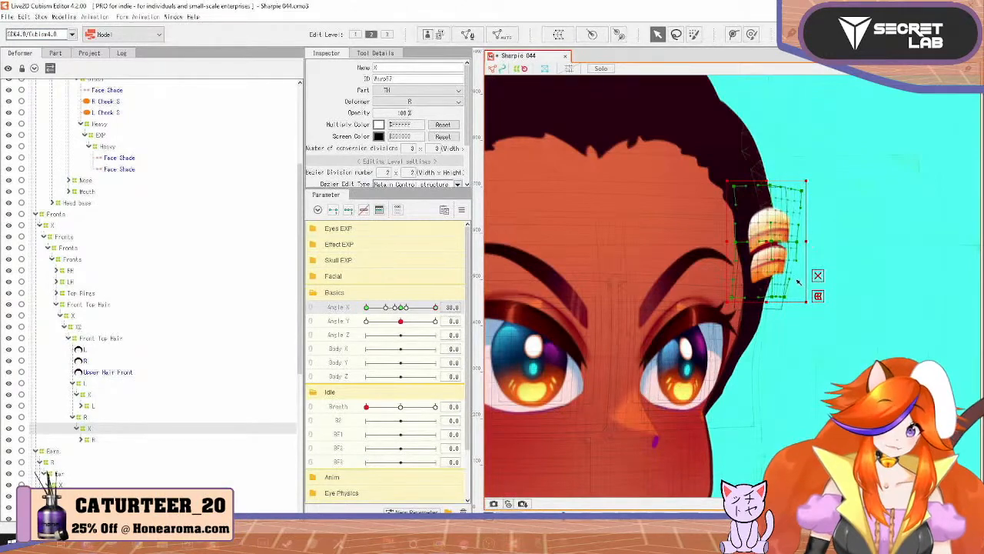
click(69, 18)
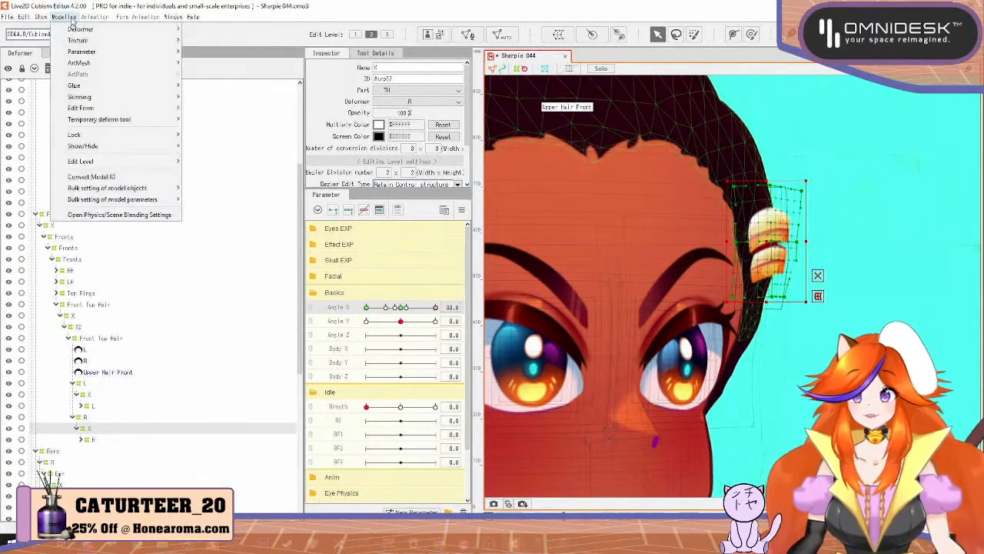
click(136, 218)
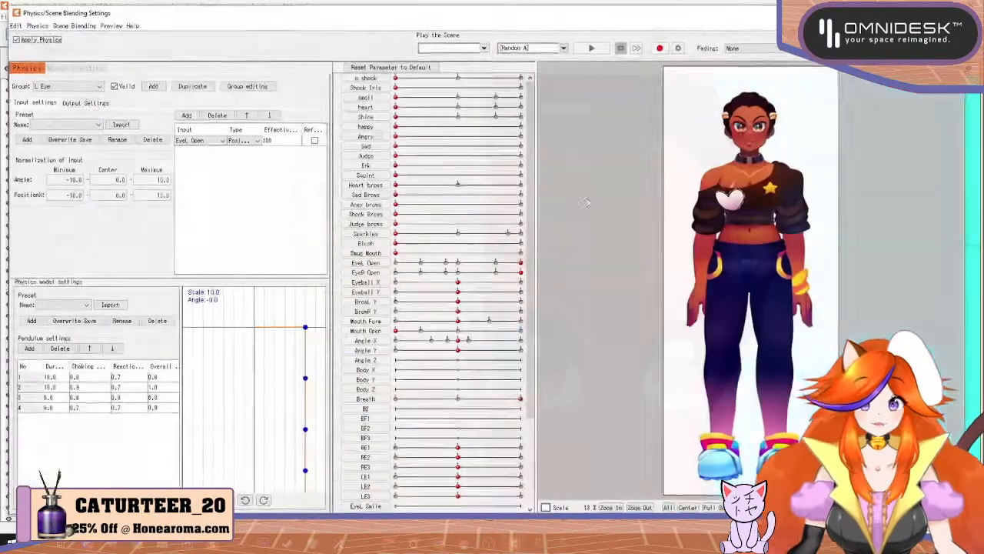
scroll(709, 194, up, 3)
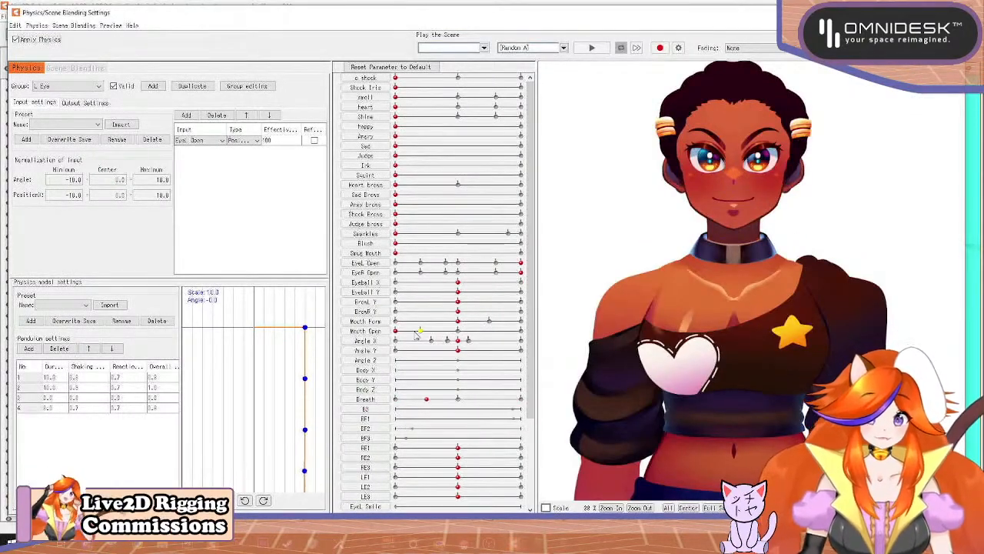
mouse_move(465, 350)
mouse_down()
mouse_move(439, 340)
mouse_move(549, 353)
mouse_move(383, 372)
mouse_move(500, 374)
mouse_move(414, 379)
mouse_move(537, 369)
mouse_move(439, 376)
mouse_move(455, 372)
mouse_move(464, 345)
mouse_up()
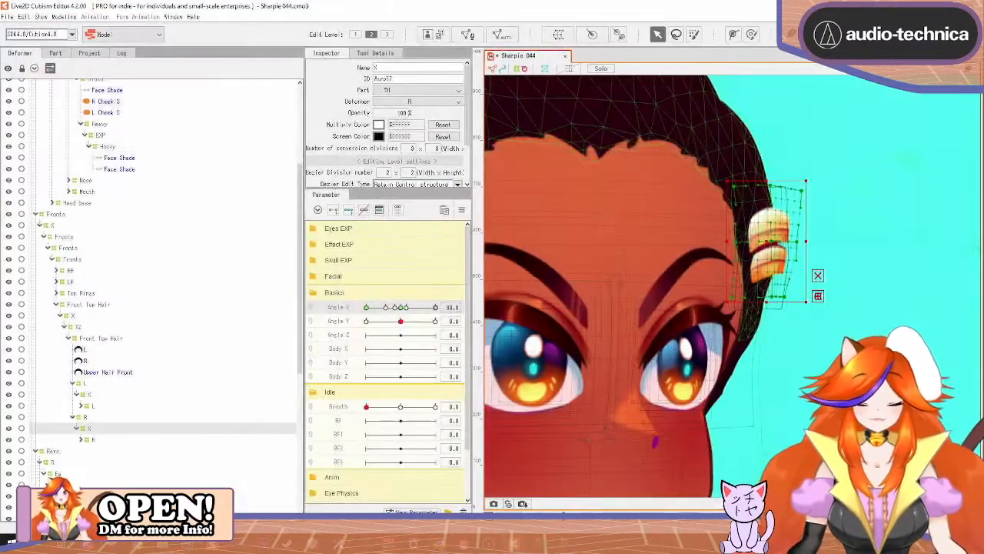
Step: Save the model as Sharpie 045 and reset all parameters to their default values
key(Return)
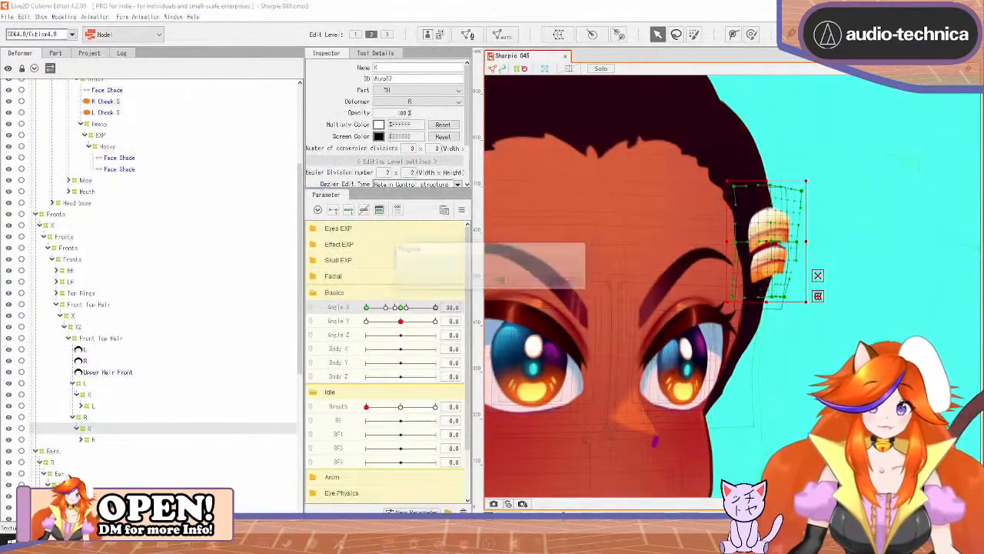
click(461, 210)
click(496, 207)
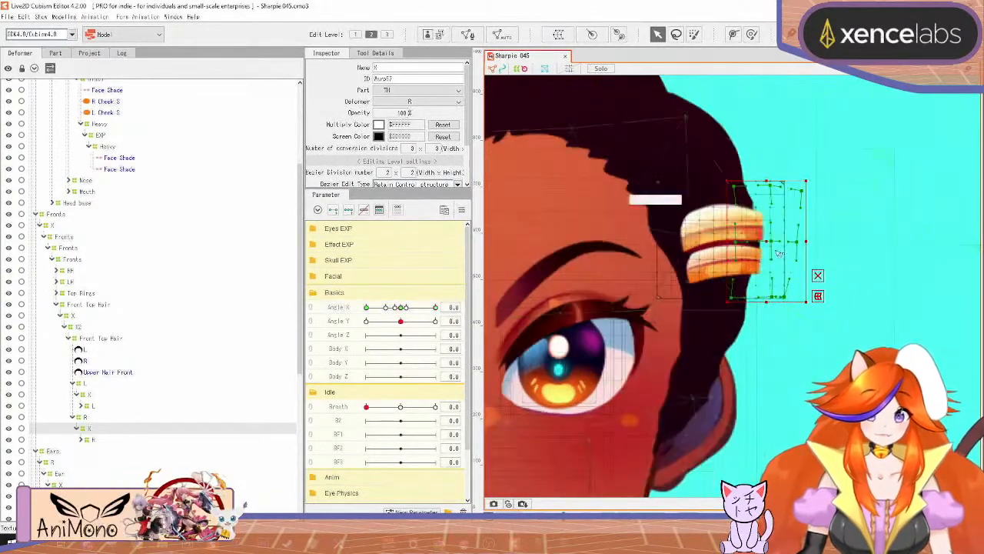
Step: Collapse the Front Top Hair deformer, select the Top Rings deformer and set its opacity to 100%
scroll(724, 278, down, 3)
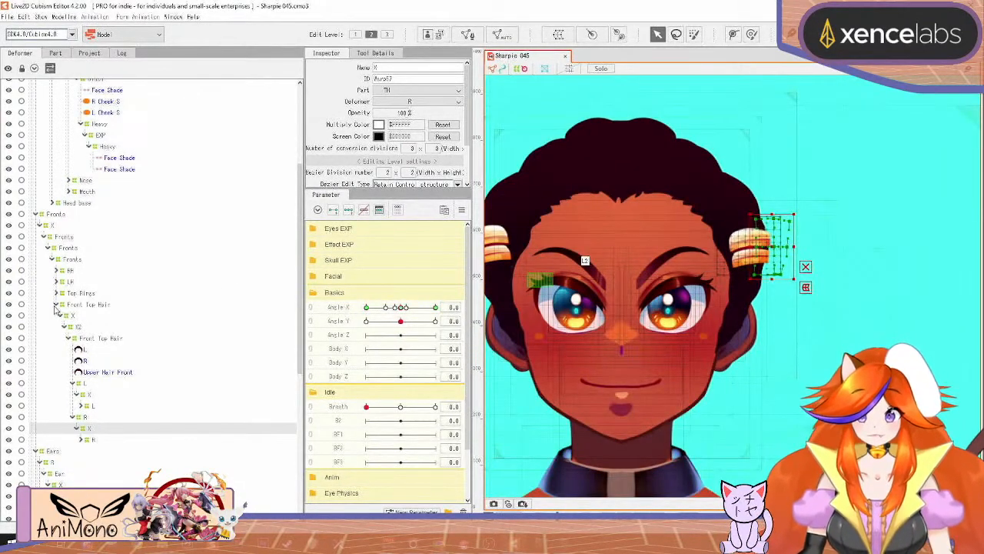
click(58, 305)
click(71, 294)
click(399, 113)
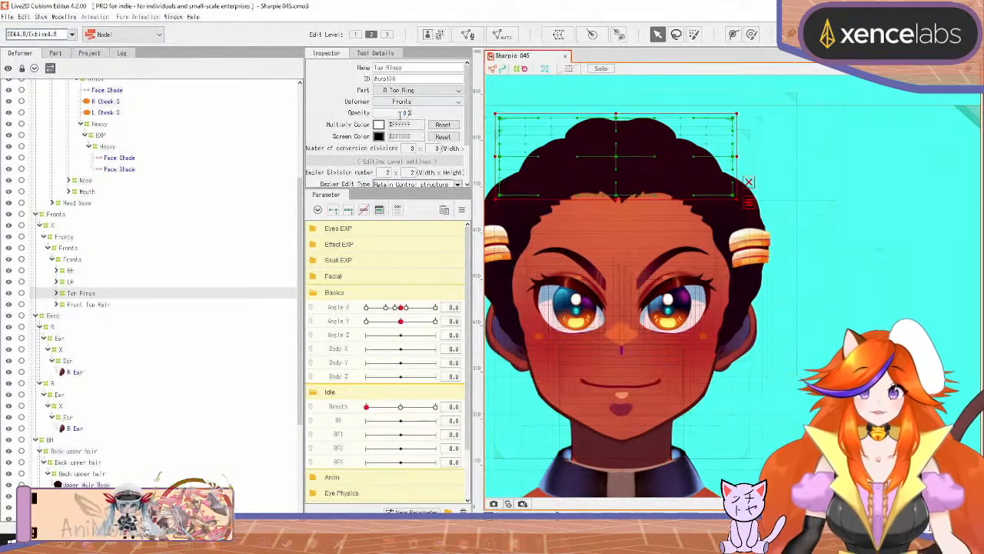
text(100)
key(Return)
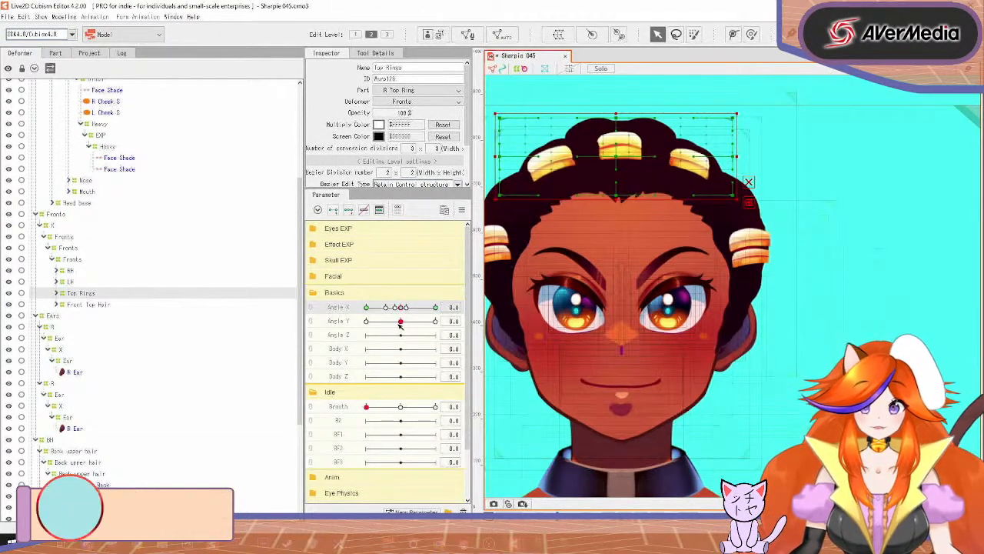
Step: At Angle X -30, try narrowing the Top Rings deformer, undo it, and skew its upper middle control point toward the back of the head
drag(401, 308, 366, 308)
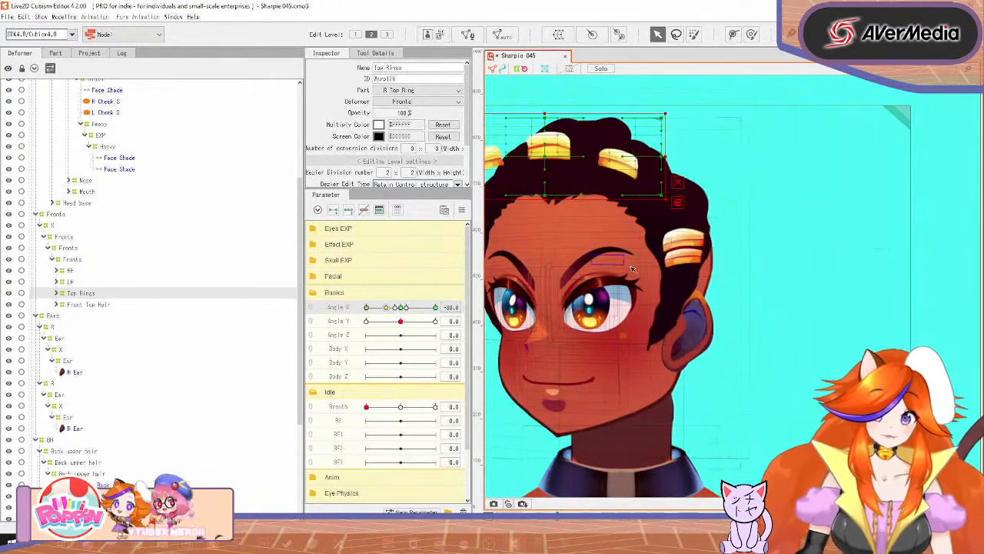
drag(604, 256, 673, 273)
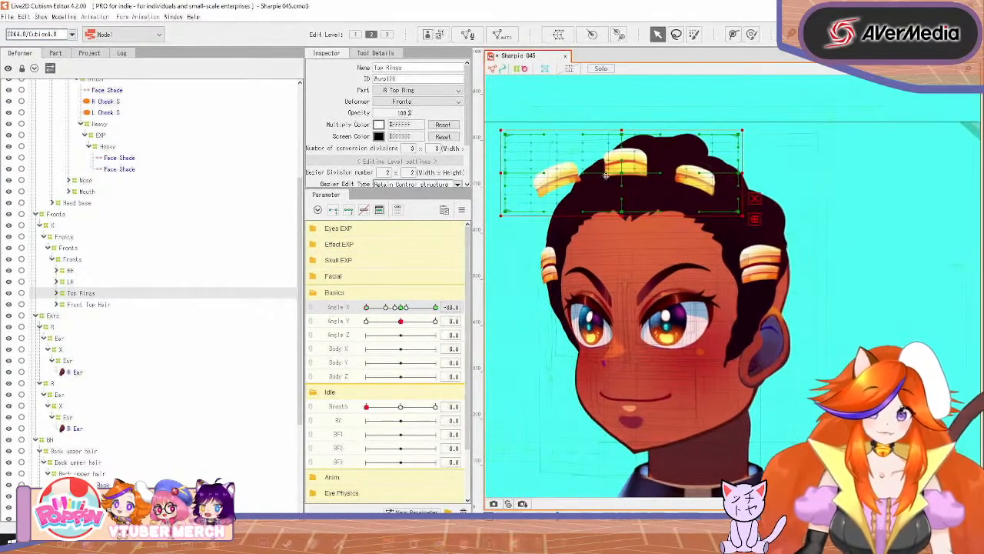
drag(503, 132, 553, 133)
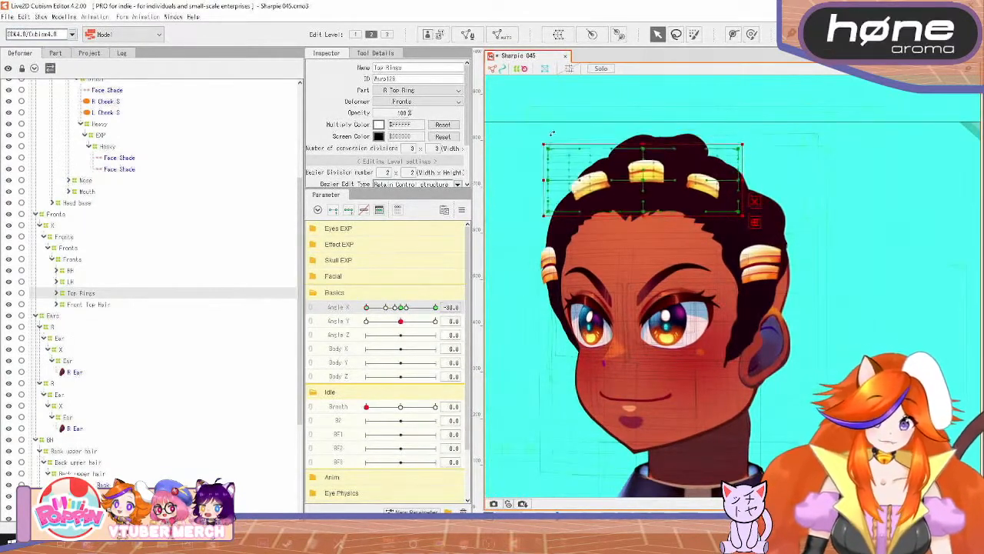
key(ctrl+z)
drag(622, 134, 656, 134)
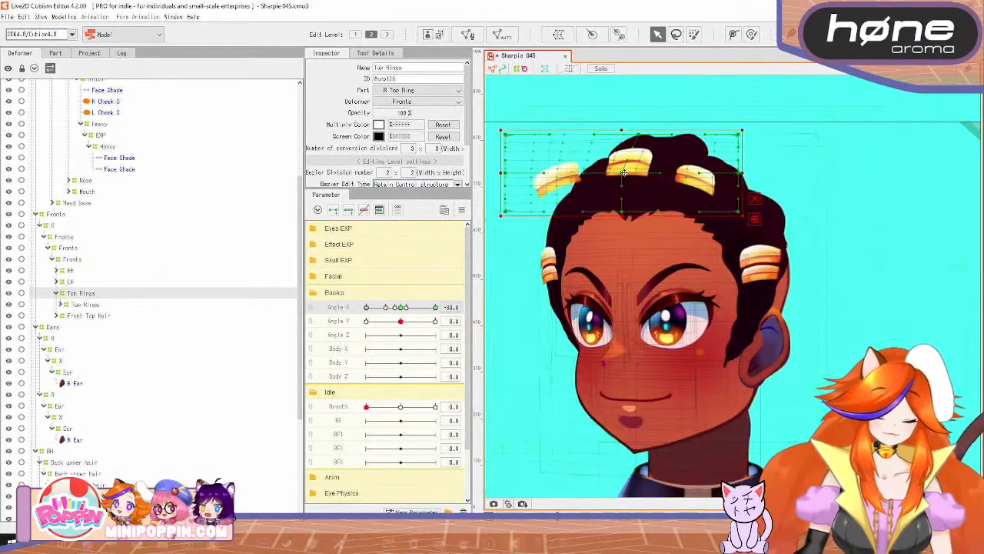
key(ctrl+z)
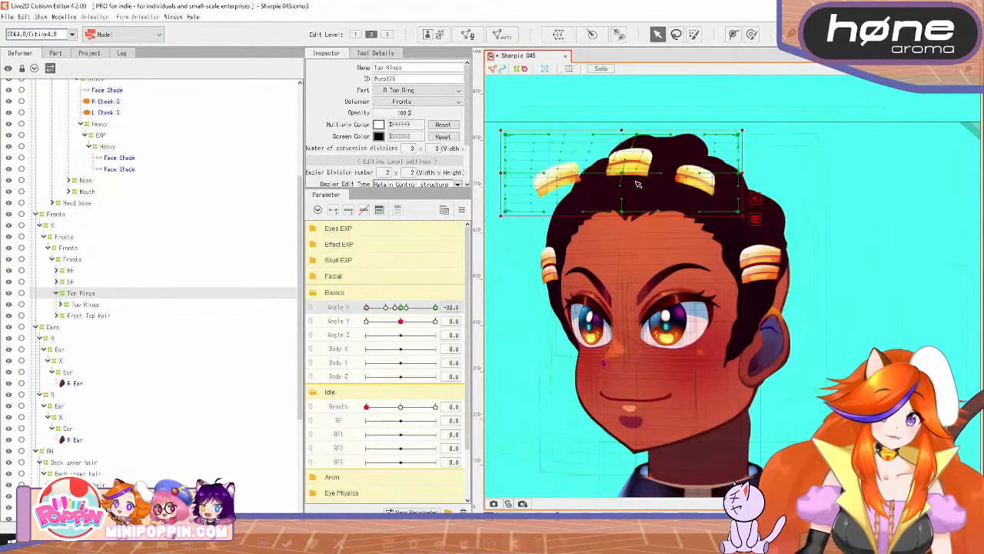
Step: Move the whole Top Rings deformer slightly toward the back of the head and check it with Angle X
drag(629, 177, 636, 176)
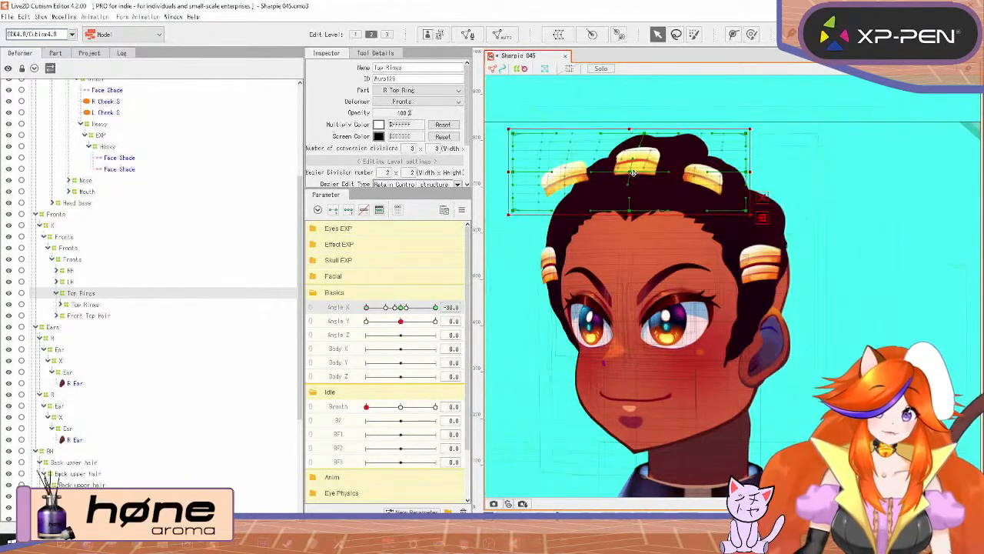
mouse_move(638, 175)
mouse_down()
mouse_move(629, 176)
mouse_move(638, 171)
mouse_up()
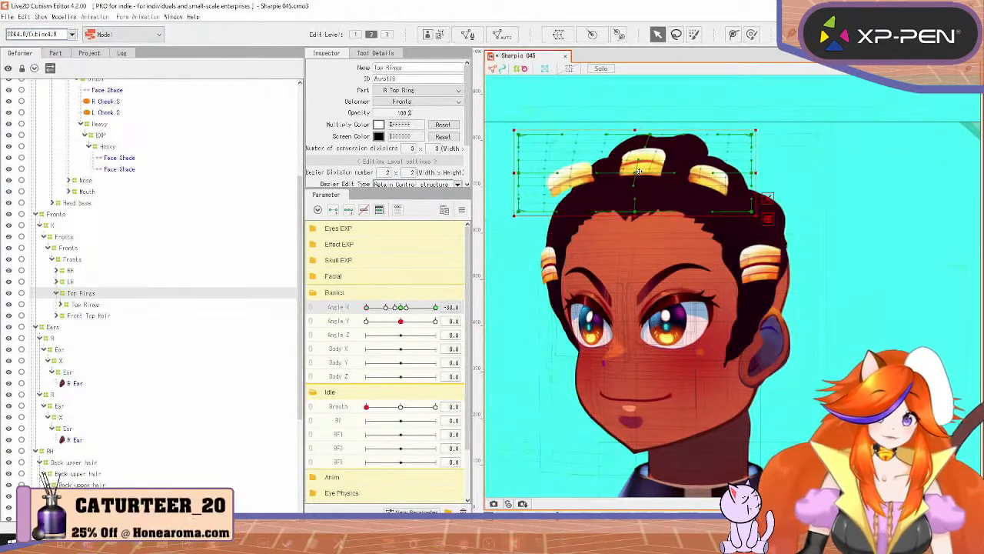
mouse_move(366, 309)
mouse_down()
mouse_move(400, 316)
mouse_move(364, 322)
mouse_up()
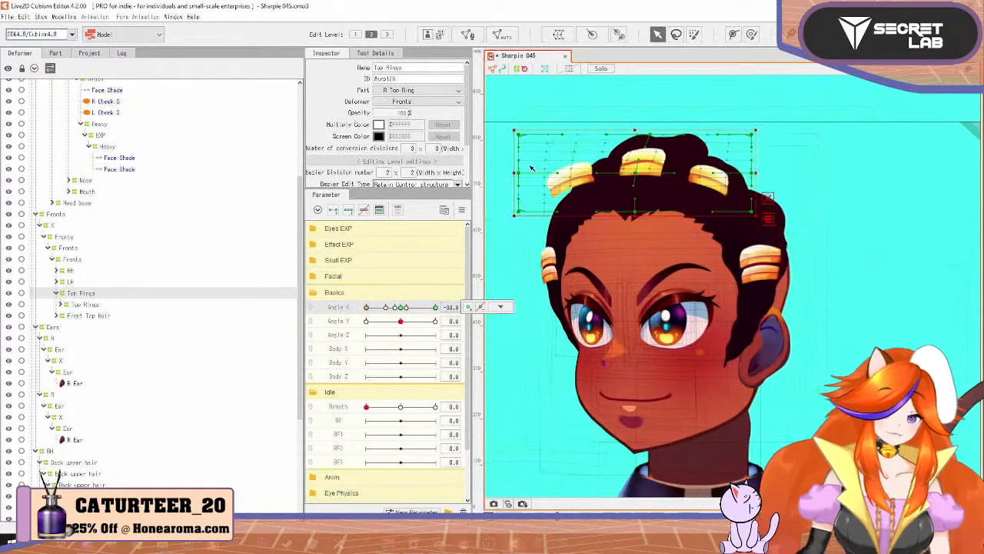
Step: Pull the outer column of the Top Rings deformer inward so the far ring sits on the hair, and check it with Angle X
drag(506, 116, 609, 187)
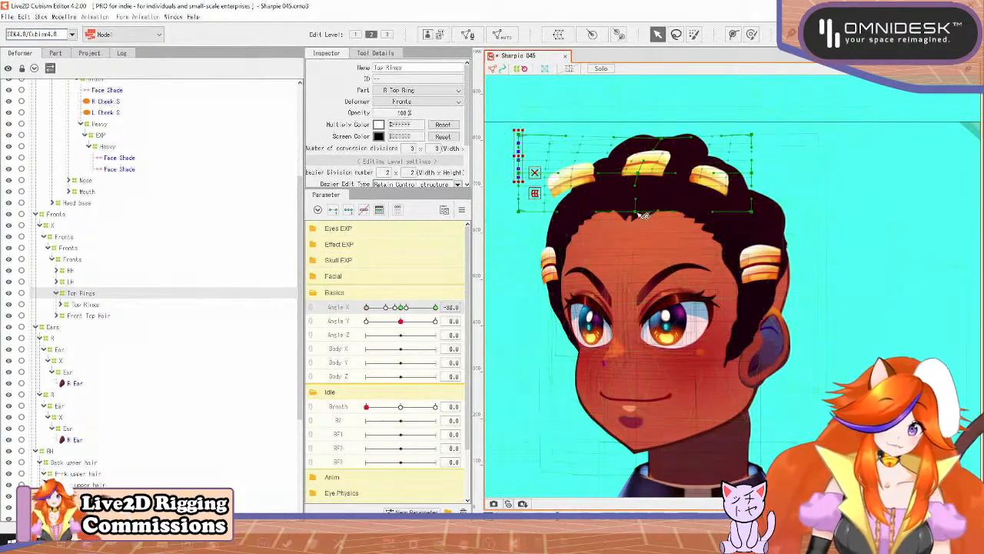
click(506, 136)
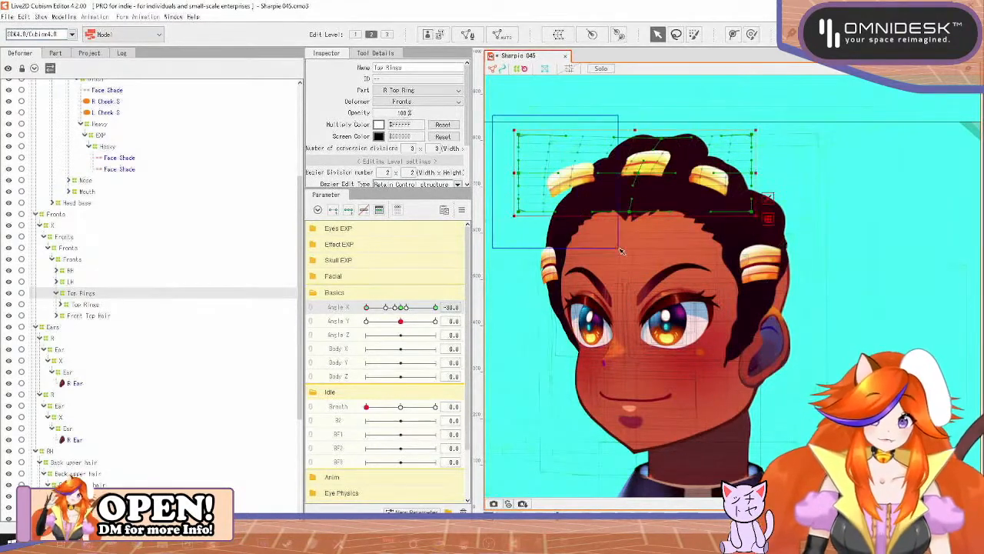
drag(500, 186, 499, 188)
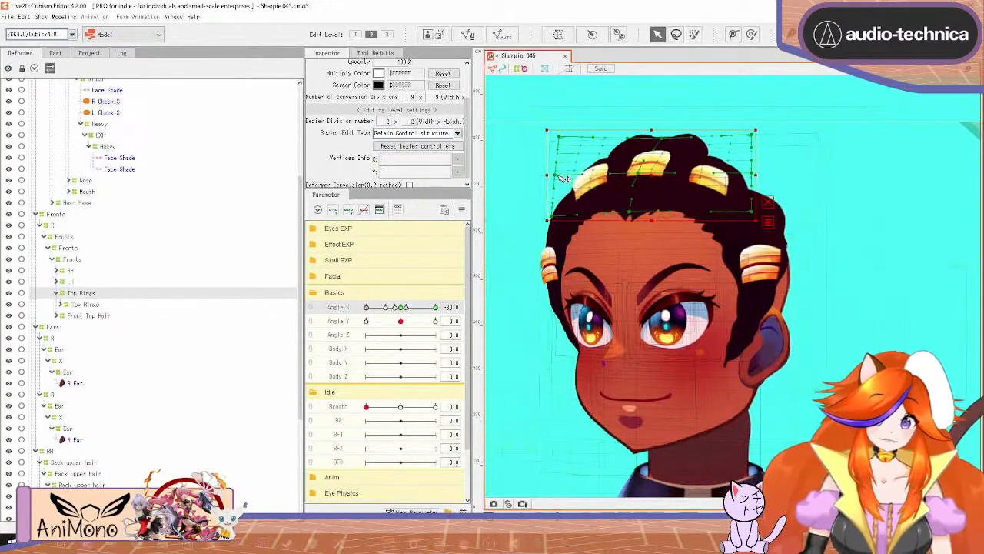
mouse_move(369, 308)
mouse_down()
mouse_move(384, 317)
mouse_move(366, 321)
mouse_up()
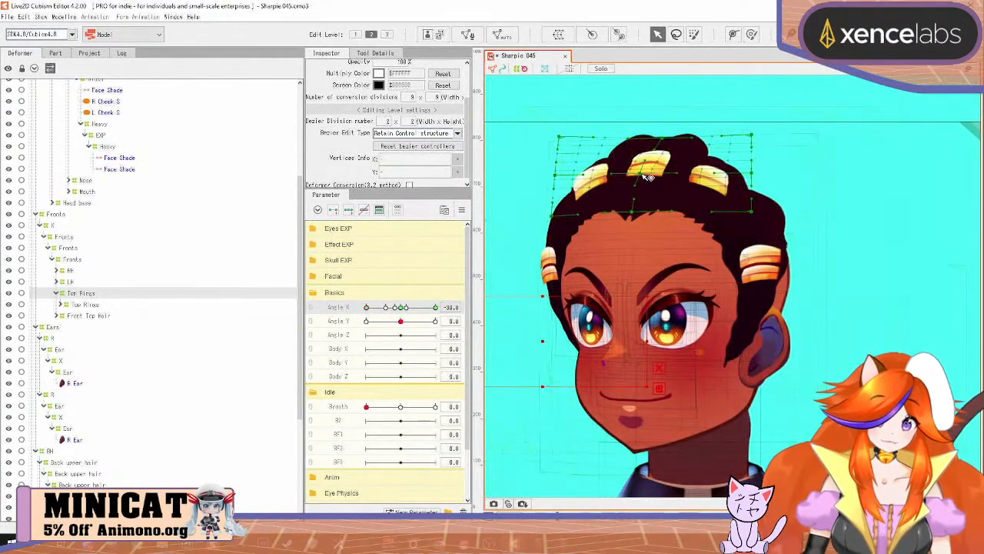
Step: Lower the middle and far-side control points of the Top Rings deformer and check the rings' motion with Angle X
drag(632, 211, 633, 214)
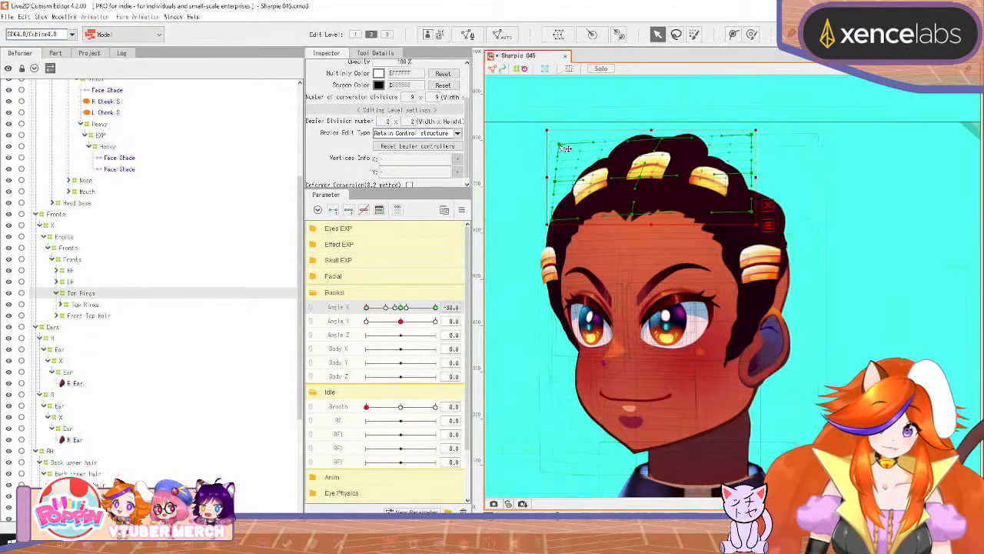
click(368, 308)
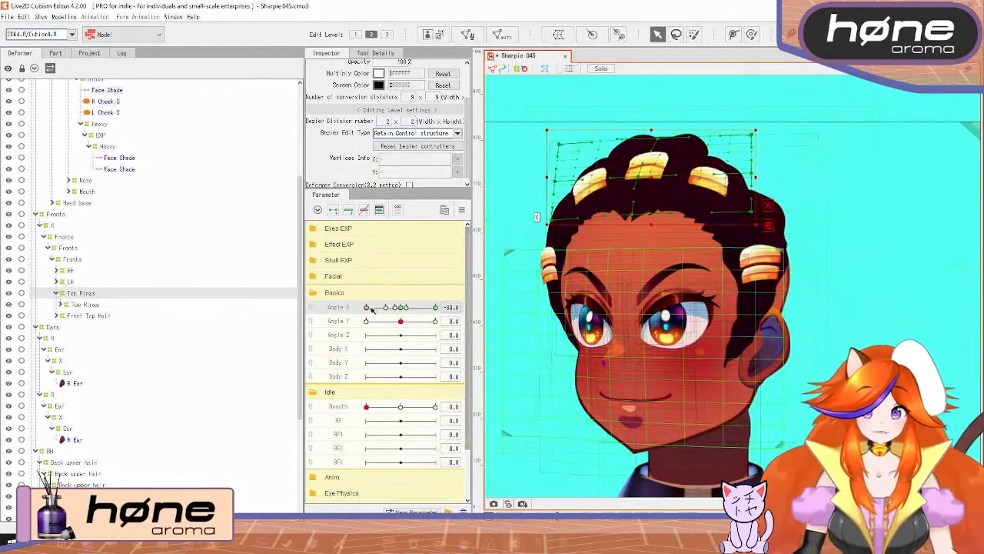
mouse_move(372, 309)
mouse_down()
mouse_move(401, 309)
mouse_move(357, 317)
mouse_up()
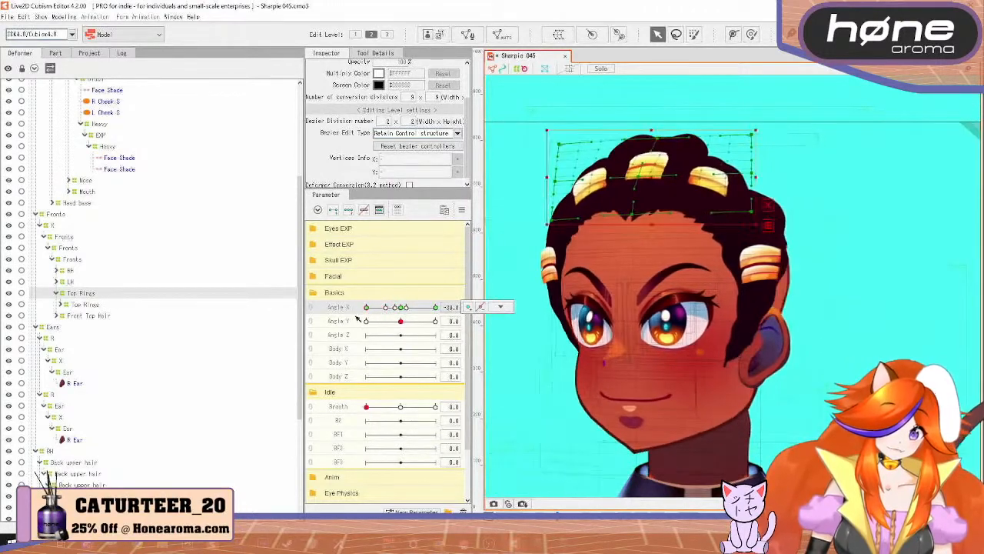
Step: Select the far-side lattice points of the Top Rings deformer, stretch them slightly outward, check with Angle X and clear the point selection
drag(535, 131, 618, 237)
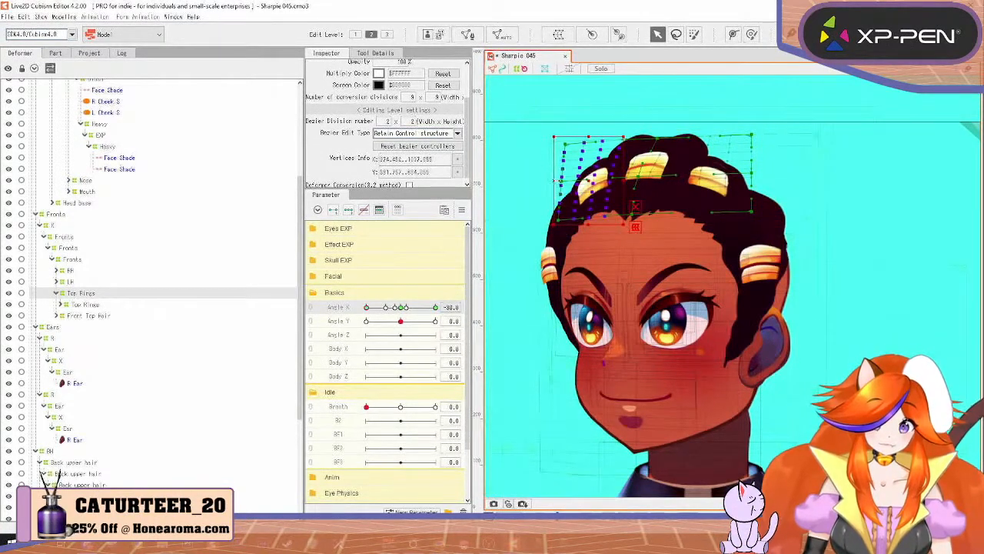
drag(589, 179, 586, 179)
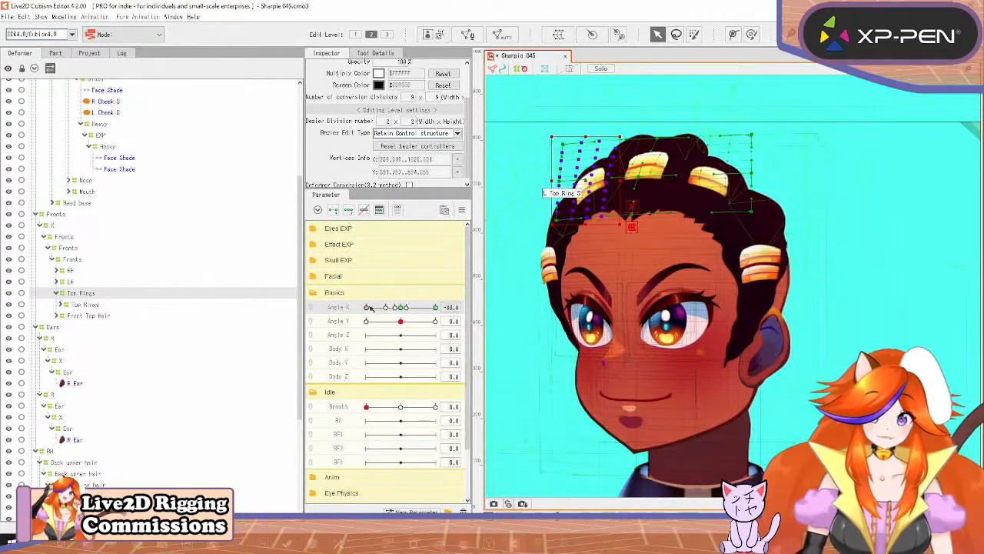
drag(402, 308, 350, 315)
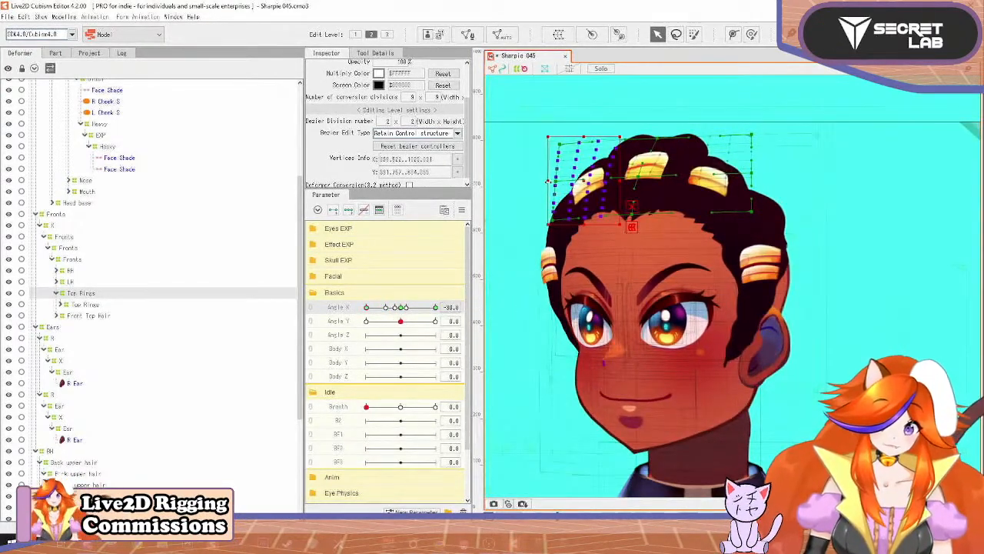
mouse_move(367, 309)
mouse_down()
mouse_move(404, 319)
mouse_move(354, 319)
mouse_move(400, 314)
mouse_move(356, 315)
mouse_move(400, 310)
mouse_move(367, 308)
mouse_up()
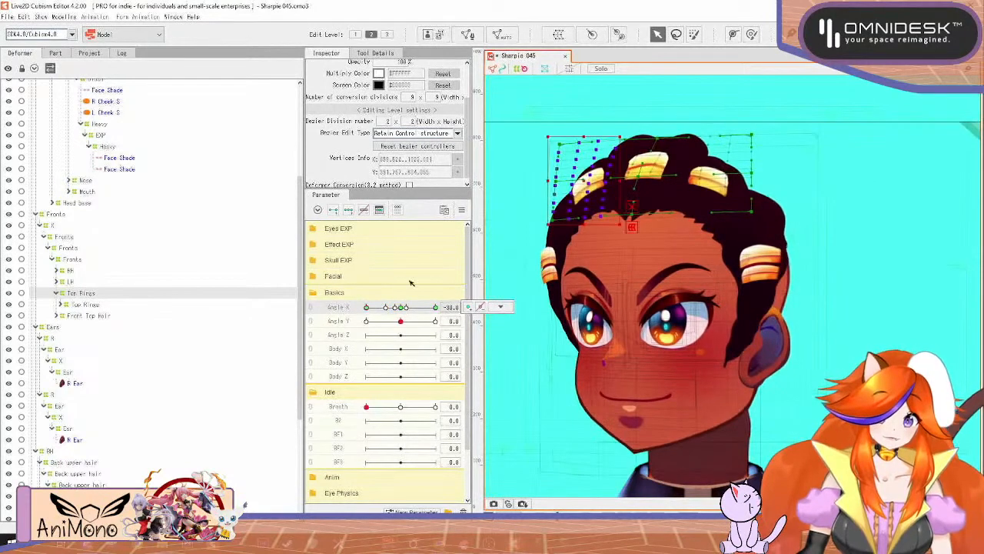
click(862, 220)
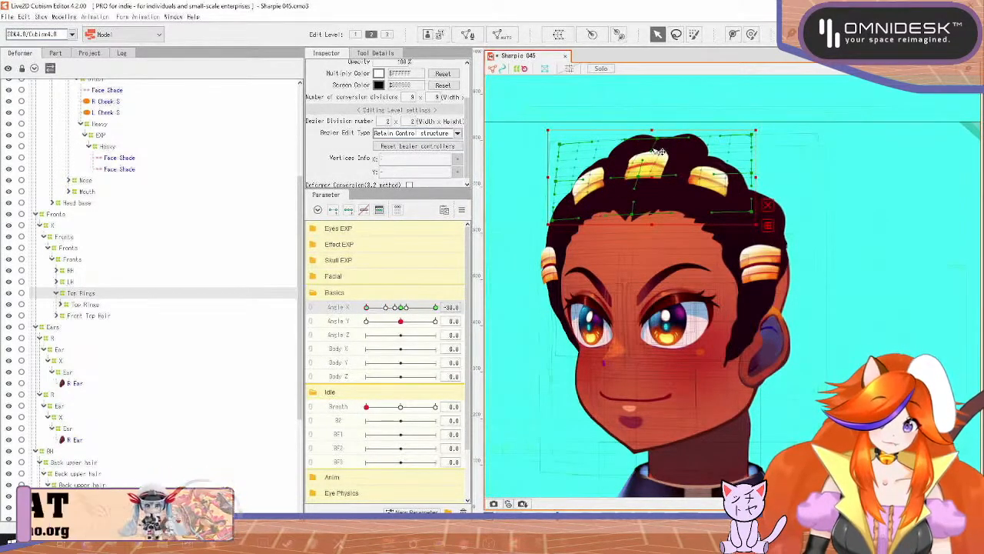
click(462, 212)
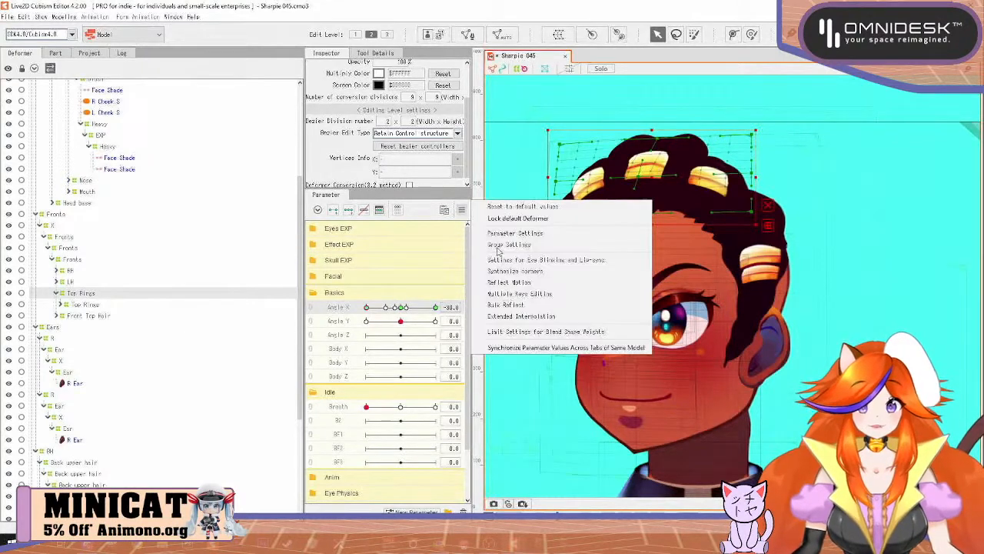
click(87, 298)
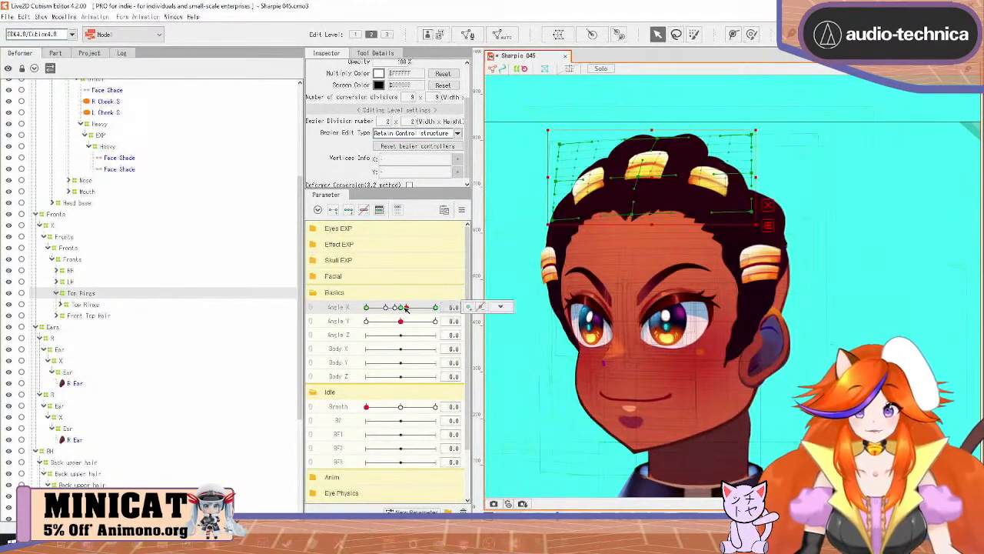
Step: Paste a duplicate of the Top Rings deformer as a parent, nest the keyed Top Rings deformer inside it and rename that child X
click(406, 308)
click(94, 306)
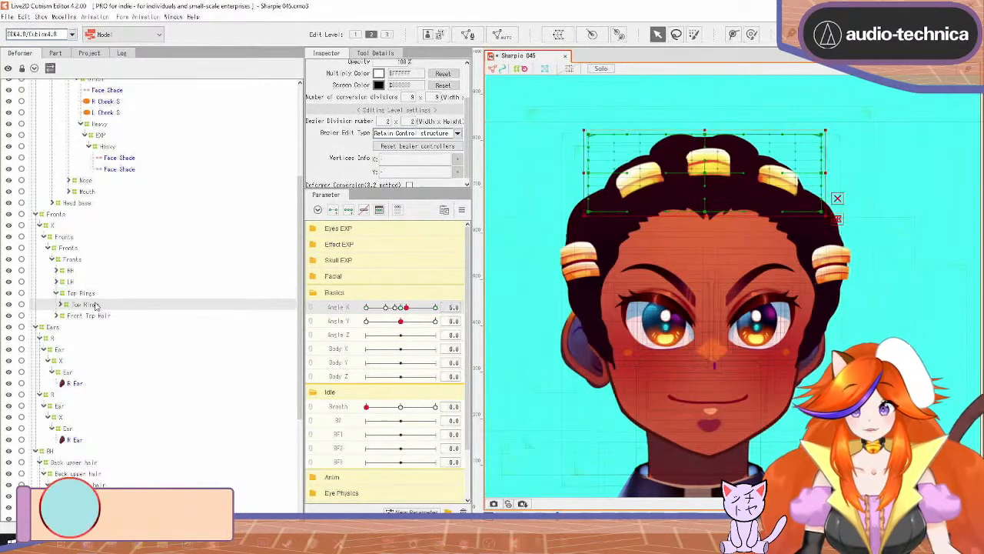
key(ctrl+v)
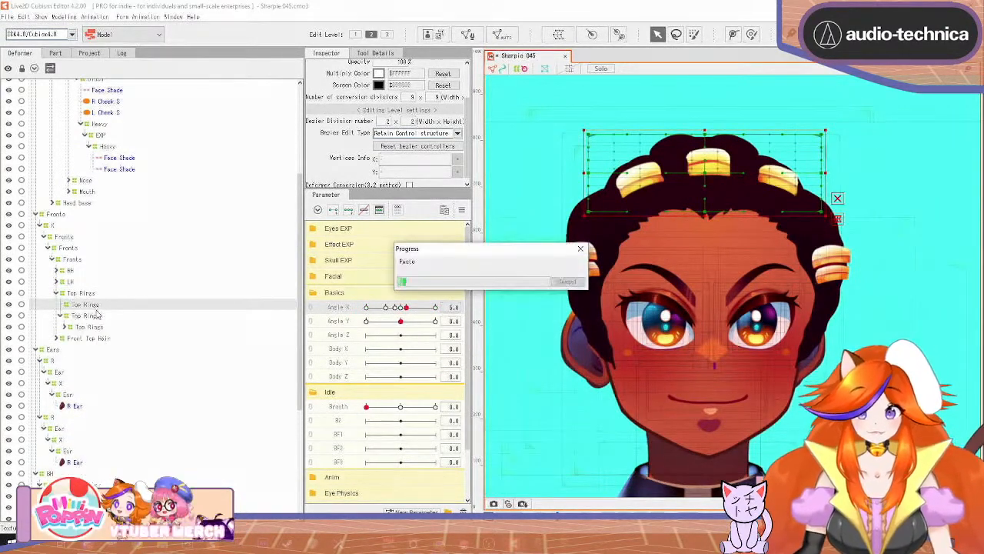
mouse_move(96, 297)
mouse_down()
mouse_move(90, 291)
mouse_move(87, 306)
mouse_up()
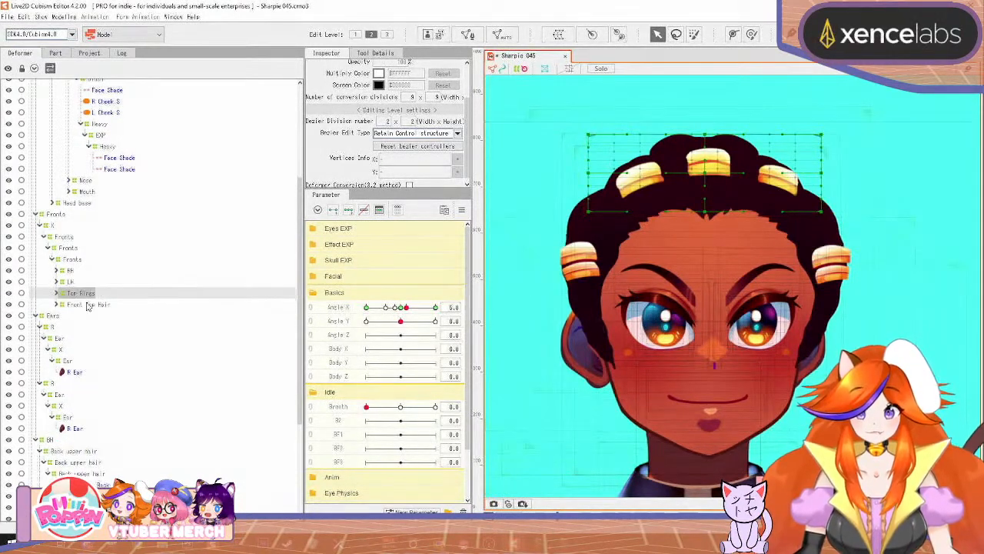
click(59, 294)
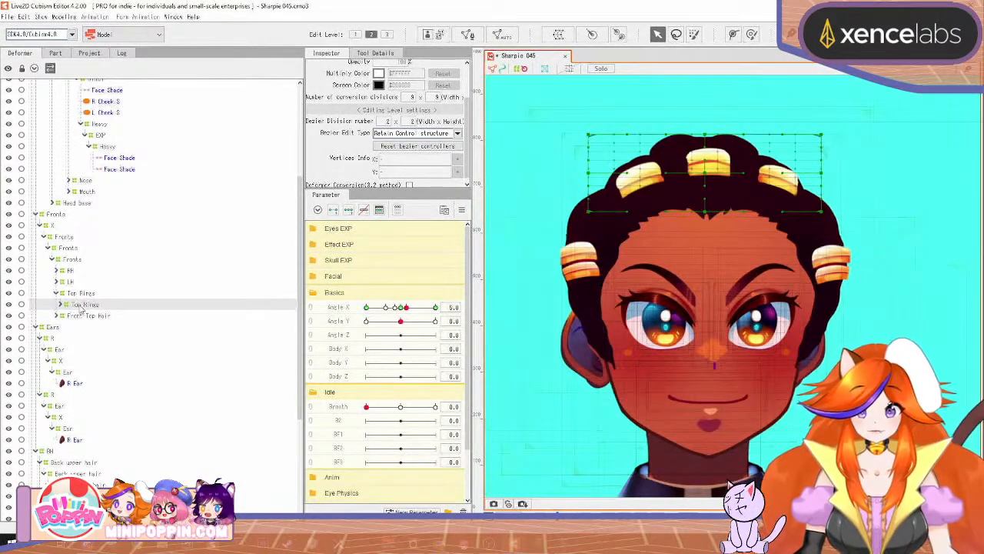
scroll(388, 123, up, 3)
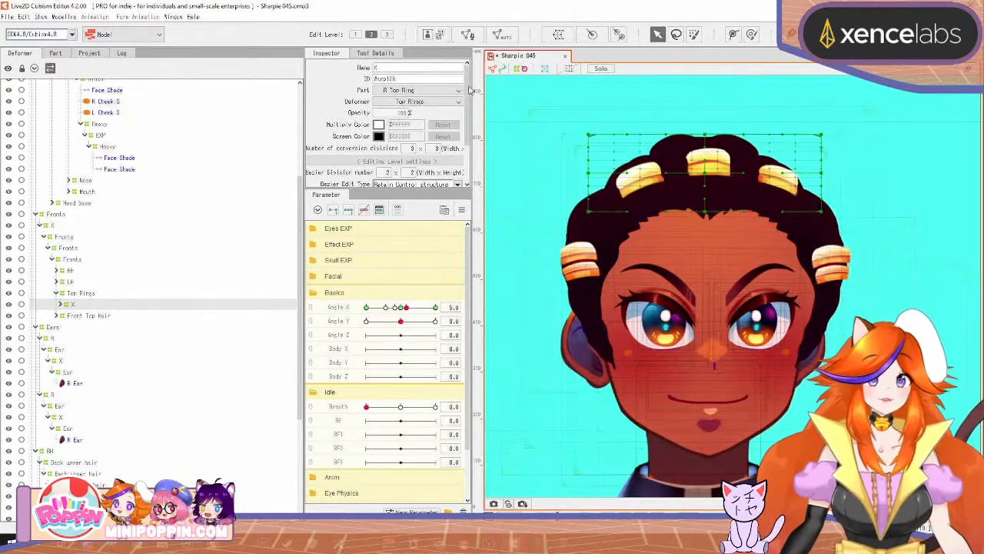
Step: Reflect the X deformer's Angle X motion to the opposite side, parenting it under Ears for the operation and back under Top Rings after it
drag(403, 307, 346, 323)
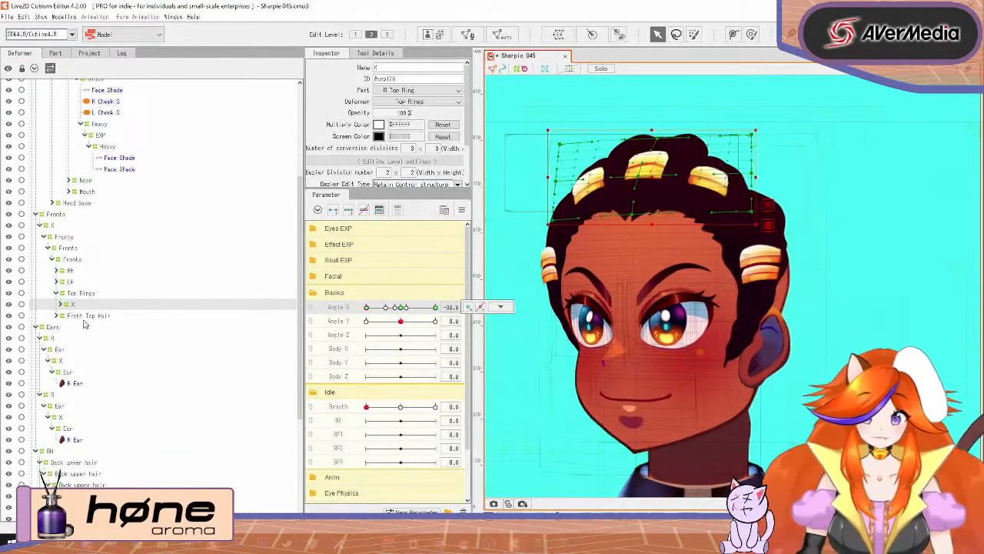
drag(71, 307, 70, 334)
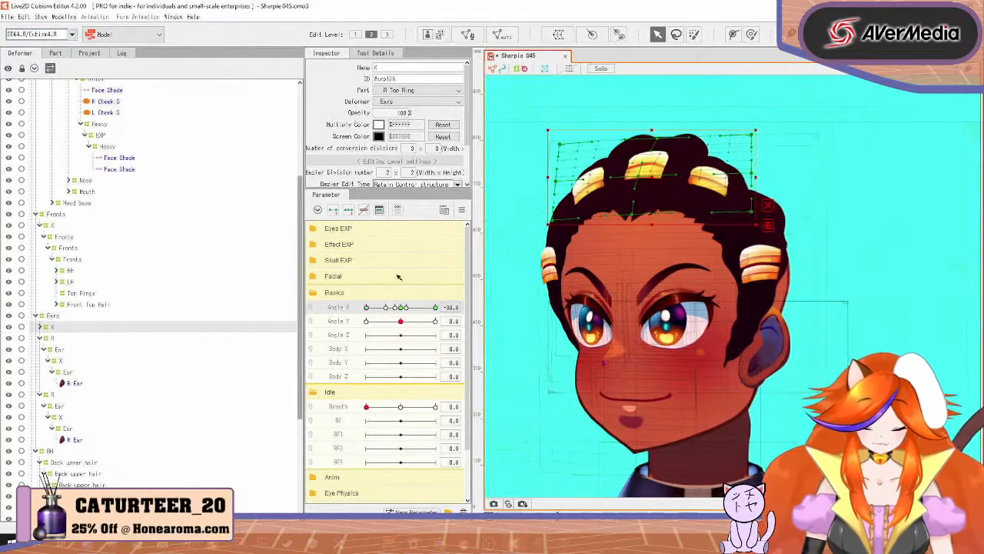
click(464, 212)
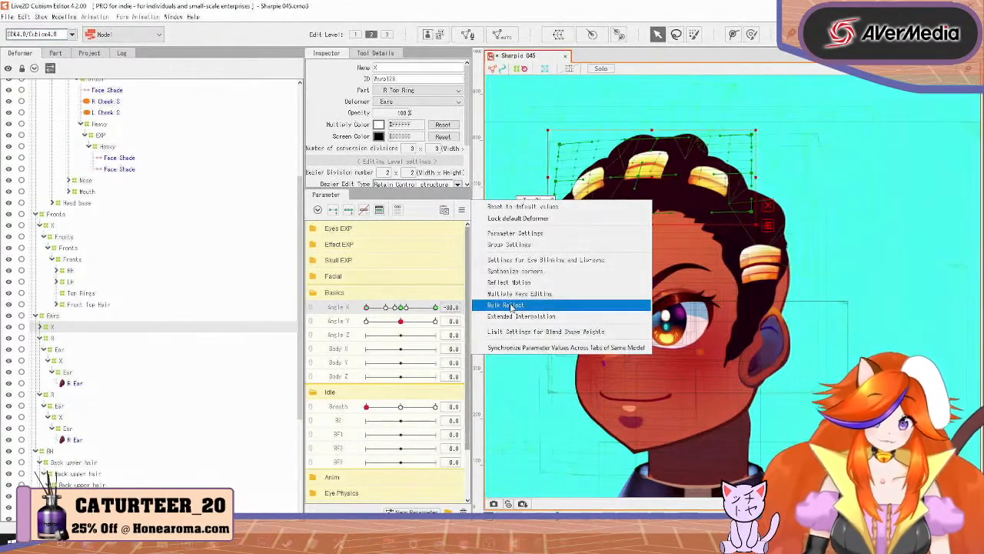
click(517, 283)
click(477, 369)
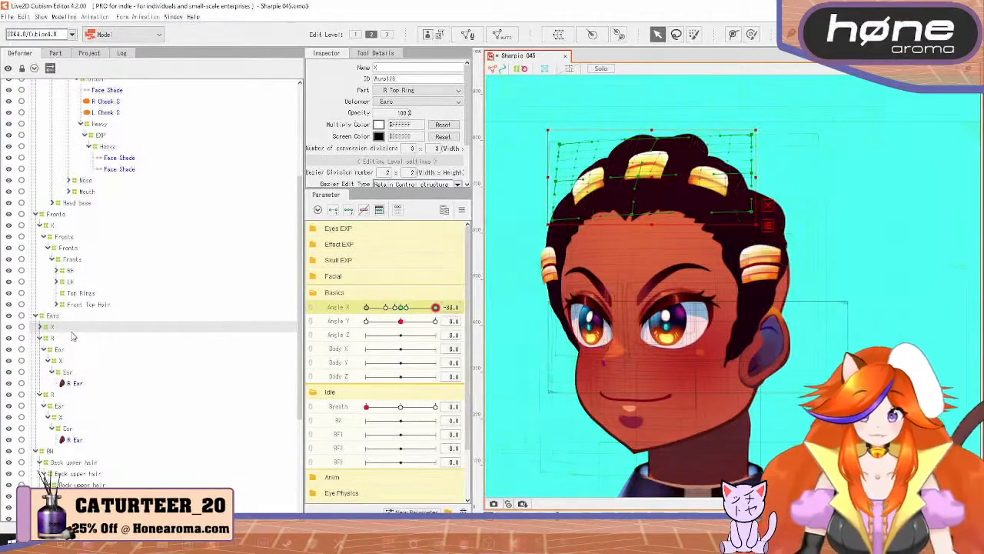
drag(81, 299, 105, 300)
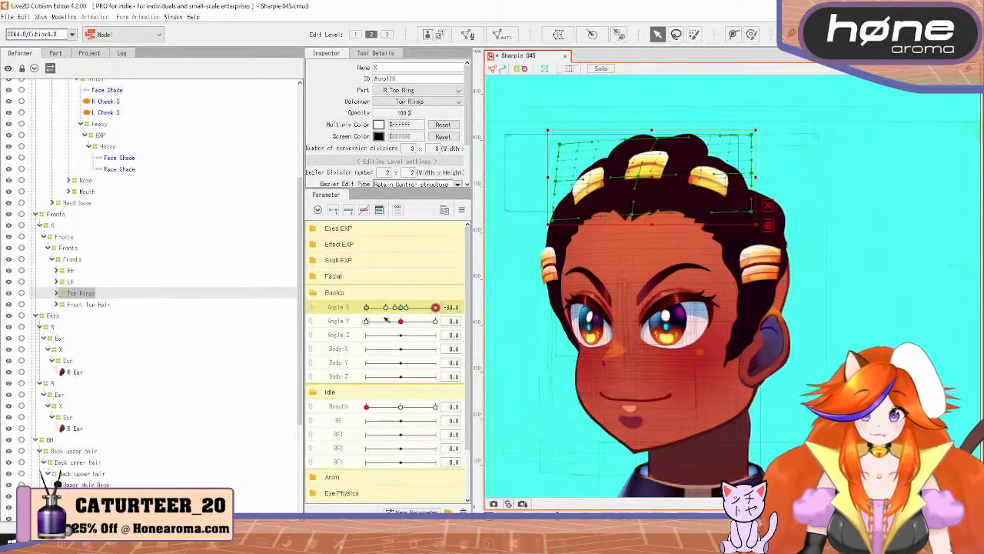
Step: Raise the lower far-side corner of the X deformer slightly at Angle X 30 and check the top rings' motion with Angle X
drag(386, 320, 363, 317)
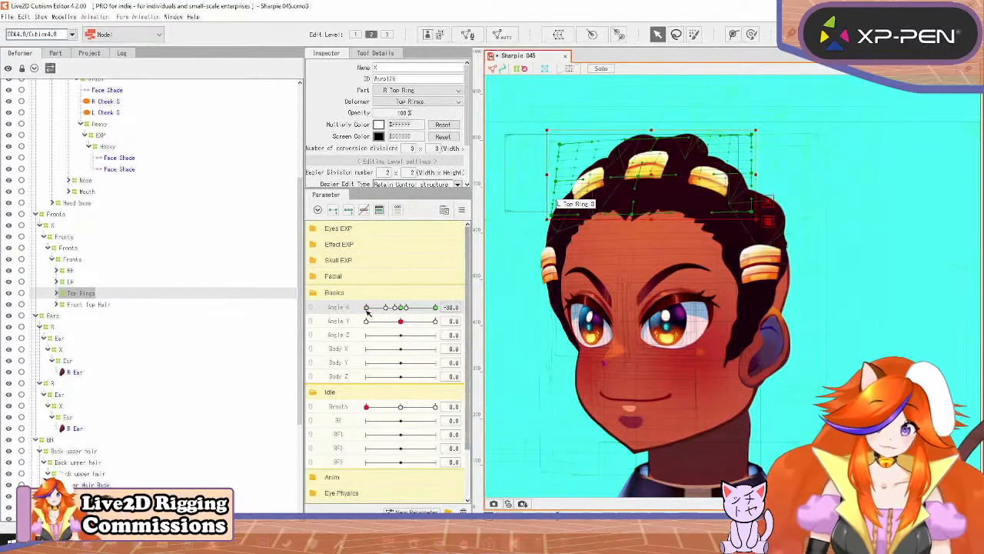
drag(367, 309, 440, 318)
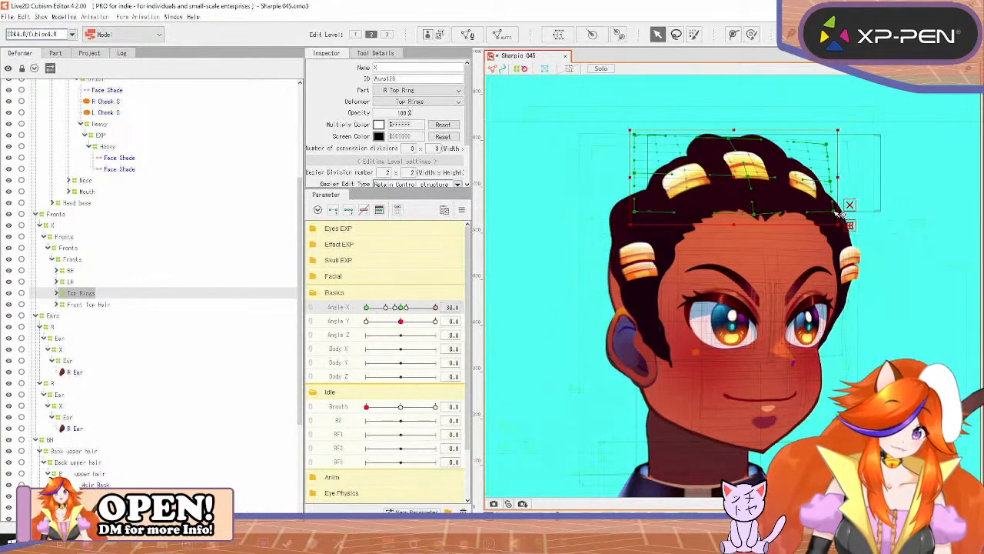
drag(836, 213, 836, 212)
mouse_move(437, 307)
mouse_down()
mouse_move(403, 306)
mouse_move(446, 303)
mouse_move(400, 307)
mouse_move(449, 306)
mouse_up()
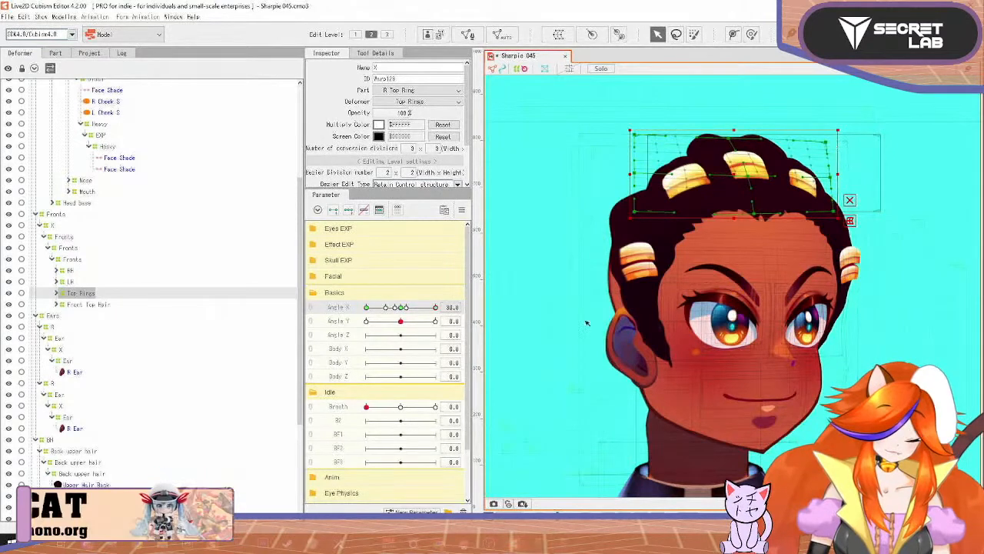
drag(434, 311, 452, 333)
Step: Stretch the far-side lattice points of the X deformer slightly outward at Angle X 30 in two passes, checking with Angle X
drag(909, 109, 769, 233)
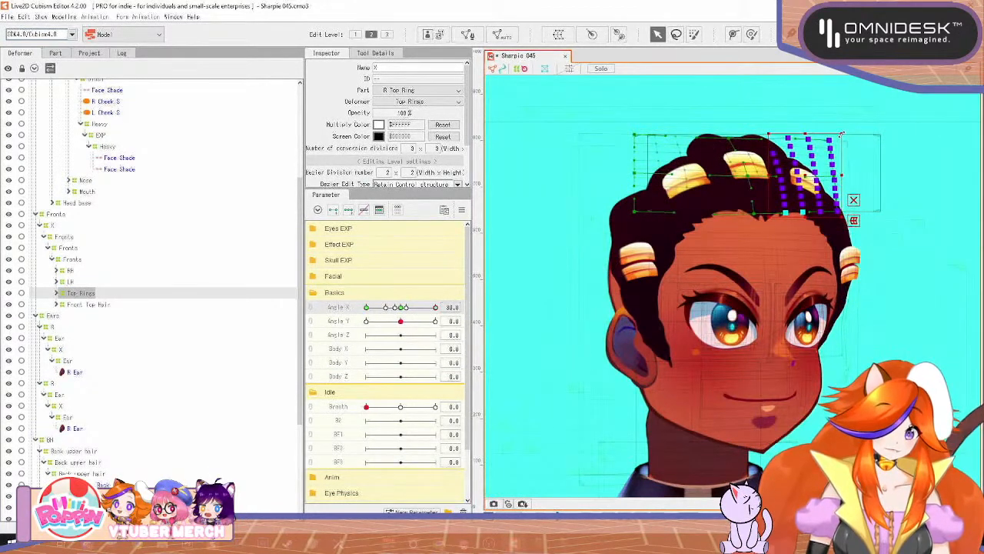
drag(840, 135, 840, 135)
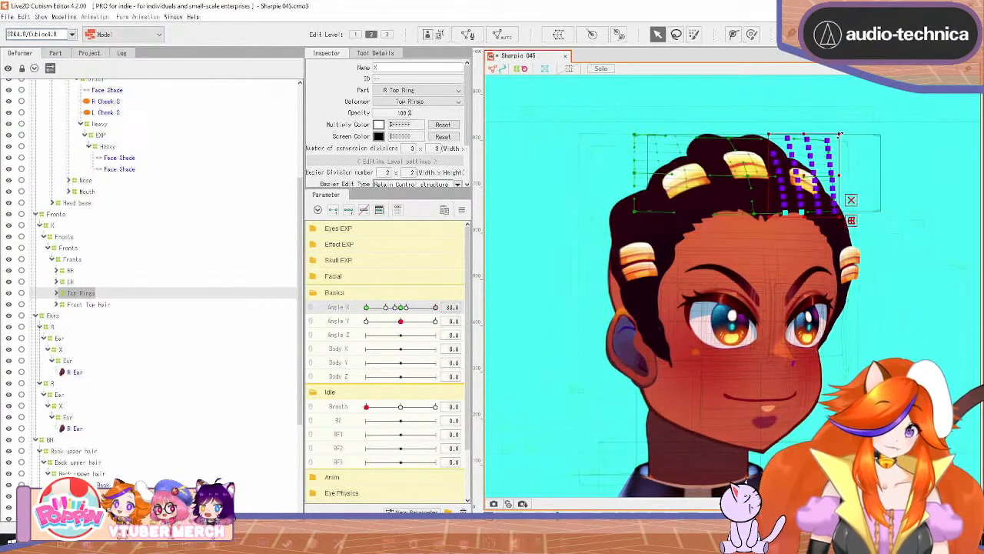
mouse_move(435, 308)
mouse_down()
mouse_move(388, 316)
mouse_move(440, 319)
mouse_up()
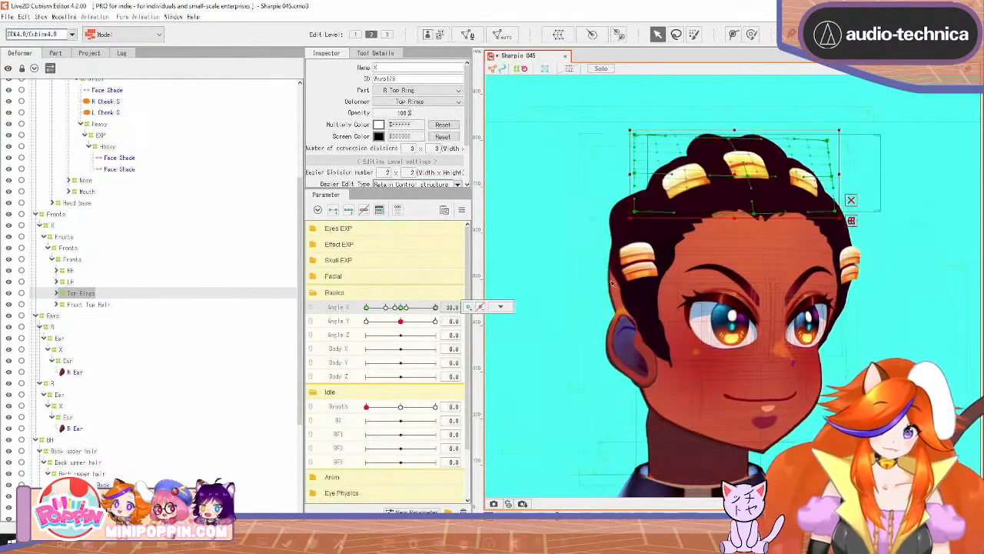
drag(435, 308, 593, 254)
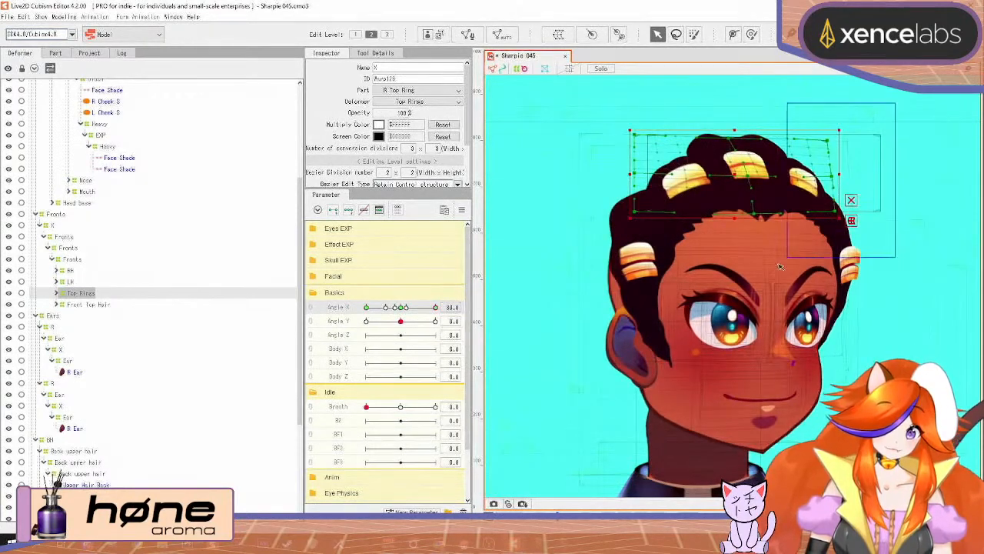
drag(782, 267, 782, 267)
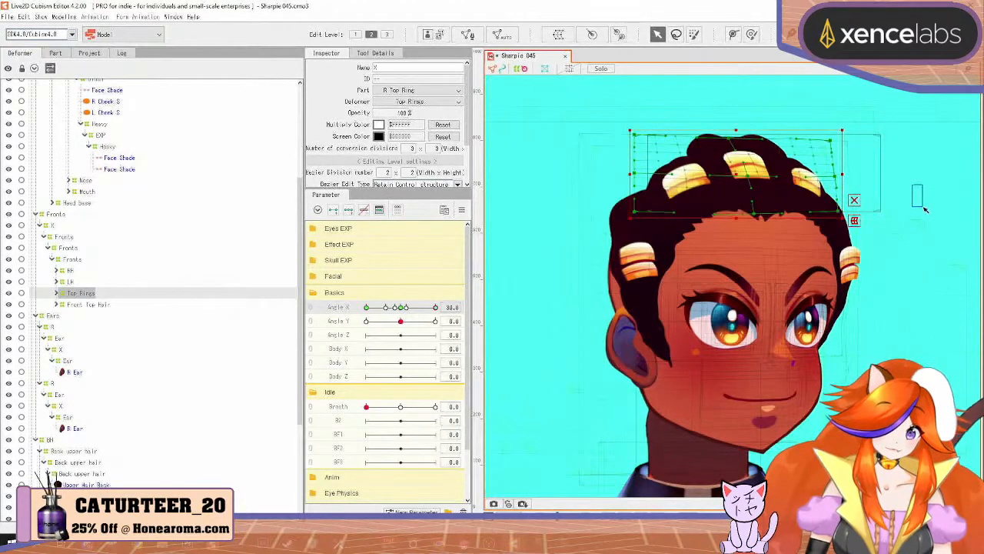
drag(436, 307, 398, 310)
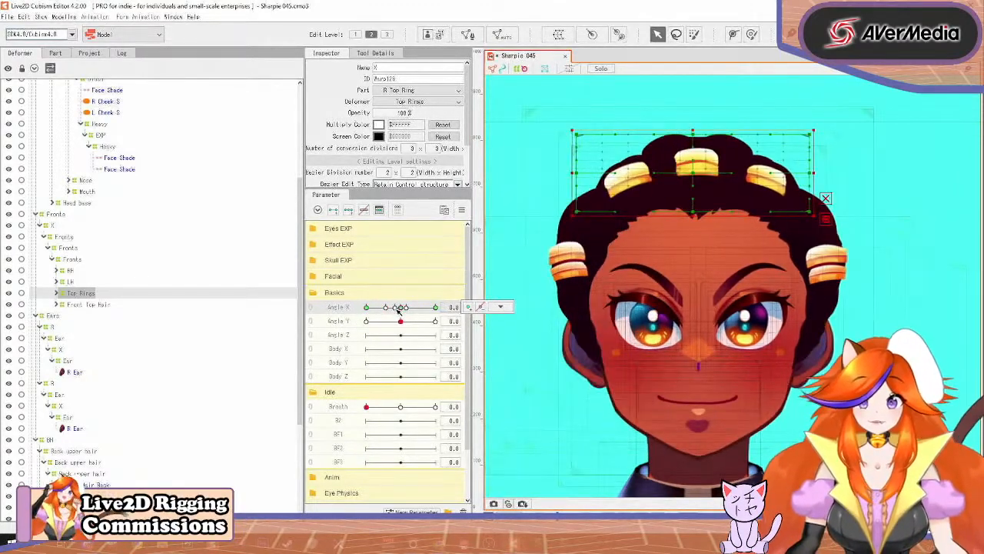
Step: Expand the Top Rings hierarchy, select the R, L and M ring deformers together and paste two duplicate sets of them
click(56, 293)
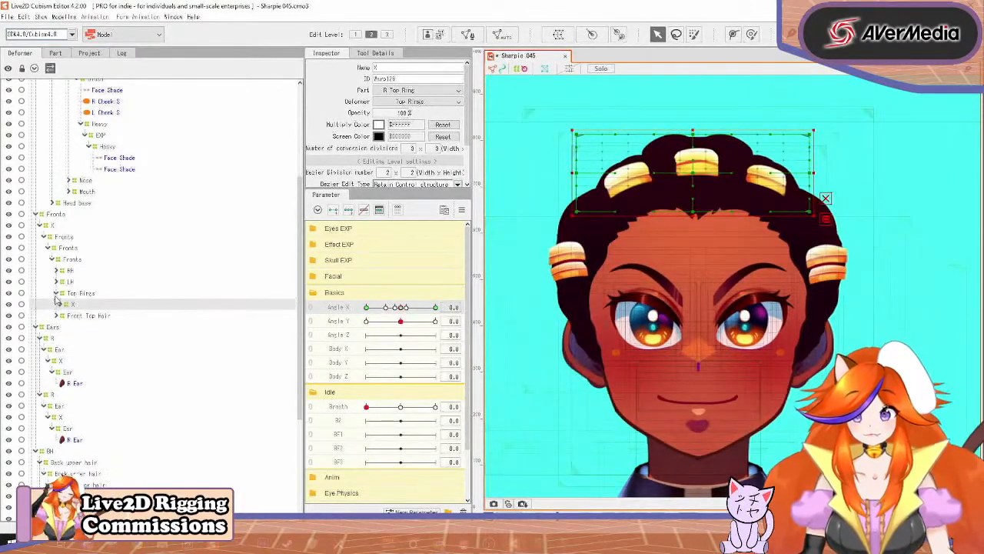
click(60, 304)
click(71, 327)
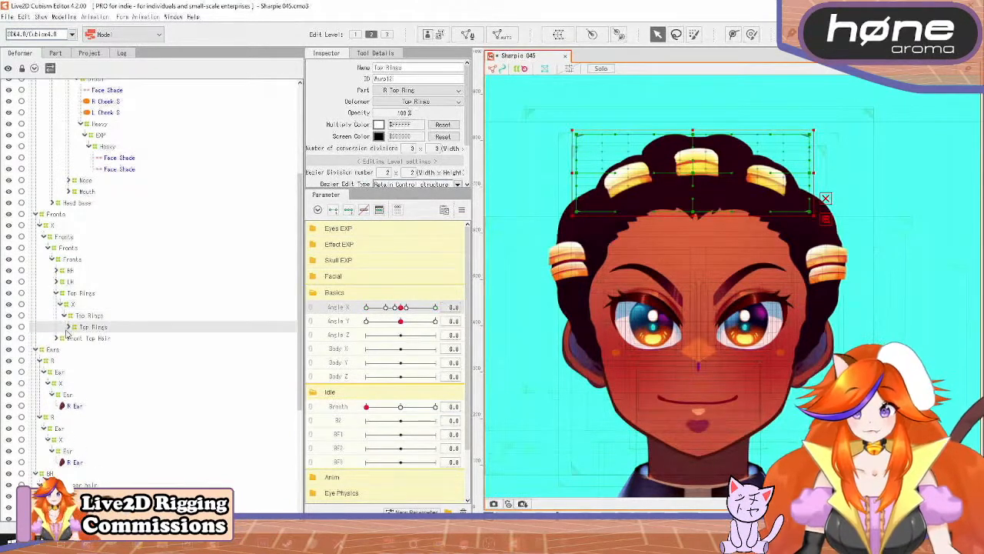
click(69, 327)
click(73, 338)
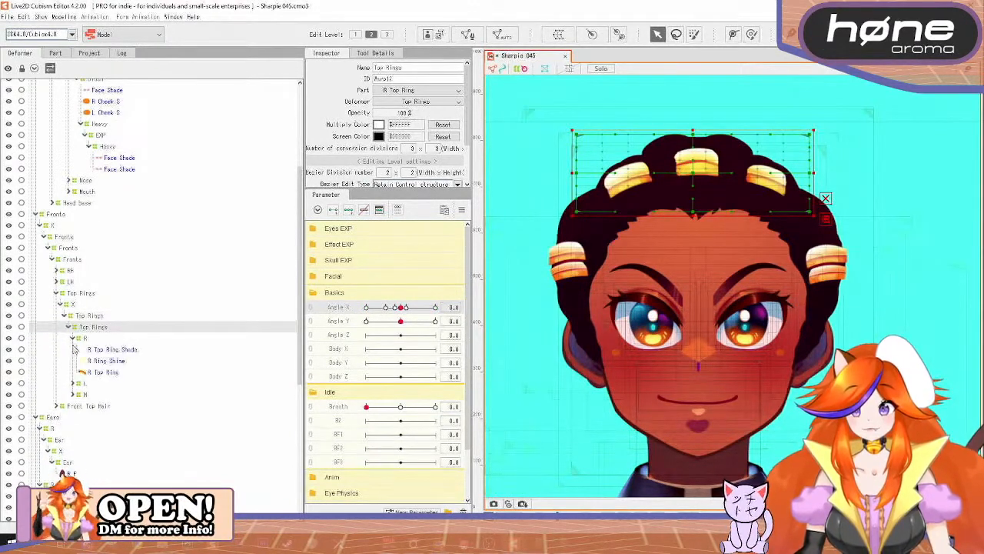
click(73, 383)
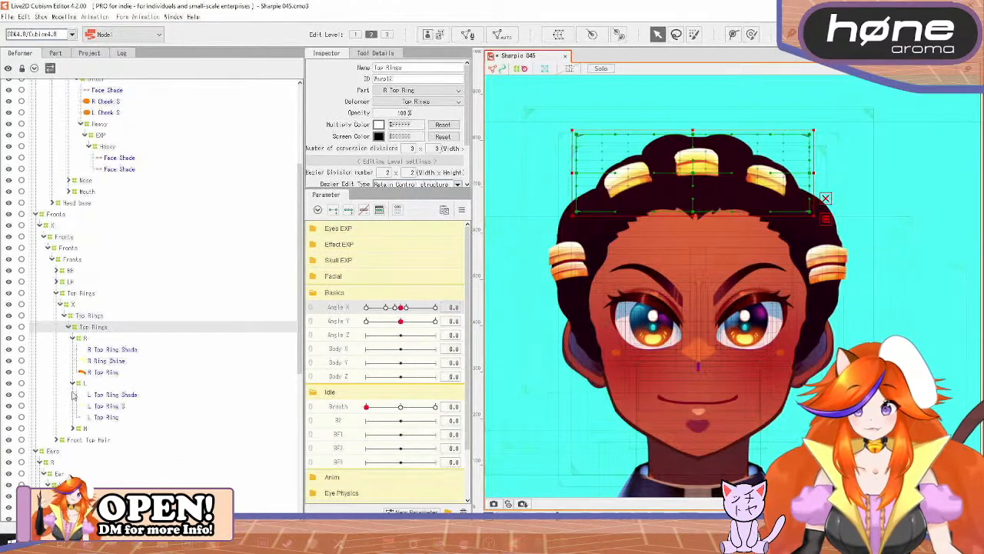
click(86, 429)
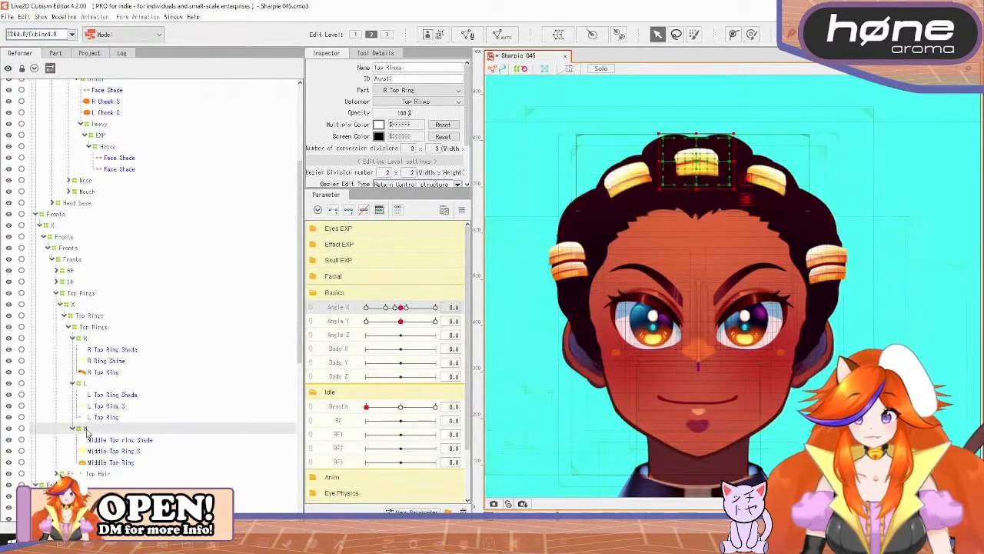
ctrl+click(89, 384)
ctrl+click(89, 340)
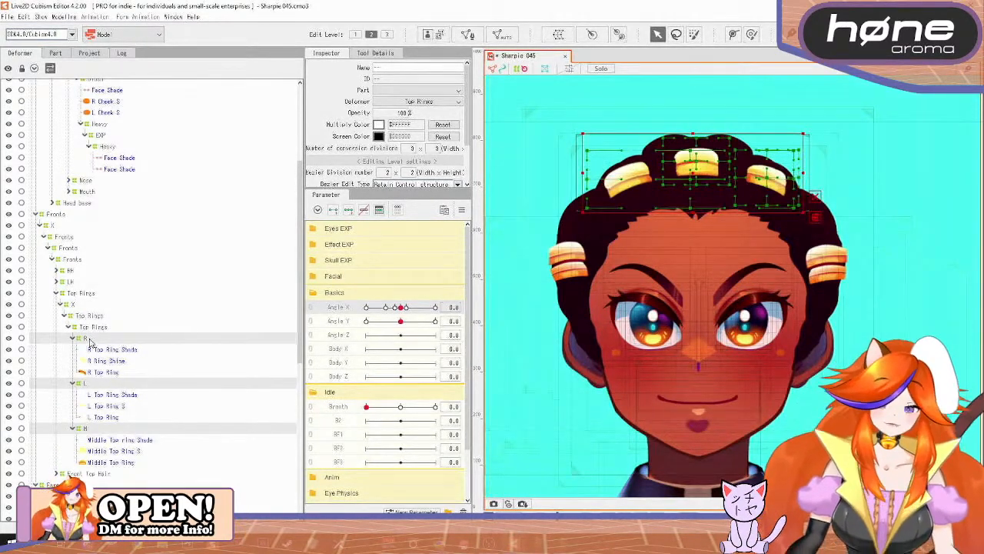
key(ctrl+c)
key(ctrl+v)
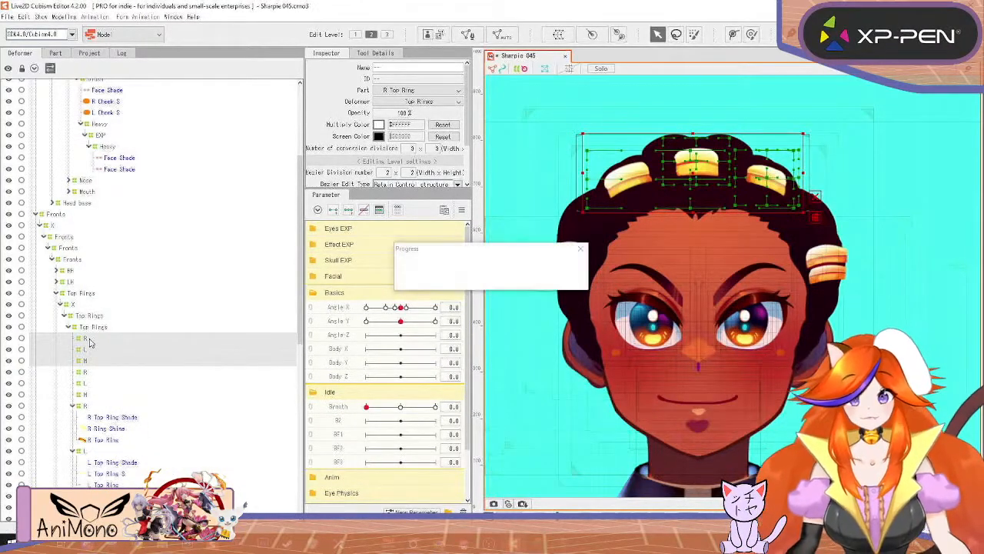
Step: Nest the R, L and M ring deformers inside their matching duplicates within Top Rings
drag(85, 443, 85, 339)
drag(84, 417, 83, 351)
drag(85, 395, 85, 361)
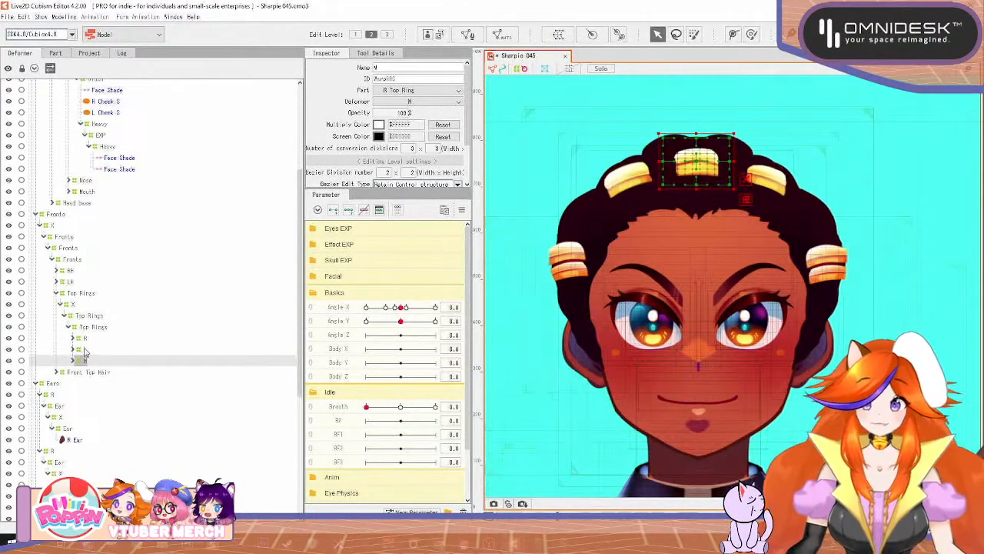
Step: Select the deformers nested directly inside R, L and M and rename all three to X
click(72, 338)
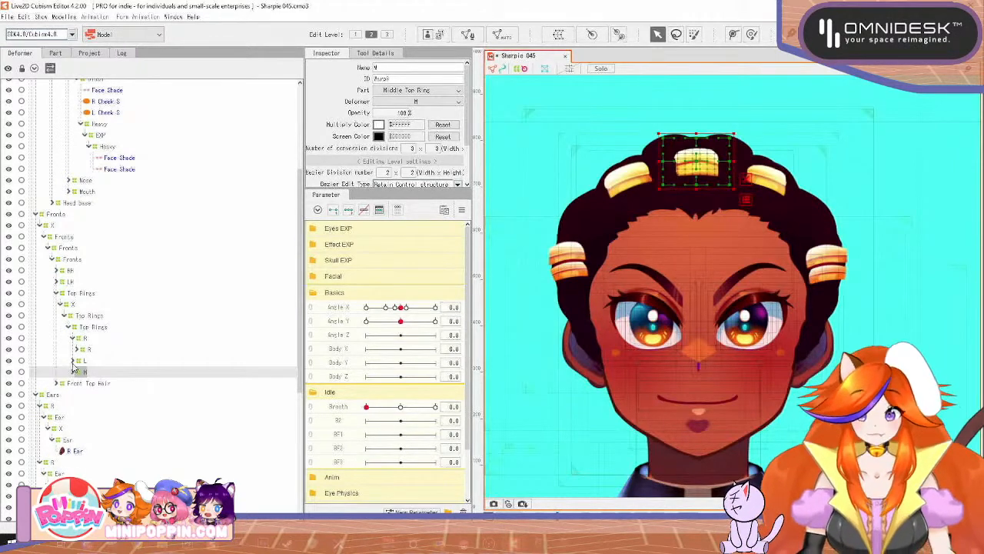
click(72, 361)
click(72, 383)
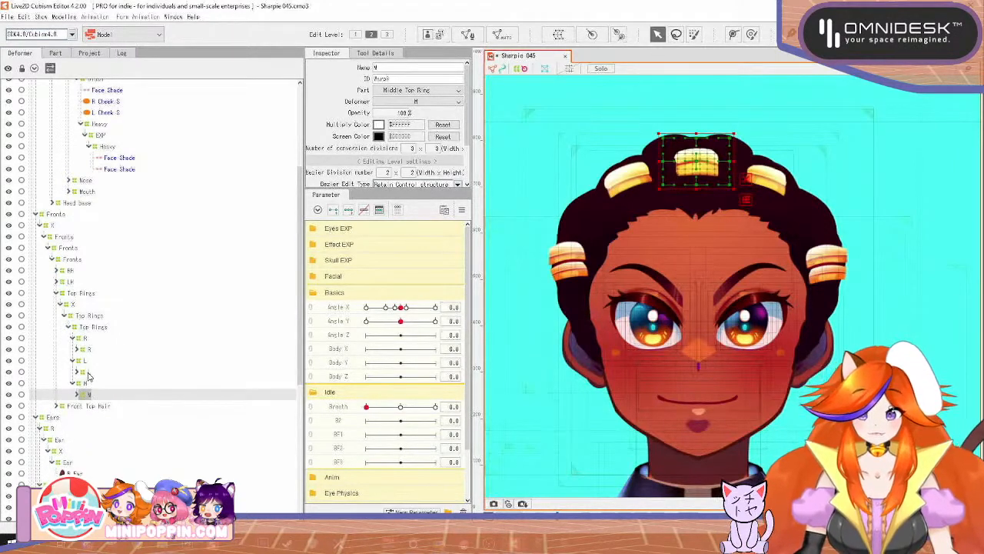
ctrl+click(86, 372)
ctrl+click(92, 351)
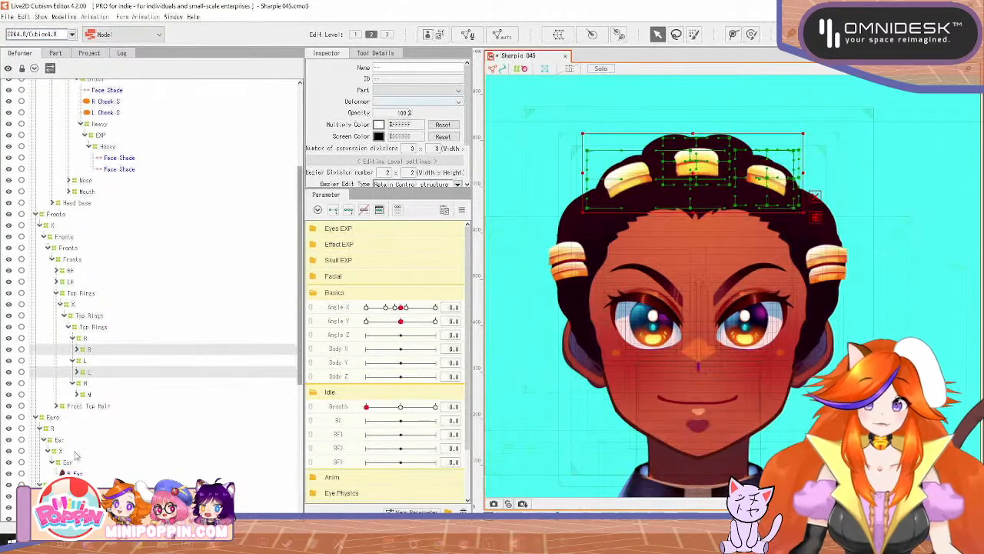
ctrl+click(83, 394)
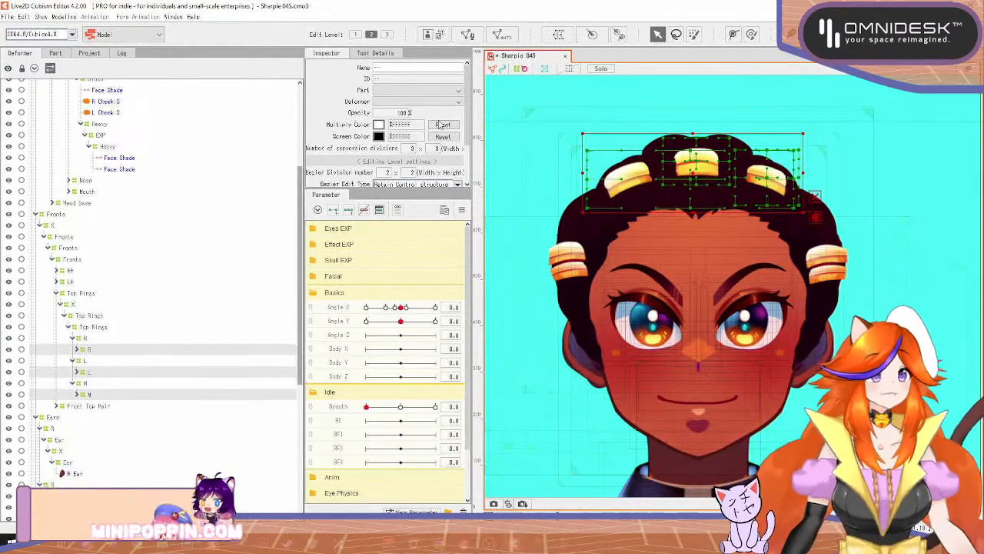
click(403, 68)
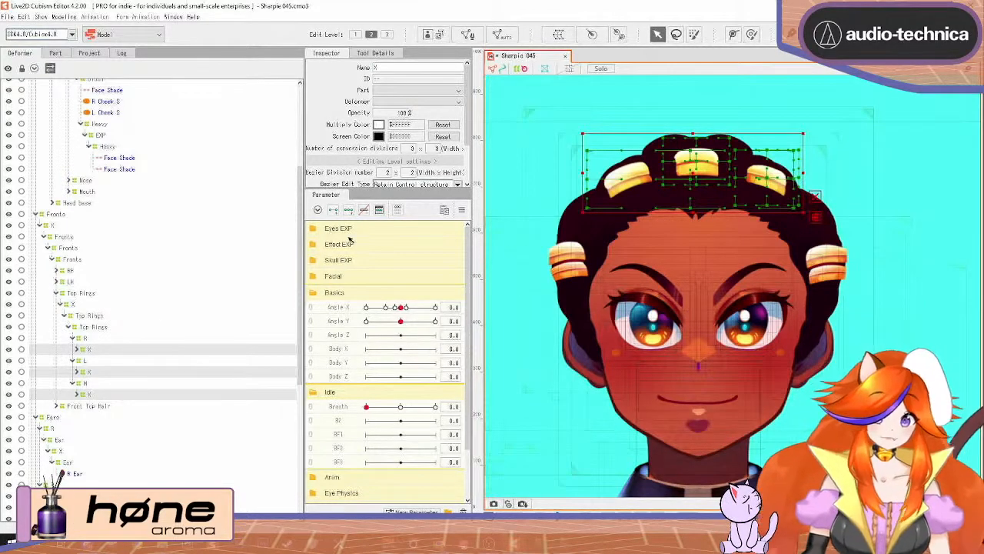
Step: Examine the extents of the X deformers inside R, L and M and of the deformers and meshes nested under L
scroll(645, 177, up, 3)
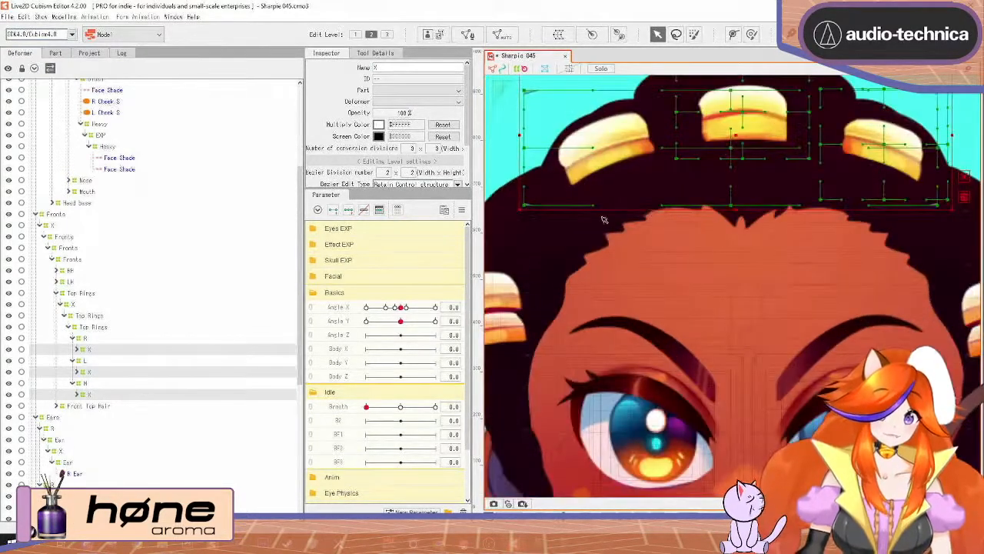
click(100, 372)
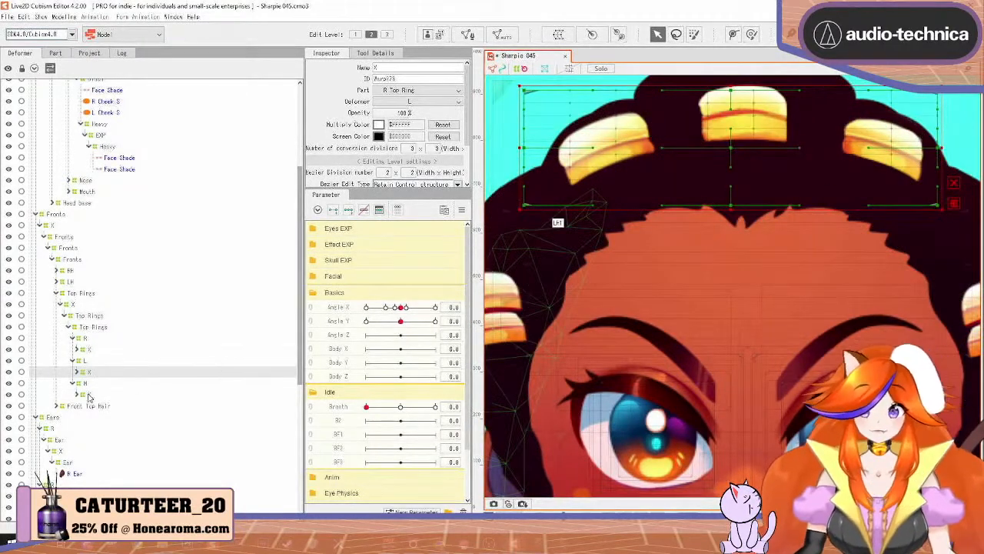
click(94, 350)
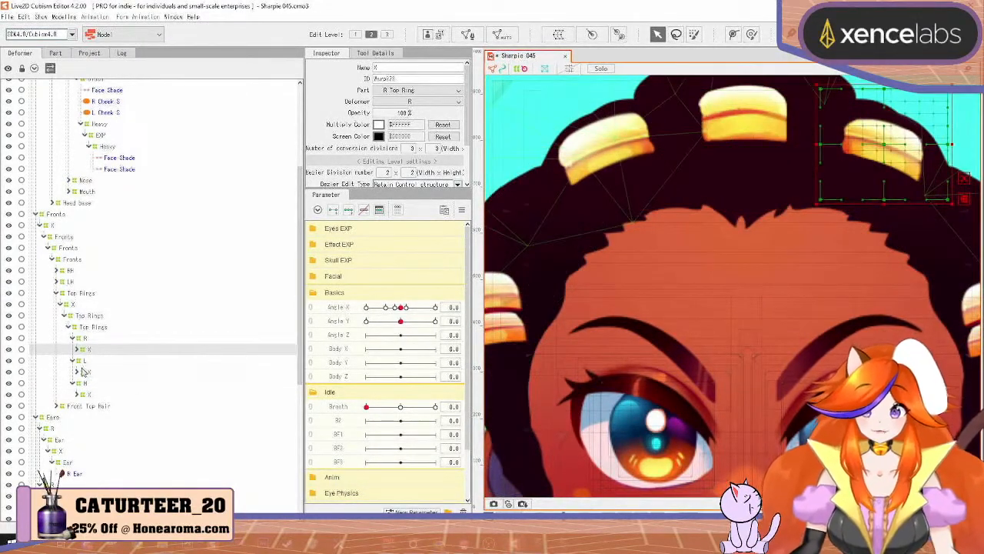
click(85, 372)
click(90, 395)
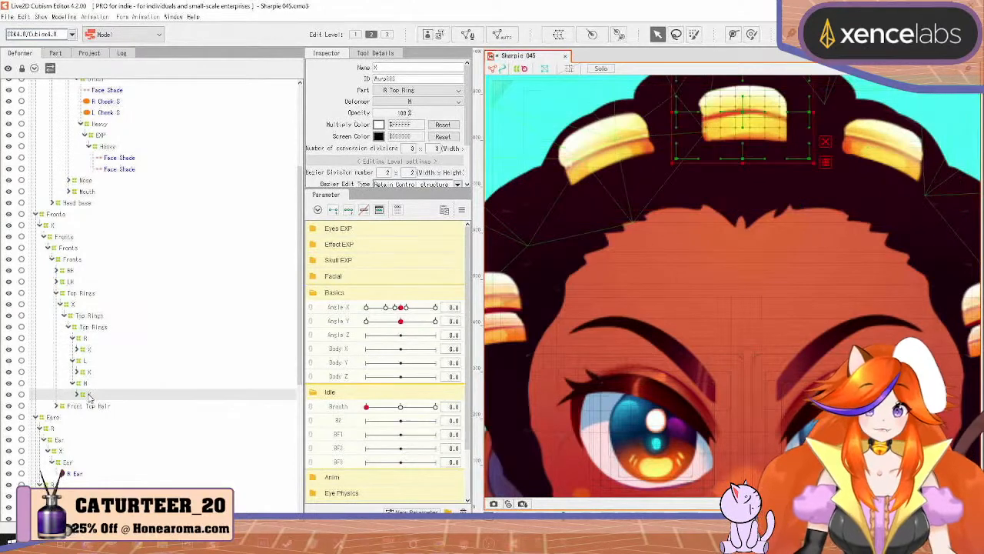
click(74, 371)
click(80, 382)
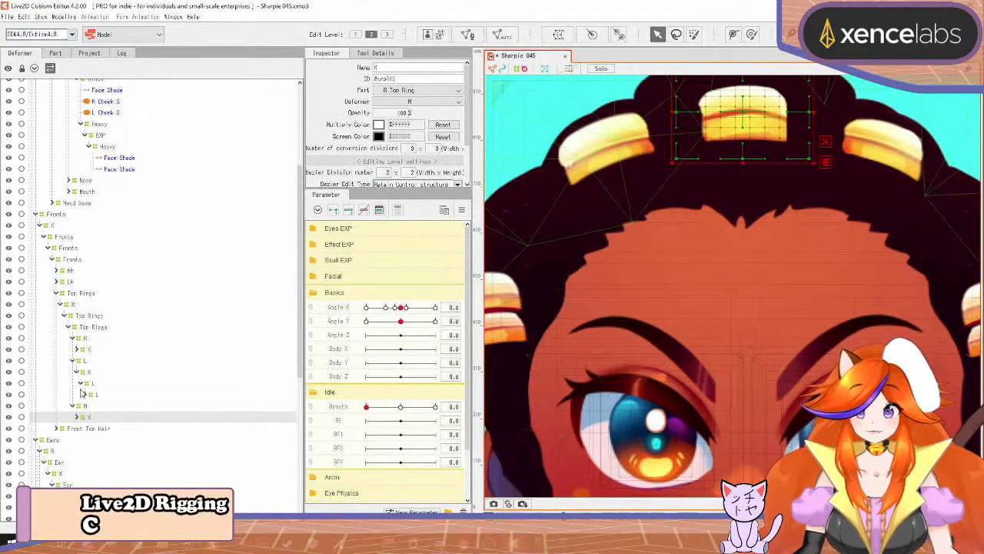
click(86, 394)
click(111, 408)
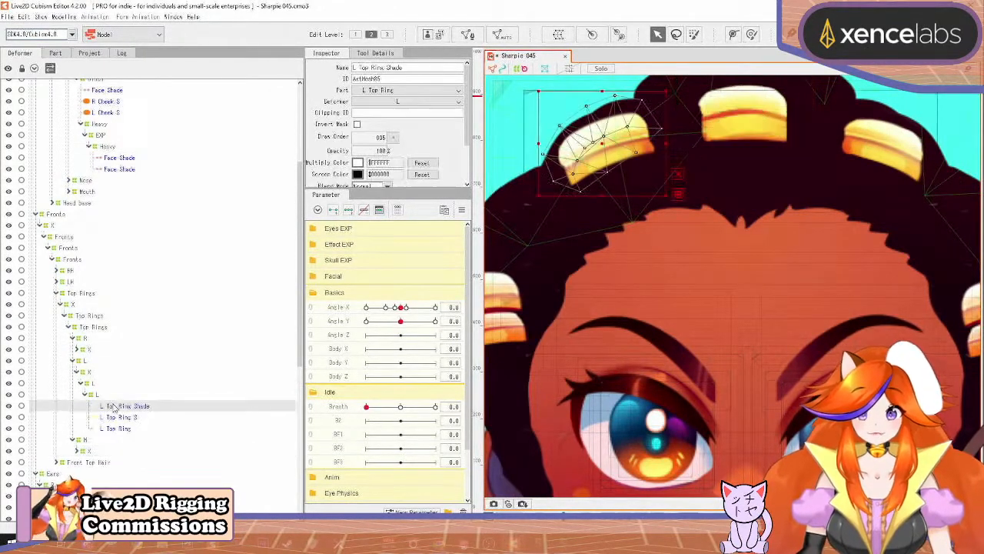
click(96, 395)
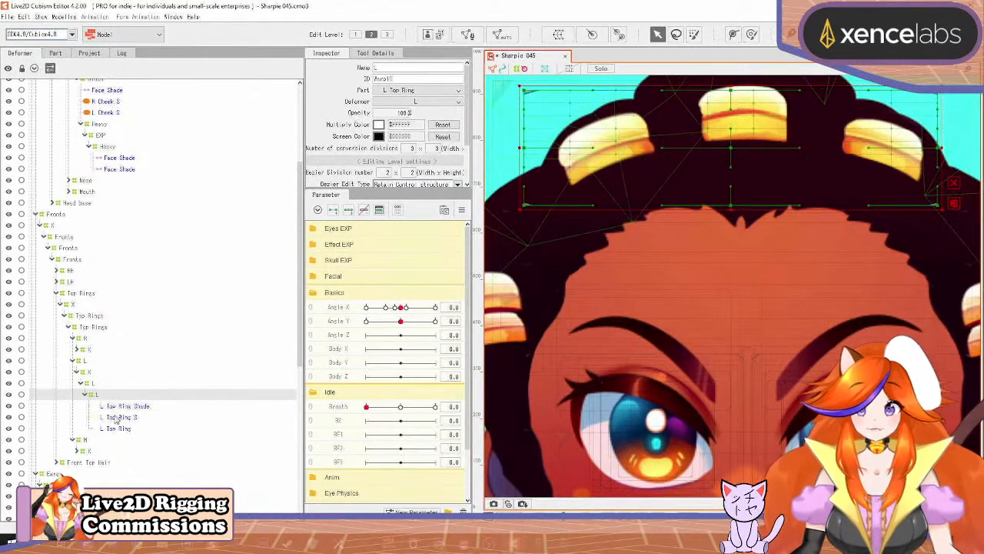
click(116, 418)
Step: Erase the stray mesh vertices of L Top Ring lying over the opposite ring in mesh edit mode
click(117, 429)
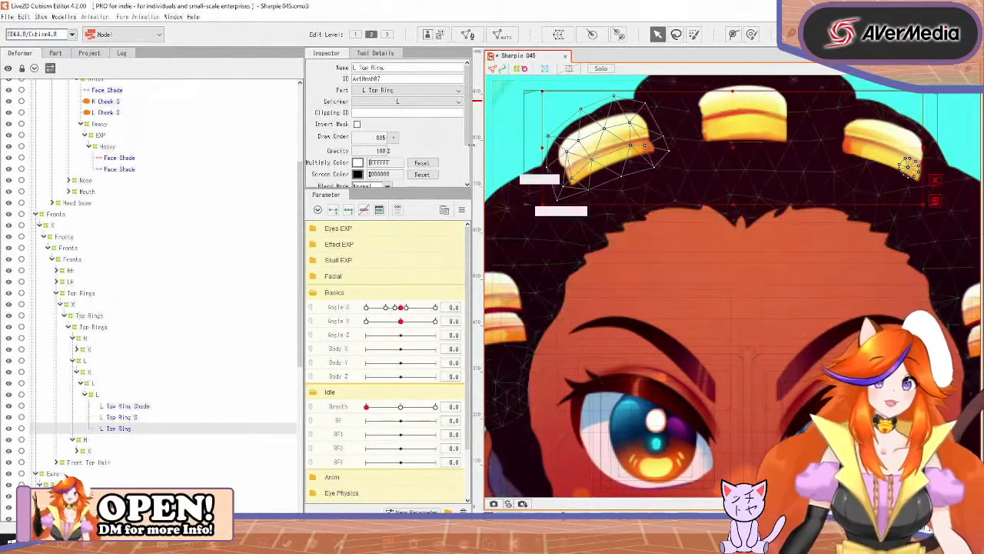
click(470, 35)
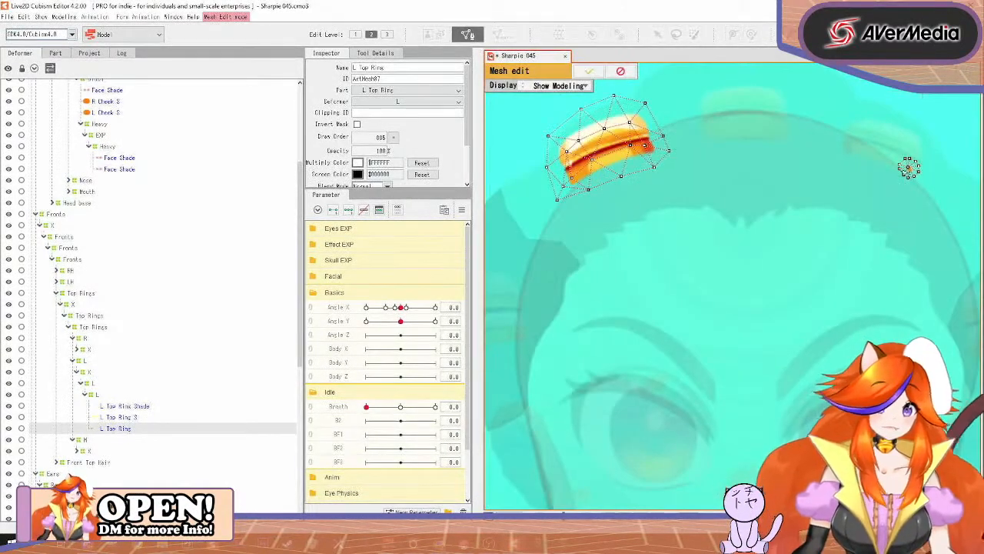
click(374, 53)
click(391, 71)
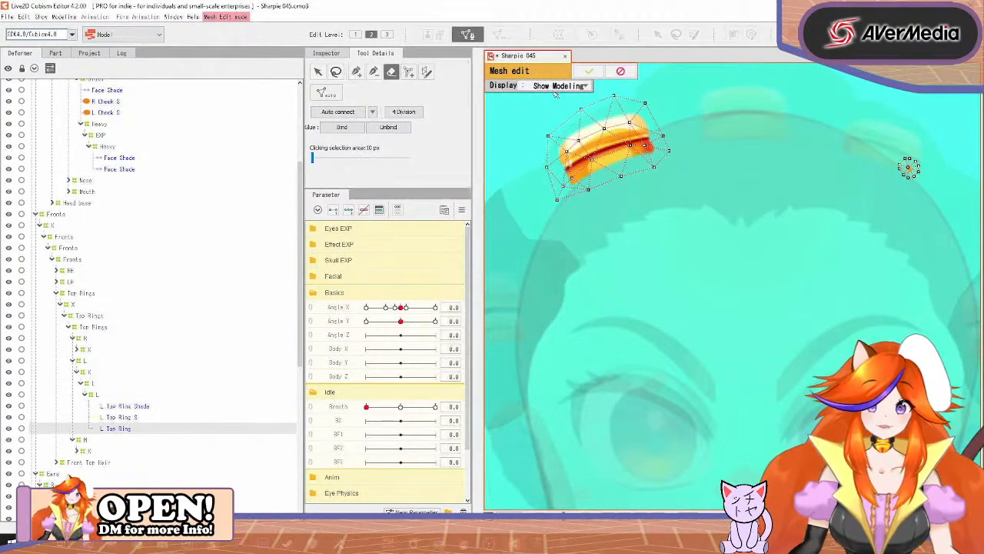
click(589, 70)
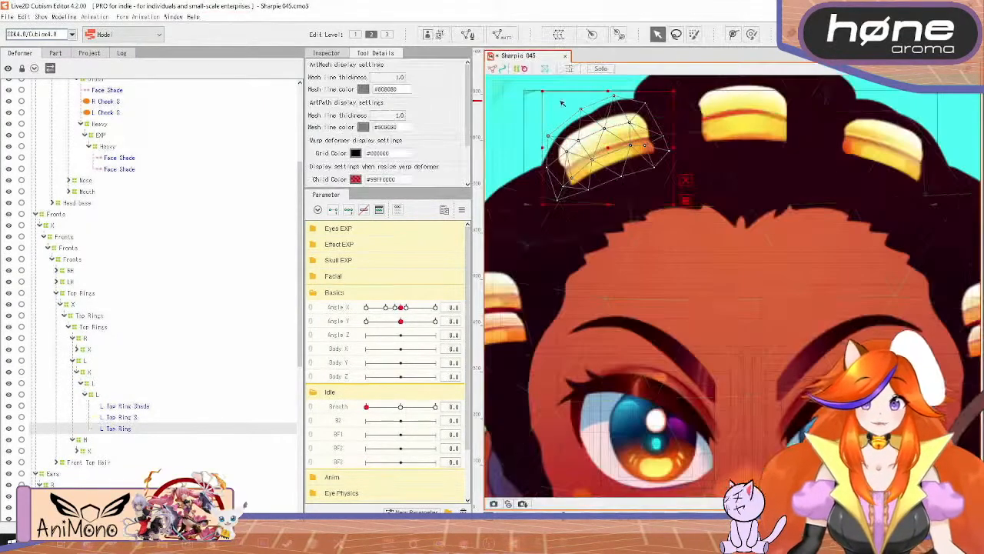
Step: Create a warp deformer named L as parent of the L Top Ring mesh, with 2 × 2 Bezier and 9 × 9 conversion divisions
click(129, 420)
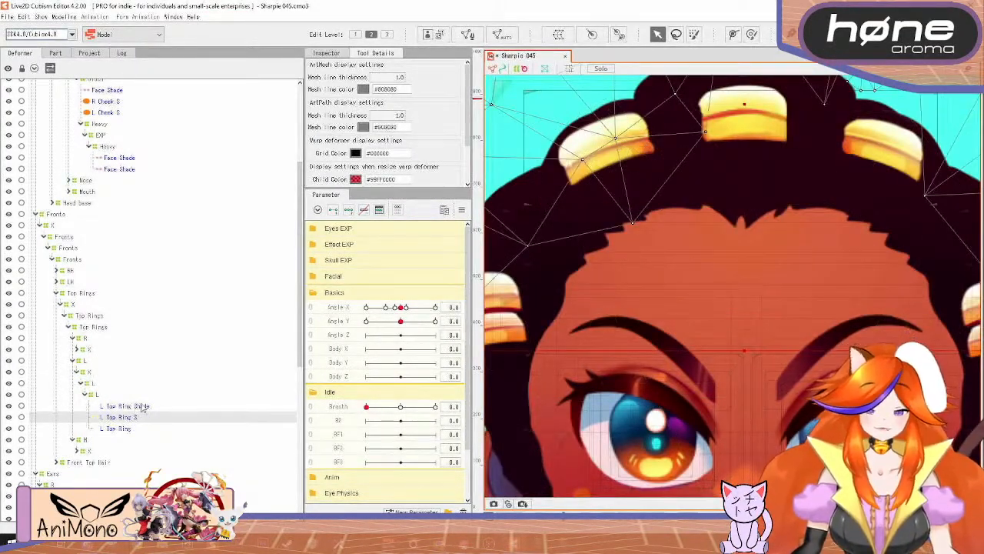
click(127, 406)
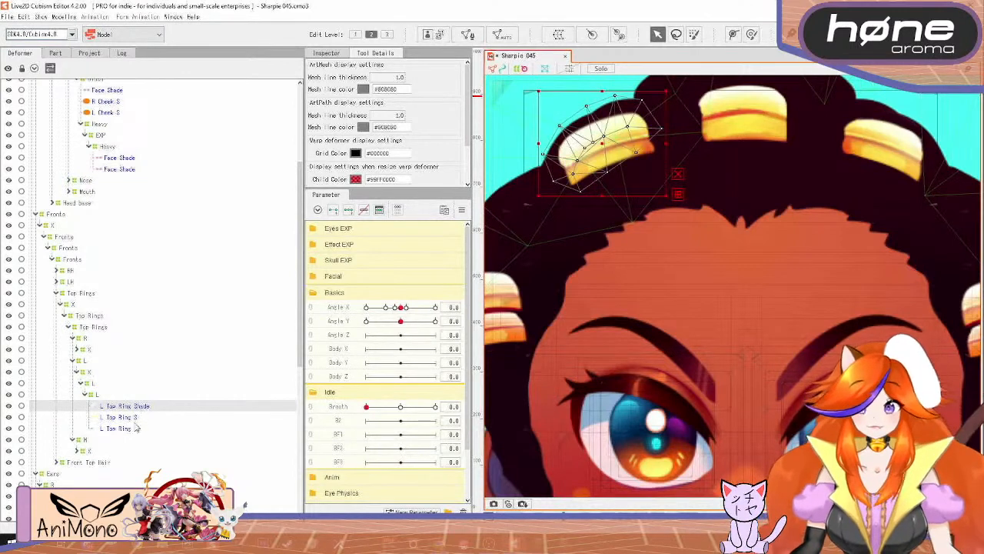
click(134, 429)
click(559, 34)
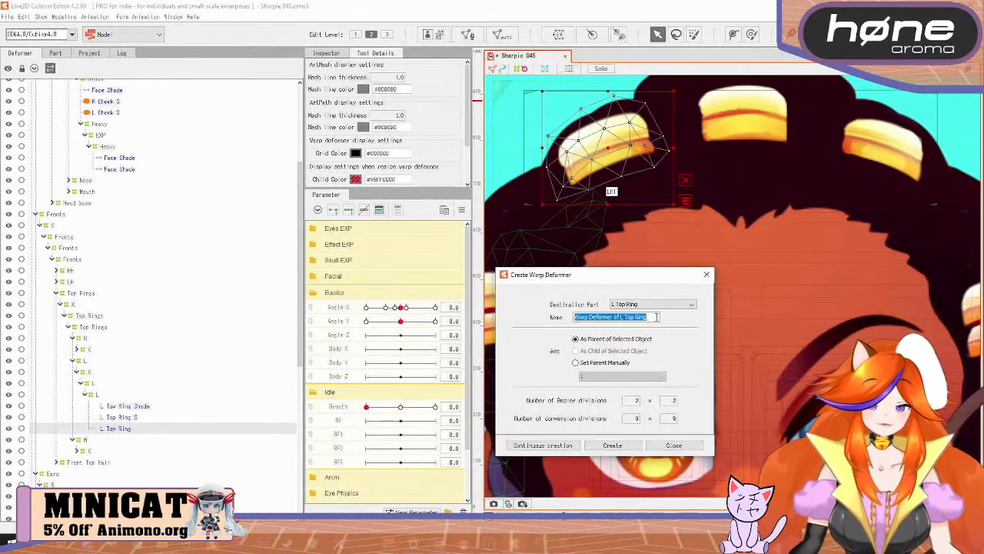
click(546, 446)
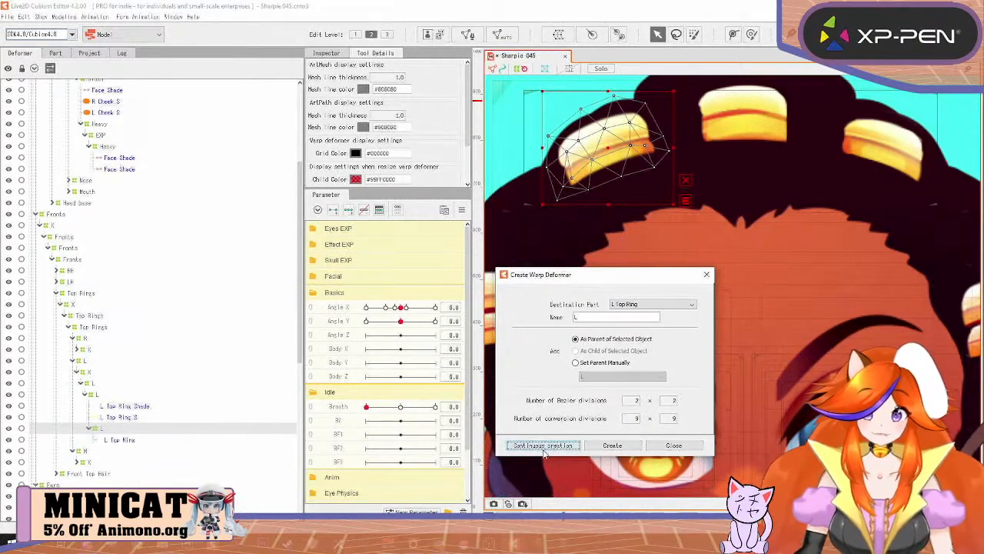
Step: Move the L Top Ring Shade and L Top Ring S meshes into the new L deformer alongside L Top Ring
click(124, 407)
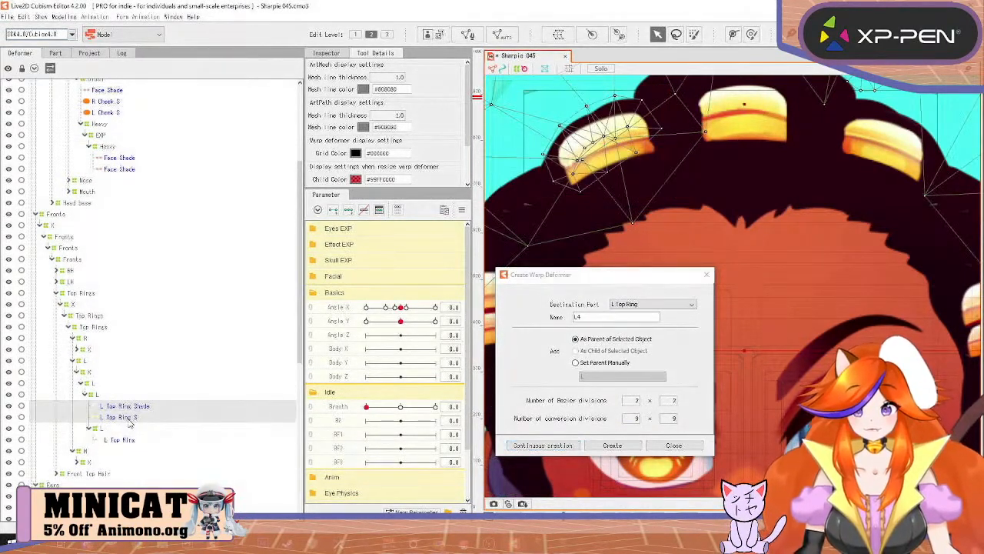
drag(127, 440, 125, 442)
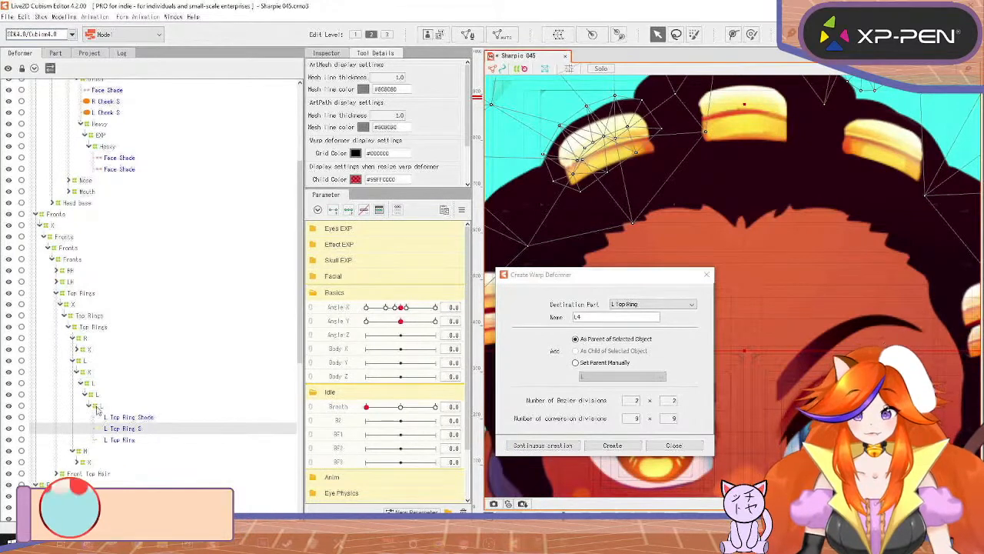
click(97, 408)
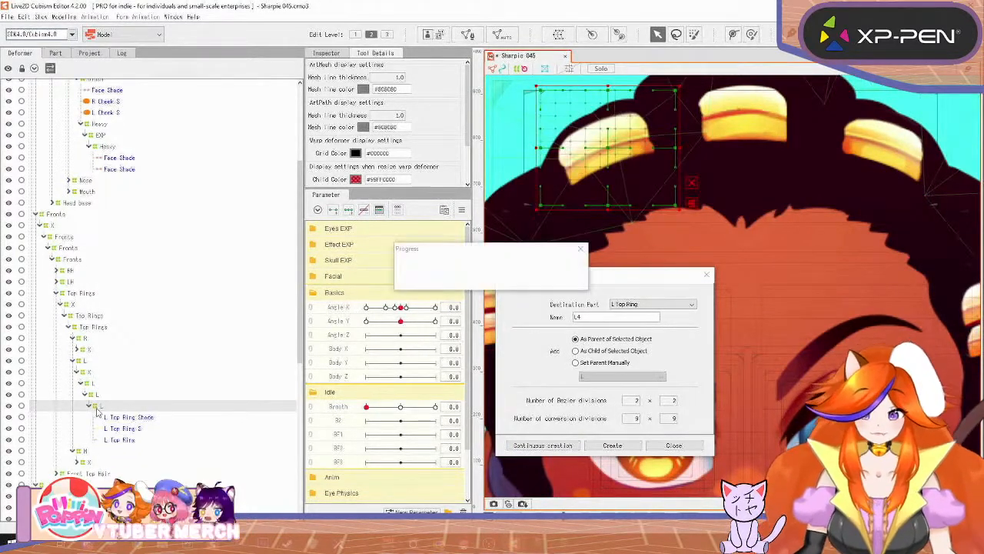
drag(101, 419, 99, 407)
Step: Delete the old oversized L, X and L deformers above the newly fitted L ring deformer
click(94, 385)
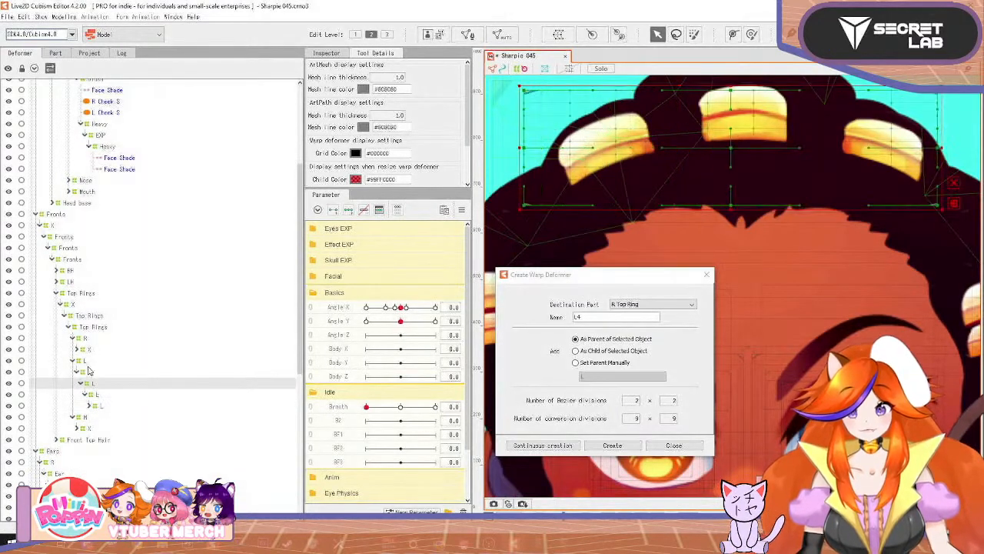
shift+click(86, 362)
key(Delete)
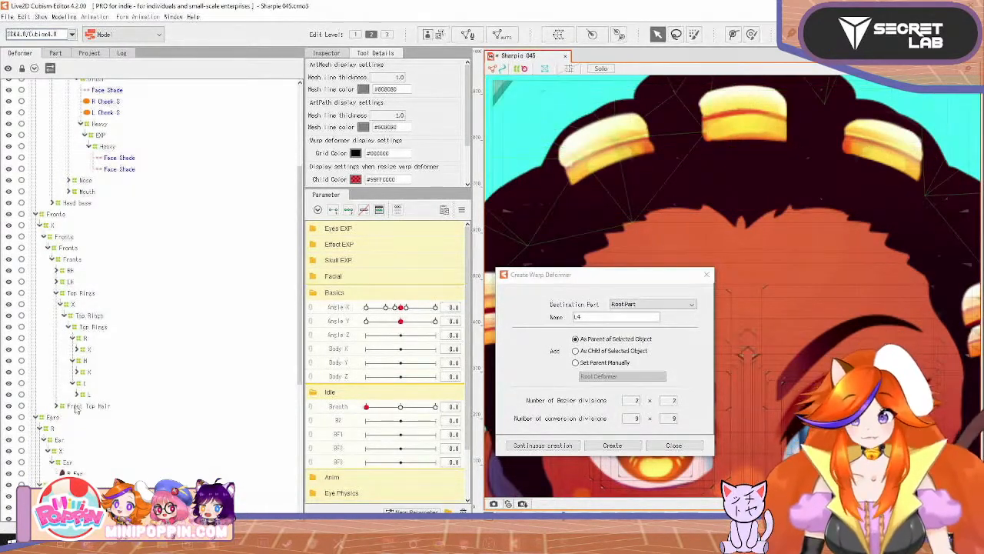
click(80, 394)
key(Return)
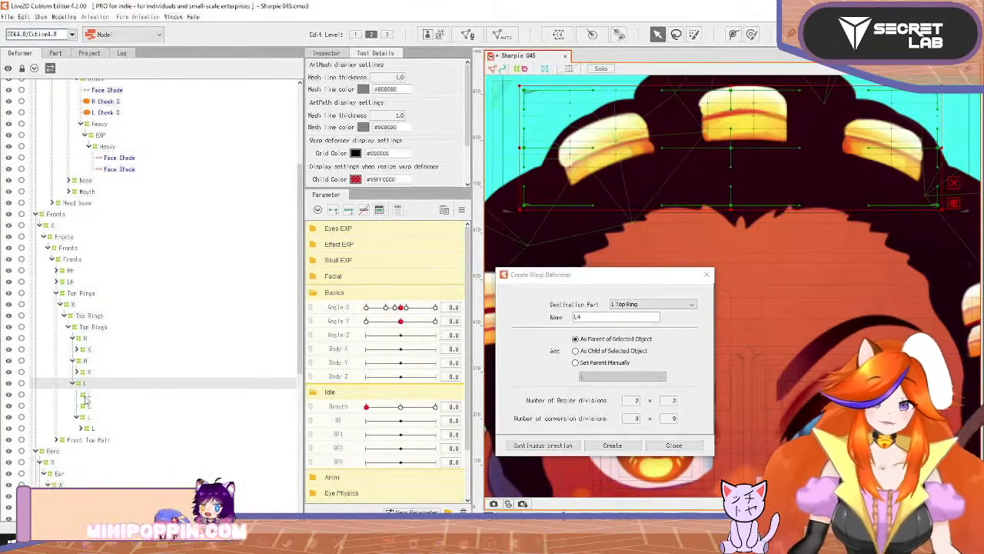
key(ctrl+z)
Step: Set up the fitted L ring hierarchy inside Top Rings with a child deformer named X directly inside L
drag(83, 408, 85, 390)
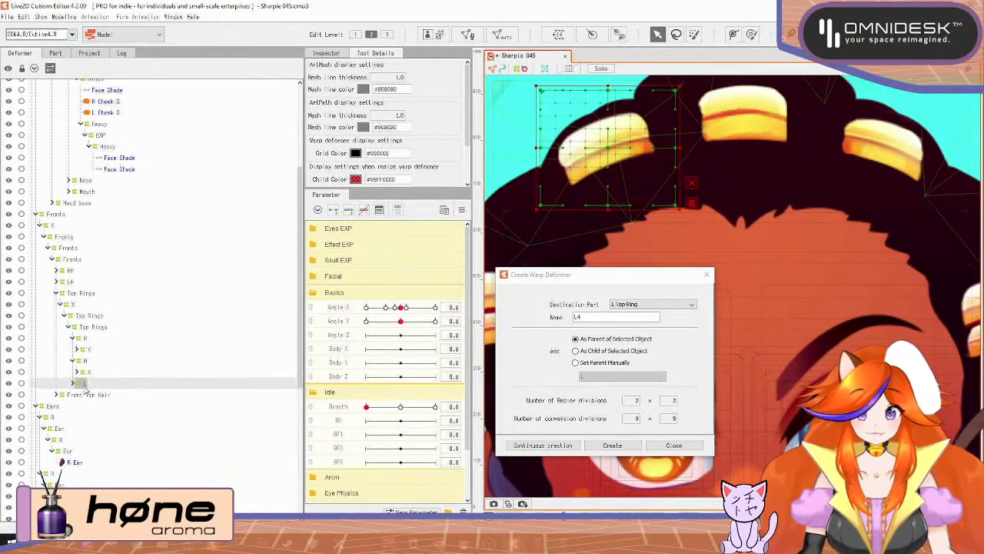
click(73, 384)
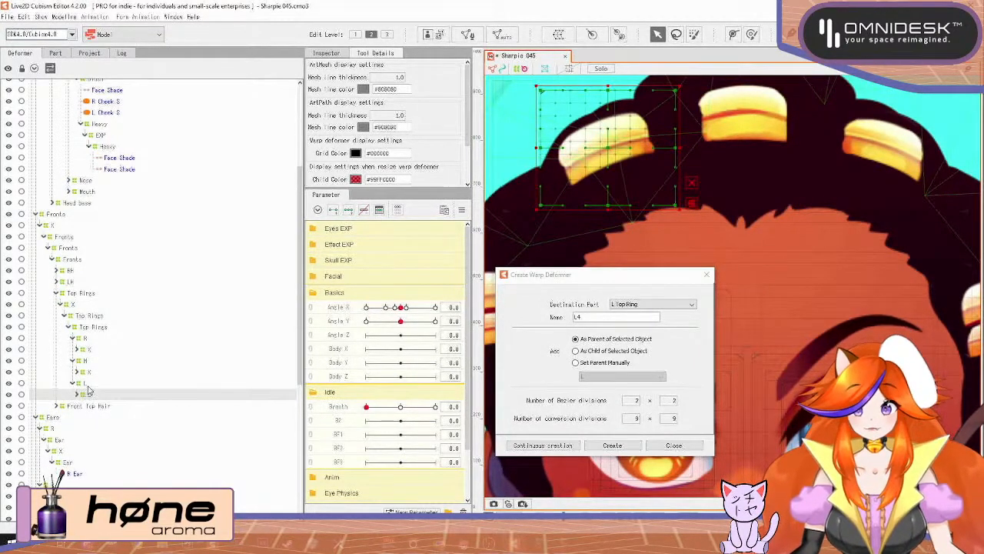
click(343, 54)
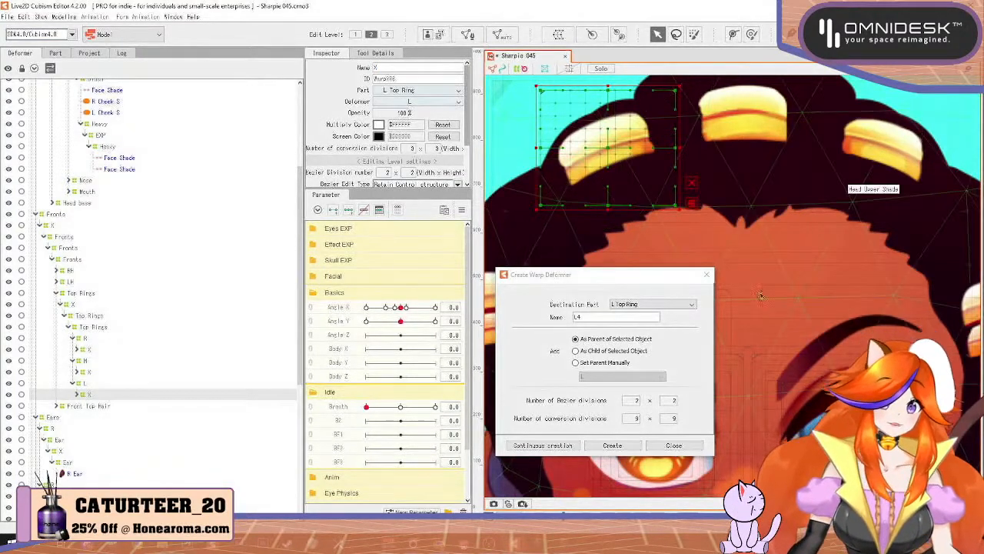
Step: Add three Angle X keys to the X deformer inside L and set Angle X to -30
click(707, 275)
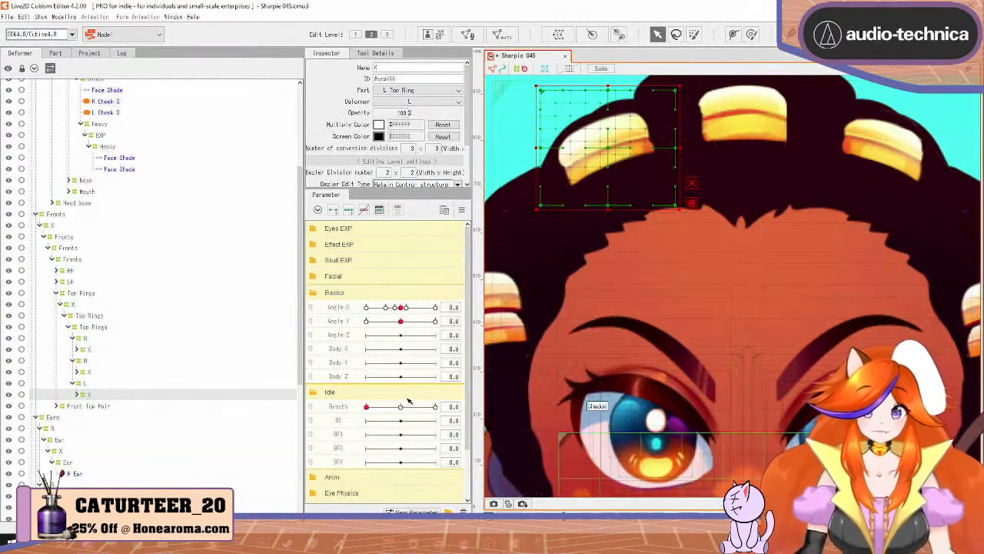
click(347, 308)
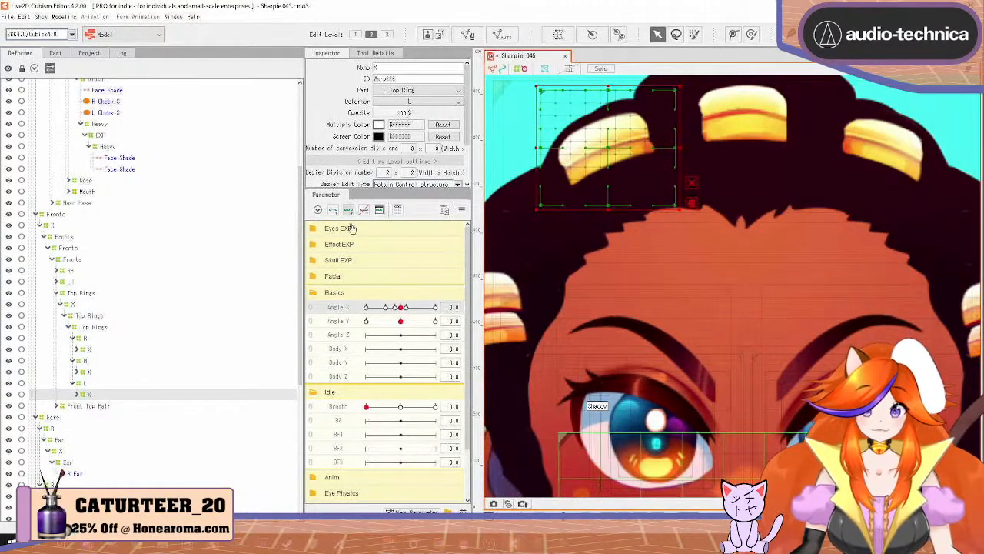
drag(400, 308, 337, 314)
Step: Shift the centre and upper-middle lattice points of L's X deformer toward the head's outer edge at Angle X -30
drag(697, 251, 866, 315)
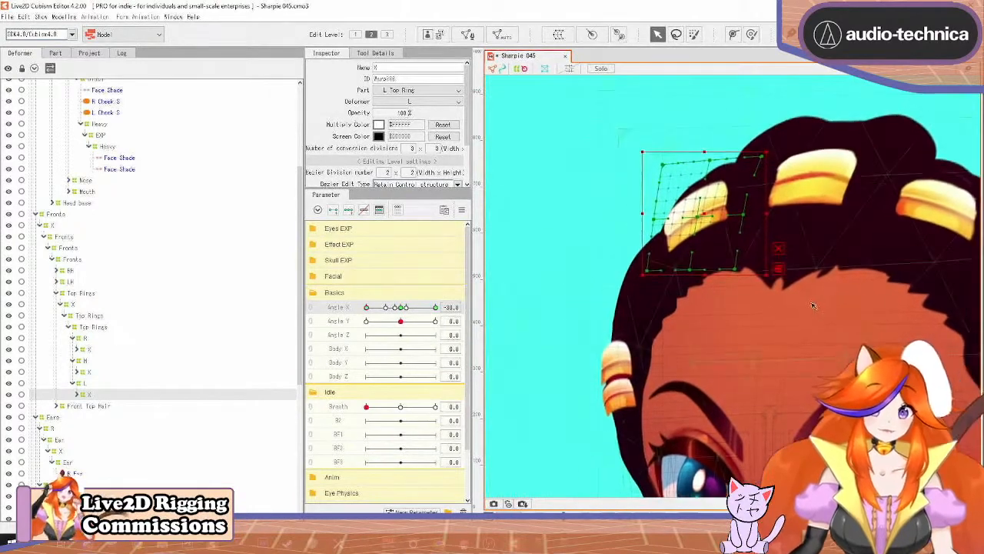
scroll(831, 306, up, 5)
drag(679, 220, 874, 379)
drag(737, 225, 771, 279)
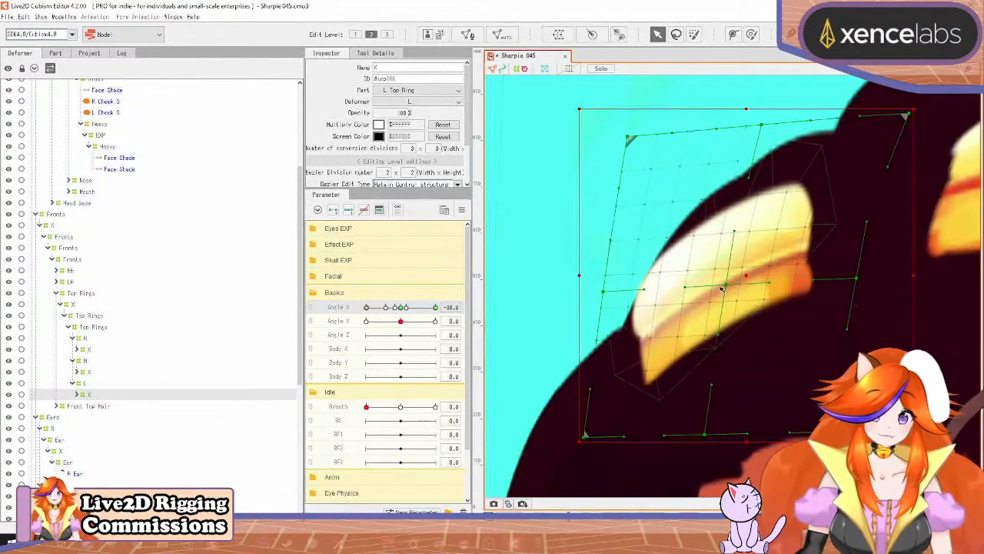
drag(726, 284, 709, 284)
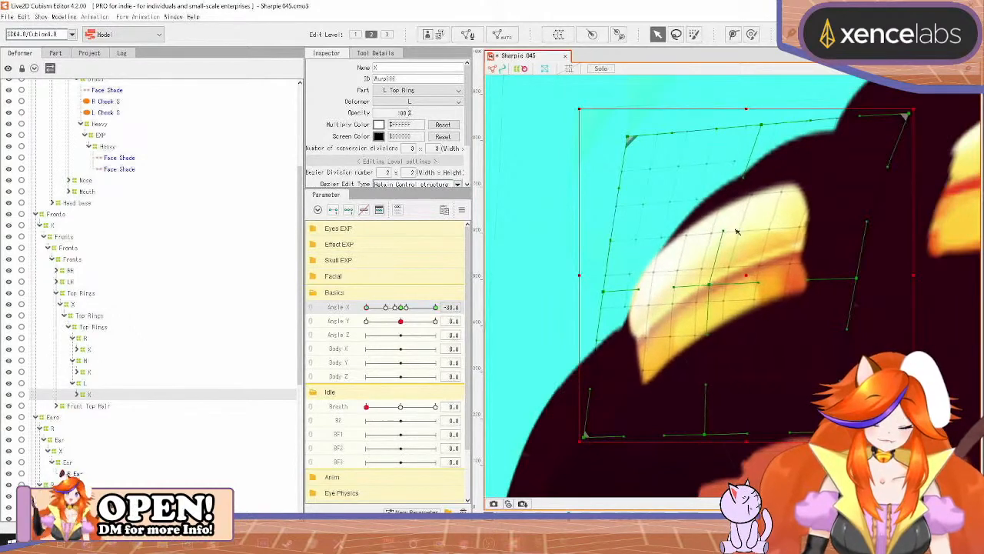
drag(761, 129, 749, 131)
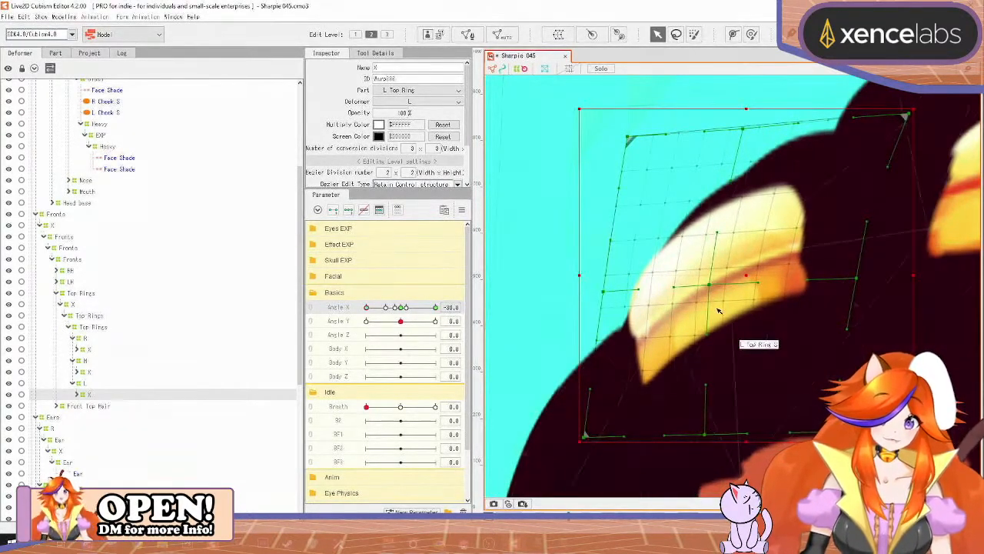
drag(714, 284, 691, 287)
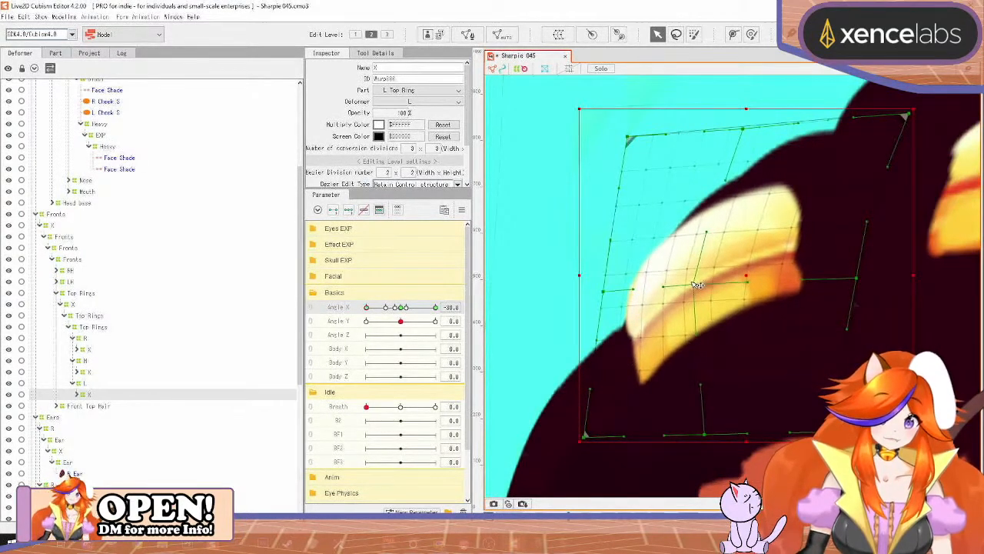
drag(743, 130, 732, 131)
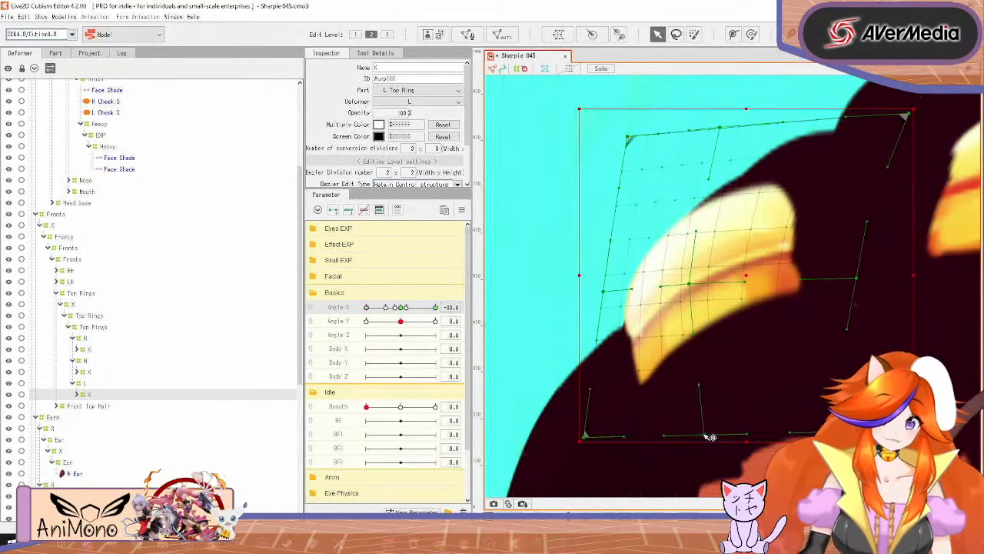
scroll(709, 437, down, 3)
drag(709, 437, 672, 293)
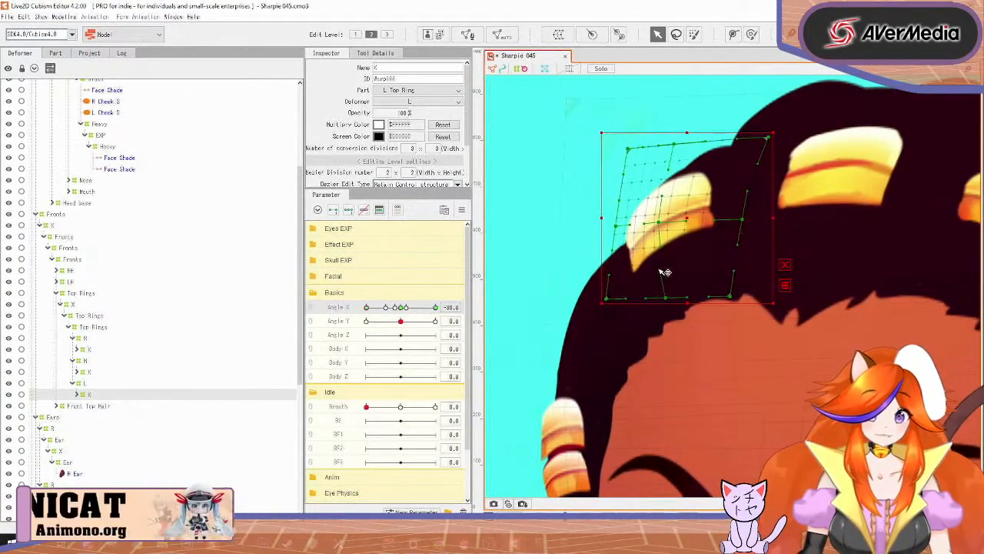
scroll(689, 263, down, 5)
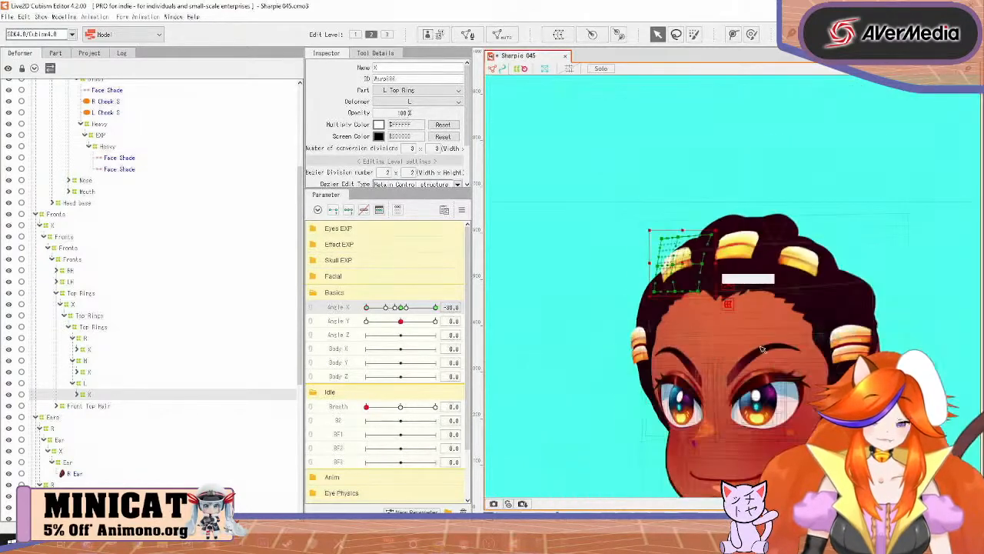
drag(782, 365, 774, 333)
scroll(707, 343, up, 2)
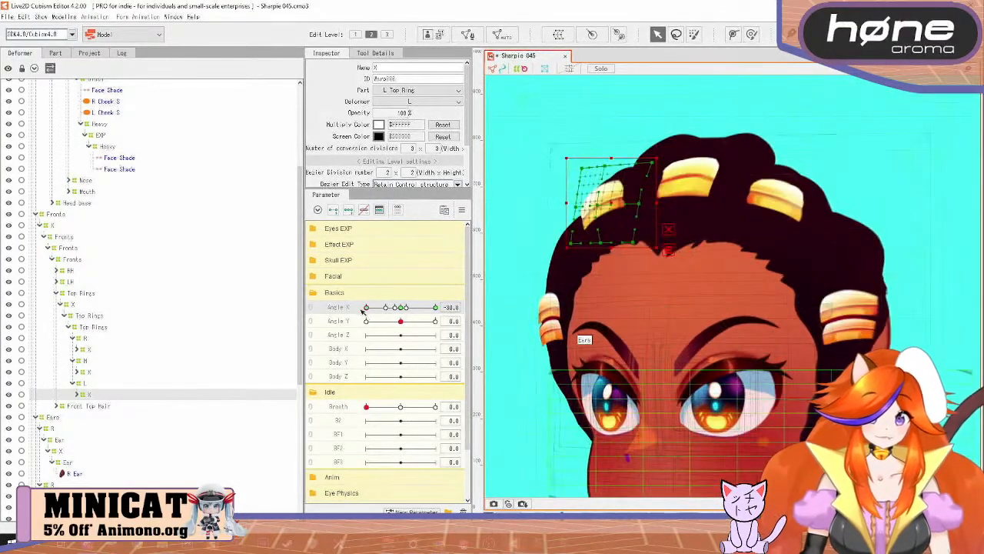
Step: At Angle X 30, shift the centre and lower-middle lattice points of L's X deformer toward the middle of the head
drag(366, 307, 467, 311)
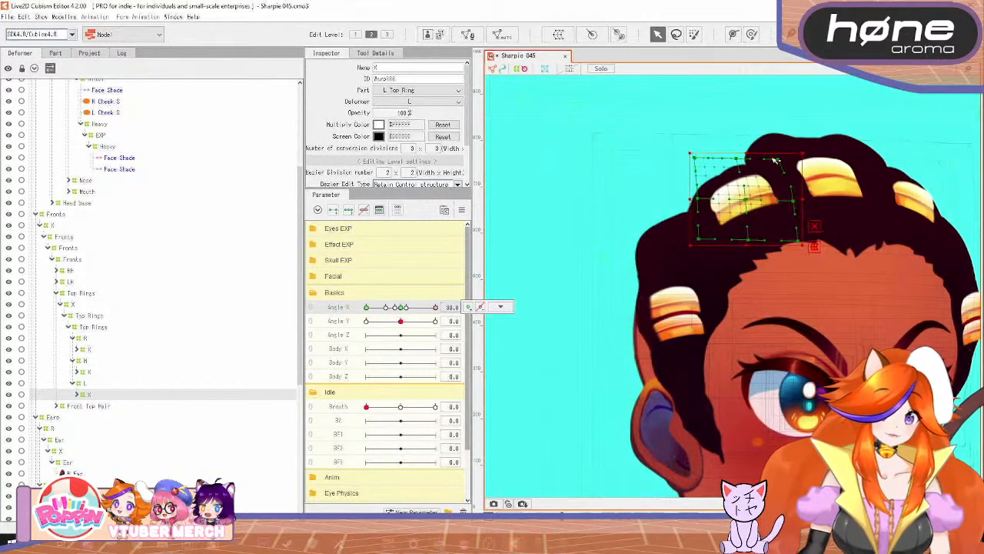
scroll(764, 190, up, 3)
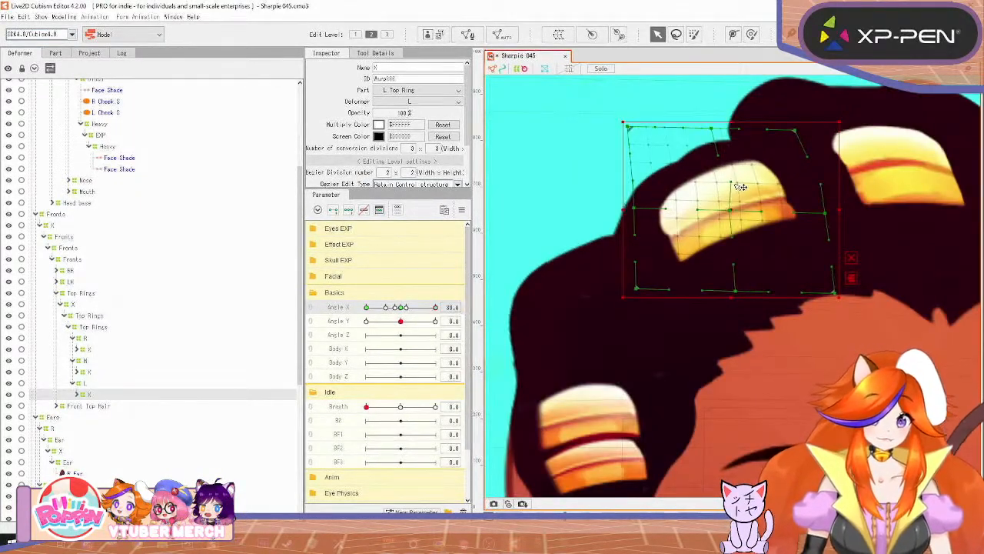
drag(731, 208, 739, 211)
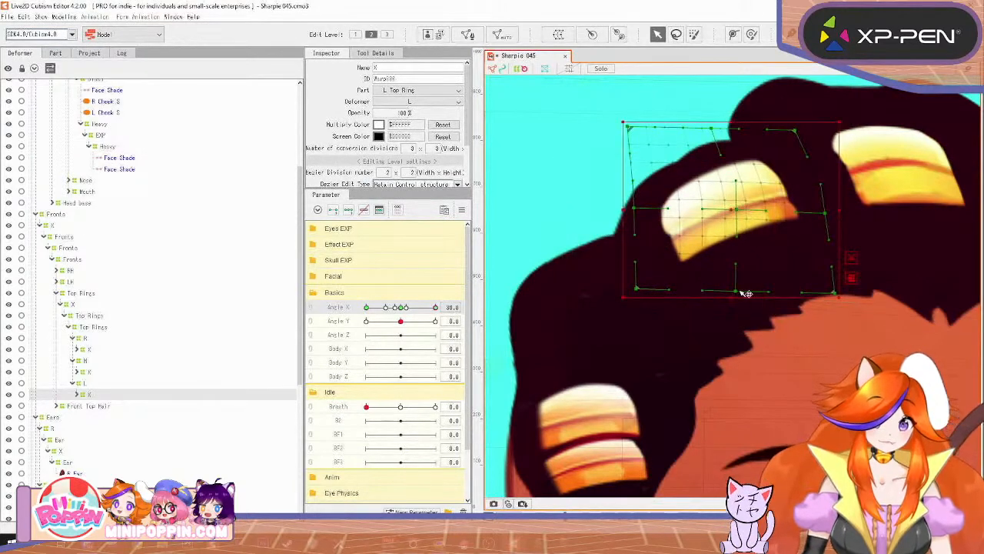
drag(742, 292, 746, 288)
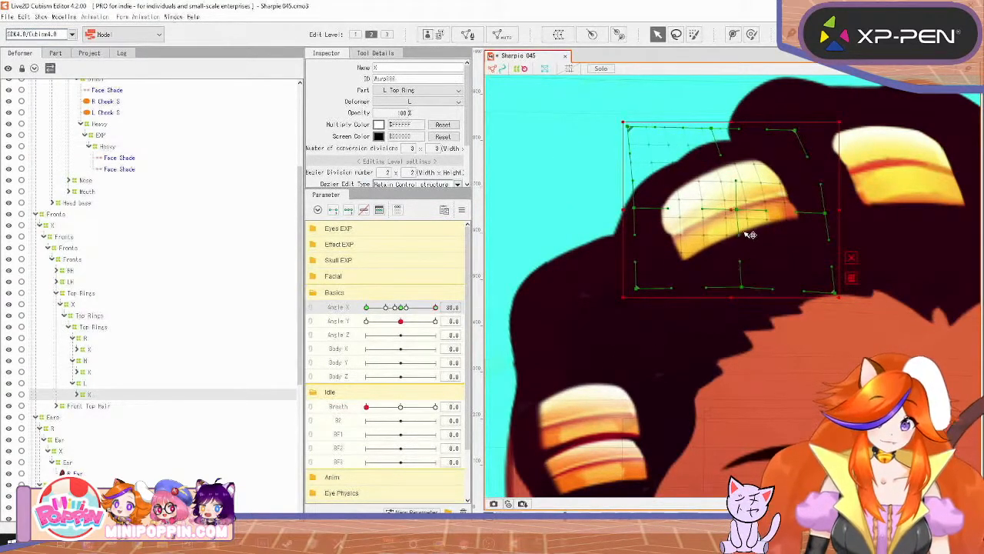
drag(737, 208, 746, 213)
Step: At Angle X 30, shift the centre and upper-middle lattice points of R's X deformer toward the head's outer edge
drag(835, 210, 637, 229)
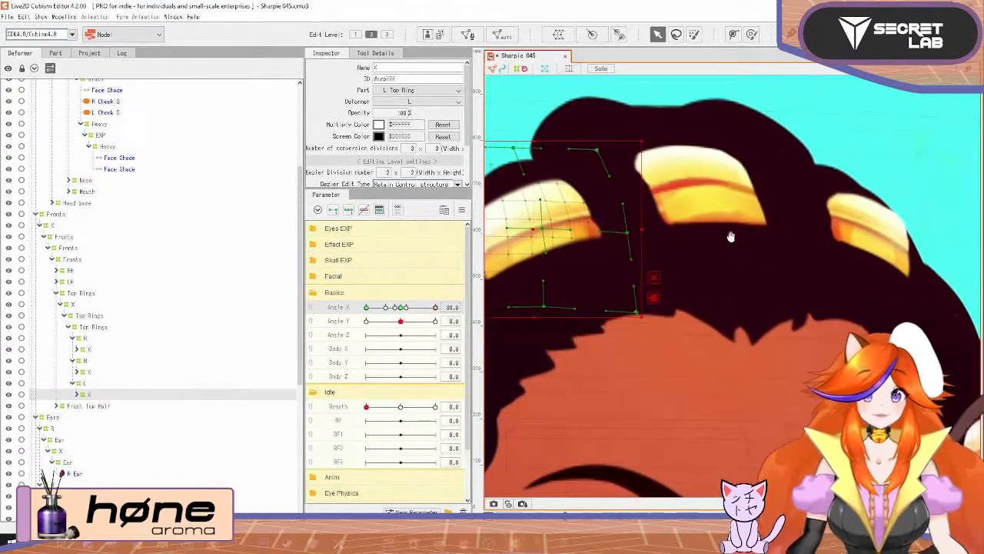
click(91, 353)
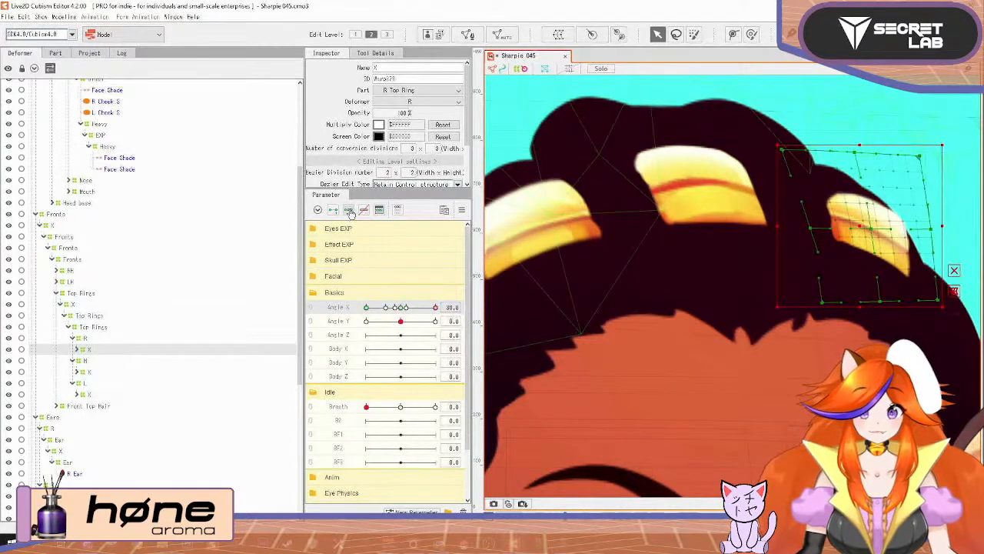
scroll(823, 336, up, 5)
drag(837, 270, 596, 505)
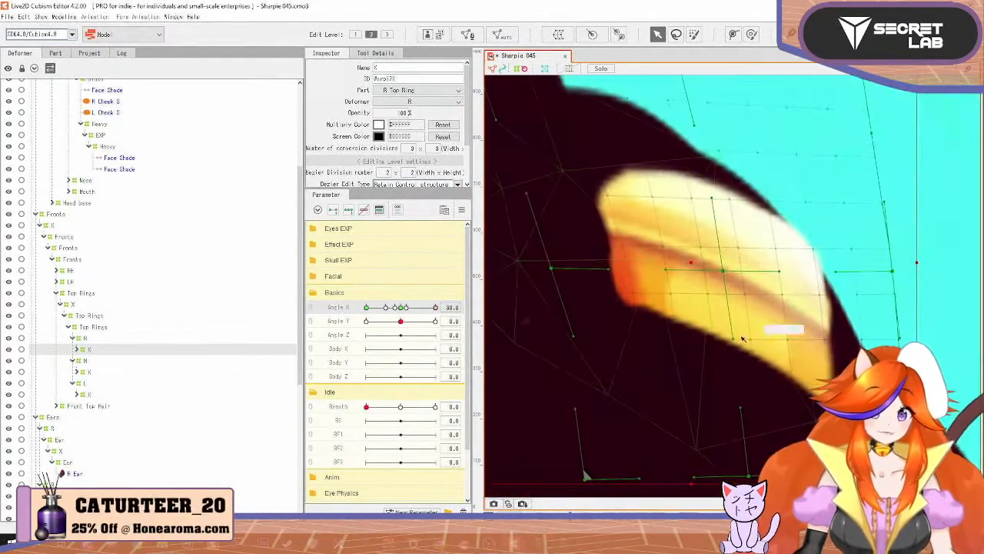
drag(730, 275, 758, 275)
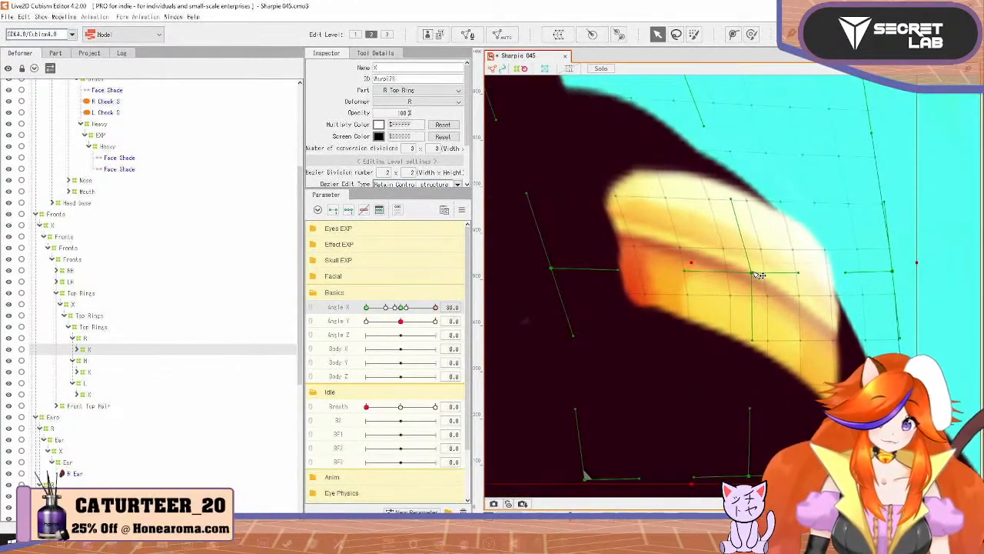
scroll(767, 362, down, 3)
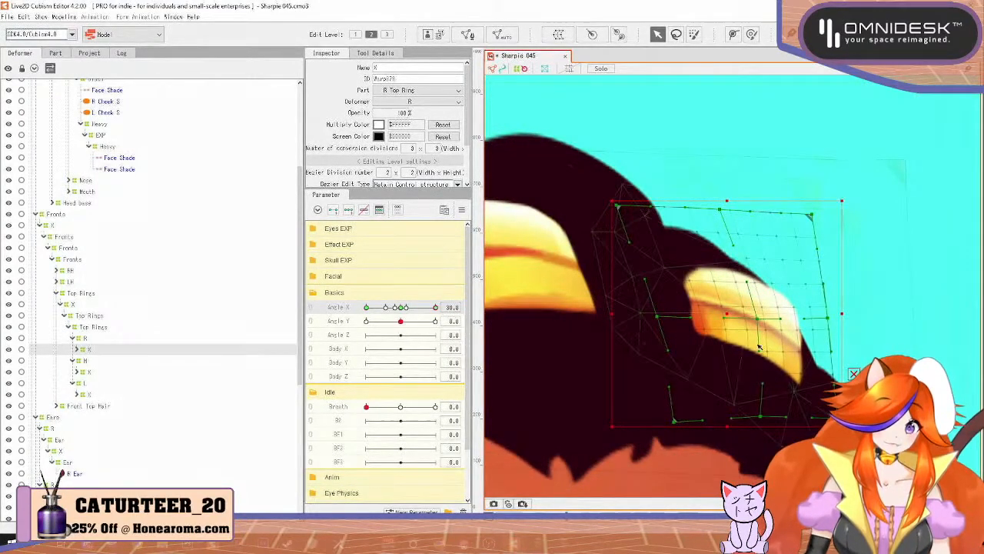
drag(759, 352, 766, 351)
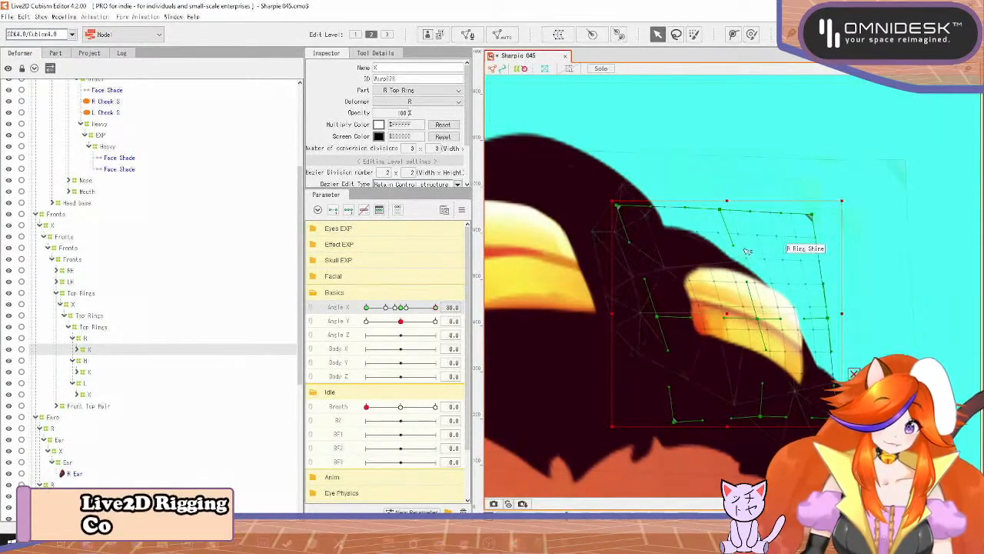
drag(722, 210, 750, 215)
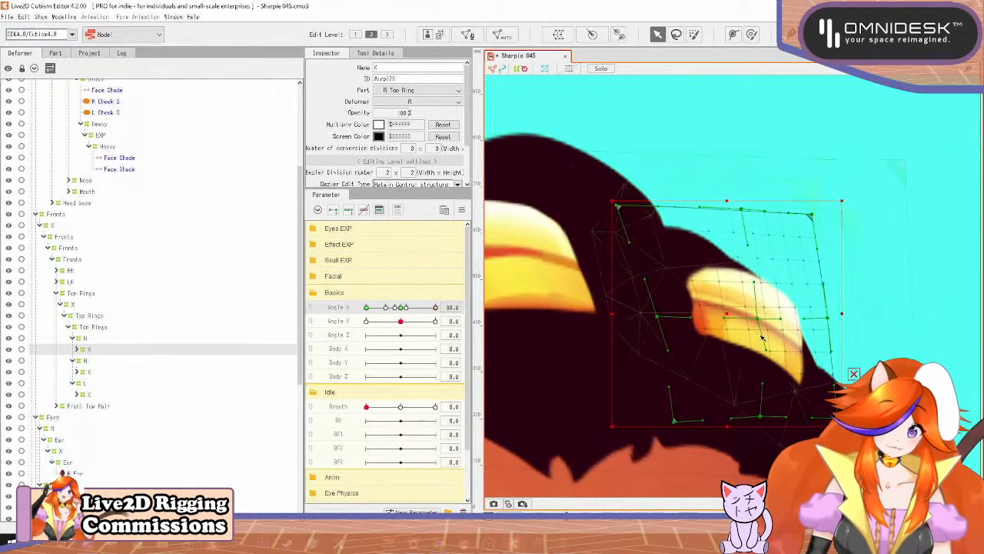
drag(764, 320, 770, 322)
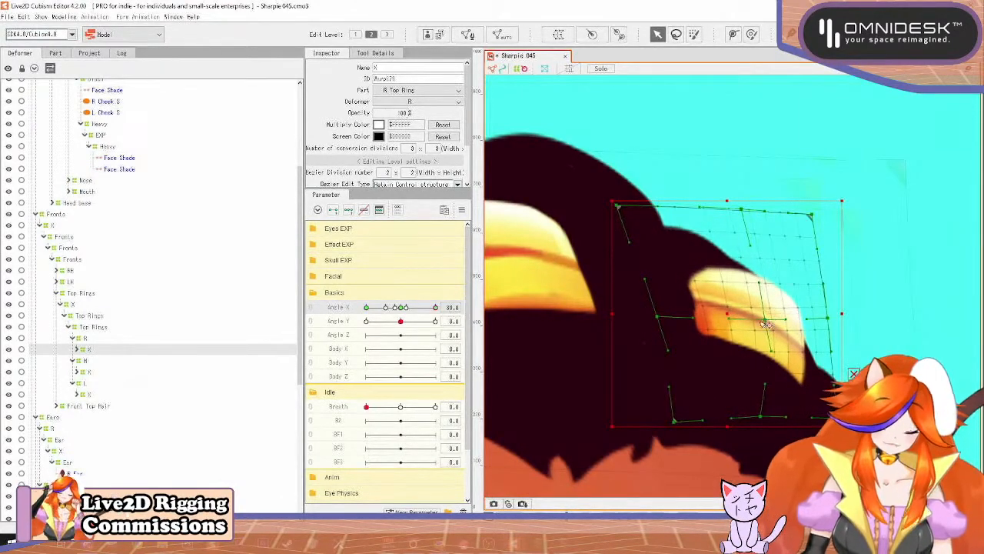
Step: At Angle X -30, shift the centre, lower-middle and upper-middle points of R's X deformer toward the middle ring, then return Angle X to 0
drag(436, 306, 363, 326)
drag(640, 324, 916, 329)
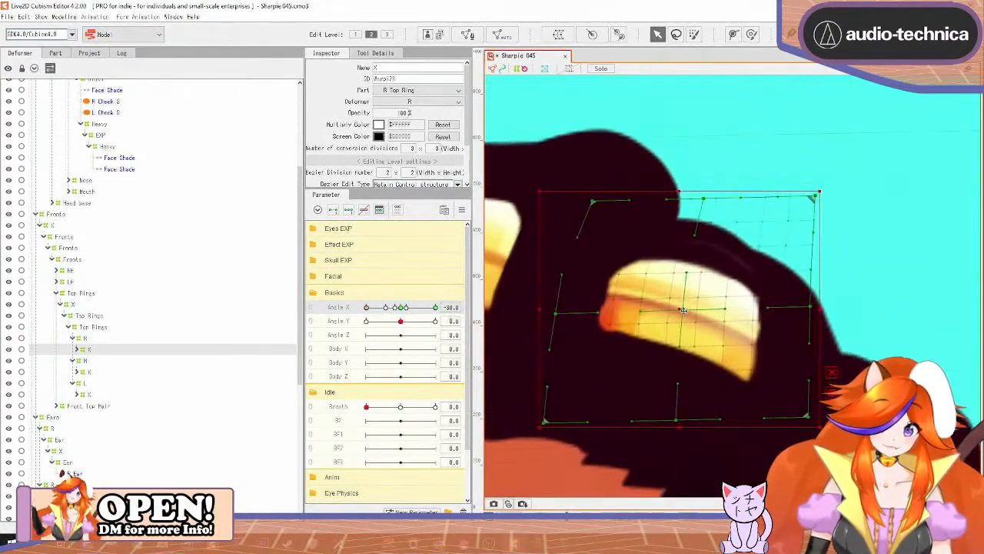
mouse_move(684, 309)
mouse_down()
mouse_move(659, 305)
mouse_move(672, 304)
mouse_up()
drag(676, 420, 671, 418)
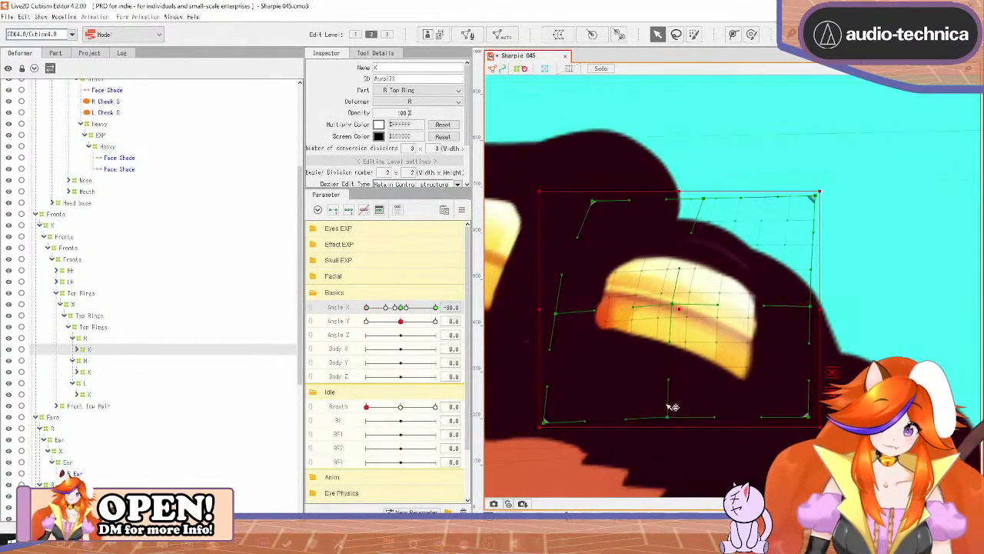
drag(703, 199, 697, 198)
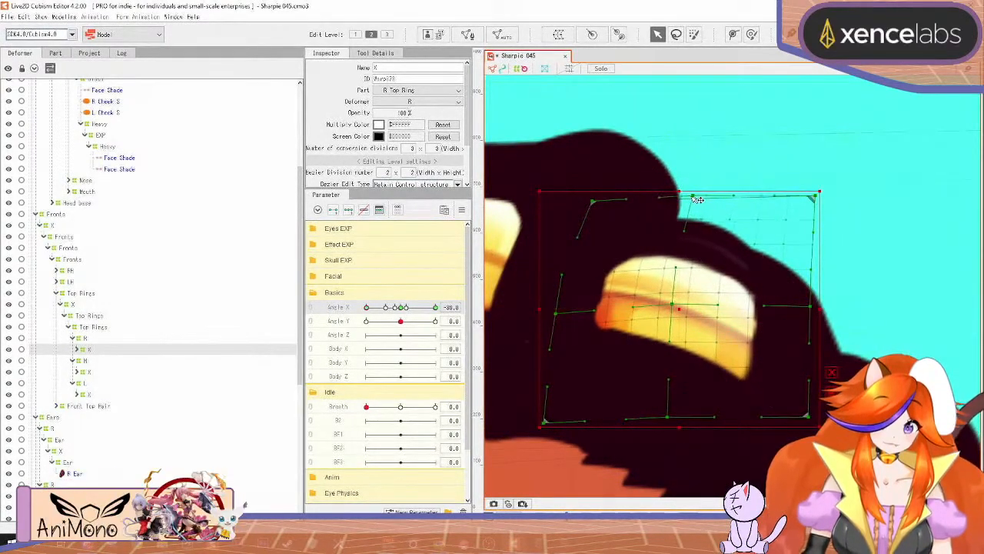
scroll(697, 199, down, 5)
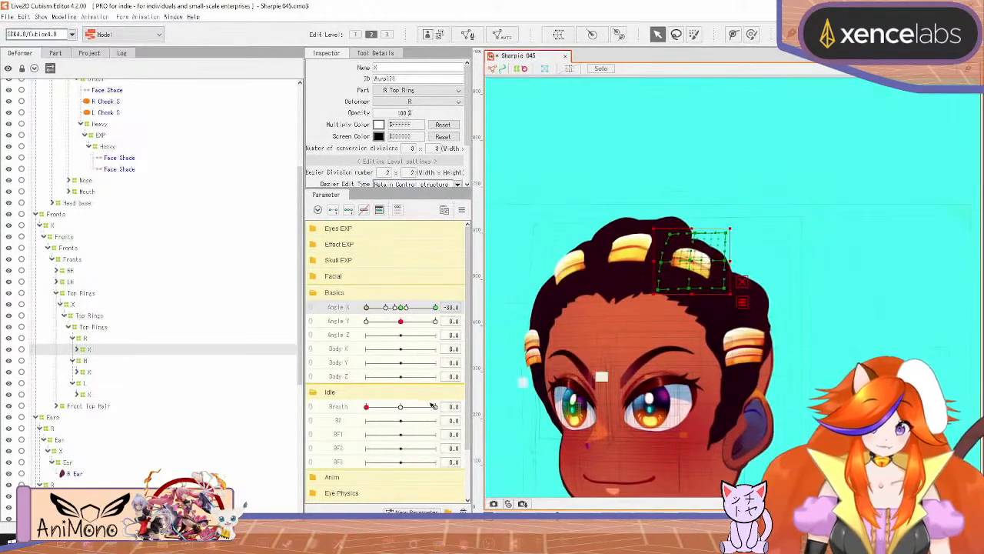
drag(370, 308, 400, 311)
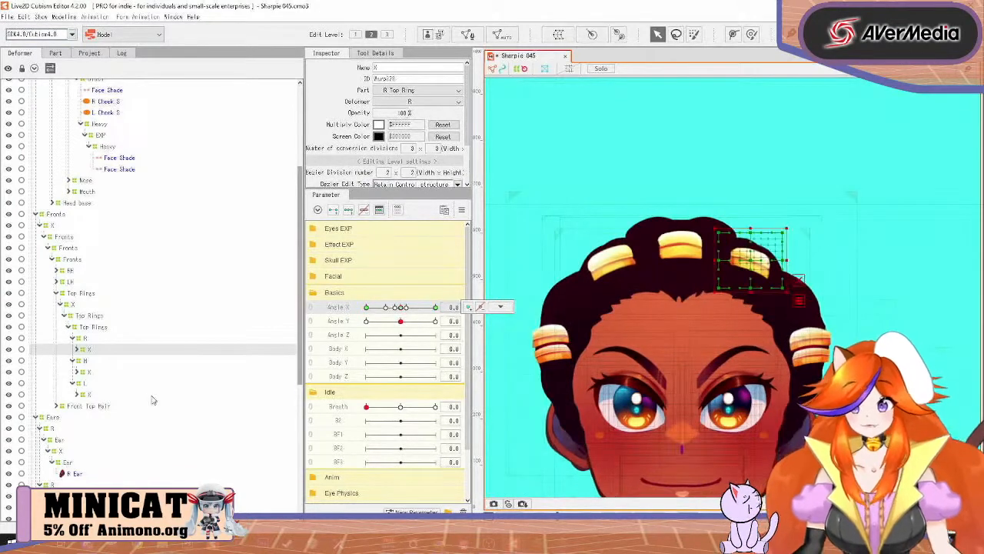
Step: At Angle X -30, shift the centre and upper-middle lattice points of M's X deformer in the direction of the head turn
click(86, 372)
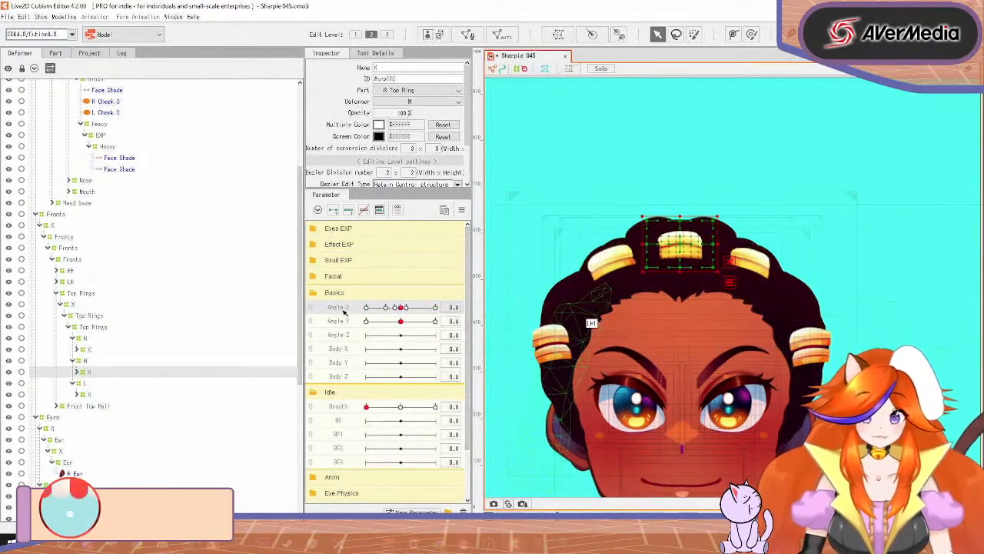
drag(401, 306, 359, 307)
scroll(810, 245, up, 5)
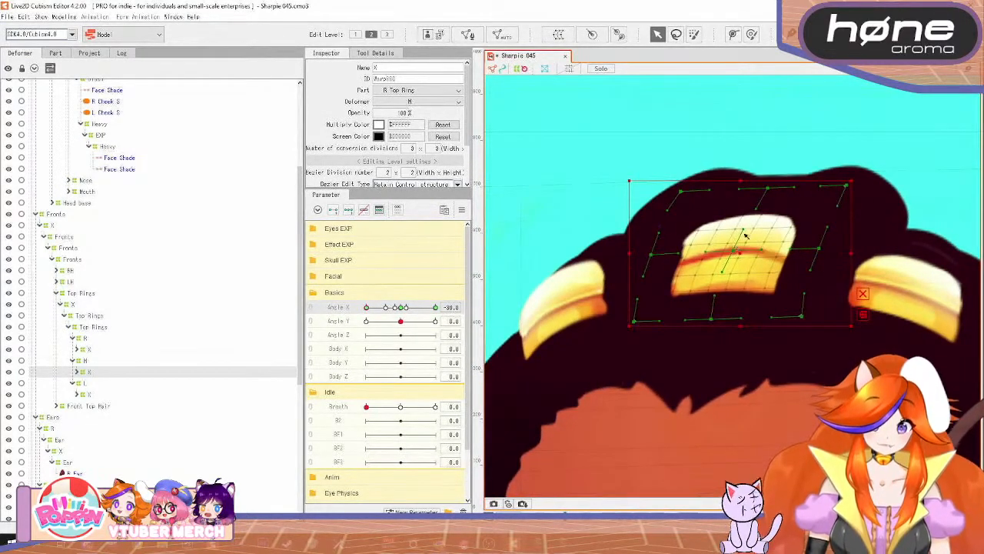
click(662, 256)
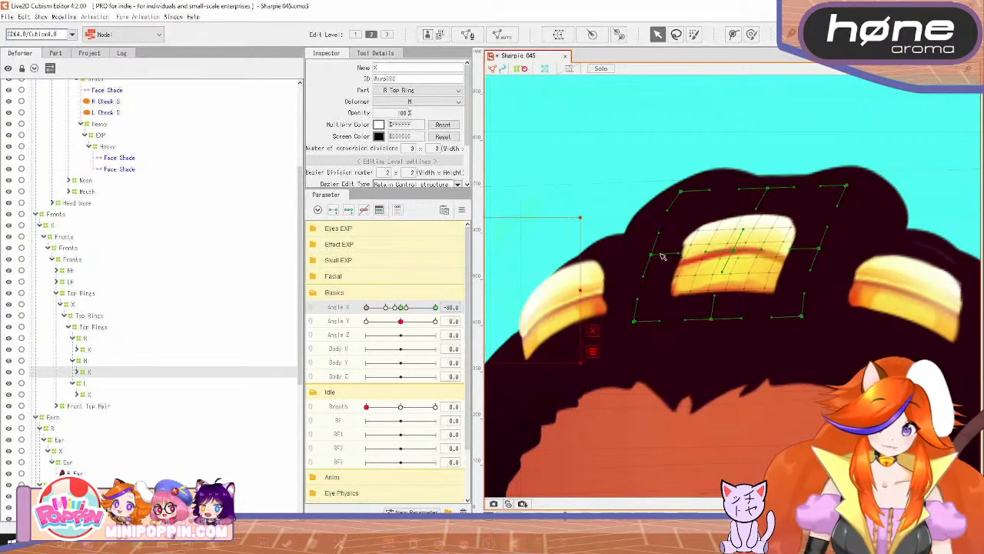
drag(743, 253, 721, 248)
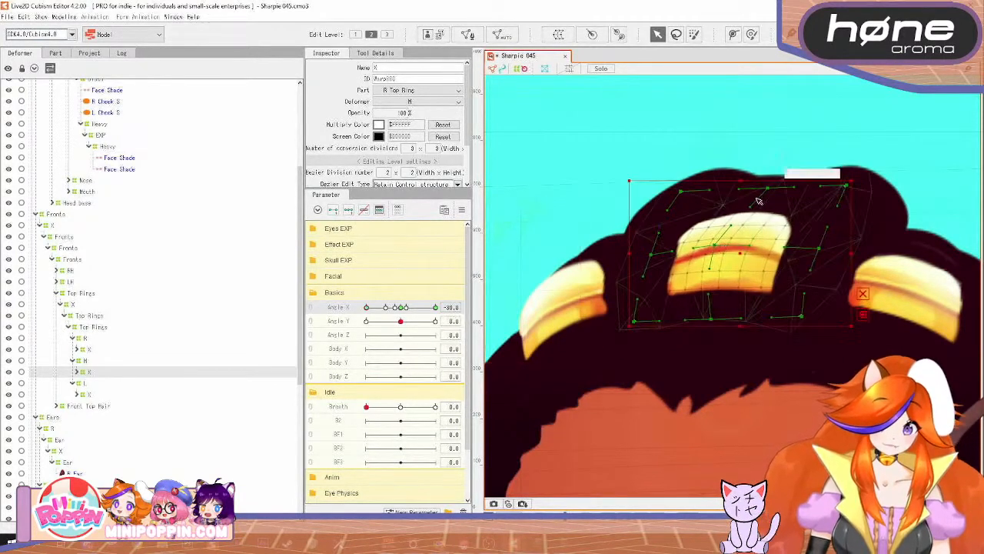
drag(767, 188, 741, 182)
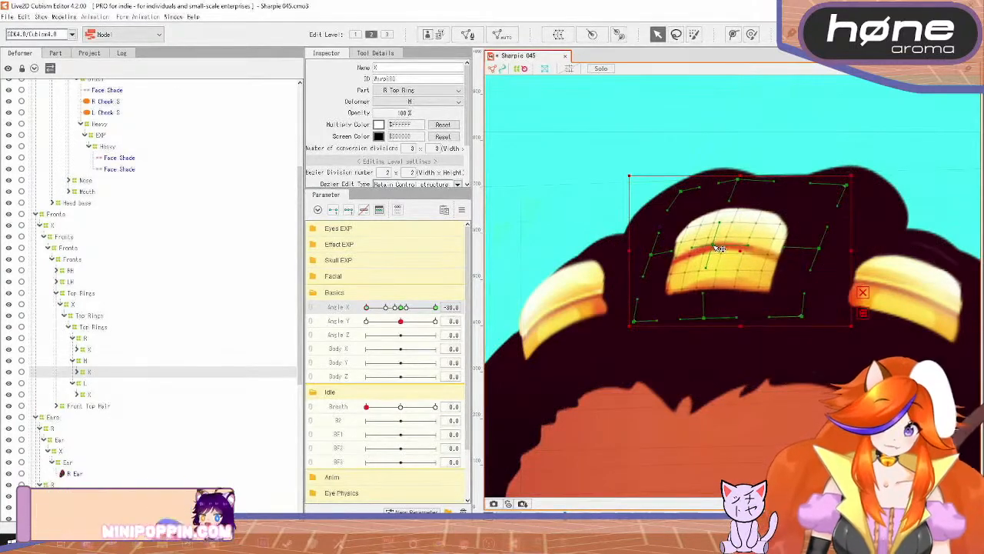
Step: Preview M's motion toward Angle X -30, nudge its X deformer's centre point there and widen the lattice slightly on the trailing side
click(385, 308)
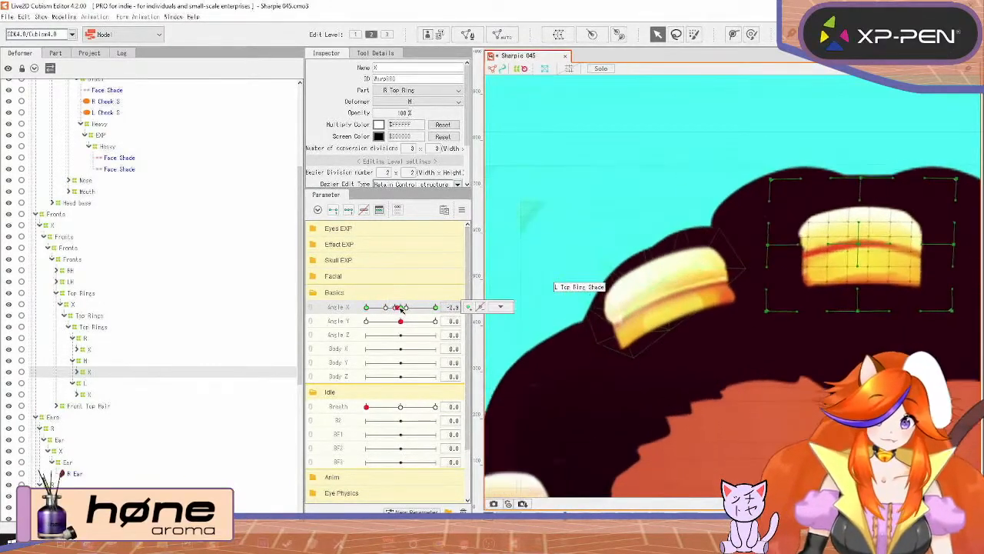
drag(384, 307, 361, 309)
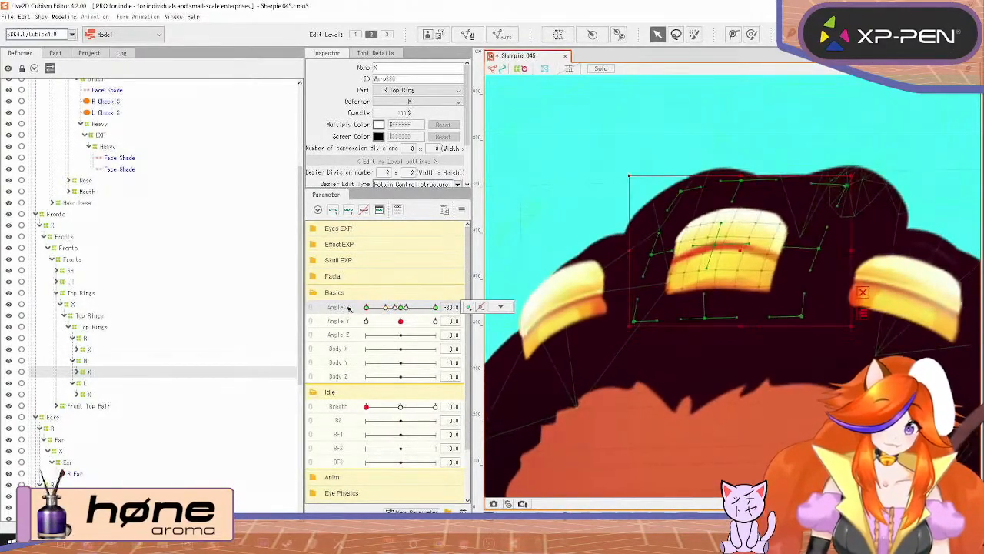
drag(722, 247, 719, 252)
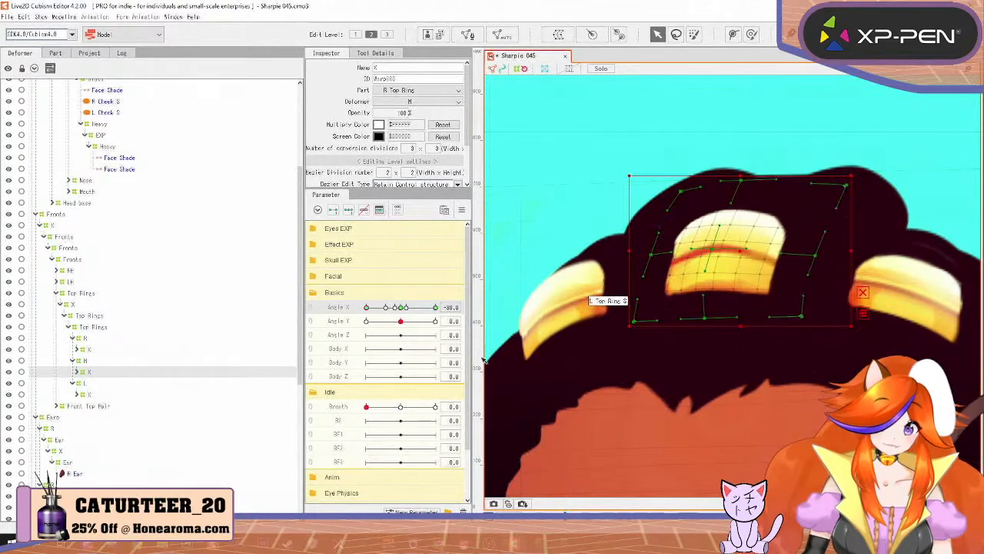
click(389, 309)
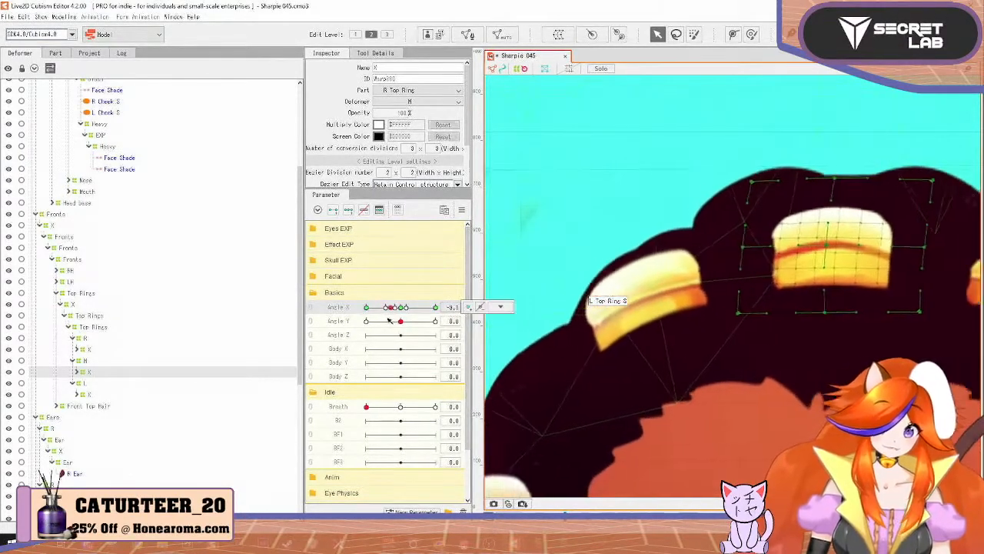
drag(388, 321, 366, 322)
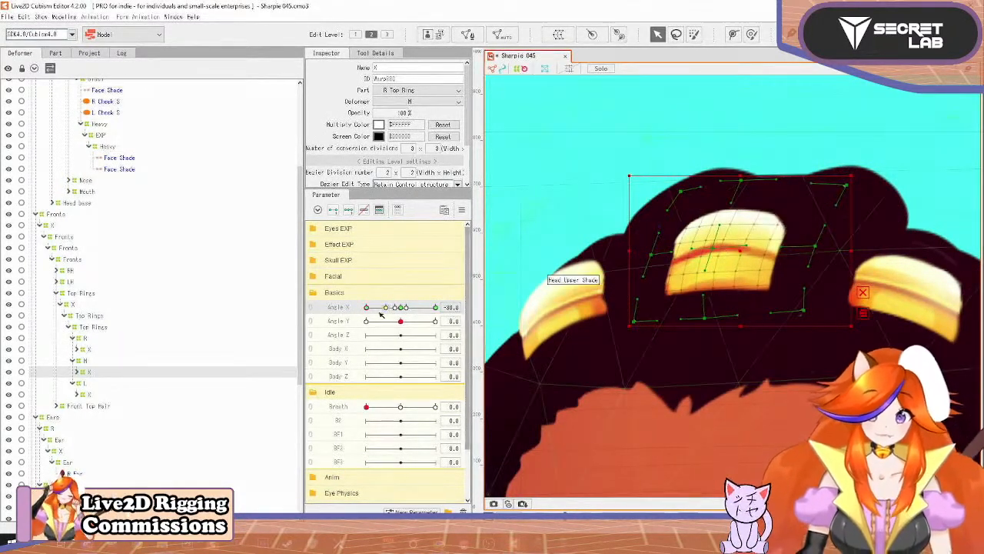
mouse_move(366, 307)
mouse_down()
mouse_move(391, 307)
mouse_move(356, 309)
mouse_move(392, 309)
mouse_move(361, 315)
mouse_up()
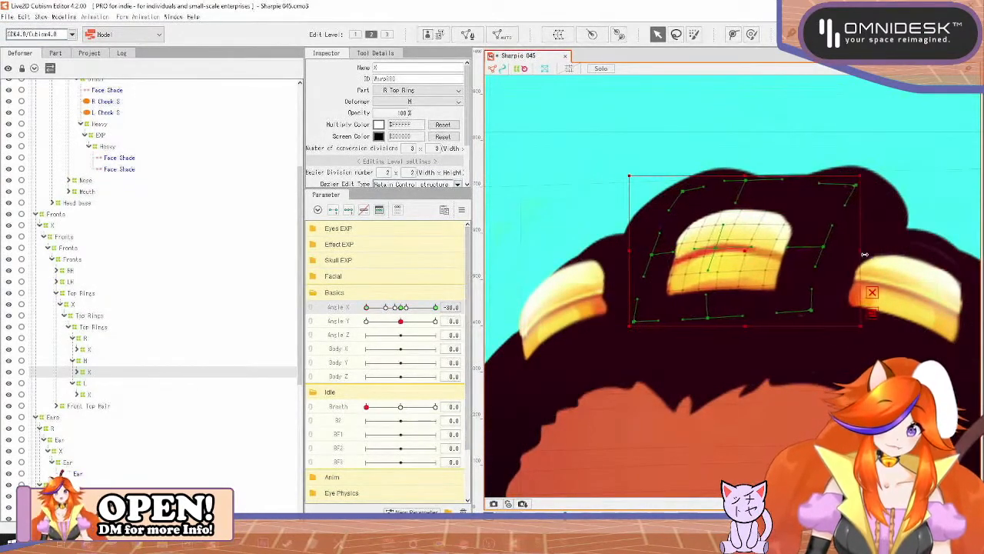
Step: At Angle X 30, shift the centre, lower-middle and upper-middle points of M's X deformer toward the turn and widen the lattice's trailing side
drag(363, 311, 480, 289)
drag(852, 198, 489, 221)
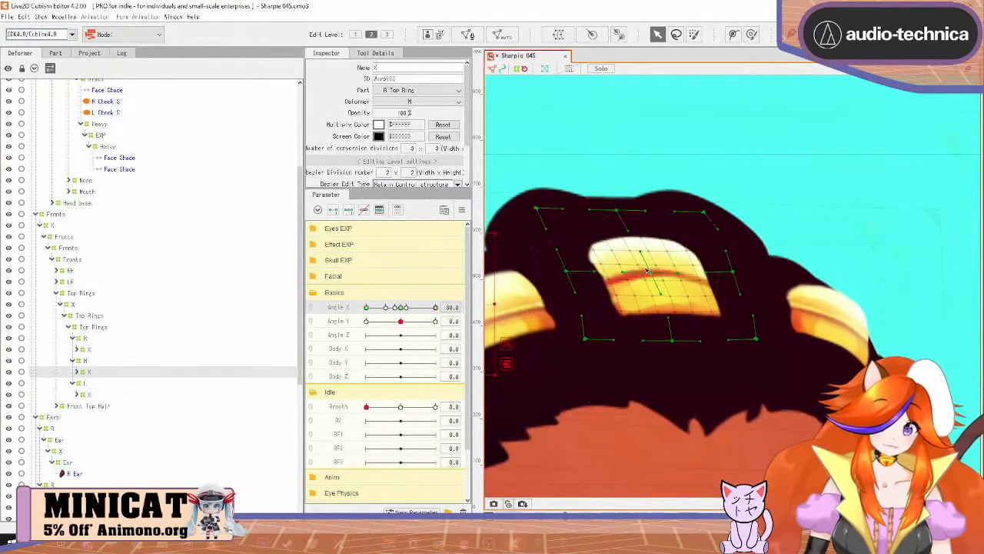
drag(659, 274, 674, 270)
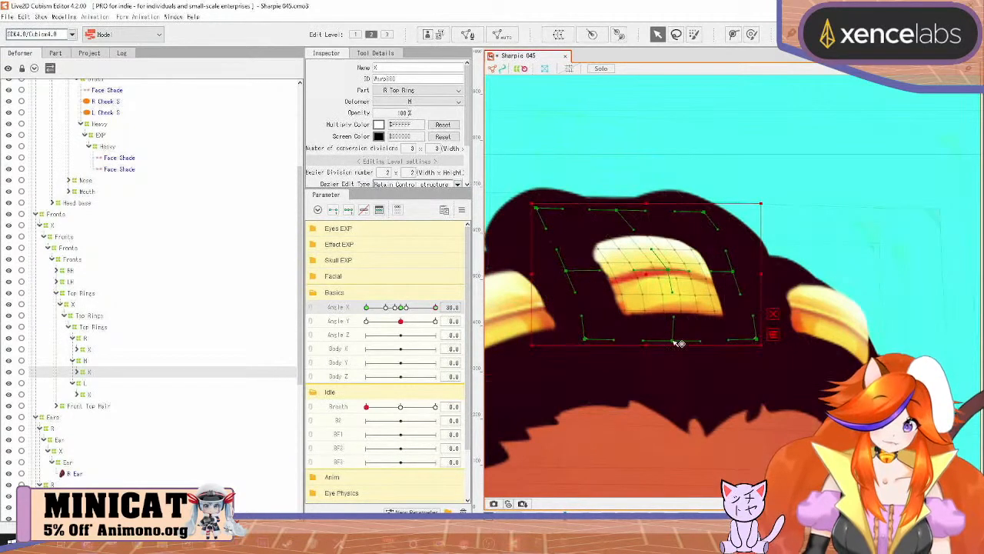
drag(679, 343, 689, 341)
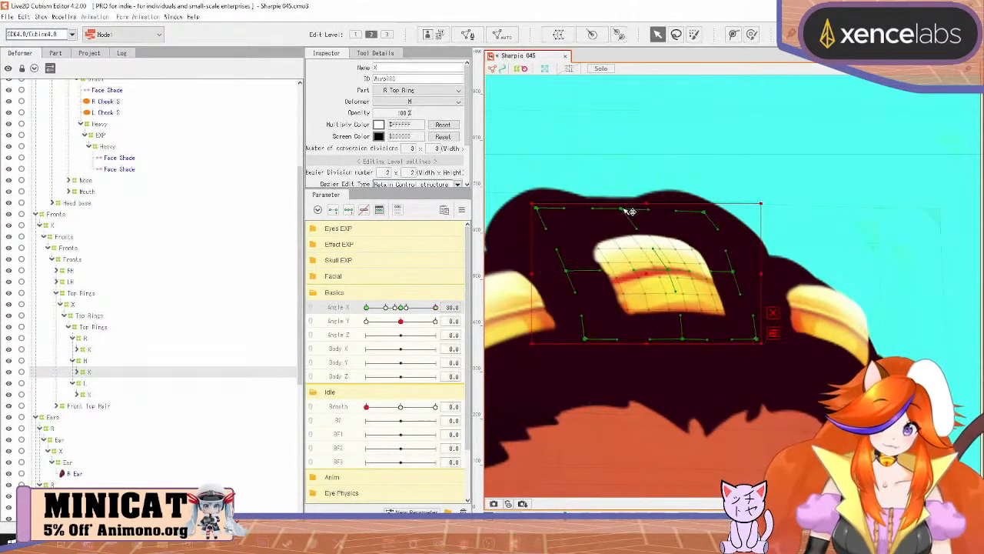
drag(624, 209, 626, 207)
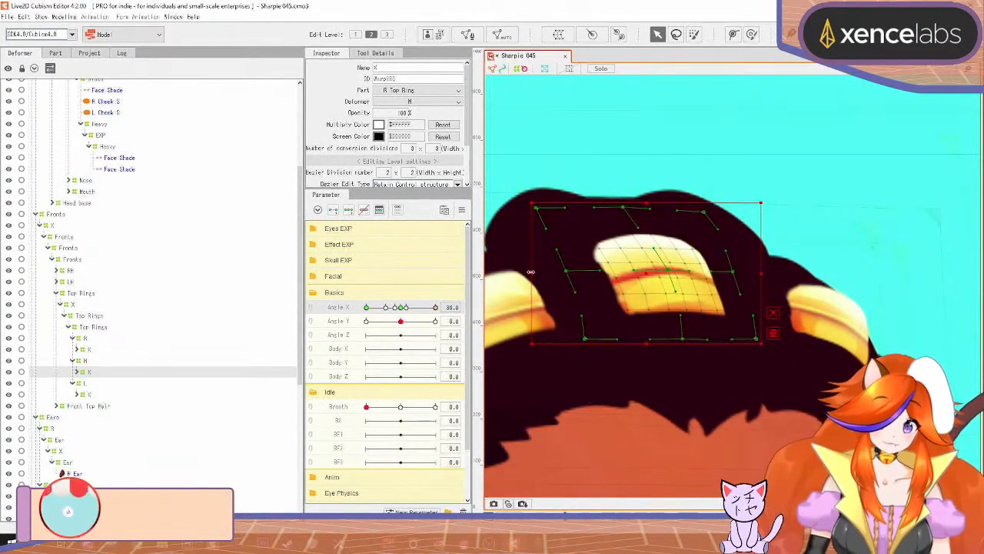
drag(531, 273, 519, 273)
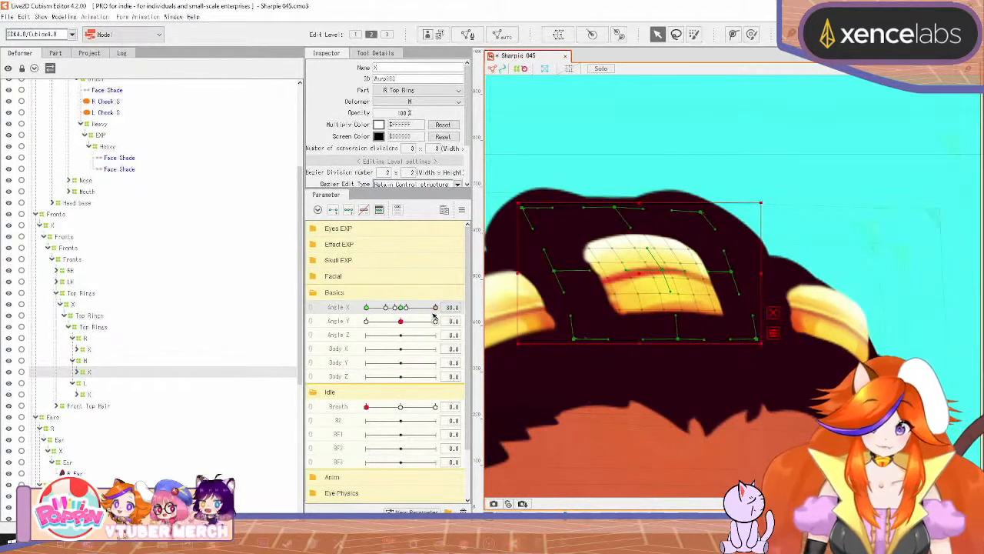
mouse_move(435, 308)
mouse_down()
mouse_move(412, 310)
mouse_move(440, 315)
mouse_up()
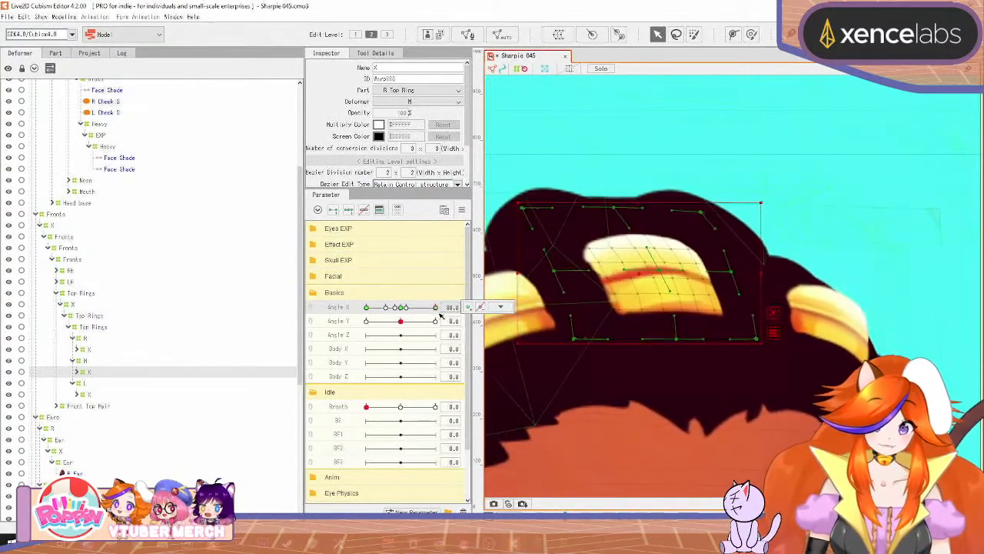
scroll(889, 303, down, 4)
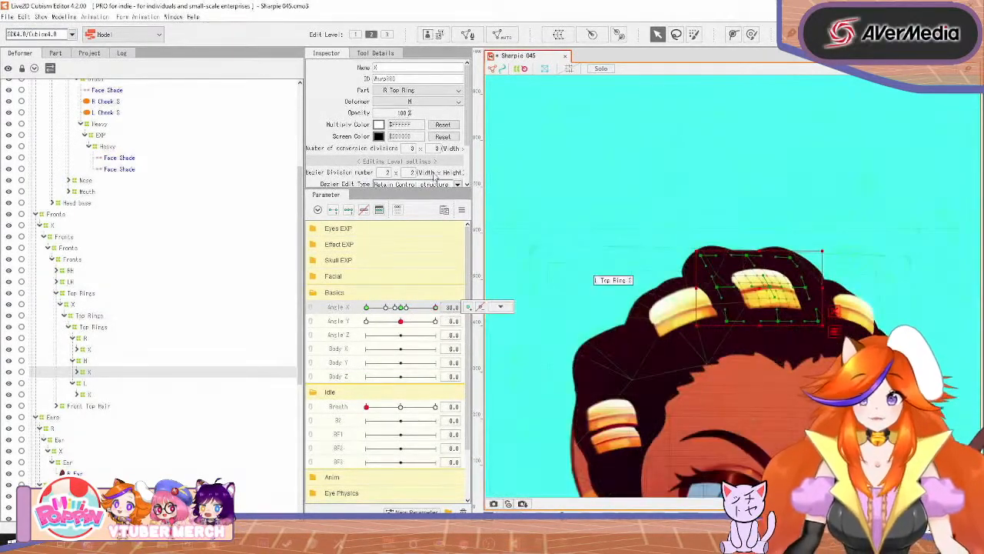
Step: Set Angle X to -30 and check the top rings' motion in the physics preview, zoomed in on the head
drag(429, 308, 356, 309)
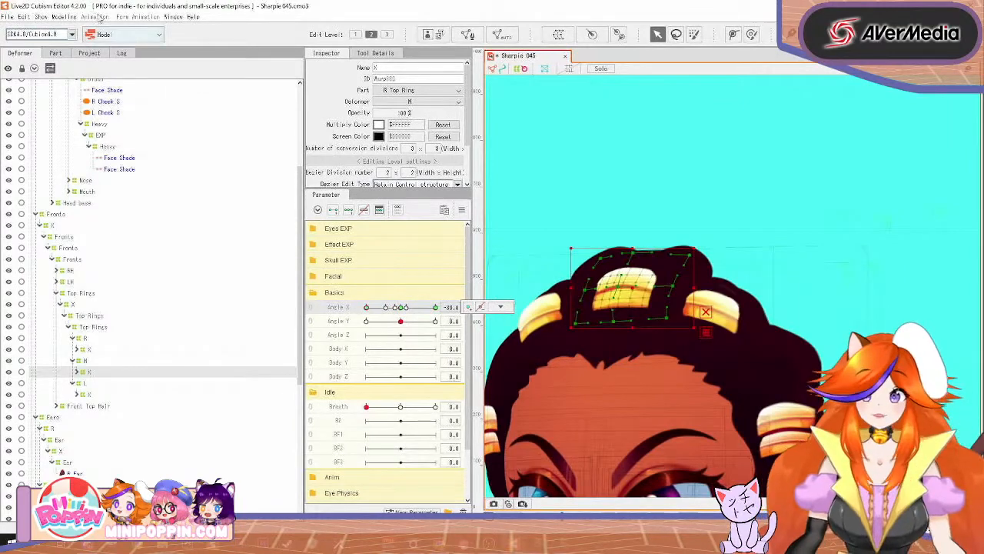
click(62, 16)
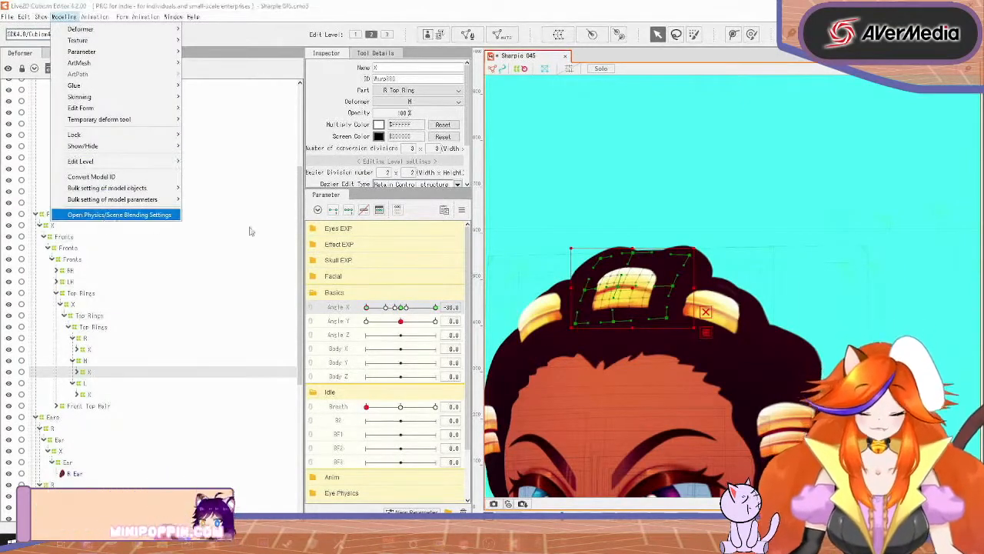
click(107, 213)
scroll(746, 176, up, 5)
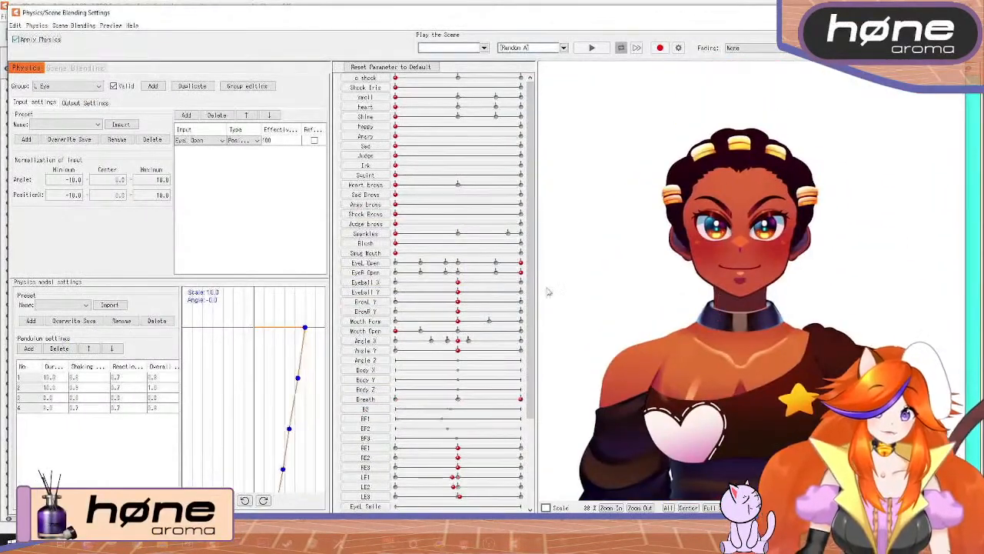
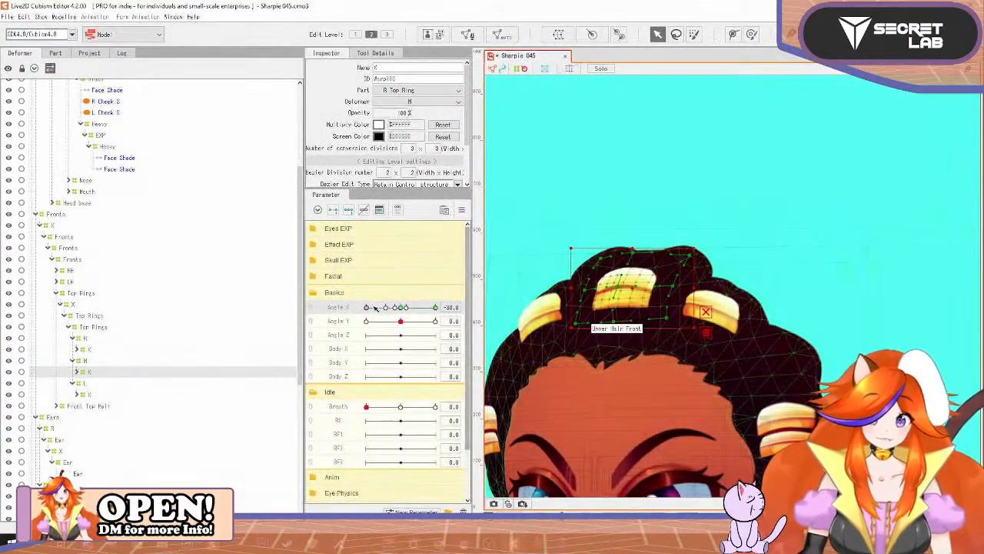
Step: At Angle X 30, widen the lattice of M's X deformer slightly along its outer edge in the direction of the turn
drag(374, 306, 435, 307)
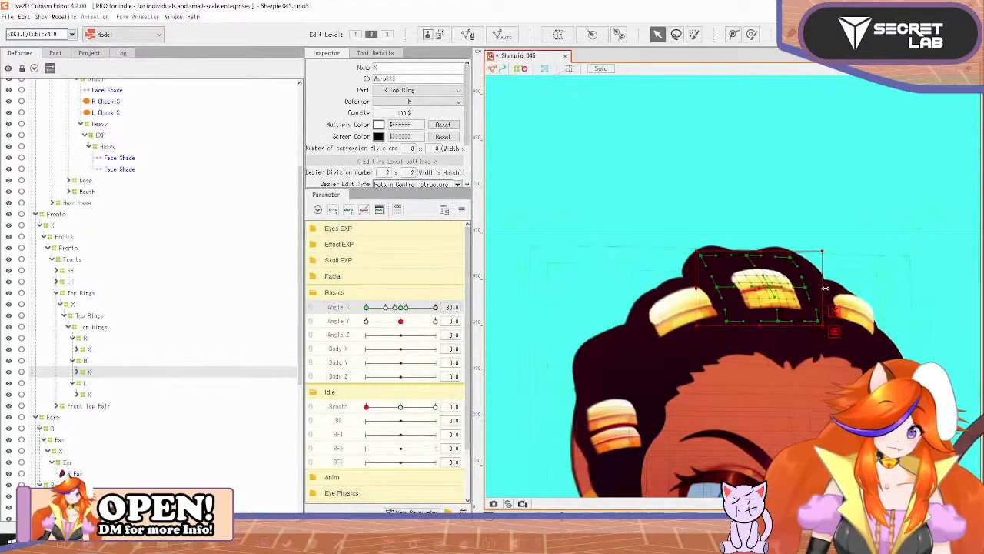
drag(826, 288, 831, 288)
mouse_move(435, 308)
mouse_down()
mouse_move(388, 315)
mouse_move(435, 308)
mouse_up()
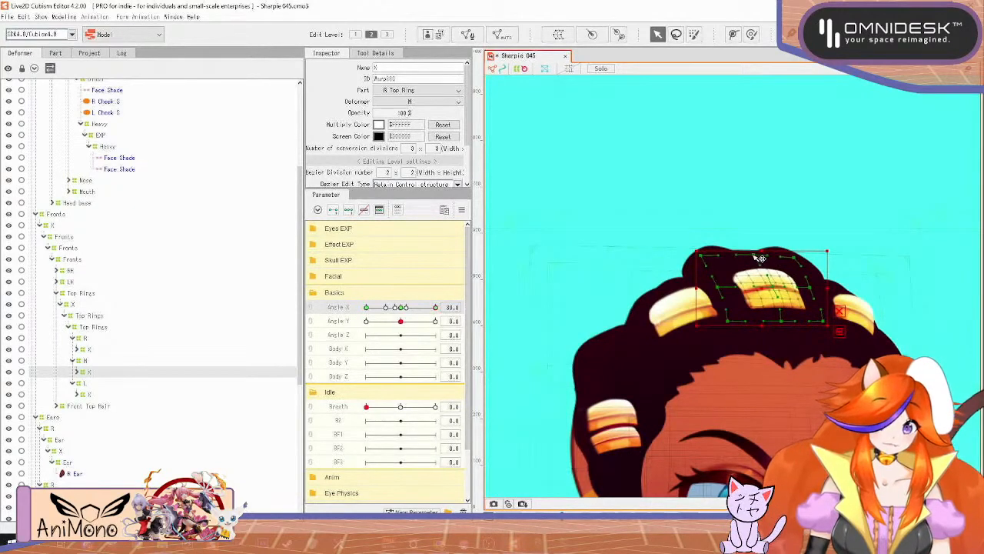
Step: At Angle X -30, refine the upper lattice points of M's X deformer and check the motion in the physics preview
drag(435, 308, 364, 308)
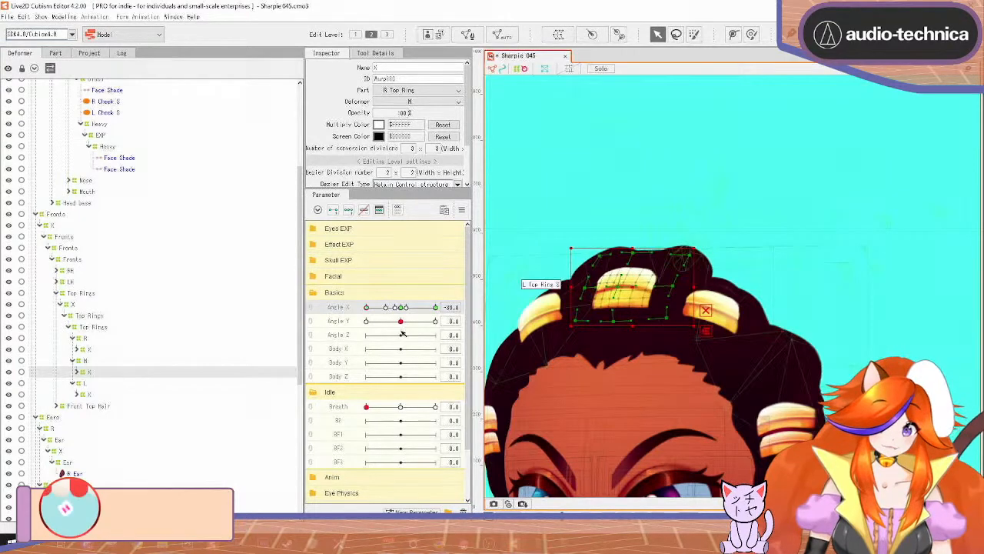
mouse_move(370, 309)
mouse_down()
mouse_move(400, 313)
mouse_move(359, 313)
mouse_up()
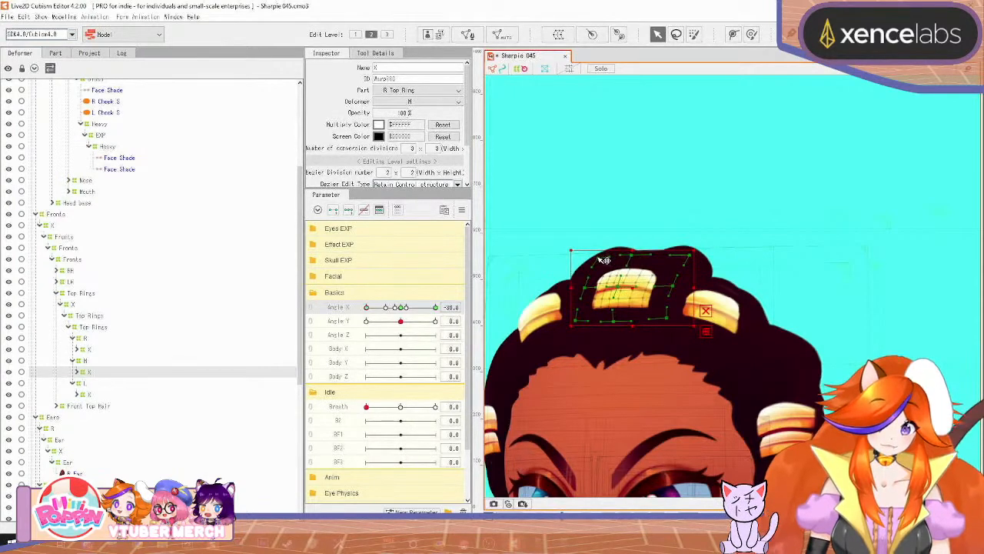
mouse_move(366, 307)
mouse_down()
mouse_move(384, 309)
mouse_move(365, 308)
mouse_up()
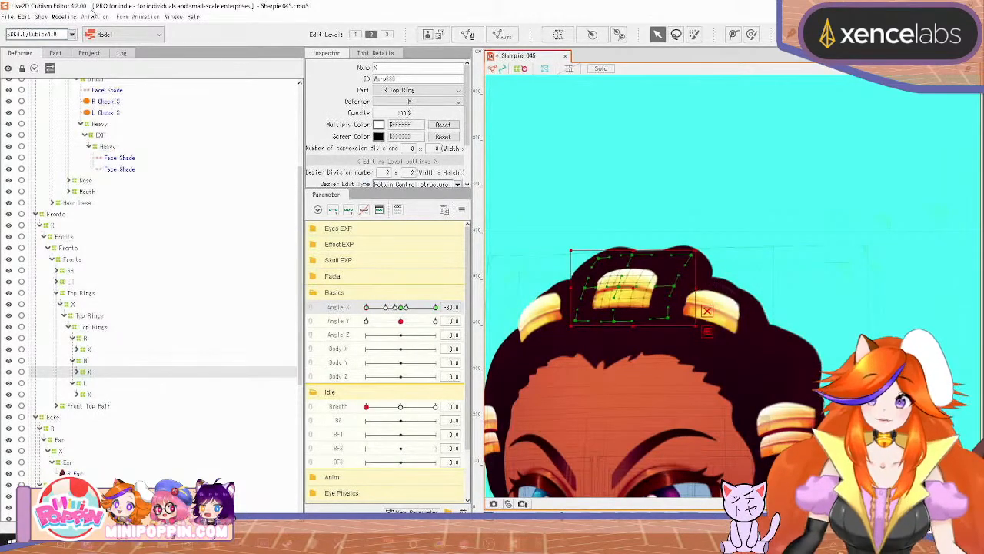
click(62, 17)
click(116, 213)
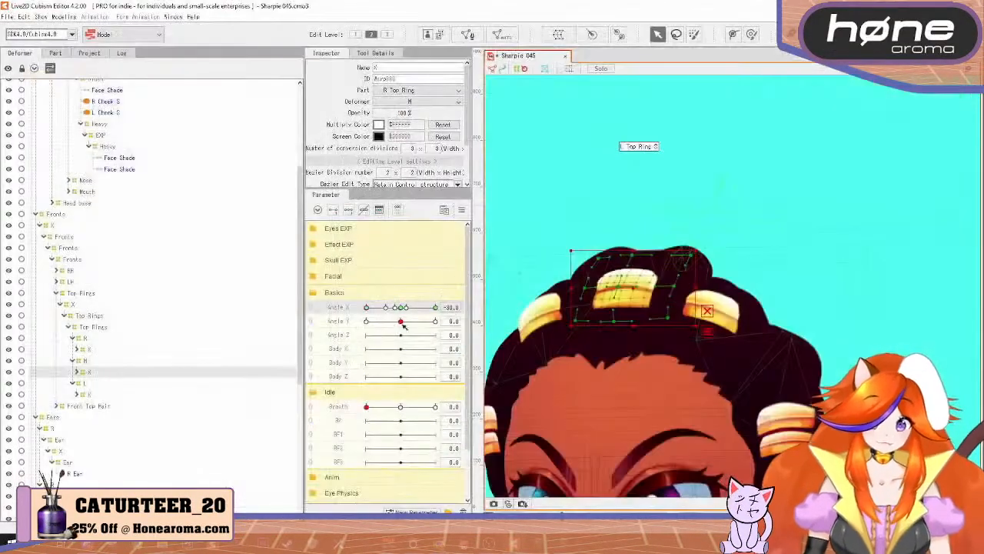
Step: At Angle X 30, raise the upper points of M's X deformer slightly and check the ring in the physics preview
drag(385, 307, 442, 314)
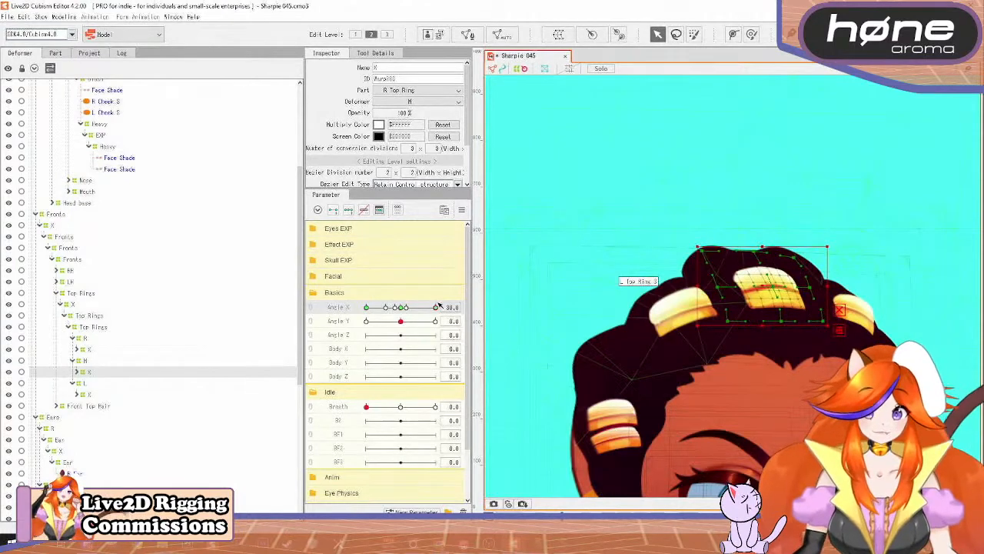
mouse_move(440, 306)
mouse_down()
mouse_move(405, 312)
mouse_move(452, 308)
mouse_move(402, 309)
mouse_move(444, 307)
mouse_up()
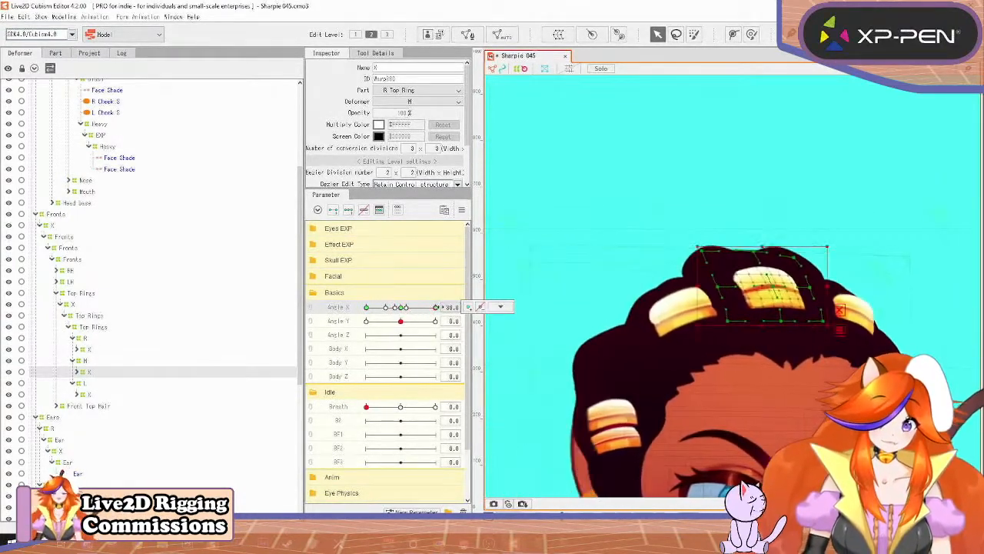
click(76, 16)
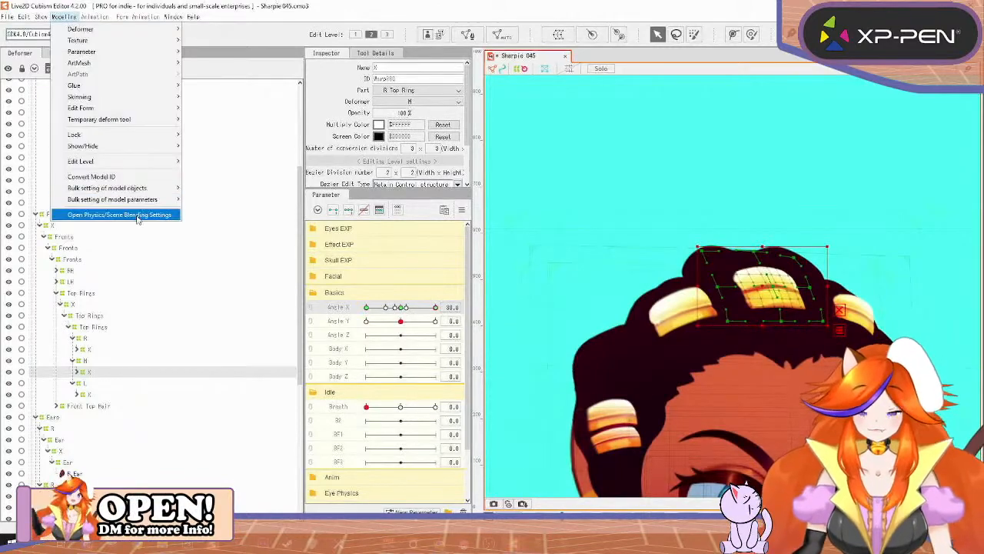
click(115, 217)
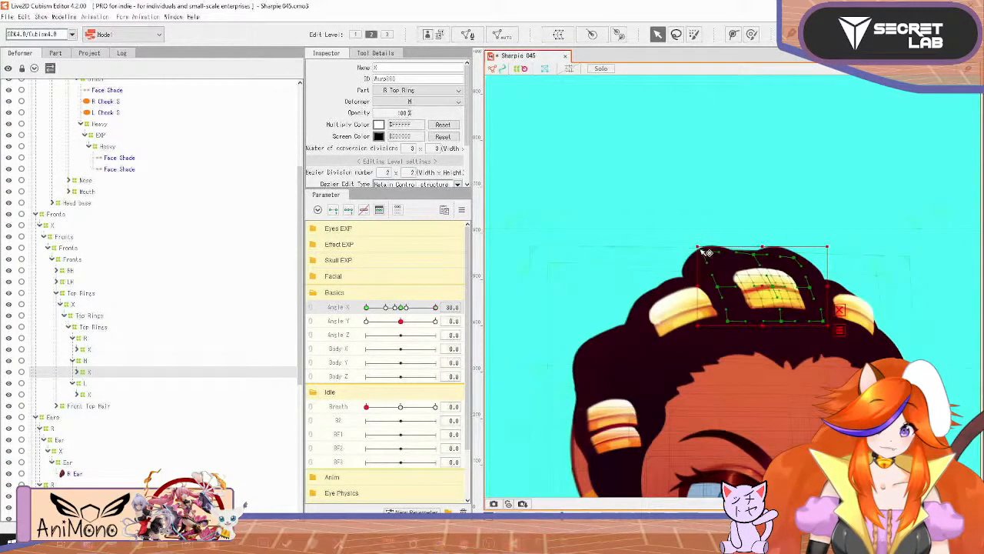
Step: Nudge the upper trailing corner of M's X deformer inward at Angle X 30, rechecking the motion in the physics preview
click(59, 18)
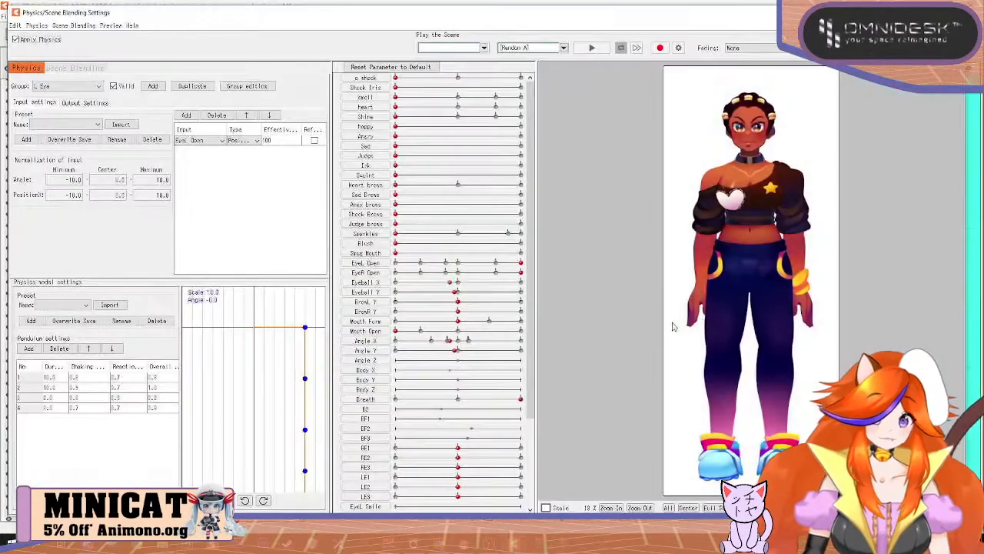
drag(673, 326, 539, 287)
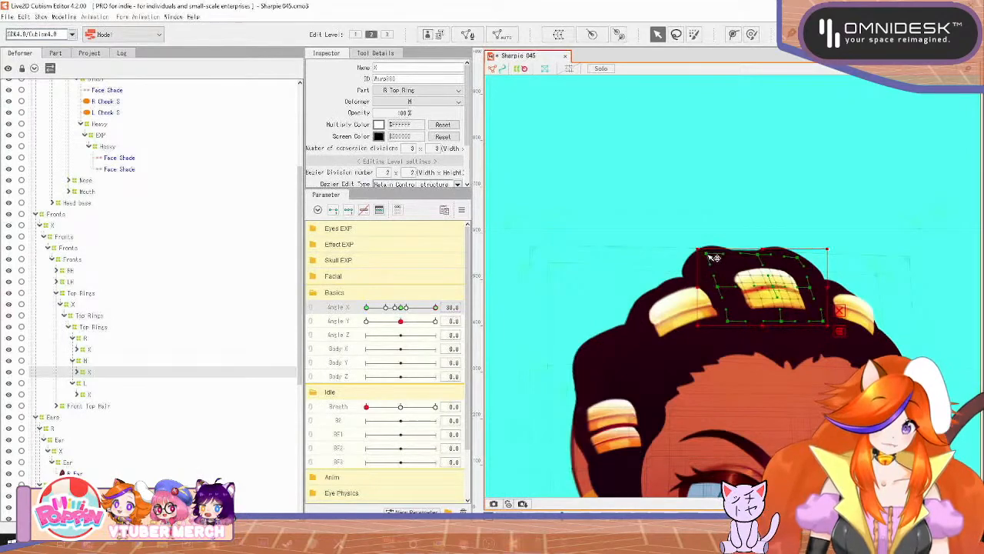
click(65, 17)
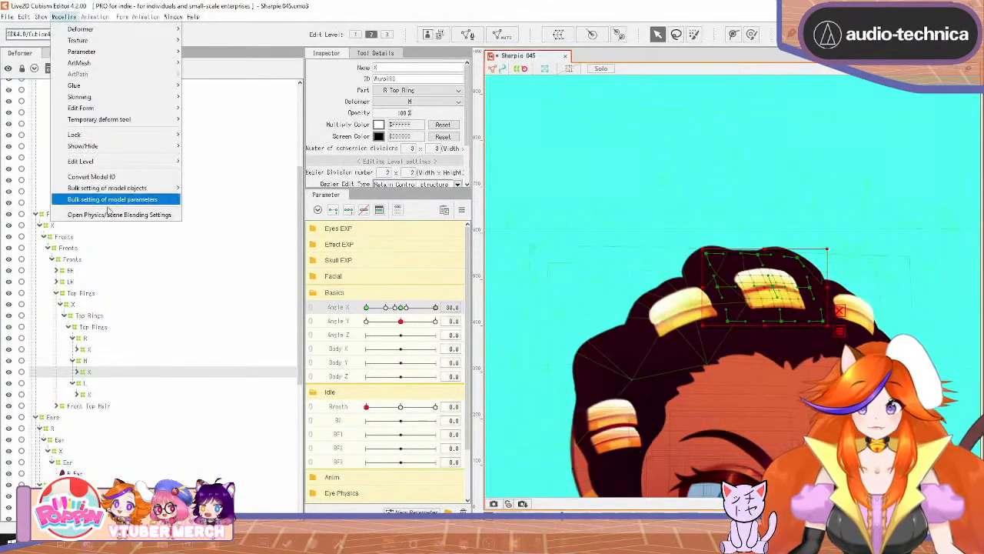
click(121, 211)
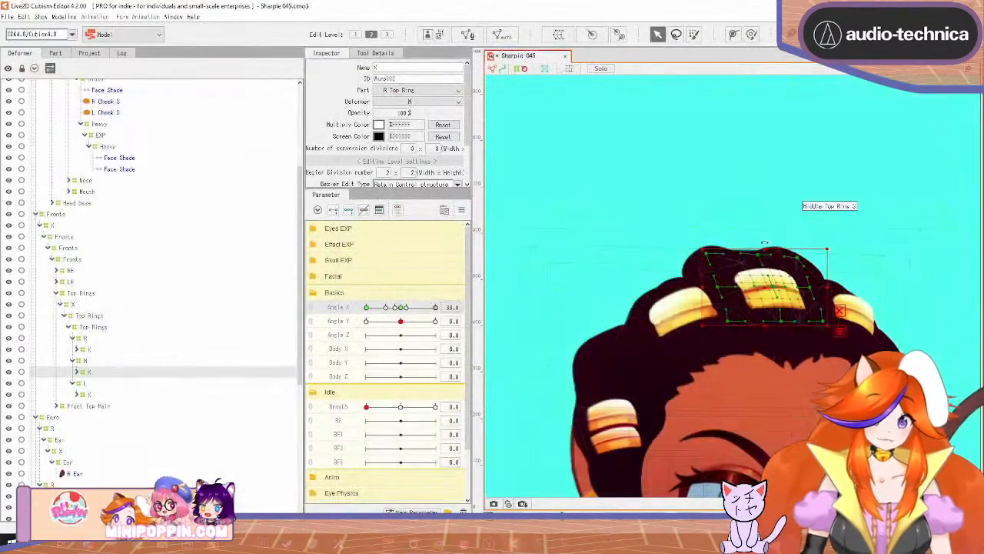
Step: Stretch the upper part of M's X deformer lattice slightly upward at Angle X 30 and review it in the physics preview
drag(674, 227, 815, 282)
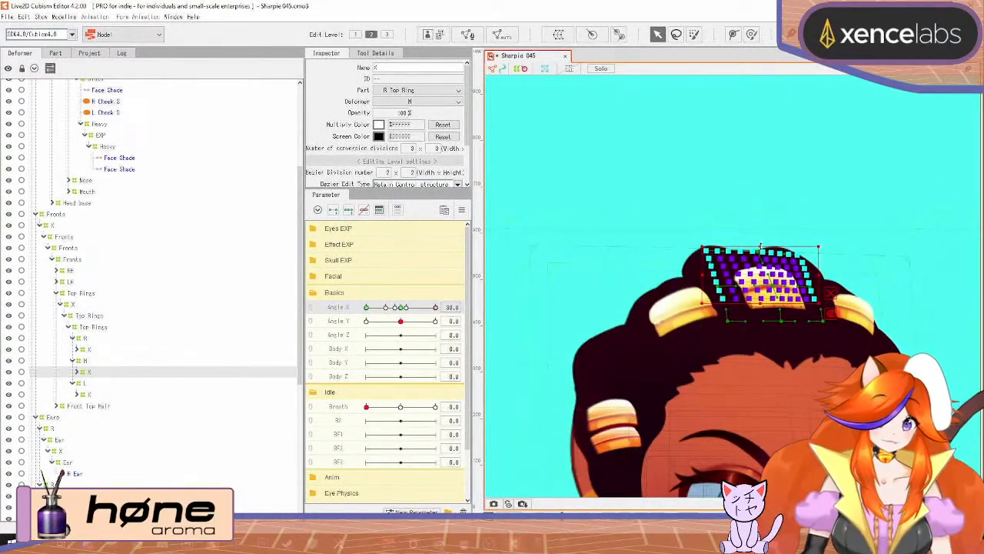
click(763, 250)
drag(762, 249, 761, 247)
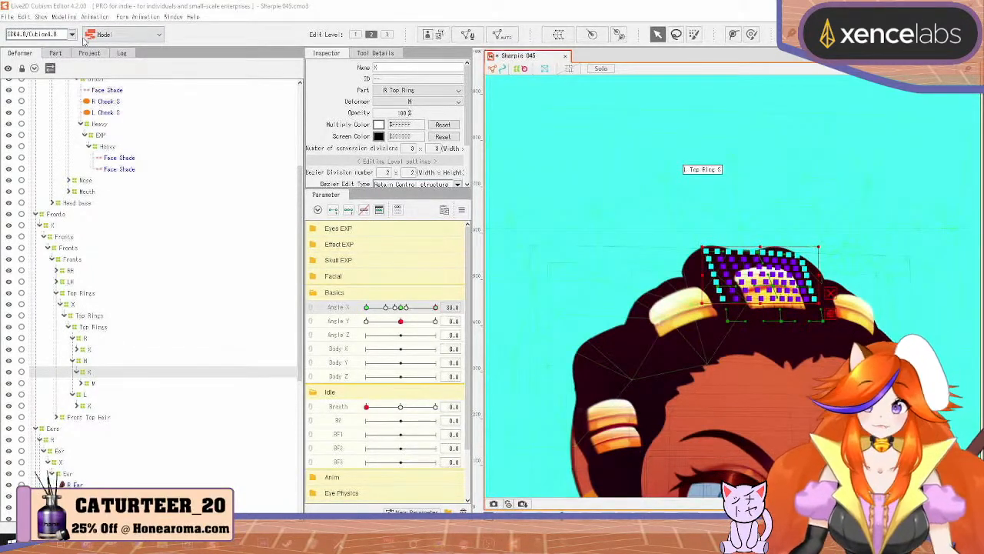
click(64, 17)
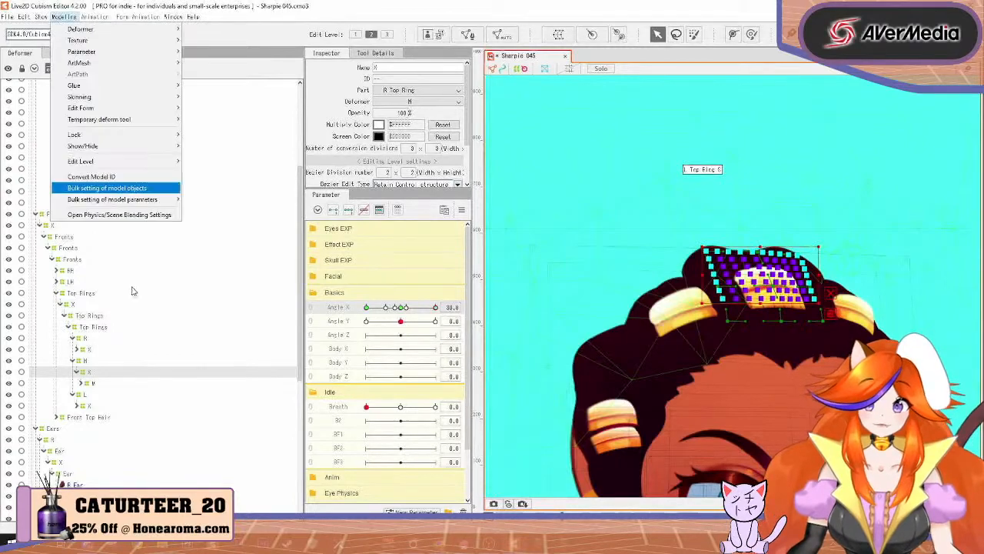
click(137, 216)
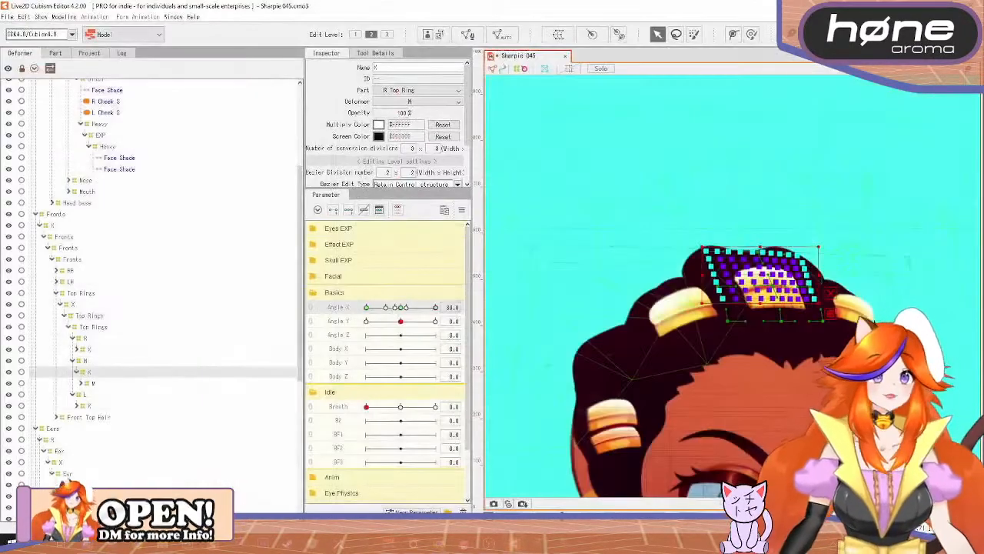
Step: Save the model as Sharpie 046, collapse the Top Rings group and select the X deformer under Front Top Hair
key(Return)
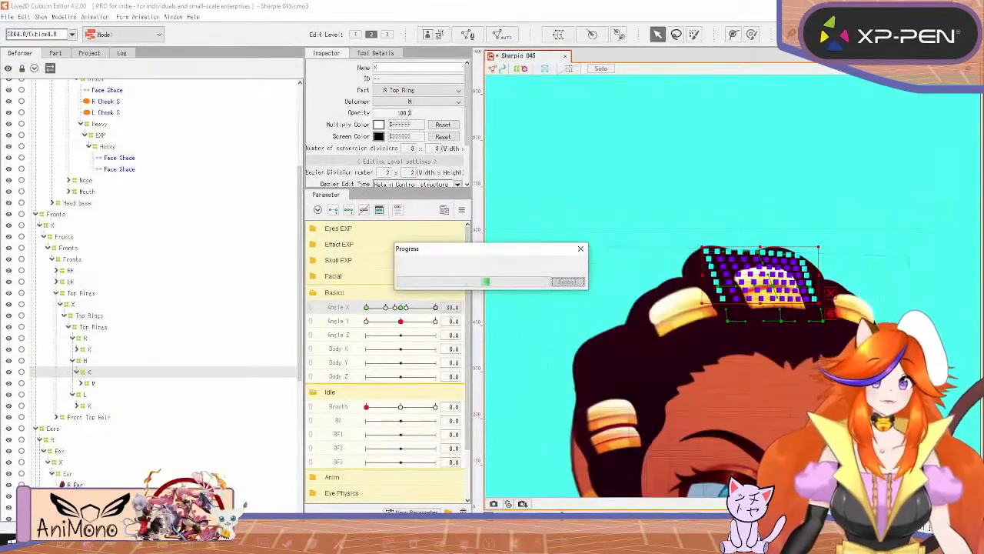
click(57, 293)
click(75, 305)
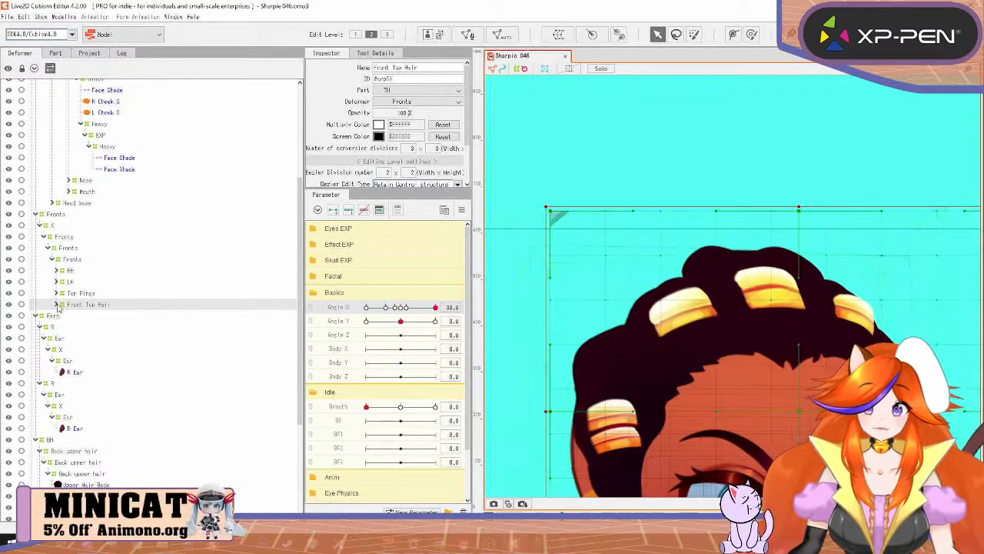
click(59, 306)
click(74, 316)
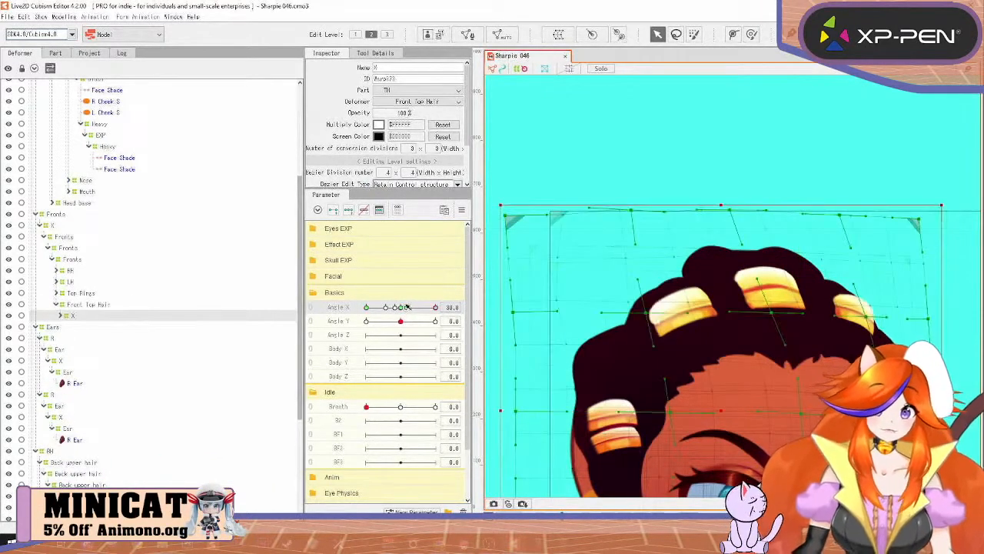
Step: From the default parameter pose, give Front Top Hair's X deformer 2 × 2 Bezier divisions and three Angle Y keys, with Angle Y at -30
click(461, 209)
click(508, 205)
scroll(744, 324, down, 5)
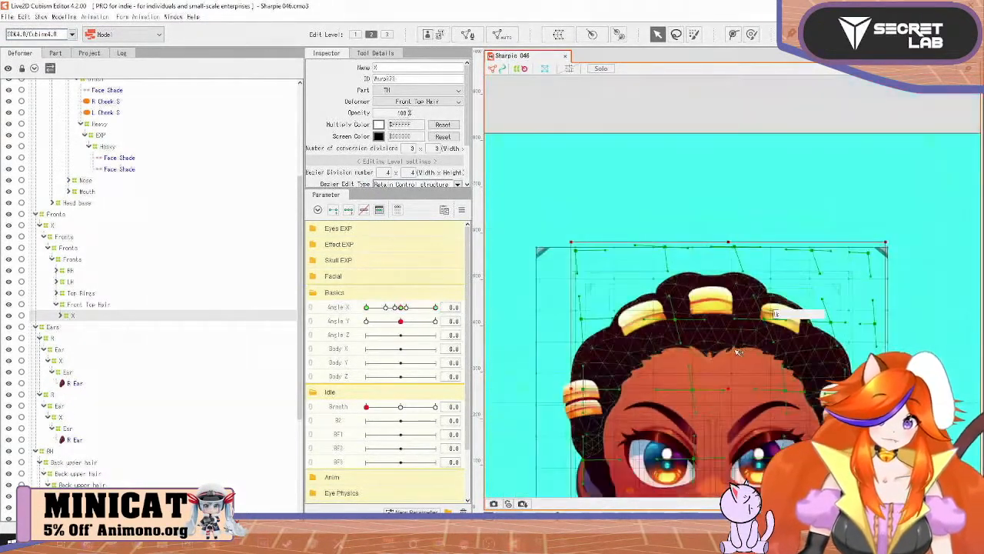
drag(743, 324, 762, 285)
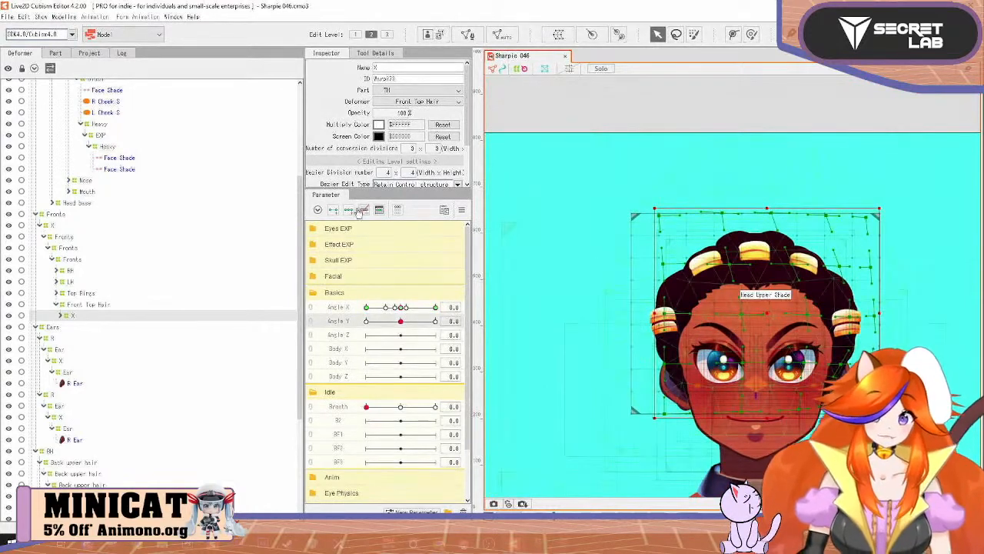
drag(400, 321, 368, 404)
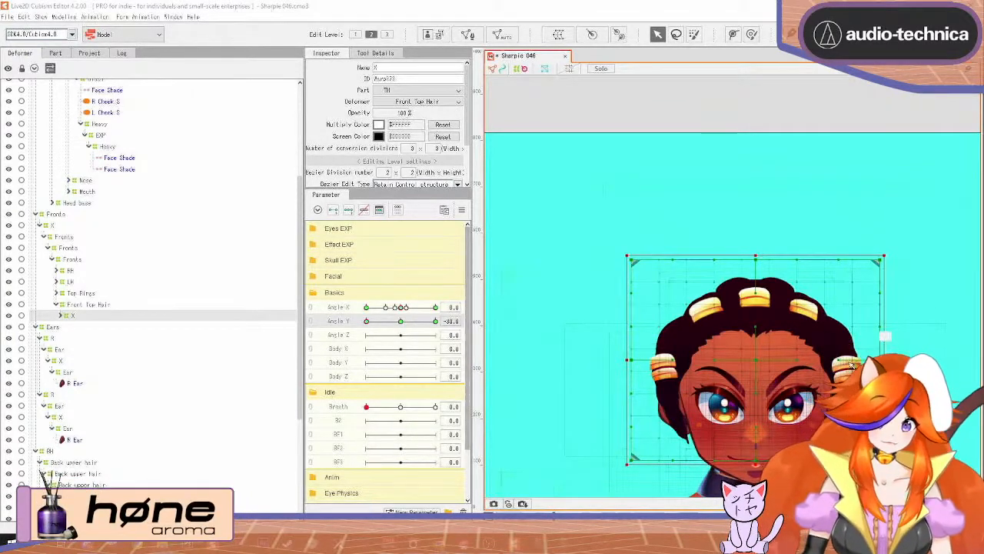
Step: At Angle Y -30, pull the middle side points and lower corner of Front Top Hair's X deformer inward toward the face
scroll(825, 360, up, 3)
drag(740, 325, 838, 256)
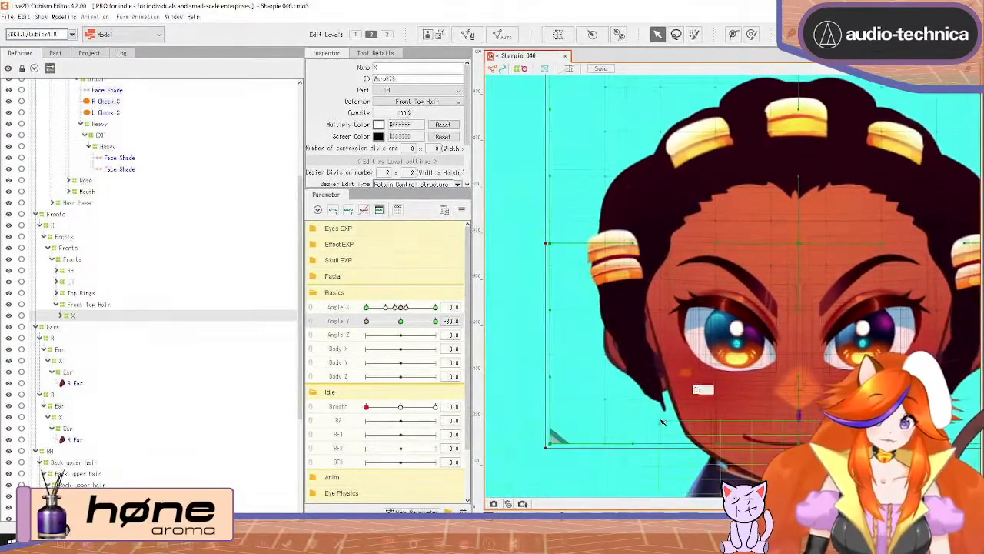
drag(555, 250, 564, 251)
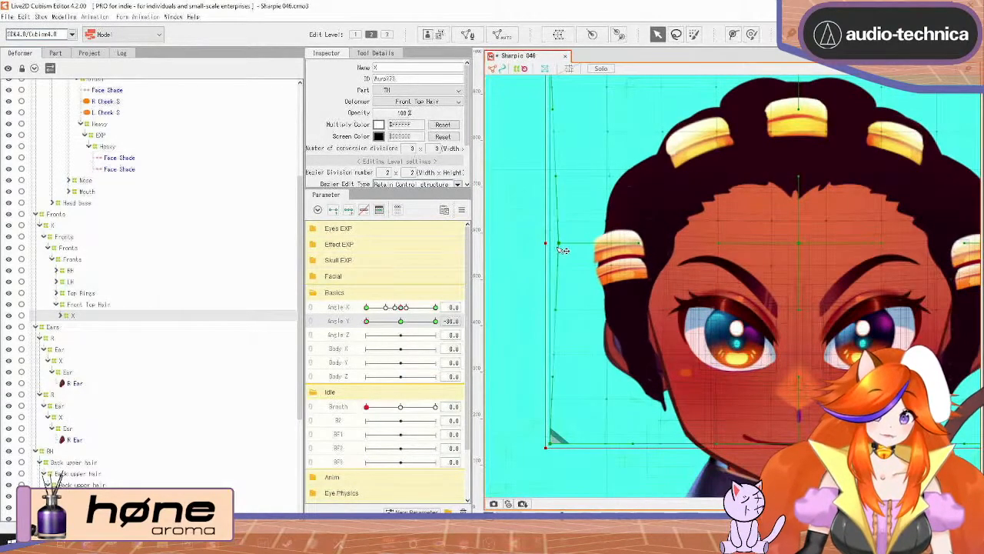
drag(548, 446, 579, 444)
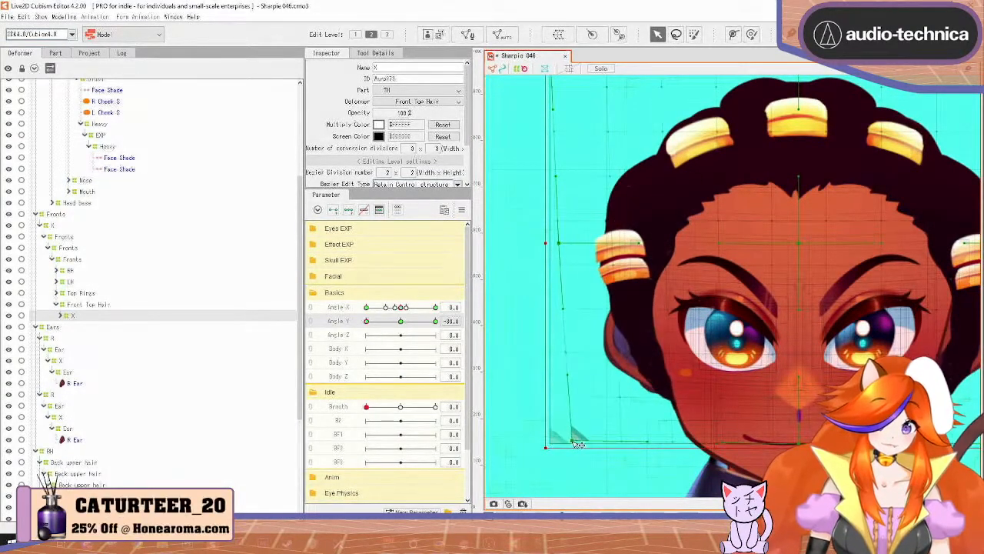
drag(776, 339, 634, 336)
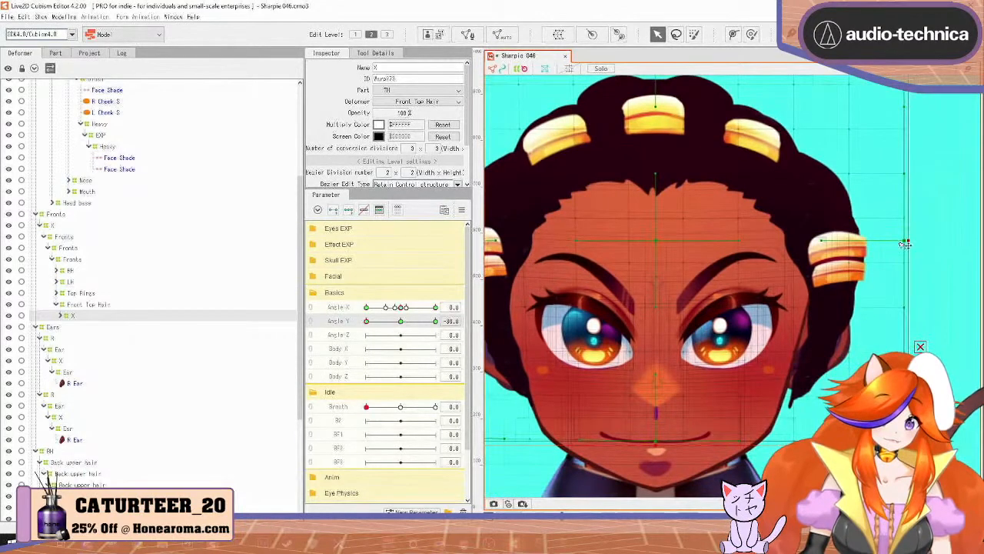
drag(908, 244, 901, 243)
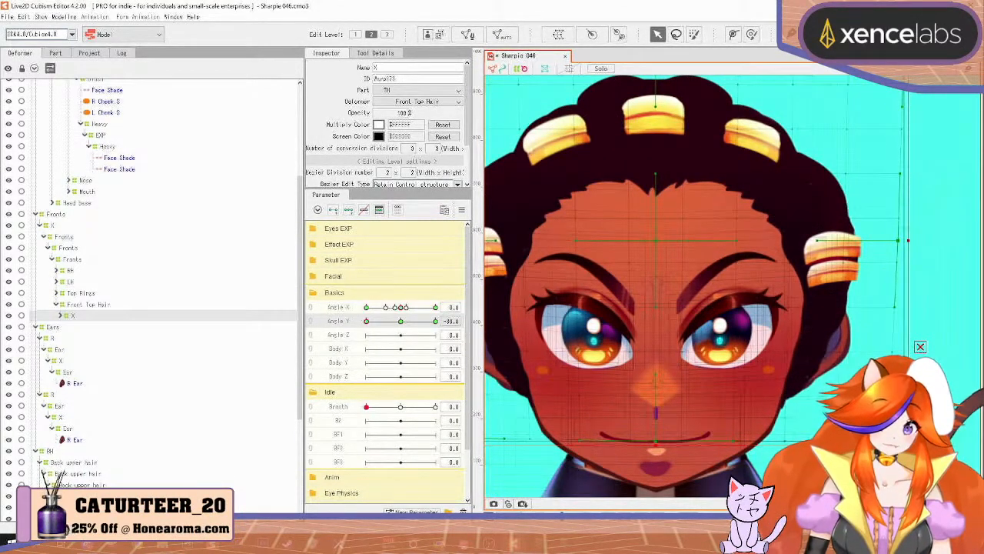
drag(368, 321, 354, 339)
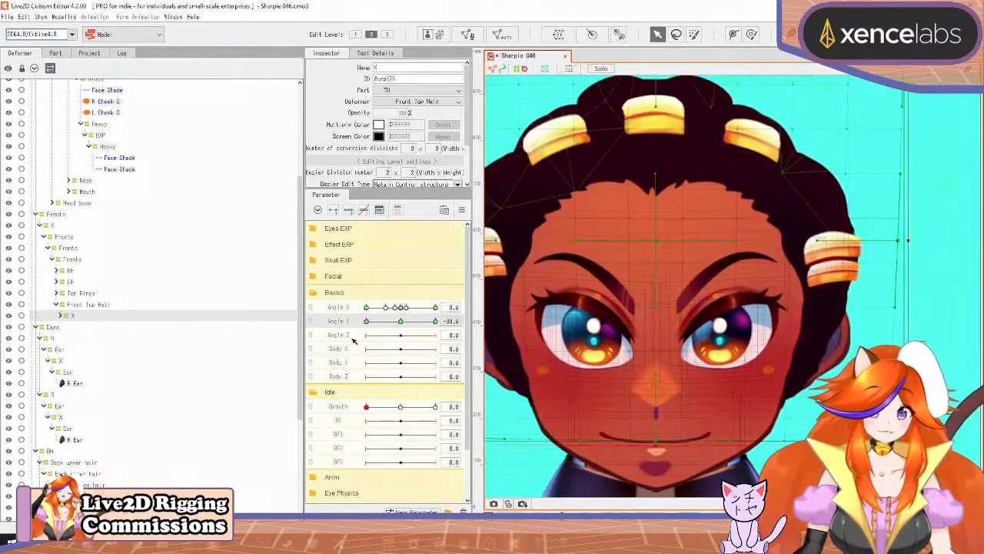
scroll(666, 292, down, 2)
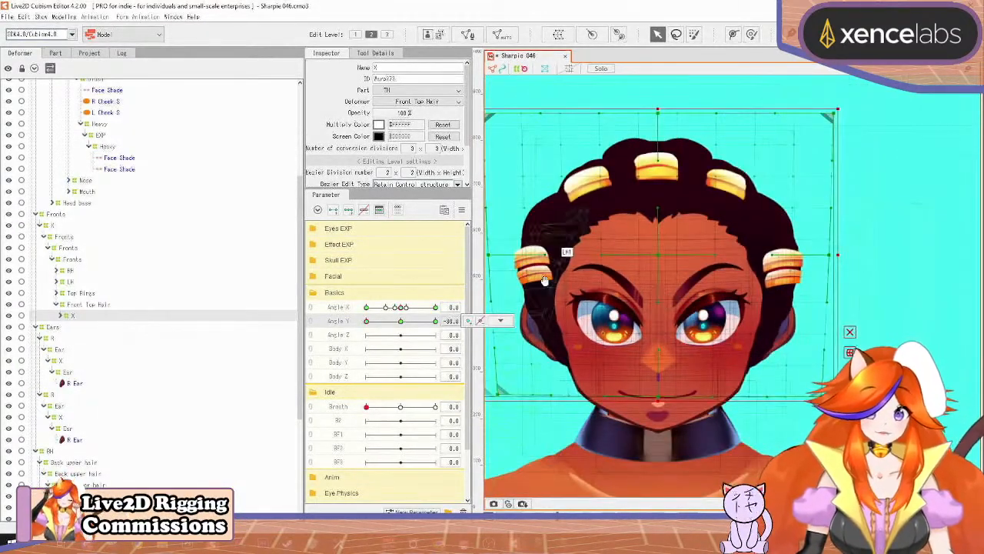
Step: At Angle Y -30, raise the bottom of the lower rows in Front Top Hair's X deformer lattice and review the Angle Y motion
drag(545, 281, 626, 288)
drag(569, 262, 571, 258)
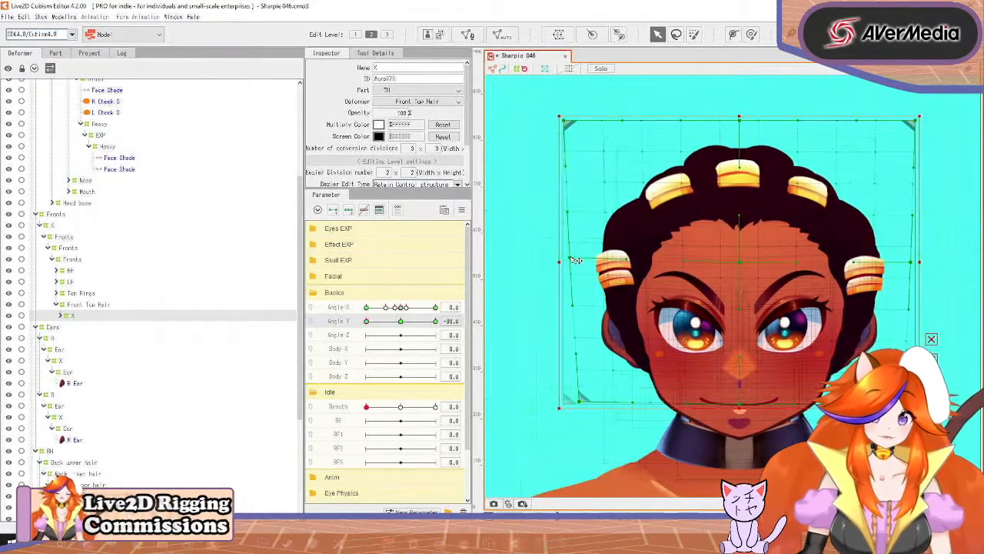
key(ctrl+z)
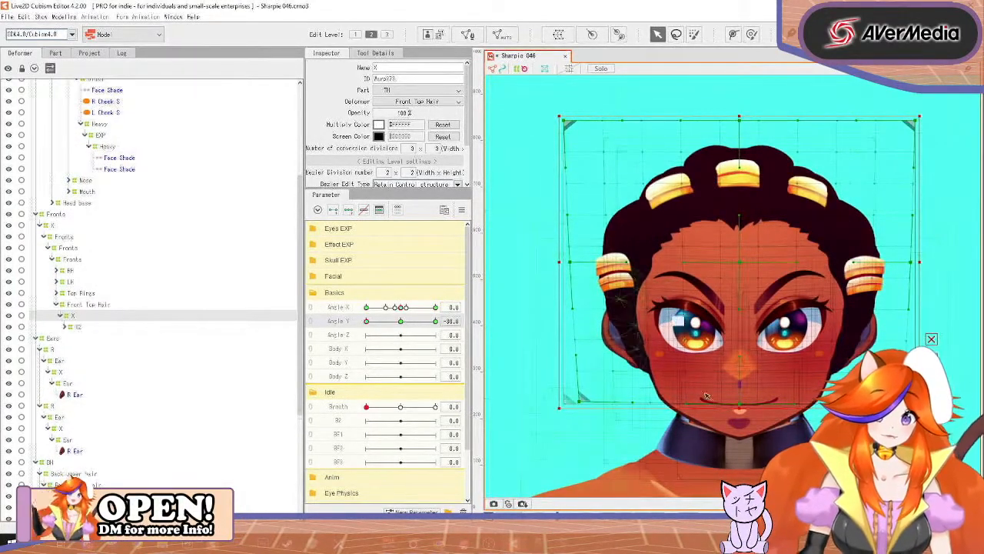
drag(754, 289, 454, 460)
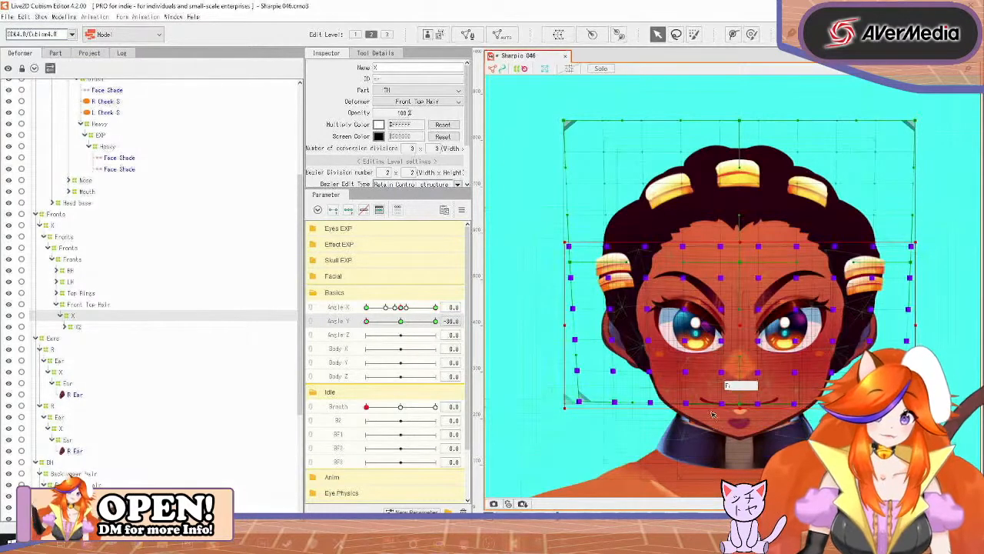
drag(739, 406, 740, 398)
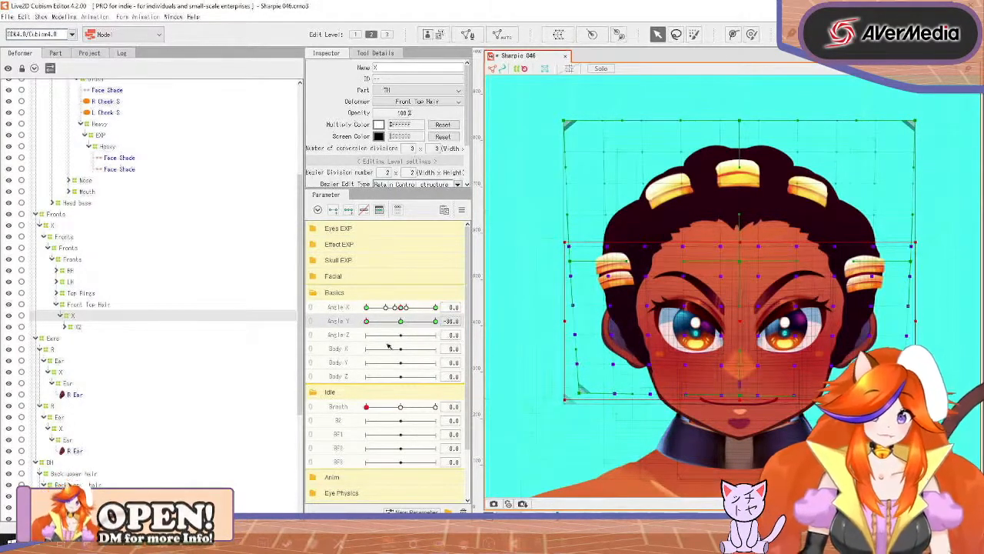
drag(436, 321, 327, 373)
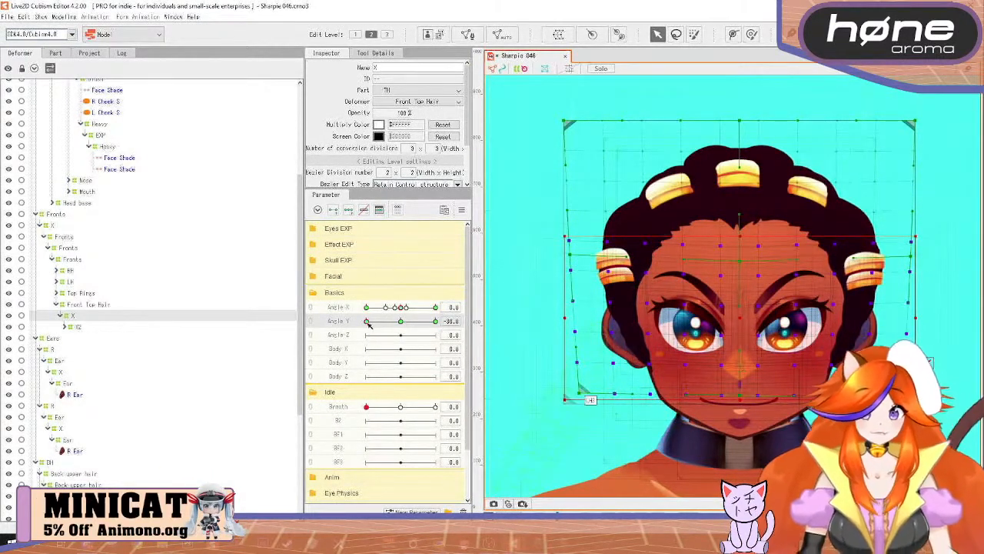
drag(368, 323, 357, 353)
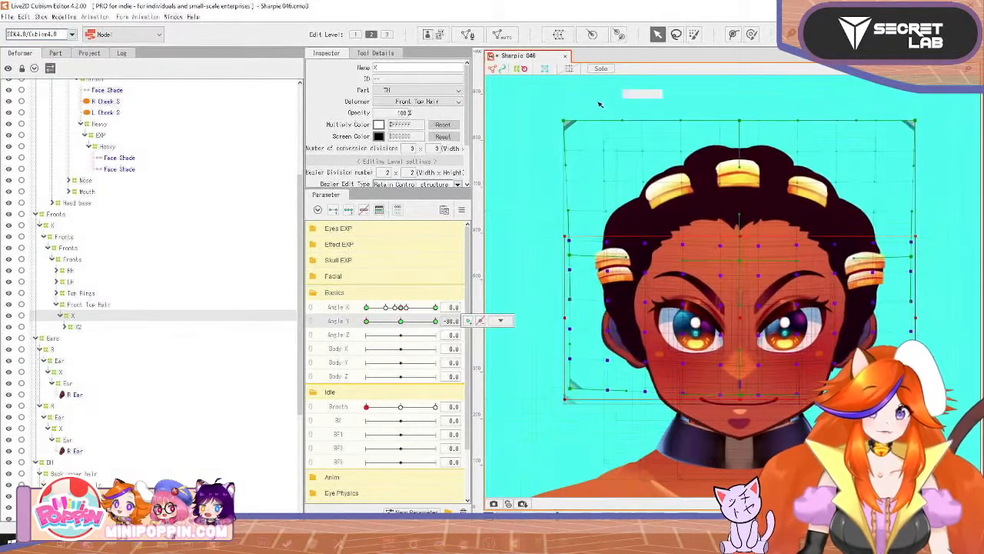
Step: Try to stretch the upper rows of the X deformer's points upward at Angle Y -30
drag(528, 90, 976, 212)
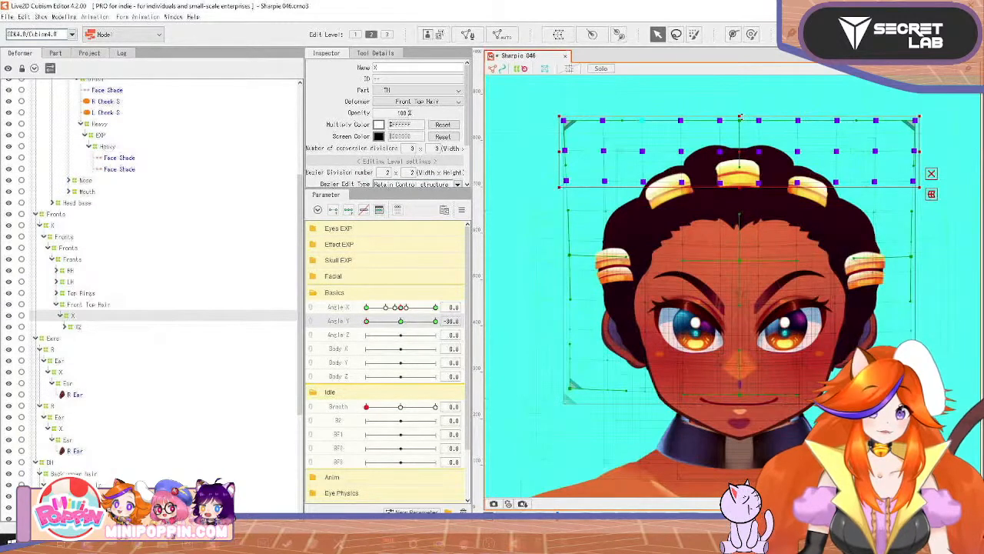
drag(740, 117, 739, 90)
key(ctrl+z)
drag(543, 81, 967, 223)
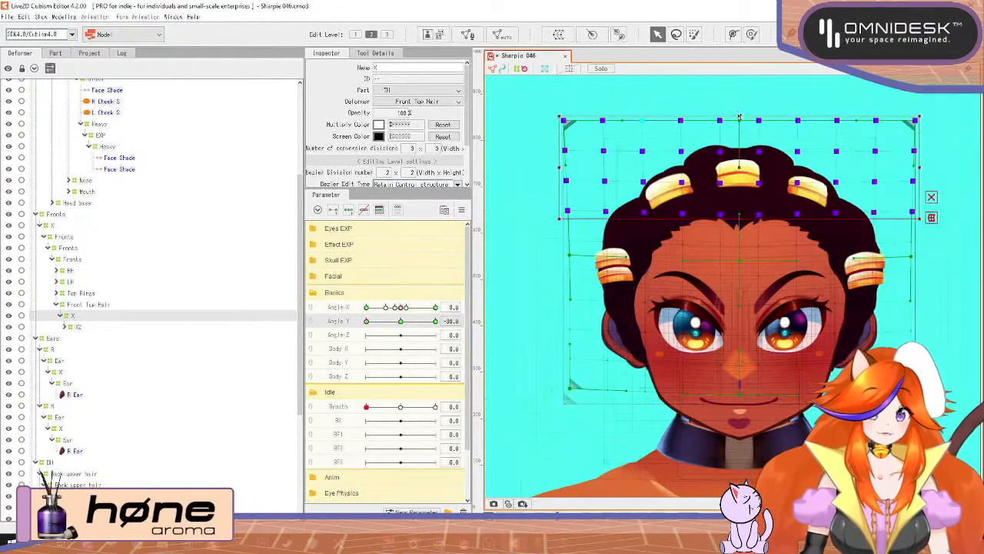
drag(740, 116, 740, 89)
key(ctrl+z)
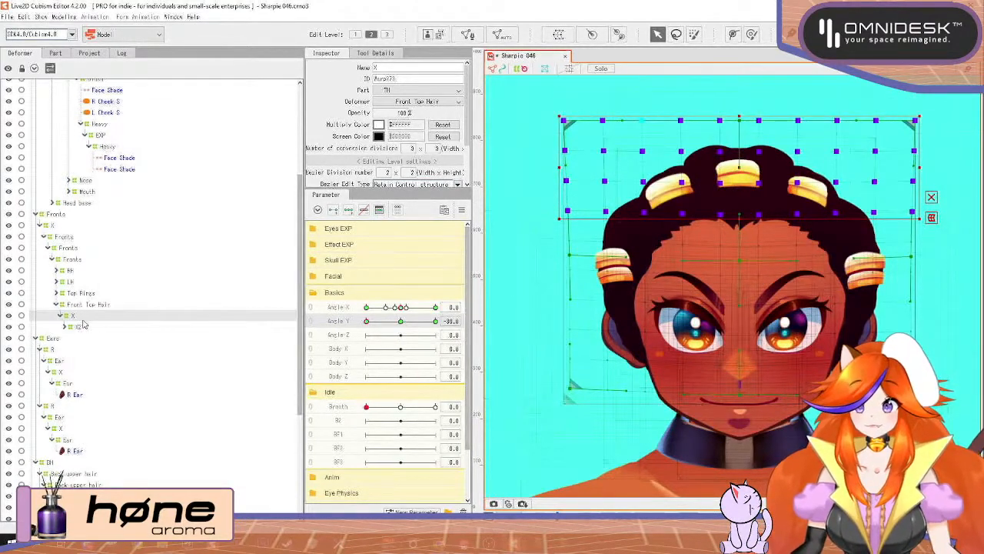
Step: Temporarily set the BH deformer's opacity to 100% to check the back hair through Angle Y, and undo the opacity change
scroll(67, 460, down, 2)
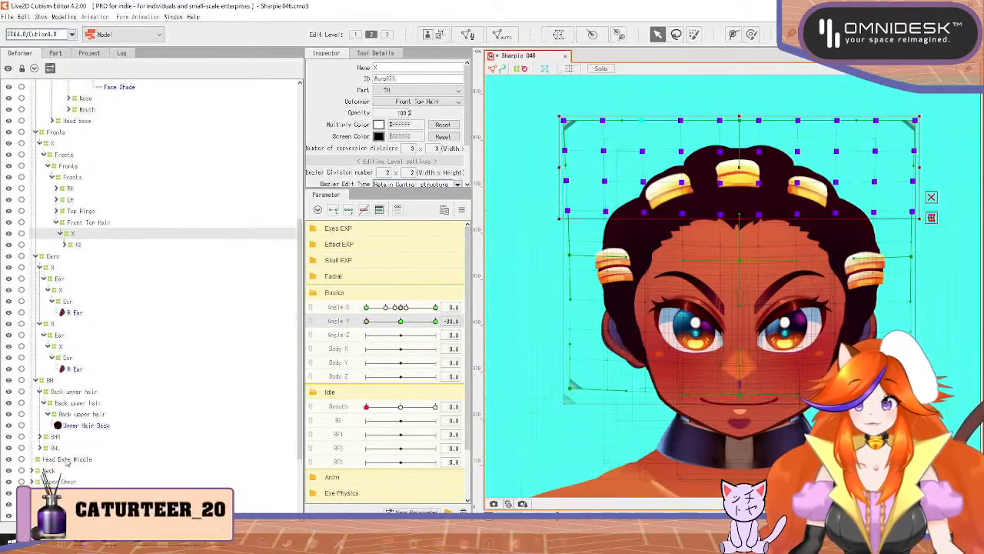
click(49, 380)
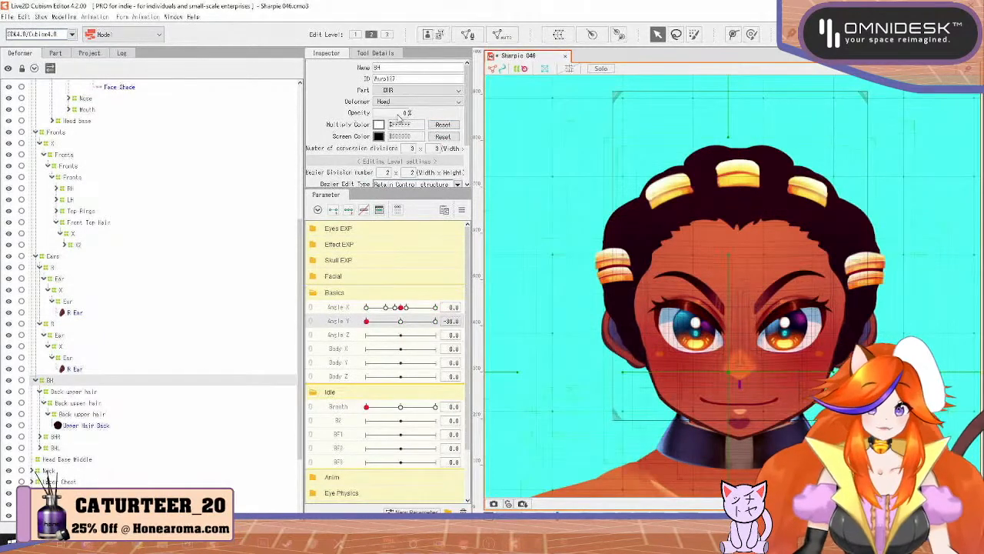
text(100)
key(Return)
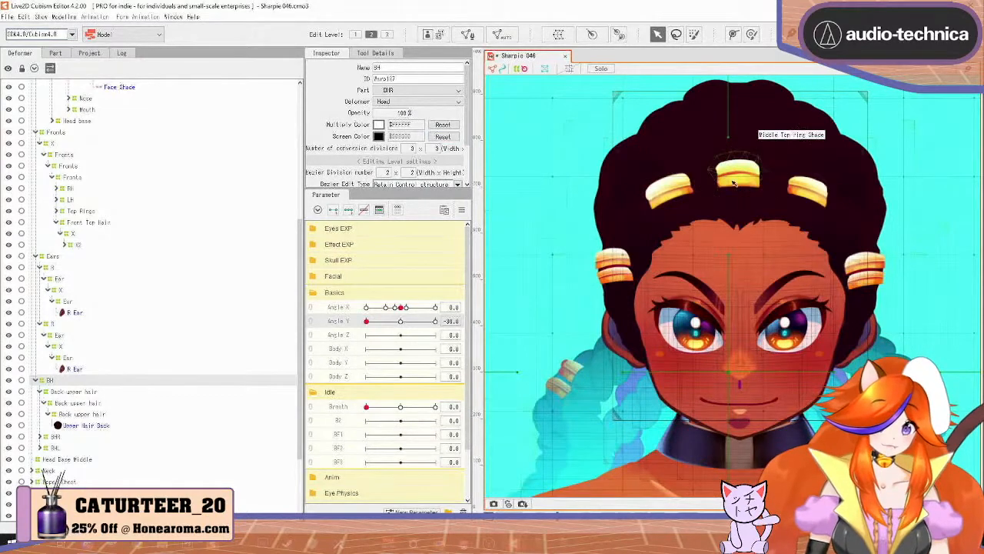
mouse_move(371, 324)
mouse_down()
mouse_move(427, 323)
mouse_move(362, 331)
mouse_up()
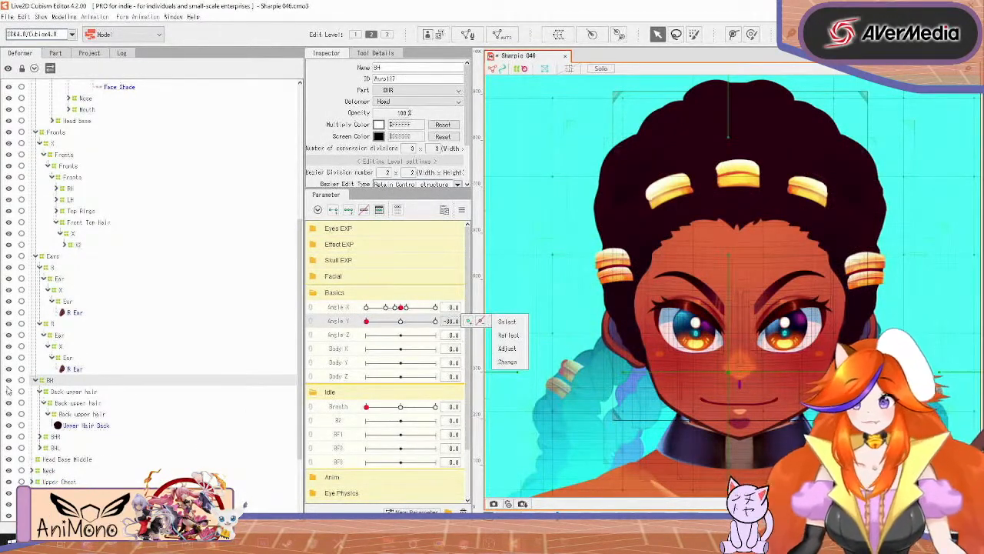
key(ctrl+z)
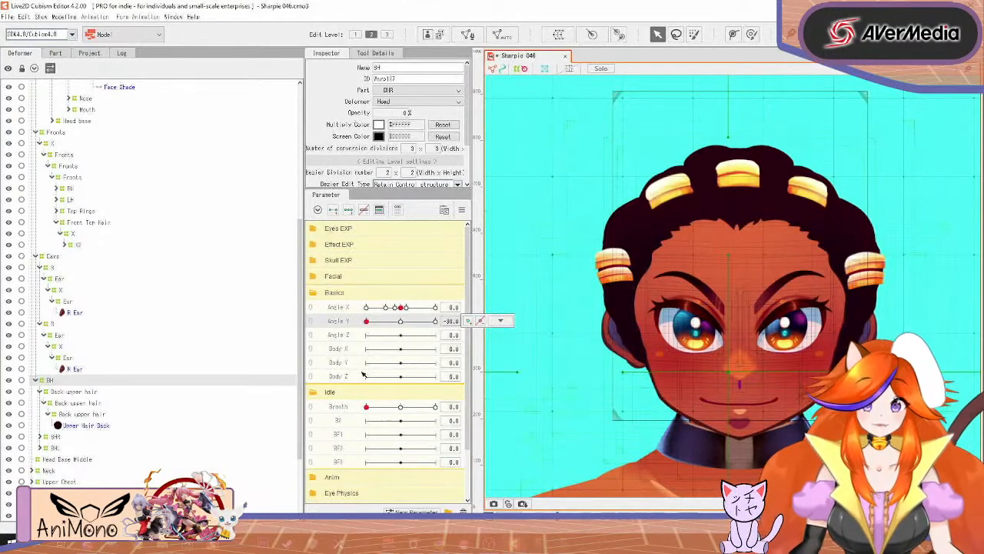
Step: With Angle Y at 30, select the X deformer under Front Top Hair and give it 2 × 3 Bezier divisions
drag(369, 323, 436, 321)
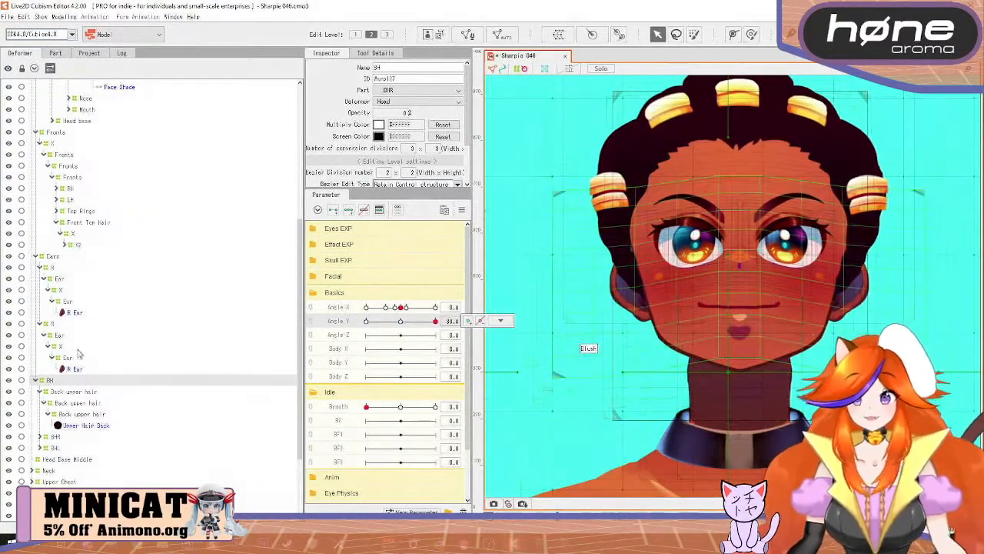
click(77, 244)
click(77, 233)
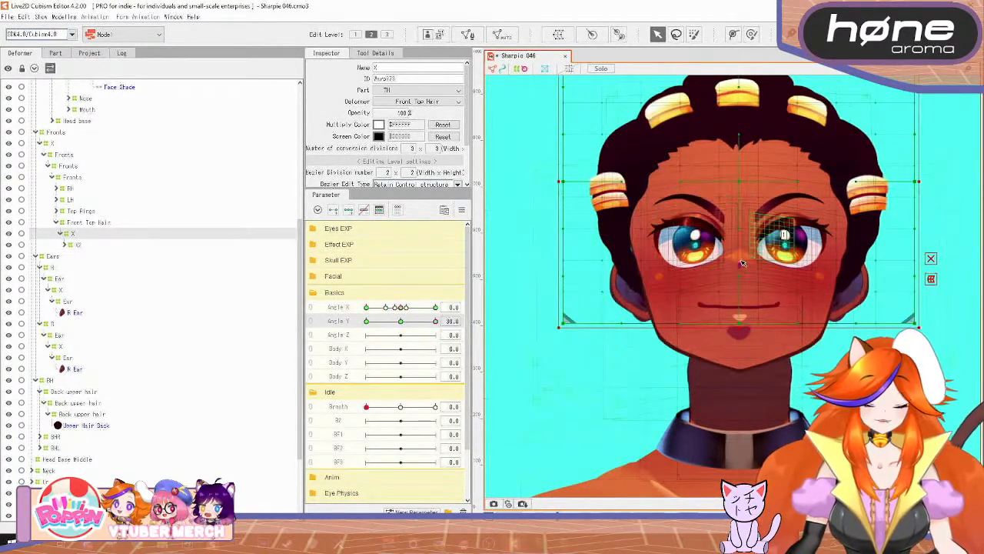
scroll(742, 263, down, 3)
drag(721, 179, 730, 247)
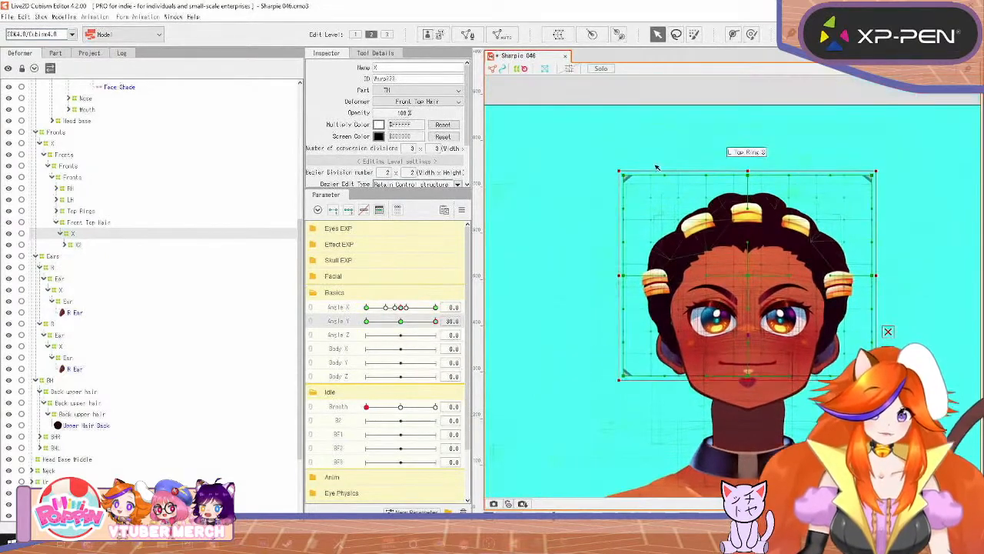
drag(624, 176, 628, 198)
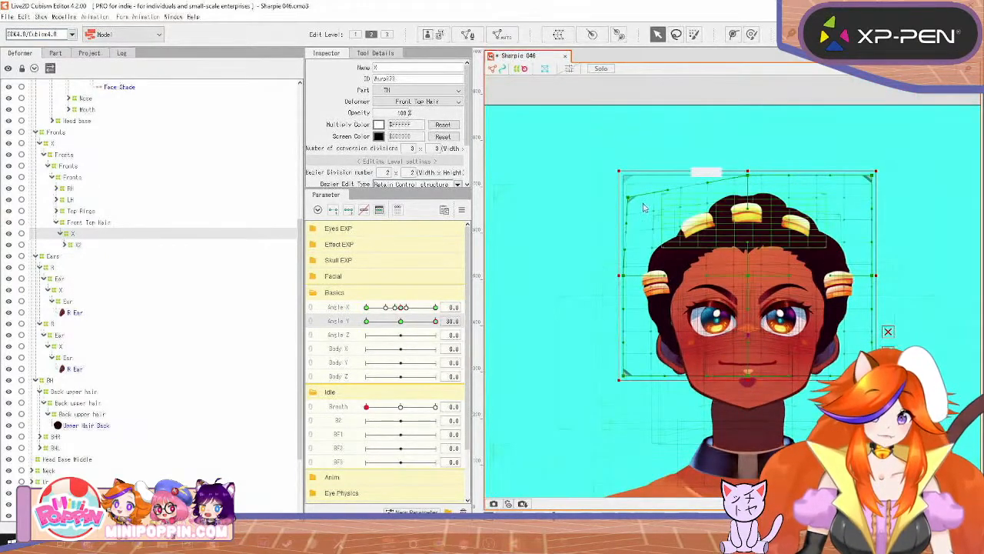
key(ctrl+z)
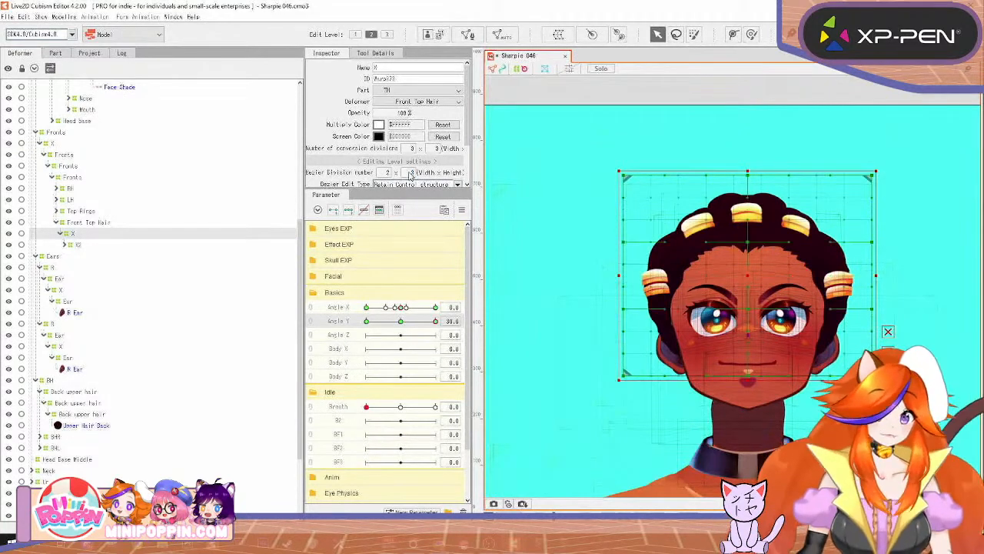
scroll(669, 186, up, 3)
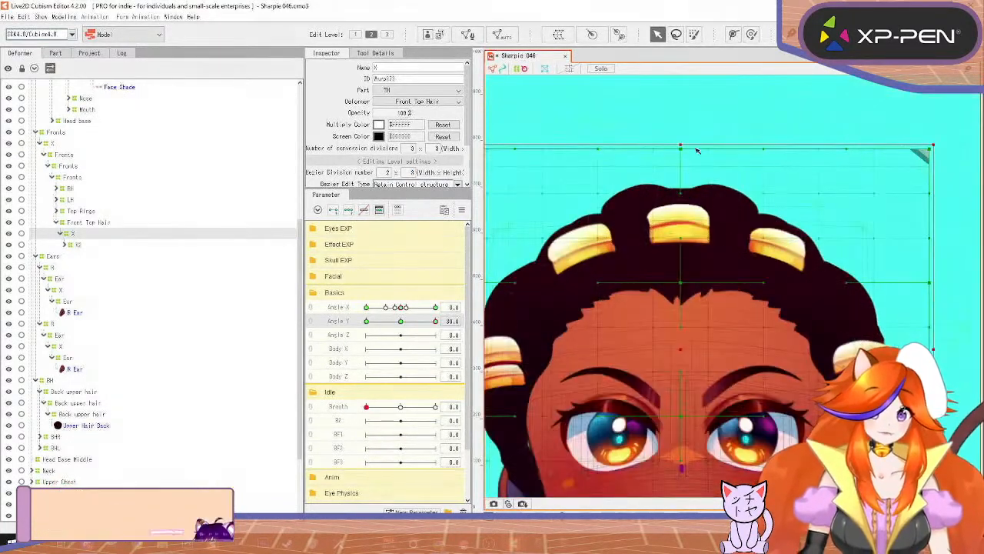
Step: At Angle Y 30, lower the X deformer's top middle point and pull both upper corners further down to arch its top edge
mouse_move(680, 175)
mouse_down()
mouse_move(681, 145)
mouse_move(685, 191)
mouse_up()
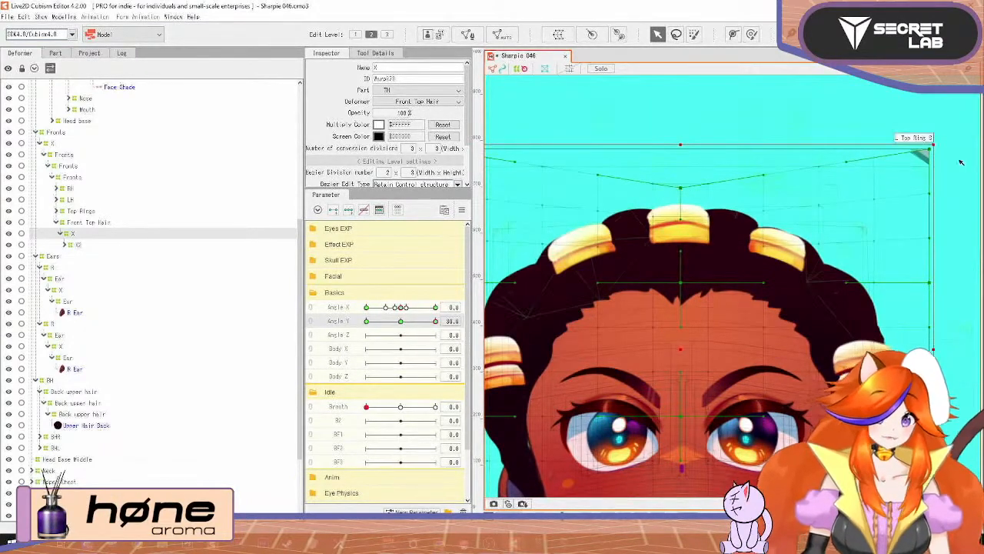
drag(938, 152, 931, 217)
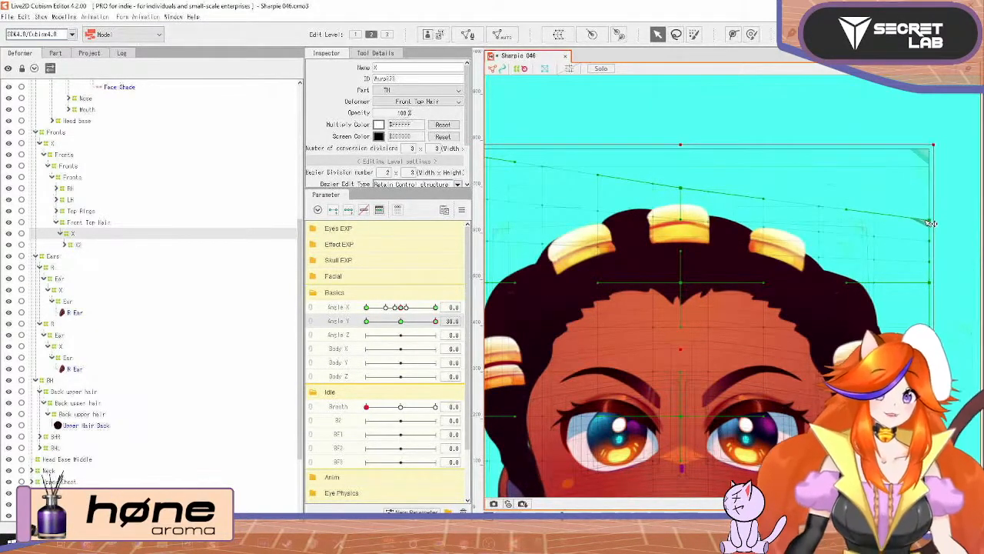
drag(748, 208, 983, 193)
drag(670, 136, 686, 217)
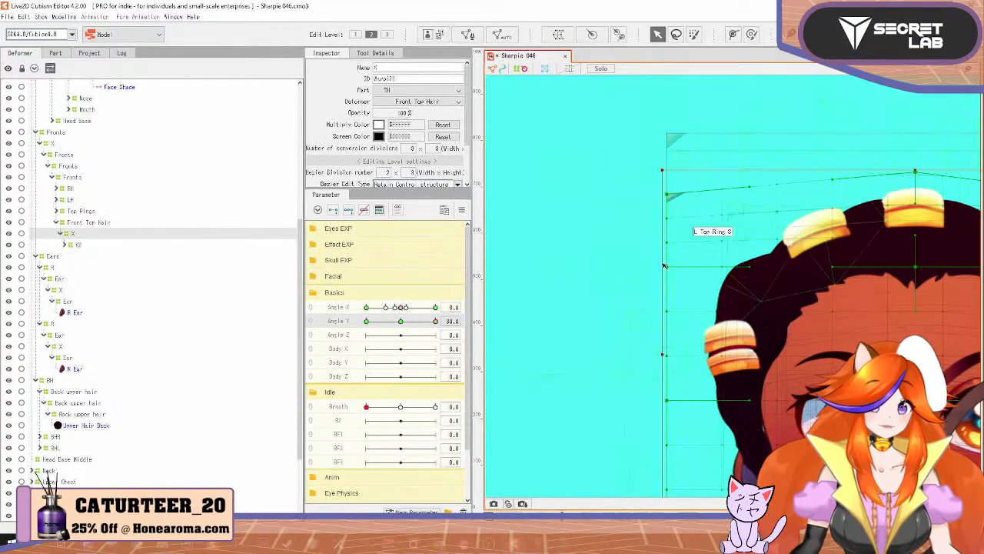
mouse_move(669, 267)
mouse_down()
mouse_move(681, 300)
mouse_move(677, 280)
mouse_up()
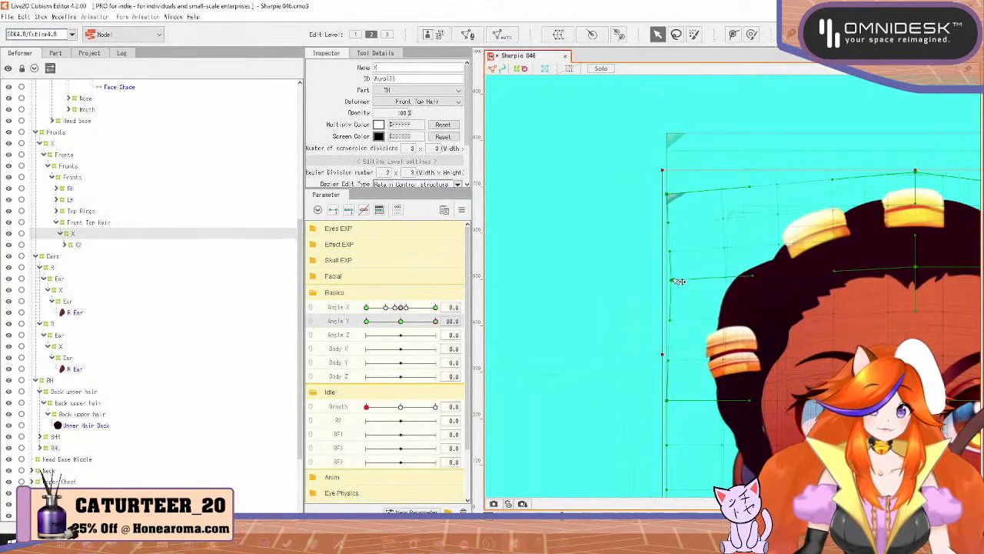
key(ctrl+z)
key(ctrl+z)
drag(834, 293, 663, 257)
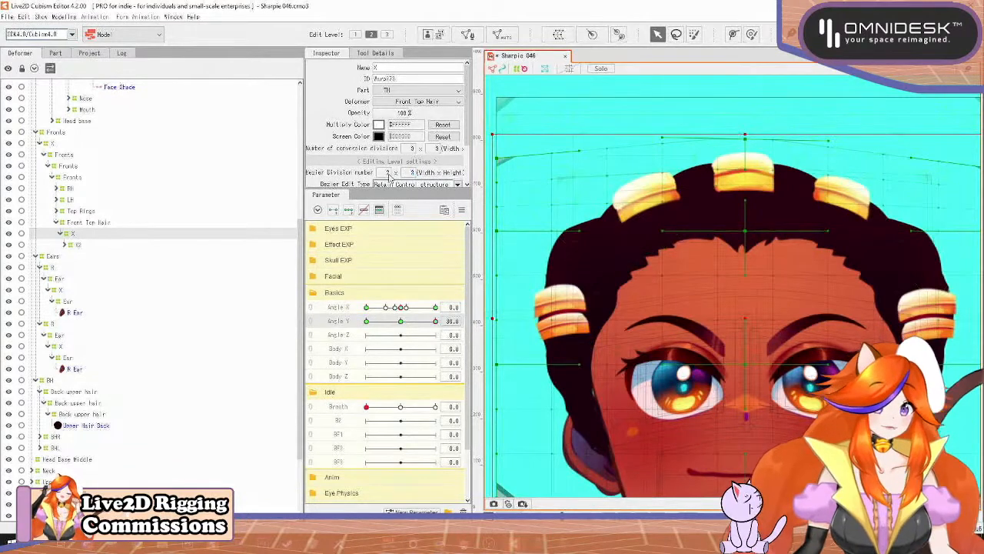
Step: Set the X deformer's Bezier divisions to 4 × 3, lower its upper side points at Angle Y 30, and review the motion
drag(388, 172, 391, 176)
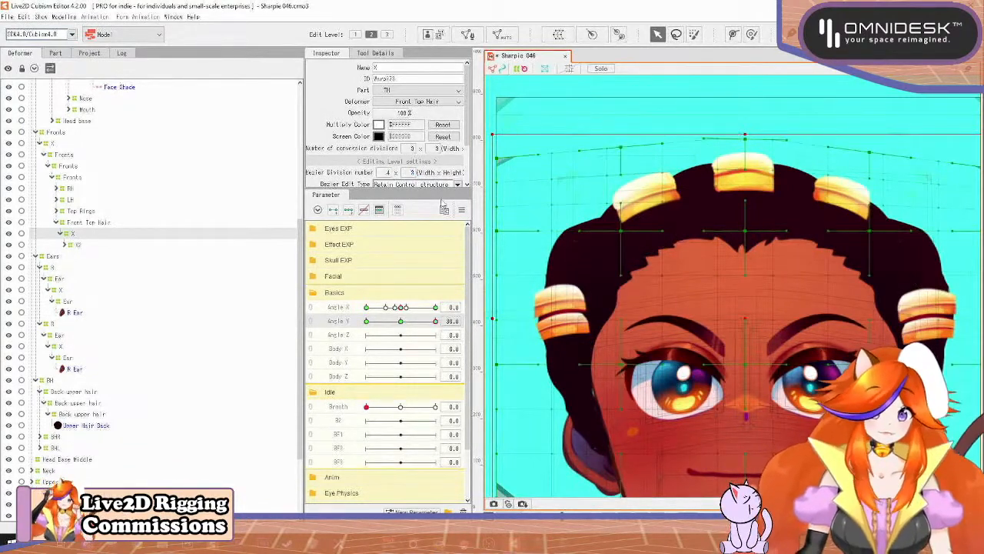
drag(497, 232, 499, 268)
drag(825, 285, 689, 241)
drag(862, 190, 852, 235)
drag(707, 280, 809, 261)
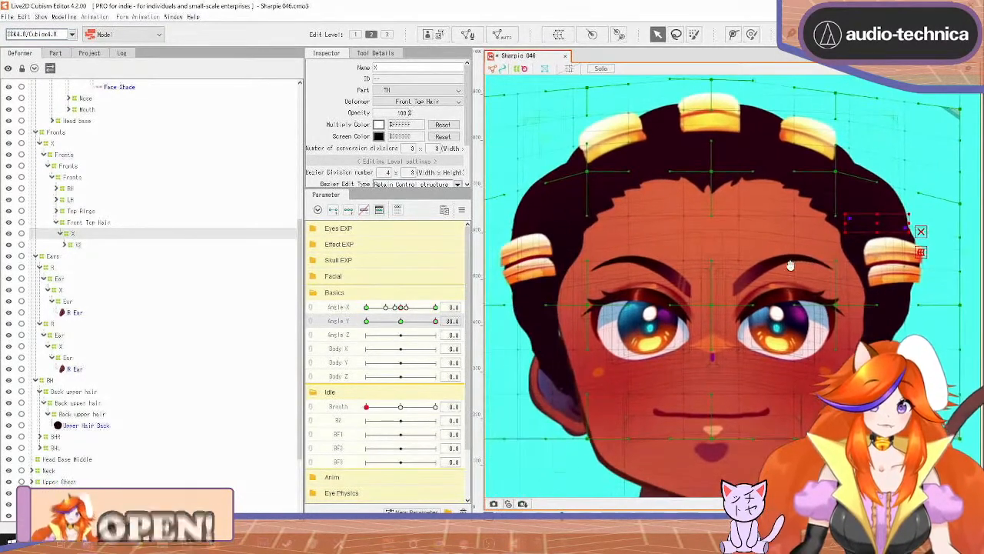
scroll(792, 266, down, 2)
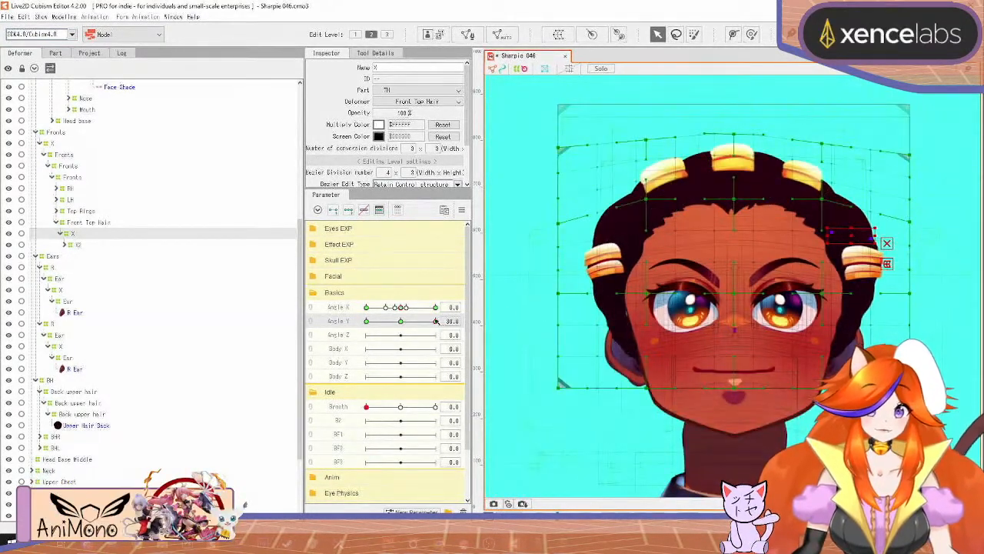
mouse_move(436, 321)
mouse_down()
mouse_move(413, 322)
mouse_move(438, 307)
mouse_move(405, 325)
mouse_move(445, 303)
mouse_up()
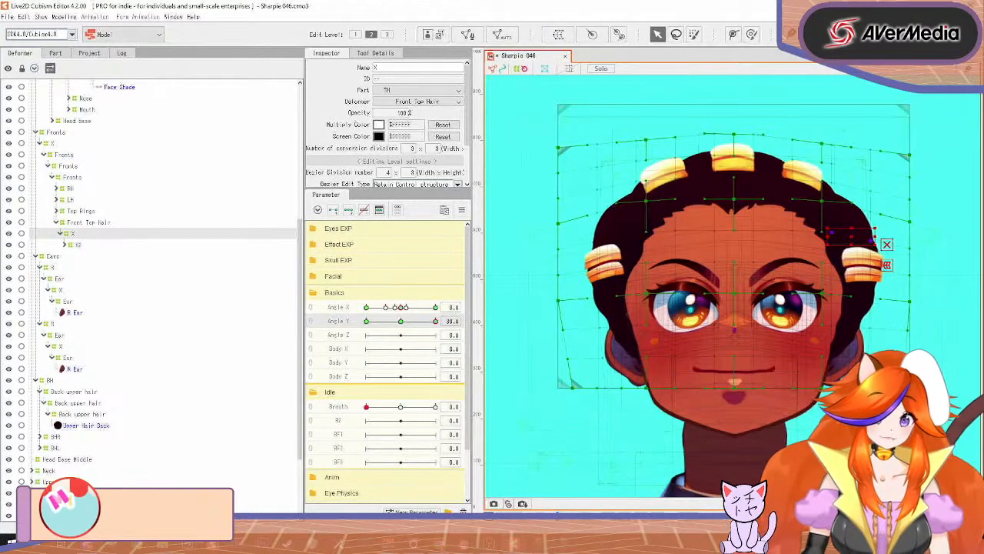
Step: Slightly narrow the whole X deformer and shift it down a little at Angle Y 30, checking the Angle Y motion
drag(434, 322, 480, 316)
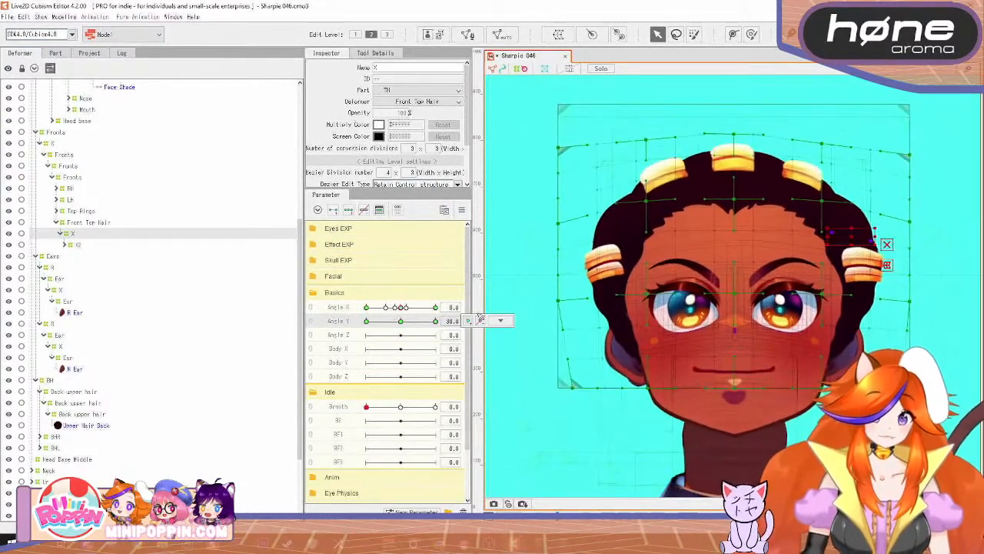
click(932, 256)
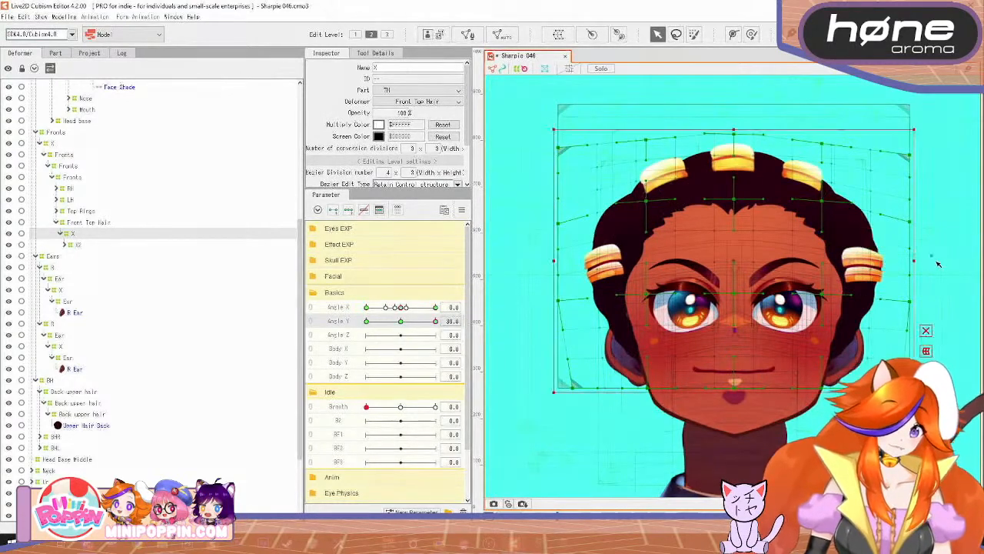
drag(914, 261, 911, 261)
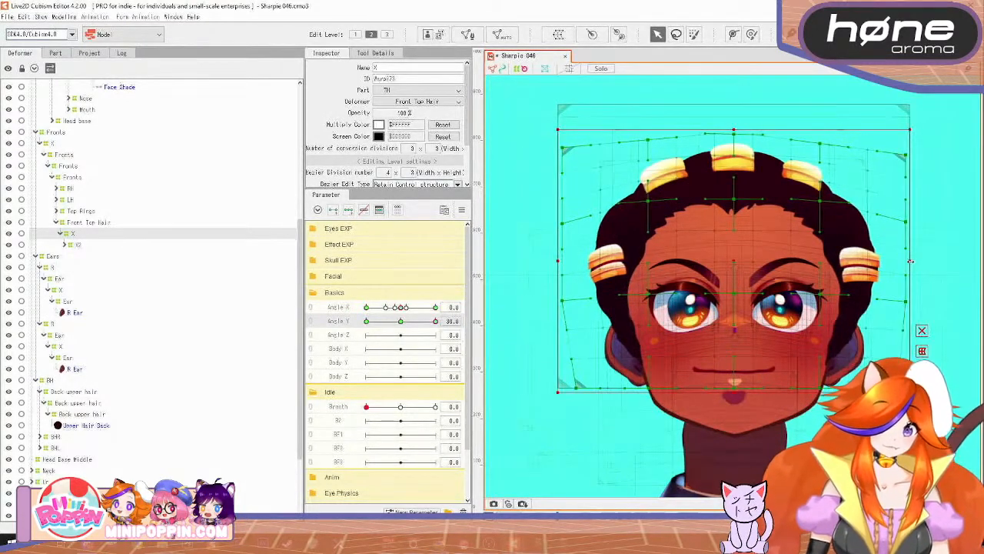
mouse_move(436, 322)
mouse_down()
mouse_move(408, 340)
mouse_move(442, 323)
mouse_up()
click(725, 283)
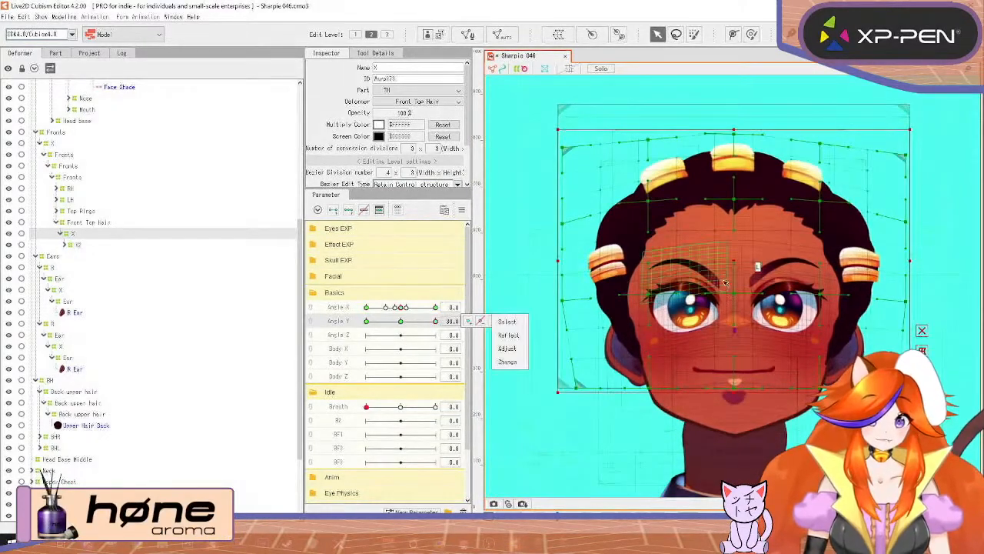
drag(733, 262, 733, 265)
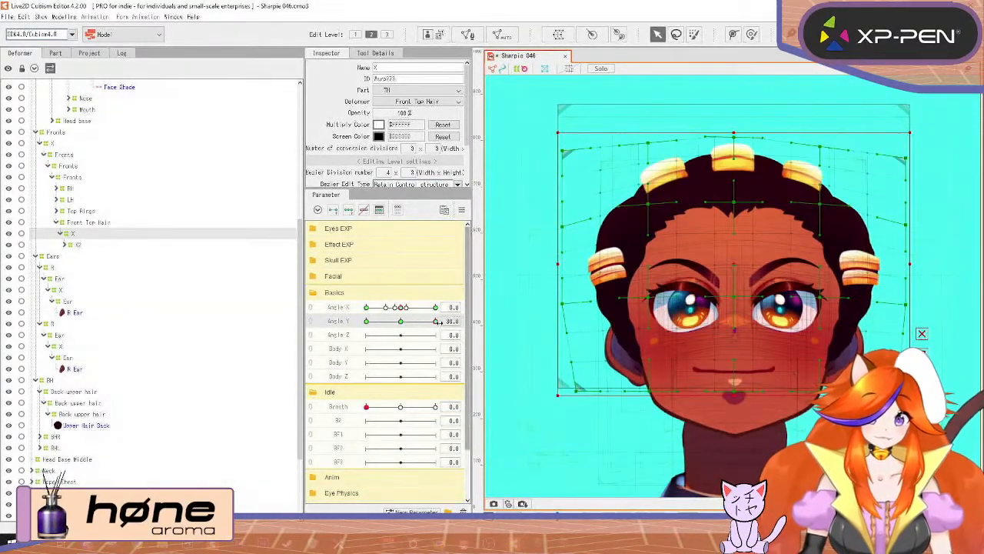
drag(437, 323, 459, 317)
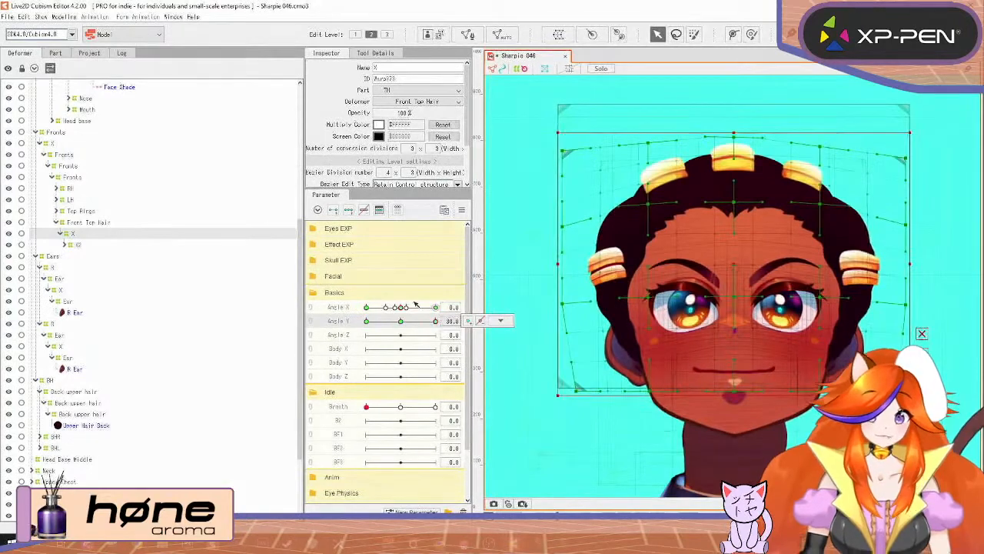
Step: Check how the front top hair moves as Angle Y goes between 0 and 30 with Angle X near the centre
mouse_move(401, 308)
mouse_down()
mouse_move(366, 321)
mouse_move(401, 324)
mouse_up()
click(402, 322)
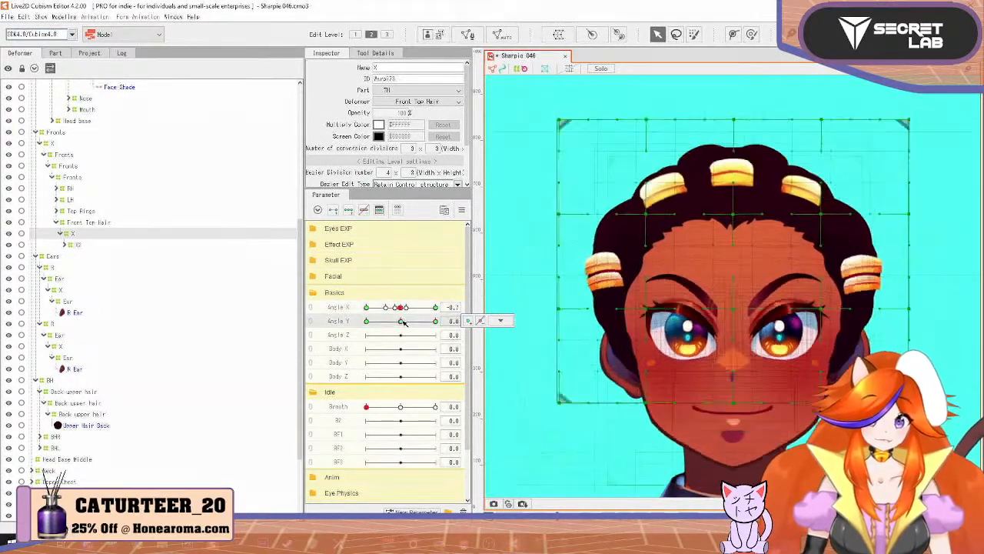
click(435, 321)
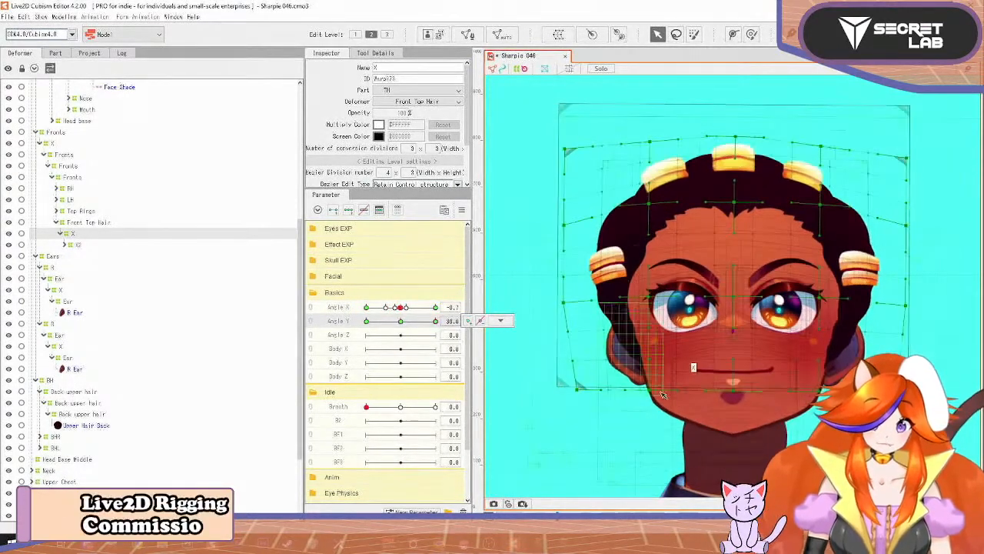
click(653, 363)
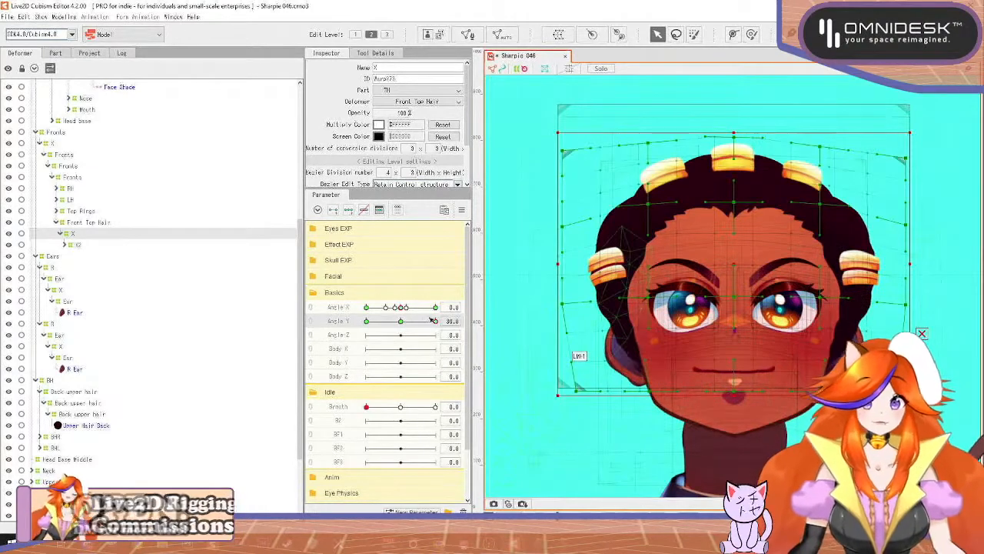
mouse_move(436, 320)
mouse_down()
mouse_move(391, 320)
mouse_move(468, 321)
mouse_move(337, 358)
mouse_move(448, 323)
mouse_up()
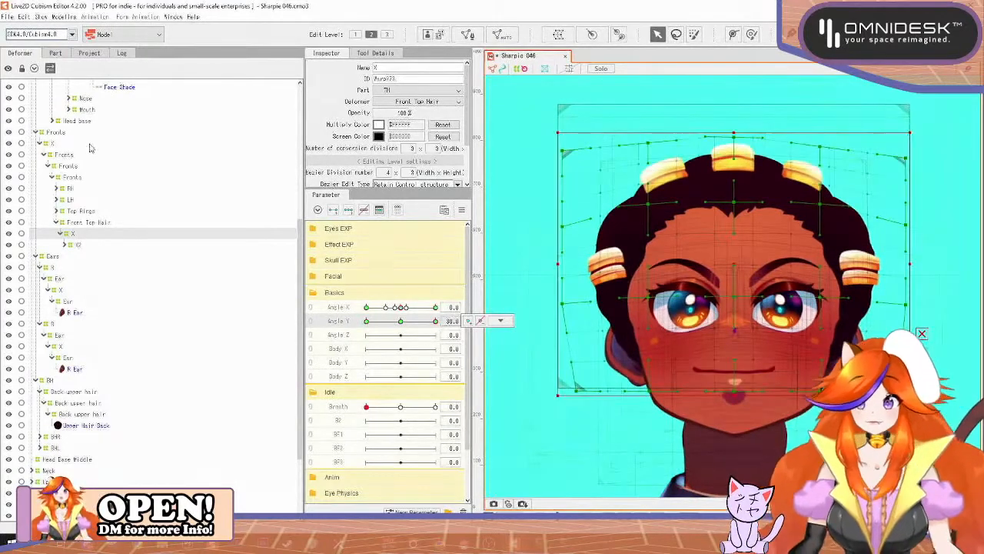
Step: Hide the top hair rings by setting the Top Rings deformer's opacity to 0%
click(82, 210)
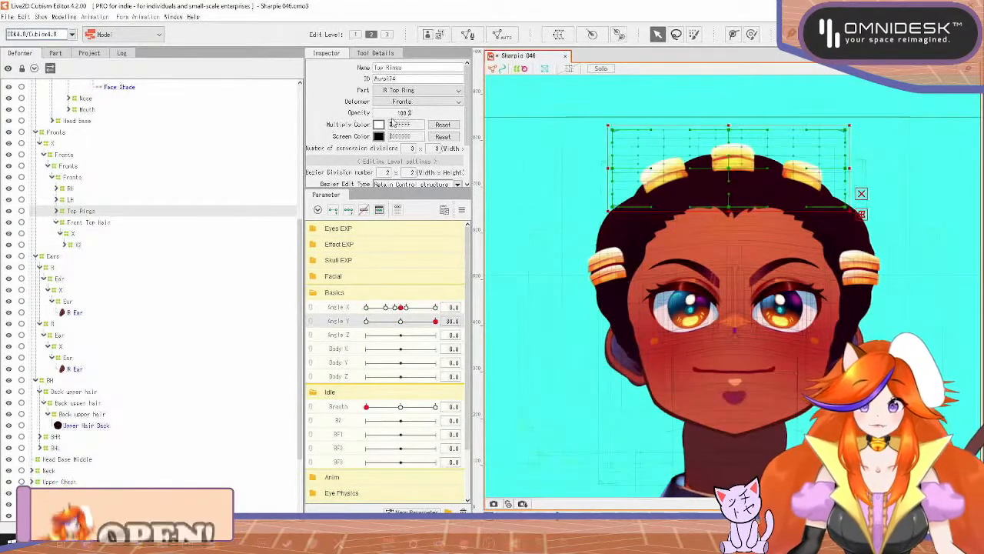
double_click(393, 114)
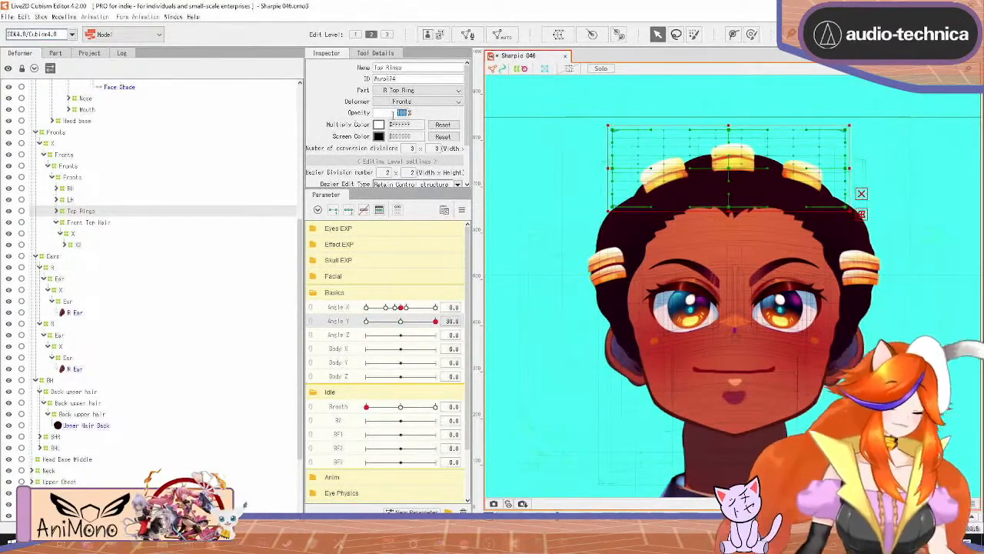
text(0)
key(Return)
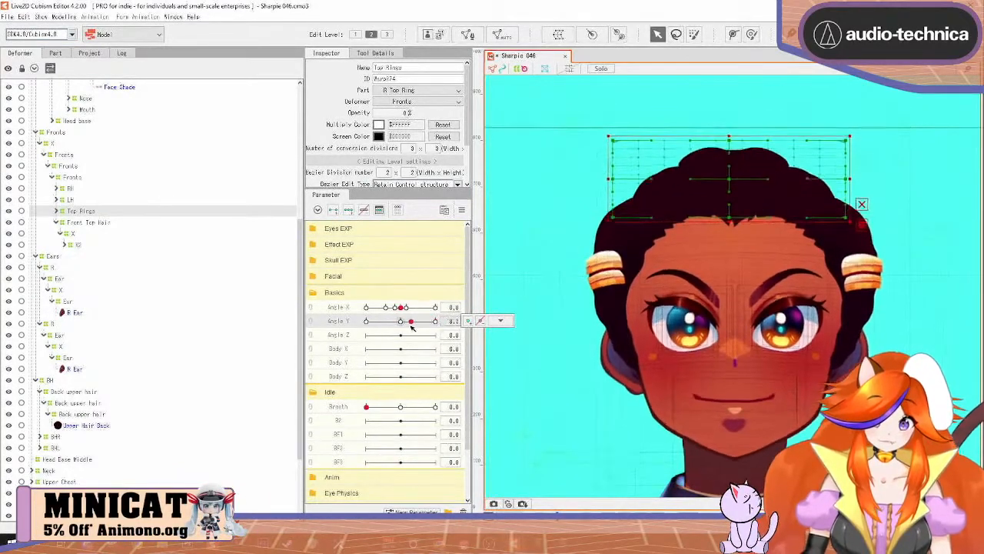
Step: At Angle X -30 and Angle Y 30, adjust the X deformer's far-side edge points and bend their curve handle inward to fit the hair
drag(399, 309, 358, 310)
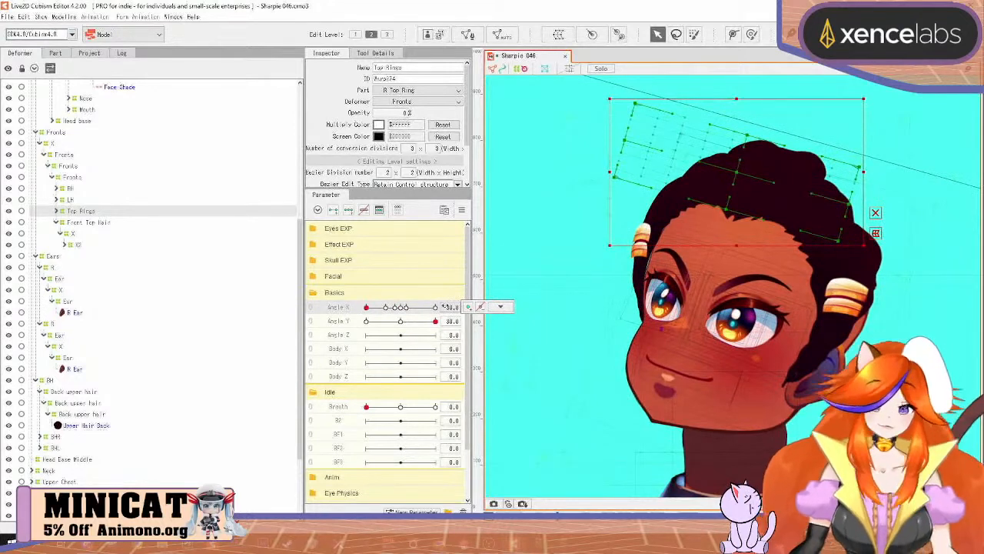
click(72, 234)
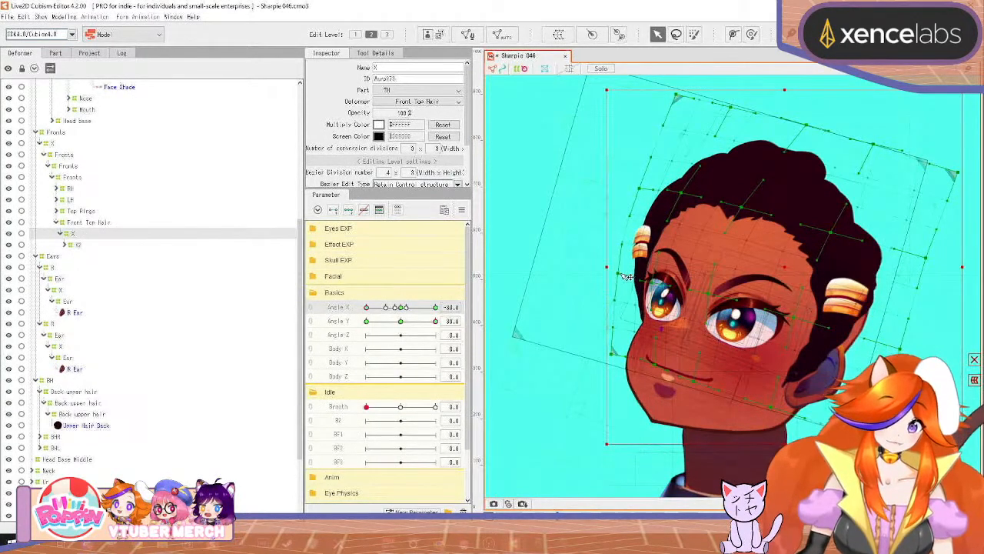
mouse_move(627, 276)
mouse_down()
mouse_move(641, 276)
mouse_move(616, 275)
mouse_up()
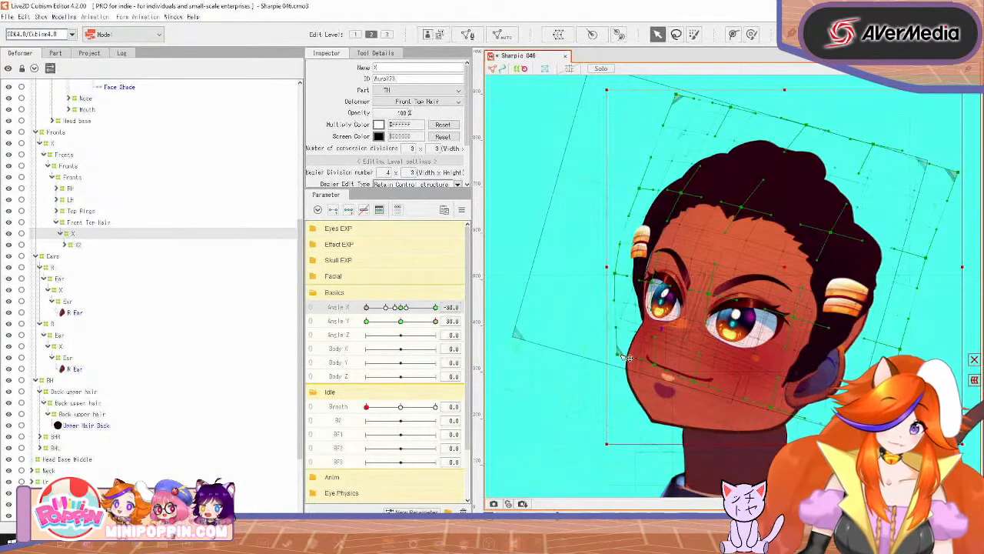
drag(630, 356, 632, 354)
drag(620, 277, 627, 279)
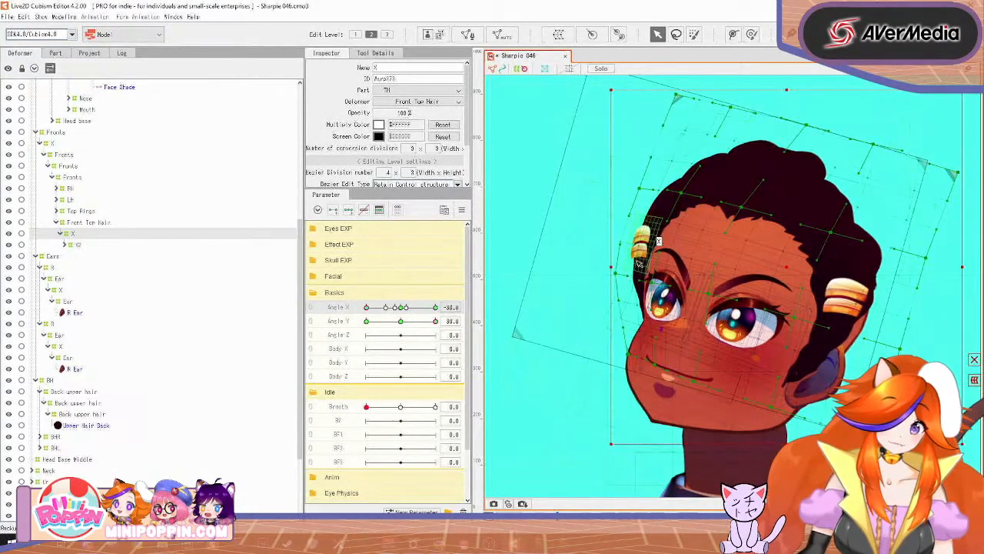
scroll(667, 248, up, 3)
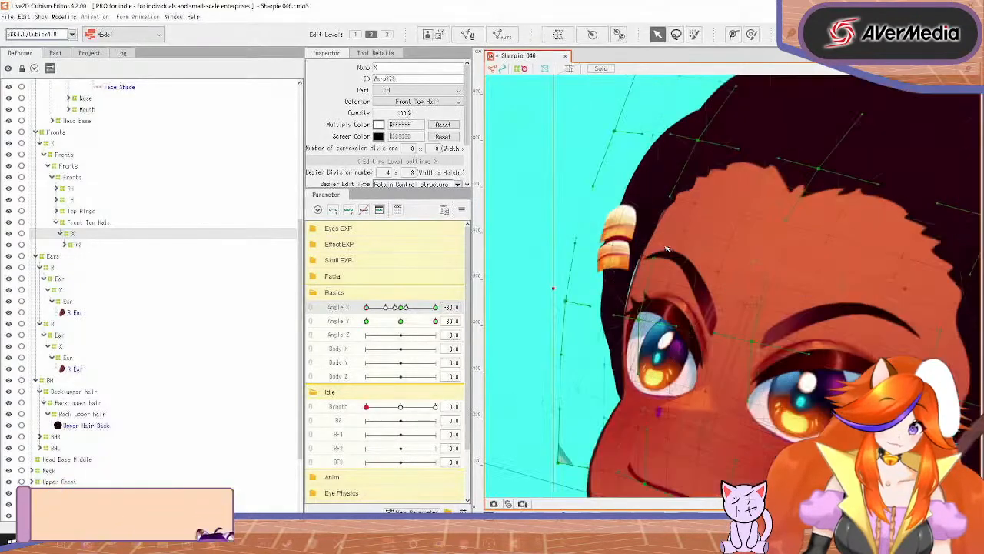
drag(578, 240, 596, 245)
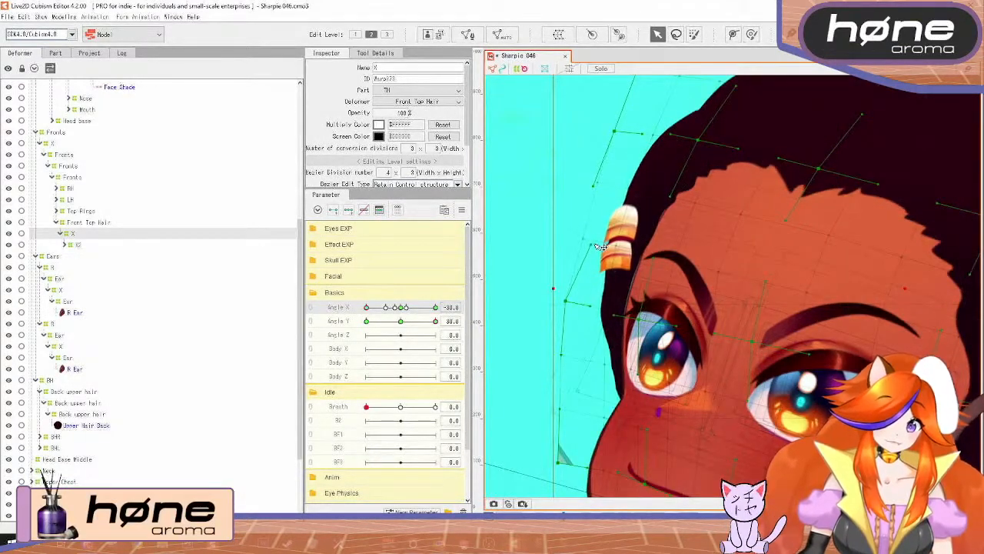
drag(573, 307, 577, 305)
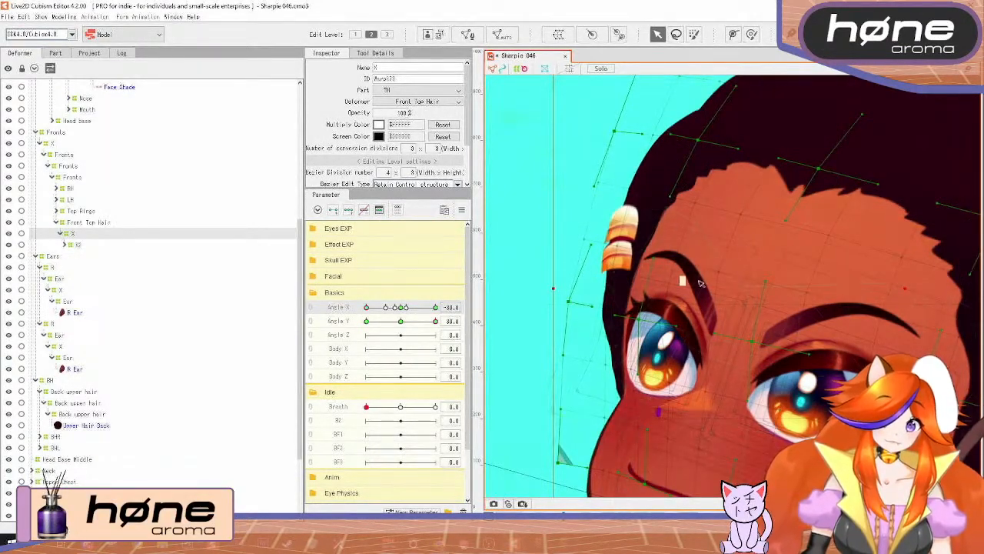
Step: Pull the X deformer's upper corners down and slightly inward at Angle X -30 and Angle Y 30, checking the Angle Y motion
drag(723, 271, 673, 393)
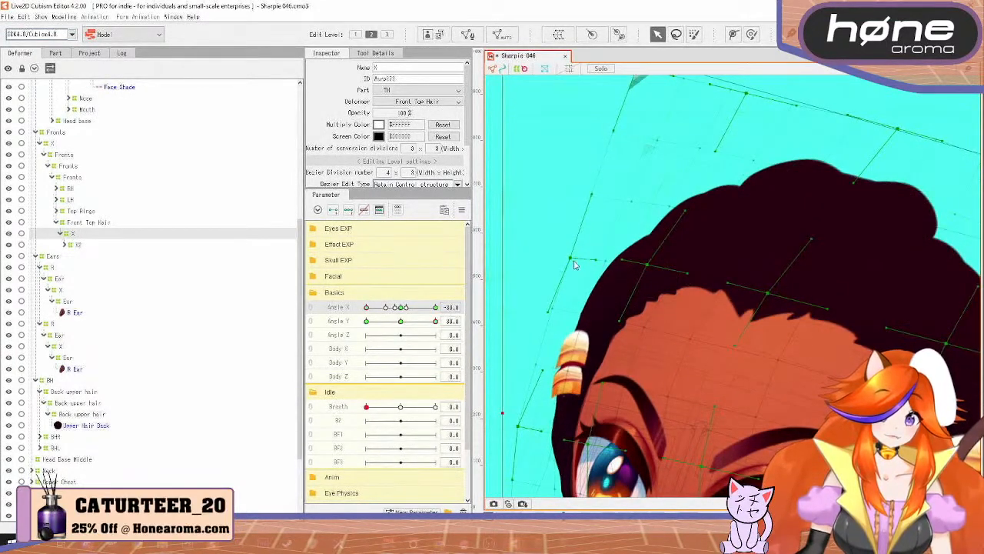
scroll(767, 319, down, 5)
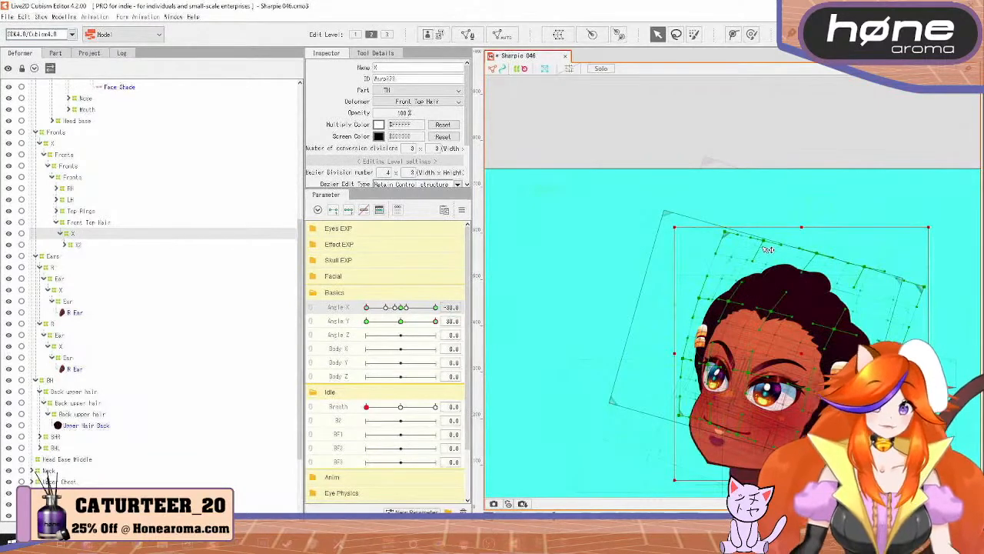
drag(725, 232, 733, 240)
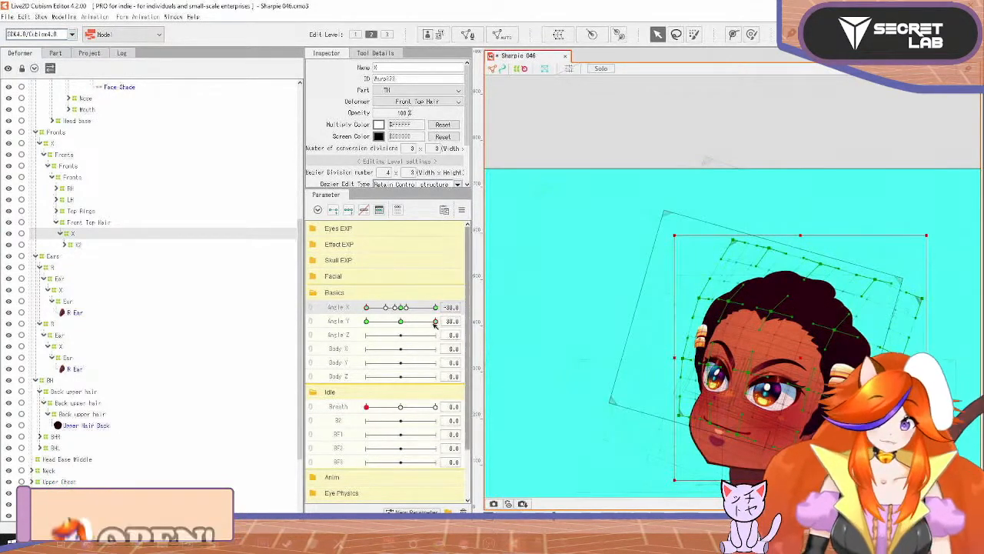
mouse_move(435, 322)
mouse_down()
mouse_move(402, 340)
mouse_move(444, 331)
mouse_up()
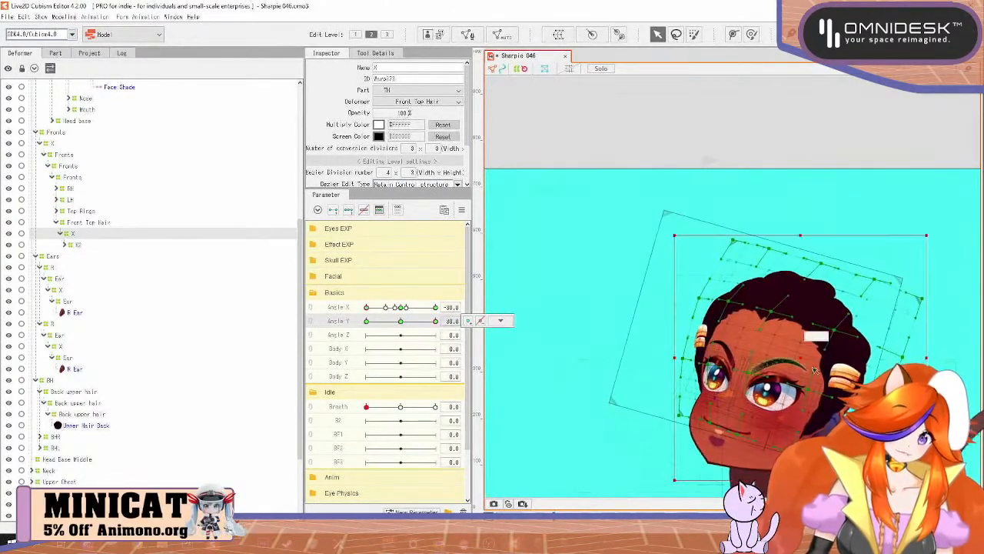
Step: Shift the whole X deformer slightly down, raise its lower far-side corner a little, and check the Angle Y motion
drag(801, 364, 803, 370)
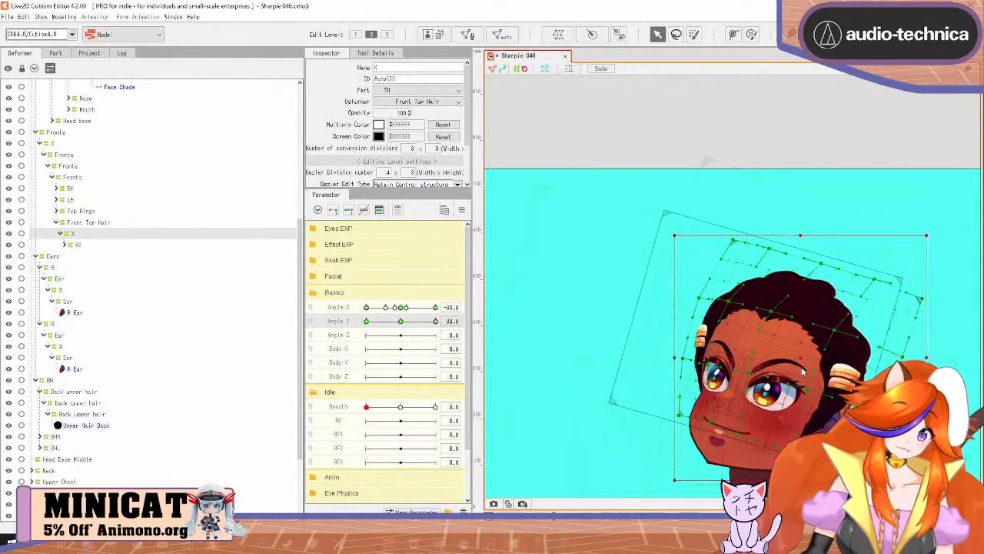
drag(805, 364, 806, 366)
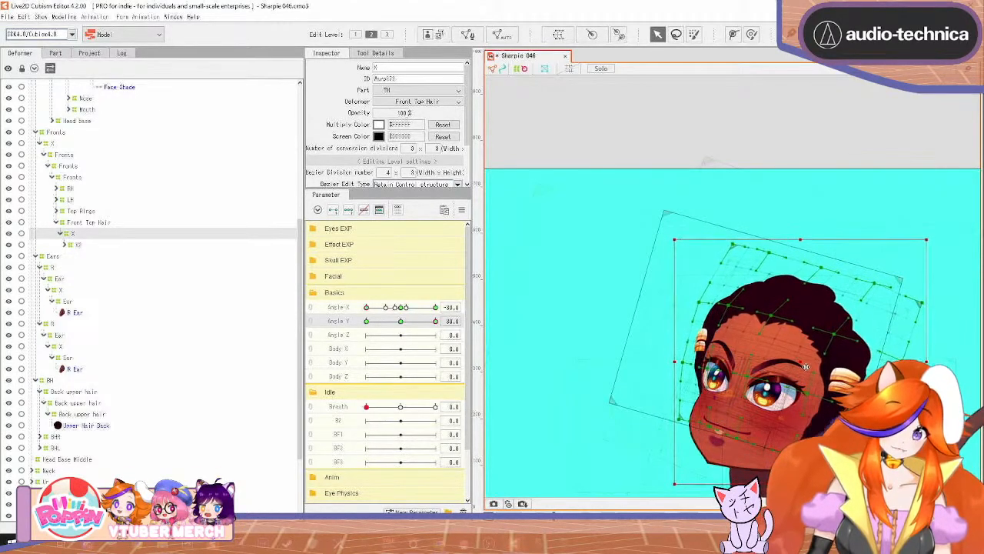
mouse_move(435, 322)
mouse_down()
mouse_move(411, 335)
mouse_move(446, 336)
mouse_up()
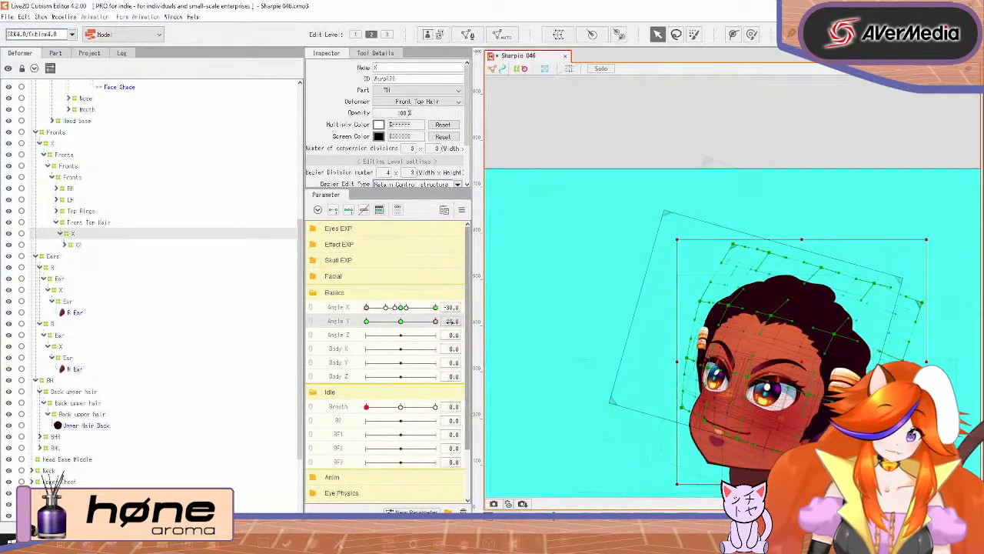
mouse_move(435, 320)
mouse_down()
mouse_move(411, 321)
mouse_move(441, 337)
mouse_up()
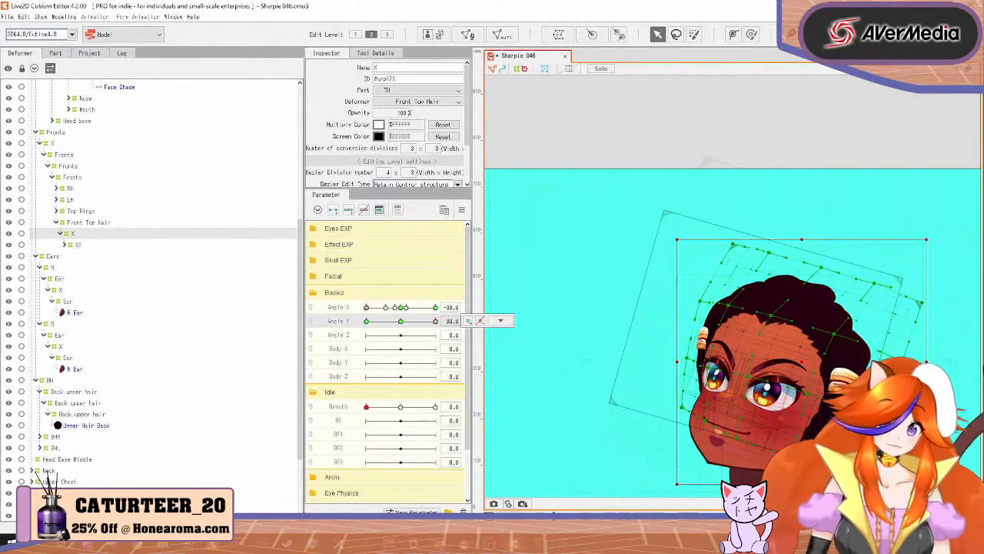
Step: Select the X deformer's ear-side points and nudge them slightly up and toward the face at Angle X -30 and Angle Y 30
click(402, 322)
drag(910, 217, 765, 466)
drag(402, 321, 480, 322)
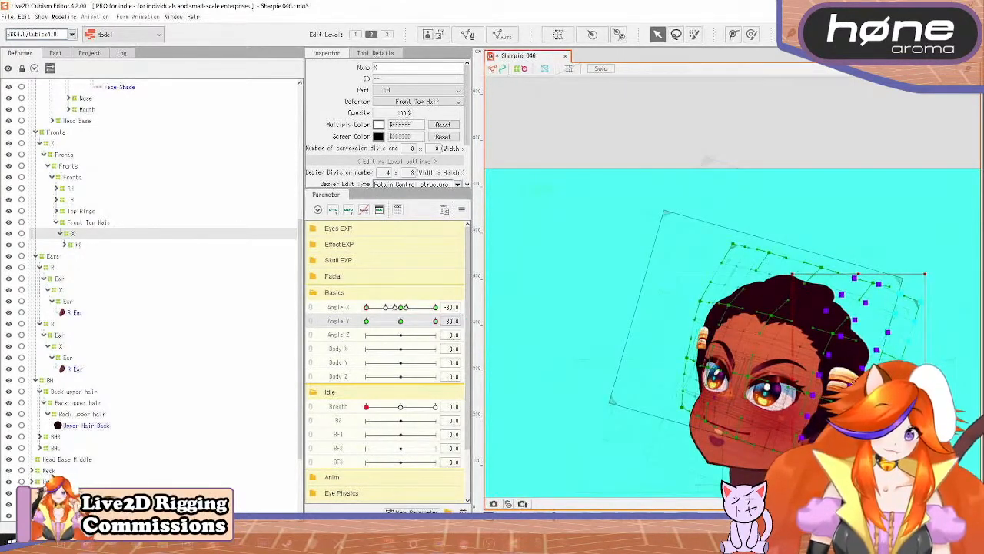
drag(872, 293, 869, 290)
drag(855, 380, 854, 377)
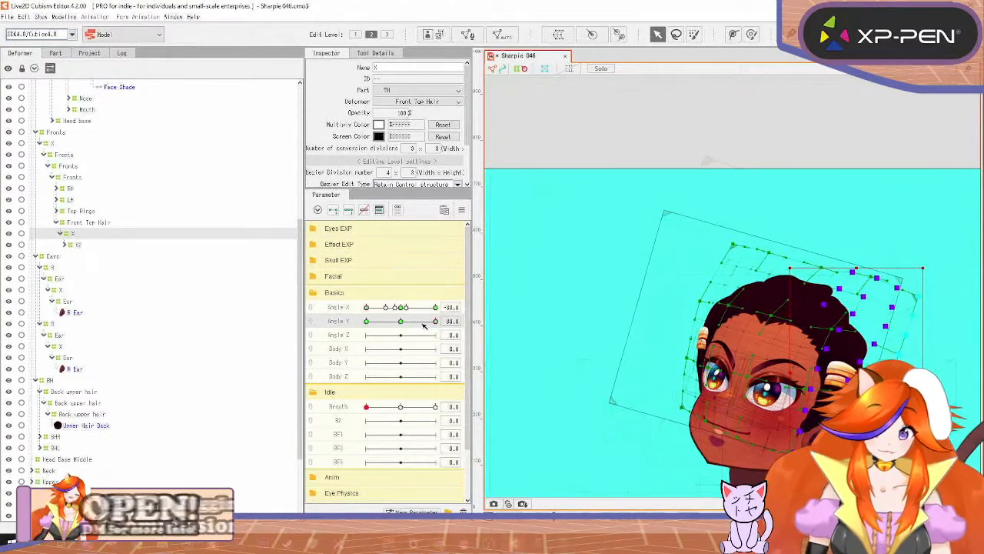
mouse_move(435, 321)
mouse_down()
mouse_move(411, 328)
mouse_move(437, 323)
mouse_up()
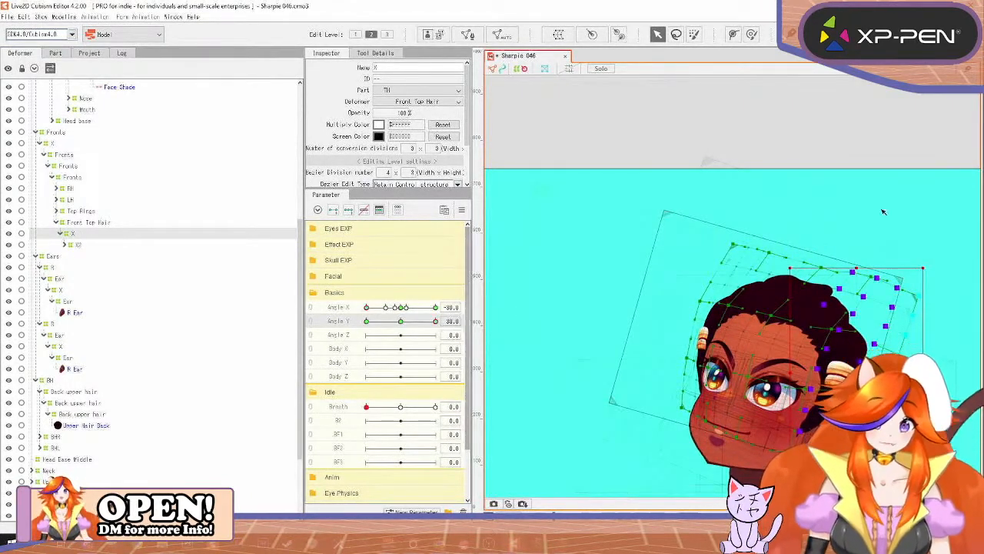
click(868, 270)
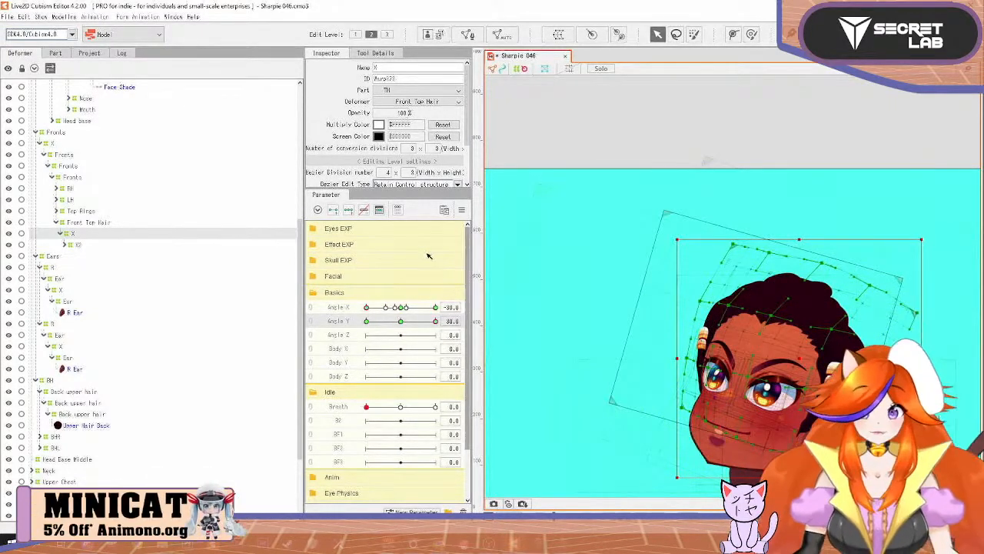
click(461, 210)
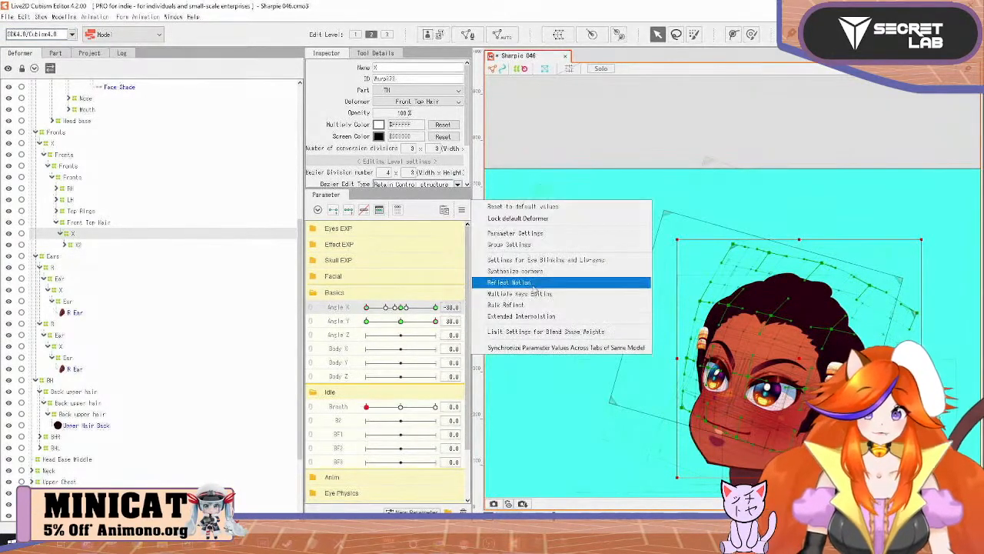
click(489, 282)
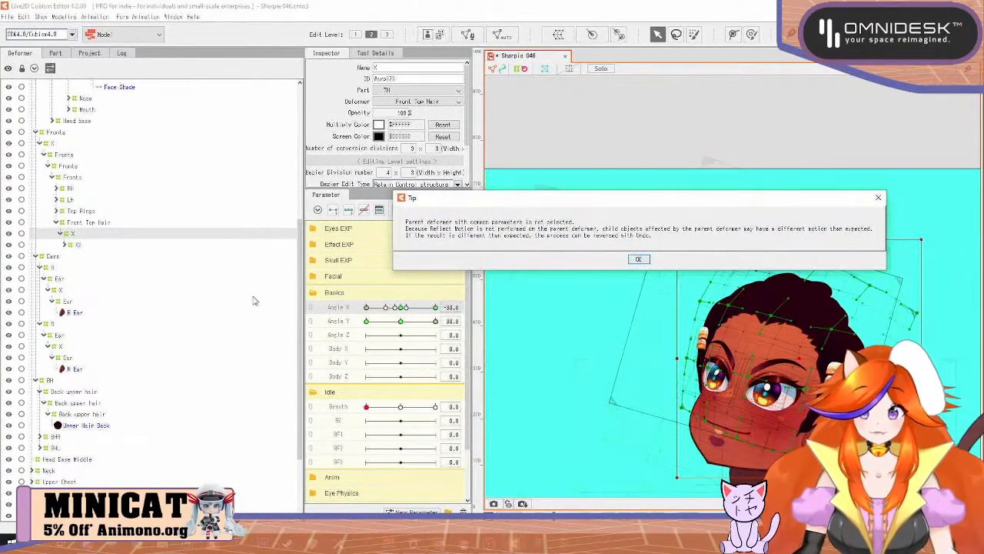
click(879, 199)
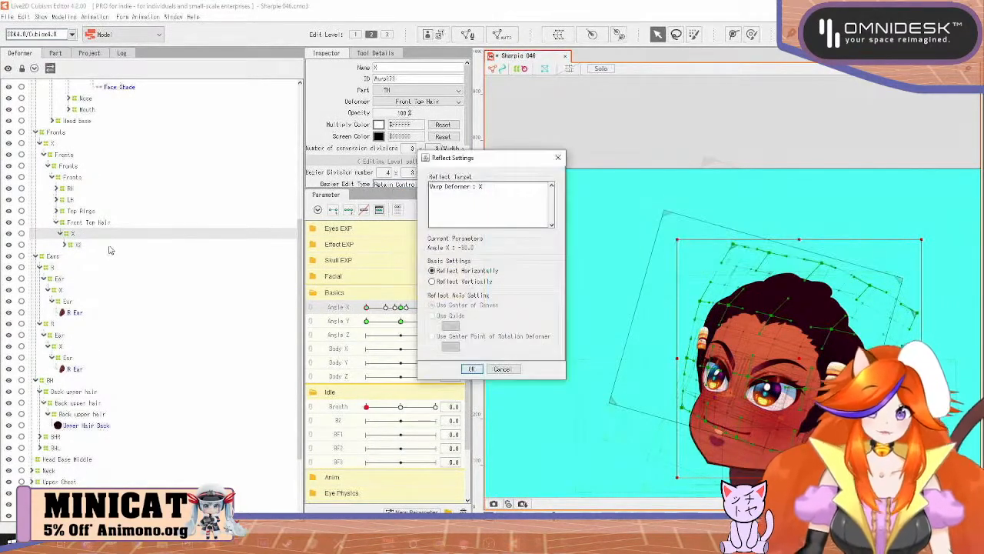
click(509, 371)
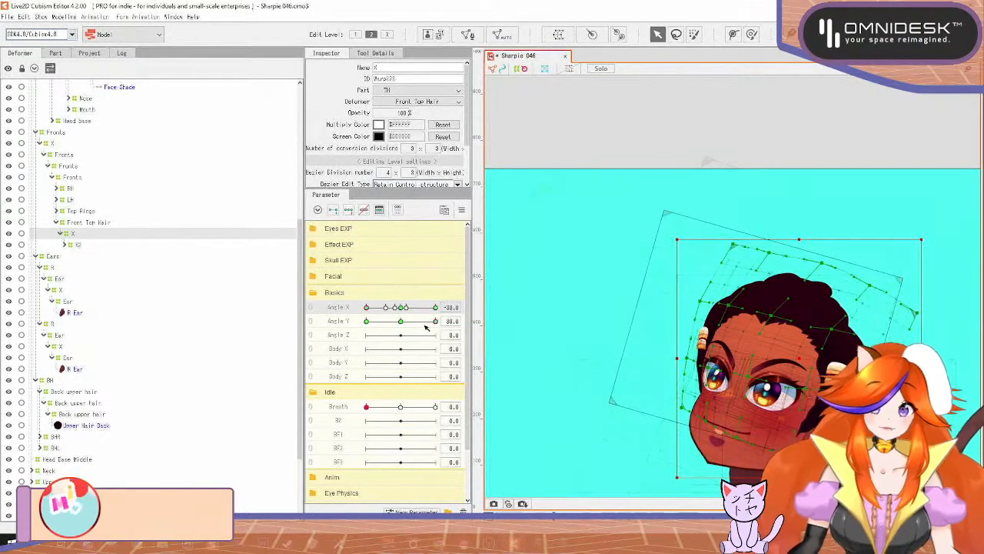
Step: At Angle X -30 and Angle Y -30, move the X deformer's lower far-side edge points inward toward the face and check the Angle Y motion
drag(433, 324, 349, 386)
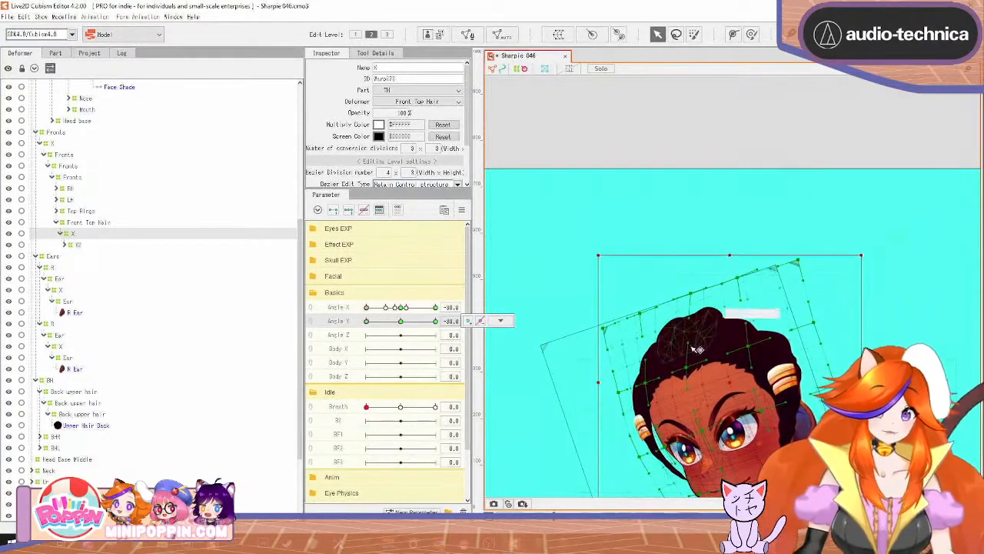
scroll(691, 346, up, 5)
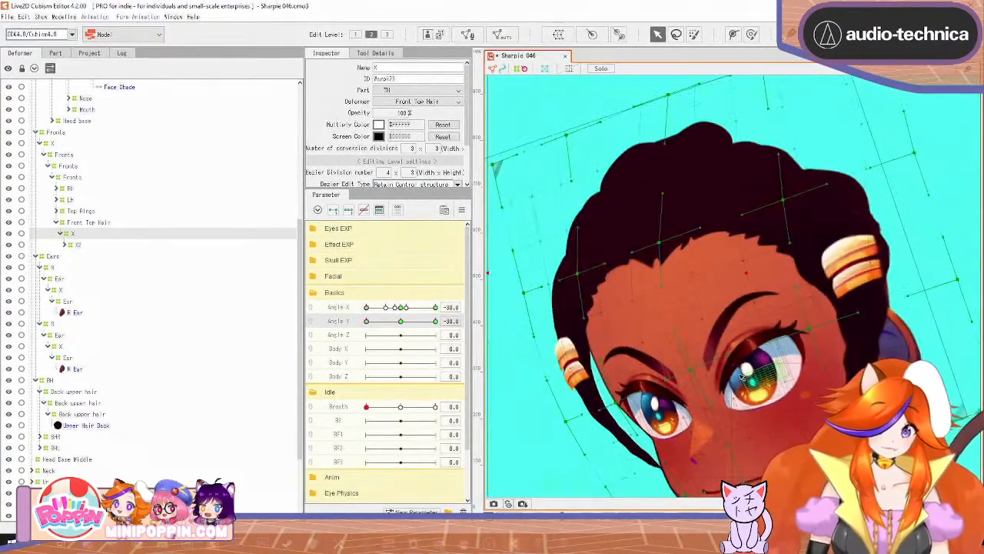
drag(741, 377, 703, 324)
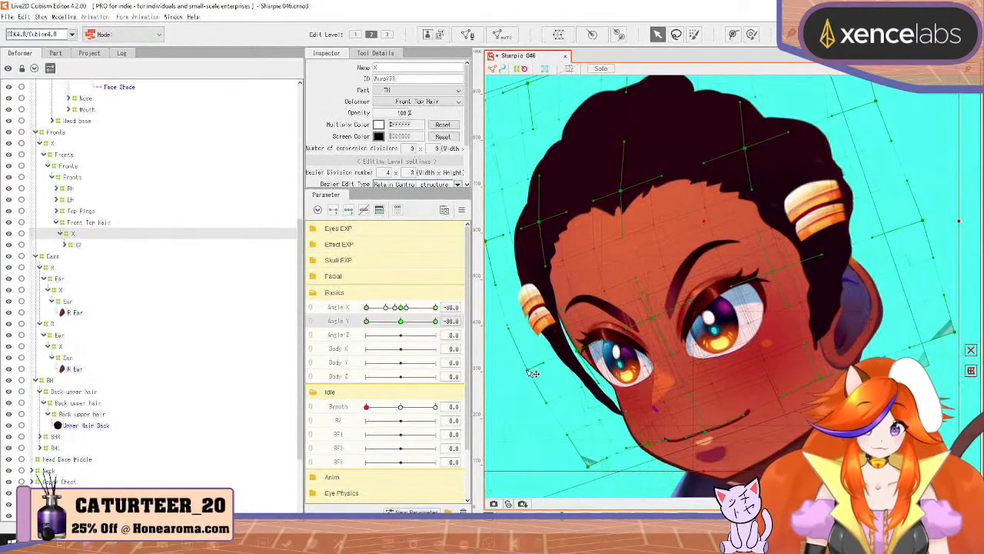
drag(532, 373, 543, 367)
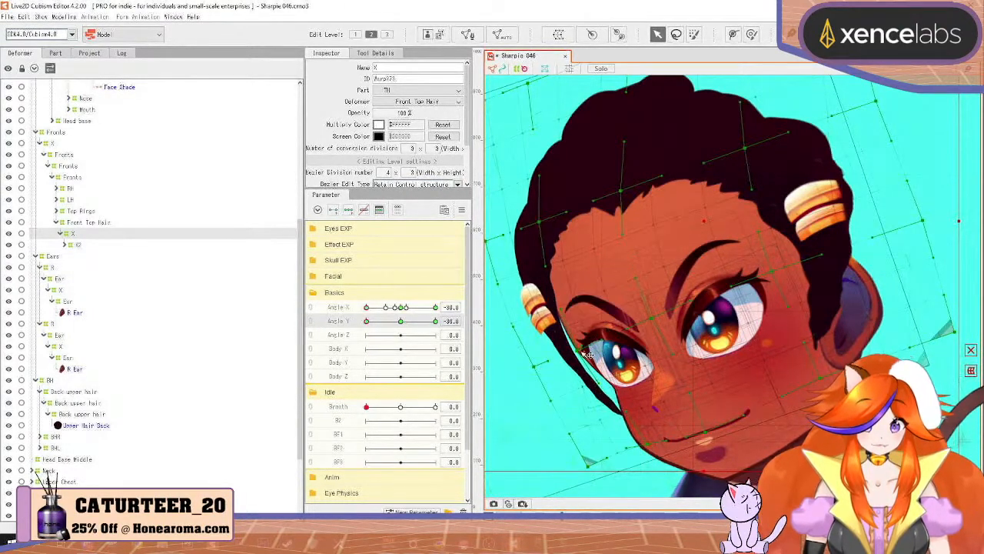
key(ctrl+z)
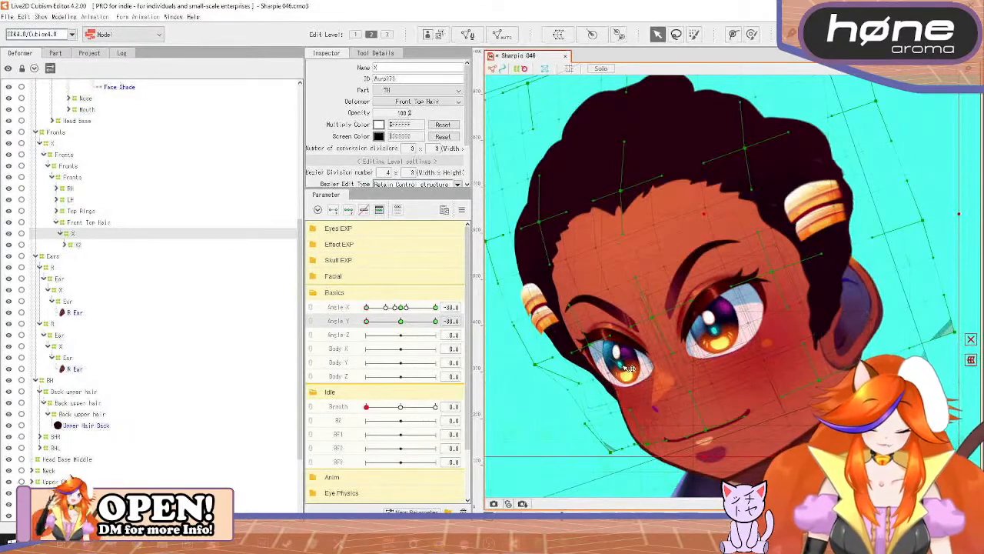
drag(368, 322, 356, 373)
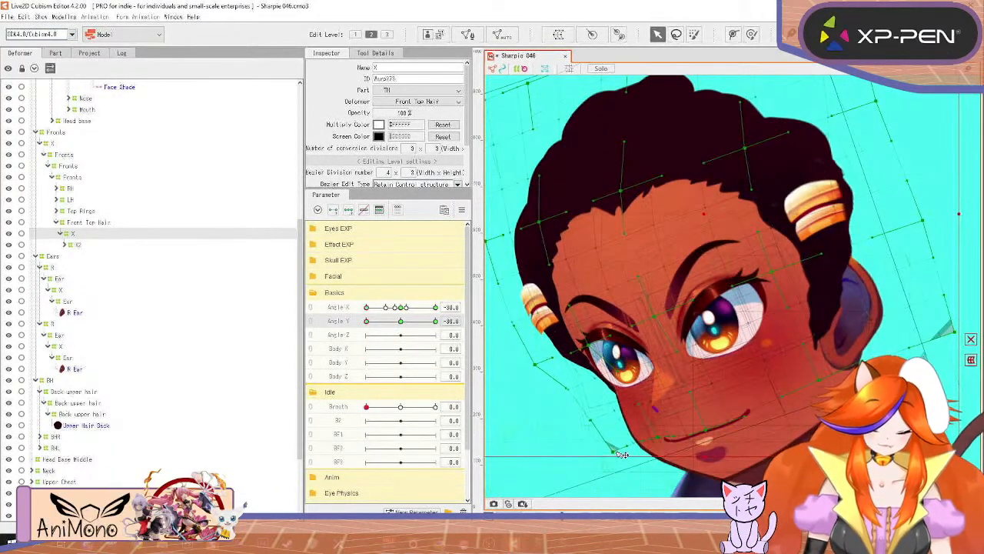
drag(367, 320, 356, 351)
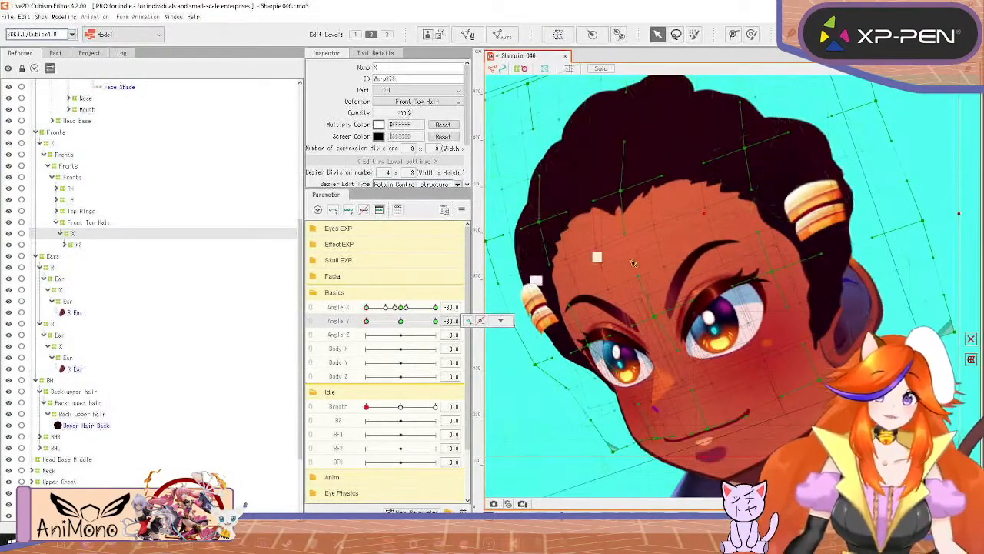
Step: Pull the X deformer's upper ear-side edge point and upper ear-side corner inward at Angle X -30 and Angle Y -30
scroll(634, 231, down, 3)
scroll(634, 231, up, 1)
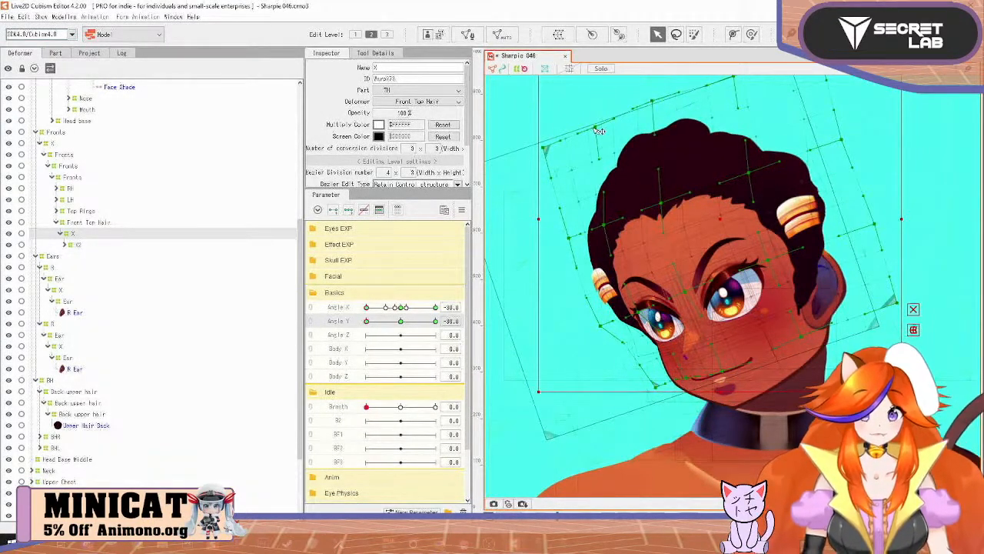
scroll(723, 137, up, 2)
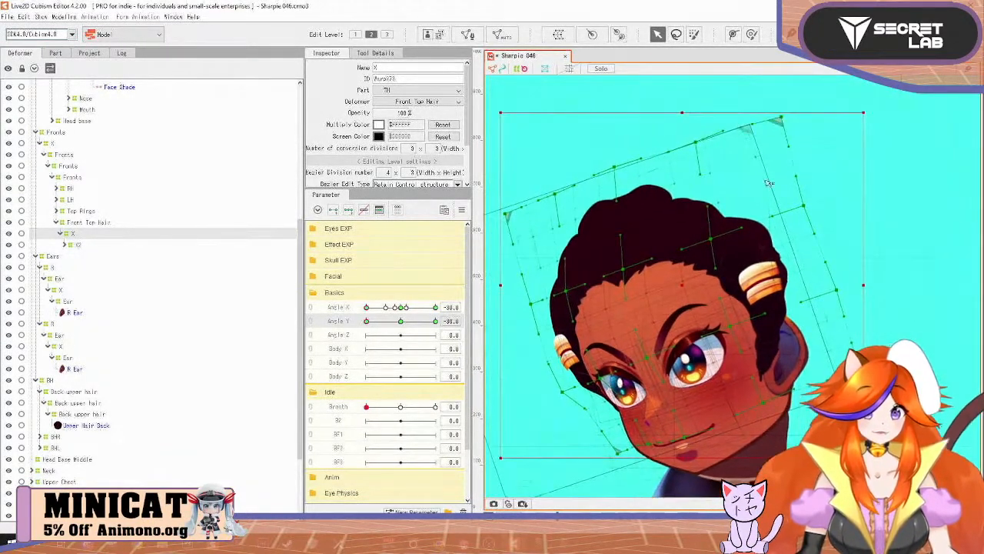
click(691, 141)
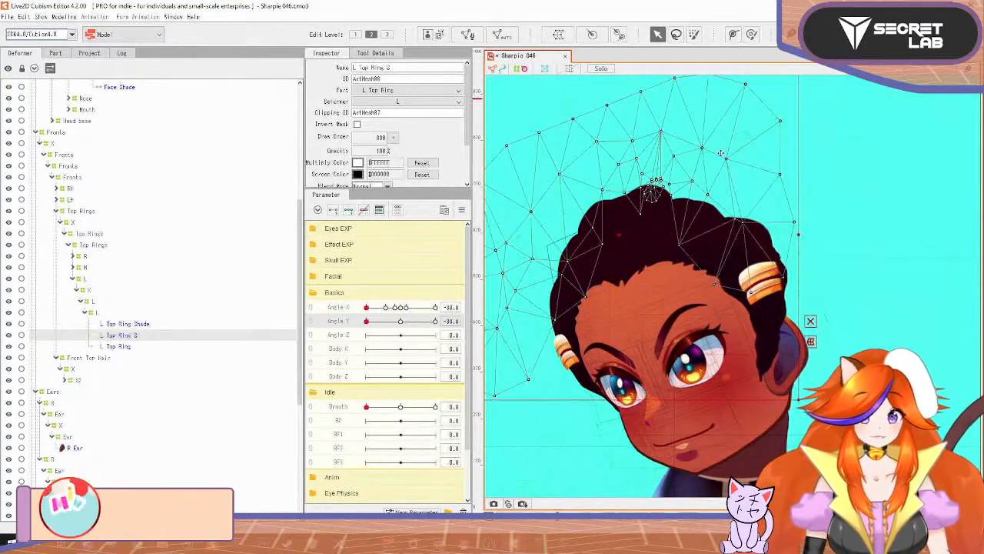
click(721, 154)
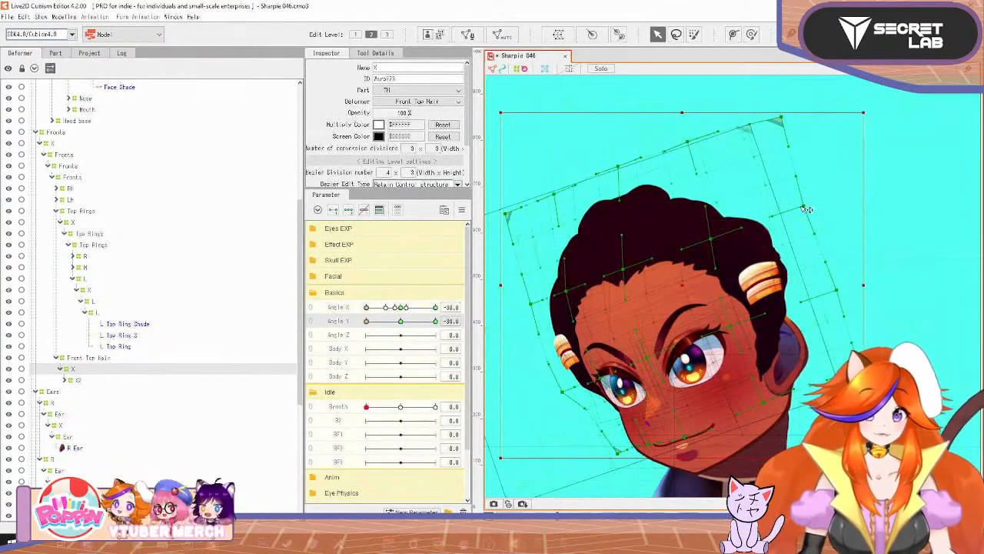
drag(807, 209, 794, 211)
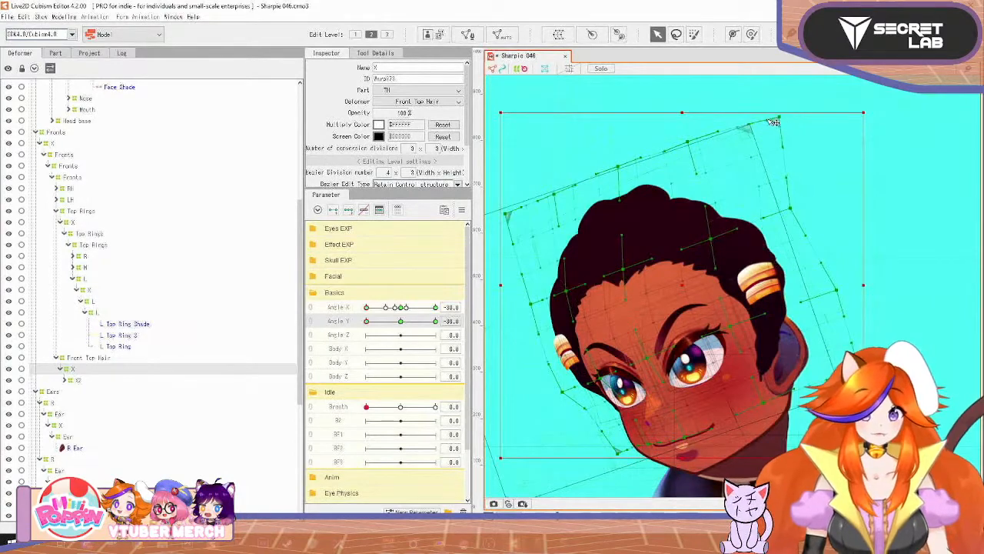
drag(775, 122, 753, 127)
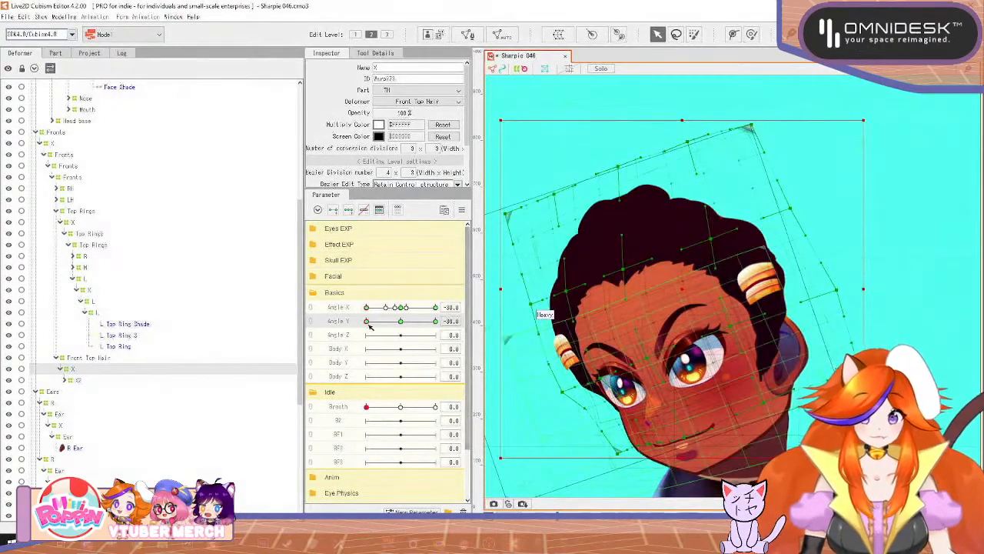
Step: Select the X deformer's ear-side points, nudge them slightly toward the face at Angle X -30 and Angle Y -30, and check the Angle Y motion
drag(367, 323, 400, 323)
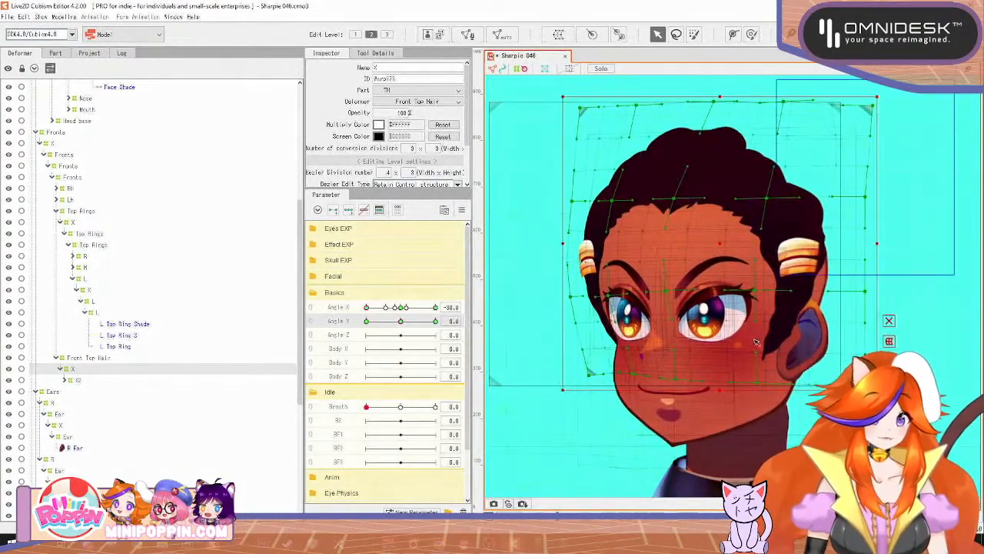
drag(754, 411, 754, 407)
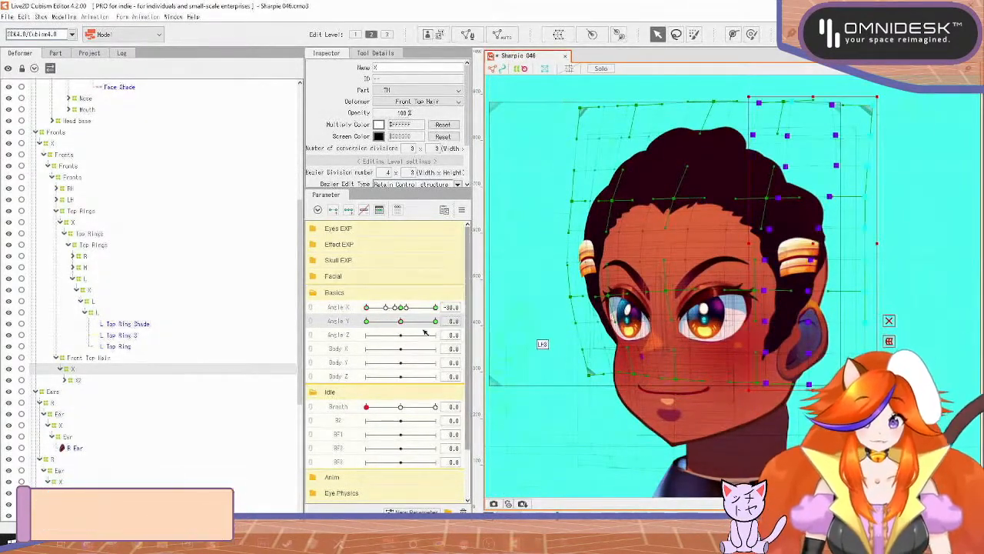
drag(394, 330, 364, 328)
drag(761, 268, 759, 266)
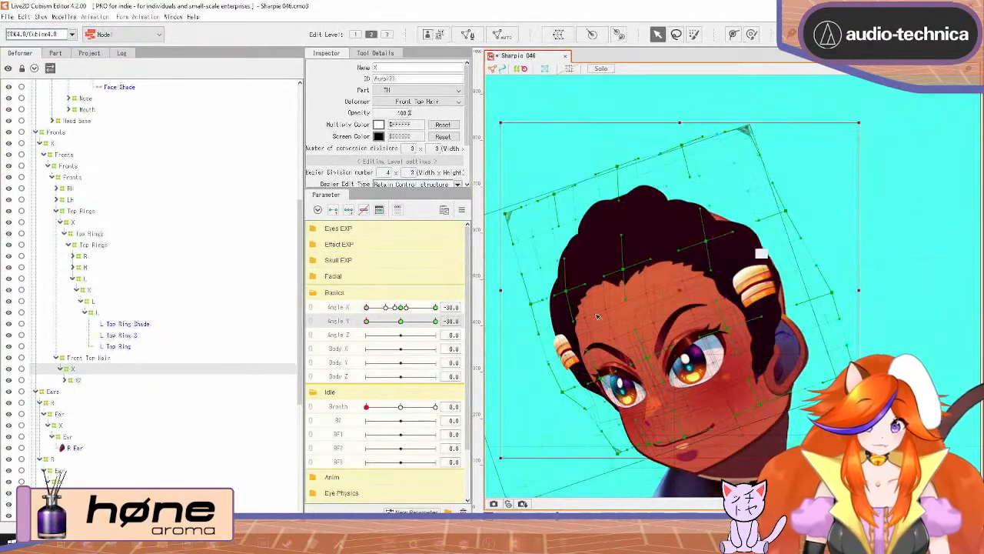
drag(372, 324, 347, 366)
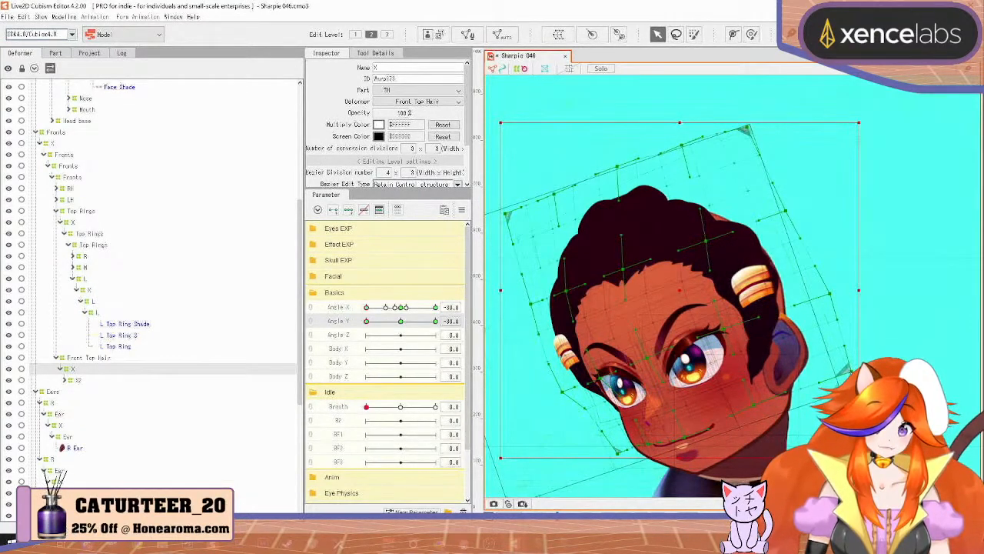
drag(376, 329, 362, 359)
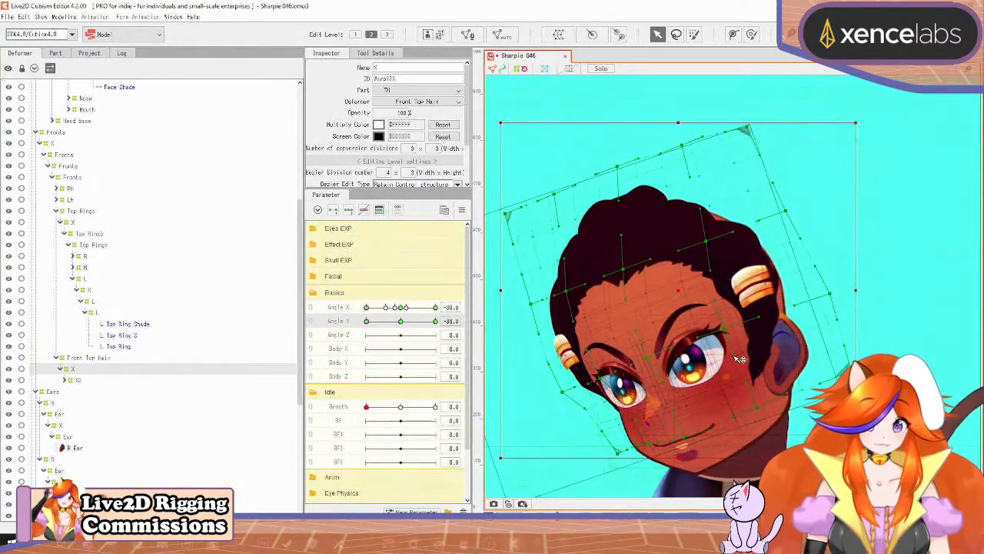
drag(368, 320, 359, 355)
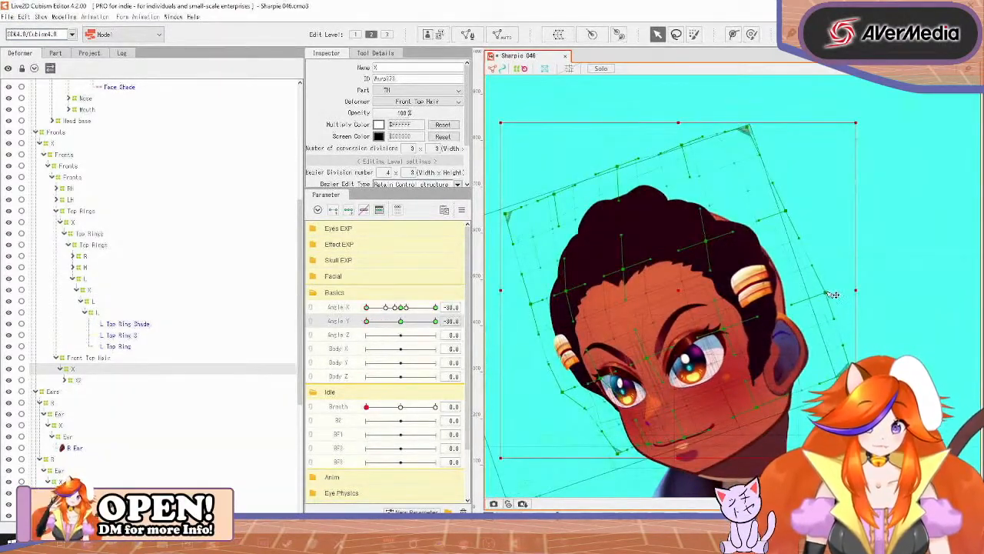
mouse_move(368, 321)
mouse_down()
mouse_move(409, 320)
mouse_move(361, 323)
mouse_up()
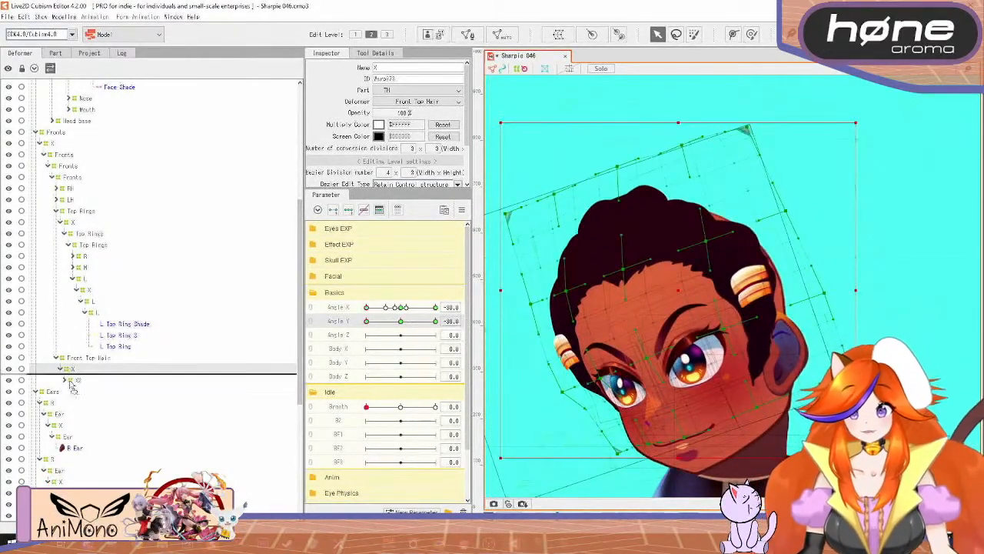
Step: Move the X deformer under Ears and reflect its Angle X motion horizontally at Angle X -30 and Angle Y -30
drag(52, 396, 65, 394)
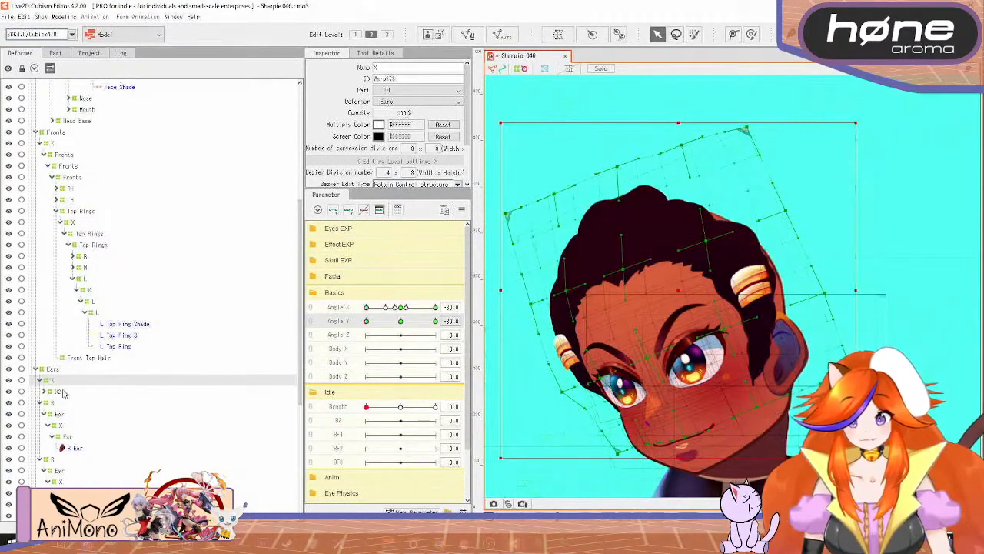
click(353, 308)
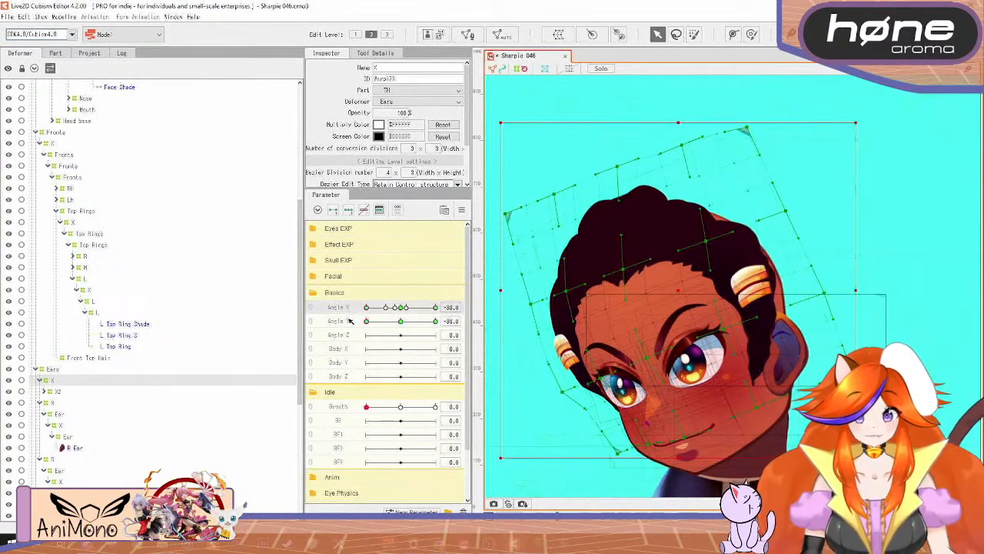
click(462, 210)
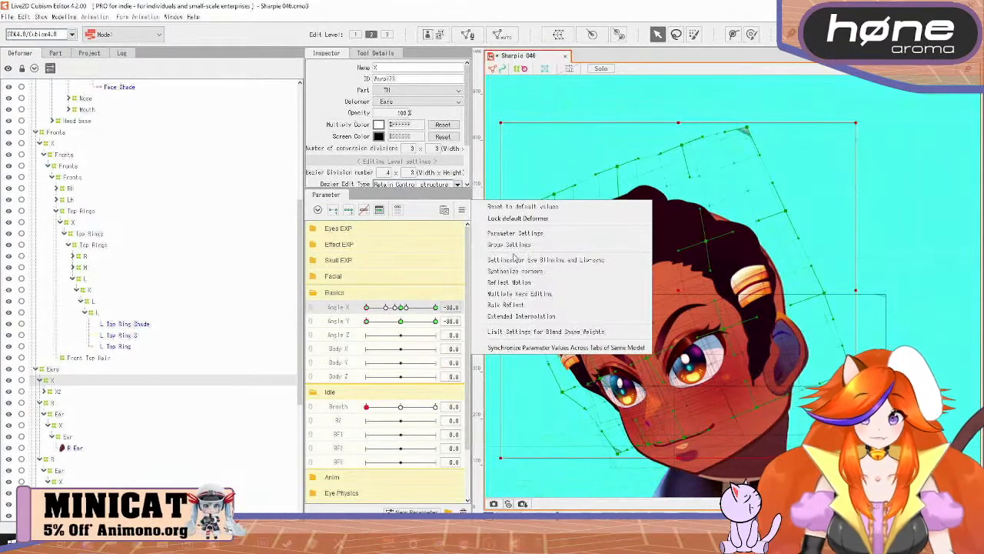
click(509, 282)
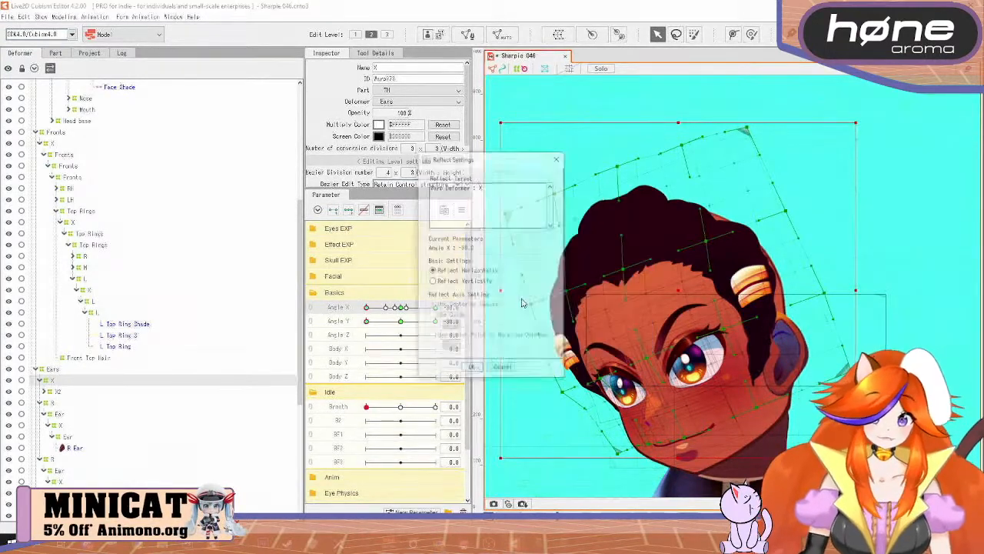
click(474, 369)
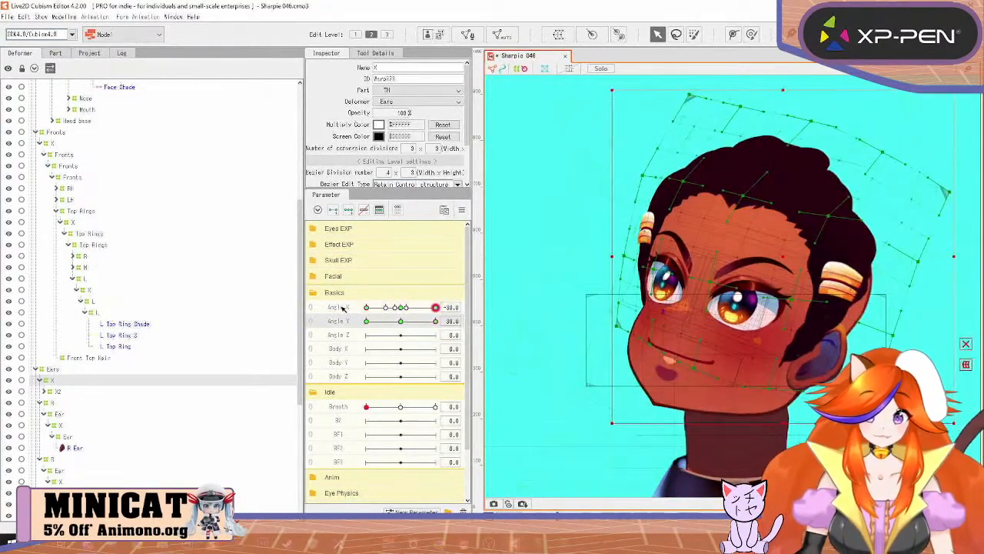
Step: Reflect the X deformer's Angle X motion horizontally at Angle Y 30 and return the deformer under Front Top Hair
click(343, 307)
click(462, 213)
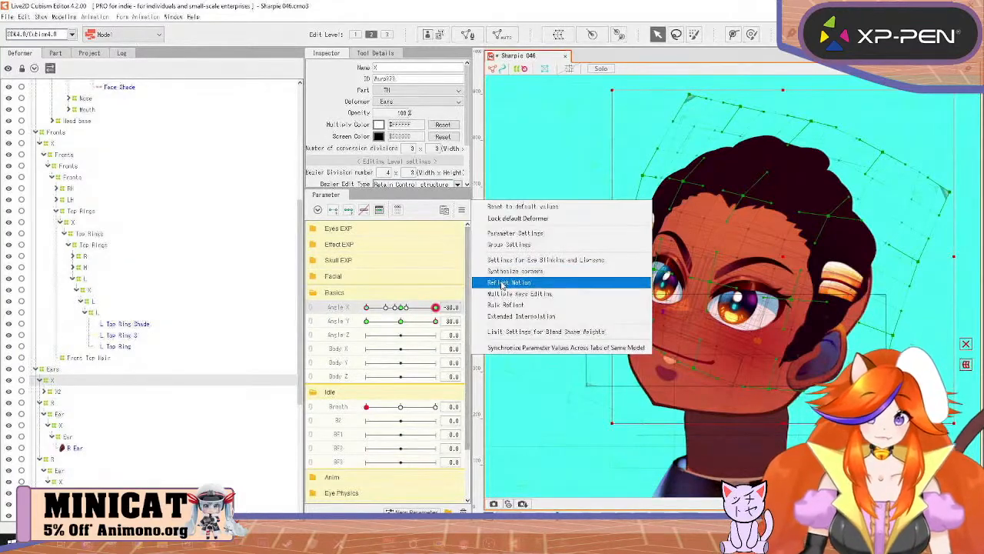
click(510, 282)
click(473, 369)
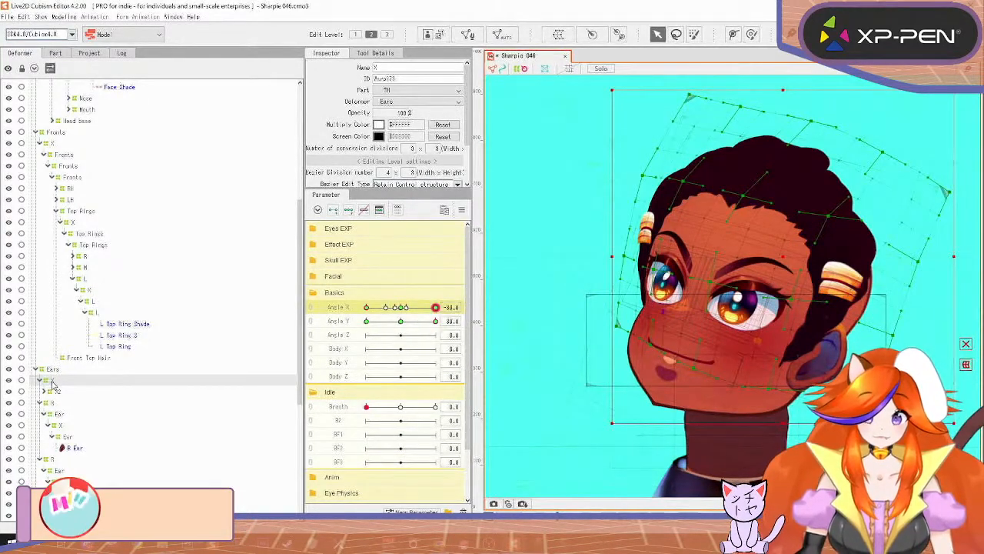
drag(117, 311, 94, 361)
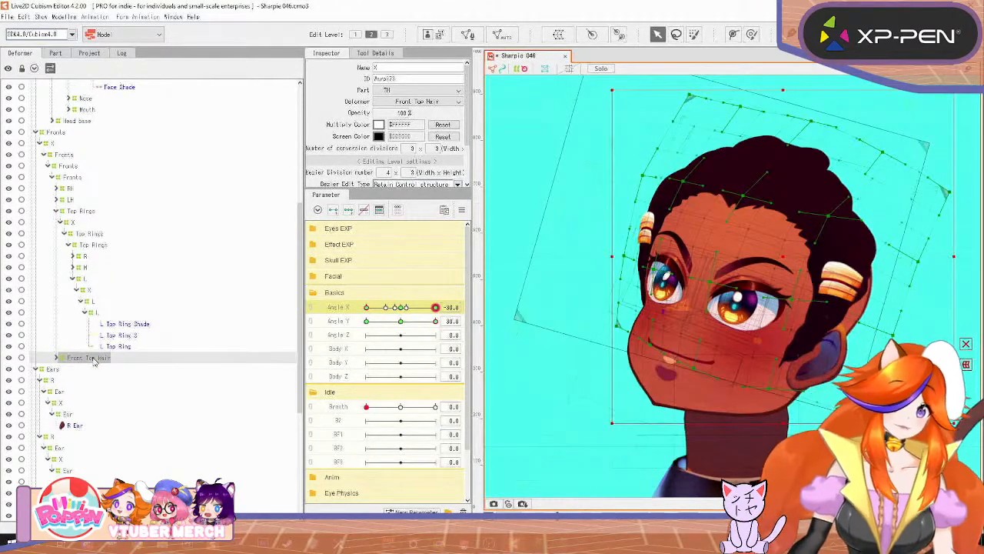
Step: Check the front top hair through the Angle X and Angle Y ranges, including the mirrored poses at Angle X 30
drag(367, 308, 445, 314)
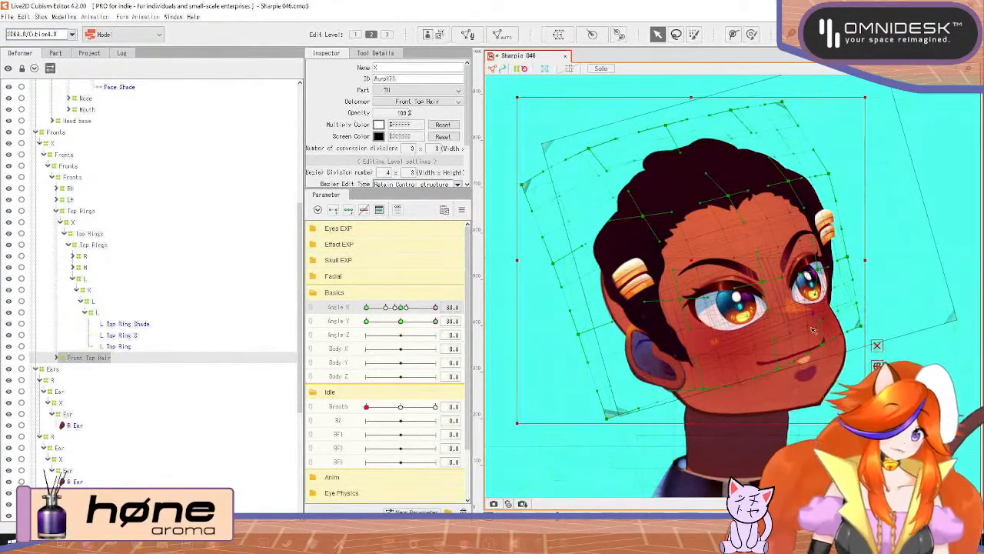
drag(436, 322, 366, 360)
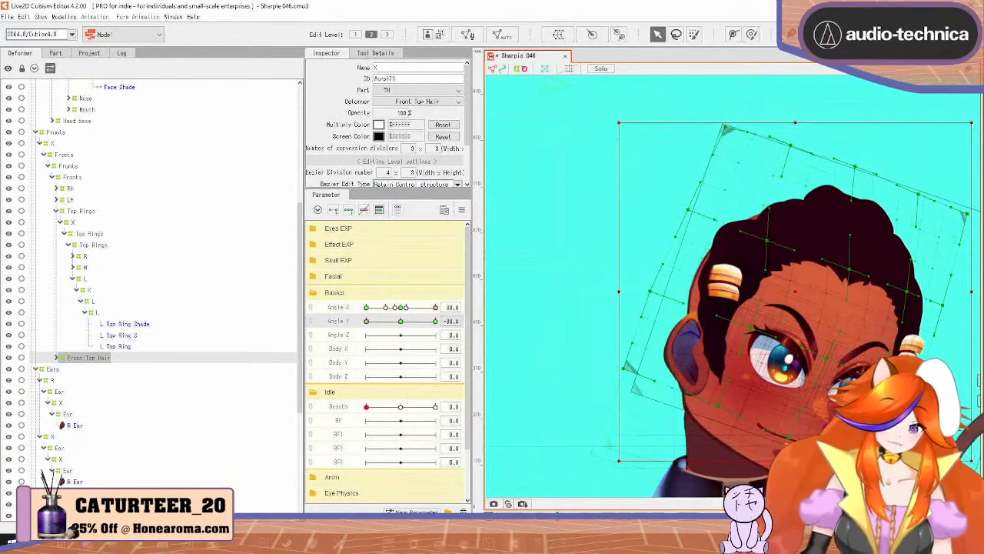
drag(430, 307, 361, 355)
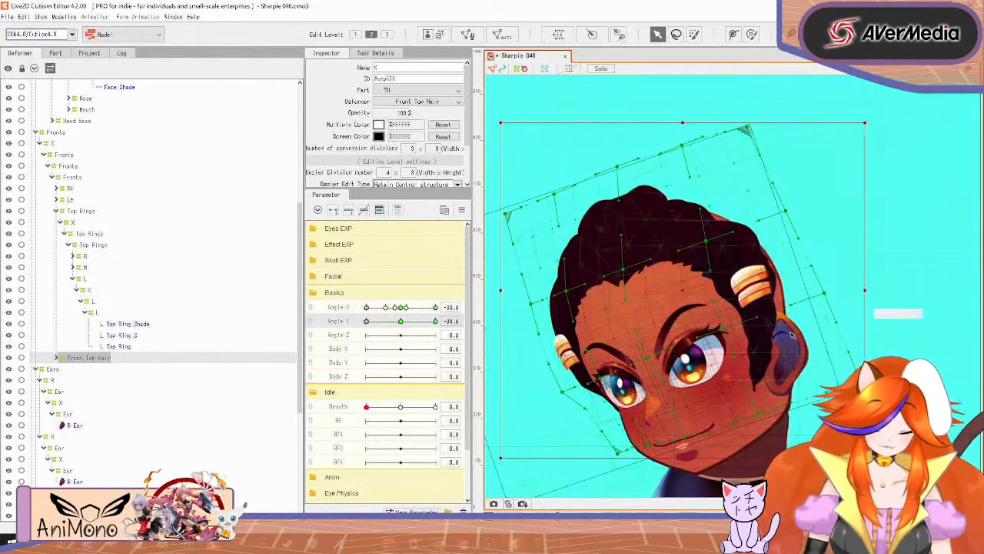
Step: Select the lower points of the X deformer under Front Top Hair and raise them slightly at Angle X 0 and Angle Y -30
drag(365, 307, 402, 311)
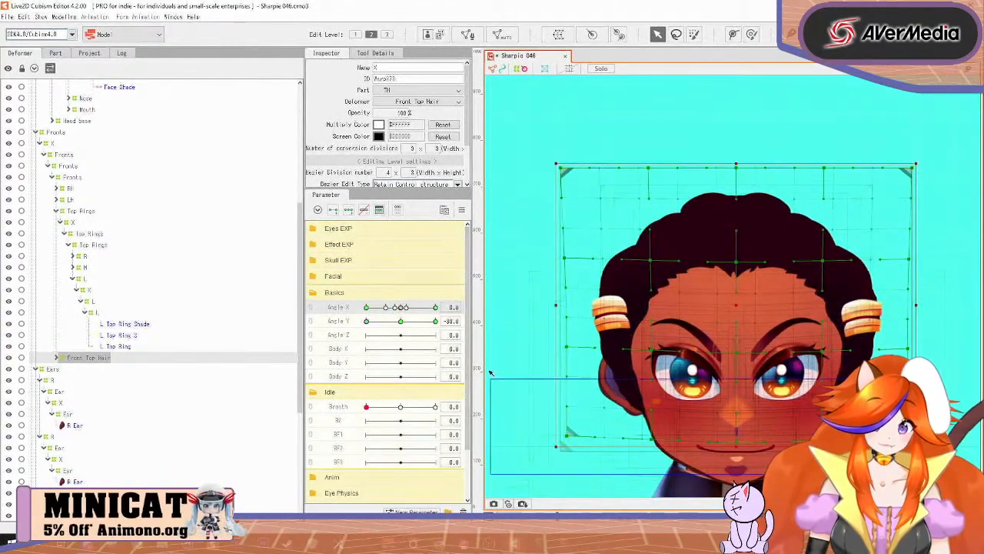
drag(505, 346, 504, 346)
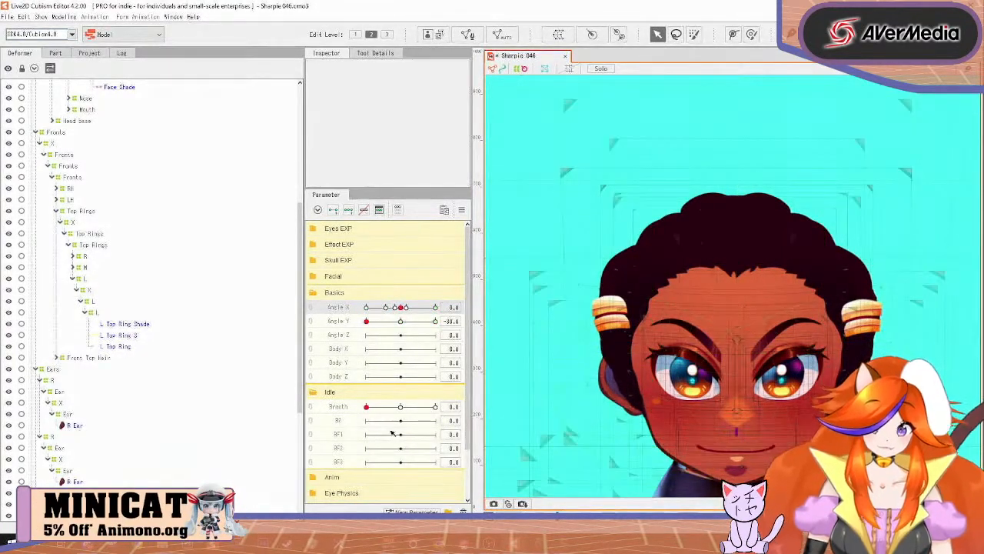
click(736, 452)
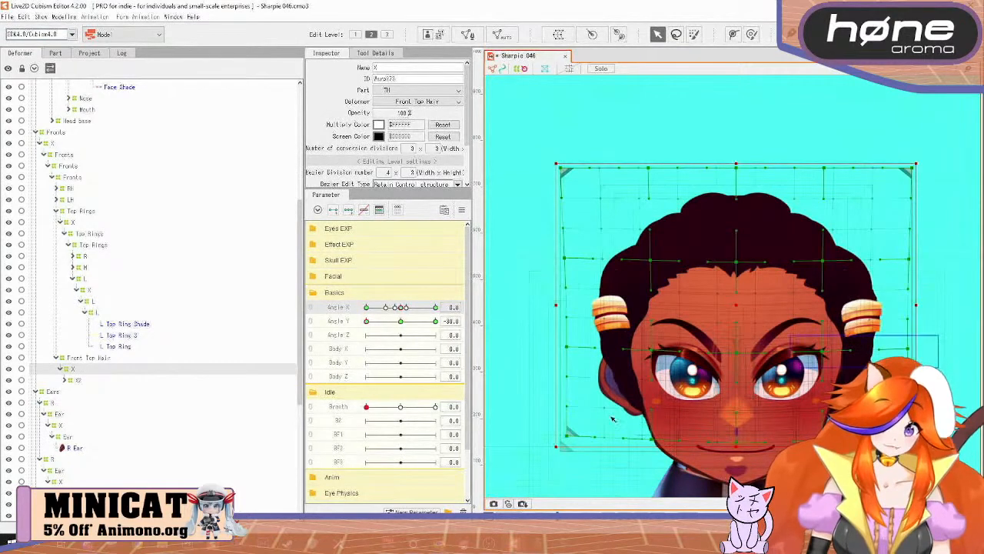
drag(508, 474, 509, 475)
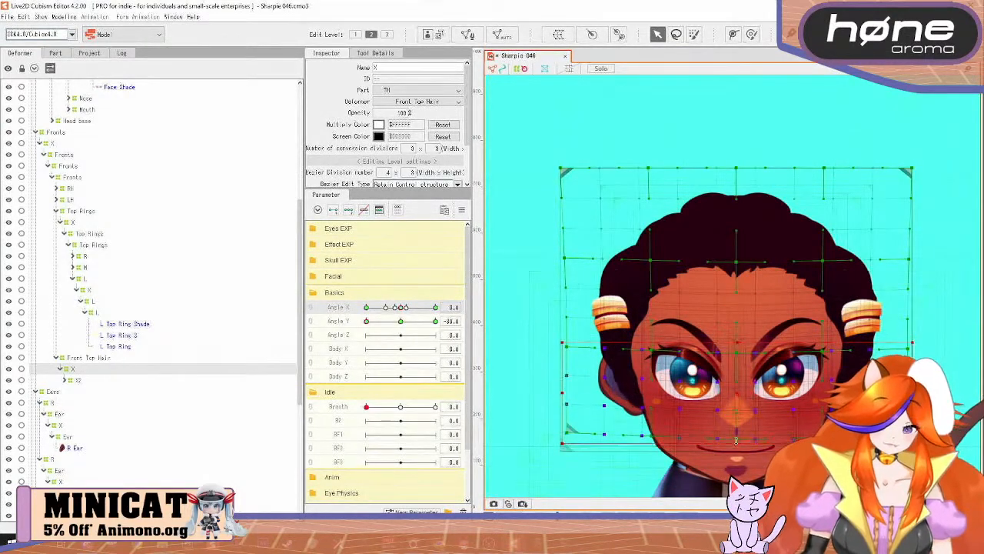
drag(736, 441, 736, 436)
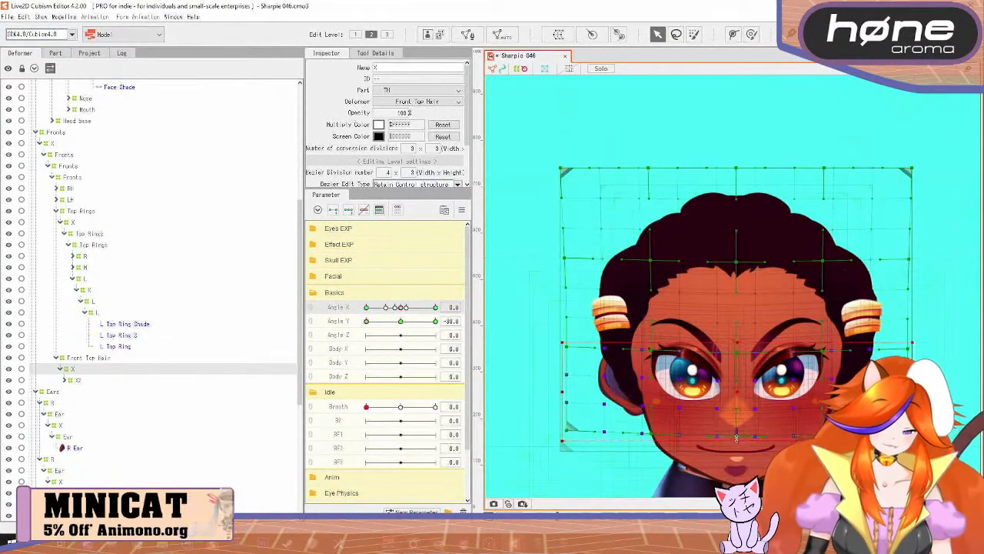
click(379, 320)
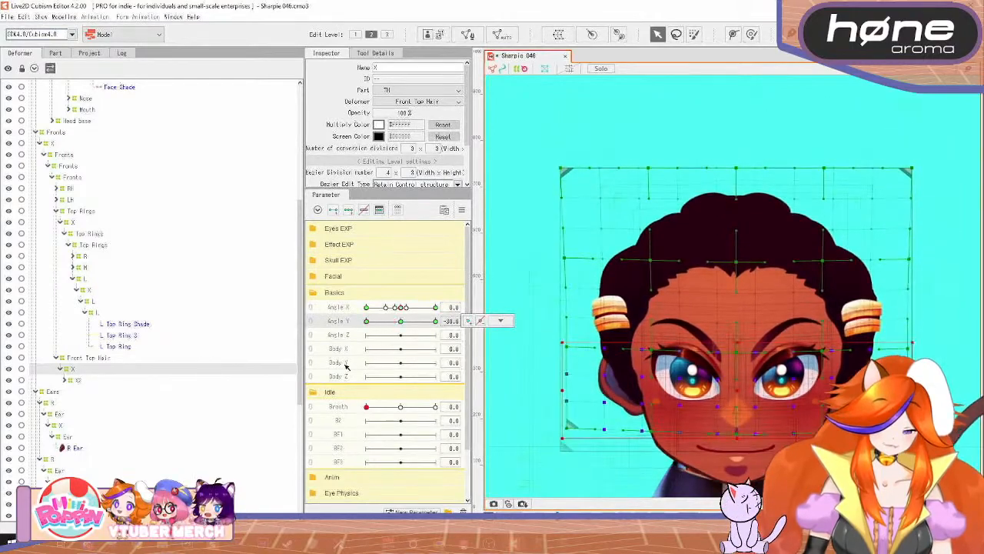
Step: Nudge the X deformer's lower ear-side points outward at Angle X 30 and Angle Y -30, and check the X2 deformer across the angle poses
drag(407, 308, 452, 346)
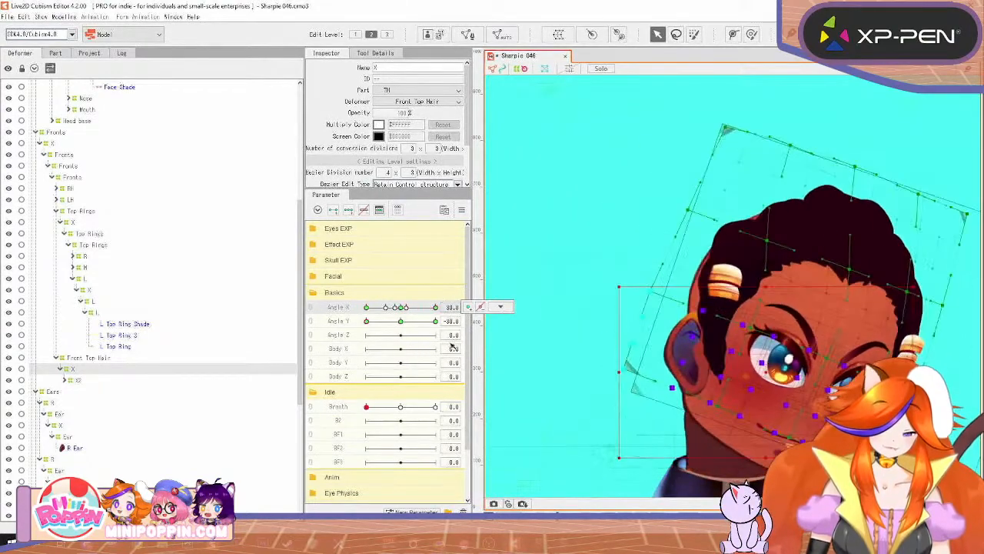
drag(377, 321, 367, 345)
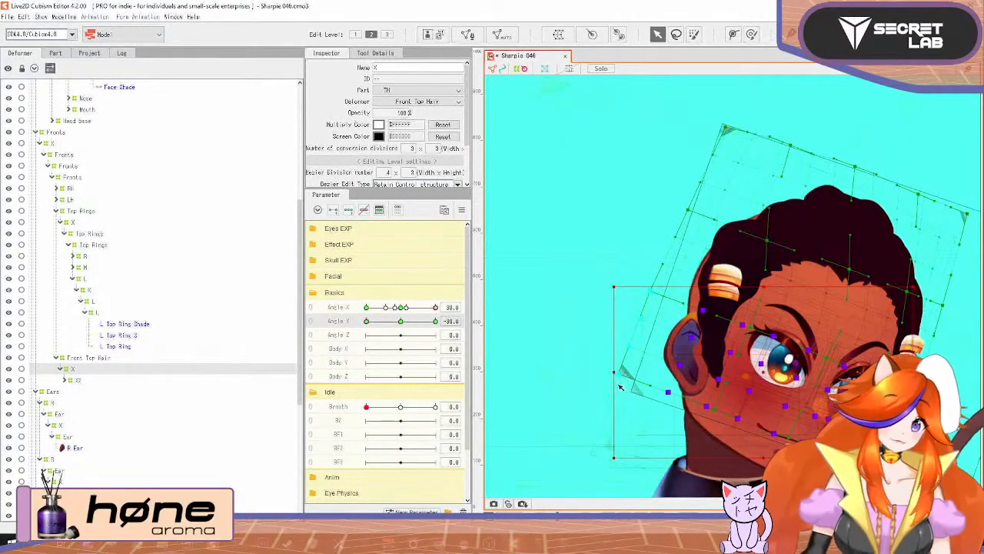
click(81, 380)
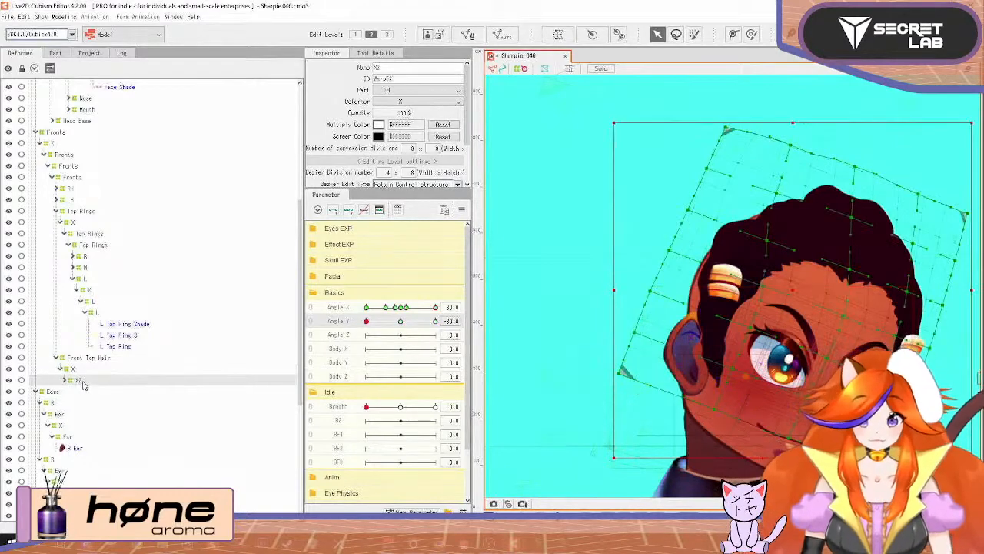
click(406, 322)
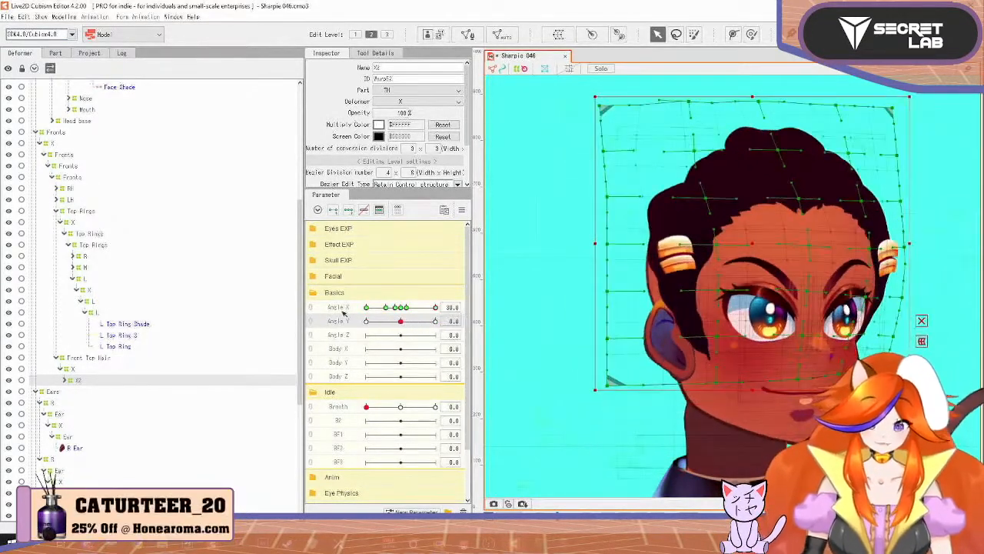
mouse_move(401, 320)
mouse_down()
mouse_move(439, 322)
mouse_move(434, 311)
mouse_move(400, 309)
mouse_move(360, 324)
mouse_move(399, 324)
mouse_move(404, 310)
mouse_up()
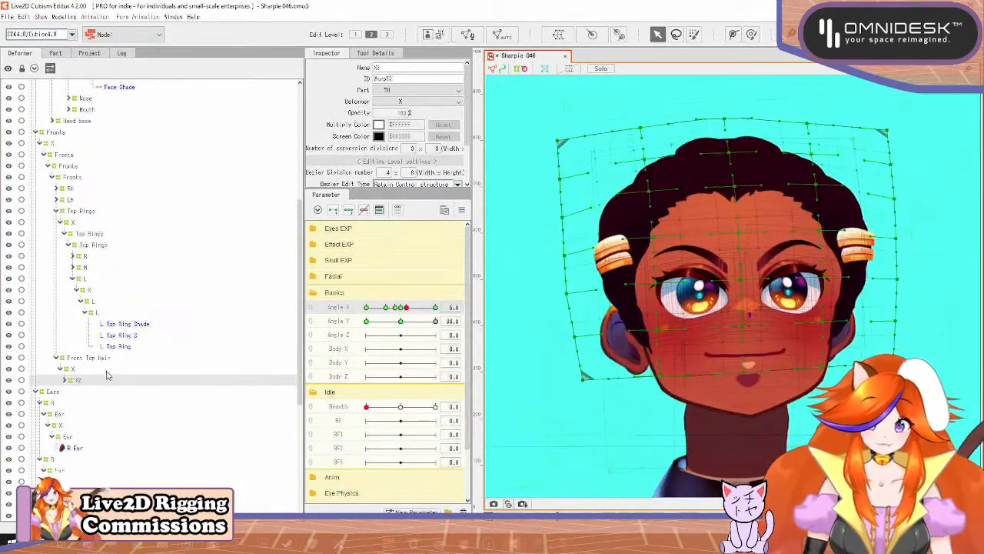
Step: Lower the X deformer's top edge points at Angle Y 30, for both Angle X -30 and Angle X 30
click(108, 370)
drag(399, 309, 354, 317)
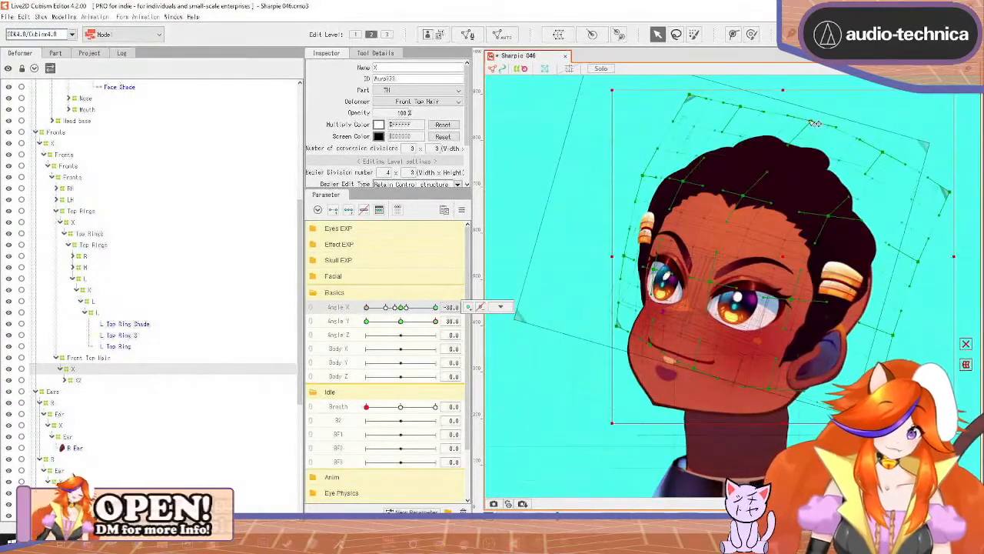
drag(835, 126, 808, 133)
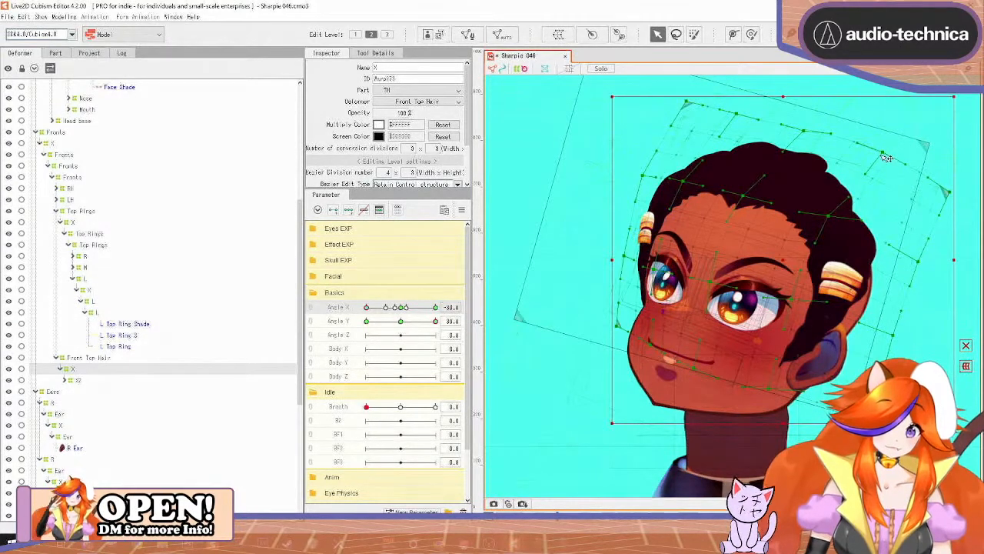
drag(367, 314, 435, 307)
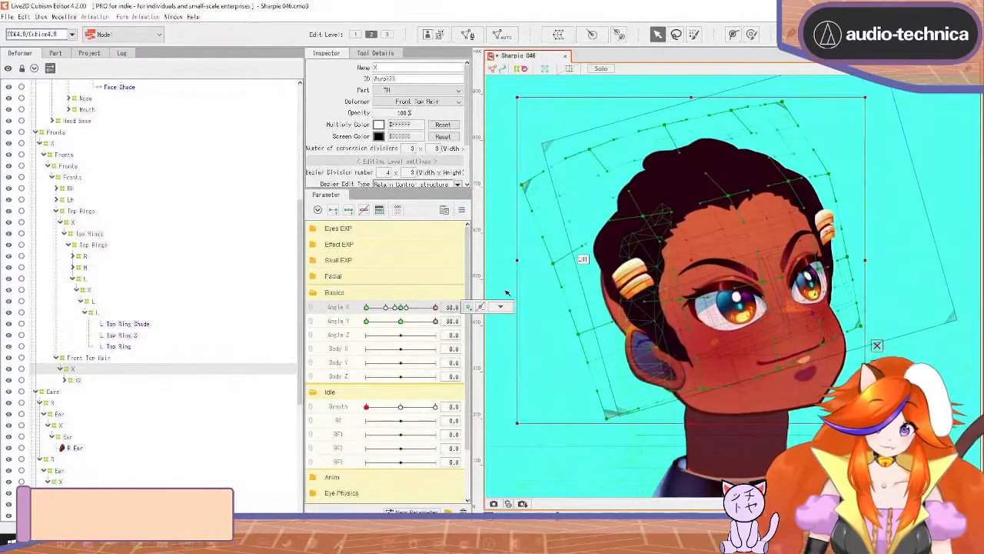
drag(788, 111, 788, 112)
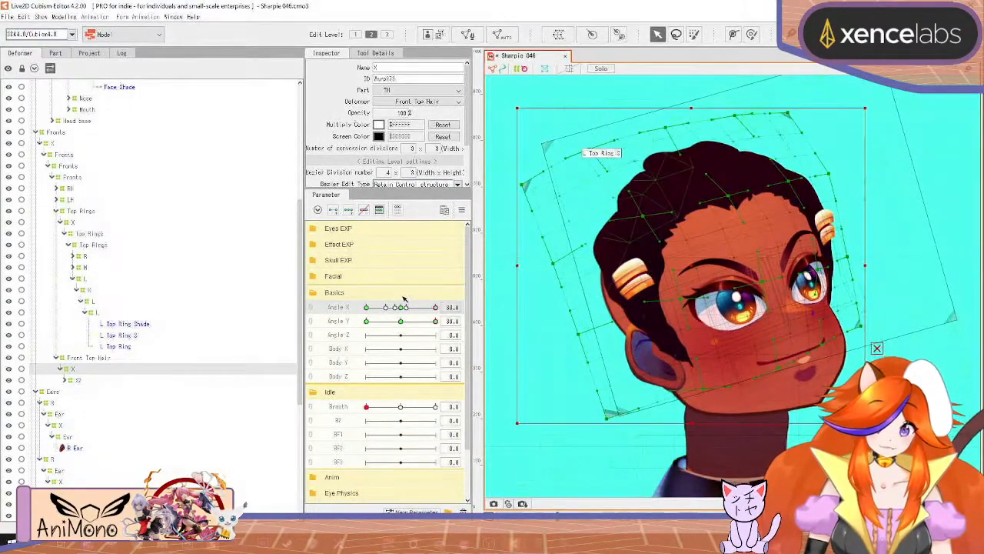
Step: Nudge the X deformer's hairline points toward the far side of the face at Angle Y 30, for both Angle X -30 and 30
drag(435, 307, 357, 323)
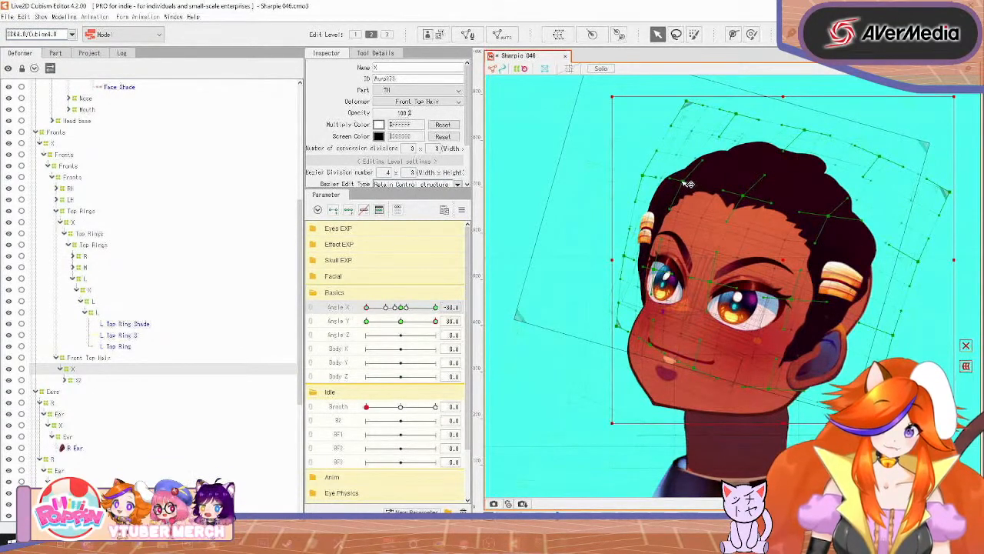
drag(367, 307, 367, 307)
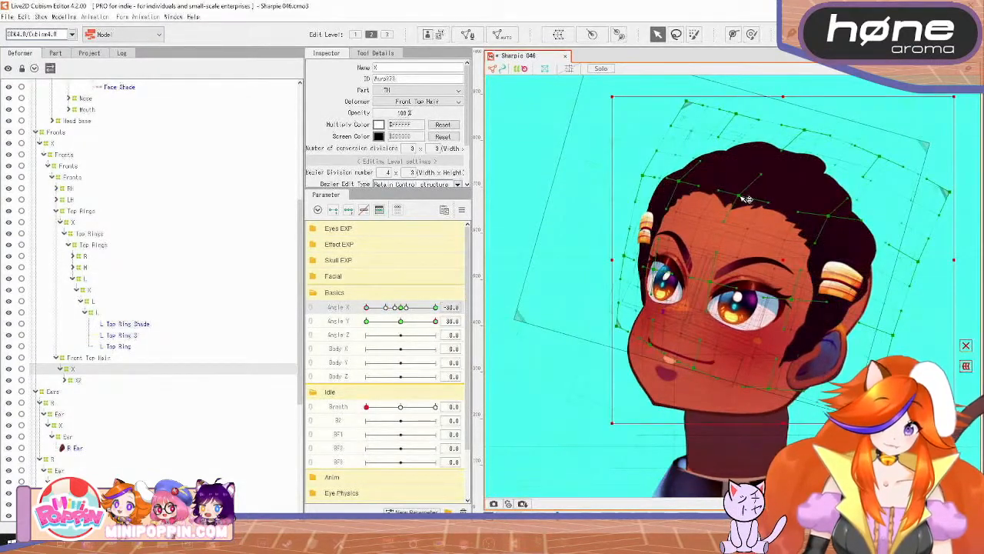
mouse_move(371, 307)
mouse_down()
mouse_move(398, 306)
mouse_move(359, 300)
mouse_up()
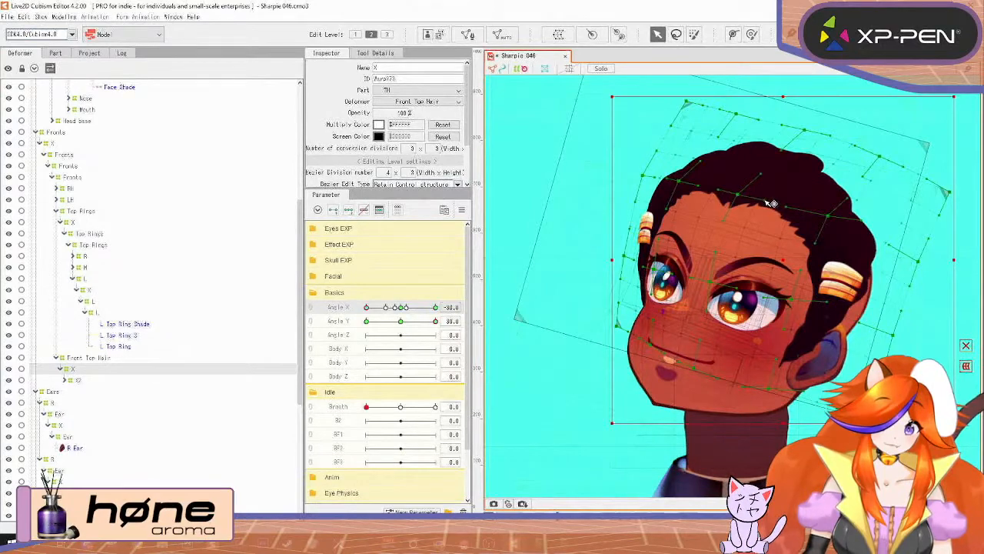
drag(366, 307, 401, 307)
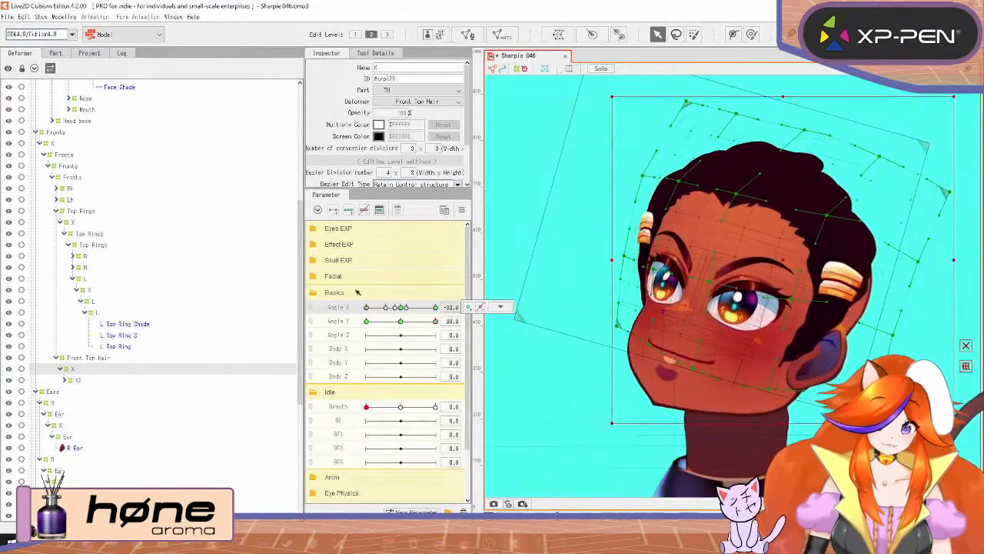
mouse_move(433, 322)
mouse_down()
mouse_move(404, 321)
mouse_move(431, 322)
mouse_up()
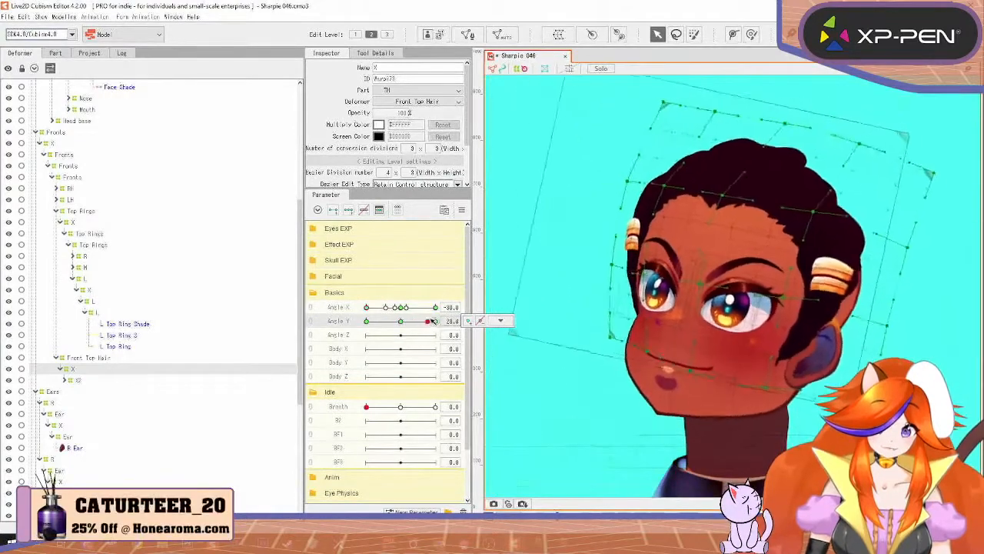
click(376, 308)
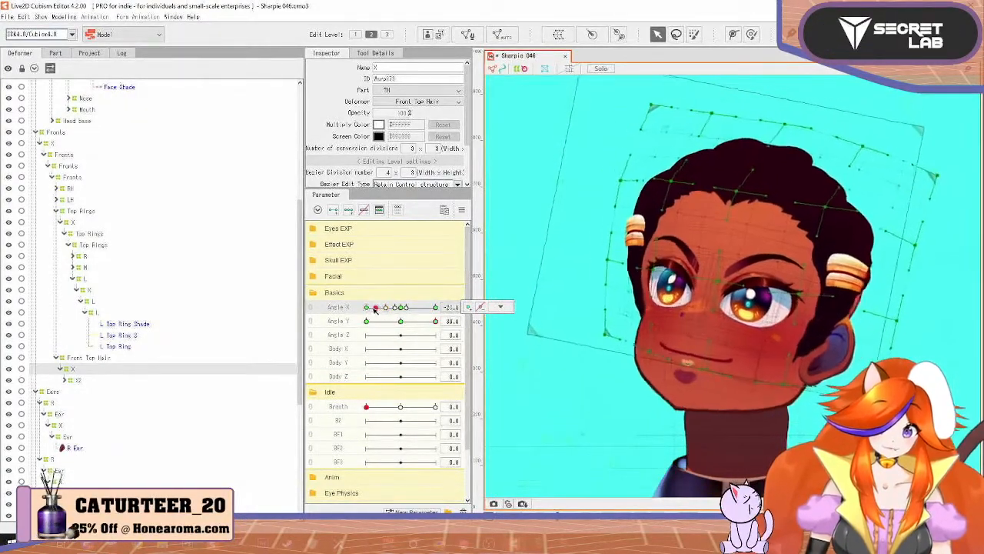
drag(376, 307, 439, 308)
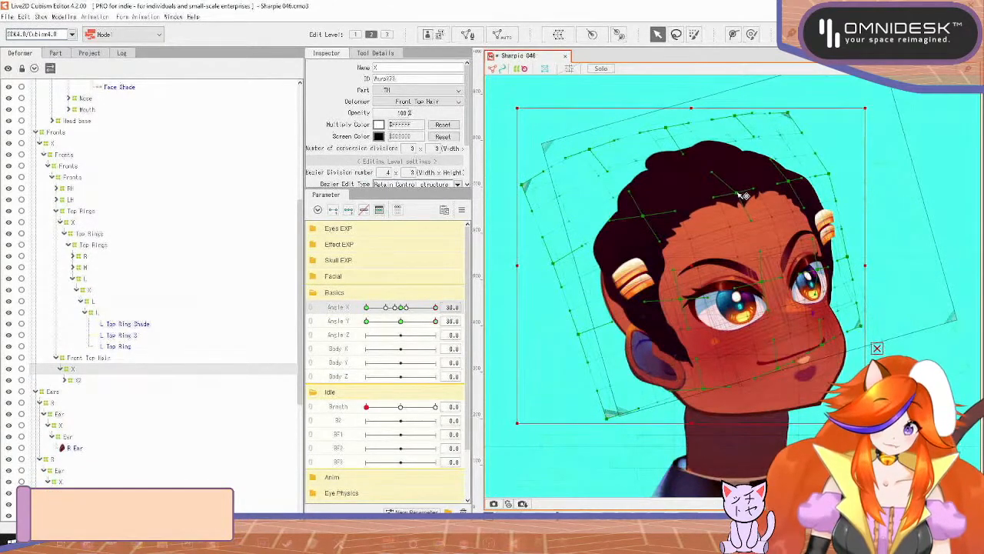
Step: Save the model as a new file named Sharpie 047
click(63, 17)
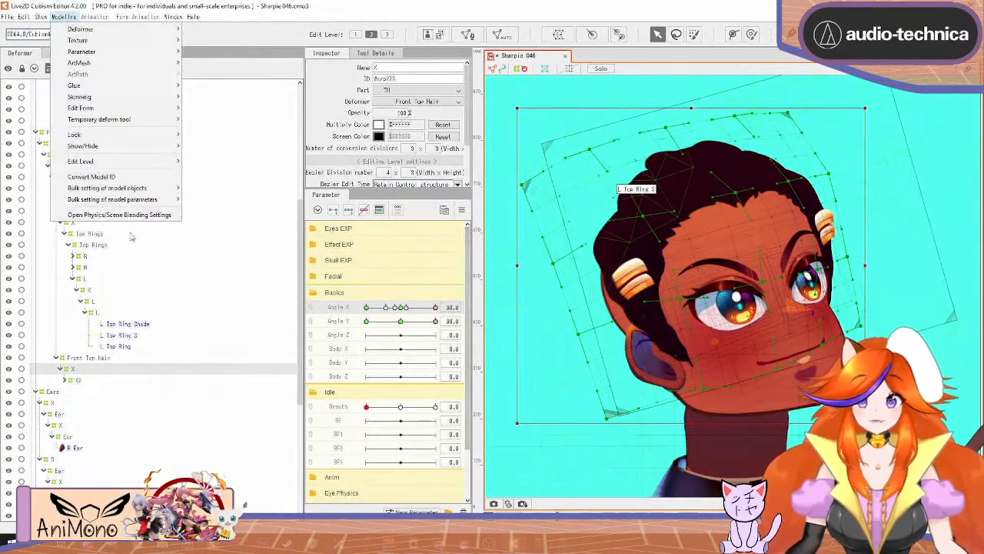
click(138, 217)
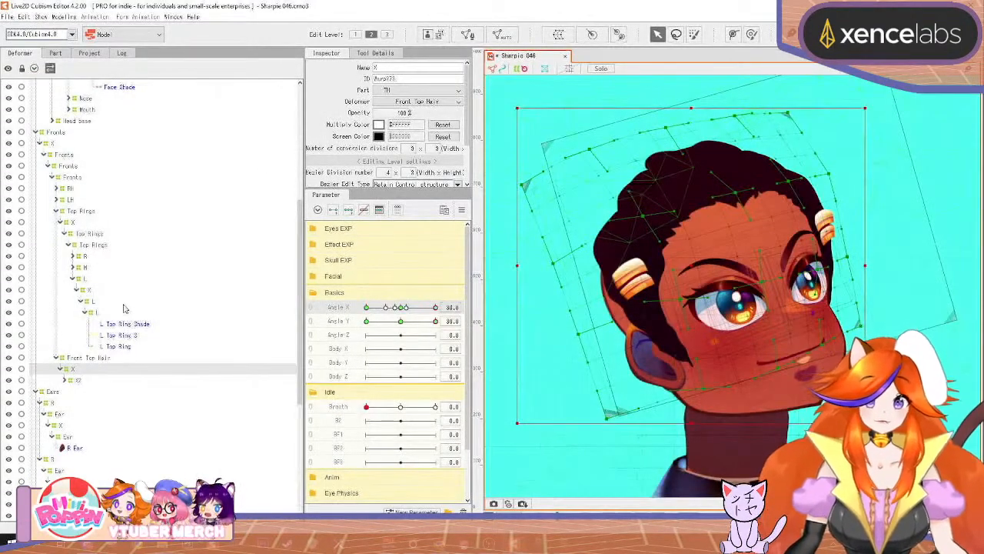
key(ctrl+shift+s)
key(Return)
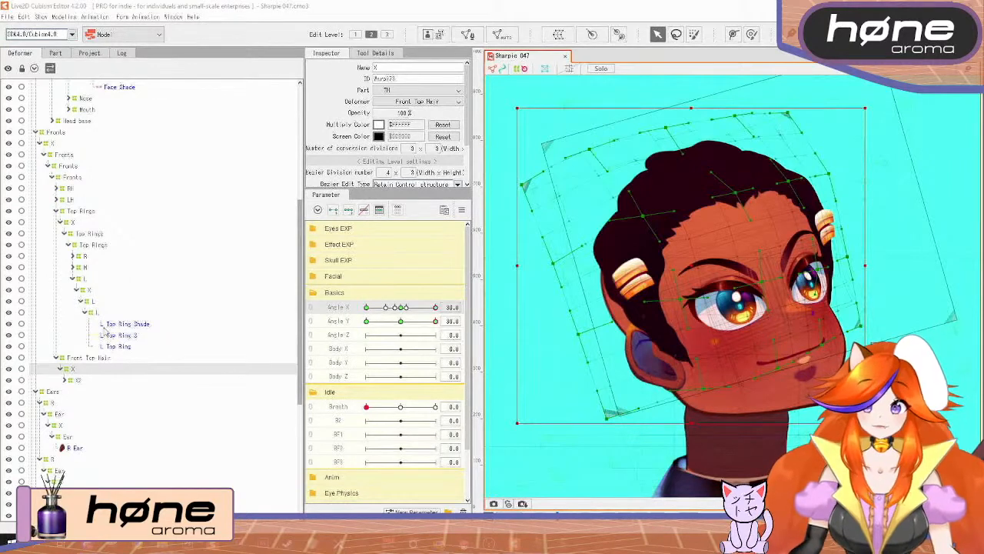
Step: Select the X deformer under Top Rings, return Angle X and Angle Y to 0, and add three Angle Y keys to it
click(94, 222)
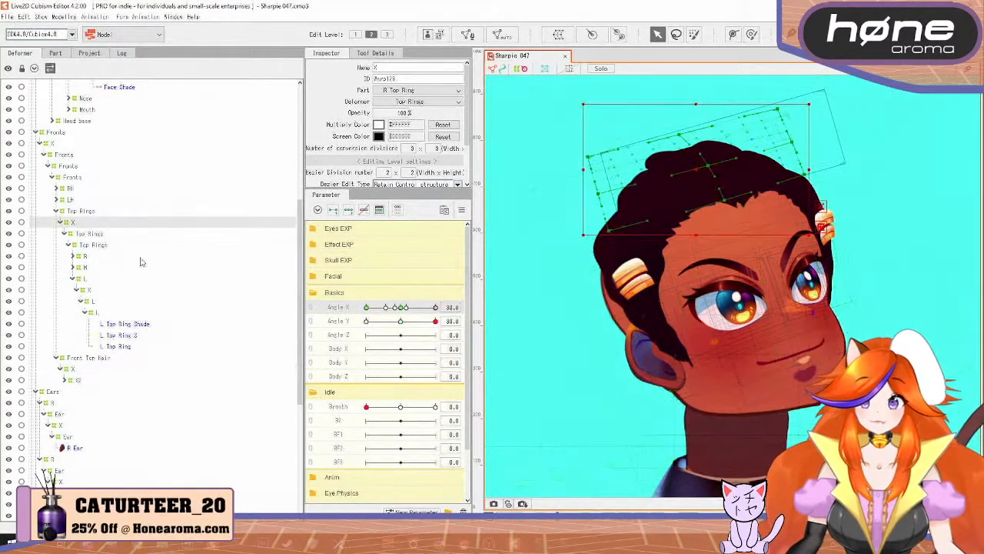
click(401, 308)
click(400, 322)
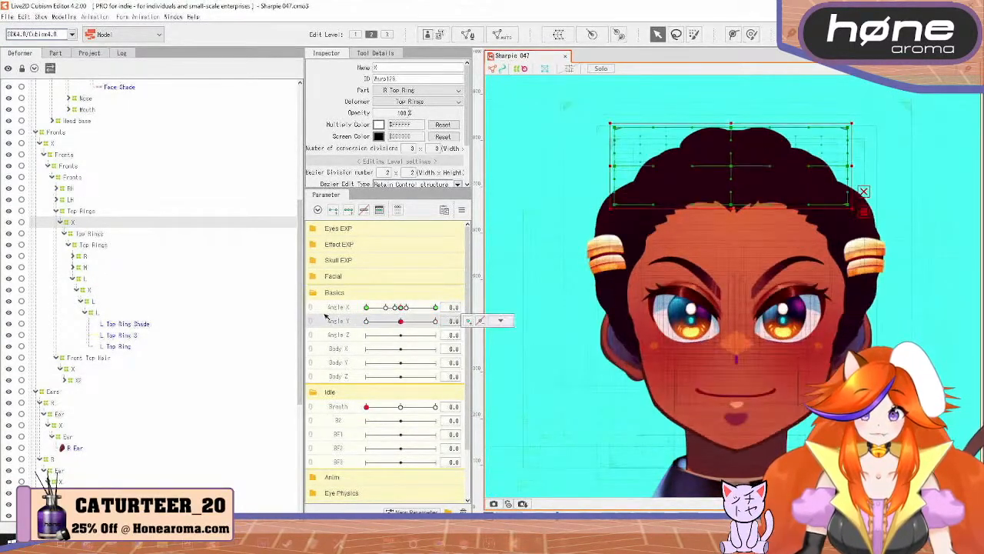
click(398, 323)
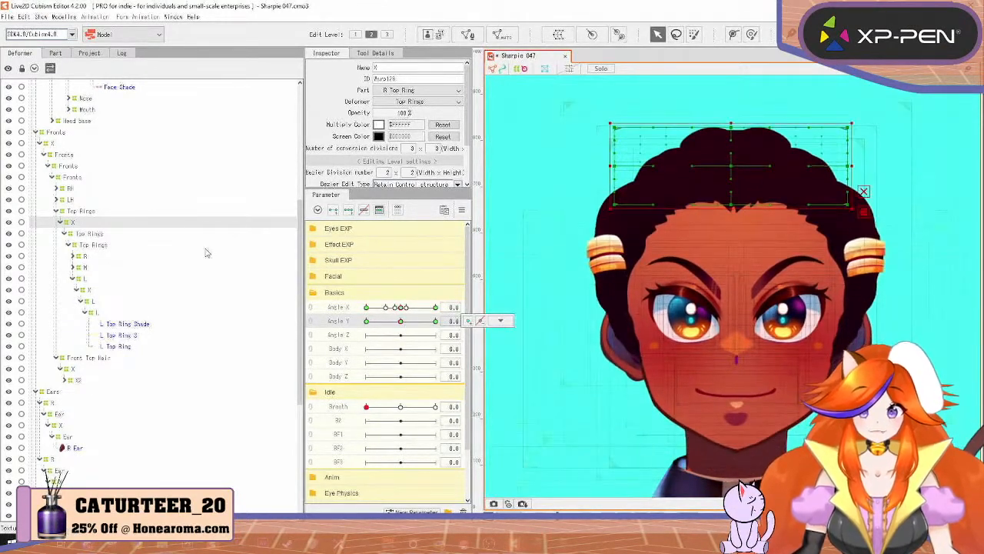
Step: Set the opacity of the Top Rings deformer to 100%
click(153, 212)
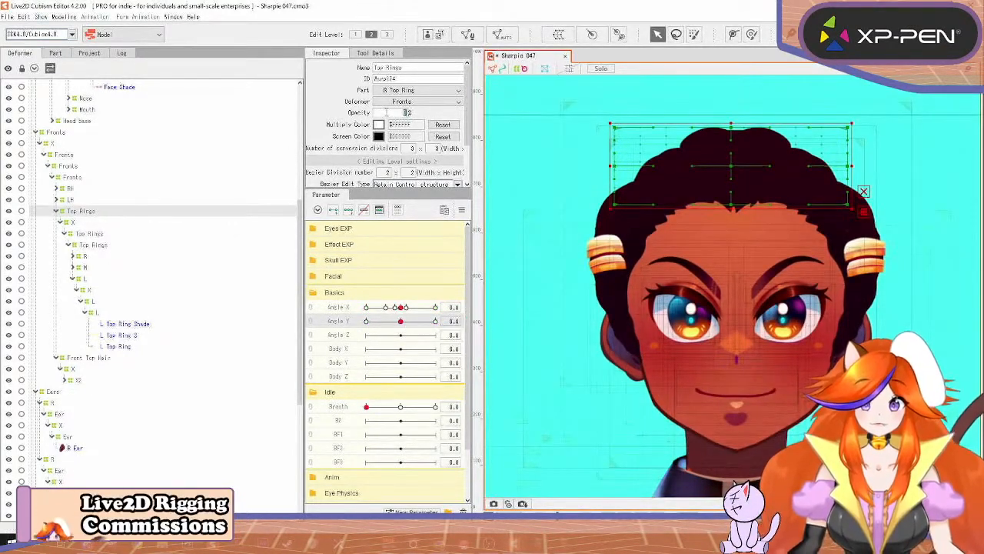
text(00)
key(Return)
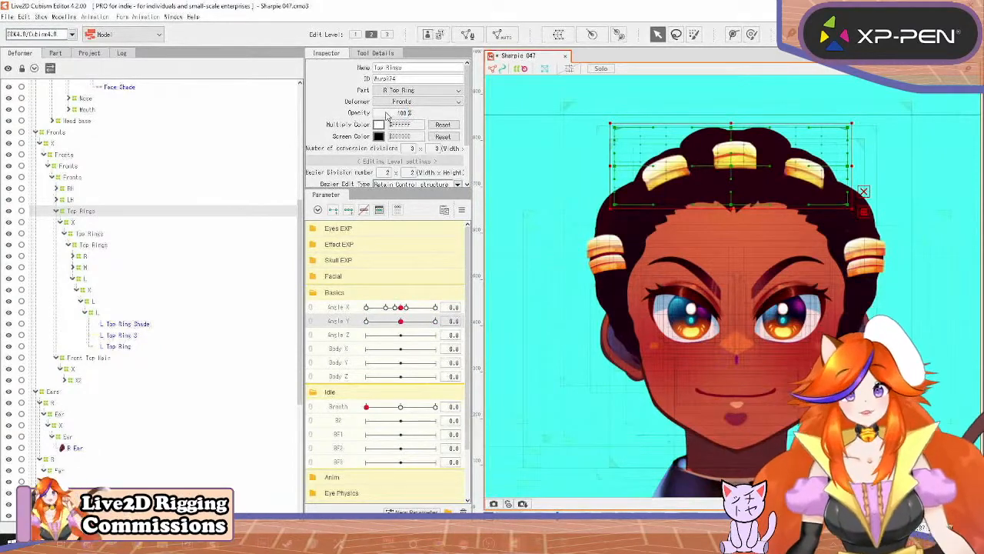
Step: Narrow the X deformer under Top Rings slightly from both sides at Angle X 0 and Angle Y -30
click(145, 224)
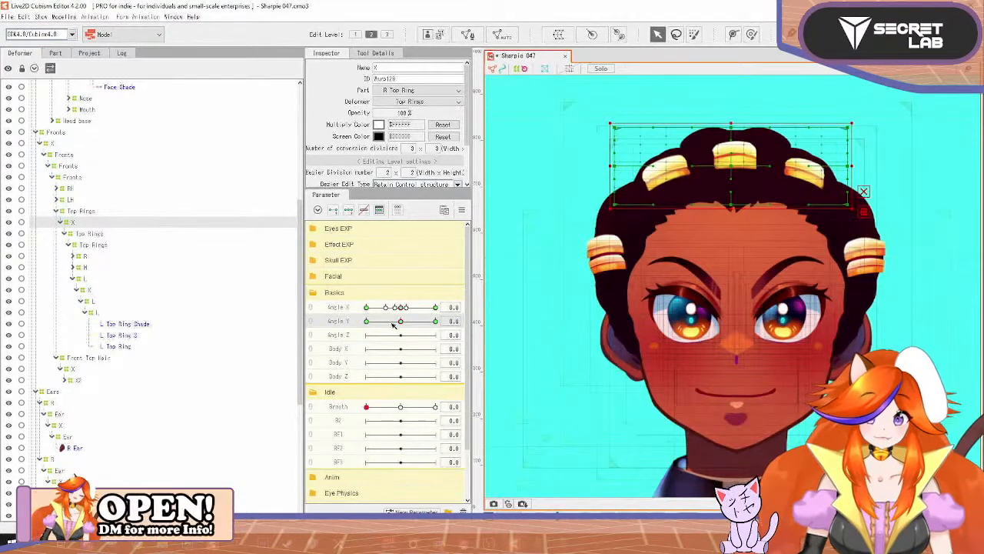
click(366, 321)
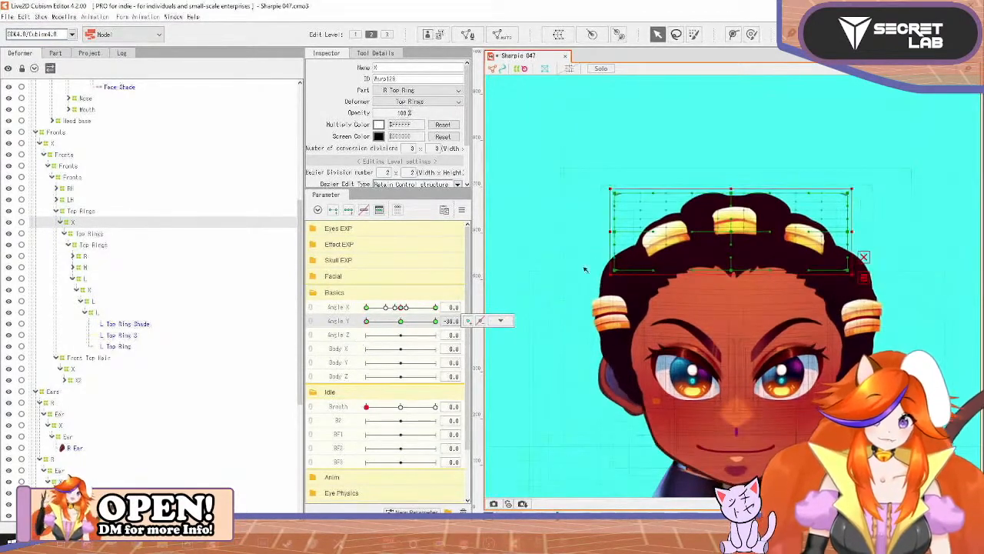
drag(735, 233, 735, 227)
mouse_move(368, 322)
mouse_down()
mouse_move(404, 320)
mouse_move(352, 343)
mouse_move(399, 316)
mouse_move(366, 322)
mouse_up()
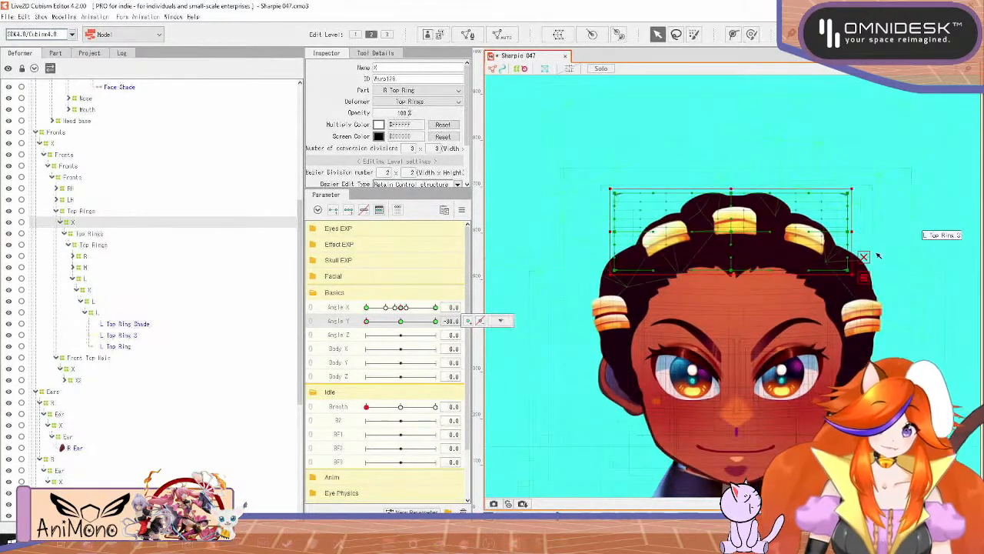
drag(853, 230, 849, 231)
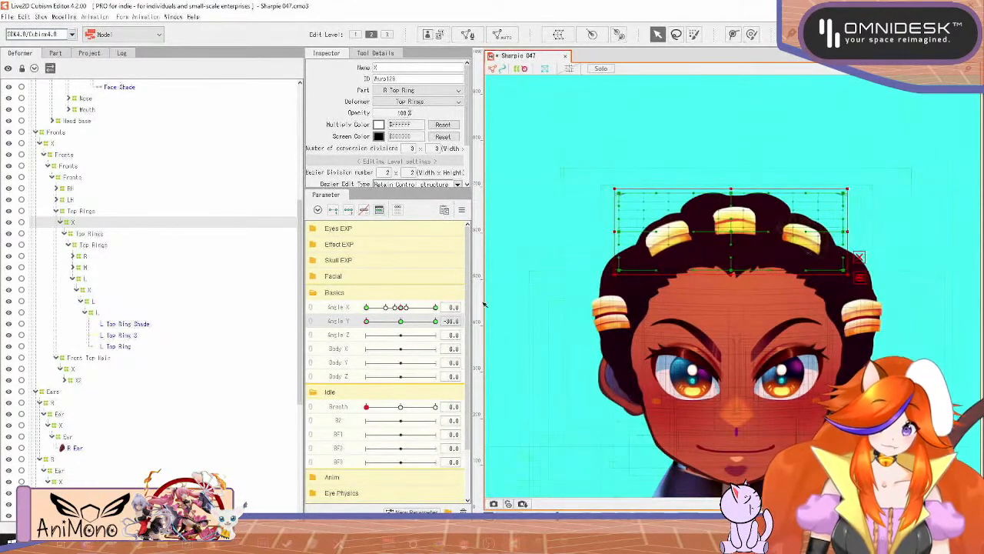
mouse_move(366, 322)
mouse_down()
mouse_move(393, 324)
mouse_move(366, 322)
mouse_up()
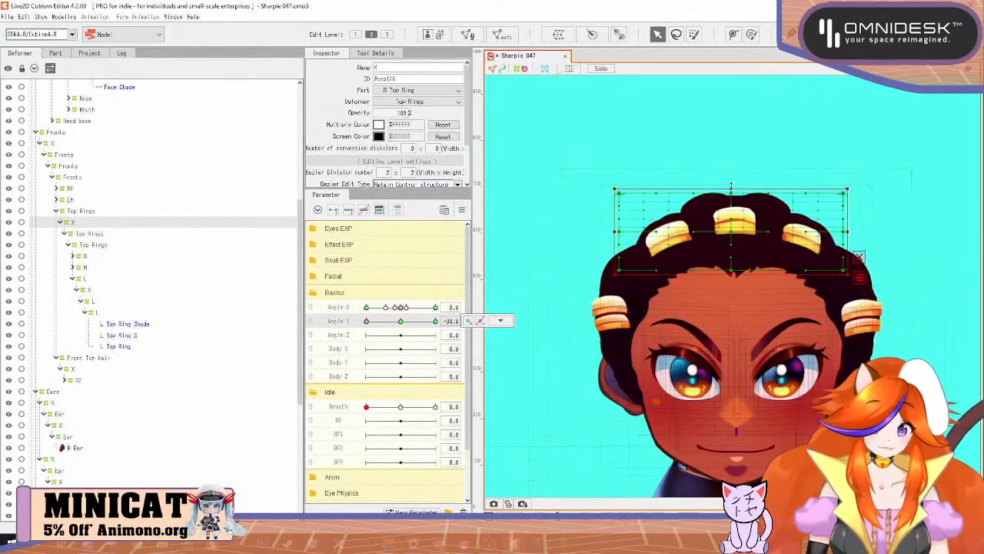
Step: Stretch the Top Rings X deformer slightly upward and shift it down at Angle Y -30, and set Angle Y to 30
drag(731, 186, 733, 181)
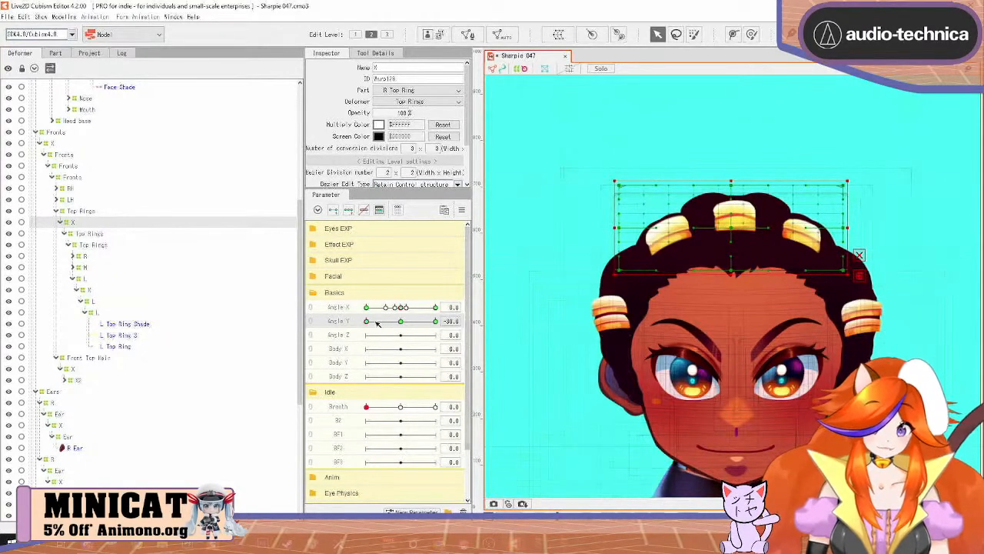
mouse_move(376, 323)
mouse_down()
mouse_move(383, 333)
mouse_move(363, 332)
mouse_up()
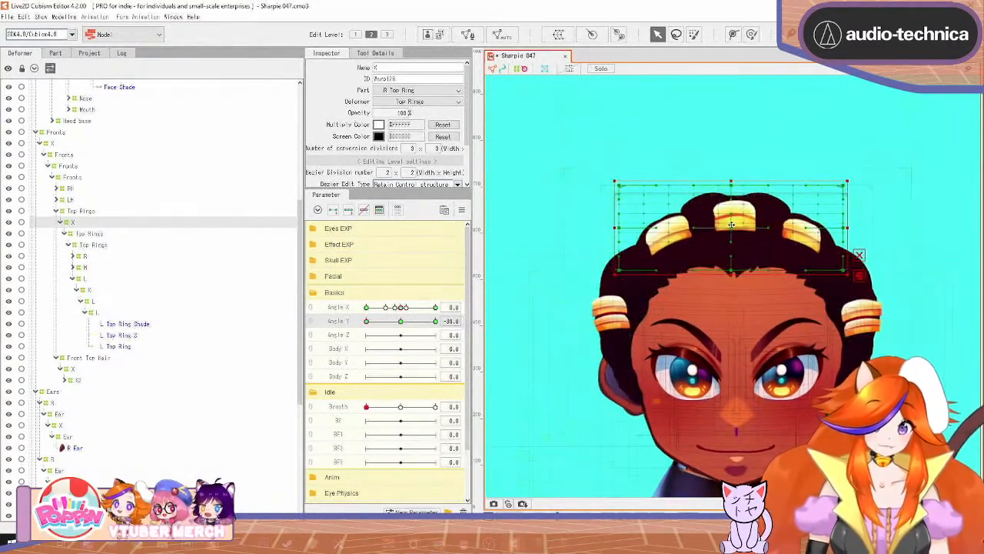
drag(732, 225, 731, 229)
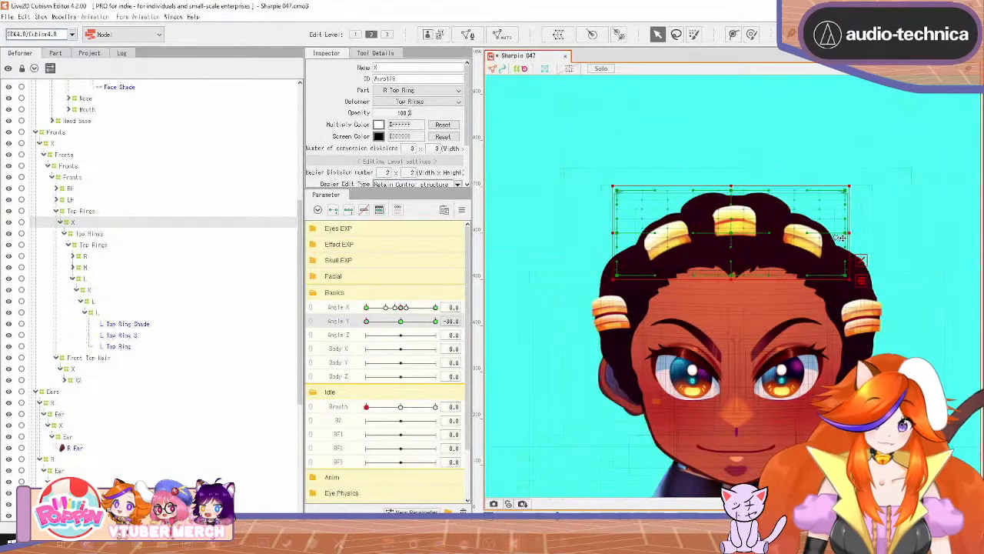
drag(367, 321, 435, 321)
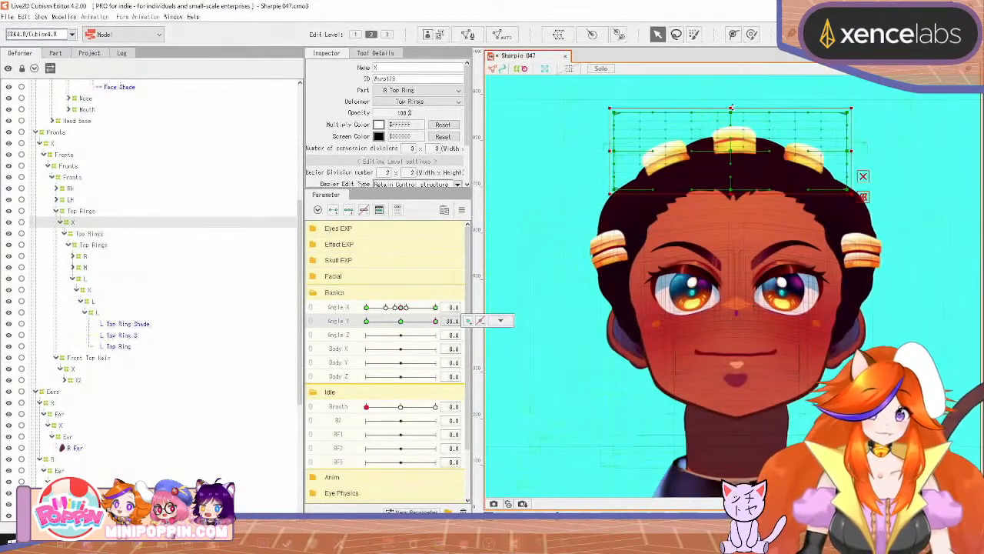
drag(732, 108, 743, 148)
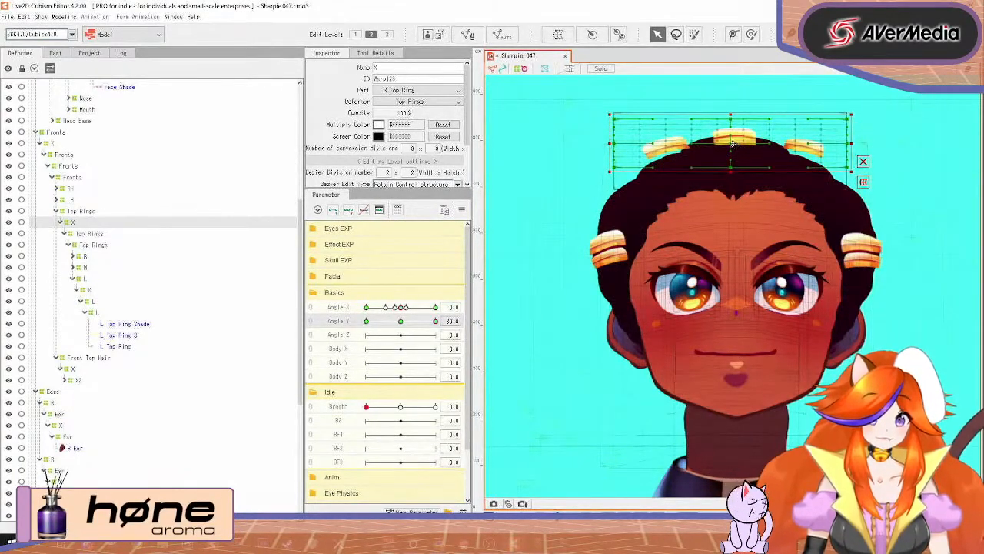
mouse_move(436, 321)
mouse_down()
mouse_move(406, 322)
mouse_move(439, 321)
mouse_up()
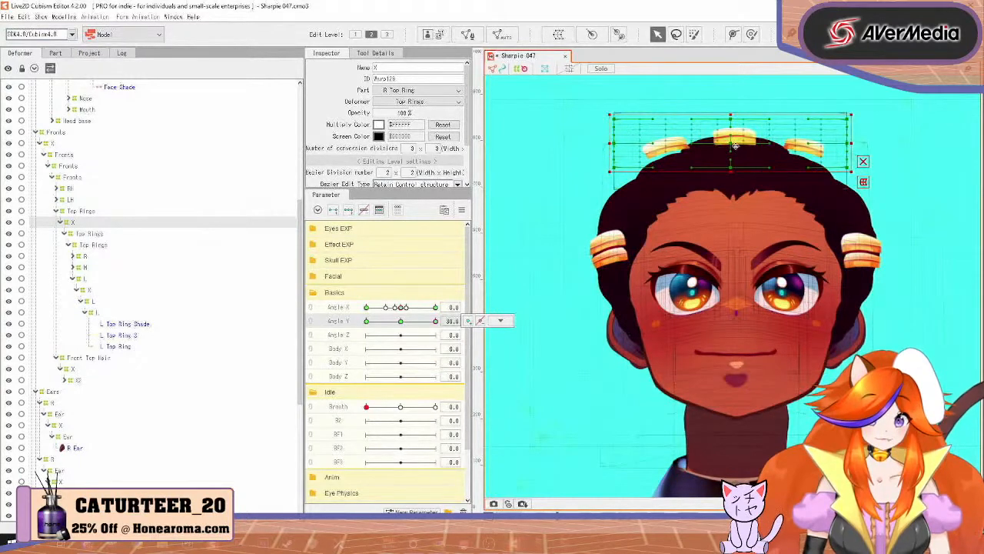
drag(735, 146, 735, 155)
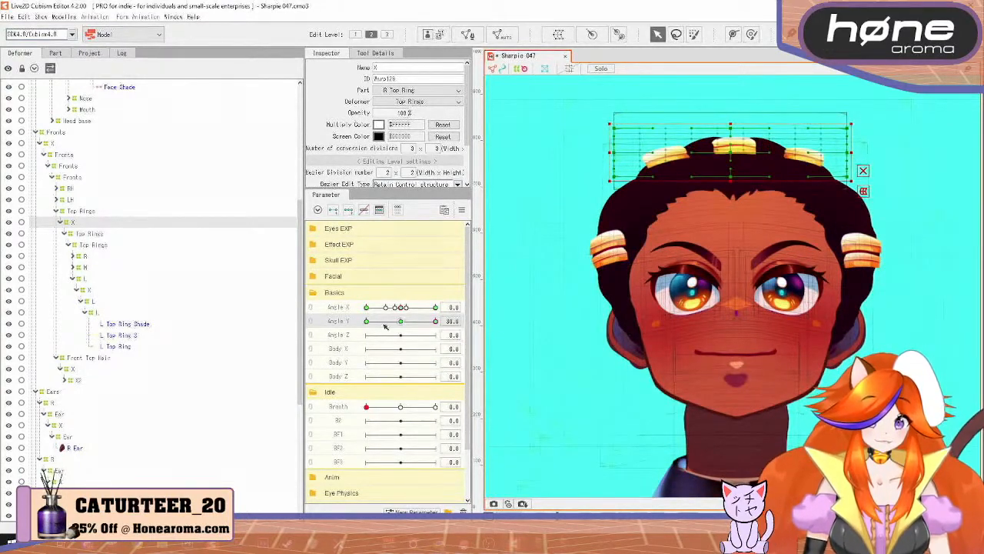
mouse_move(435, 321)
mouse_down()
mouse_move(395, 321)
mouse_move(437, 320)
mouse_up()
key(ctrl+z)
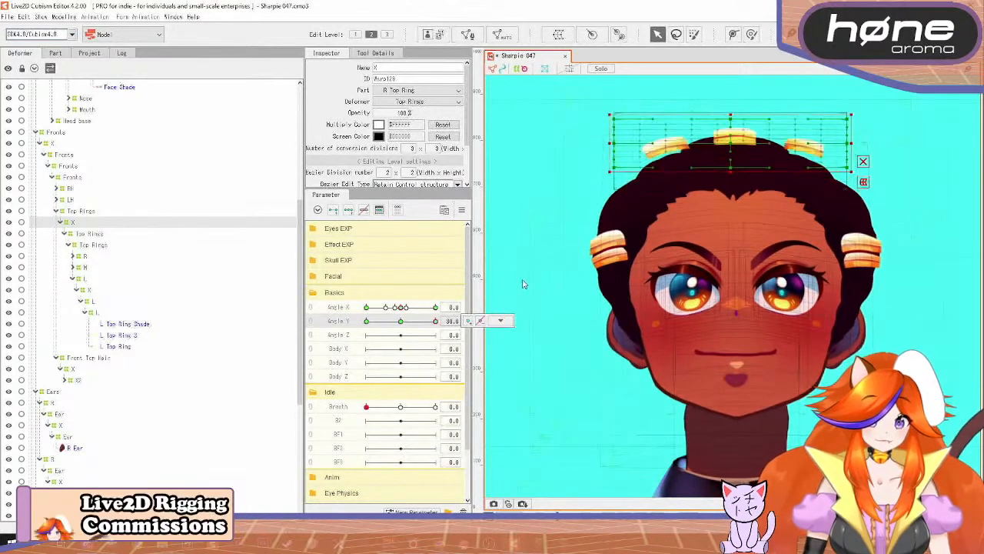
key(ctrl+z)
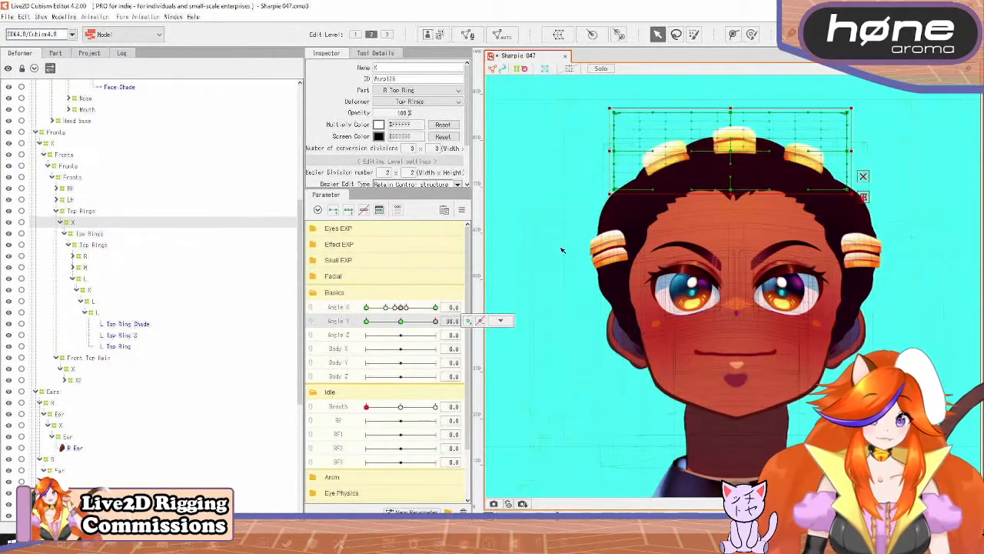
Step: Flatten the Top Rings X deformer from above at Angle Y 30, adjust its width and raise its upper middle slightly
drag(733, 105, 733, 123)
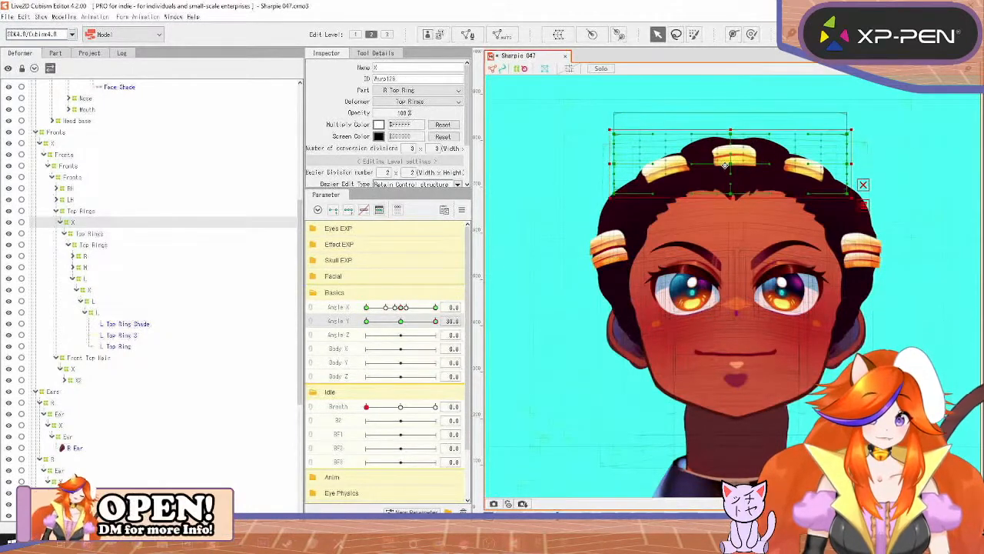
mouse_move(435, 322)
mouse_down()
mouse_move(403, 343)
mouse_move(441, 327)
mouse_up()
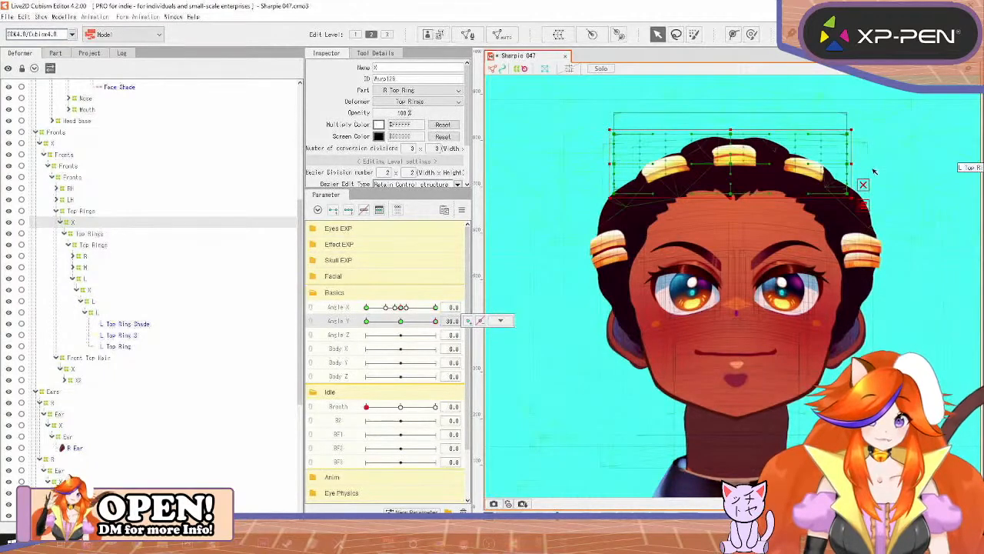
drag(855, 162, 849, 163)
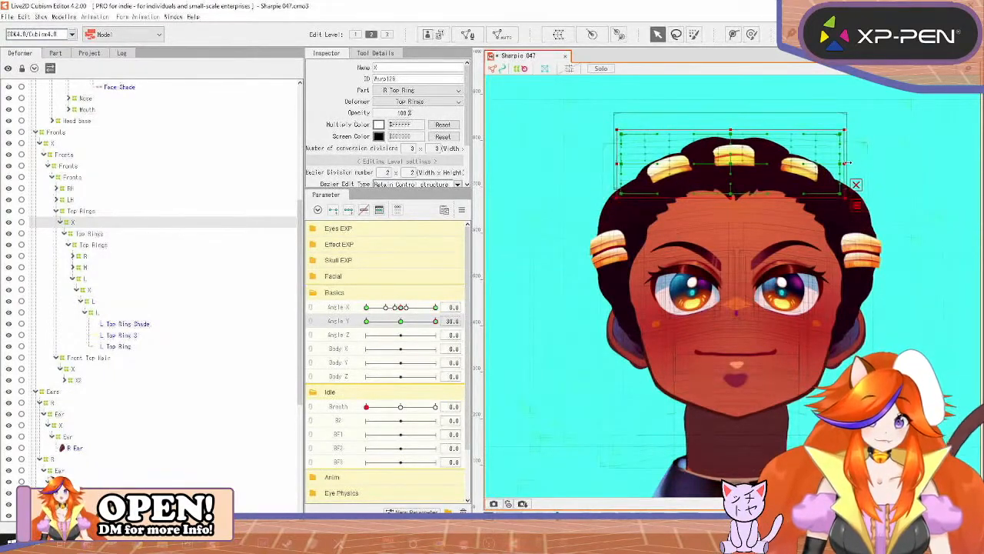
mouse_move(436, 322)
mouse_down()
mouse_move(386, 346)
mouse_move(444, 317)
mouse_up()
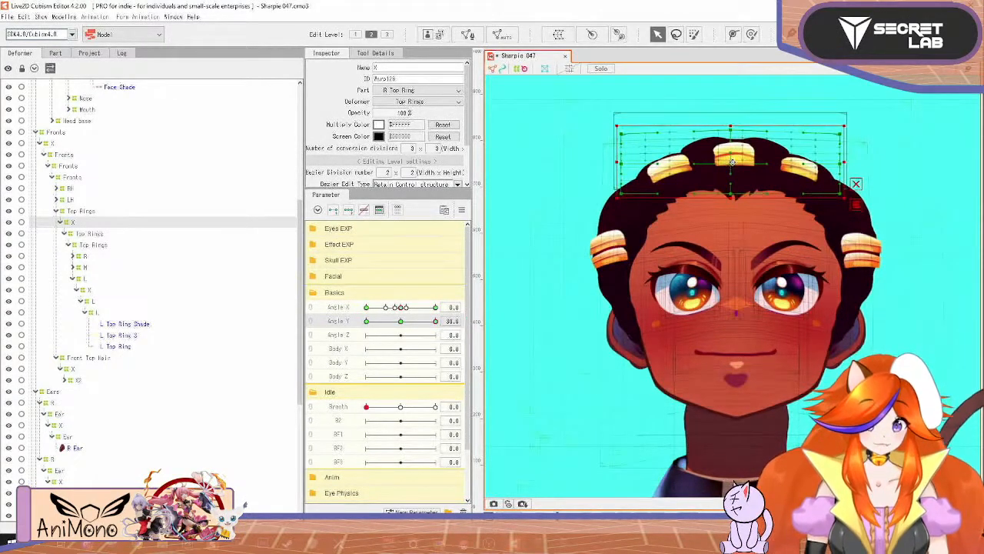
drag(732, 163, 576, 197)
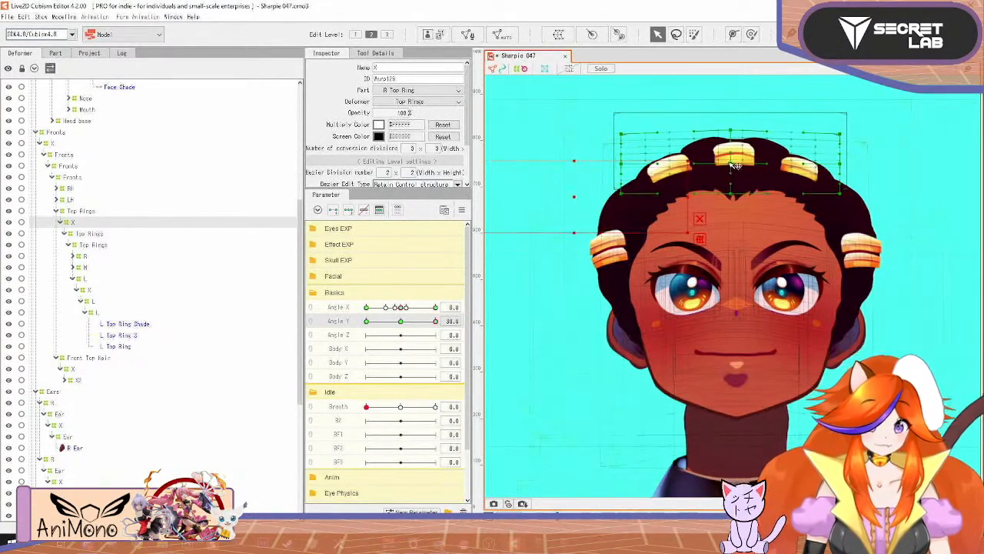
mouse_move(436, 320)
mouse_down()
mouse_move(399, 335)
mouse_move(436, 321)
mouse_up()
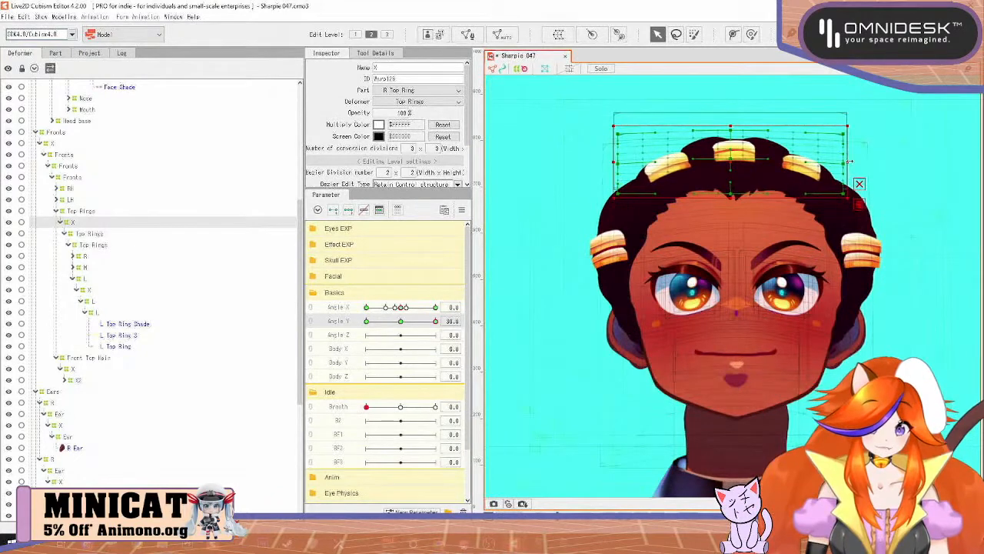
Step: Narrow the Top Rings X deformer slightly from its right side at Angle X -30 and Angle Y -30
drag(435, 322, 335, 321)
click(401, 321)
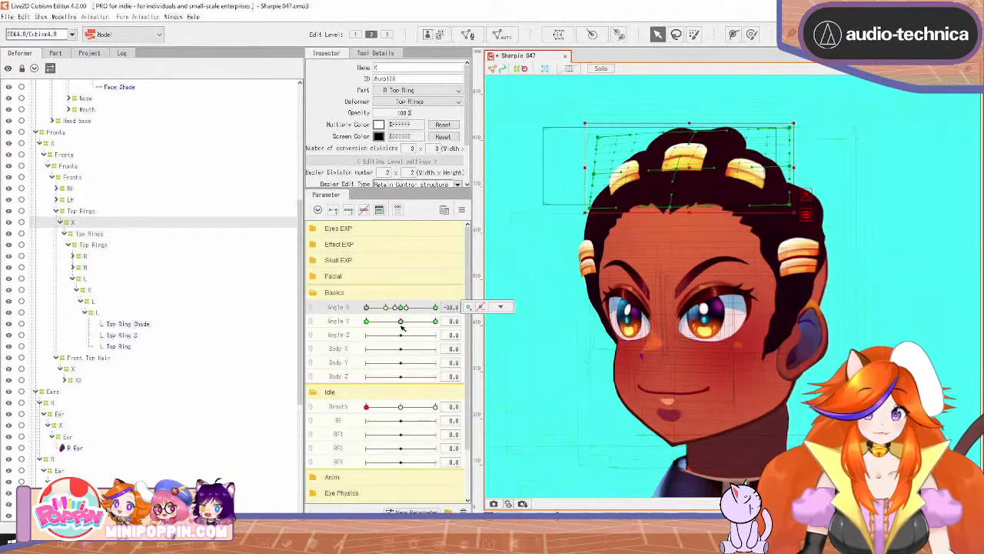
drag(401, 323, 355, 373)
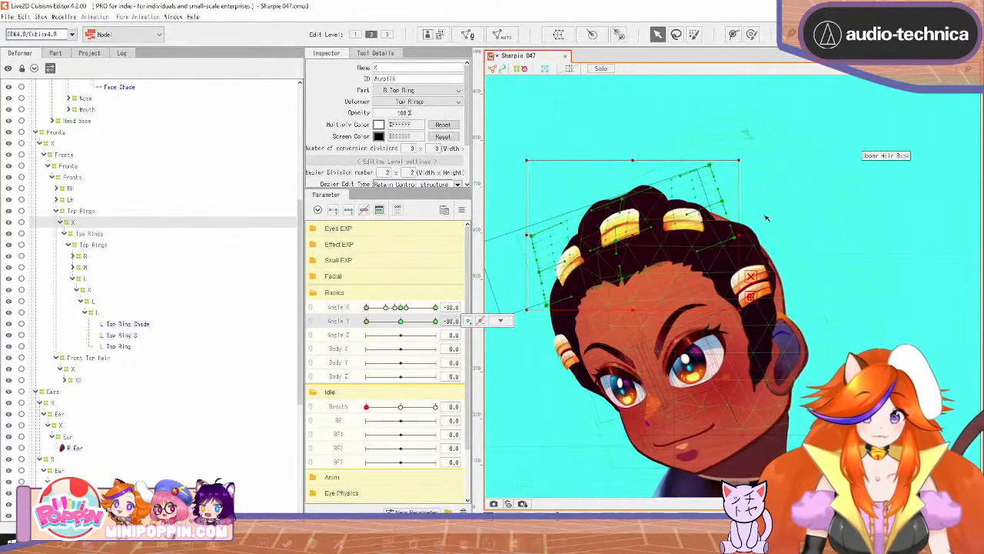
drag(739, 237, 732, 239)
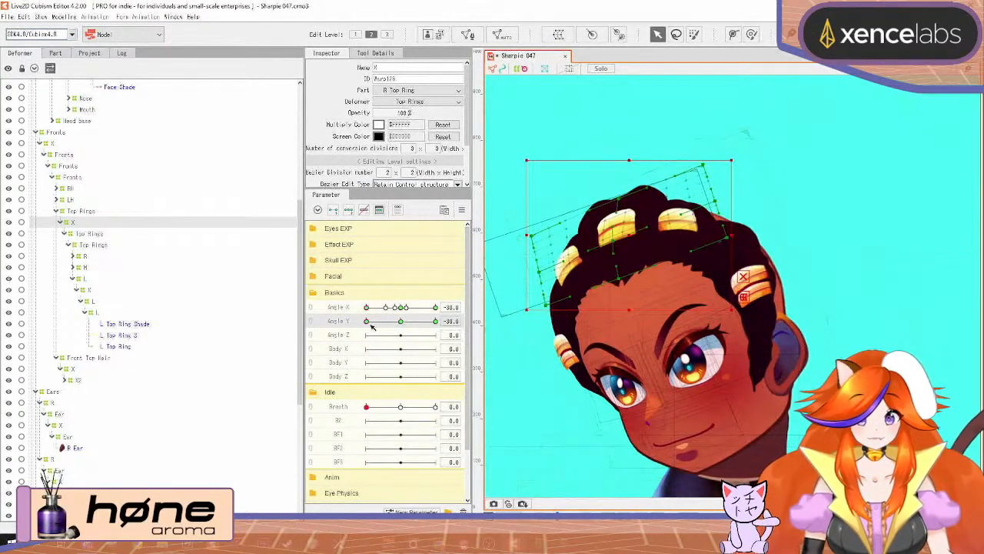
Step: Lower the upper edge of the Top Rings X deformer, adjust its left side and shift it slightly down-left at Angle X -30, Angle Y 30
drag(368, 322, 440, 311)
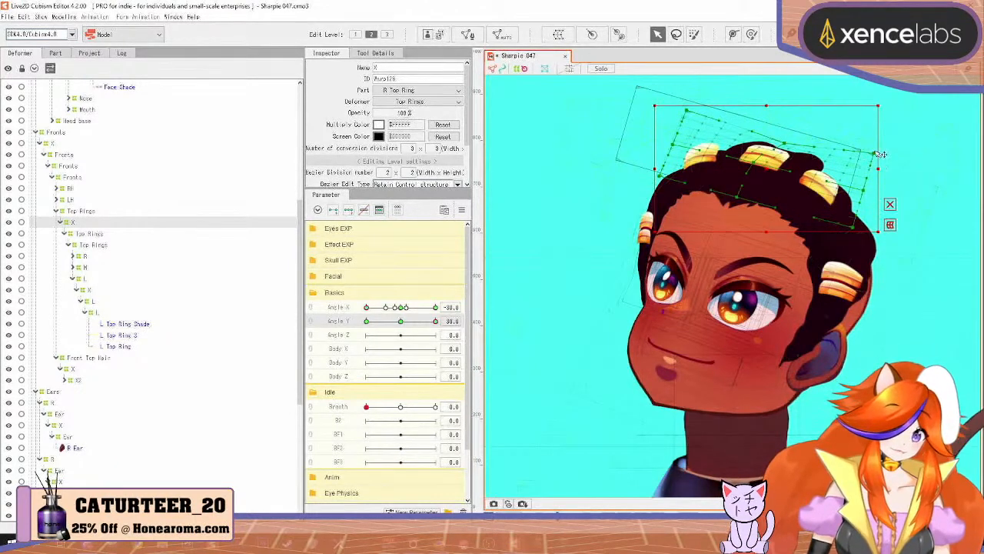
drag(881, 154, 878, 170)
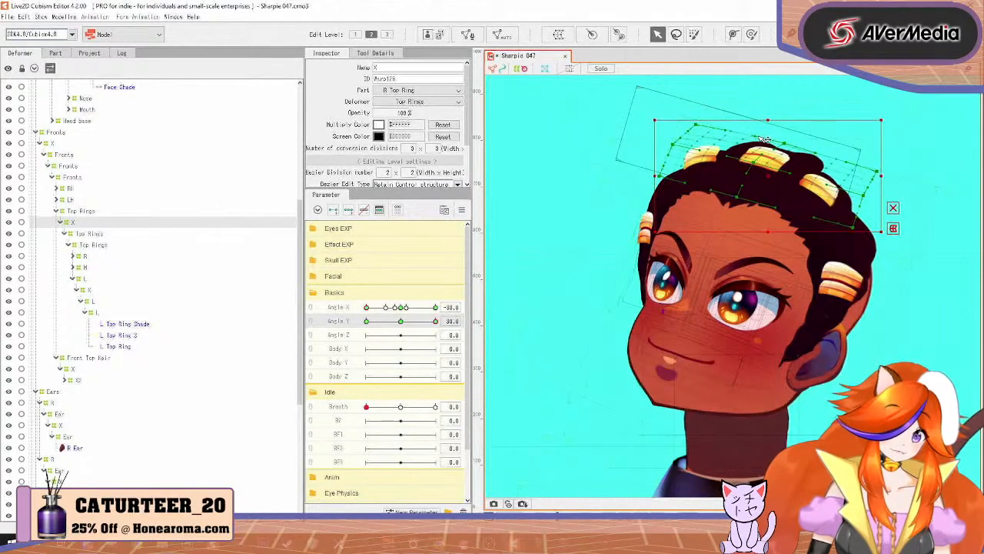
drag(701, 128, 699, 141)
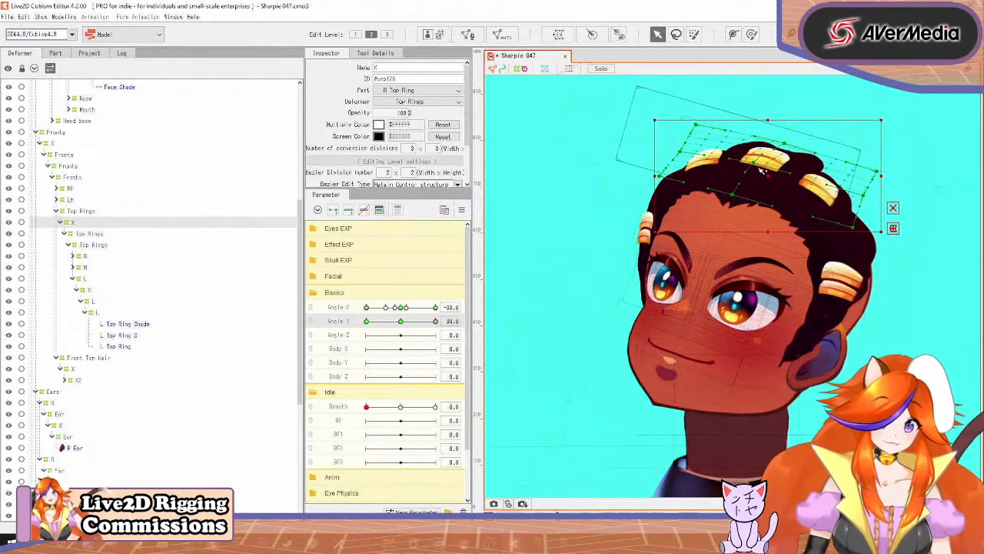
drag(435, 321, 411, 335)
drag(436, 323, 436, 321)
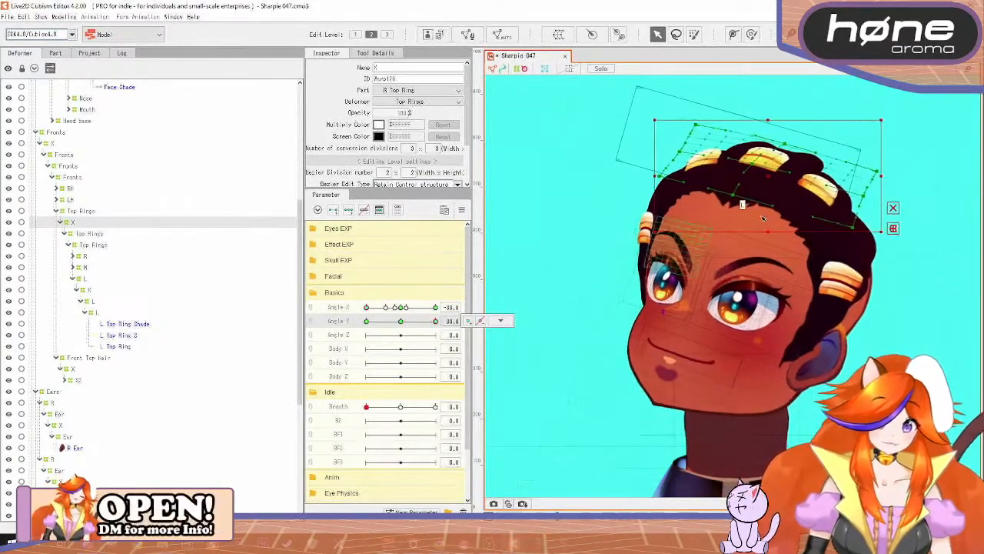
click(769, 182)
drag(769, 182, 768, 183)
drag(436, 321, 453, 348)
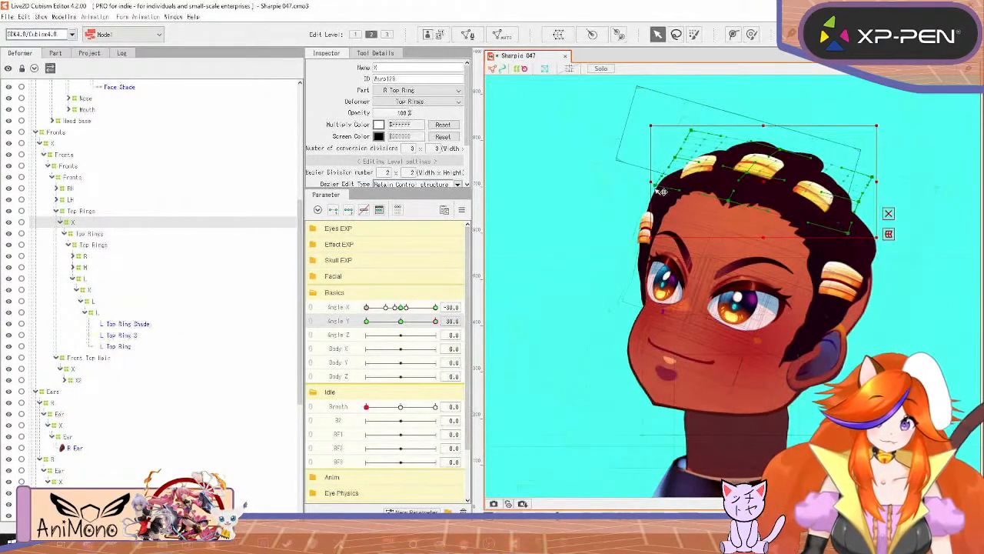
Step: Reparent the Top Rings' X warp deformer to Ears and, with Angle Y at 30, reflect its Angle X motion horizontally
drag(435, 322, 454, 320)
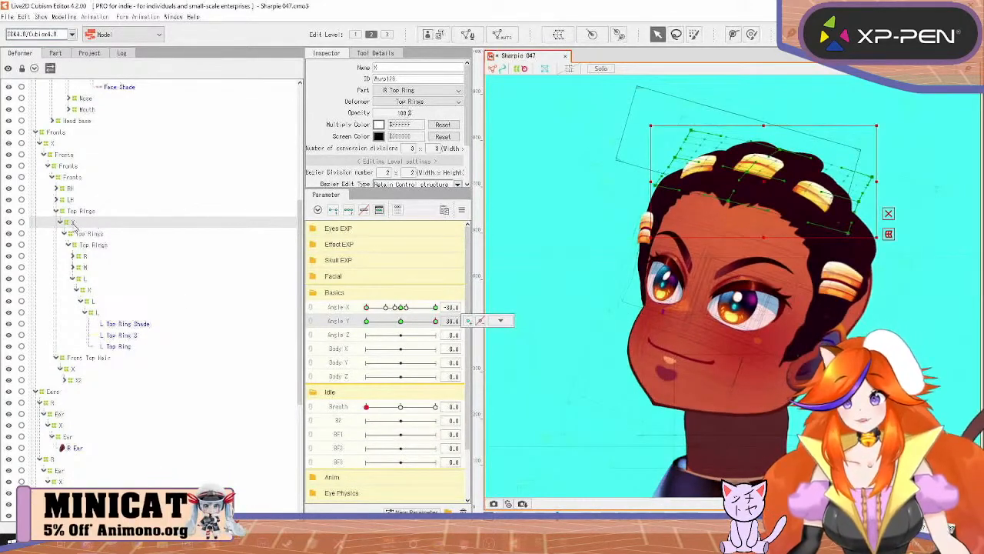
drag(73, 223, 61, 397)
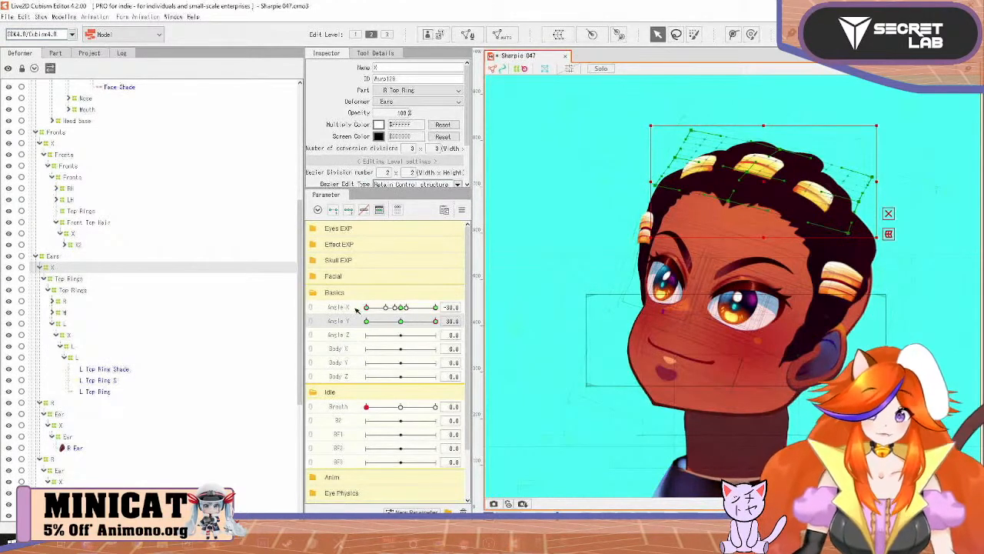
click(461, 210)
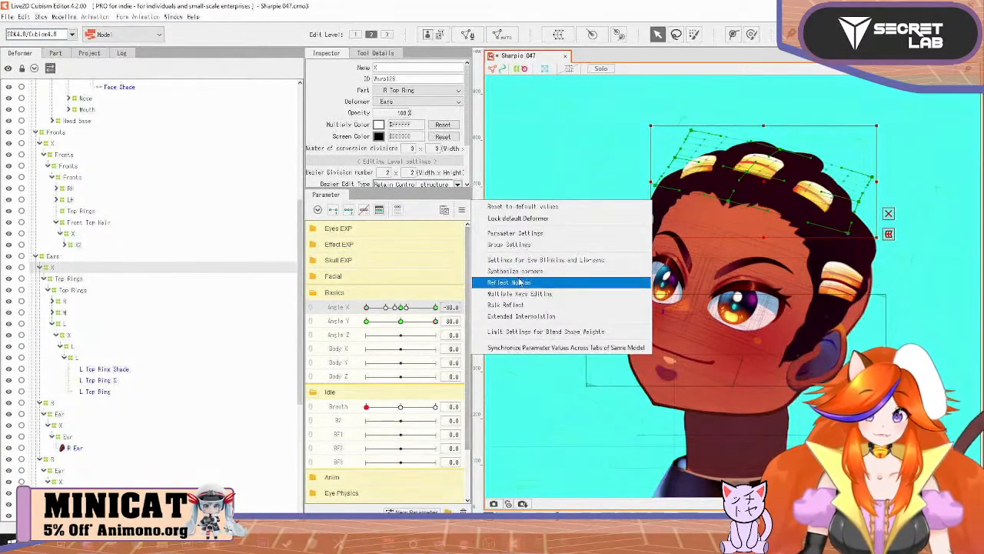
click(521, 283)
click(471, 373)
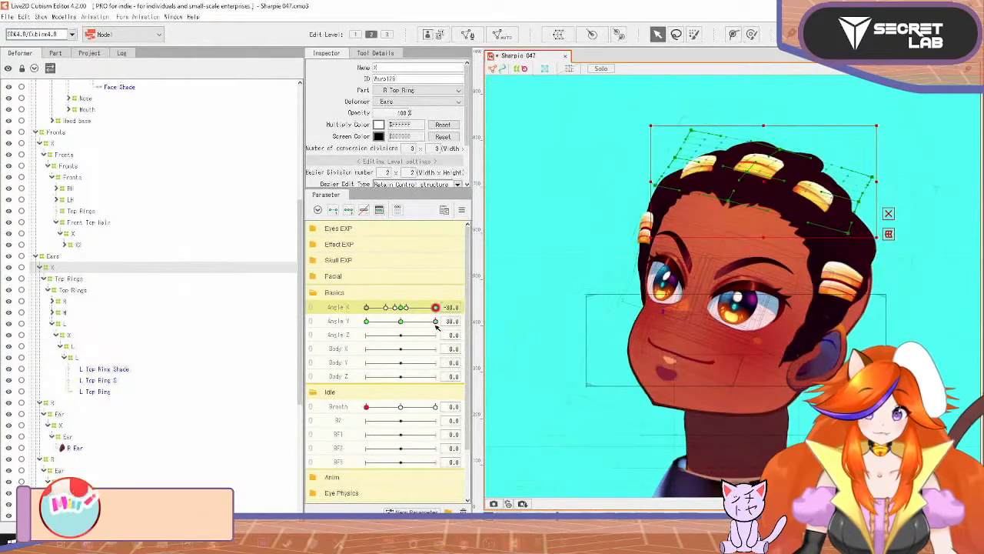
Step: Set Angle Y to -30 and reflect the X warp deformer's Angle X motion horizontally for that pose
drag(436, 322, 301, 356)
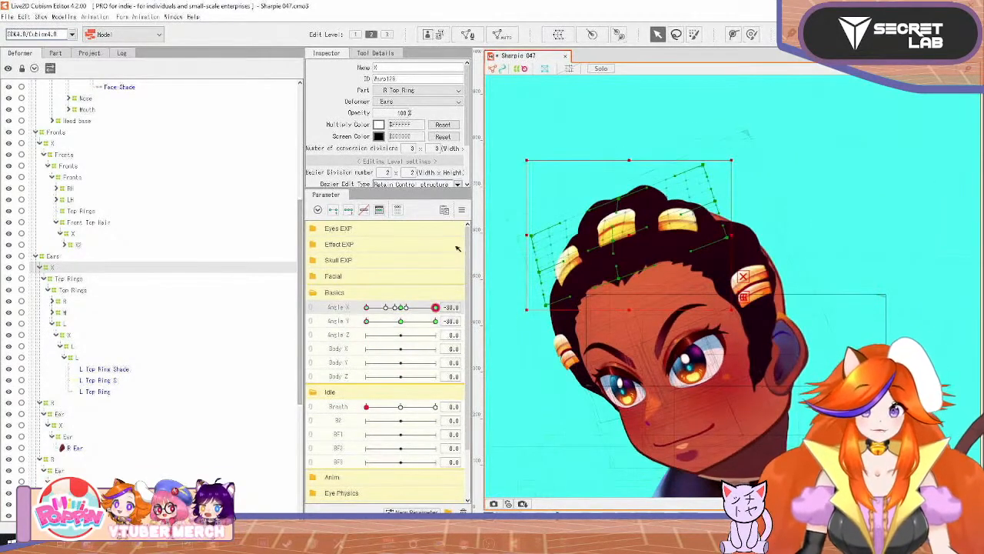
click(461, 209)
click(520, 282)
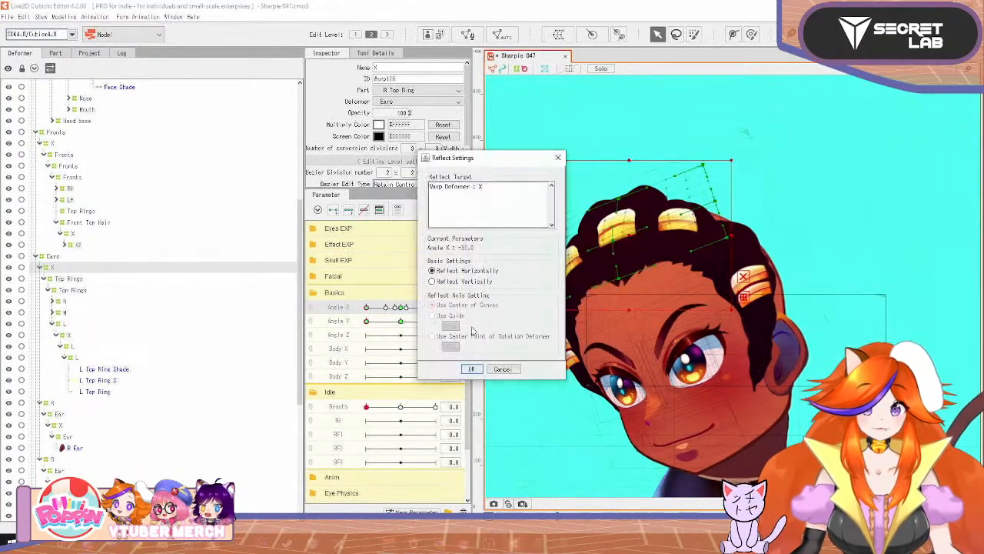
click(472, 369)
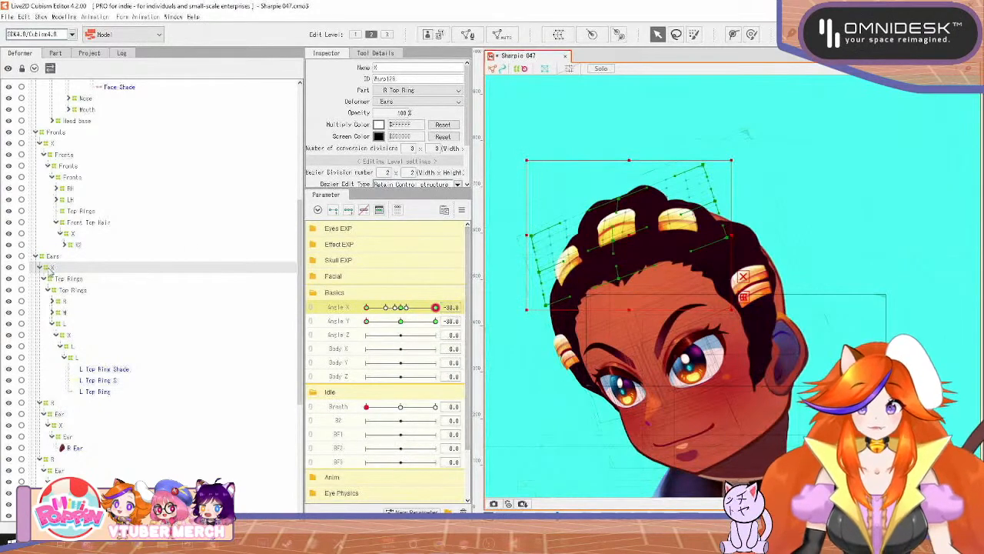
Step: Move the X warp deformer back under the Top Rings deformer and open the physics and scene blending preview
drag(48, 268, 85, 217)
click(64, 16)
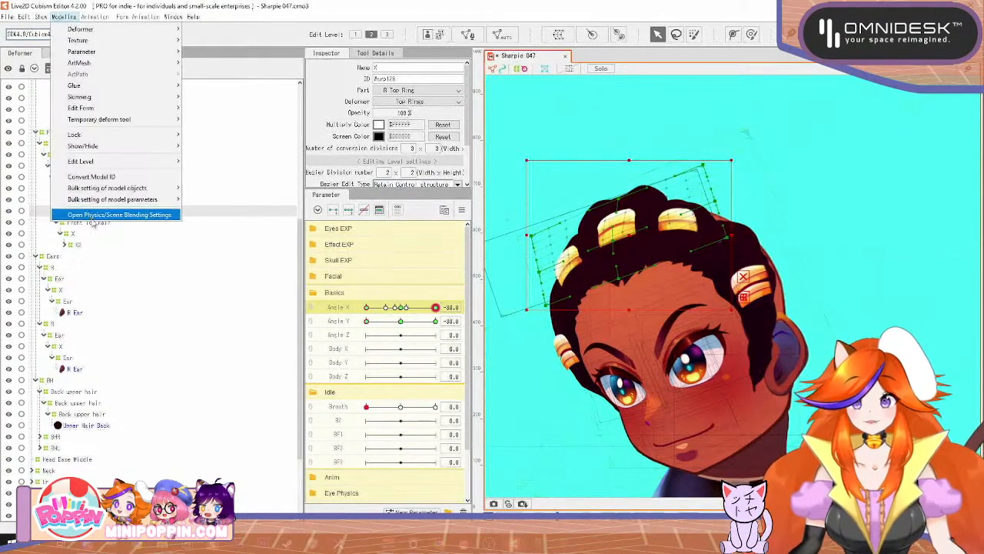
click(115, 213)
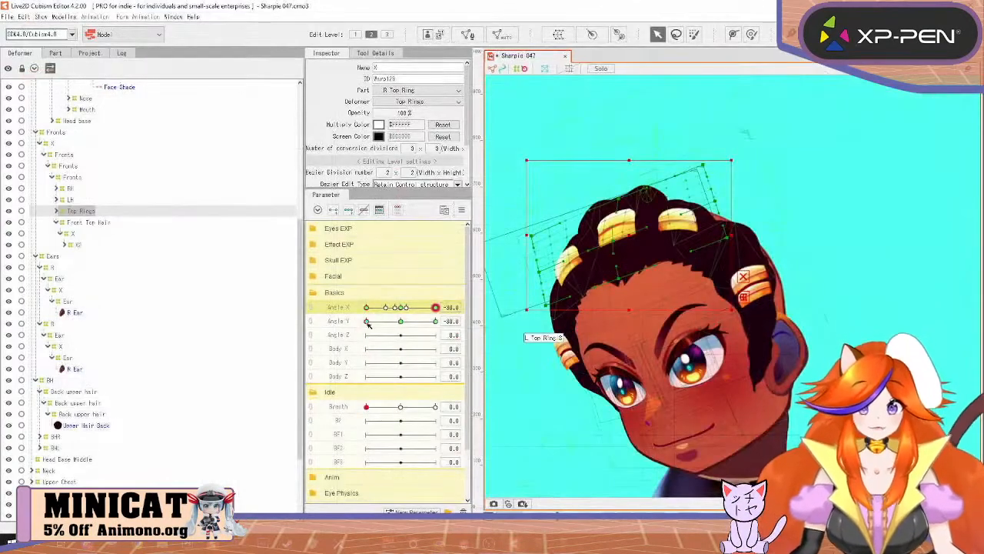
Step: Pose the head at Angle X 0 and Angle Y 30 and nudge the Top Rings' X deformer slightly down
click(401, 322)
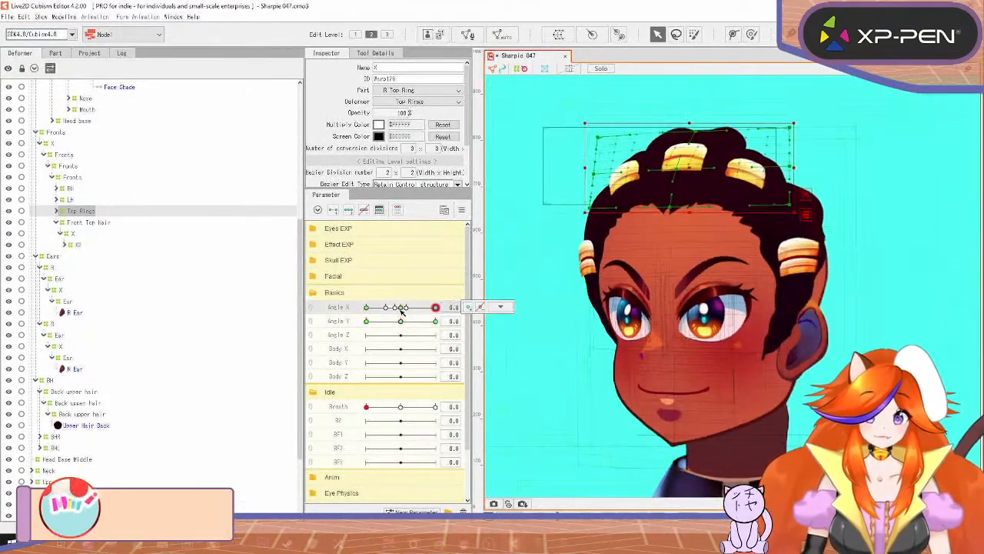
click(400, 307)
drag(401, 322, 436, 321)
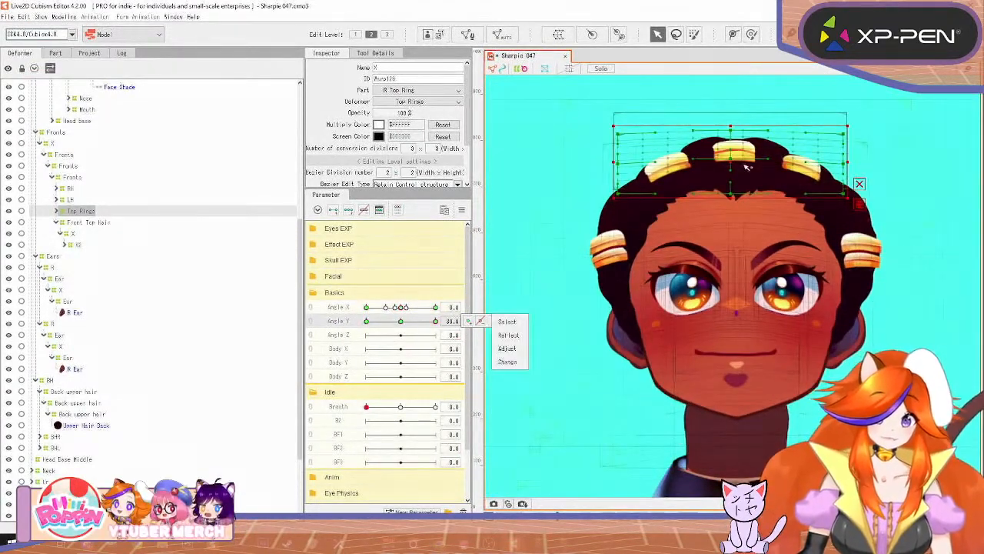
drag(736, 164, 735, 169)
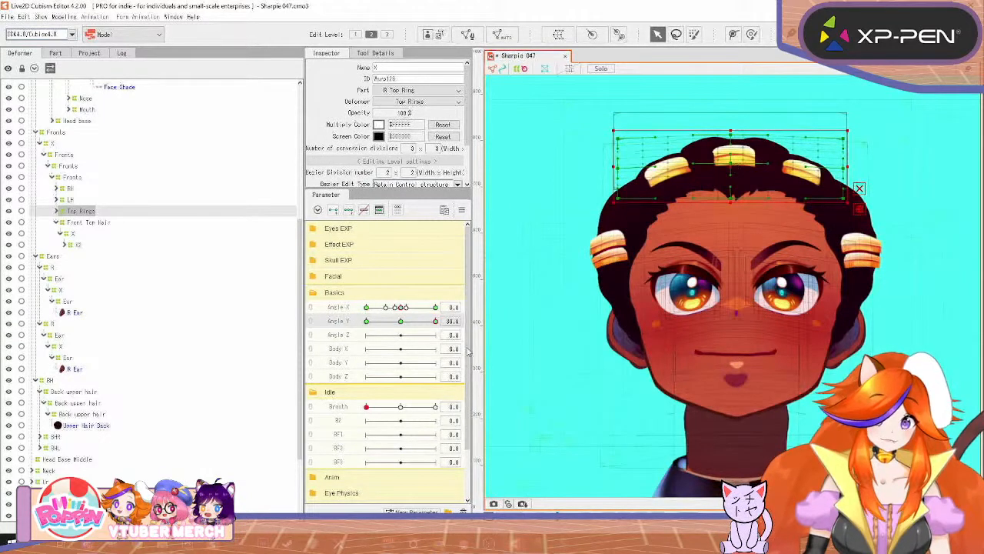
Step: At Angle X -30 and Angle Y -30, shift the X deformers of Top Rings and Front Top Hair down and slightly right together
drag(436, 322, 336, 348)
drag(399, 307, 358, 329)
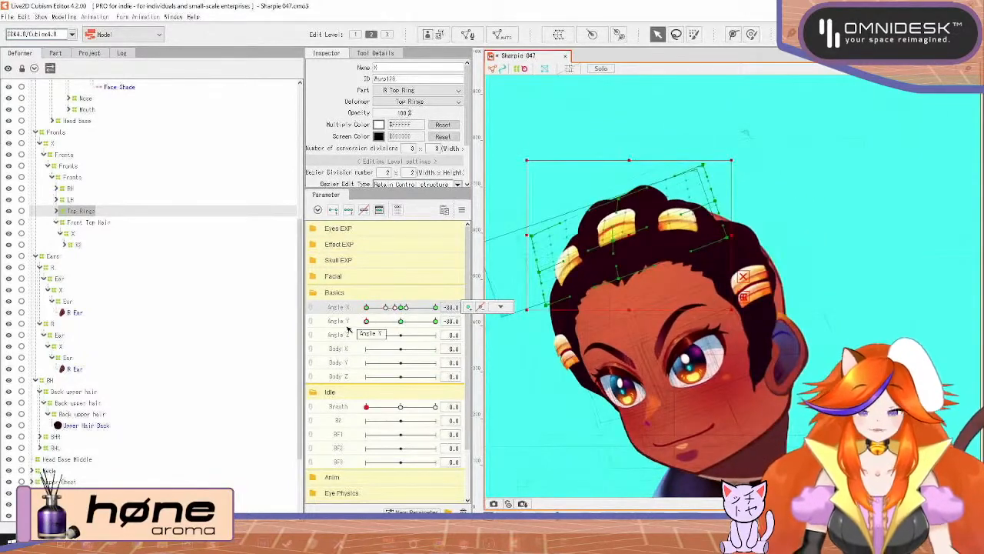
click(79, 232)
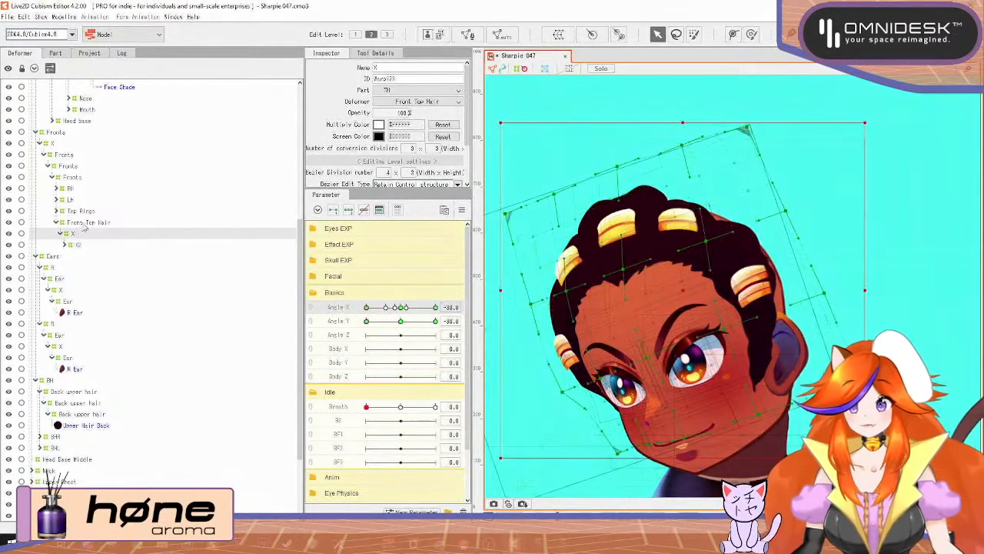
click(57, 212)
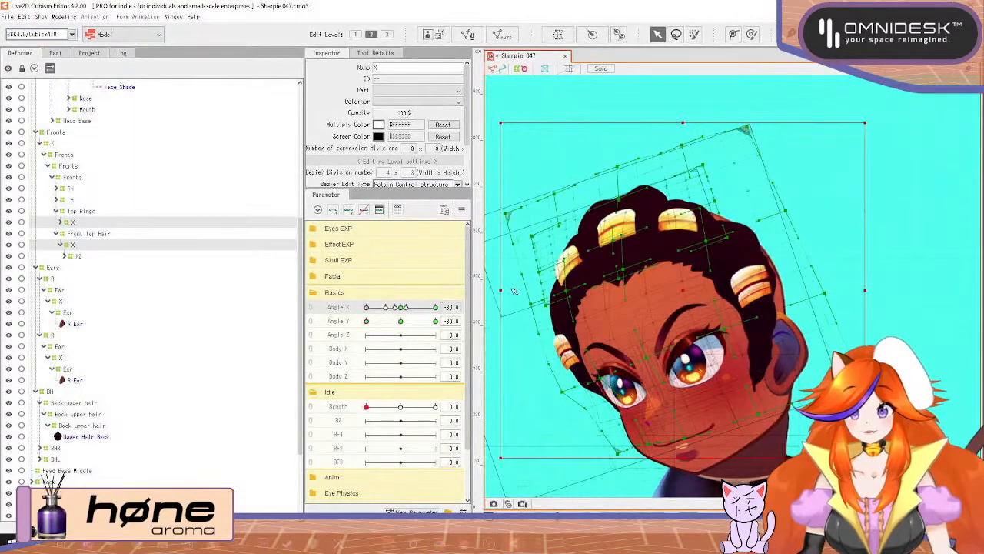
drag(670, 290, 683, 305)
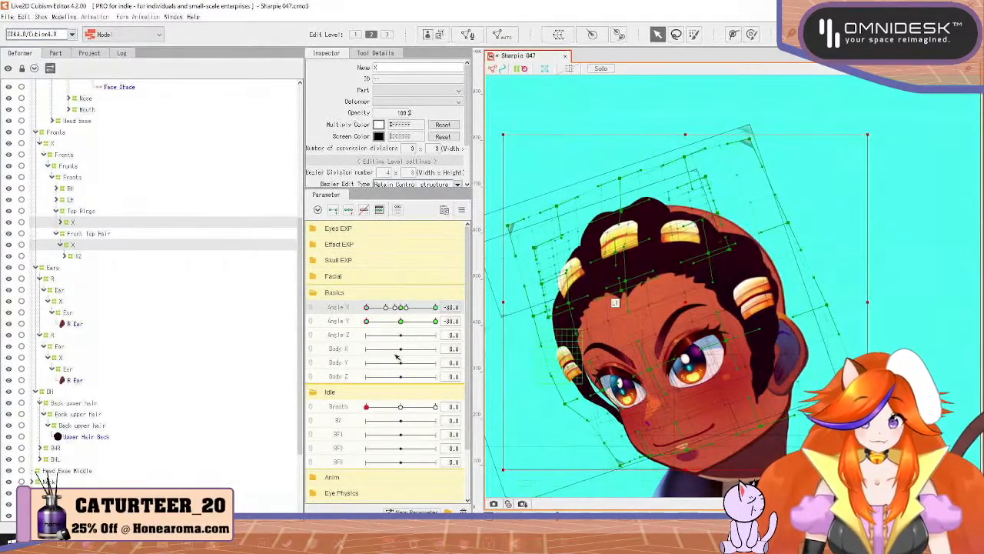
Step: Scrub Angle X and Angle Y to check the pose, and nudge both X deformers slightly left at -30/-30
drag(367, 321, 355, 353)
drag(367, 308, 355, 336)
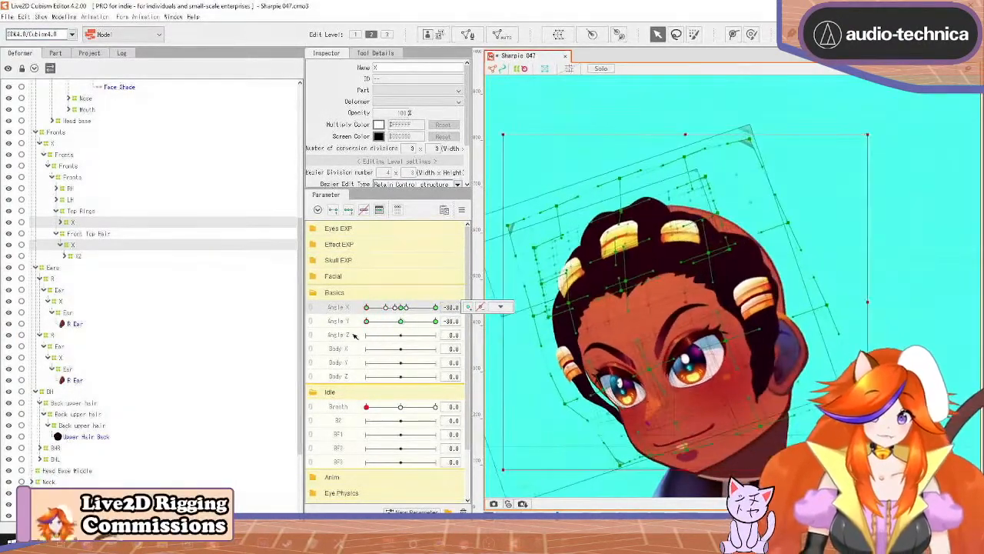
mouse_move(686, 305)
mouse_down()
mouse_move(685, 294)
mouse_move(683, 304)
mouse_up()
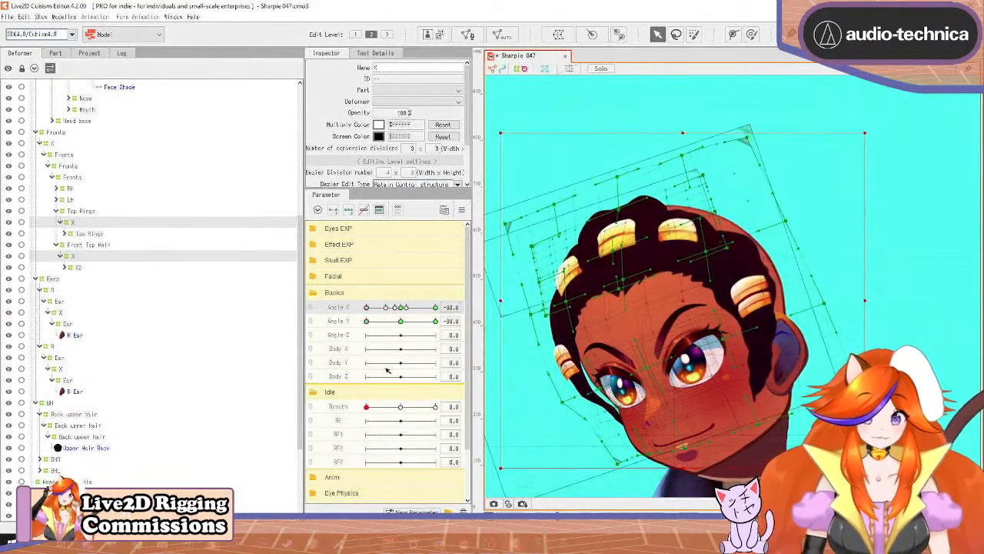
Step: Set Angle X to 0 with Angle Y at -30 and move both X deformers down over the forehead
drag(367, 321, 355, 365)
drag(367, 308, 400, 308)
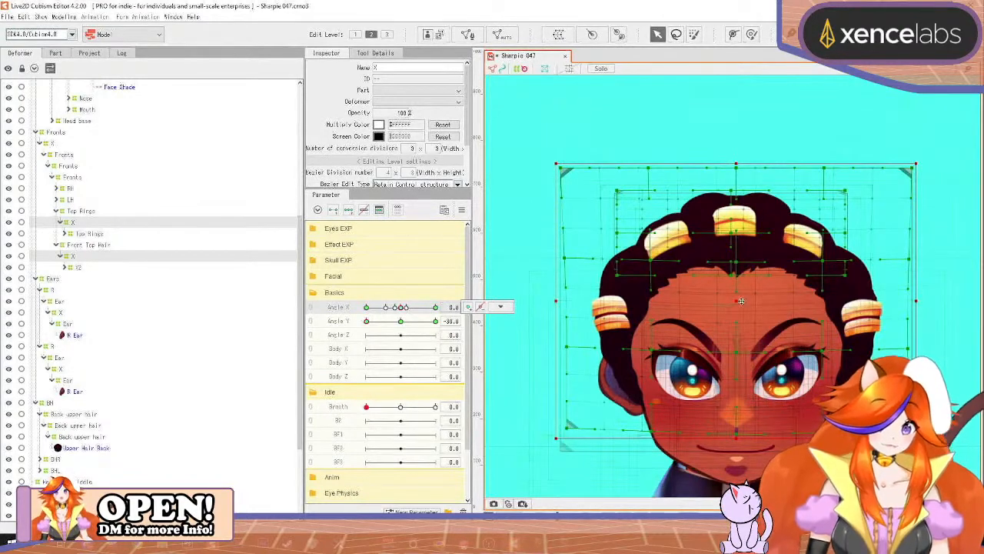
drag(736, 304, 737, 315)
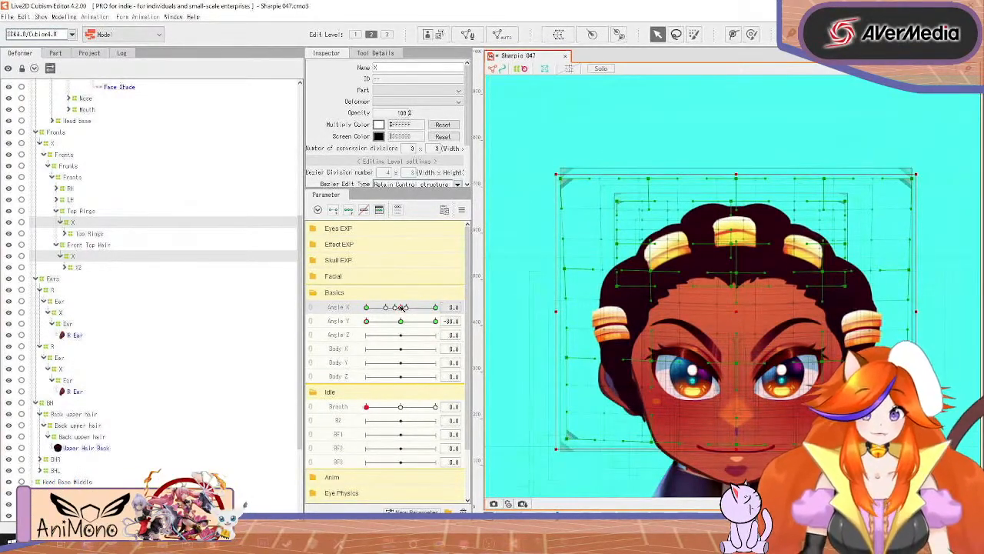
Step: Set Angle X to -30 and check the head motion in the physics and scene blending preview
drag(402, 307, 353, 344)
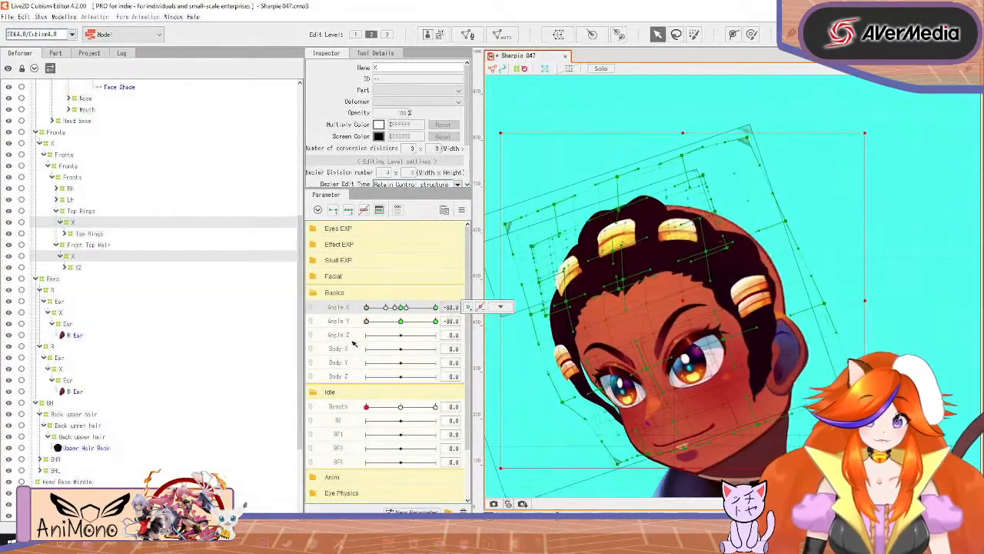
click(62, 17)
click(90, 215)
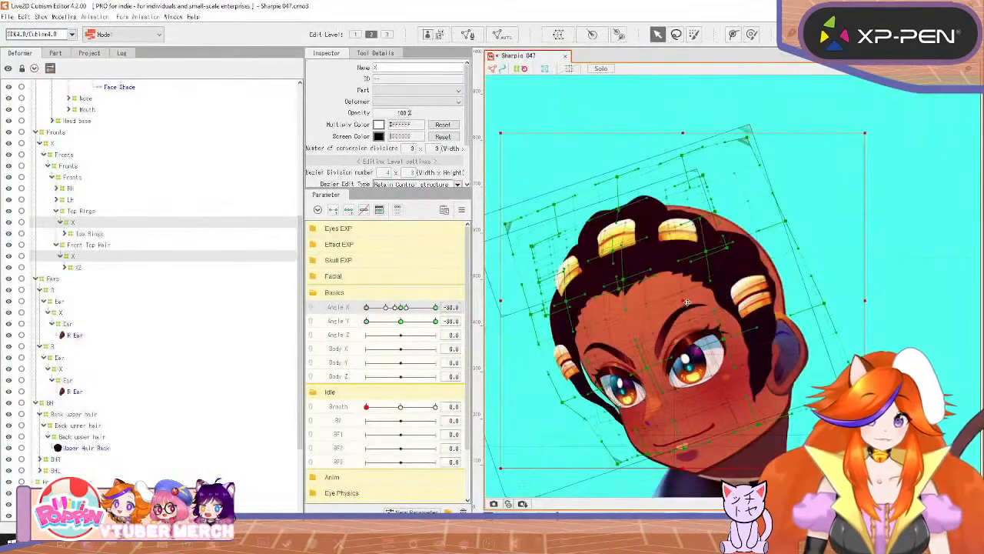
Step: Nudge both X deformers slightly up in the -30/-30 pose and check the motion in the physics preview
drag(686, 302, 687, 297)
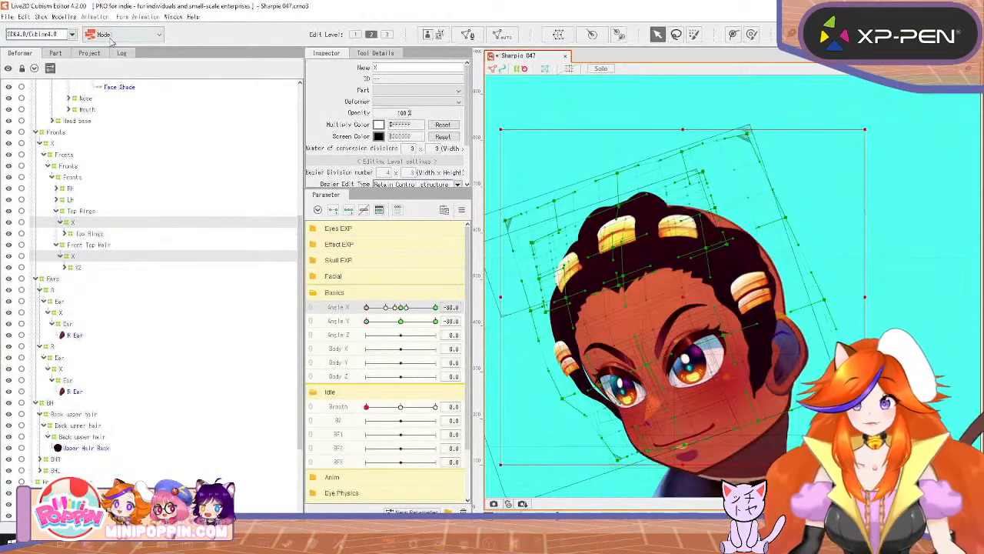
click(65, 17)
click(112, 218)
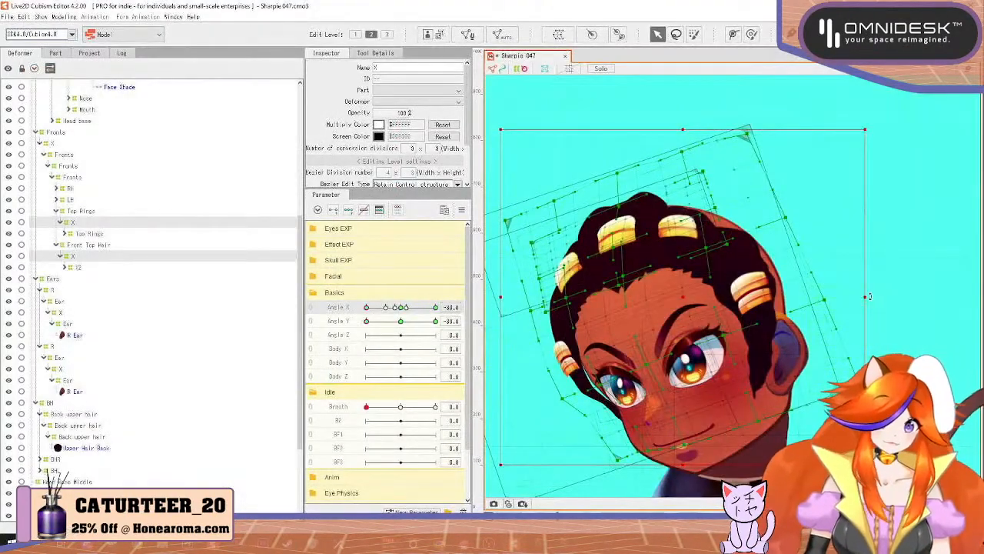
Step: Rotate both X deformers slightly counterclockwise, adjusting their position on the head, and check the motion in the physics preview
drag(869, 296, 868, 288)
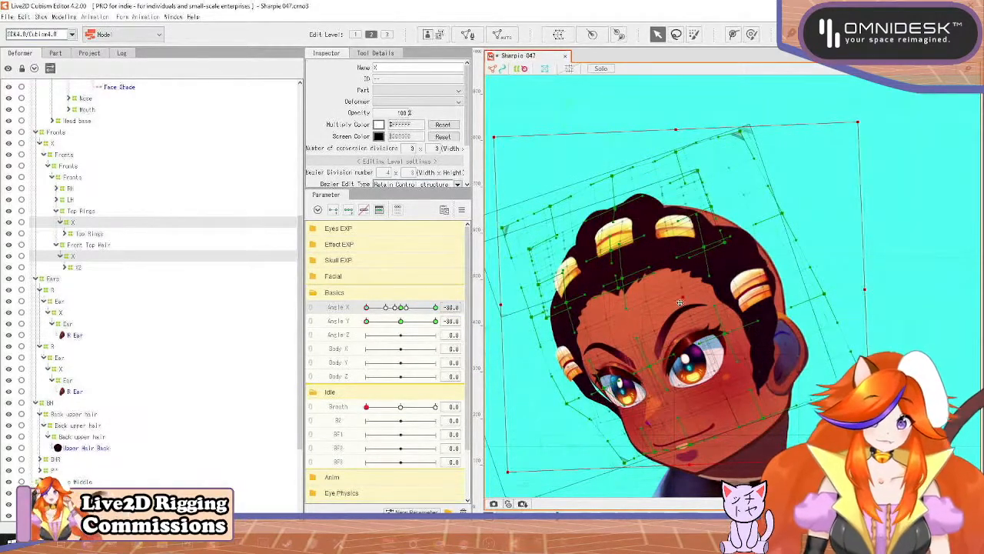
drag(680, 302, 679, 304)
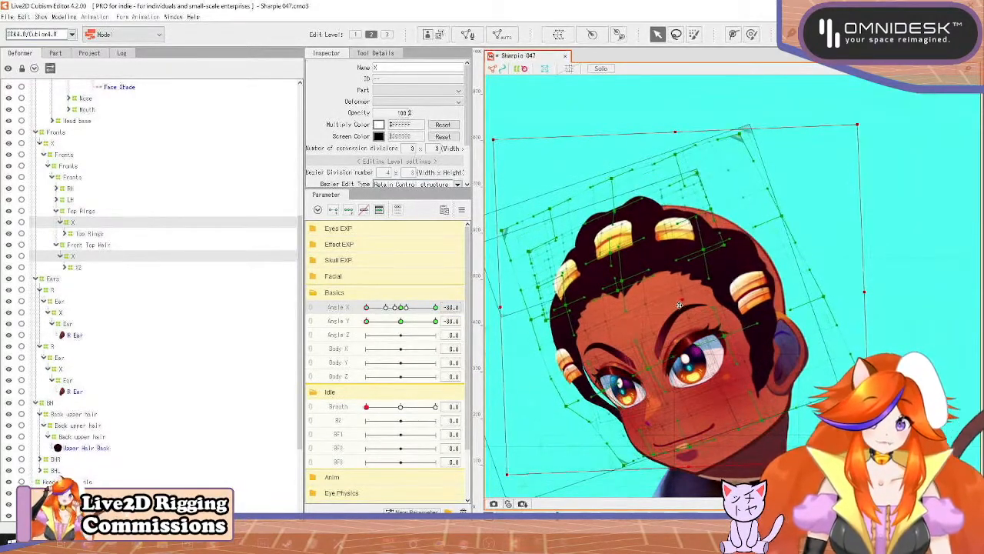
click(61, 17)
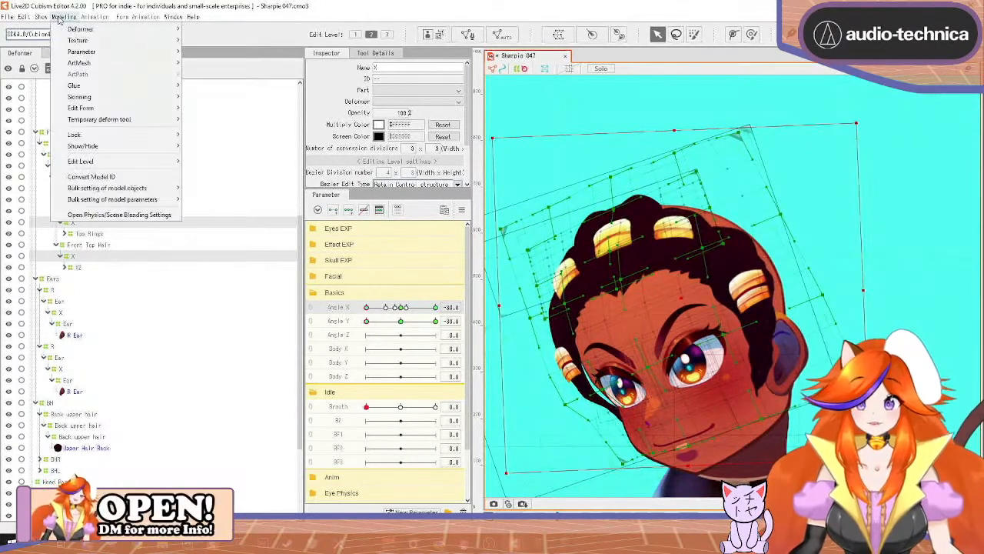
click(112, 215)
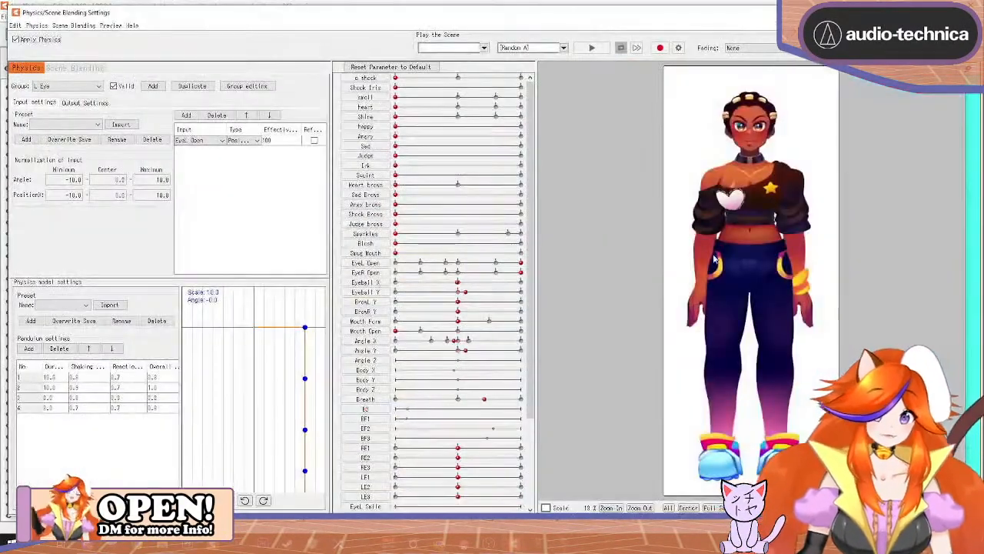
drag(714, 259, 670, 526)
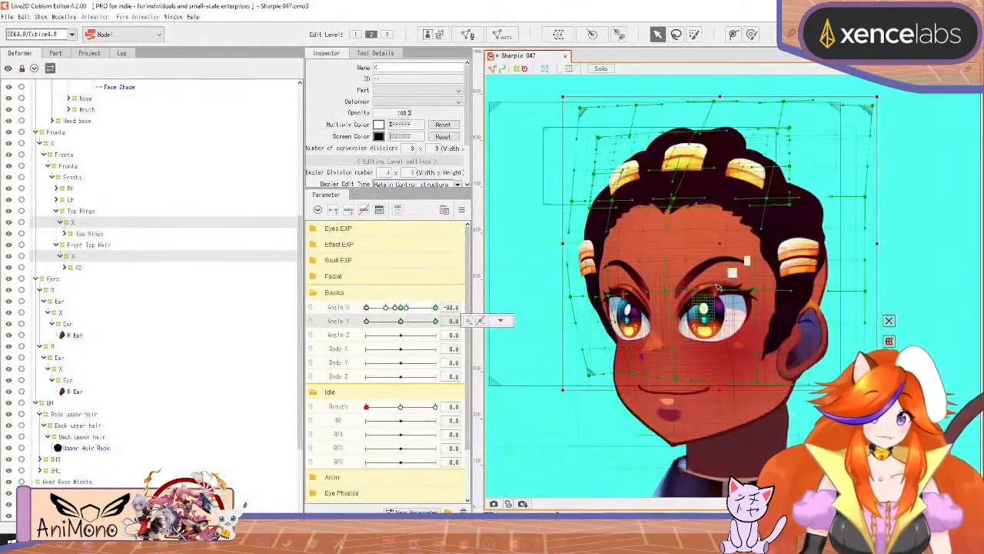
Step: At Angle X 0 and Angle Y -30, nudge both X deformers slightly up and review the motion in the physics preview
click(400, 309)
drag(402, 322, 363, 335)
click(737, 300)
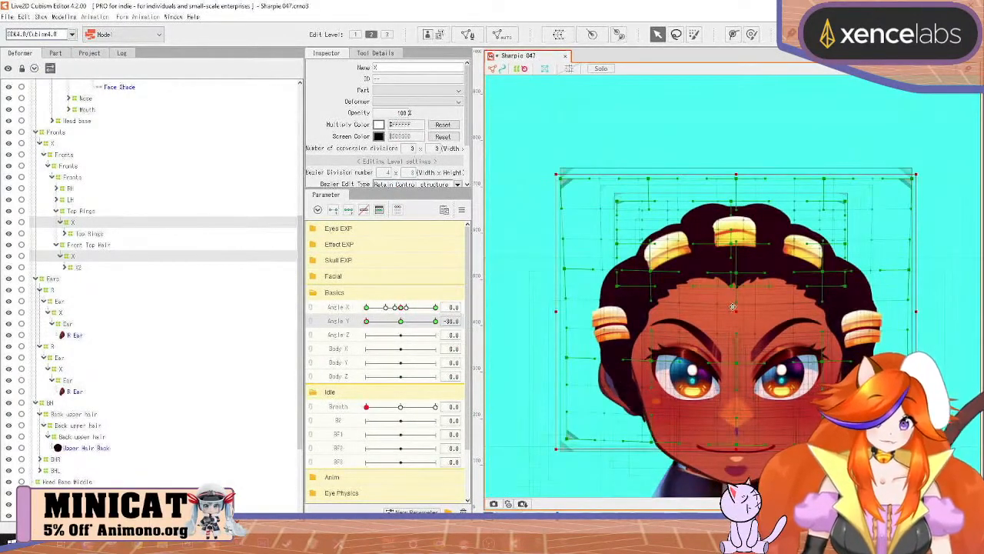
drag(732, 306, 735, 304)
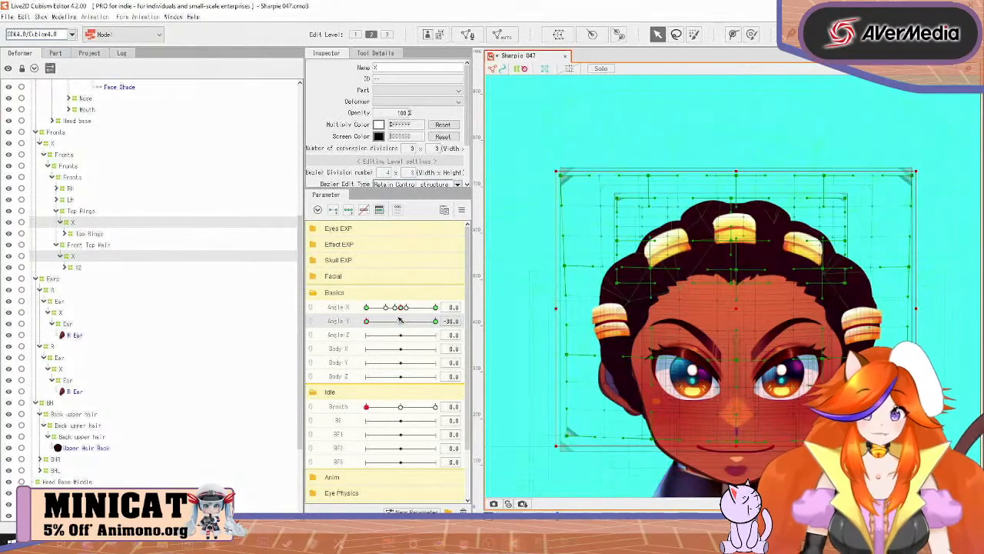
click(65, 17)
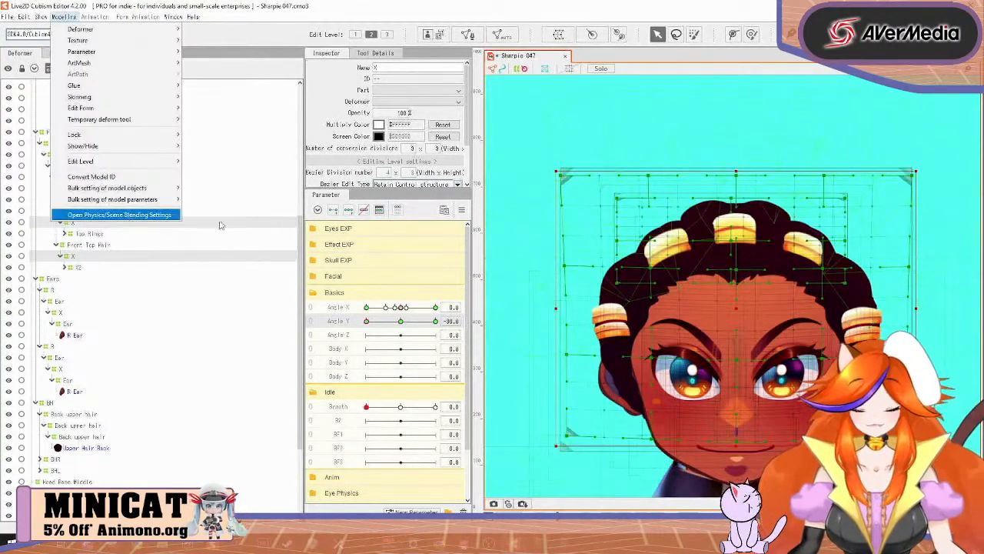
click(124, 214)
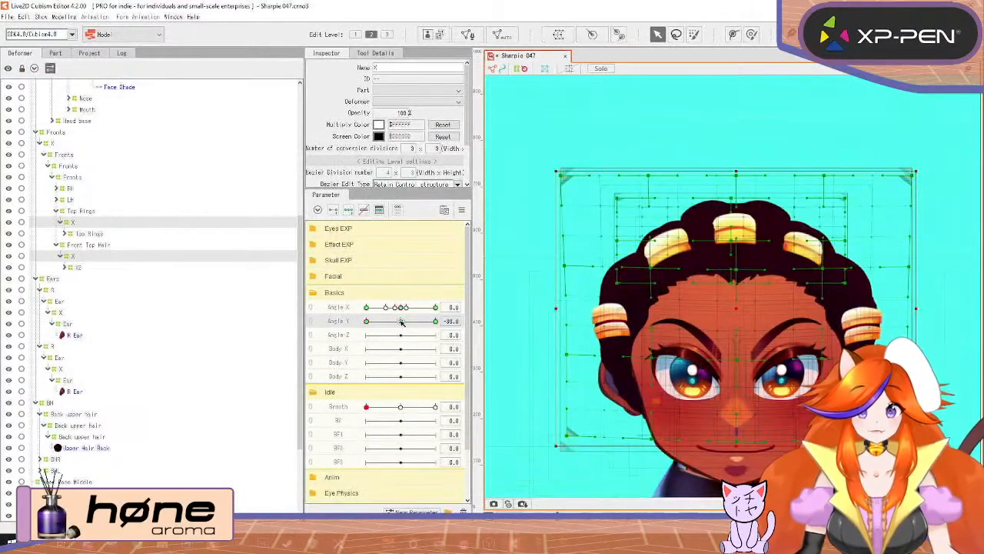
Step: At Angle X -30 and Angle Y -30, try nudging the Top Rings X deformer, compare it along Angle Y, and undo the moves
drag(401, 323, 334, 320)
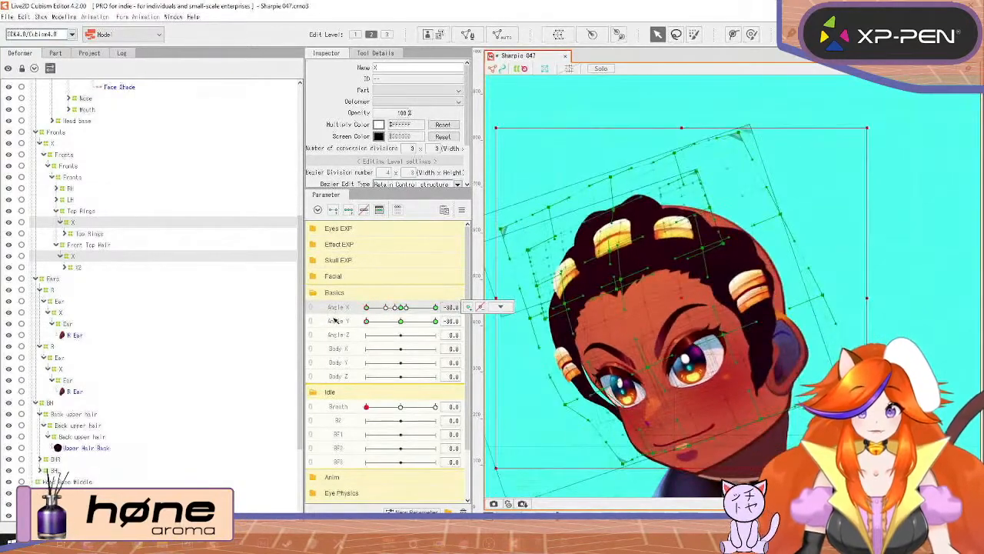
click(71, 222)
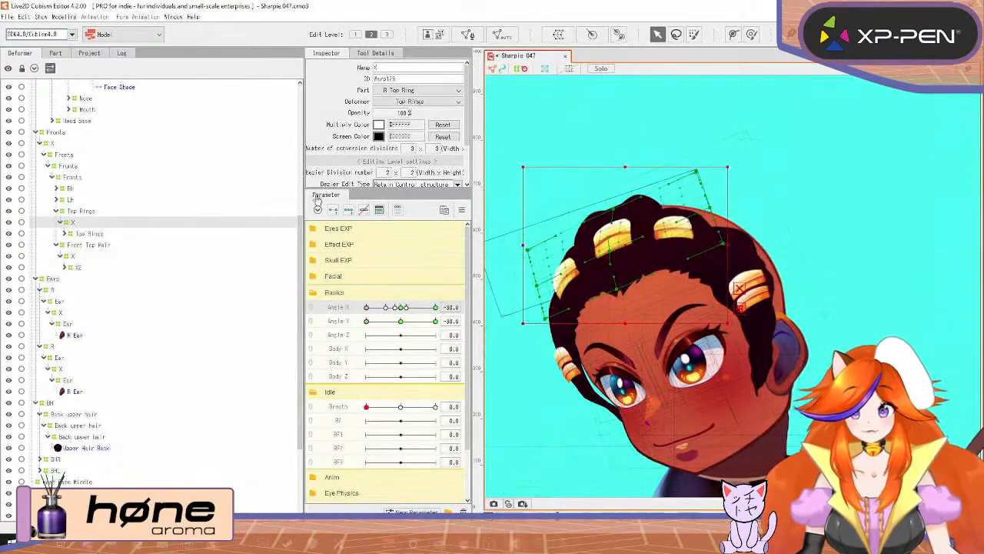
drag(628, 243, 627, 239)
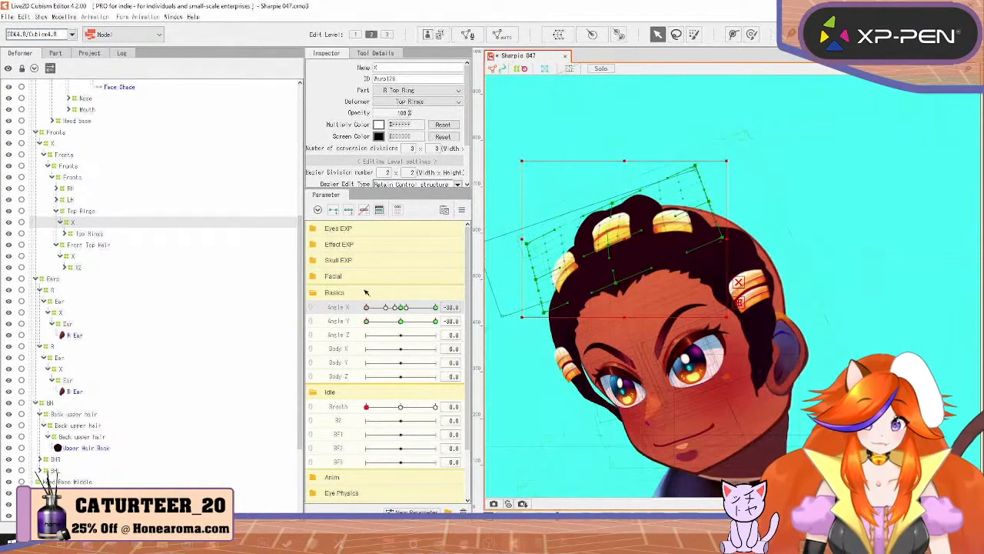
drag(366, 321, 343, 392)
drag(629, 241, 622, 249)
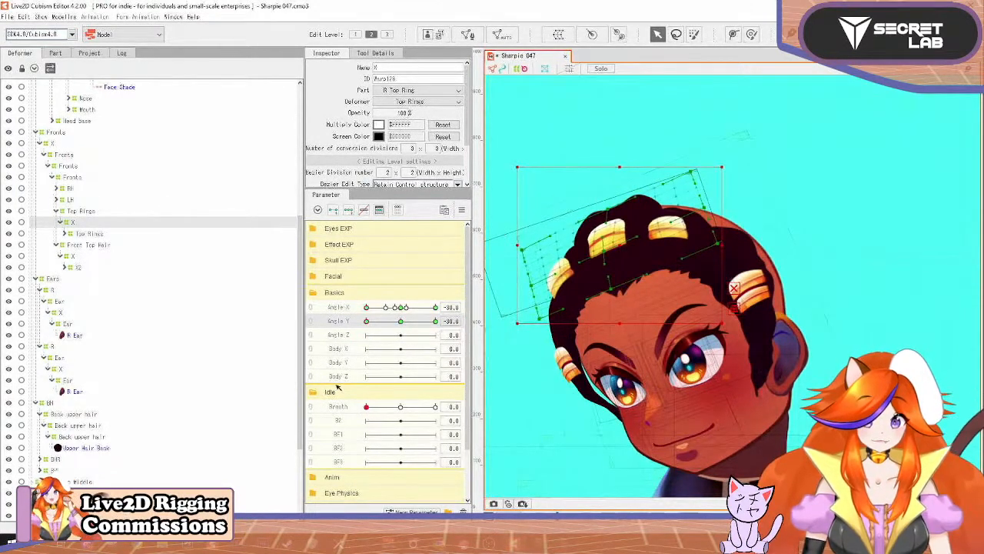
drag(368, 322, 354, 358)
key(ctrl+z)
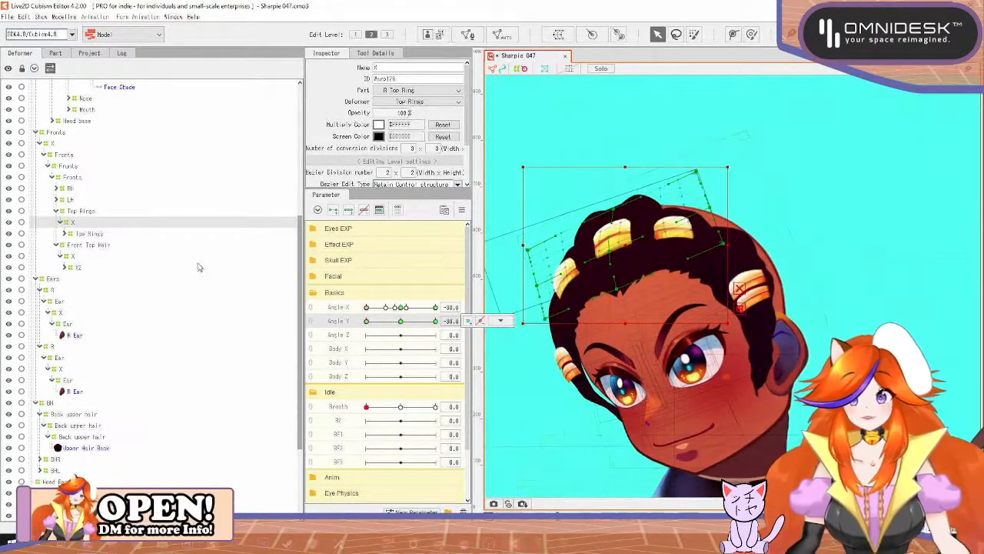
Step: At Angle X 0 and Angle Y -30, pull the lower corners of the Front Top Hair X deformer inward on both sides
click(72, 258)
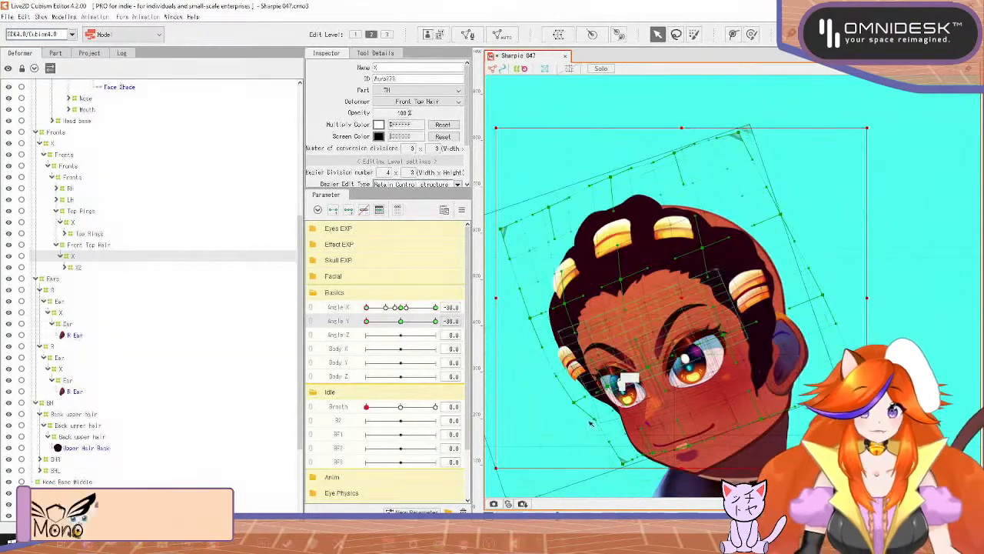
click(373, 323)
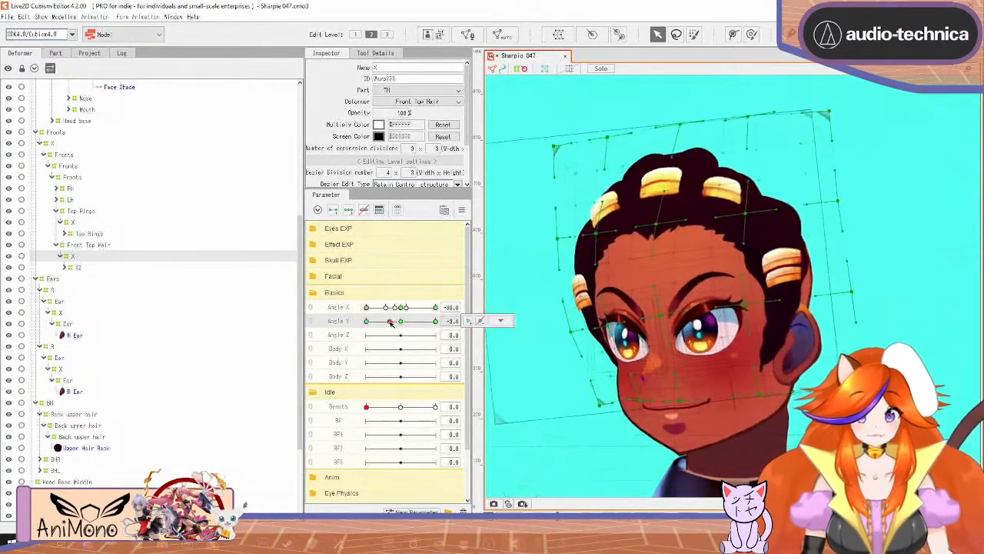
drag(372, 308, 402, 311)
scroll(648, 380, up, 4)
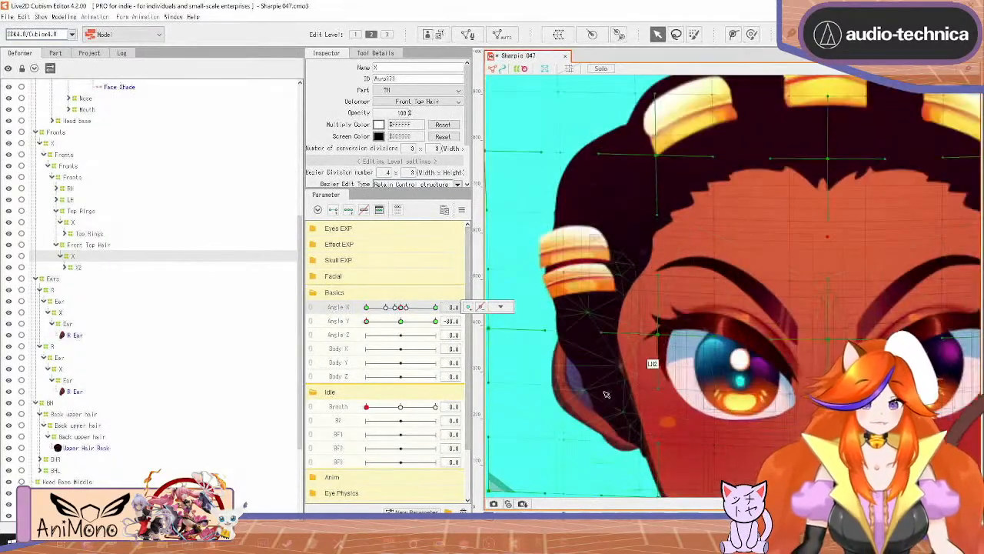
scroll(502, 393, down, 2)
scroll(498, 392, up, 2)
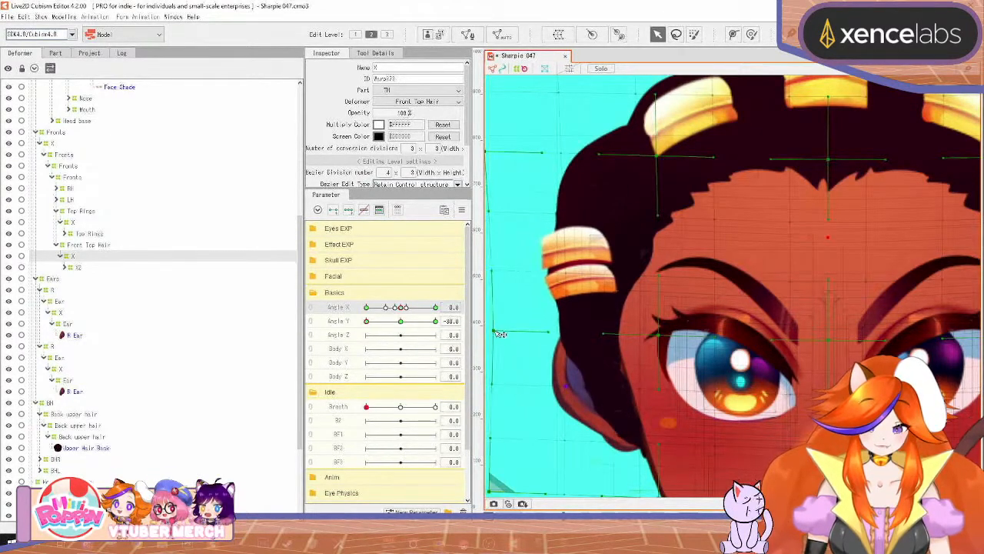
drag(605, 418, 636, 366)
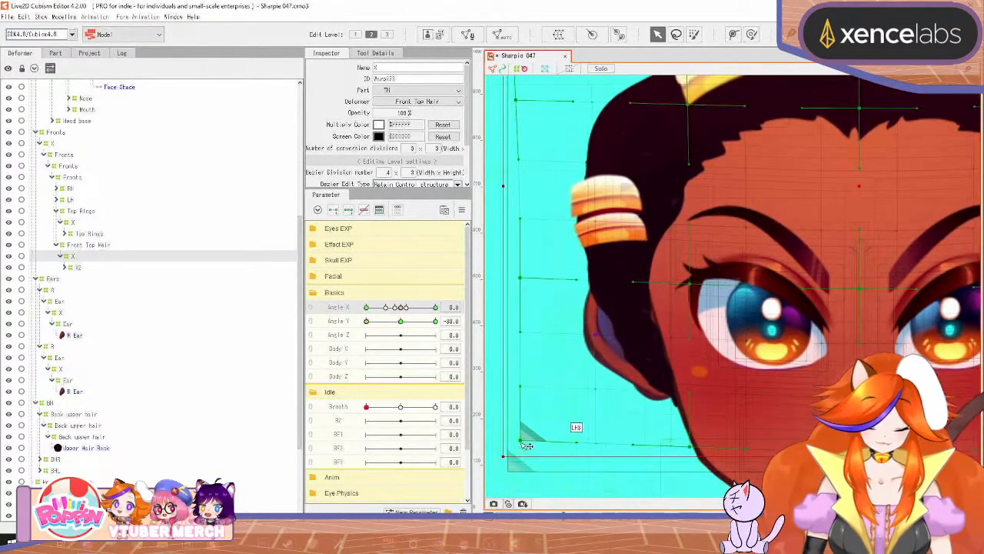
drag(526, 445, 571, 435)
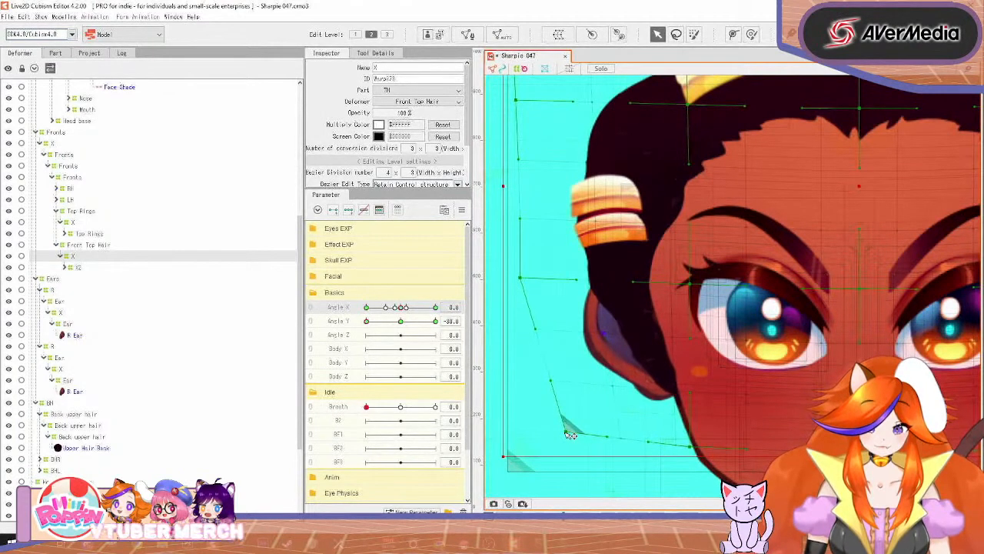
drag(923, 372, 595, 362)
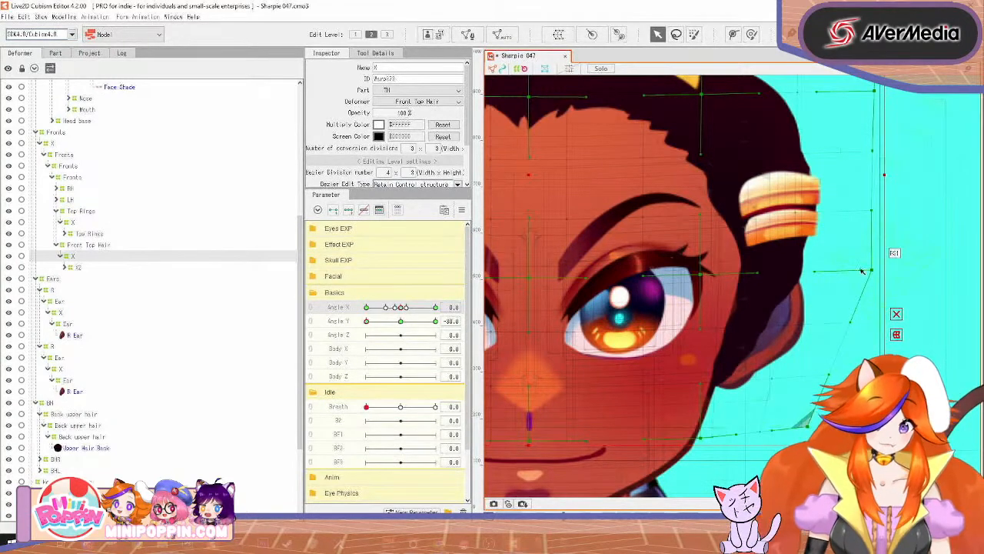
Step: Review the reshaped front top hair's motion in the physics and scene blending preview
scroll(763, 352, down, 5)
drag(651, 369, 683, 353)
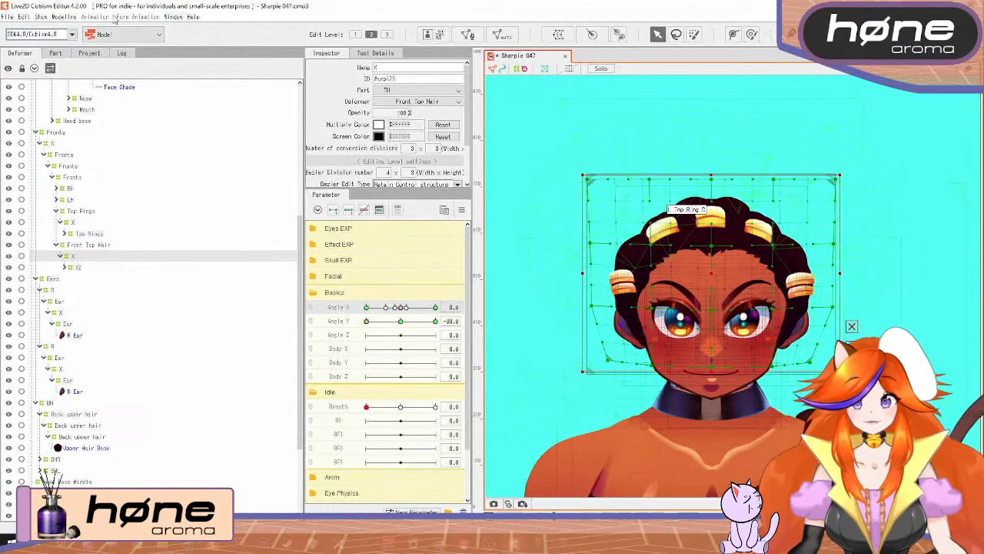
click(66, 17)
click(151, 216)
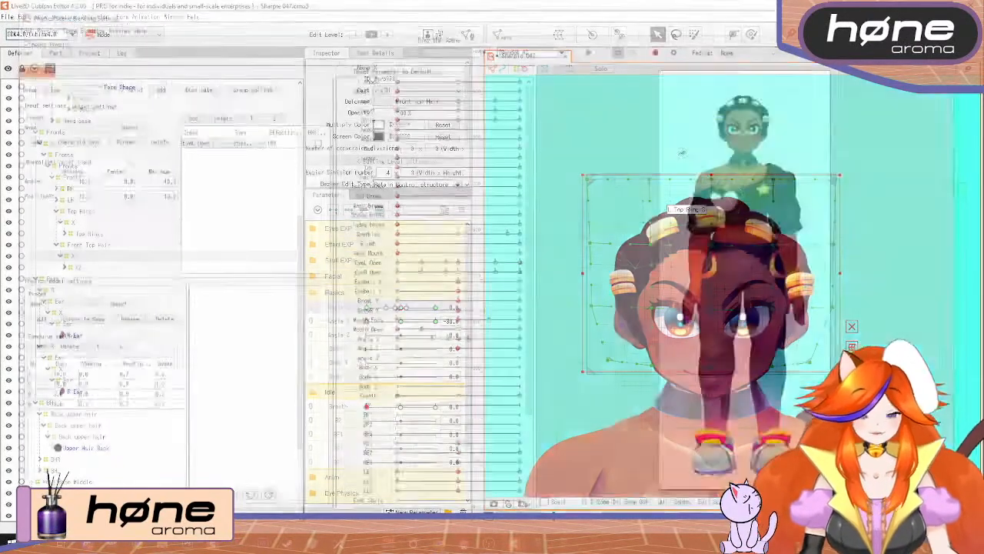
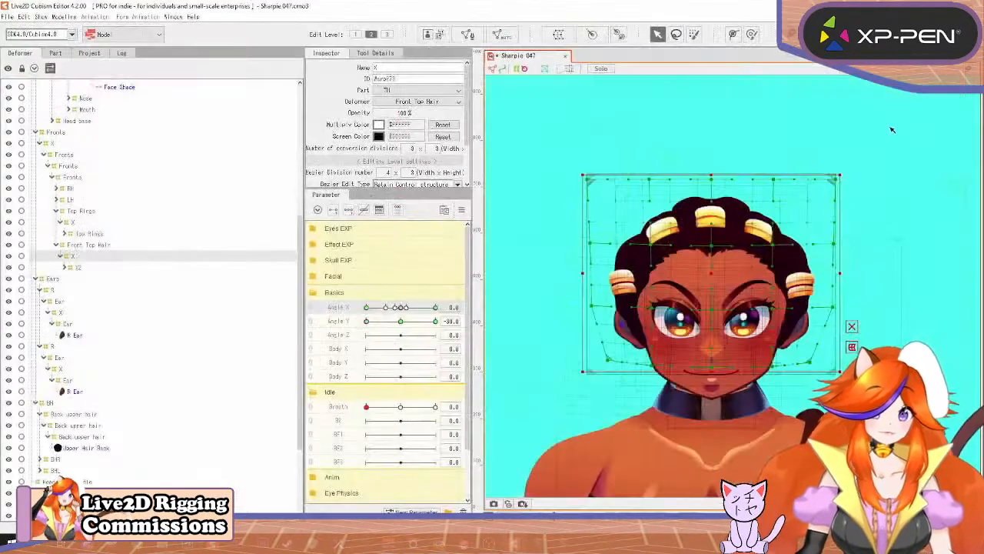
Step: Inspect the X deformer directly under Fronts and recheck the head motion in the physics and scene blending preview
click(56, 144)
scroll(768, 271, down, 2)
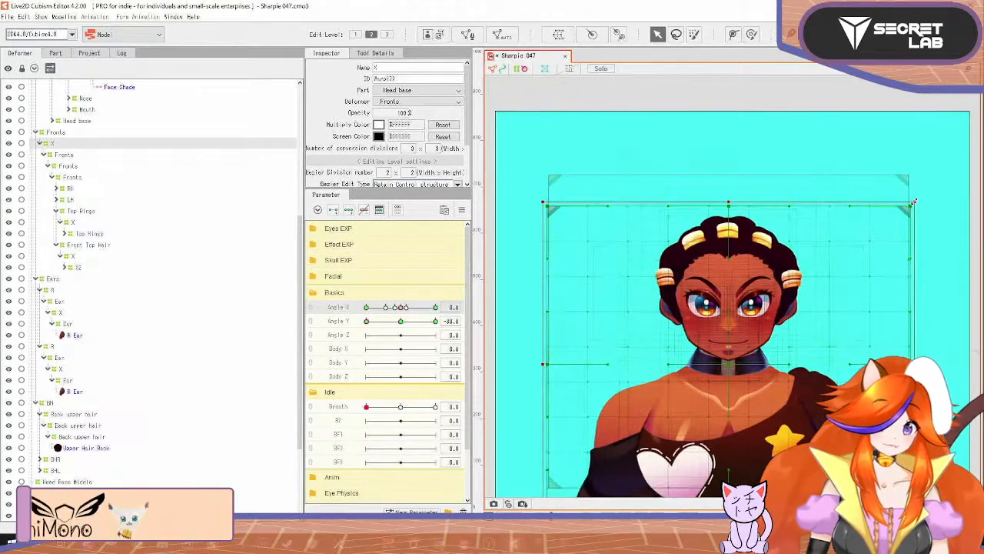
click(64, 16)
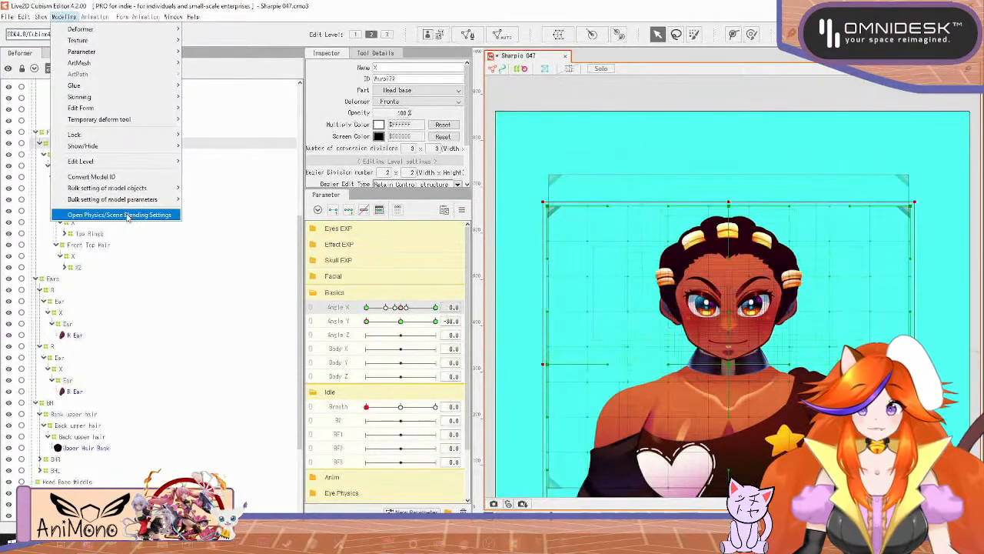
click(100, 213)
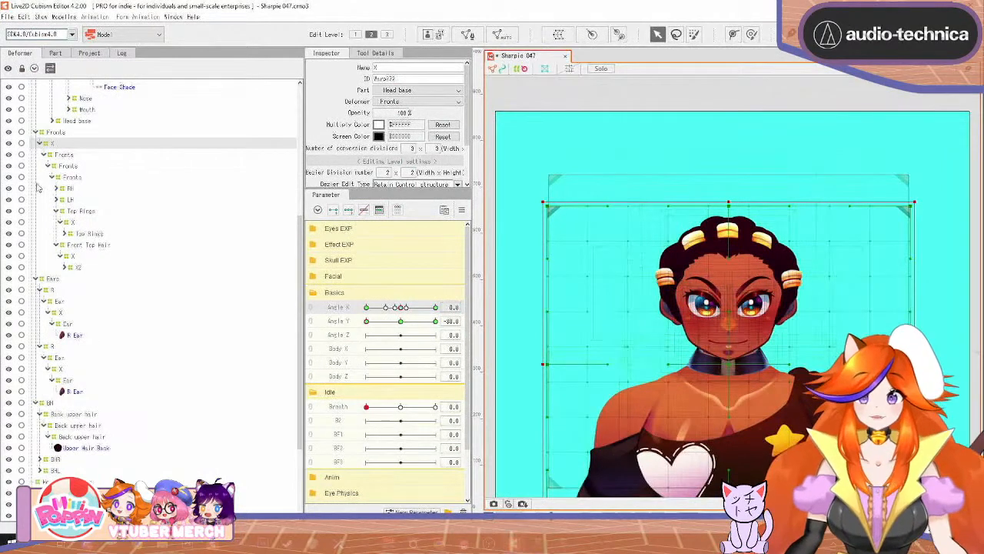
Step: Move the Top Rings and Front Top Hair X deformers under Ears and reflect their -30/-30 pose horizontally across Angle X
drag(73, 258, 65, 289)
drag(73, 223, 54, 262)
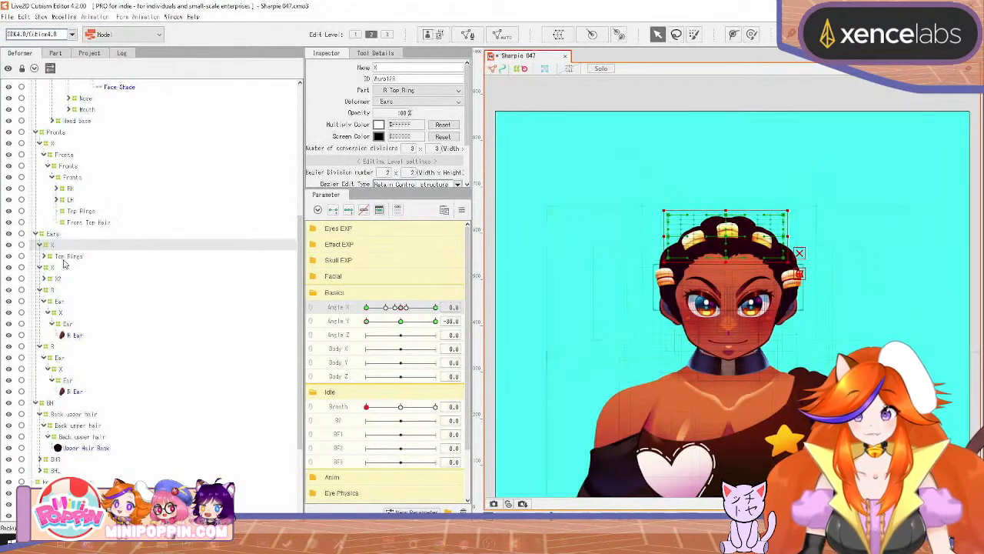
drag(382, 310, 345, 310)
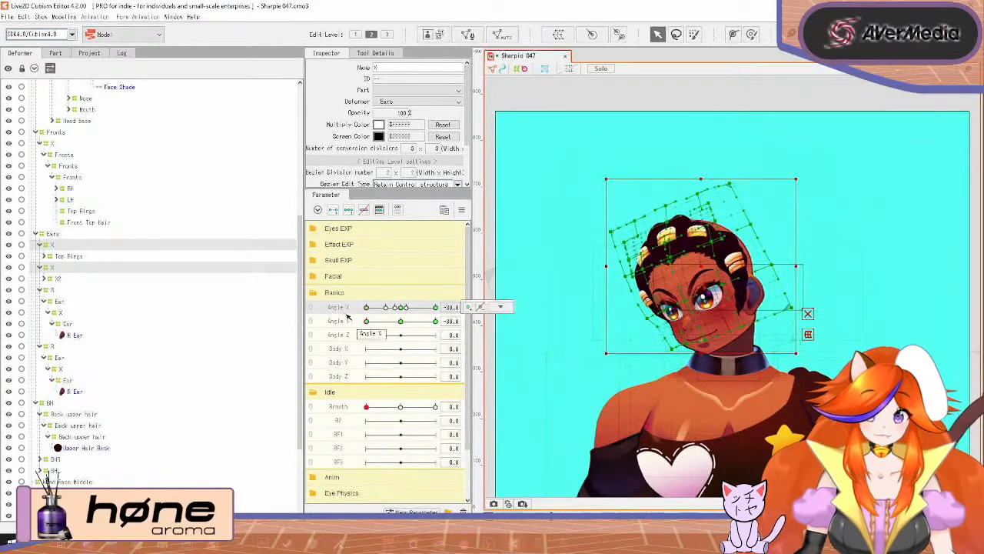
click(463, 211)
click(515, 292)
click(471, 368)
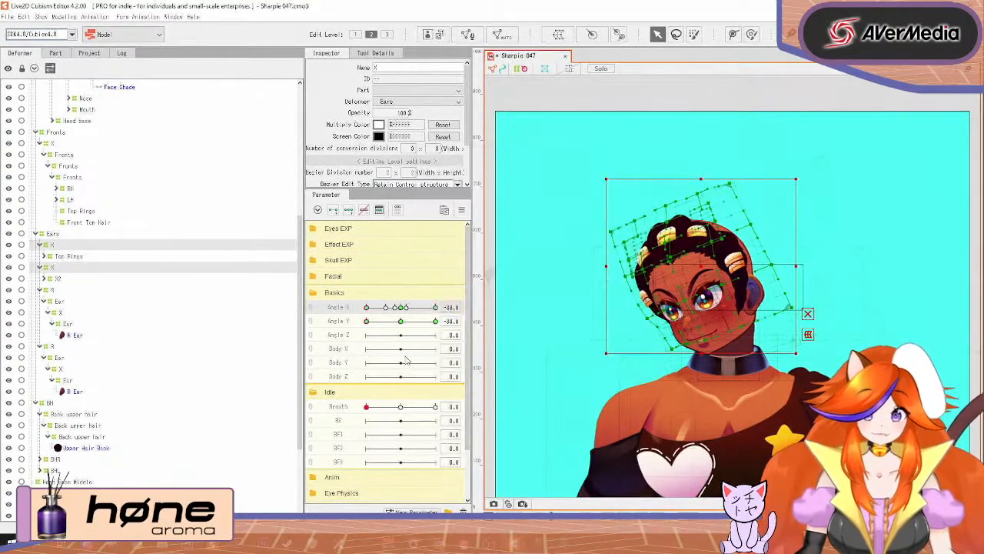
Step: Reflect both X deformers horizontally across Angle X from the Angle X -30, Angle Y 30 pose
drag(375, 325, 490, 306)
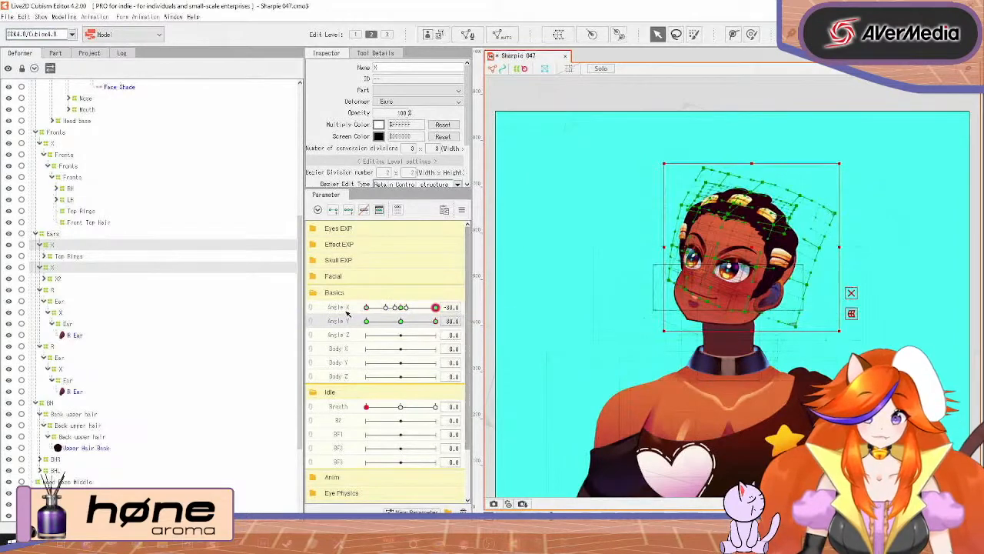
click(463, 211)
click(496, 282)
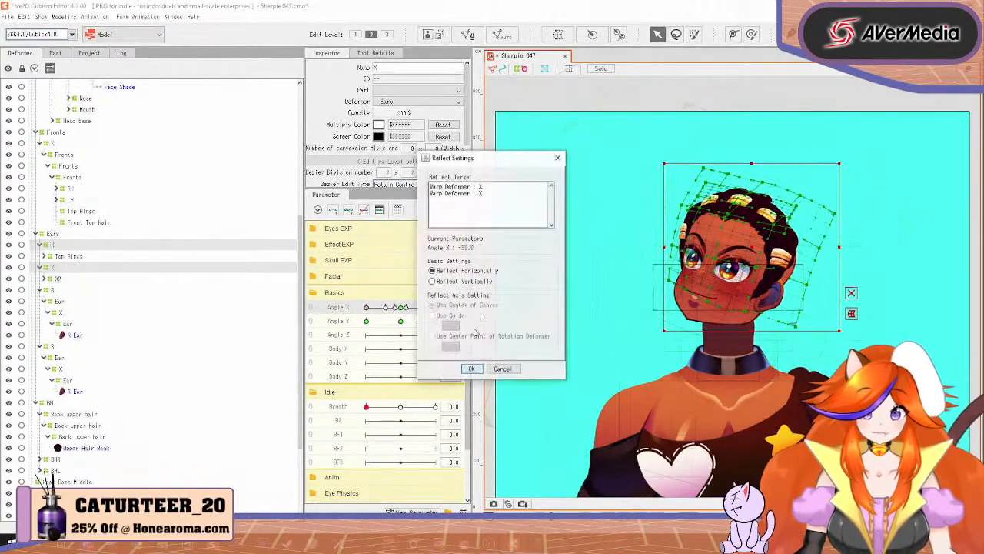
click(472, 368)
Step: Move the two X deformers back under their original Top Rings and Front Top Hair parents
click(59, 247)
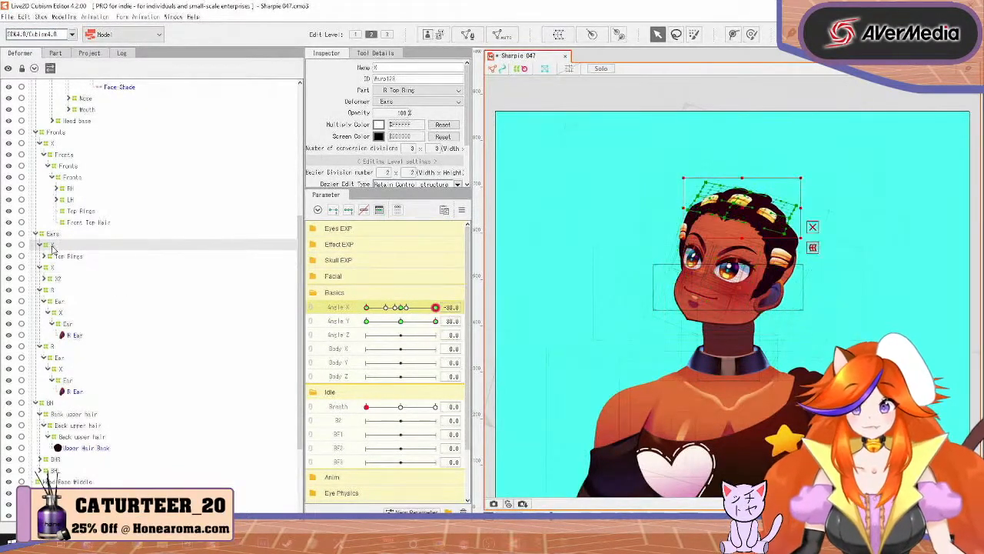
drag(57, 247, 80, 225)
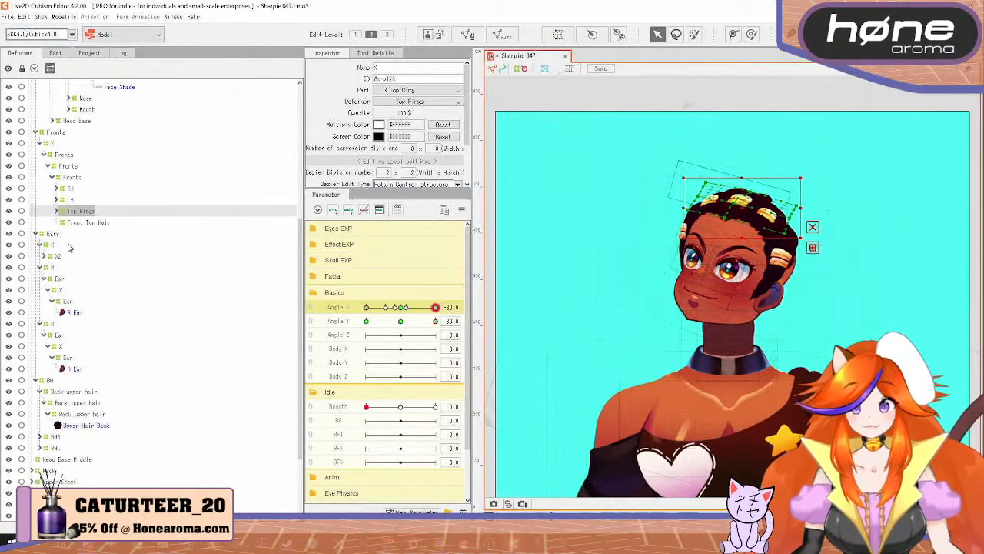
click(88, 223)
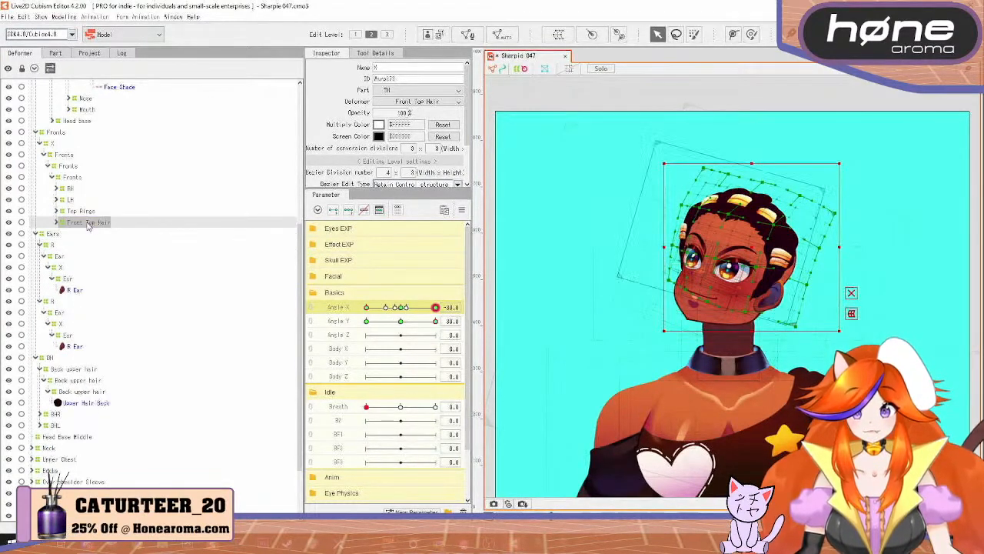
Step: Check the hair at Angle X 30 with Angle Y 30 and -30, and review the Front Top Hair motion in the physics preview
scroll(725, 223, up, 4)
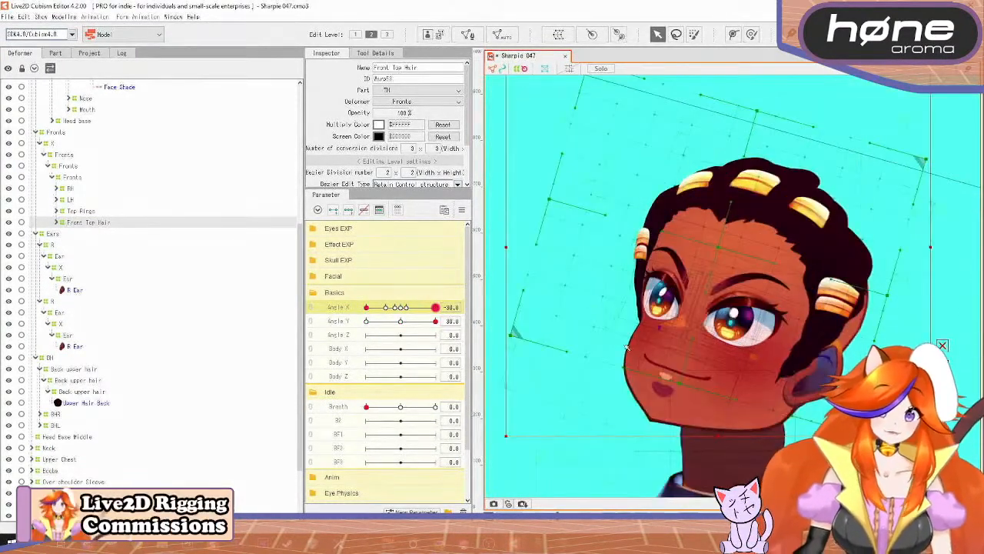
drag(365, 308, 448, 348)
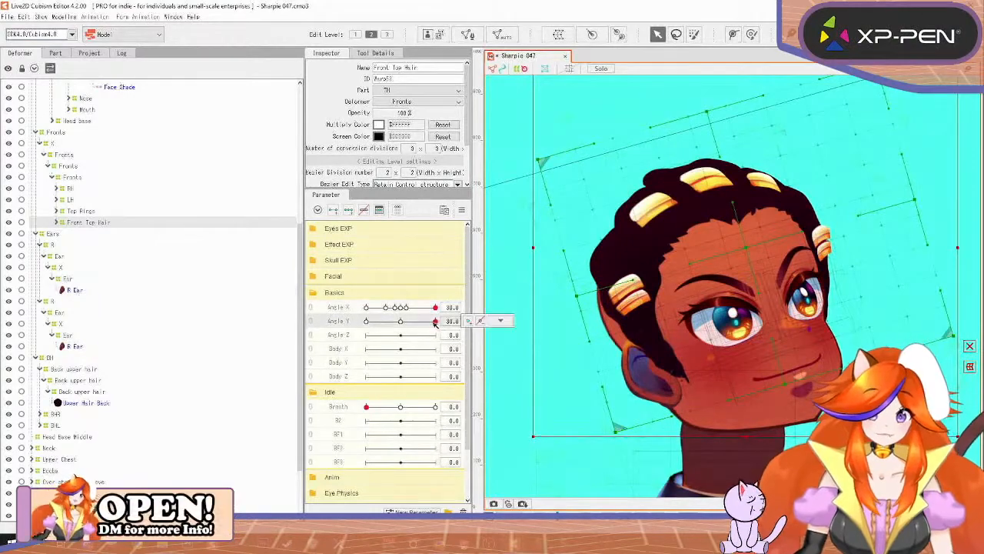
drag(435, 321, 352, 359)
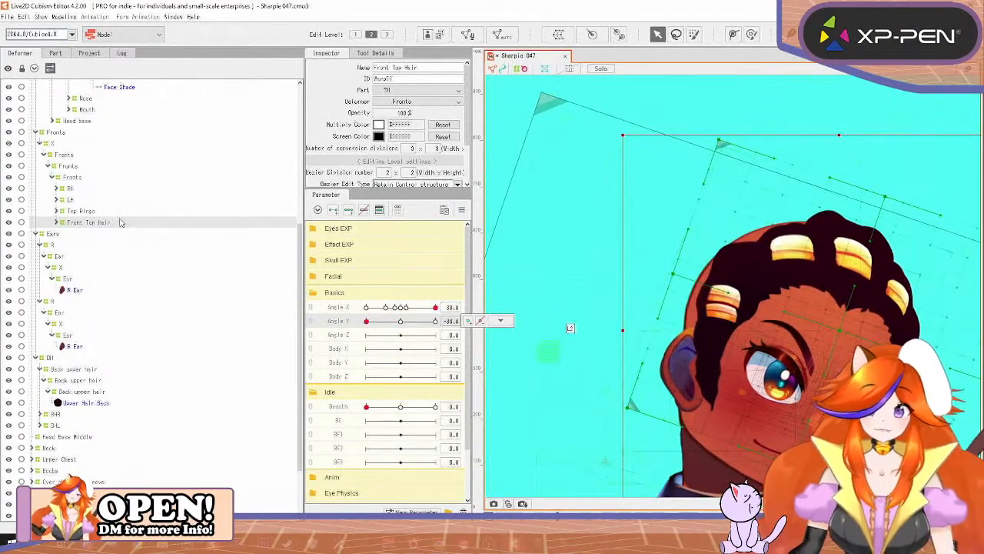
click(56, 222)
click(69, 234)
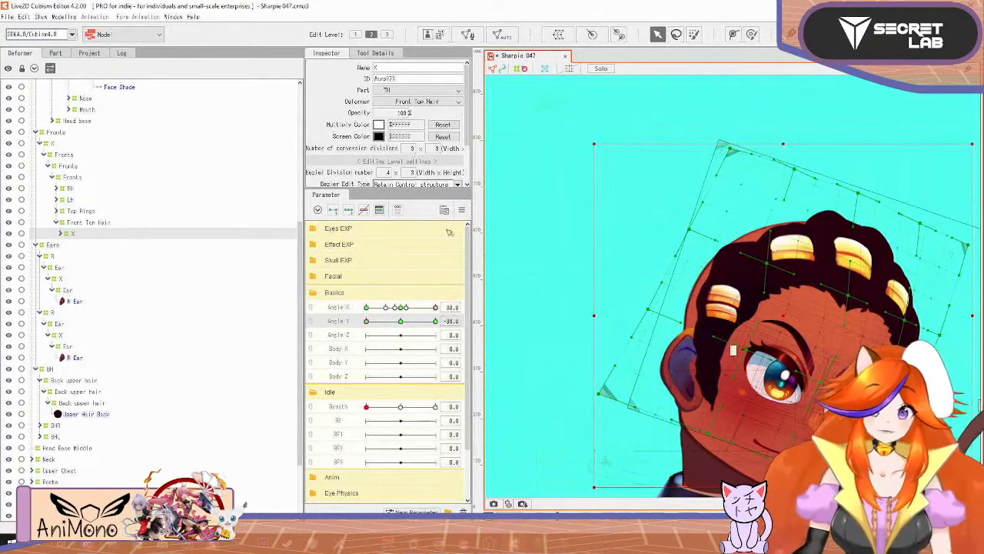
click(64, 16)
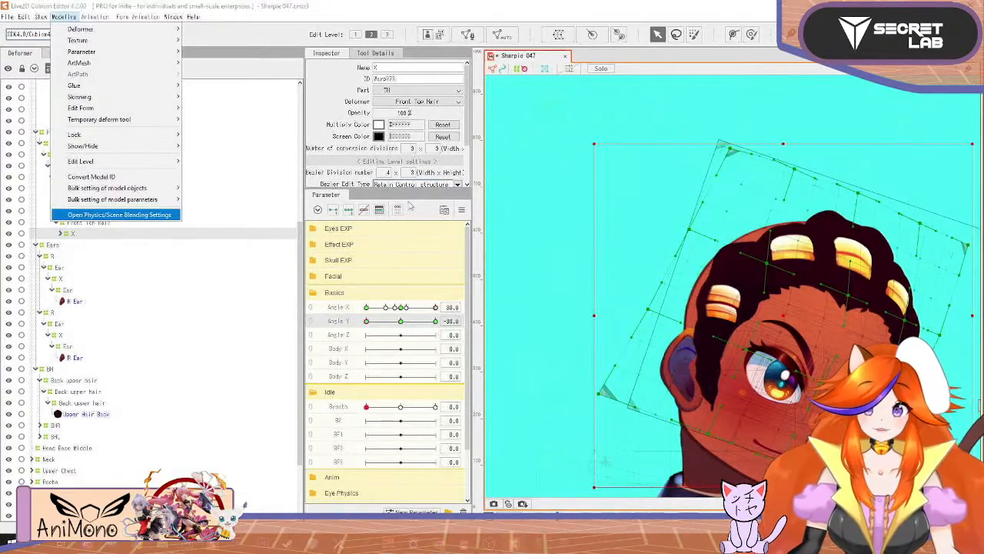
click(119, 215)
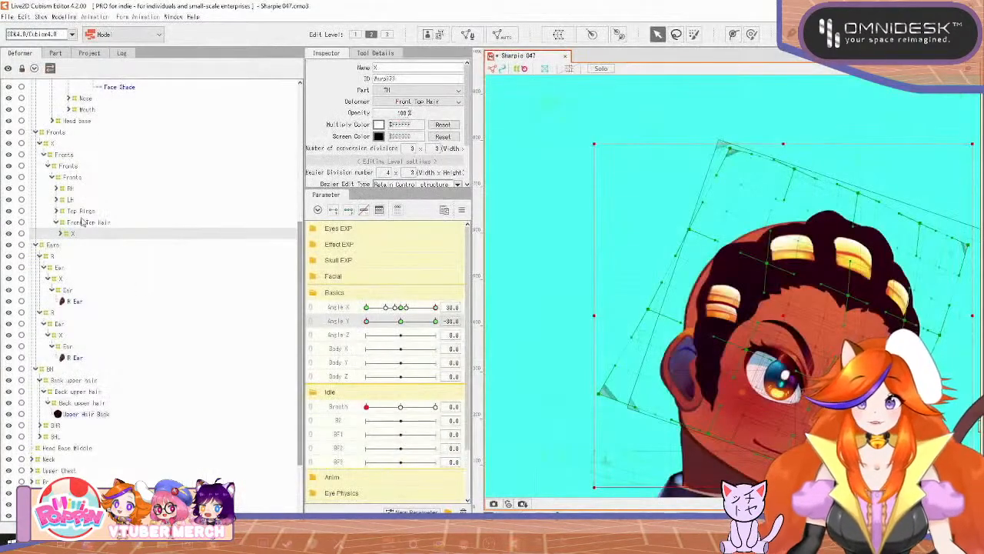
Step: At Angle X 0 and Angle Y -30, centre the Main Head and Fronts X deformers' bounding box on the face, shrink them slightly, and preview physics
click(54, 144)
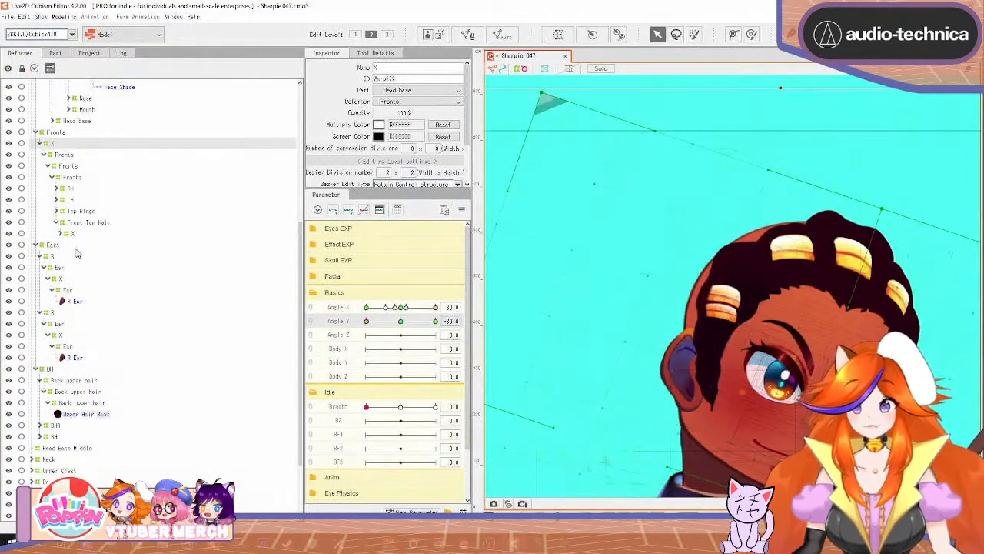
scroll(70, 329, up, 7)
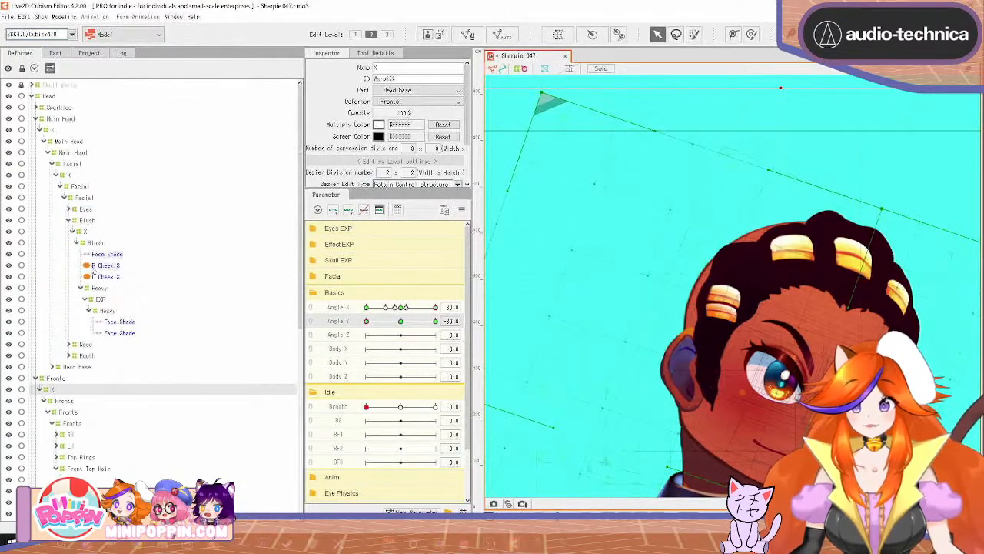
click(51, 130)
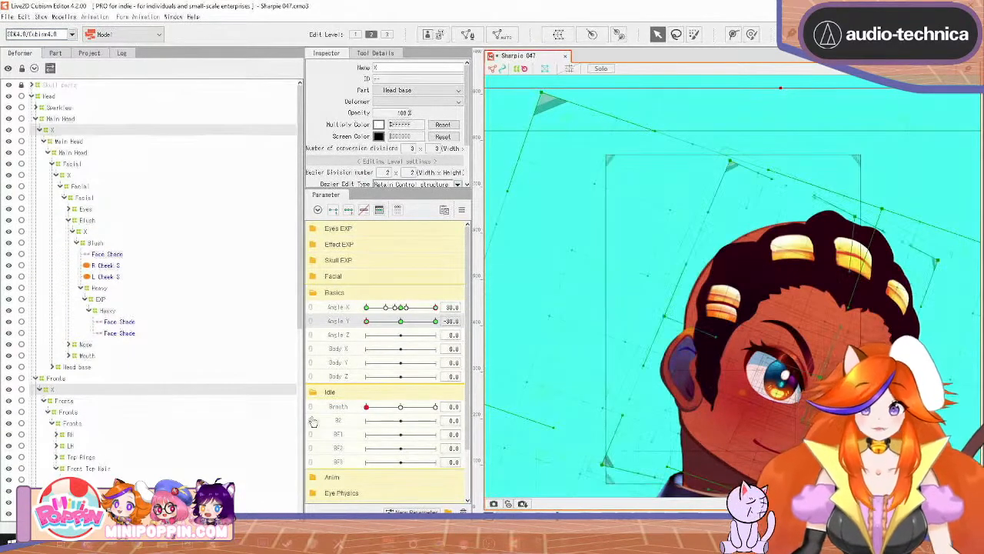
click(400, 321)
click(400, 307)
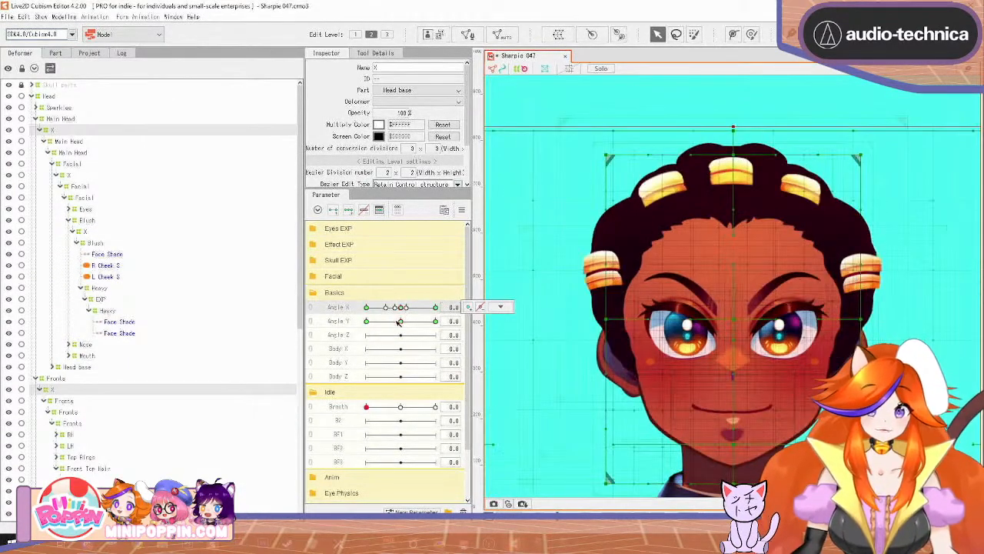
drag(400, 320, 290, 359)
scroll(704, 280, down, 2)
scroll(859, 287, down, 3)
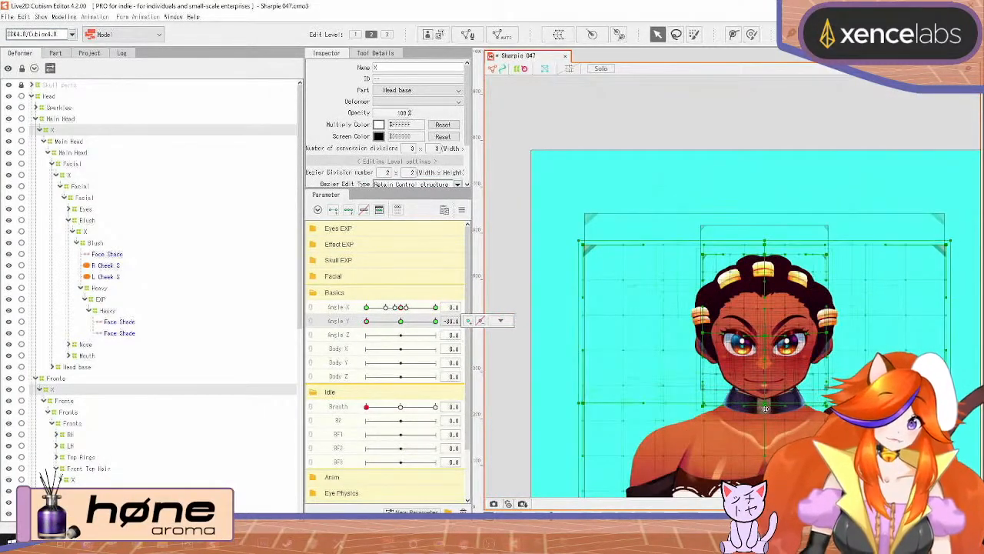
drag(765, 410, 765, 342)
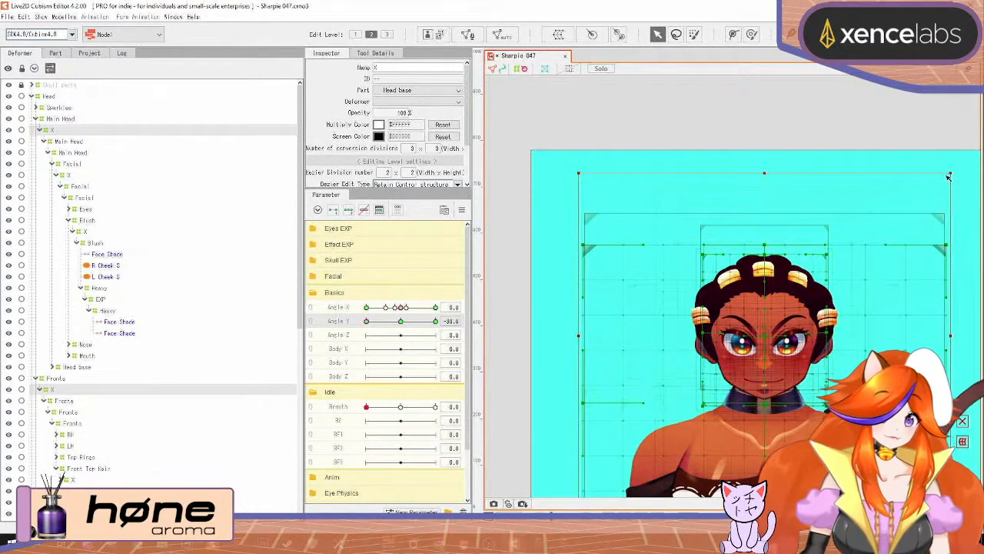
drag(950, 174, 947, 176)
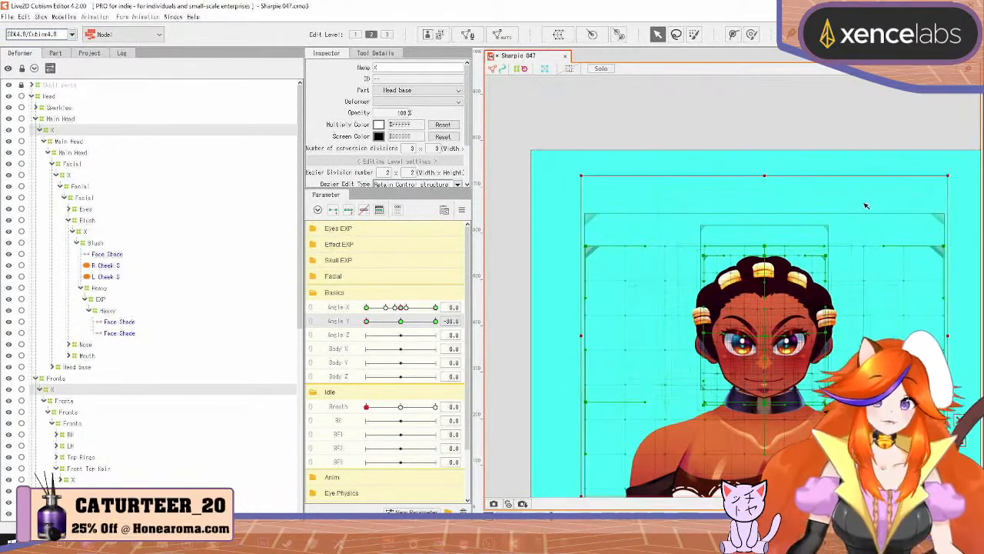
click(68, 16)
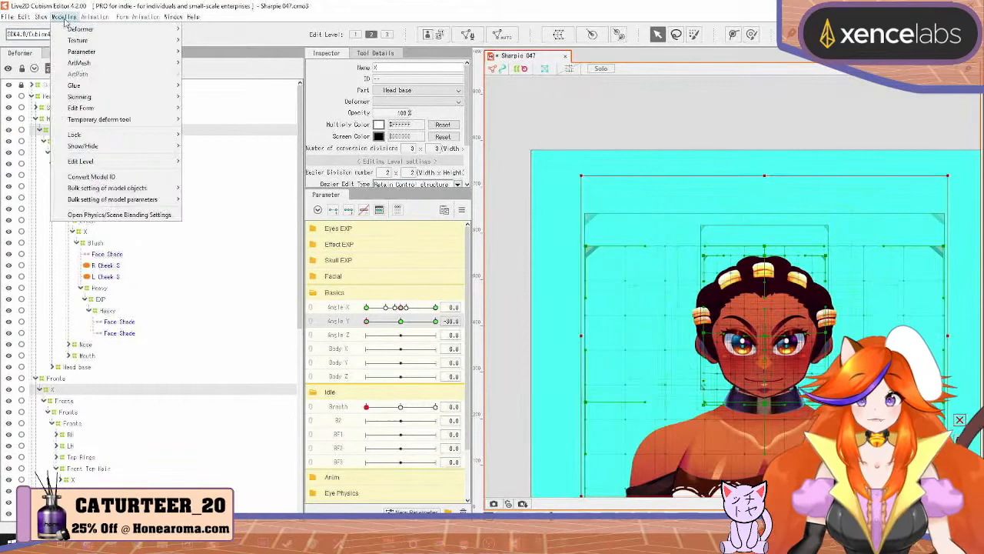
click(108, 213)
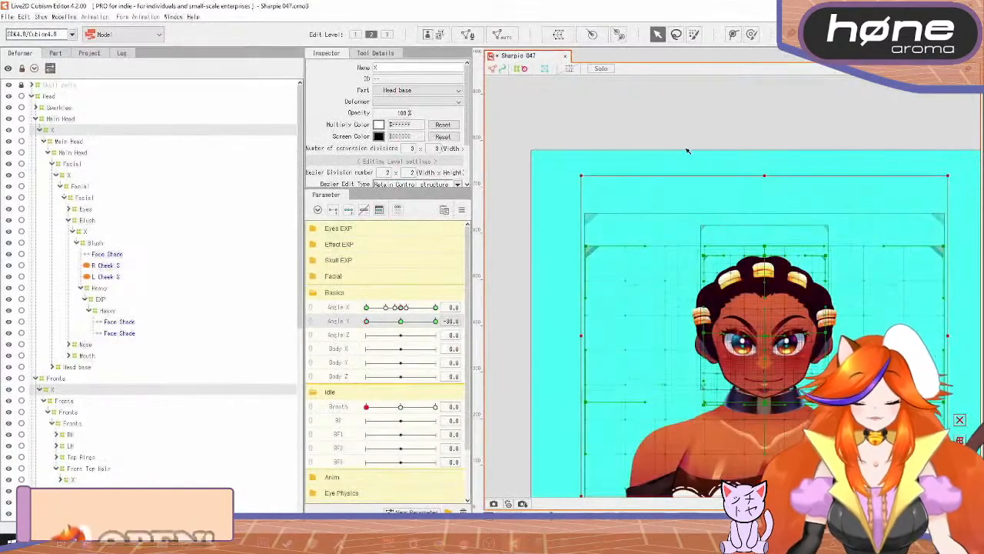
Step: Save the model as Sharpie 048 and return the parameters to their default values
key(ctrl+shift+s)
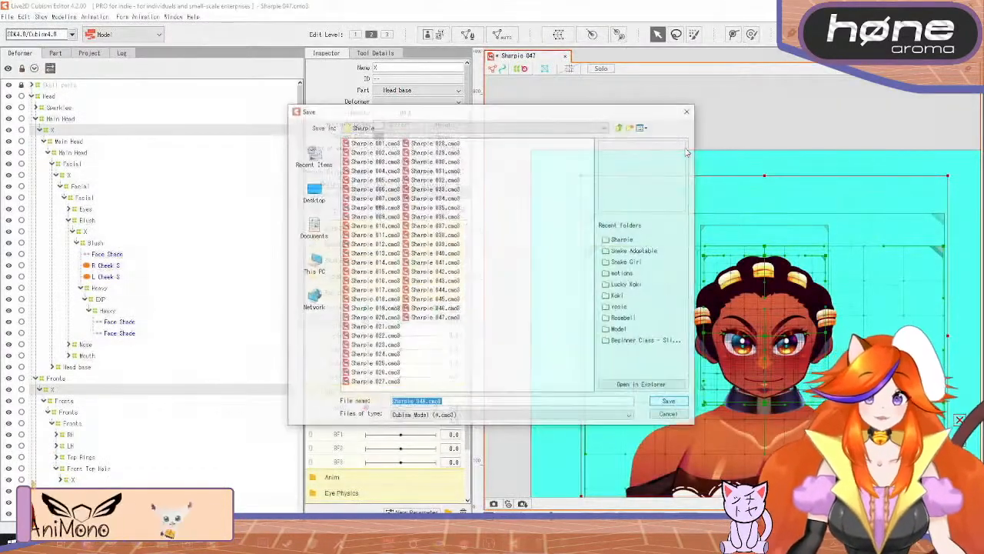
key(Return)
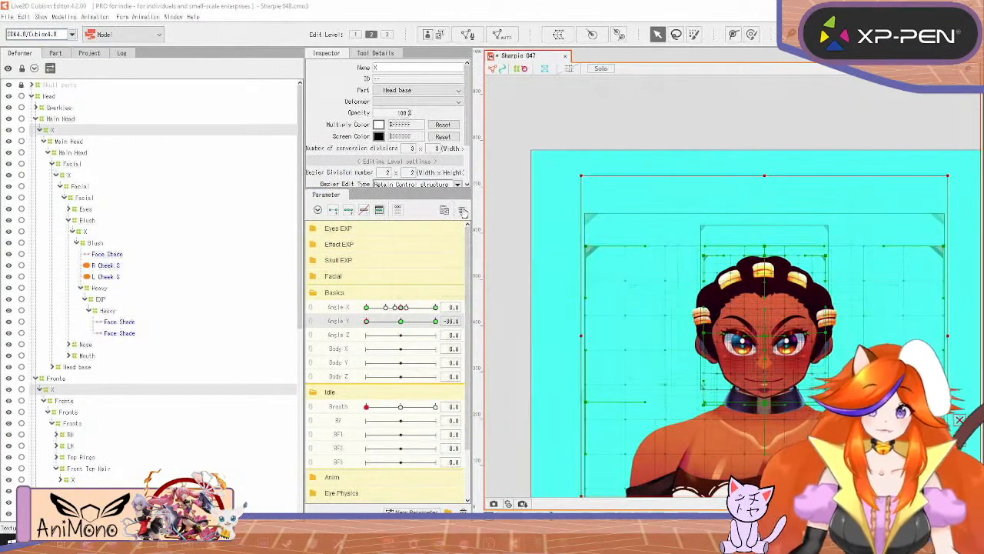
click(462, 209)
click(500, 208)
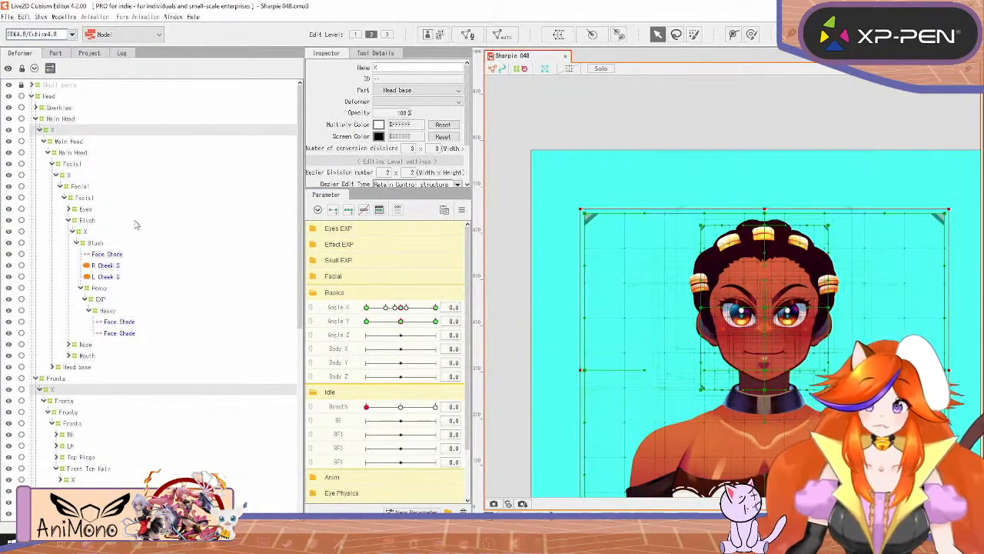
Step: Set the opacity of the BH deformer to 100% at the neutral pose
scroll(91, 388, down, 6)
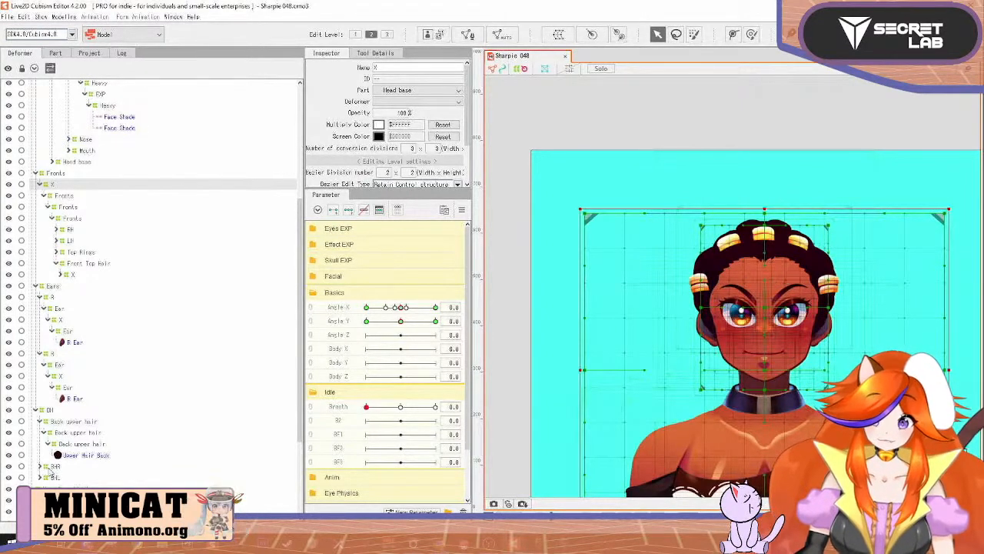
click(96, 421)
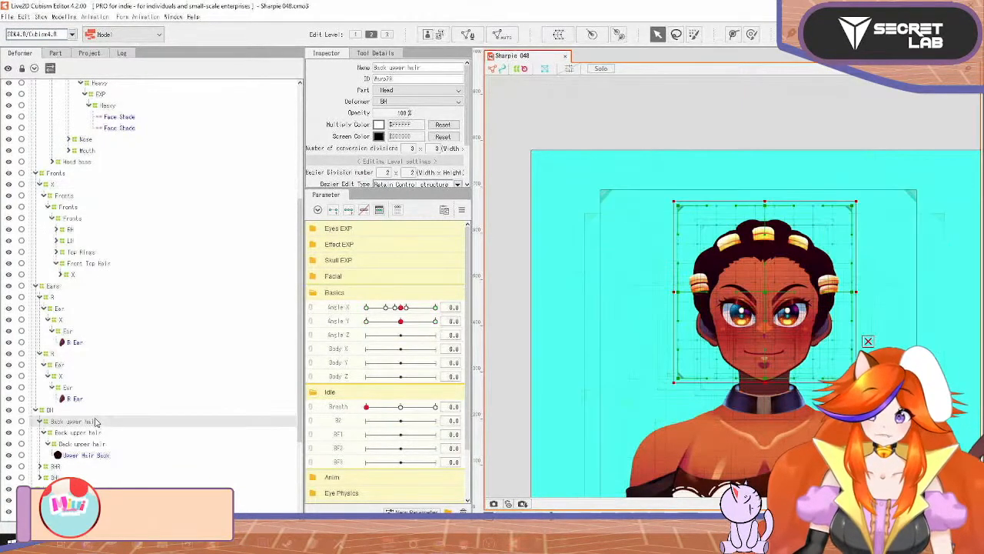
click(49, 410)
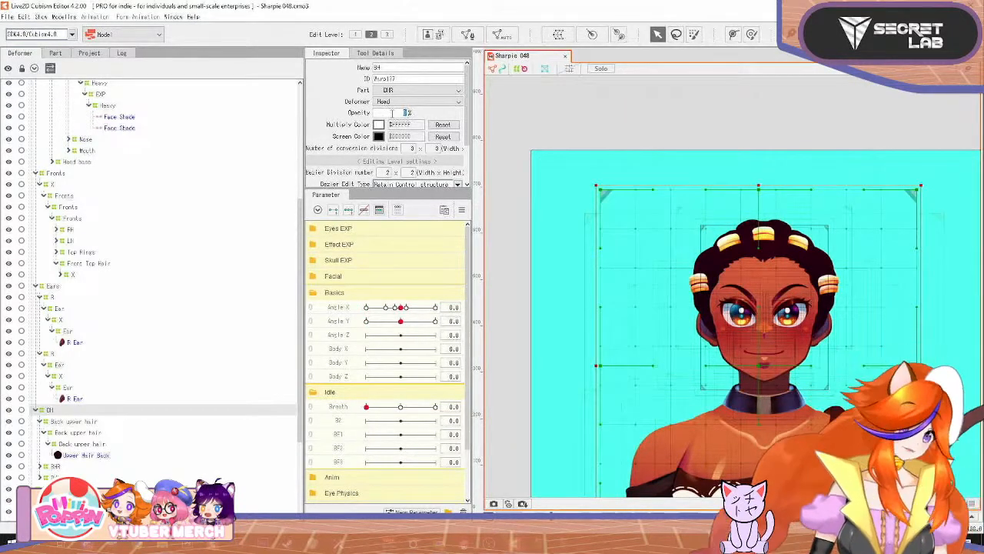
text(100)
key(Return)
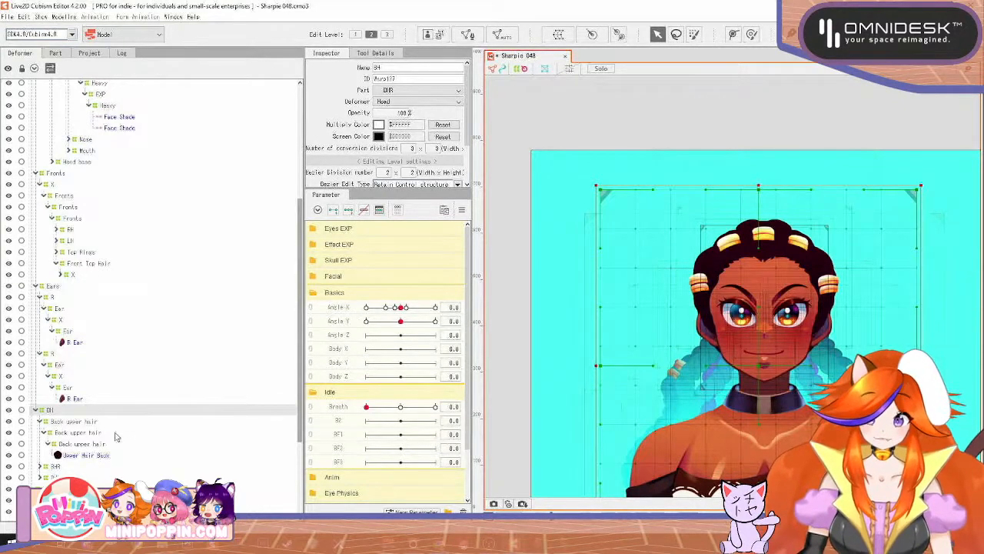
Step: Inspect the Back upper hair deformers, try shifting the whole BH deformer sideways at Angle X -30, and undo the move
click(84, 433)
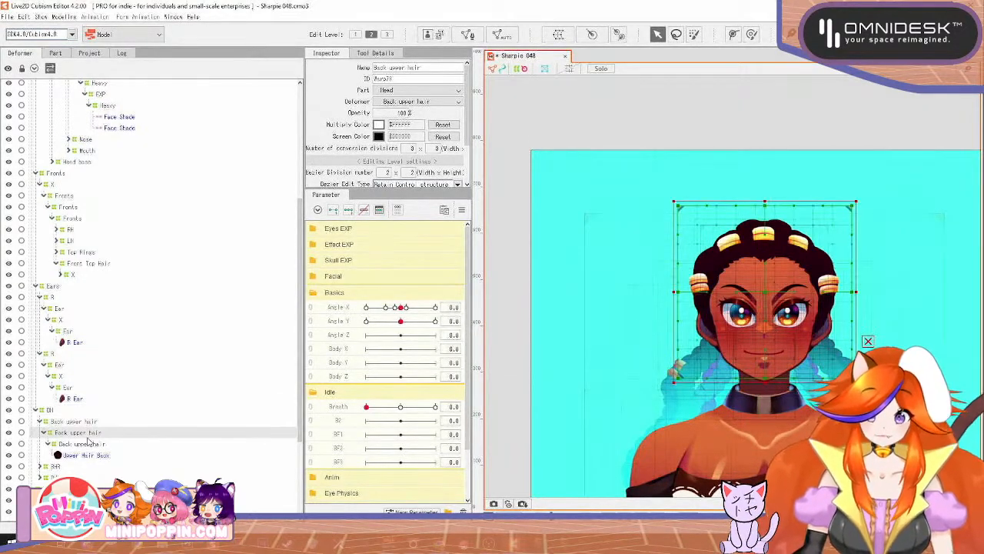
click(62, 412)
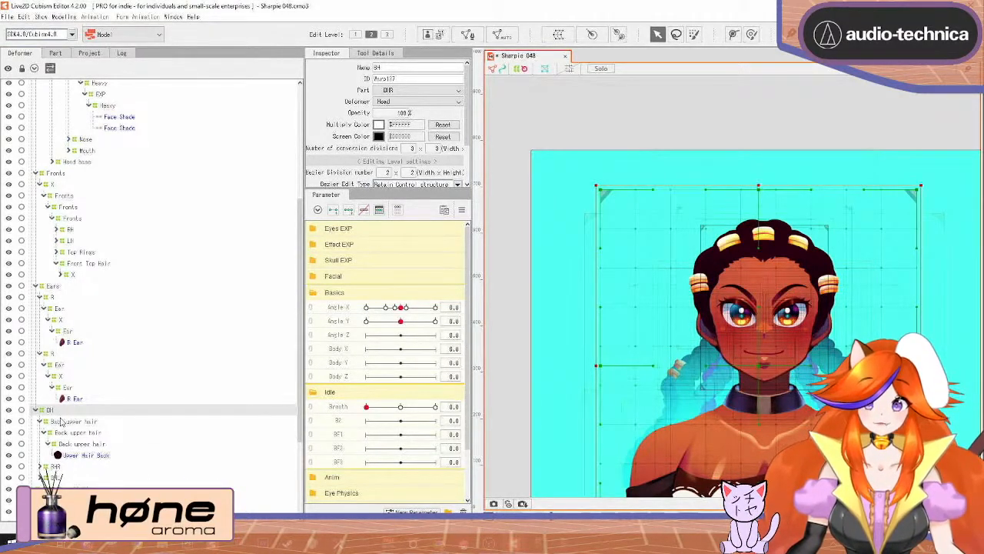
click(73, 422)
shift+click(80, 446)
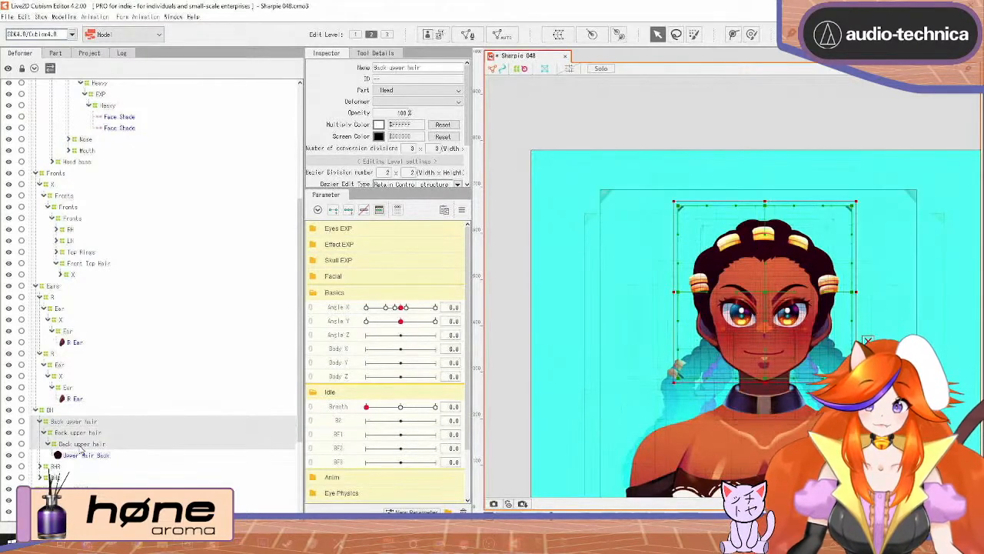
click(67, 410)
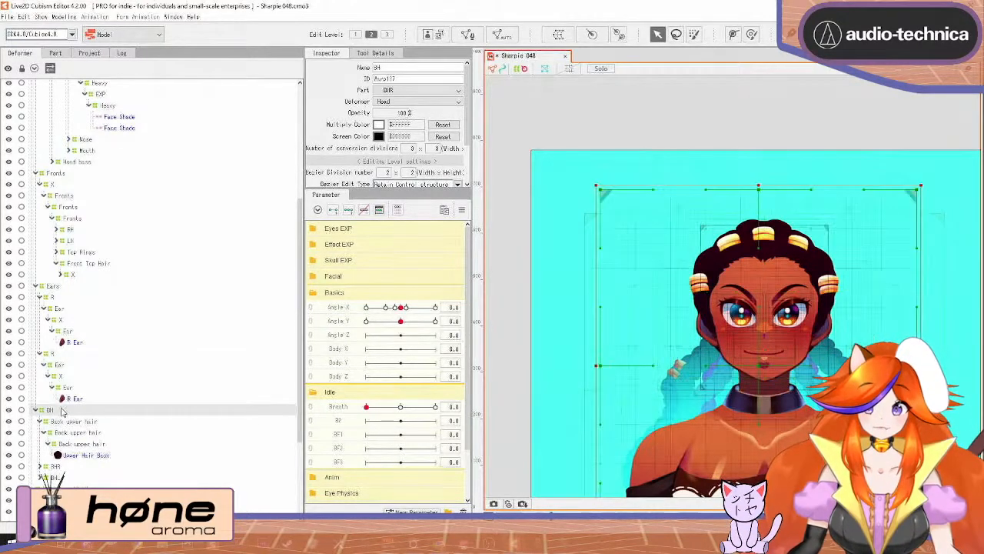
click(376, 307)
click(367, 308)
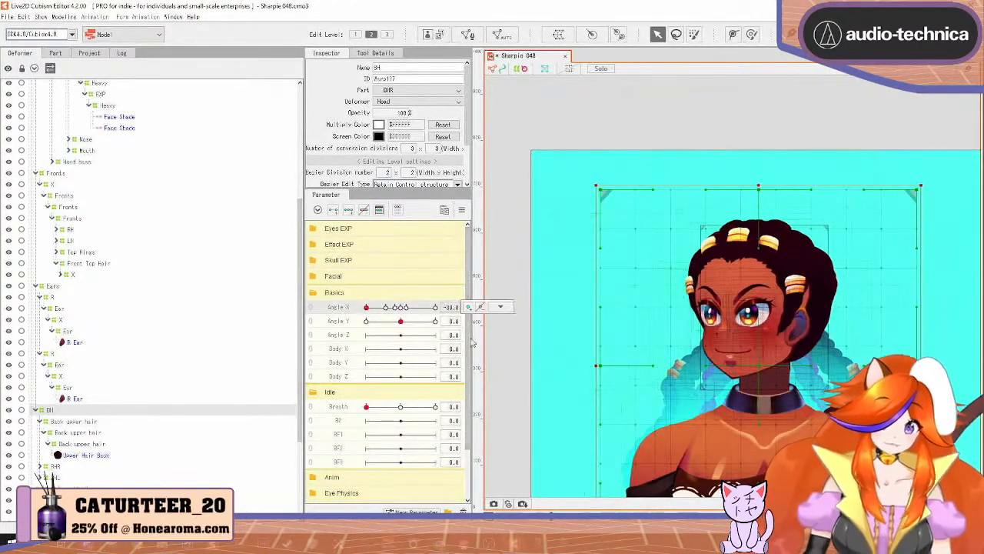
drag(765, 361, 770, 362)
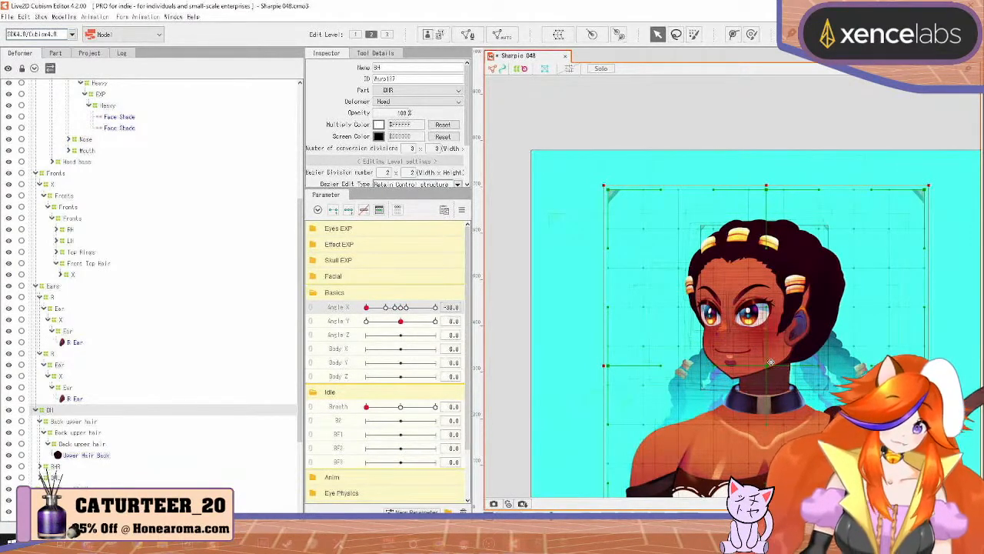
key(ctrl+z)
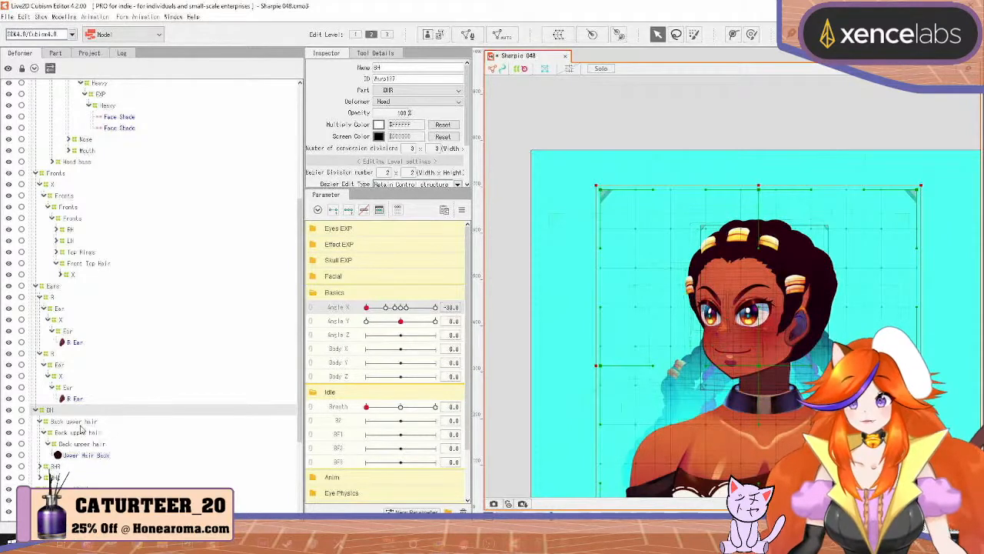
Step: Select the BHR and BHL deformers together and open the Create Warp Deformer dialog for them
click(44, 421)
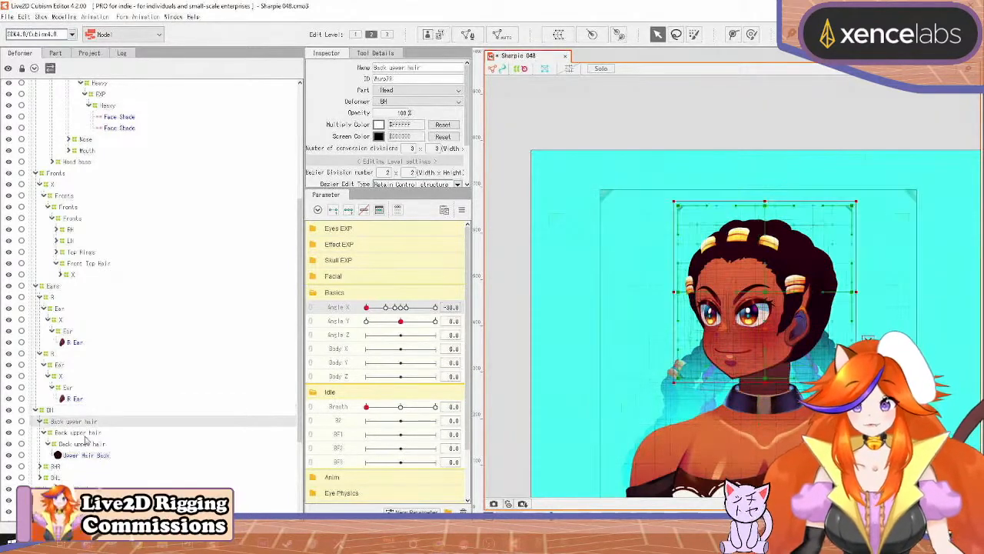
click(90, 444)
click(56, 466)
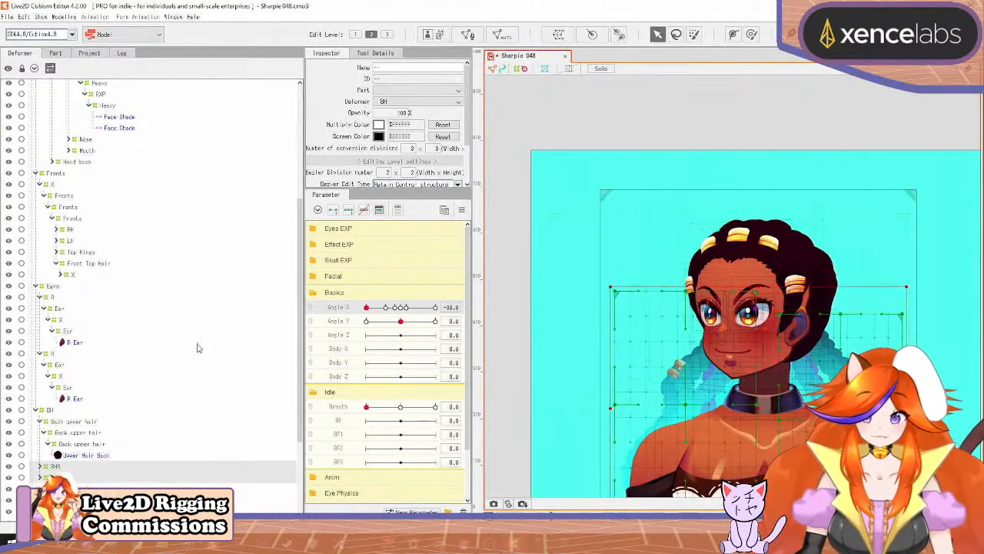
click(559, 35)
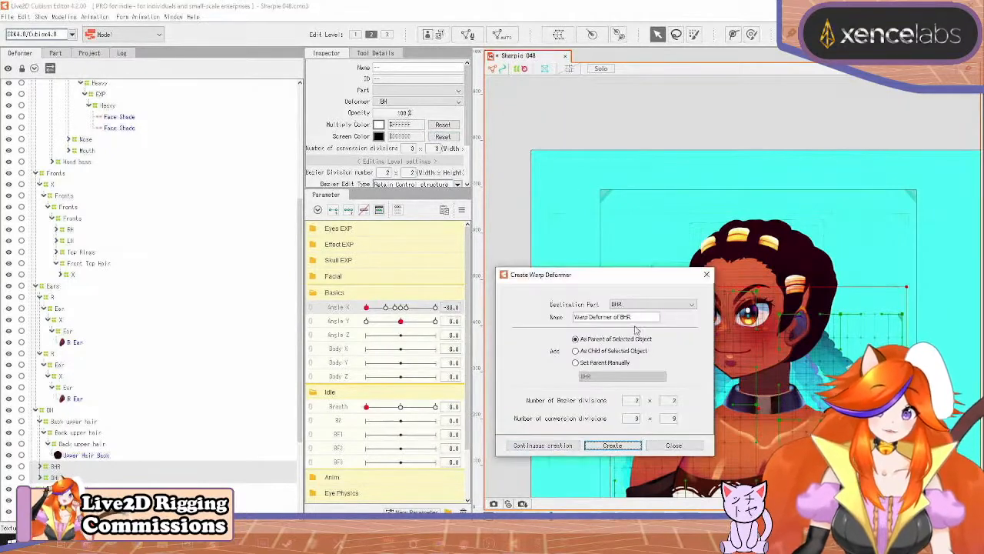
Step: Duplicate the BH deformer and nest one BH inside the other beside Back upper hair, with BHR and BHL grouped under the nested one
click(68, 410)
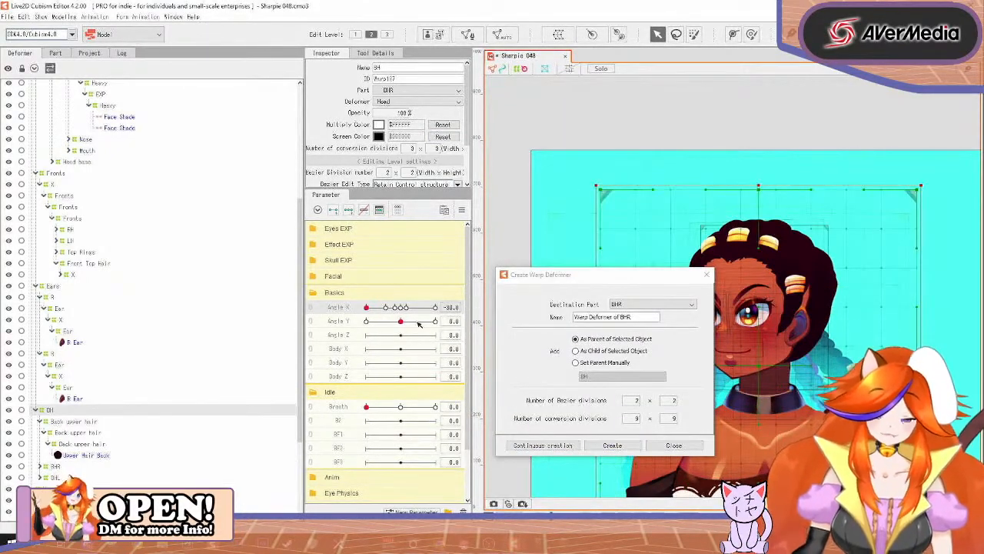
key(ctrl+s)
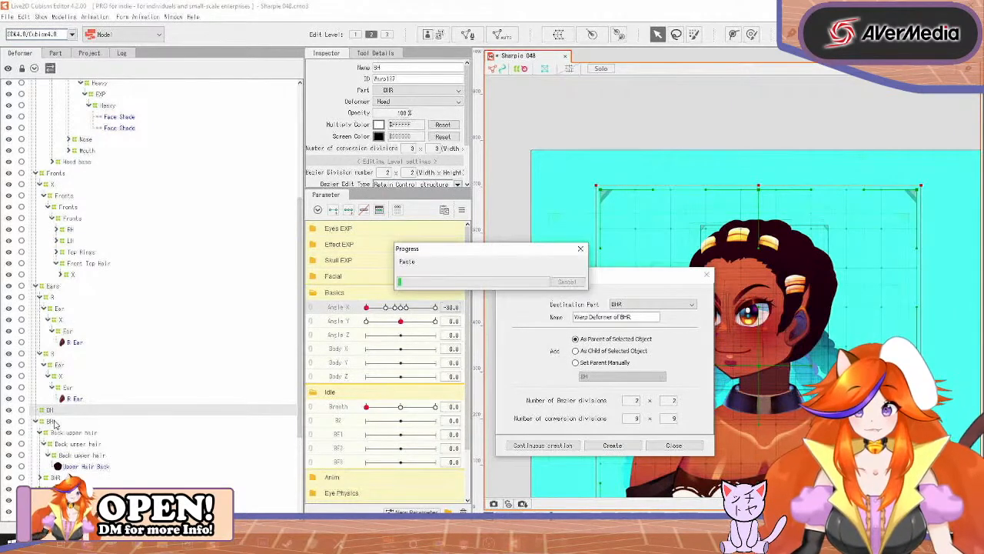
drag(52, 421, 56, 417)
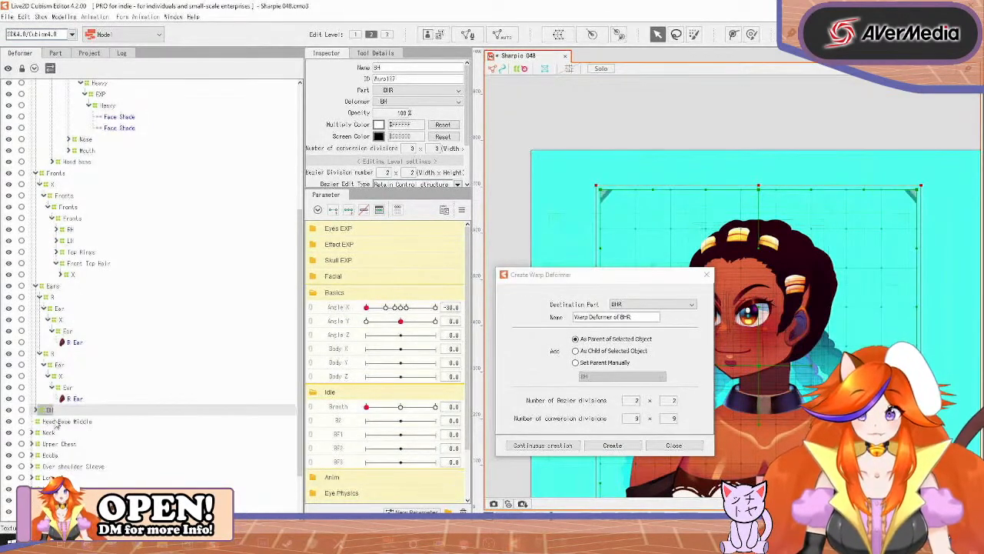
click(37, 411)
key(ctrl+z)
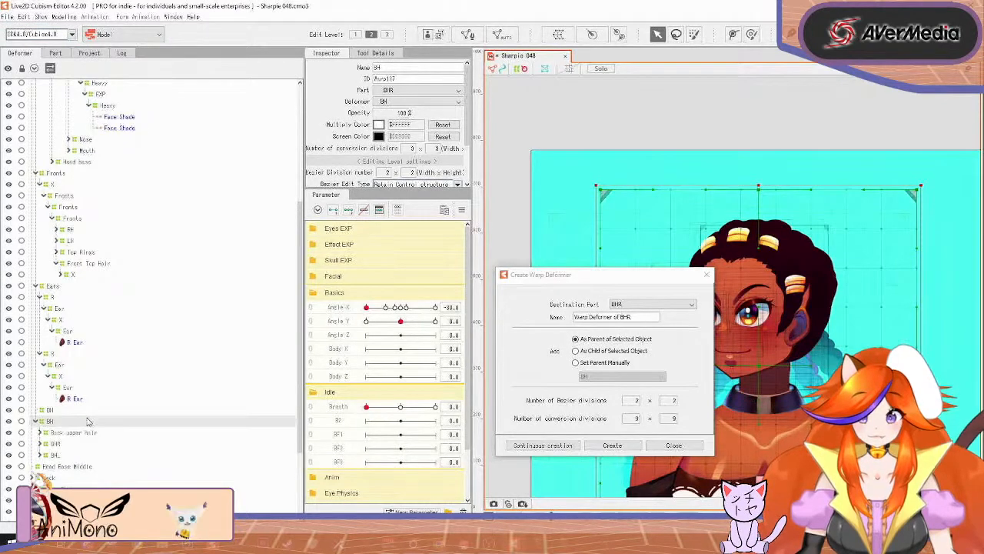
drag(49, 421, 54, 435)
click(57, 445)
shift+click(56, 455)
click(54, 435)
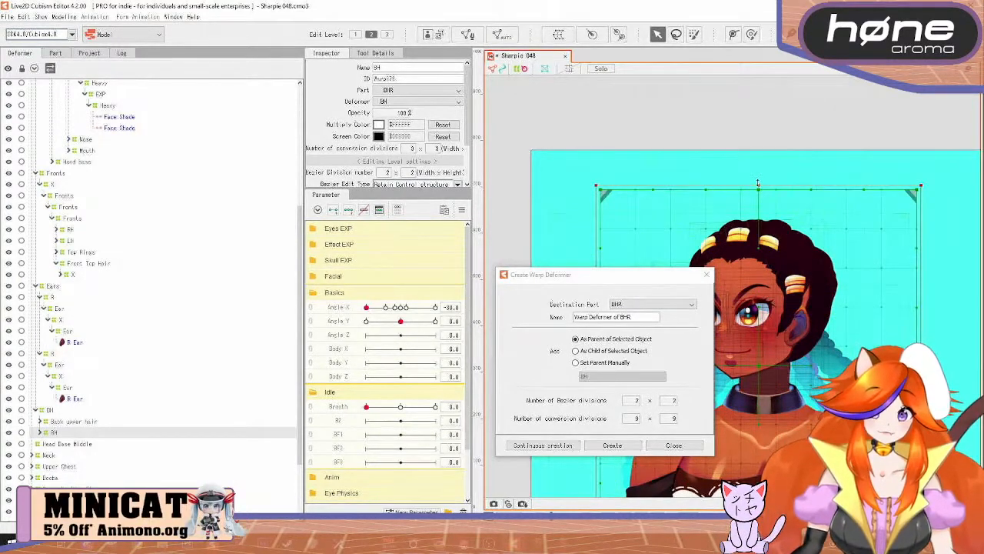
Step: Lower the nested BH deformer's upper edge to about the side hair rings and rename the deformer Ties
drag(757, 183, 760, 272)
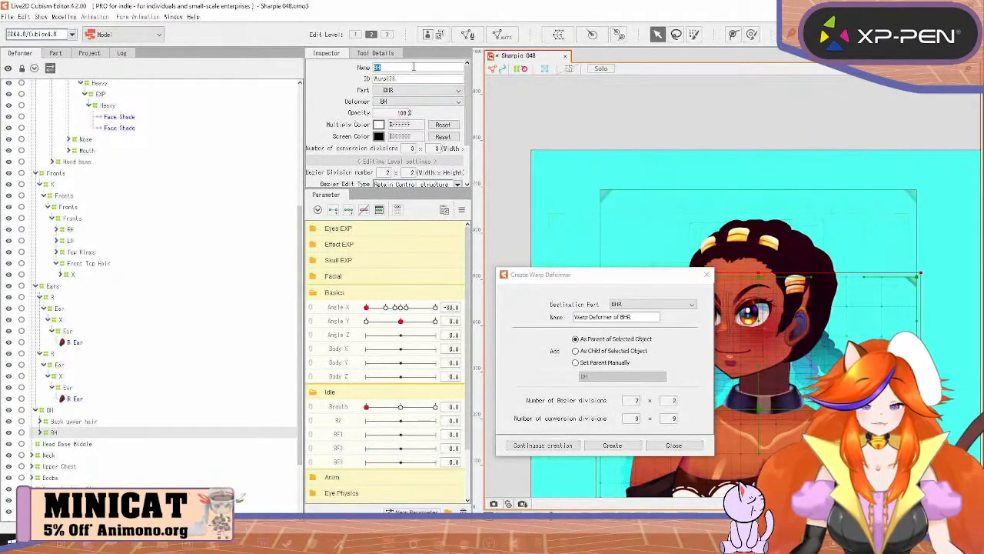
text(Ties)
key(Return)
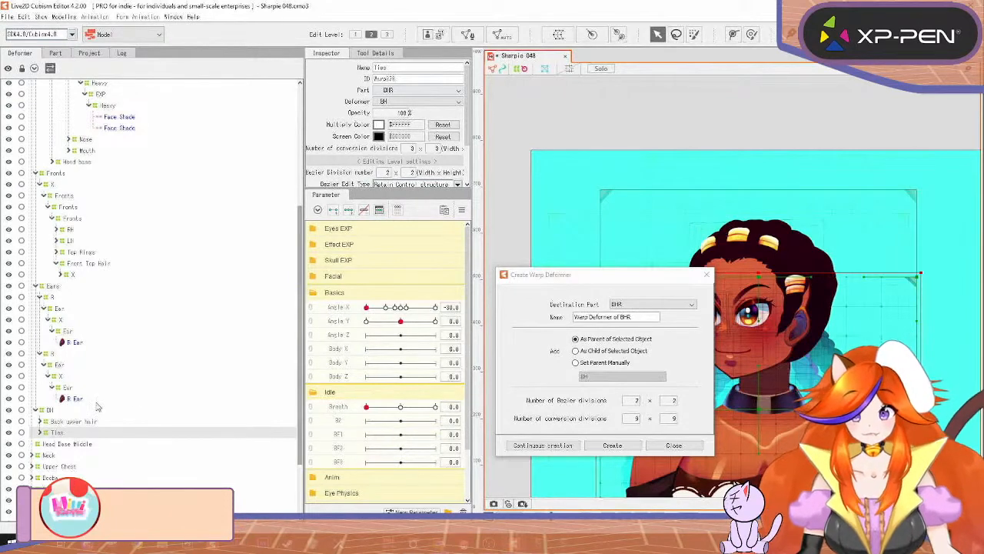
Step: Nest the Ties deformer holding BHR and BHL inside its duplicated Ties deformers under BH, and expand the Back upper hair hierarchy
click(40, 432)
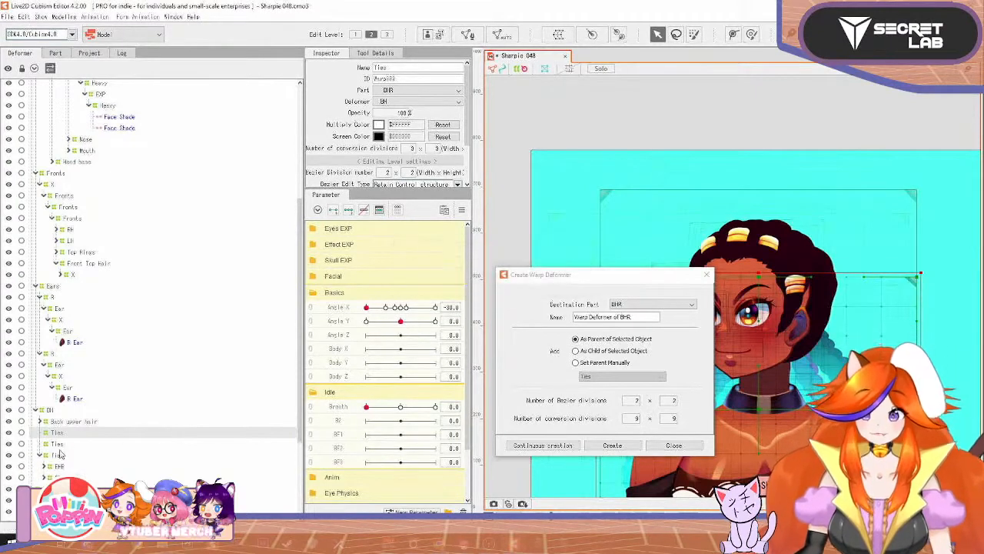
drag(60, 456, 55, 434)
click(40, 423)
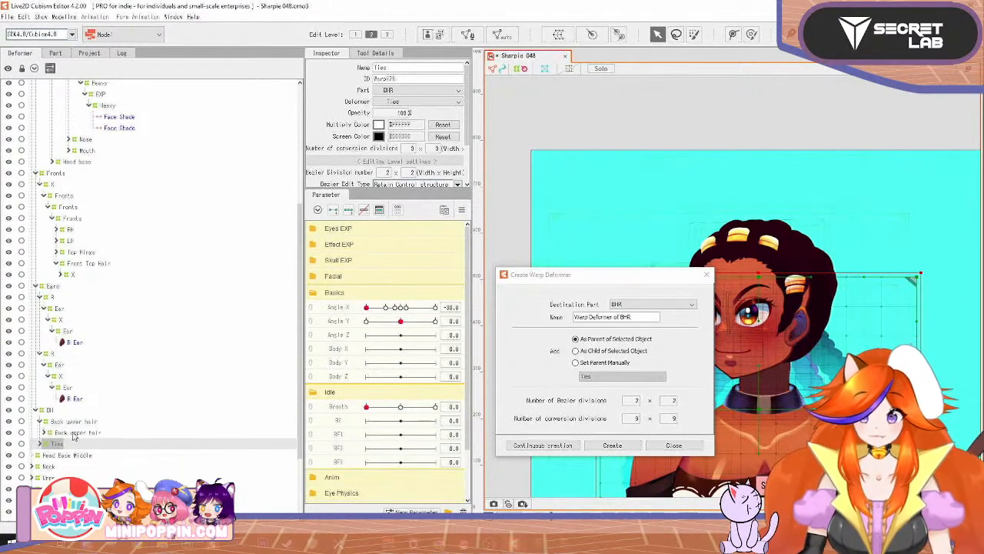
Step: Duplicate the Back upper hair deformer, rename the outer copy X, and dismiss the warp deformer creation dialog
click(76, 433)
key(ctrl+v)
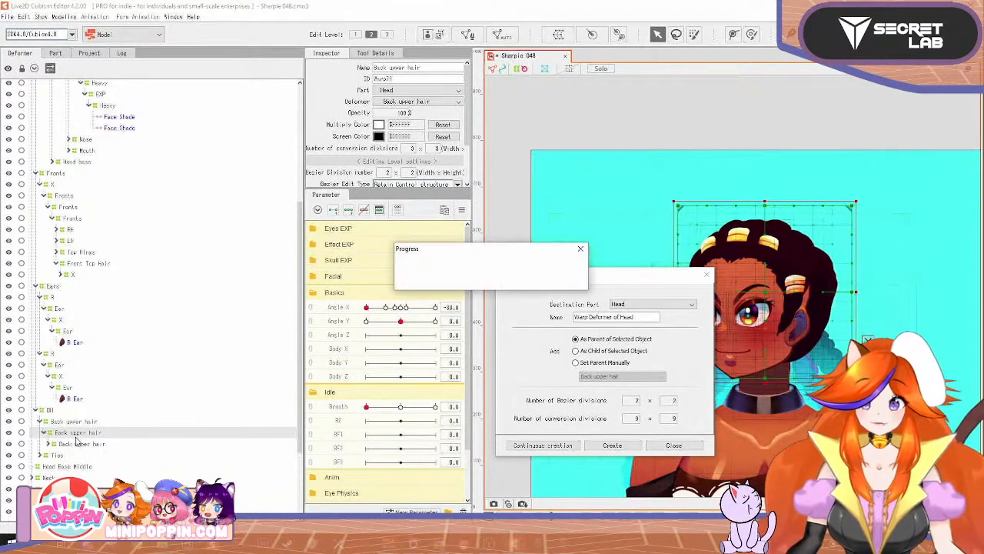
drag(77, 443, 77, 433)
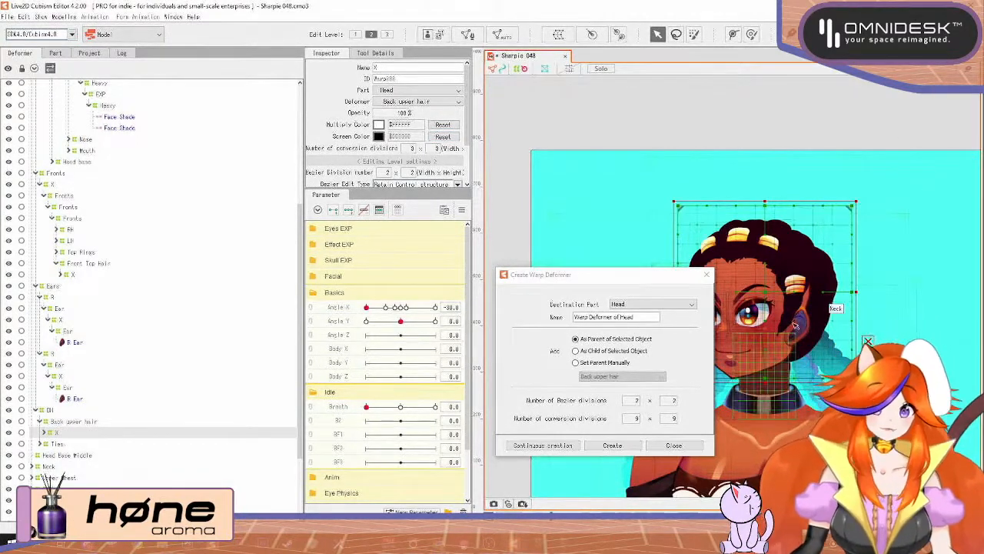
click(707, 274)
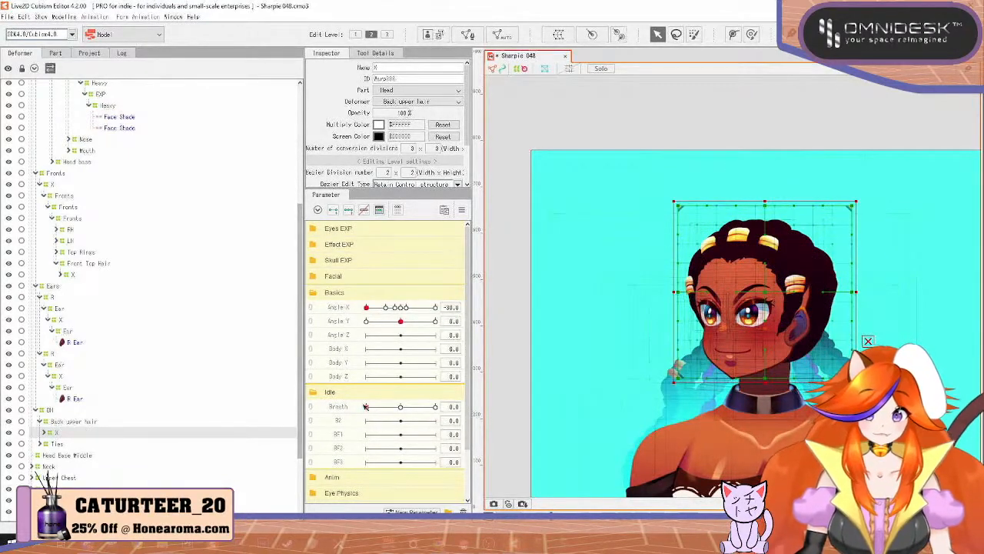
Step: Key the X deformer on Angle X at -30, 0 and 30, and pull its left edge inward to the face at -30
drag(366, 307, 401, 313)
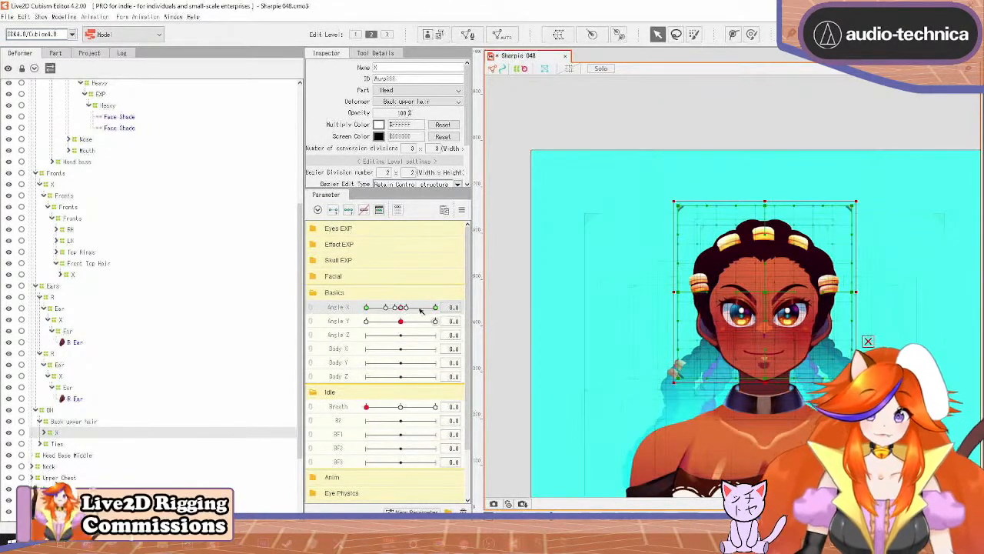
drag(401, 308, 332, 322)
scroll(610, 301, up, 5)
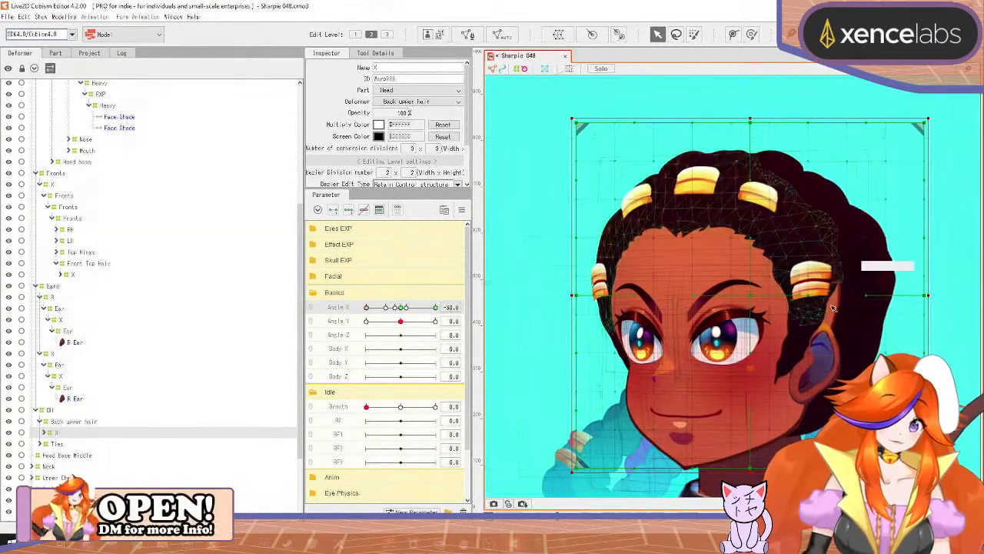
mouse_move(815, 353)
mouse_down()
mouse_move(800, 296)
mouse_move(816, 357)
mouse_up()
drag(573, 300, 614, 300)
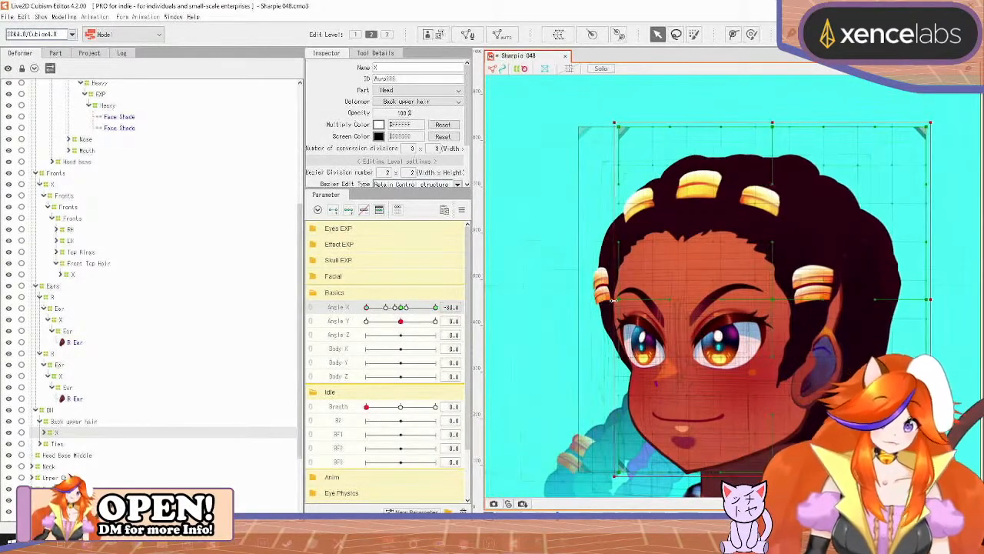
drag(793, 480, 781, 430)
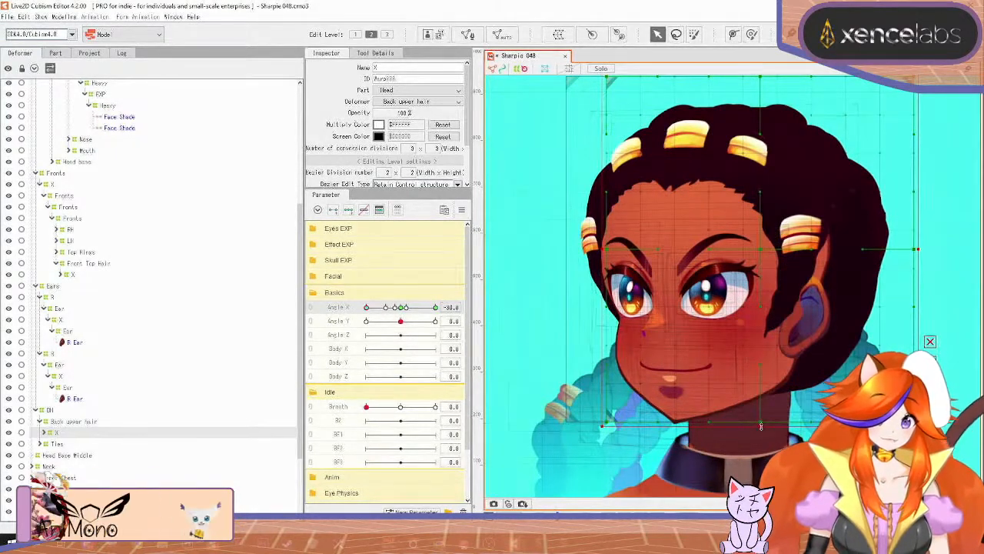
drag(760, 427, 761, 424)
key(ctrl+z)
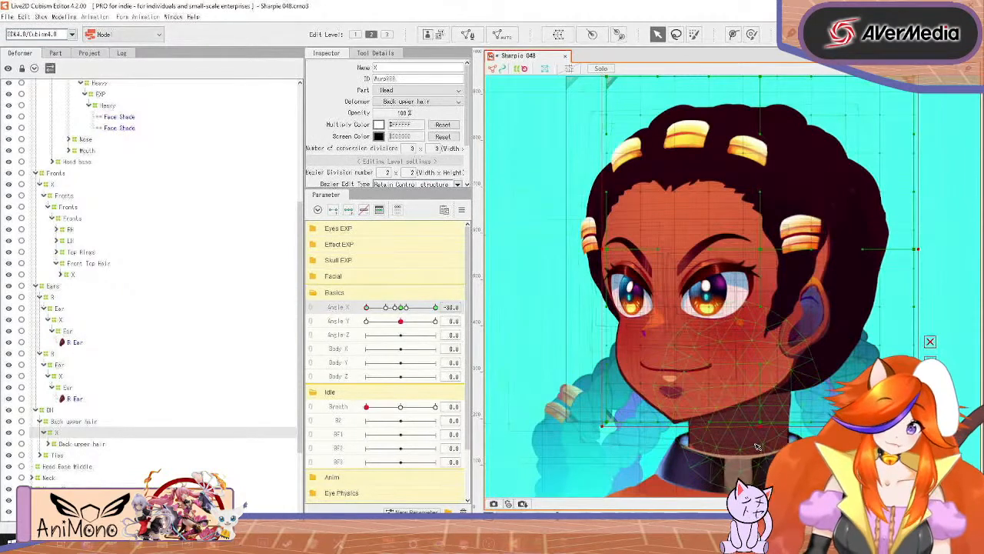
Step: Check the draw orders of the Neck Shadow and Neck meshes, and set the Upper Hair Back mesh's draw order to 514
click(757, 446)
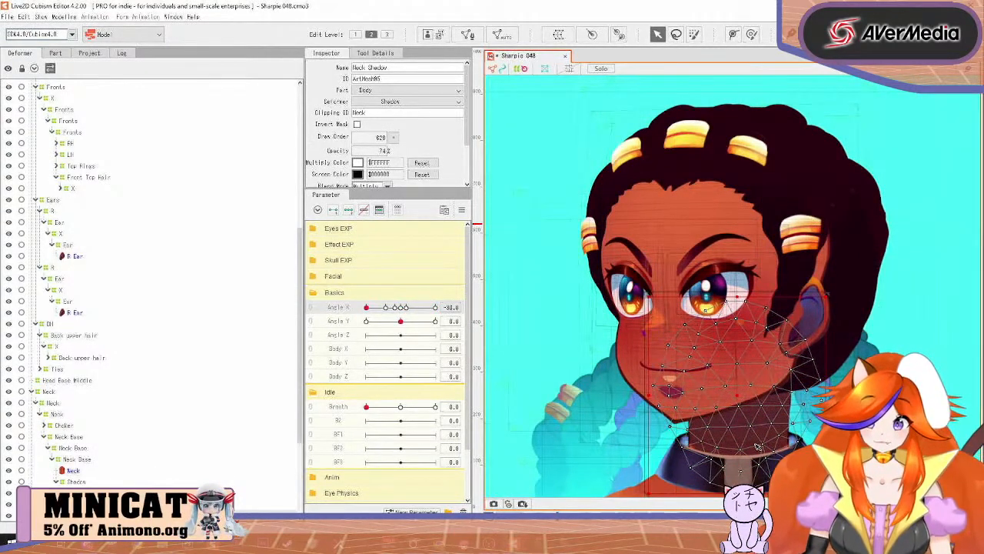
scroll(129, 456, down, 1)
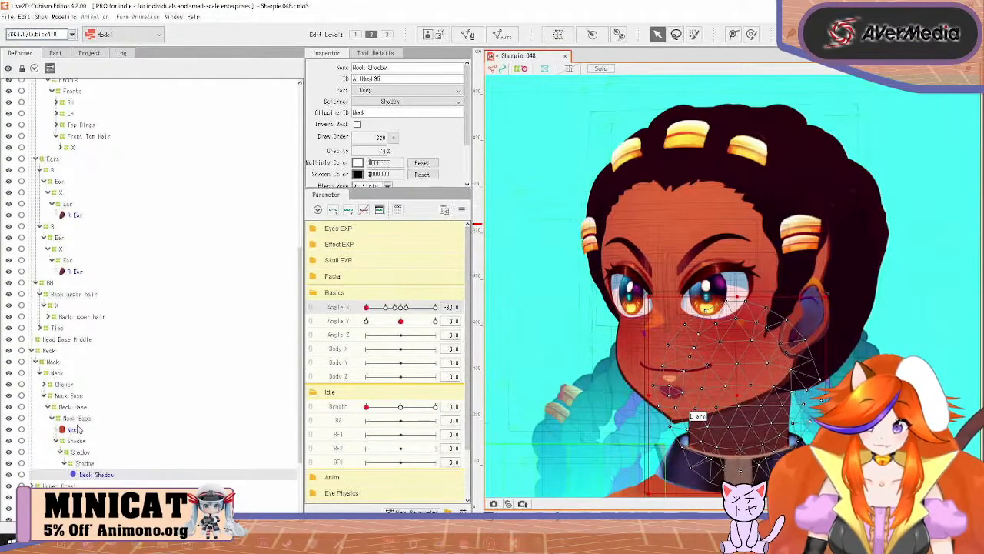
click(75, 429)
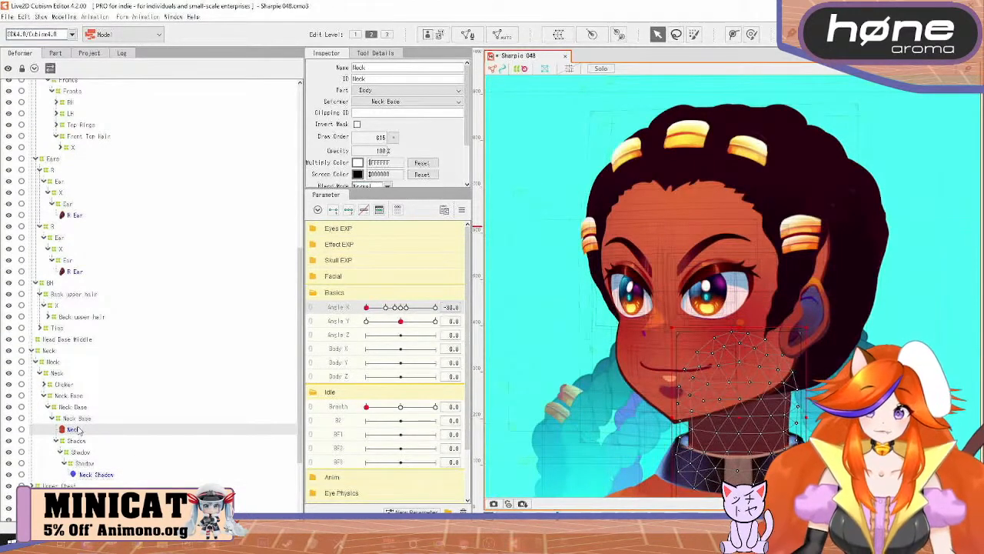
scroll(89, 247, up, 8)
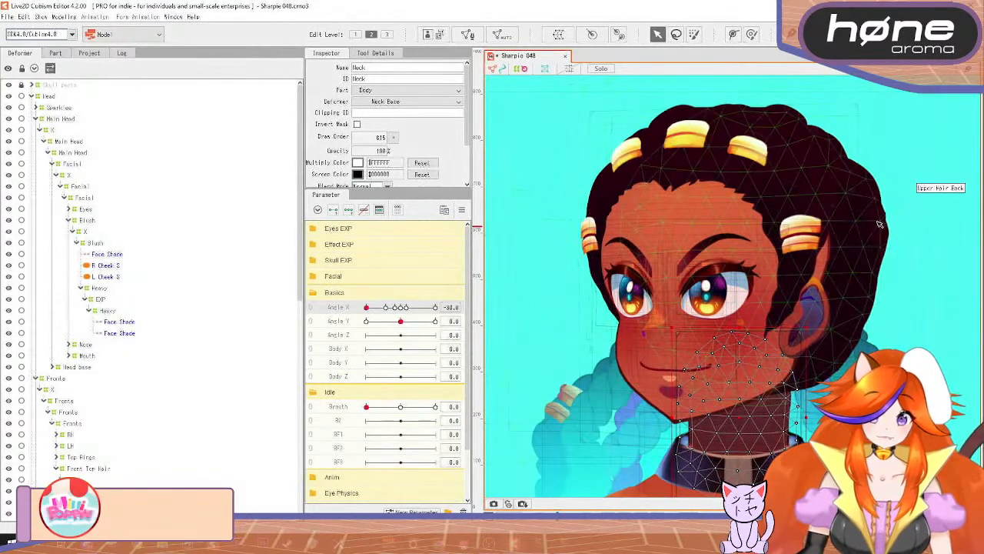
click(836, 239)
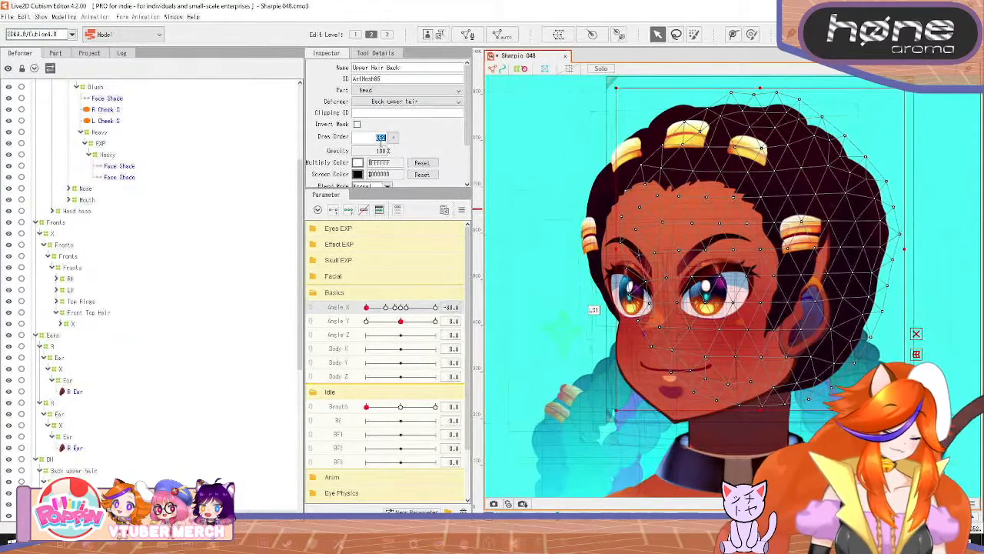
text(514)
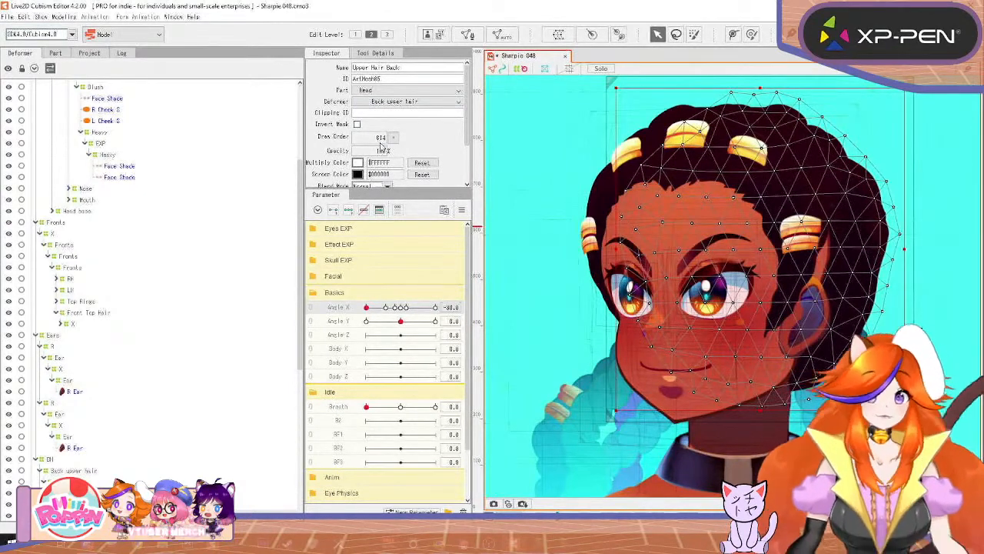
Step: Set the Bezier divisions of the back upper hair's X deformer to 2 × 3
scroll(124, 288, down, 2)
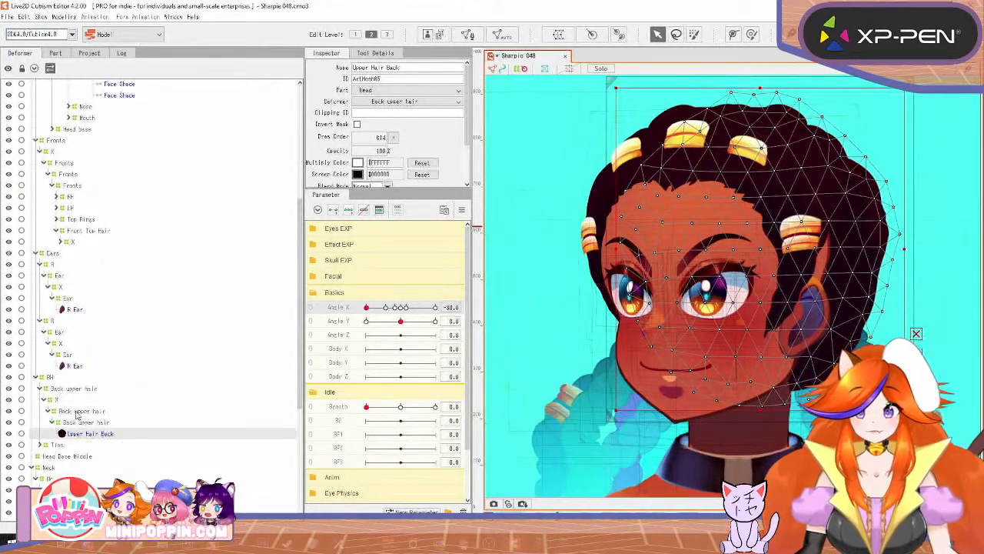
click(66, 400)
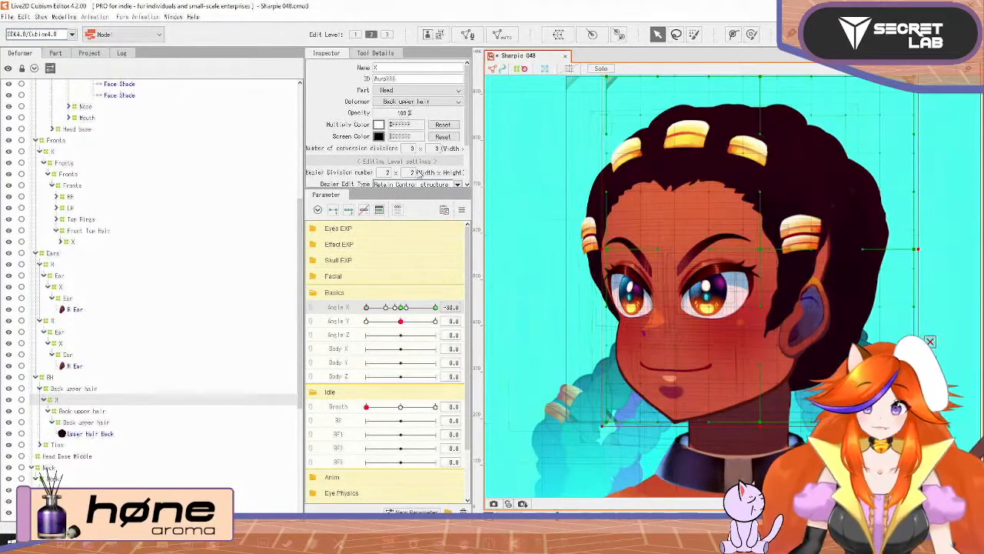
text(3)
key(Return)
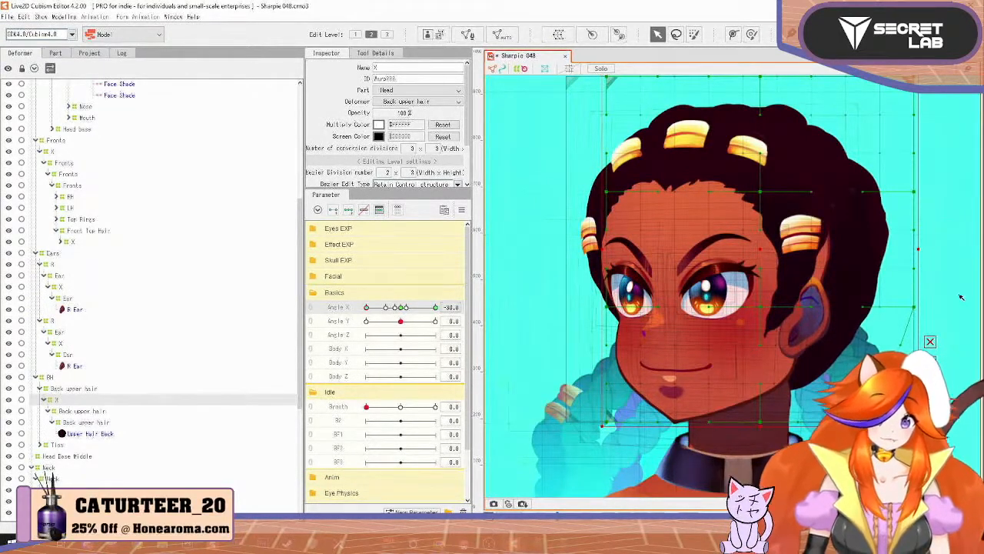
Step: At Angle X -30, pull the X deformer's right edge slightly toward the head and preview the head turn
scroll(960, 297, down, 5)
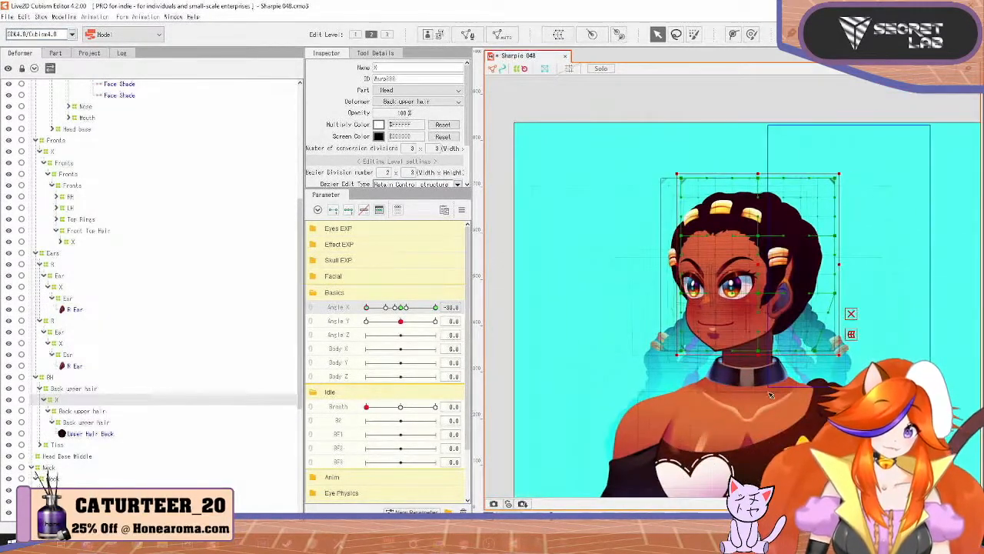
drag(769, 393, 764, 393)
drag(840, 265, 829, 268)
click(885, 236)
scroll(864, 265, up, 4)
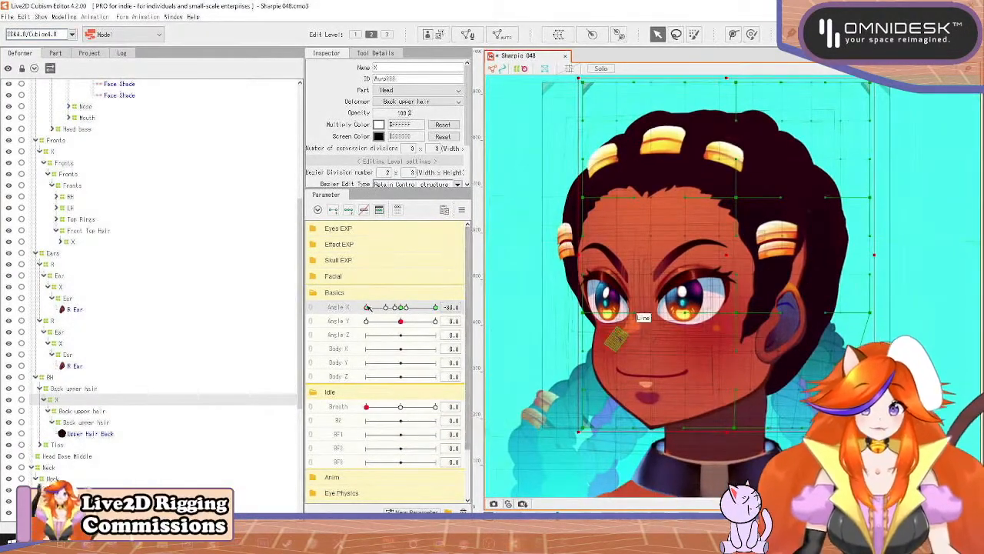
drag(368, 308, 346, 322)
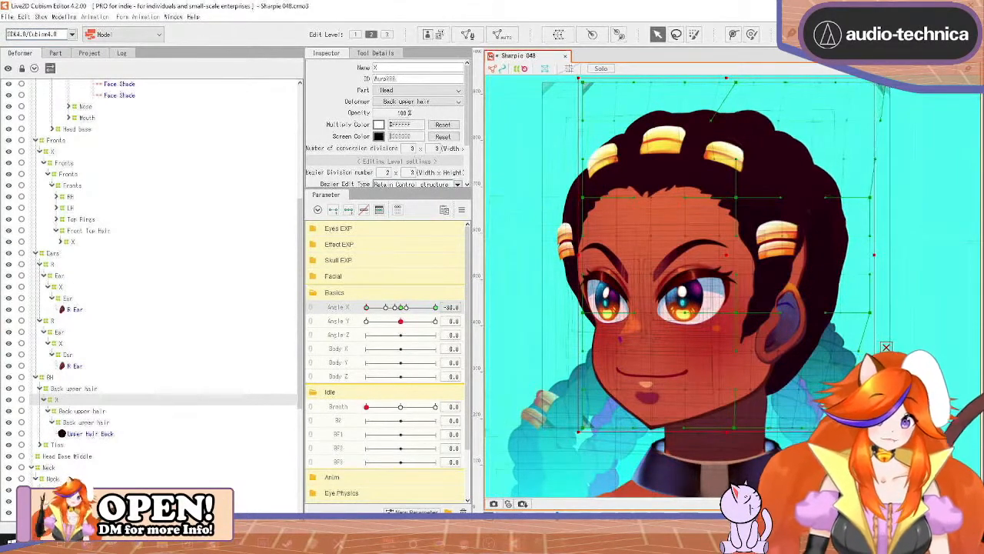
Step: Reshape the X deformer's upper control points at Angle X -30, moving the upper right ones outward, and preview the turn
drag(886, 86, 888, 86)
drag(736, 197, 719, 197)
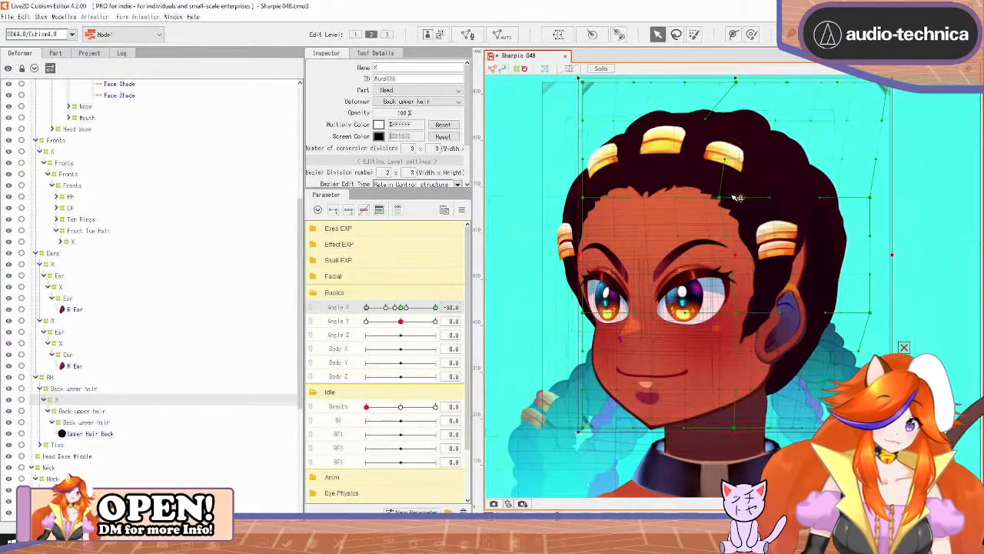
drag(870, 197, 888, 199)
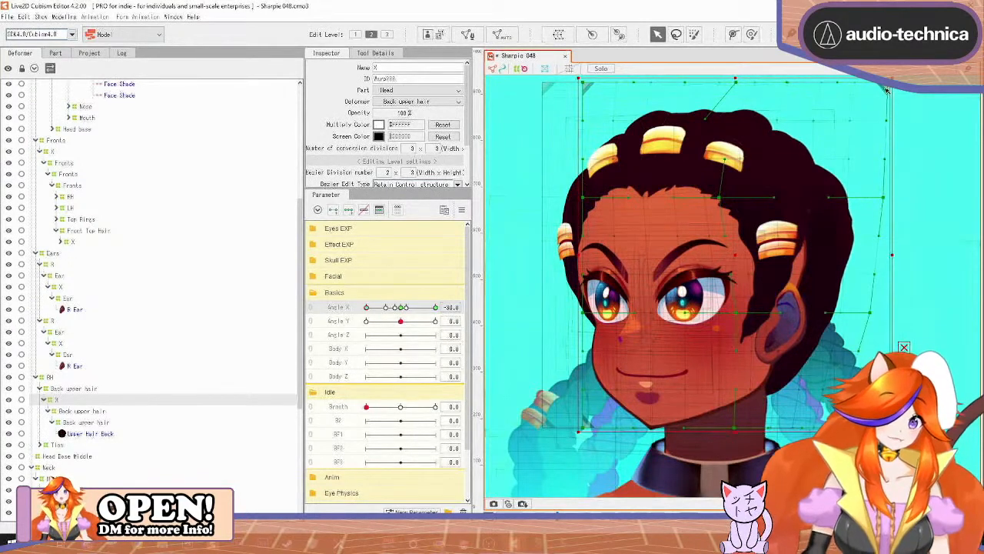
drag(886, 87, 896, 88)
drag(736, 83, 740, 83)
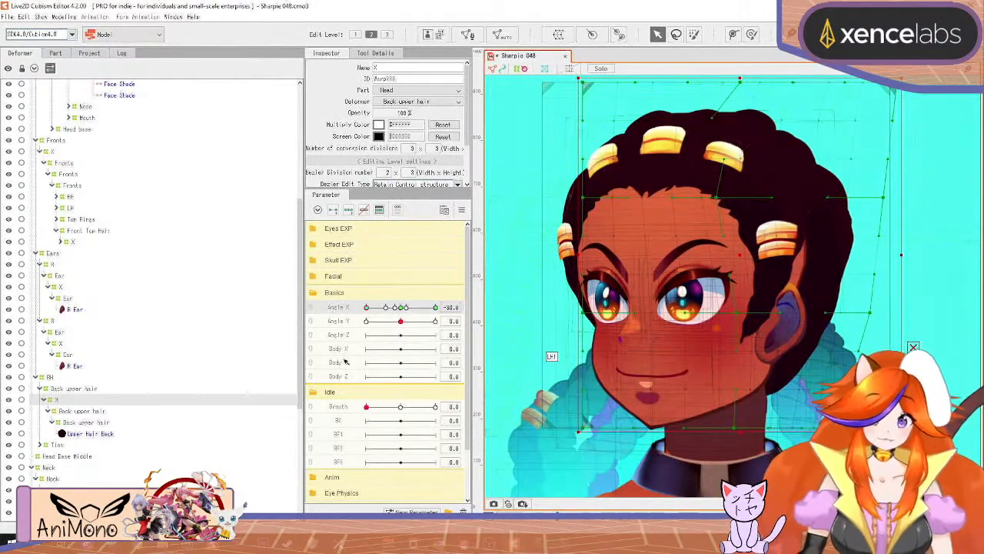
drag(372, 307, 352, 315)
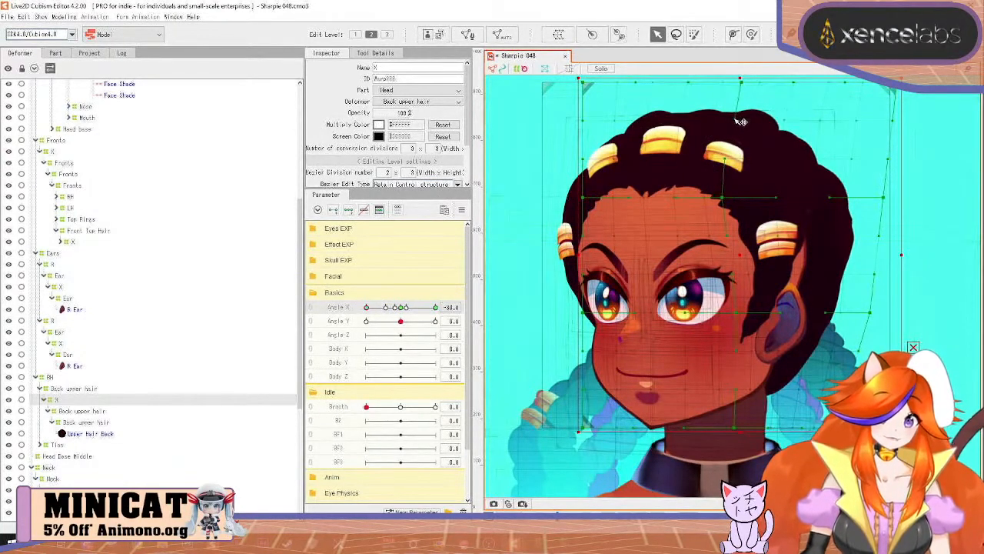
drag(367, 308, 350, 323)
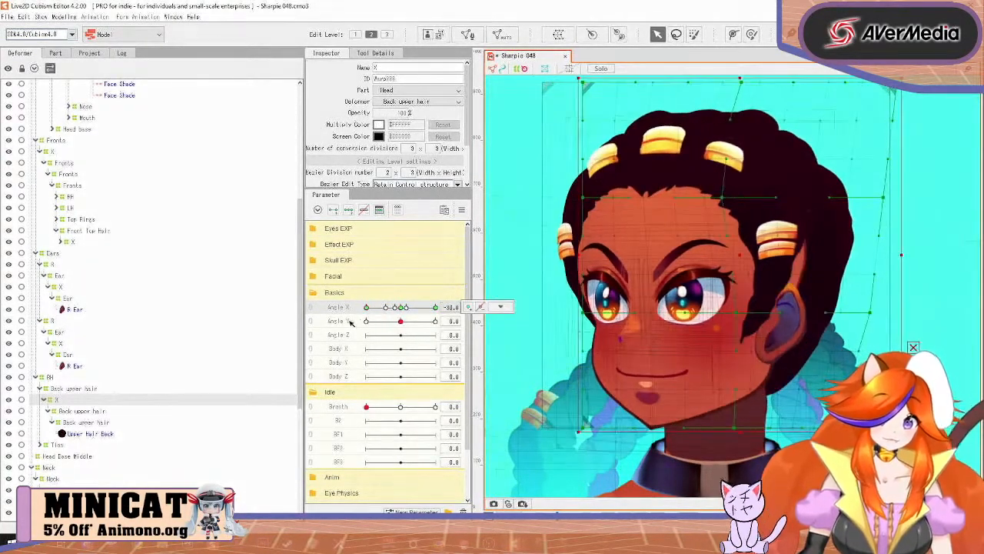
Step: Adjust the X deformer's points beside the hair's upper right edge at Angle X -30, rounding the silhouette, and preview the turn
click(824, 160)
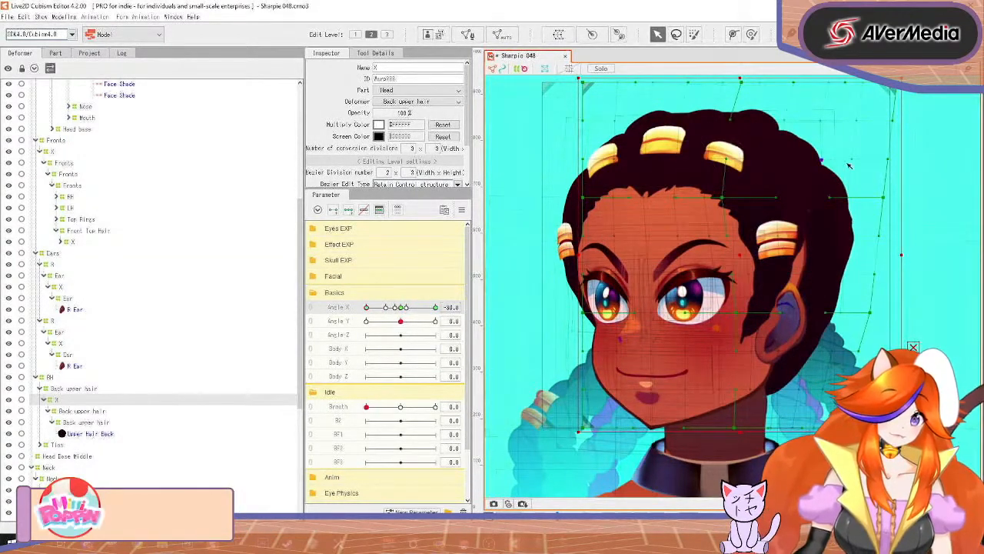
shift+click(856, 160)
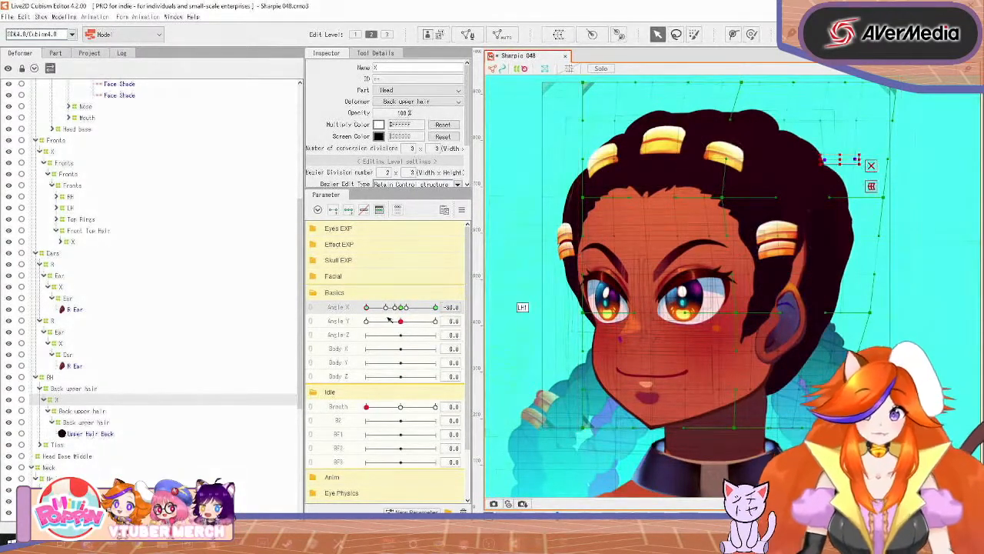
drag(367, 309, 385, 333)
click(912, 254)
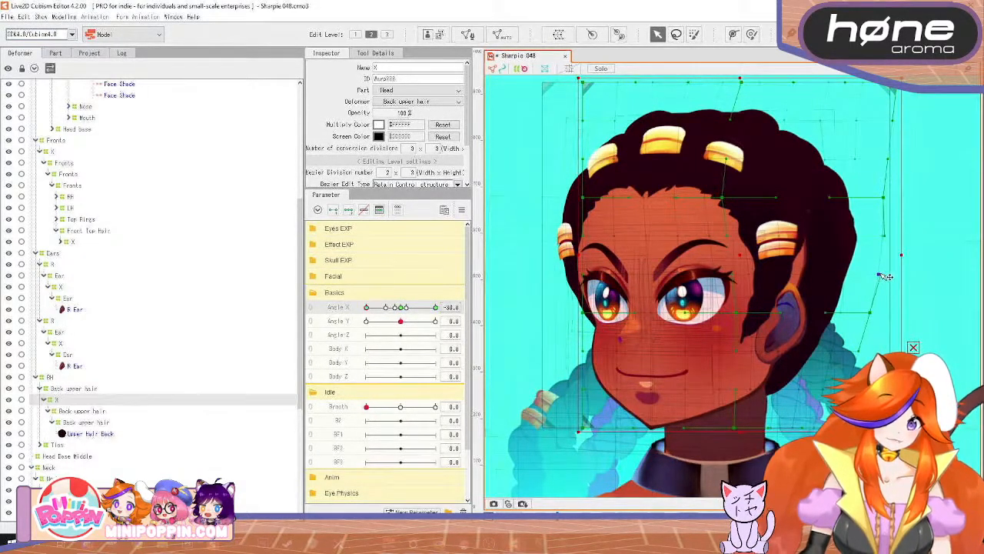
Step: Refine the X deformer's points around the lower right and upper back of the hair at Angle X -30, checking the turn
drag(835, 284, 891, 263)
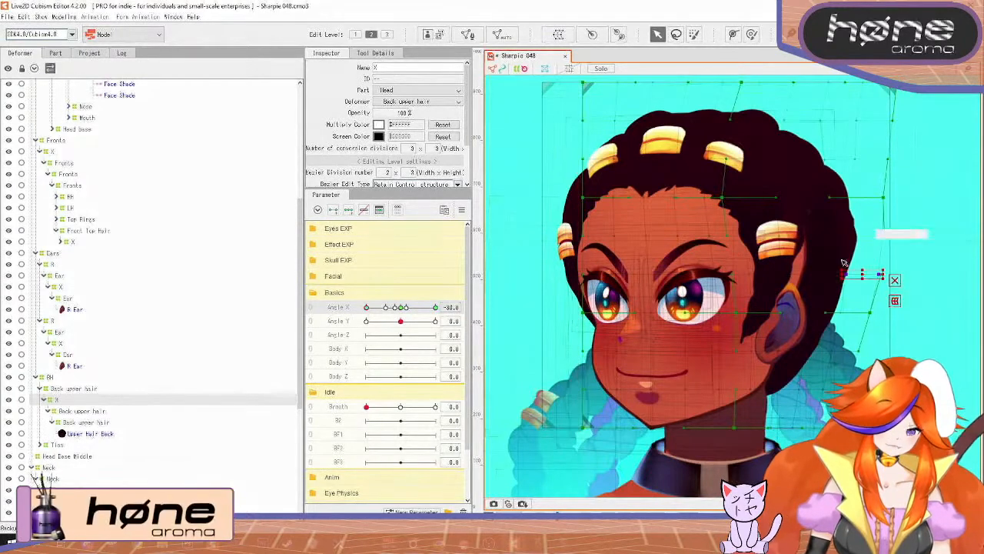
key(ctrl+z)
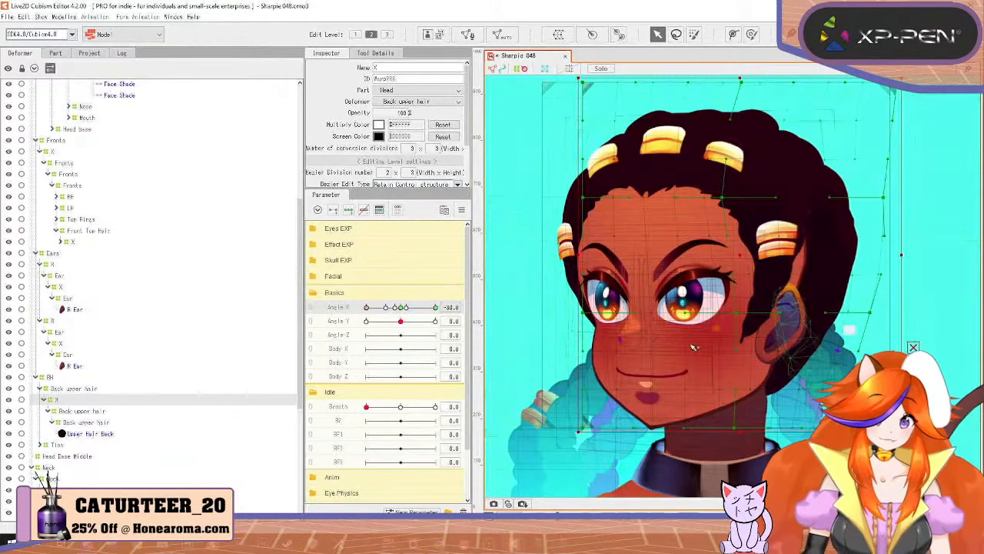
mouse_move(369, 313)
mouse_down()
mouse_move(399, 319)
mouse_move(363, 327)
mouse_move(400, 324)
mouse_move(354, 326)
mouse_up()
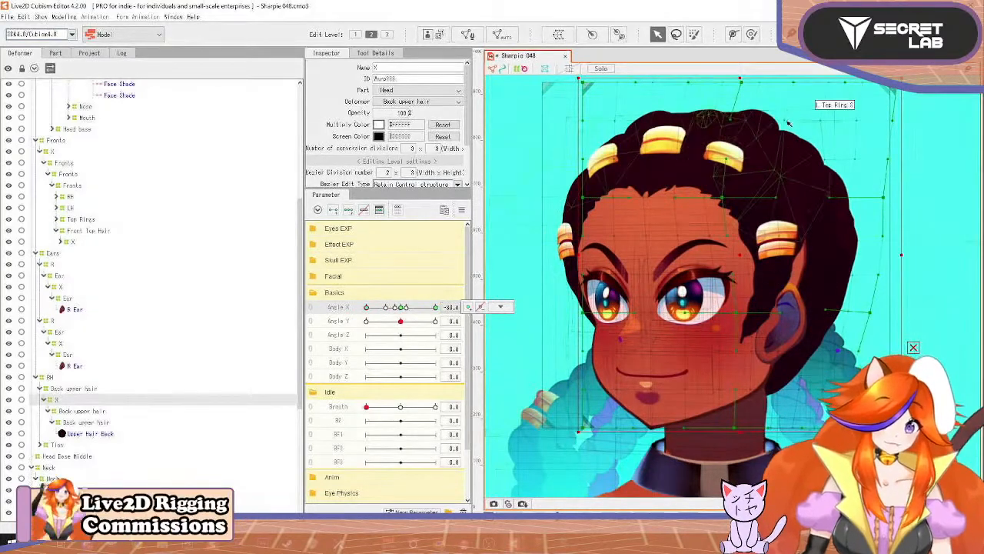
drag(781, 113, 796, 127)
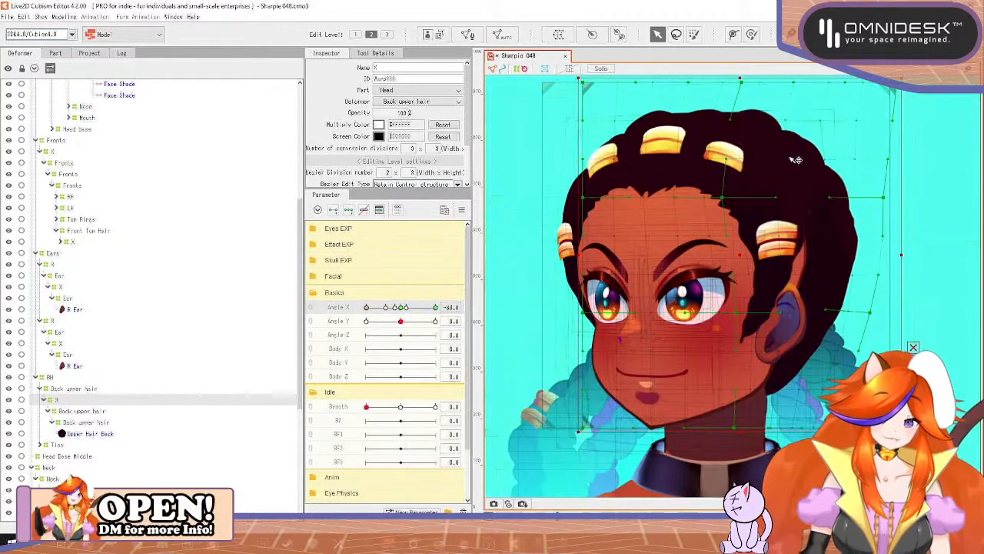
mouse_move(368, 308)
mouse_down()
mouse_move(400, 308)
mouse_move(365, 322)
mouse_up()
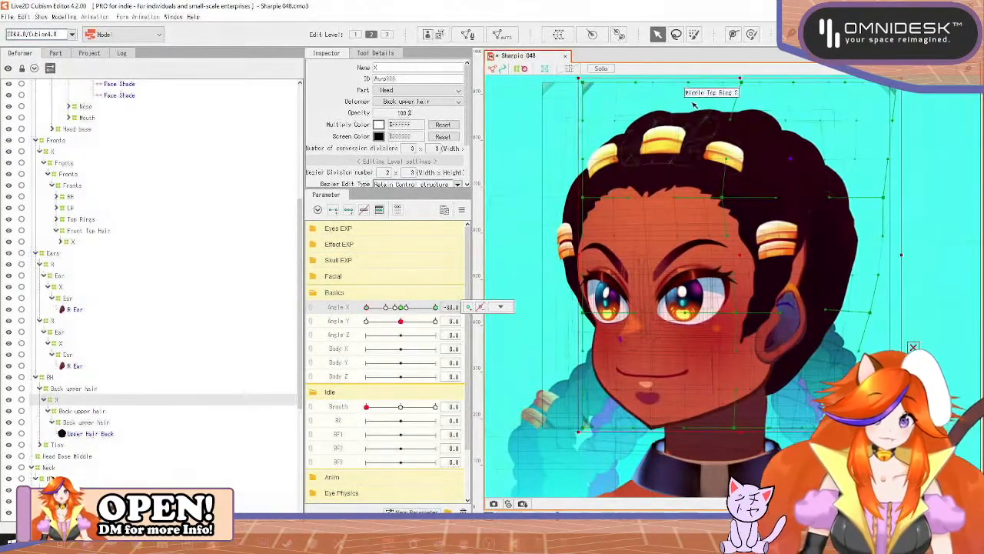
Step: Reflect the X deformer's Angle X -30 shape horizontally onto the opposite turn and preview the head turn
click(462, 209)
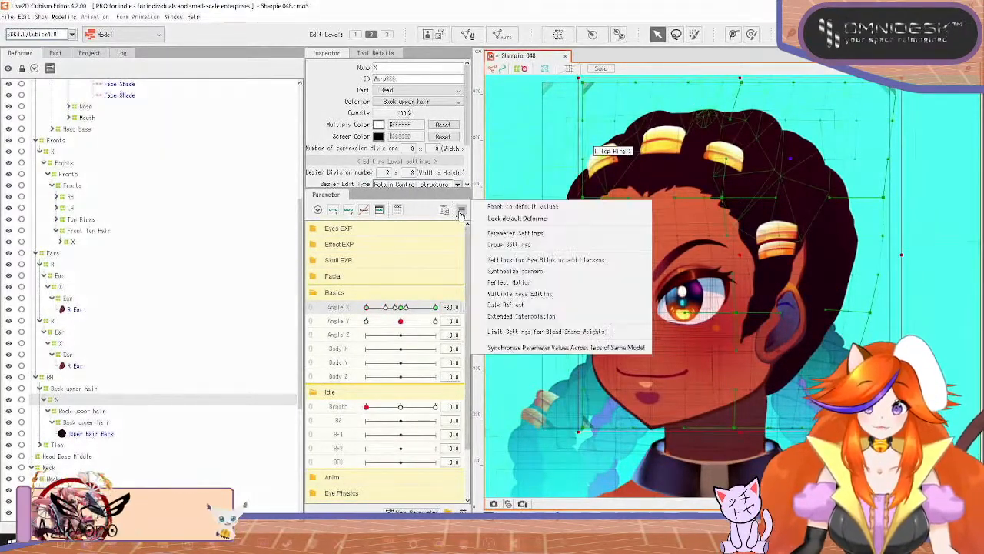
click(542, 283)
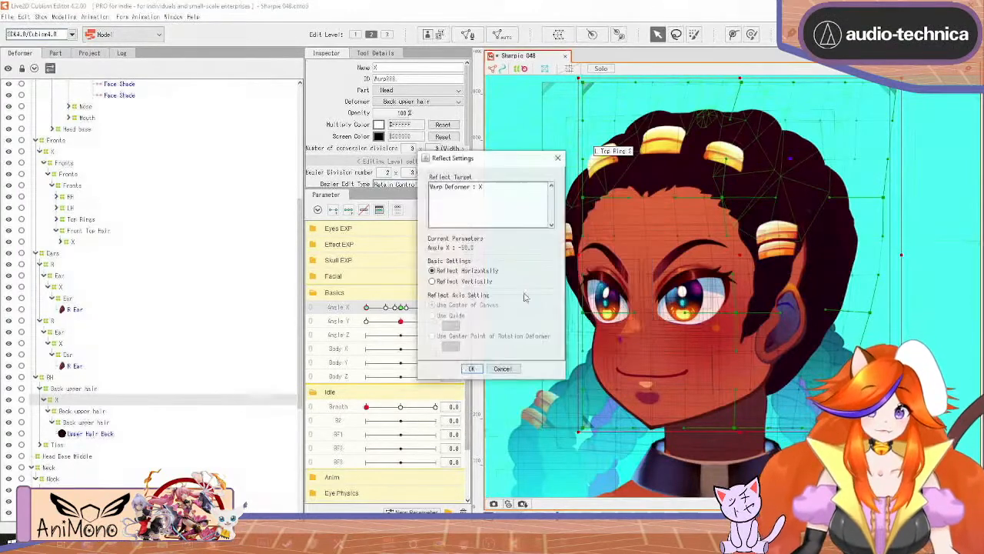
click(470, 374)
drag(390, 309, 351, 328)
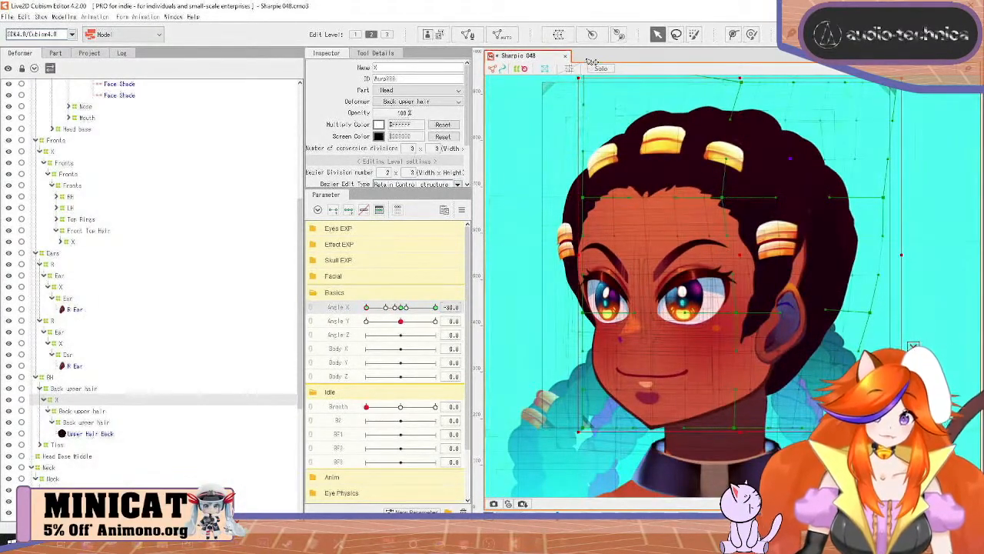
Step: Tilt the X deformer's middle-row handles at Angle X -30 and reflect the revised shape horizontally to the opposite turn
drag(646, 98, 658, 171)
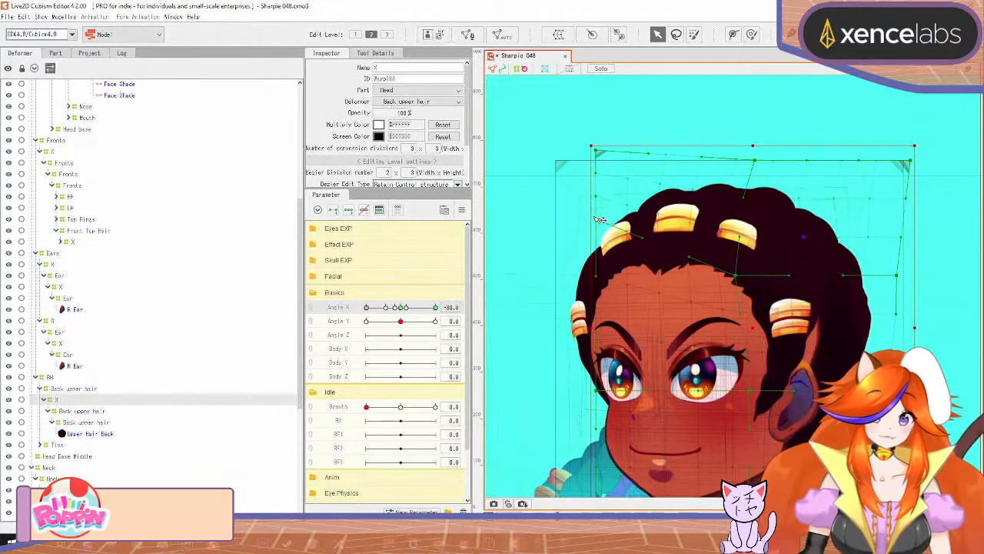
mouse_move(367, 308)
mouse_down()
mouse_move(392, 307)
mouse_move(357, 316)
mouse_move(401, 310)
mouse_move(365, 322)
mouse_up()
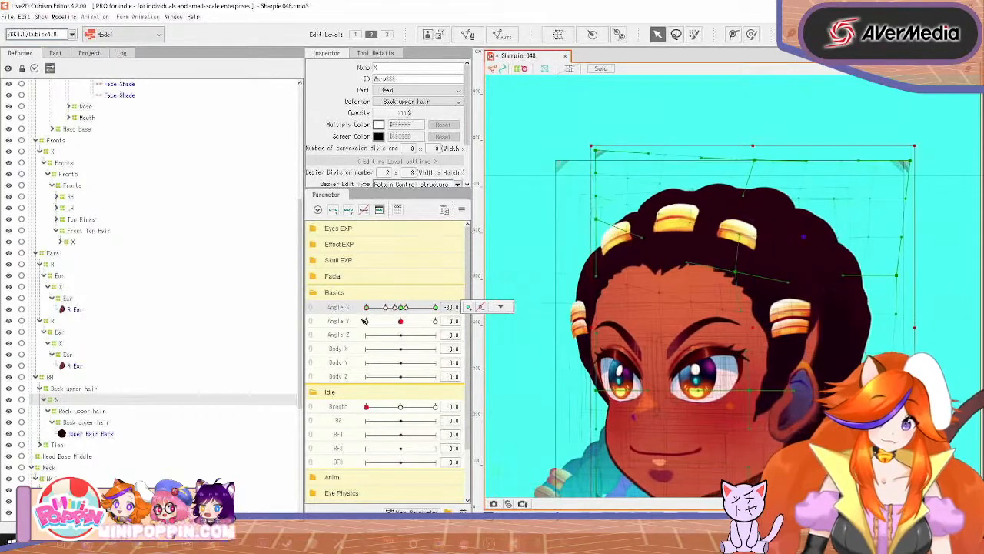
click(461, 213)
click(531, 282)
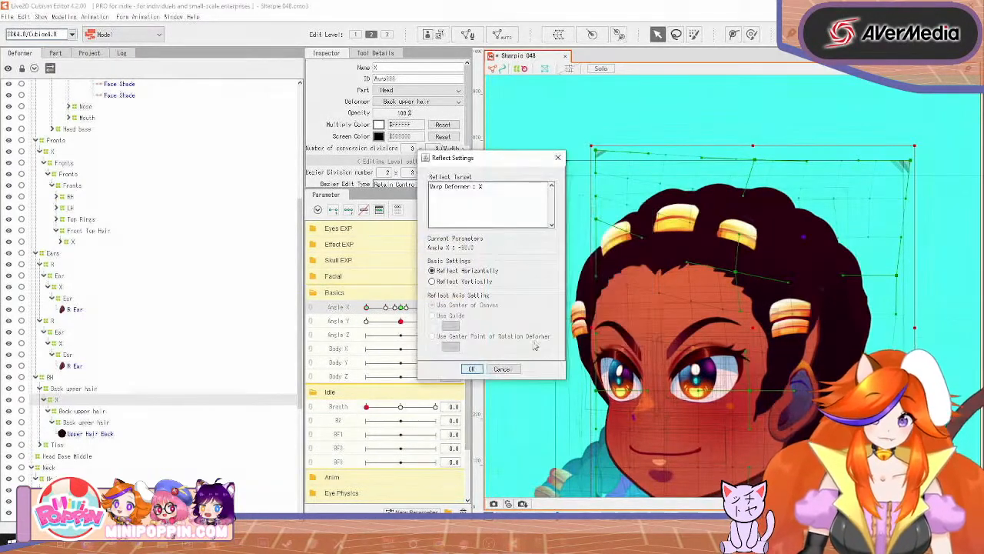
click(473, 369)
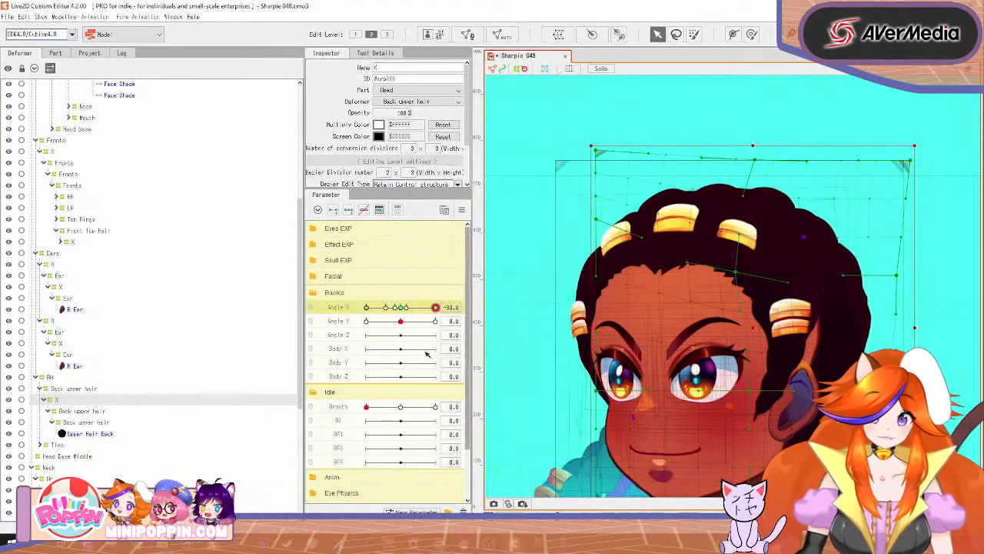
Step: With Angle X at 0, add three Angle Y keys to the X deformer and shift it downward at Angle Y -30
click(398, 307)
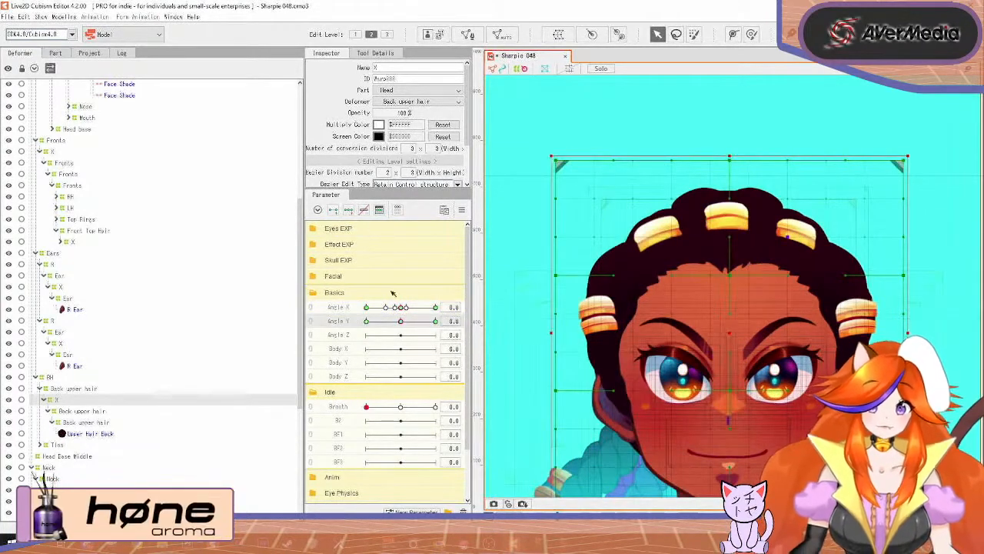
click(366, 321)
scroll(673, 330, down, 2)
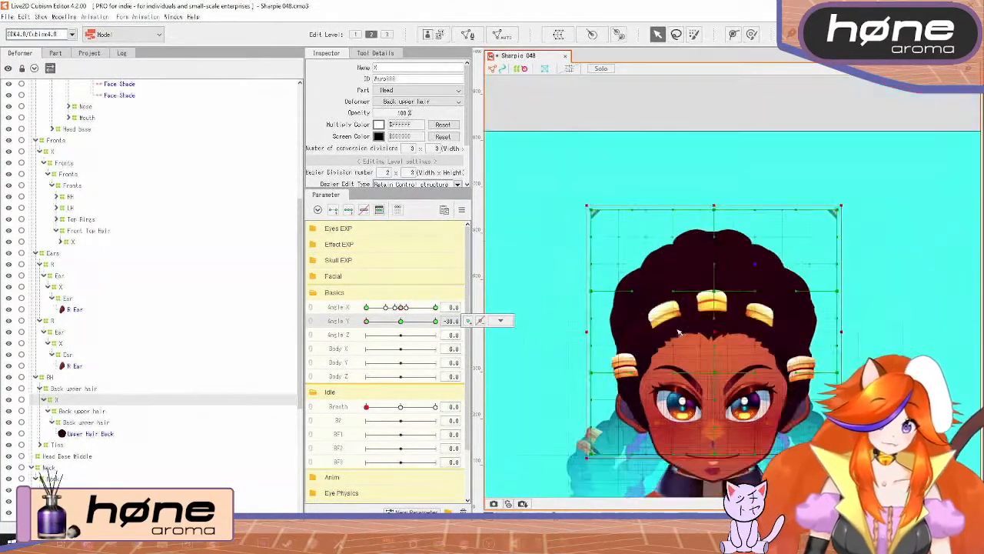
scroll(674, 329, up, 2)
drag(680, 326, 732, 287)
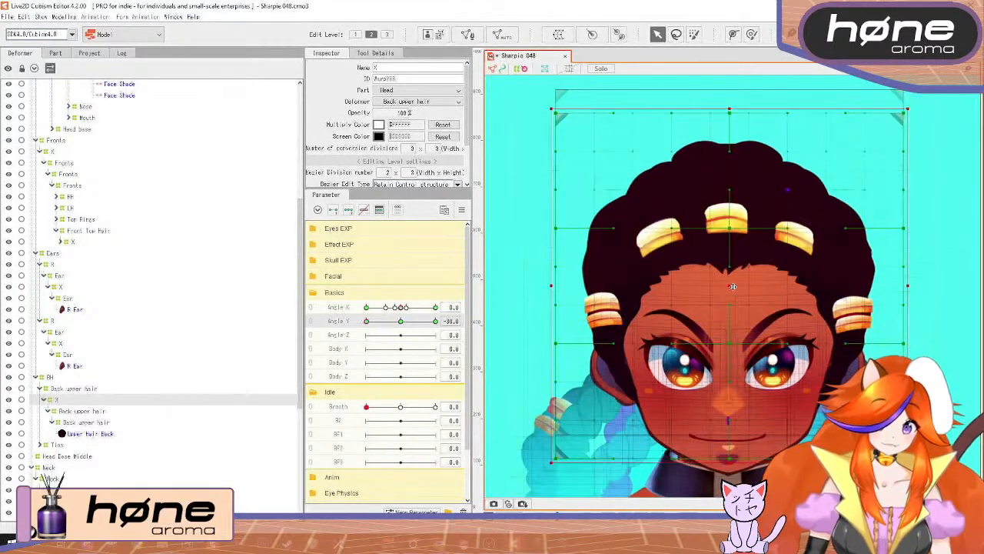
drag(366, 321, 351, 362)
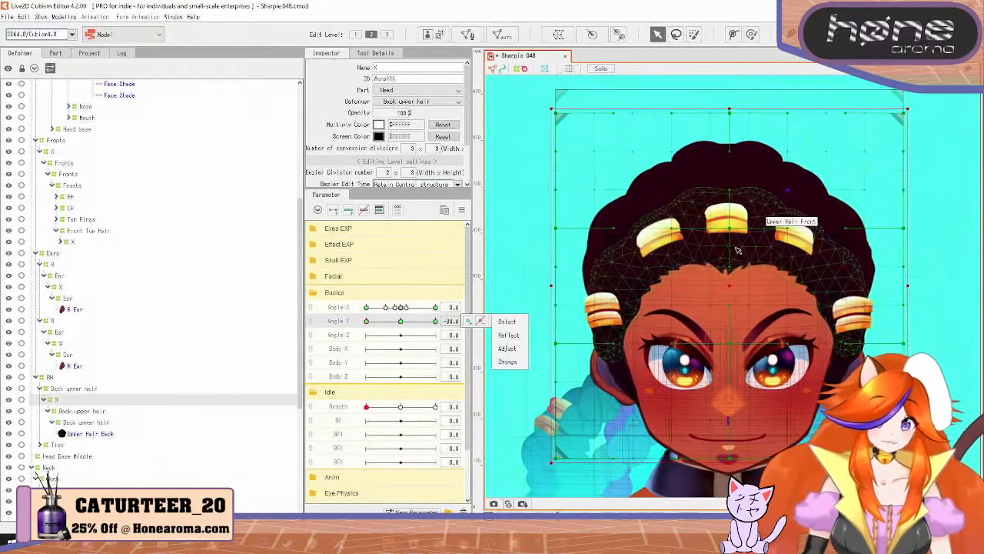
drag(726, 285, 728, 289)
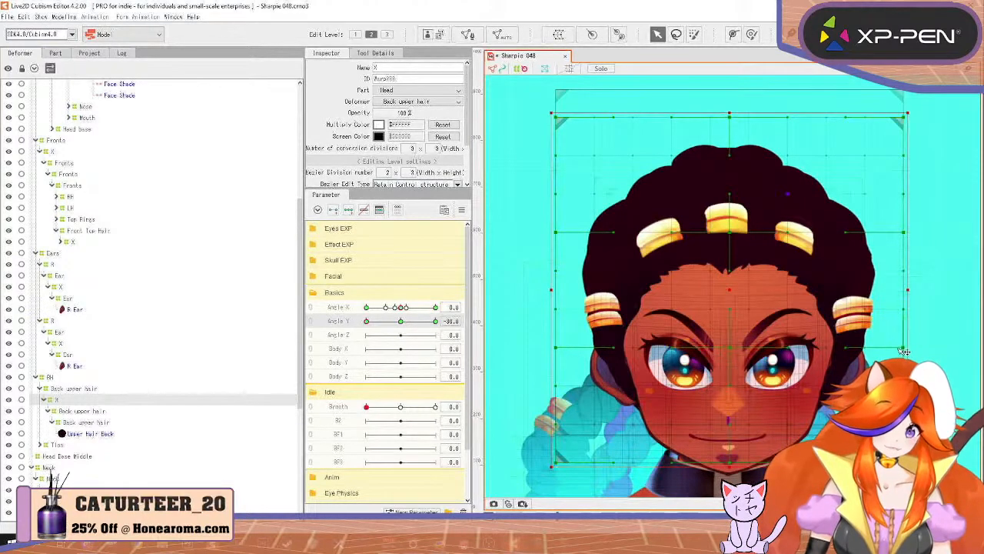
Step: At Angle Y -30, taper the X deformer's lower sides inward and compress its lower rows upward, previewing the head tilt
drag(905, 351, 897, 347)
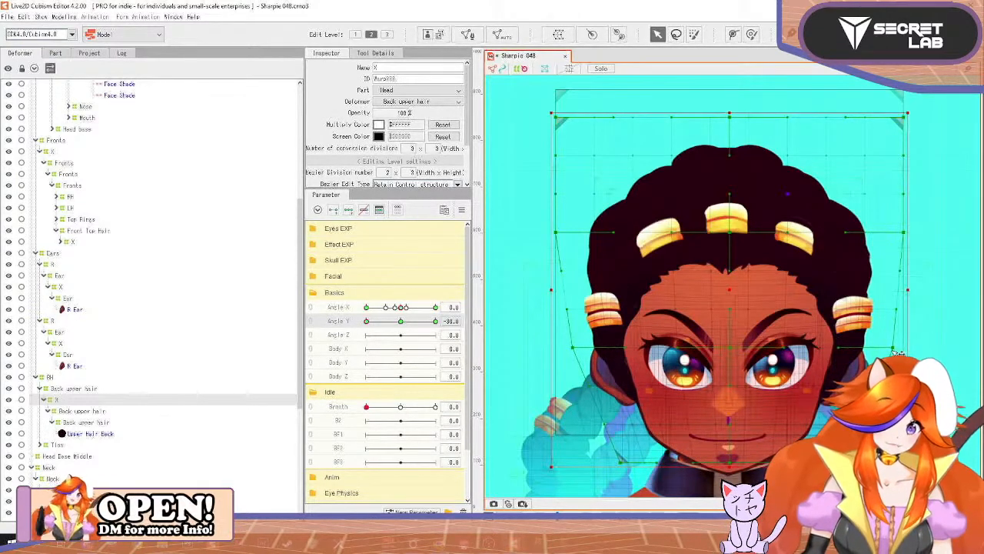
drag(530, 177, 980, 487)
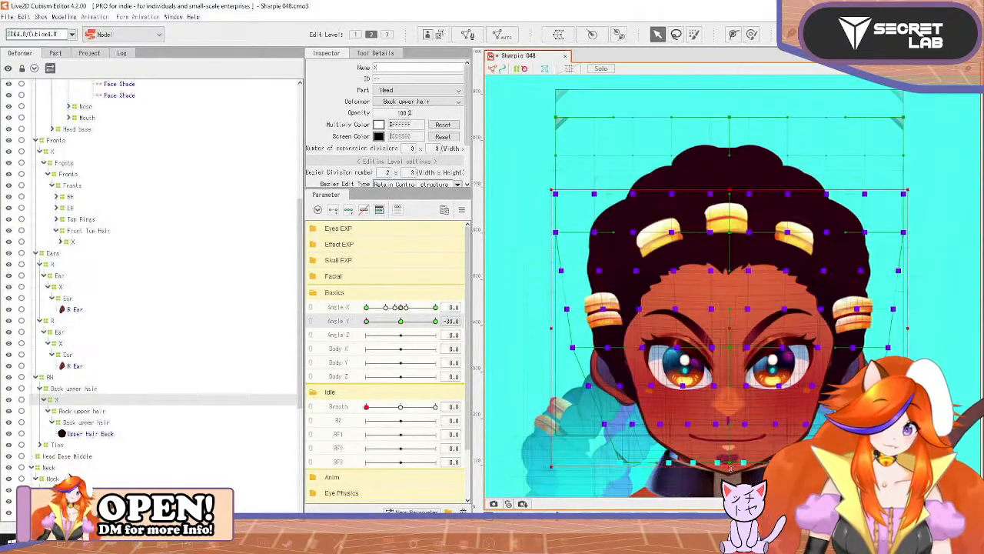
drag(729, 466, 729, 445)
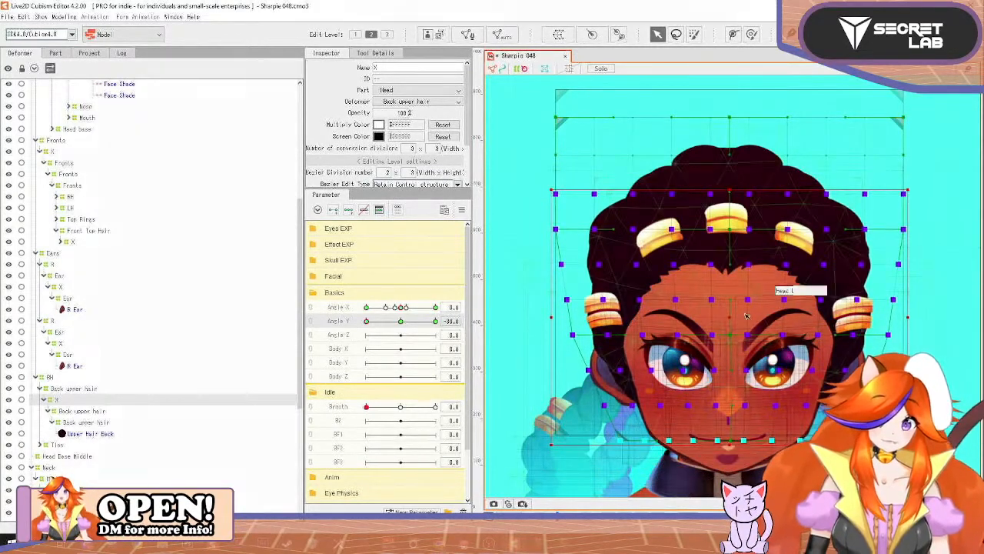
drag(933, 143, 509, 505)
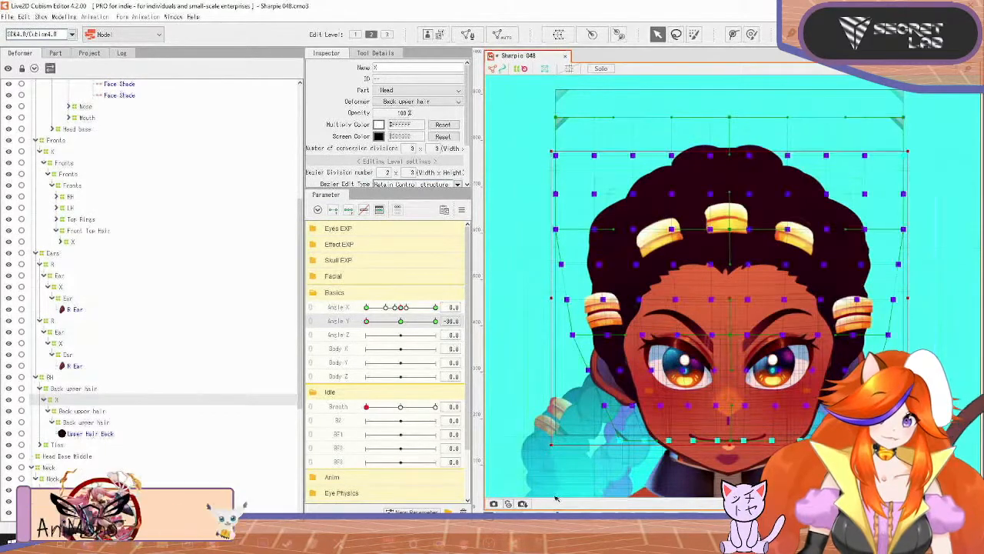
drag(730, 443, 731, 436)
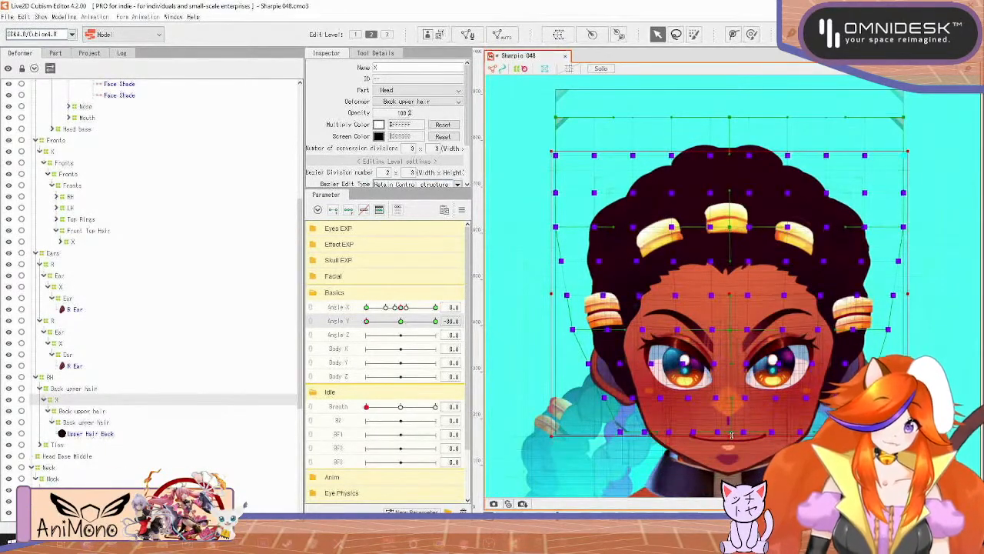
drag(369, 322, 359, 375)
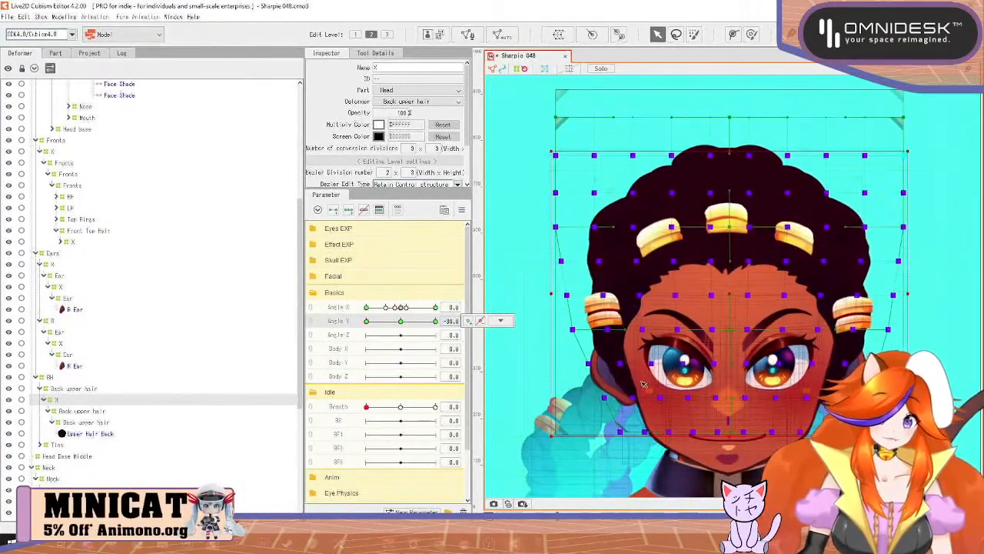
click(613, 438)
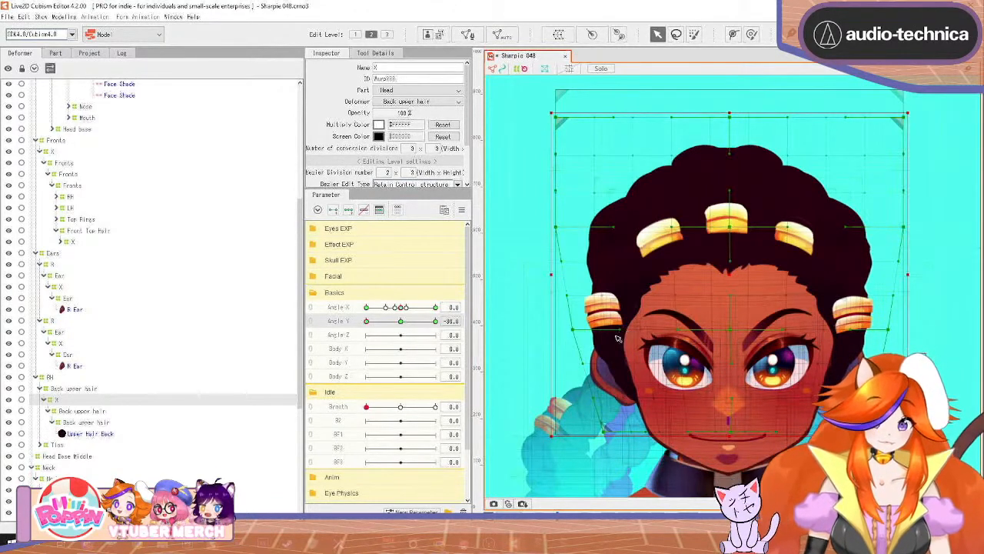
drag(367, 322, 345, 390)
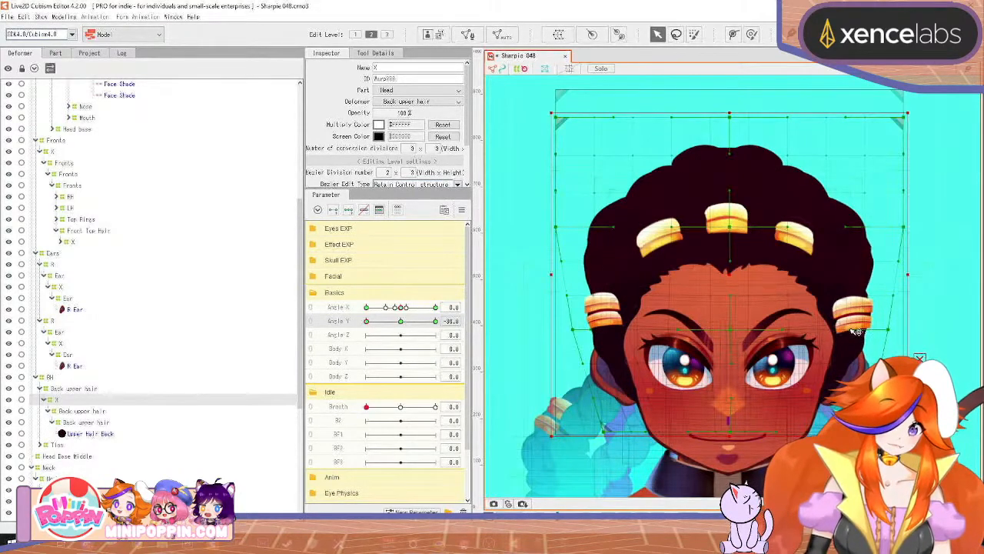
Step: At Angle Y 30, lower the X deformer's upper edge, narrow it slightly and shift it down, previewing the tilt
drag(401, 321, 452, 331)
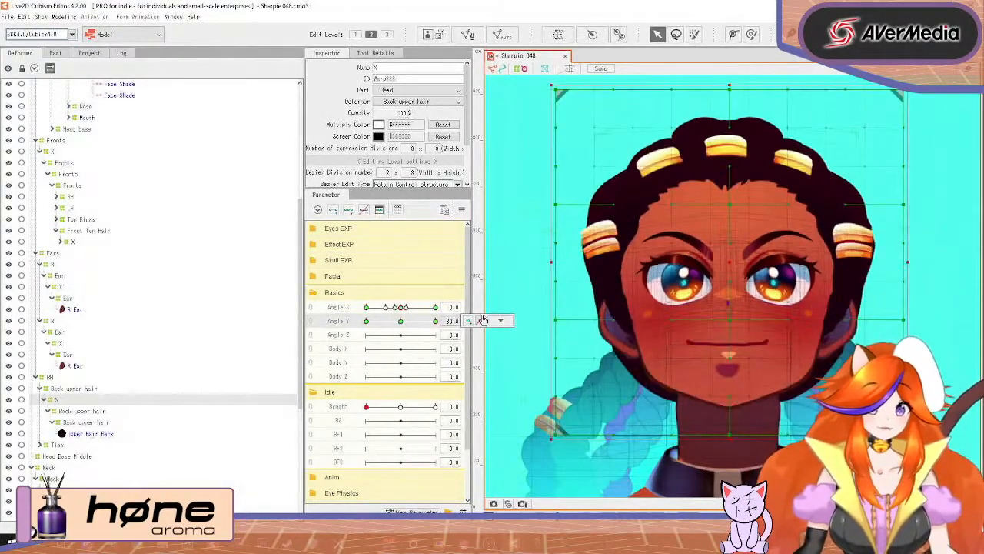
click(483, 320)
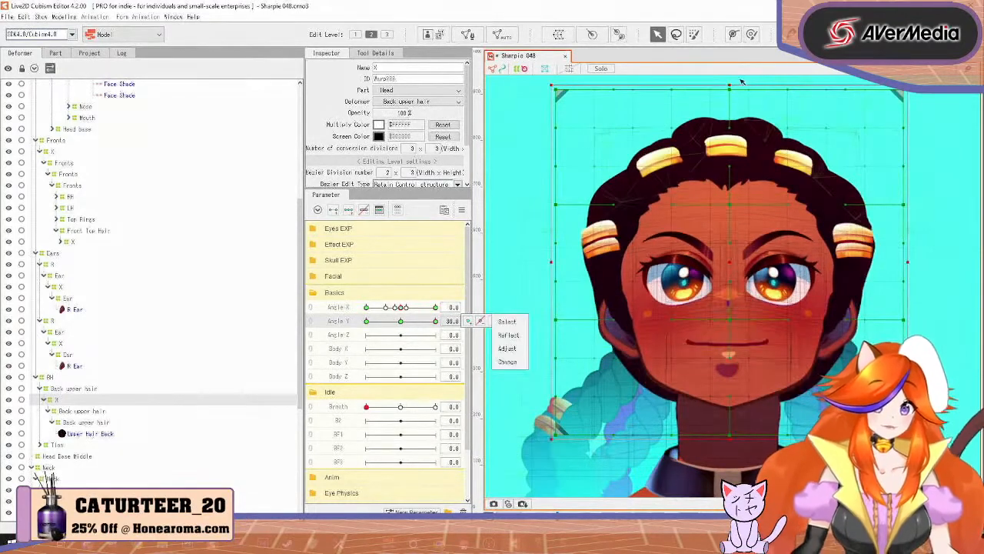
drag(731, 85, 736, 122)
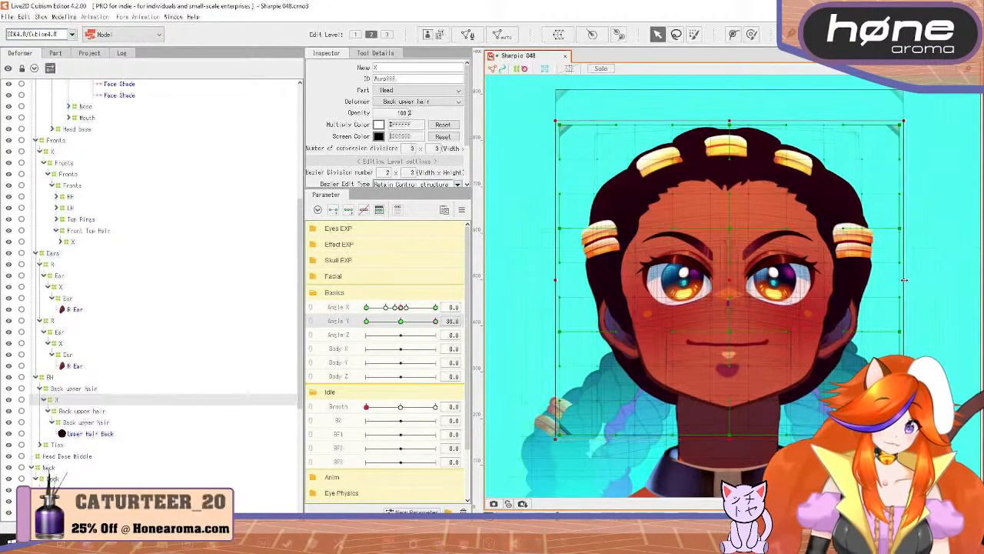
drag(732, 283, 729, 289)
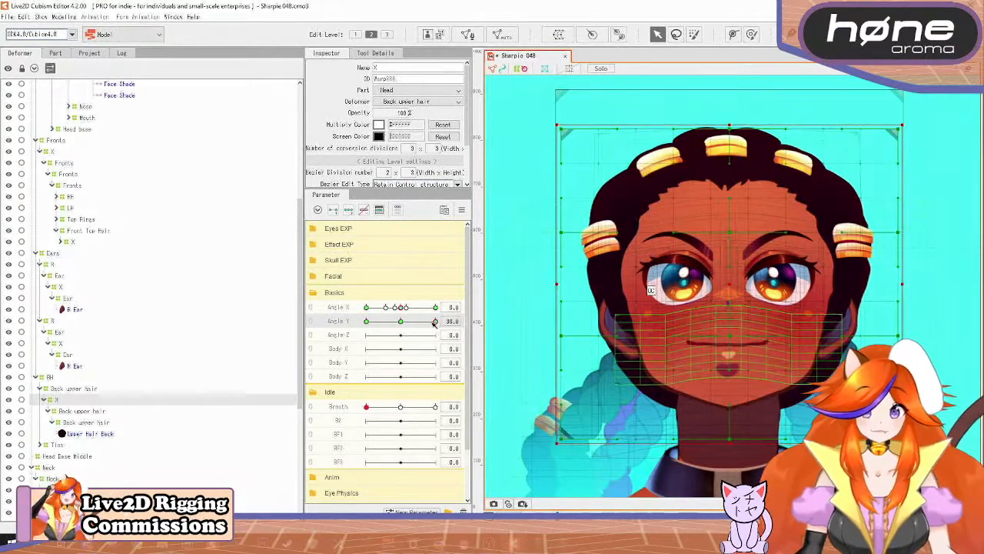
drag(434, 323, 334, 336)
Step: At Angle X -30 and Angle Y -30, rotate the X deformer counterclockwise and move it over the tilted head, previewing the motion
click(401, 321)
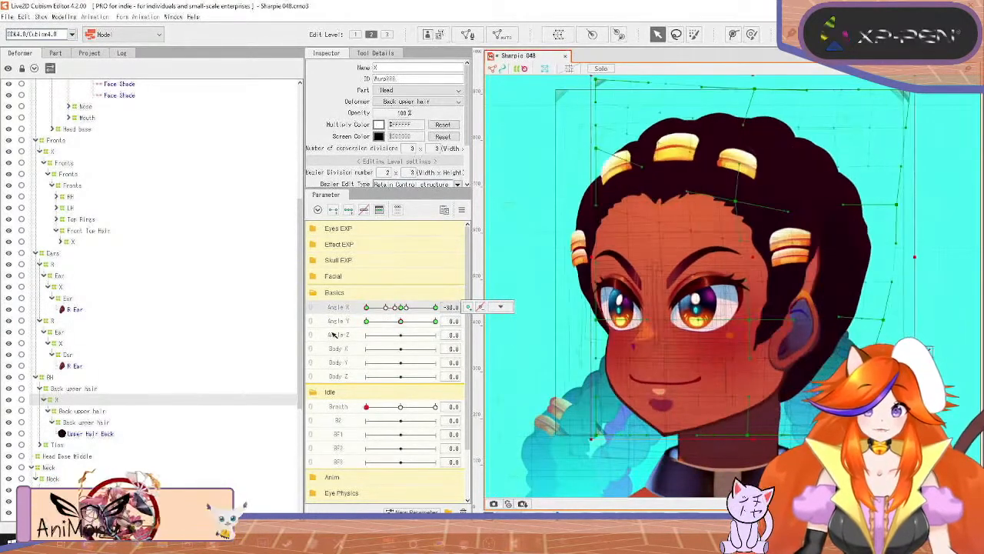
drag(400, 321, 350, 347)
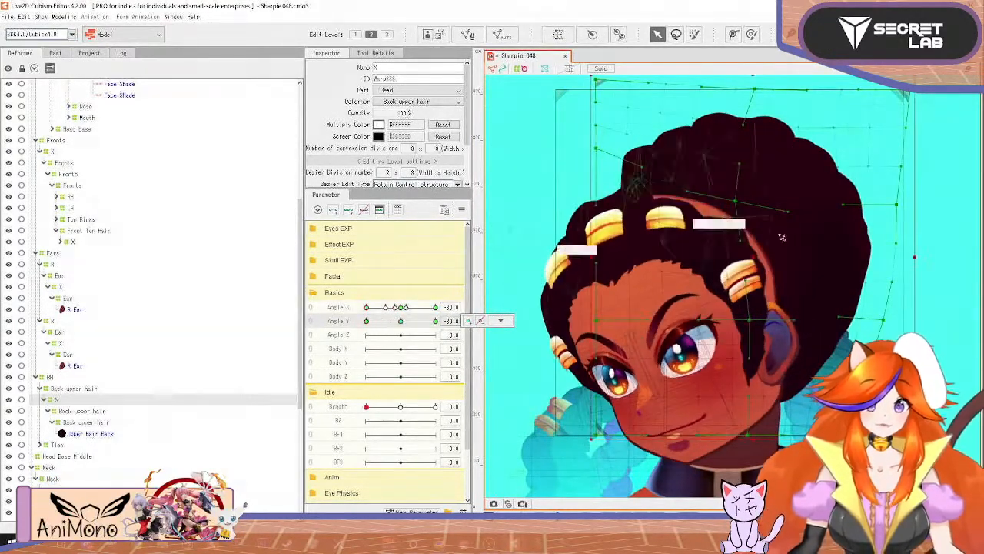
drag(919, 258, 909, 224)
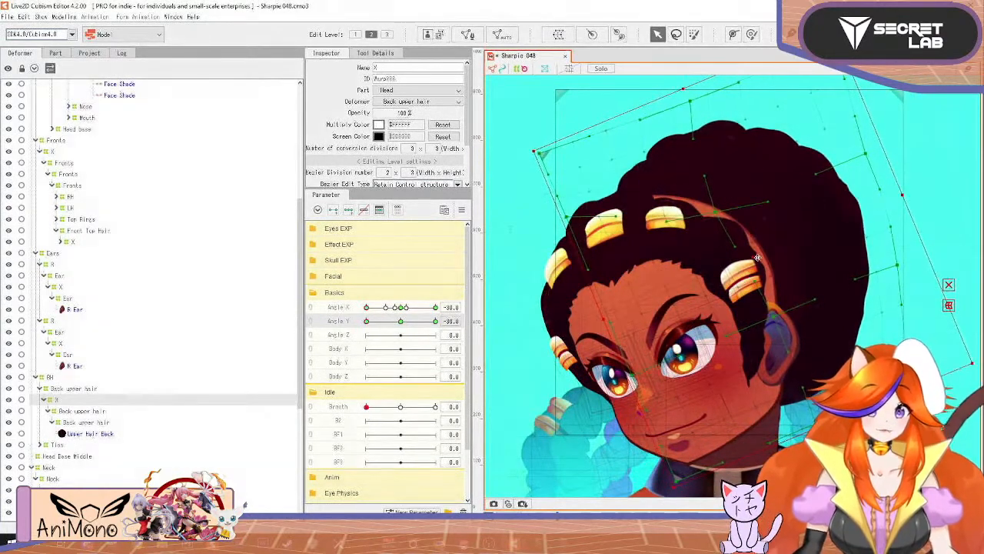
drag(757, 258, 713, 277)
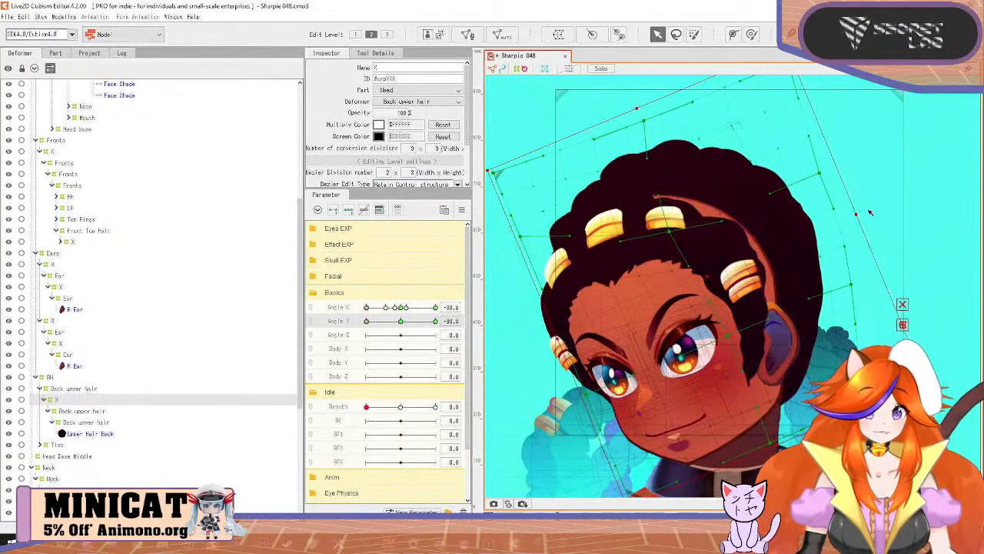
drag(857, 214, 856, 204)
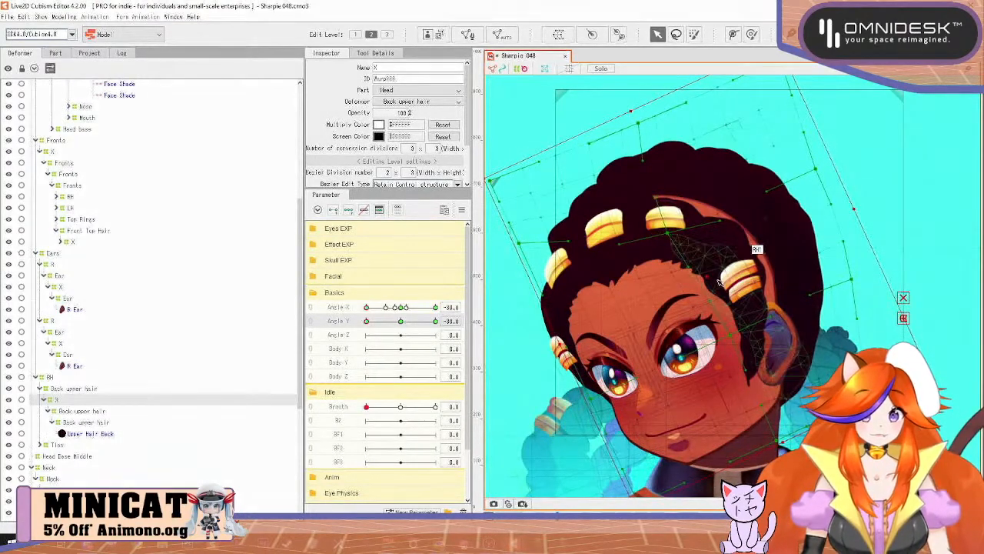
drag(708, 277, 708, 280)
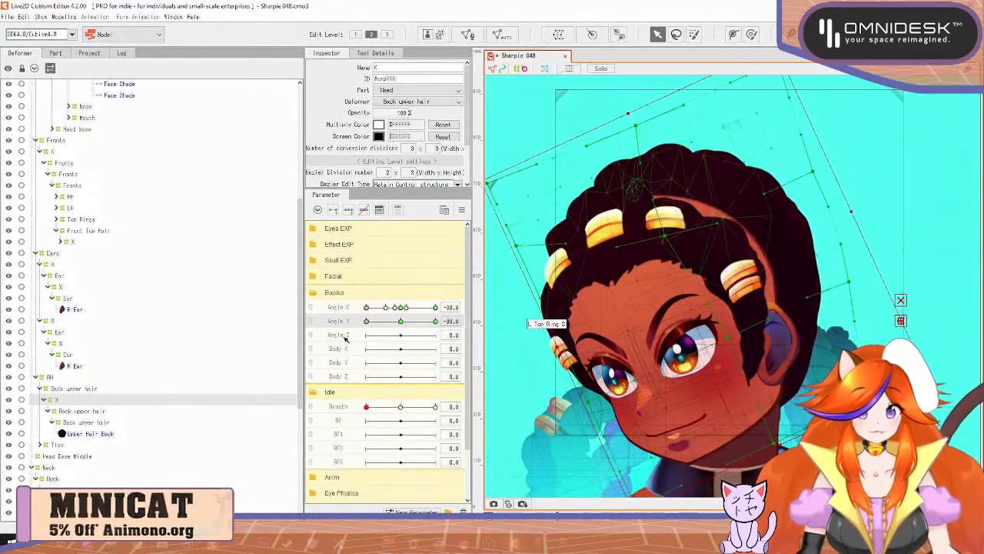
drag(367, 321, 376, 350)
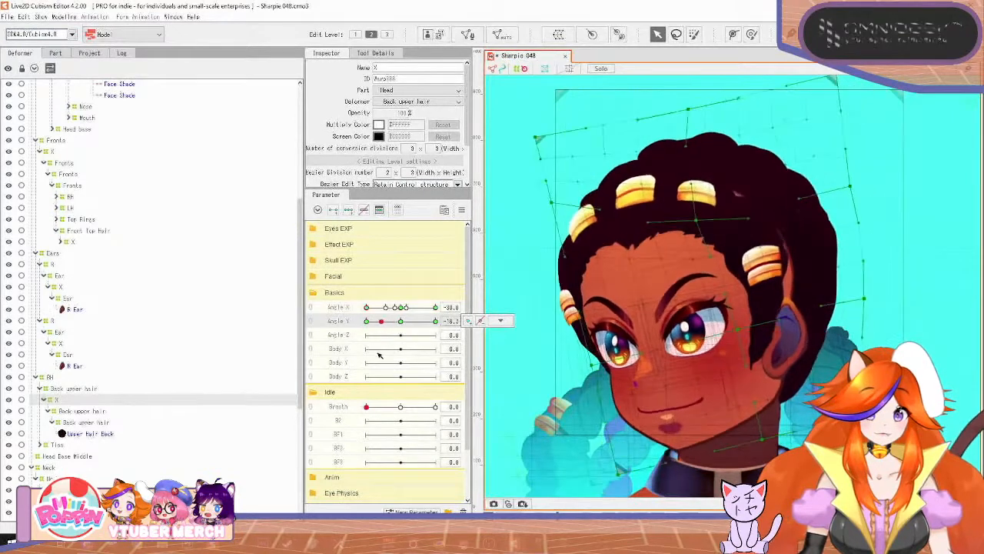
Step: Refine the X deformer's left and lower control points at Angle X -30 and Angle Y -30, and preview the tilt
click(500, 320)
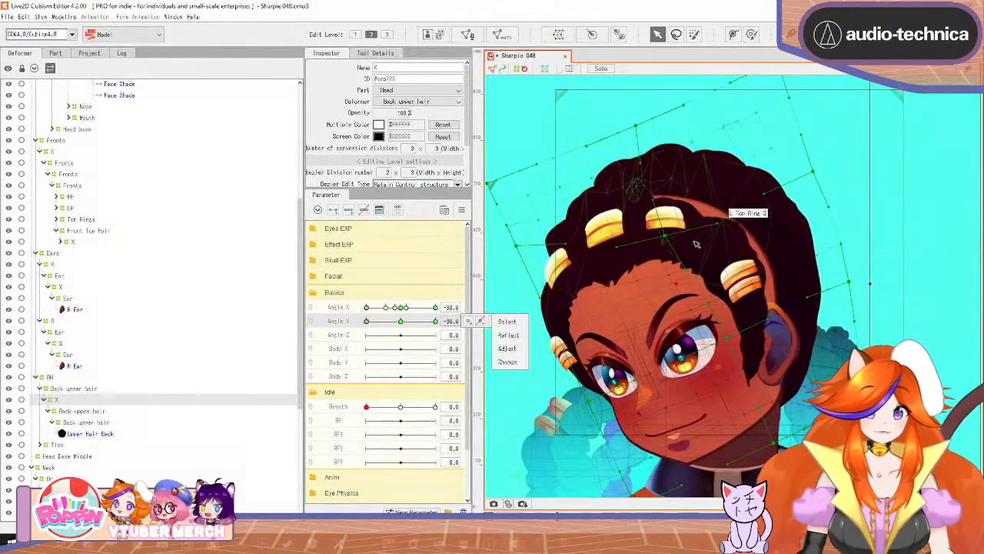
click(676, 282)
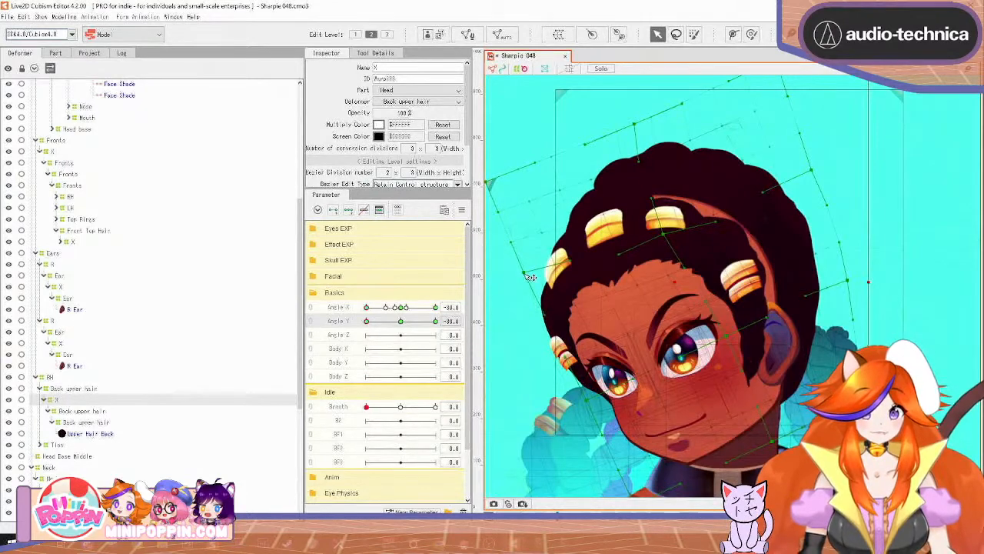
drag(368, 322, 358, 362)
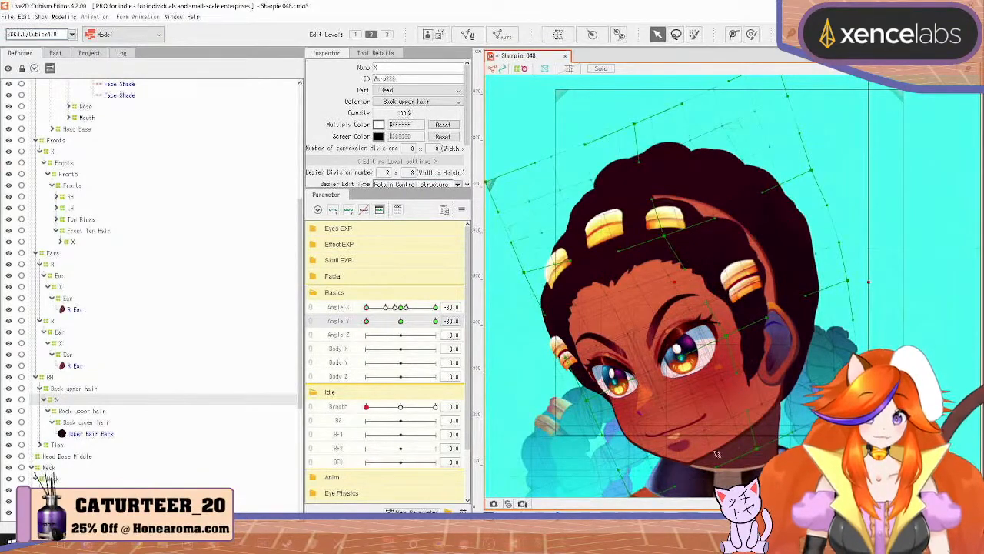
click(369, 321)
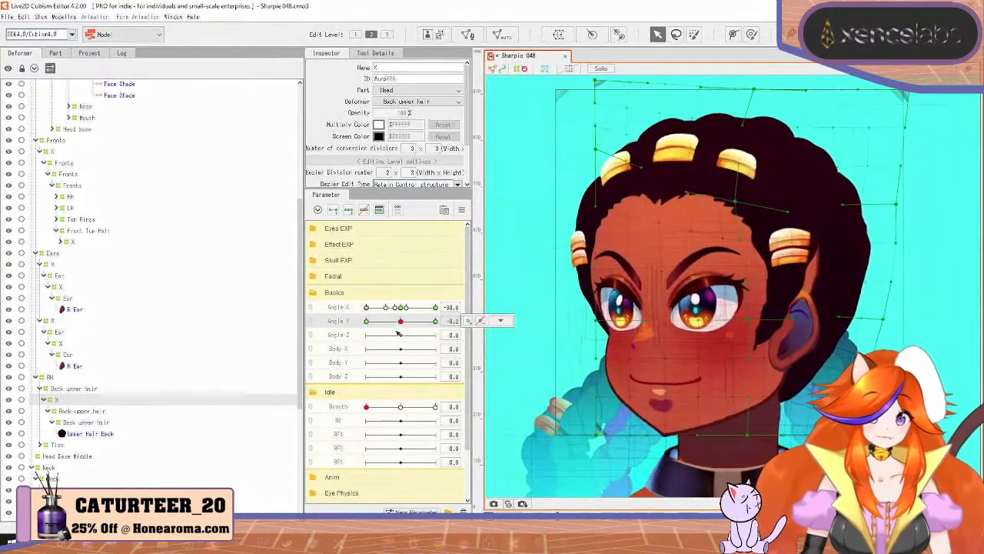
Step: At Angle X -30 and Angle Y 30, rotate the X deformer clockwise and move it over the raised head, previewing the motion
drag(369, 356, 446, 351)
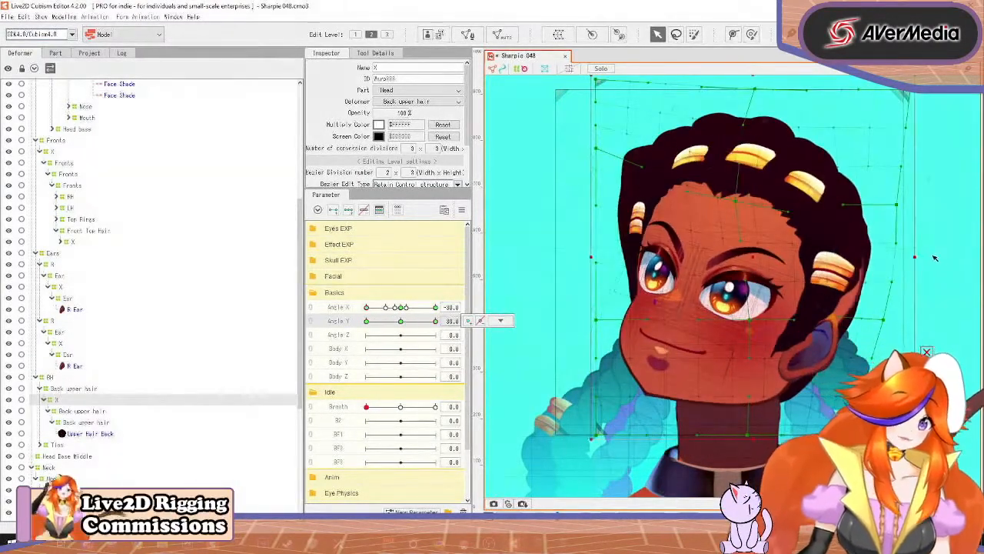
drag(920, 254, 922, 314)
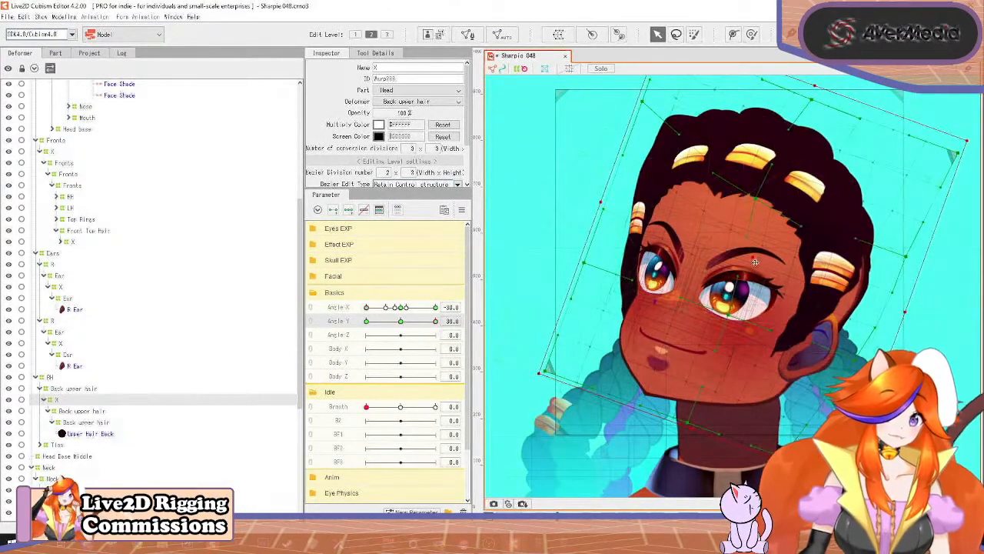
drag(753, 259, 776, 294)
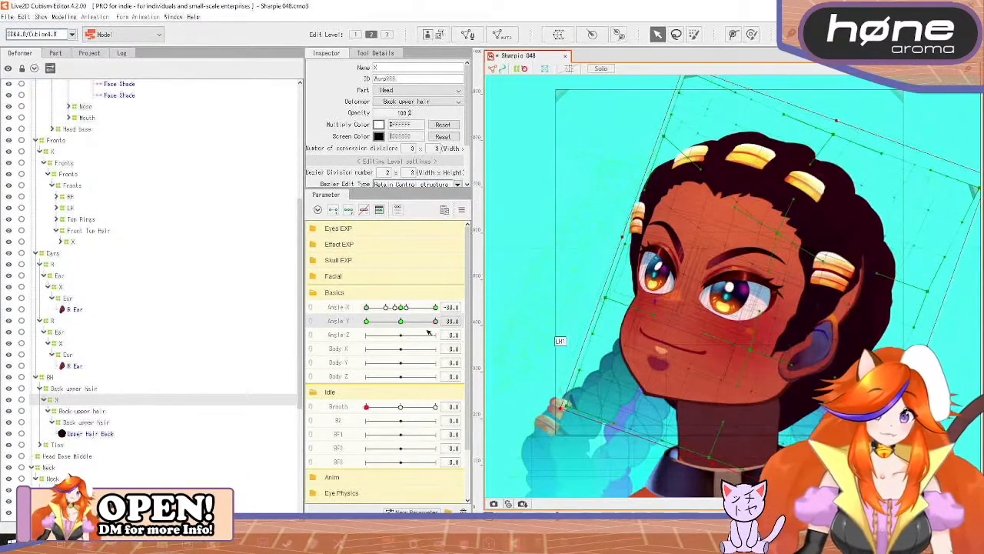
drag(437, 323, 439, 353)
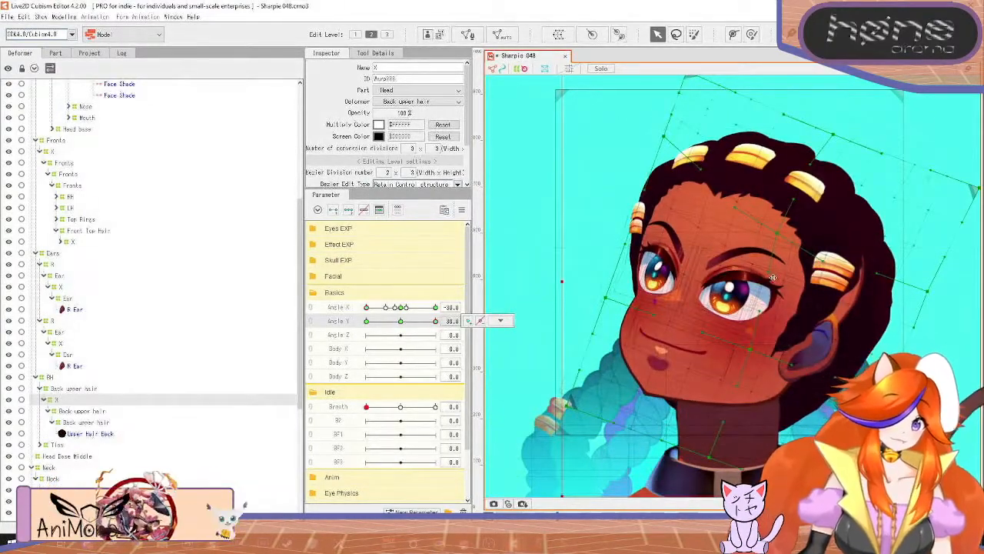
drag(773, 277, 775, 280)
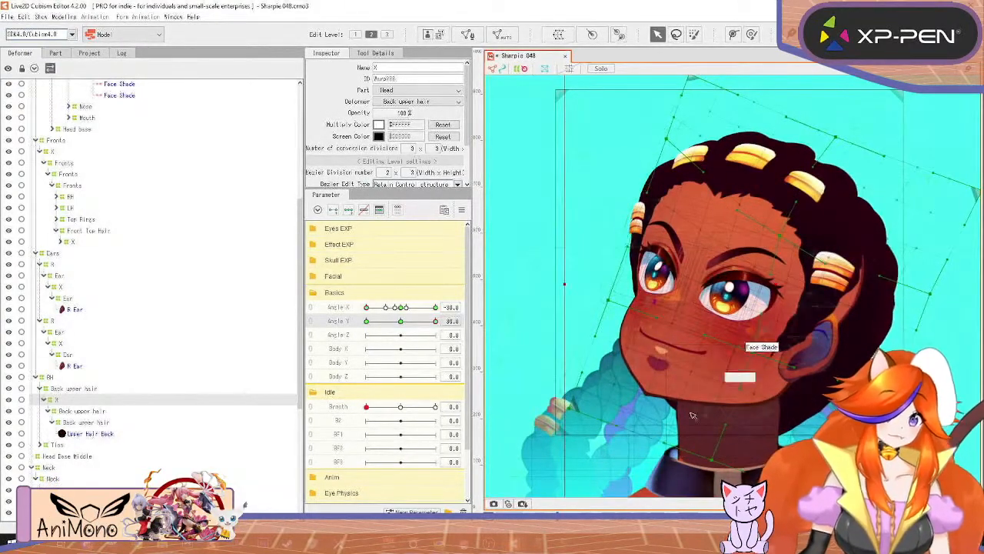
drag(435, 322, 446, 345)
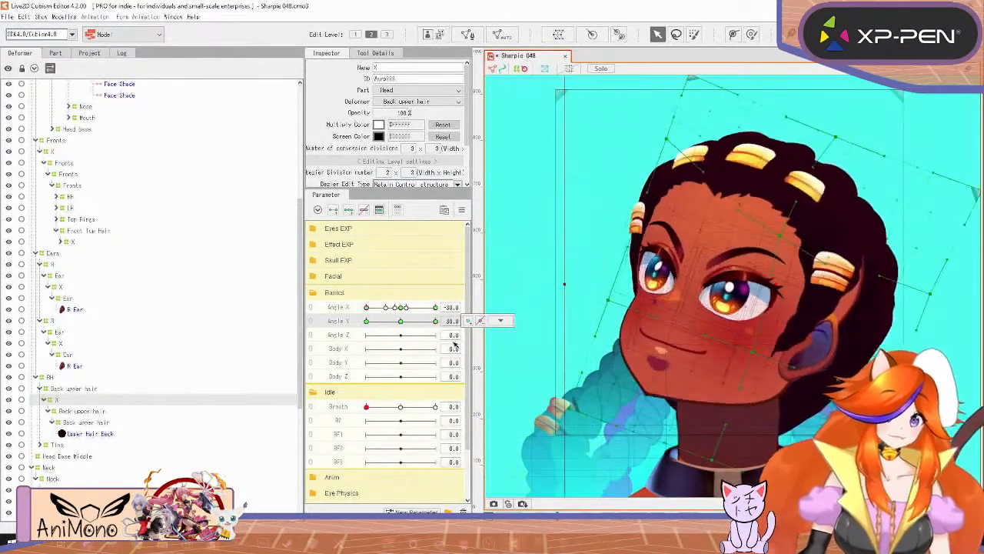
Step: Nudge the X deformer and pull its lower control points inward and upward at Angle X -30 and Angle Y 30, previewing the tilt
drag(775, 288, 777, 289)
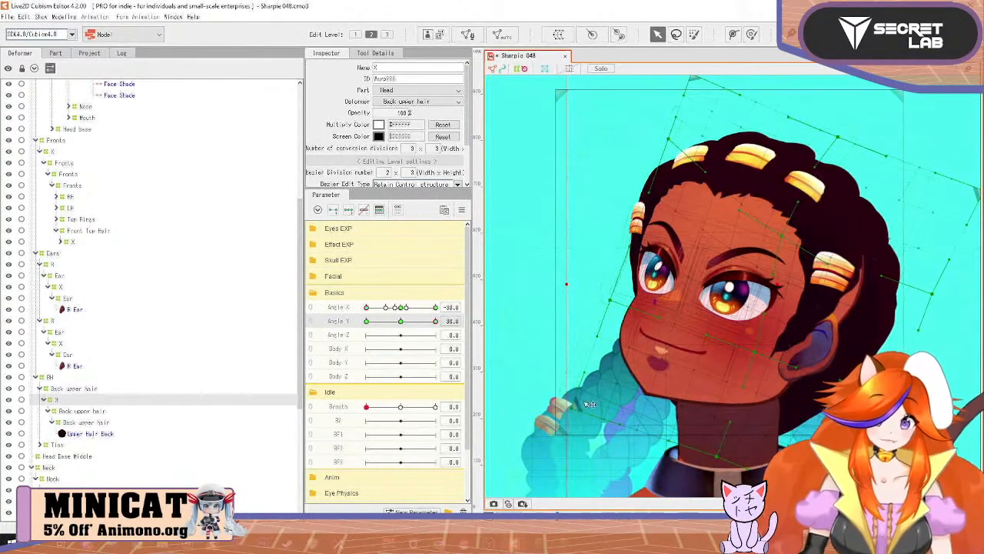
drag(625, 390, 625, 391)
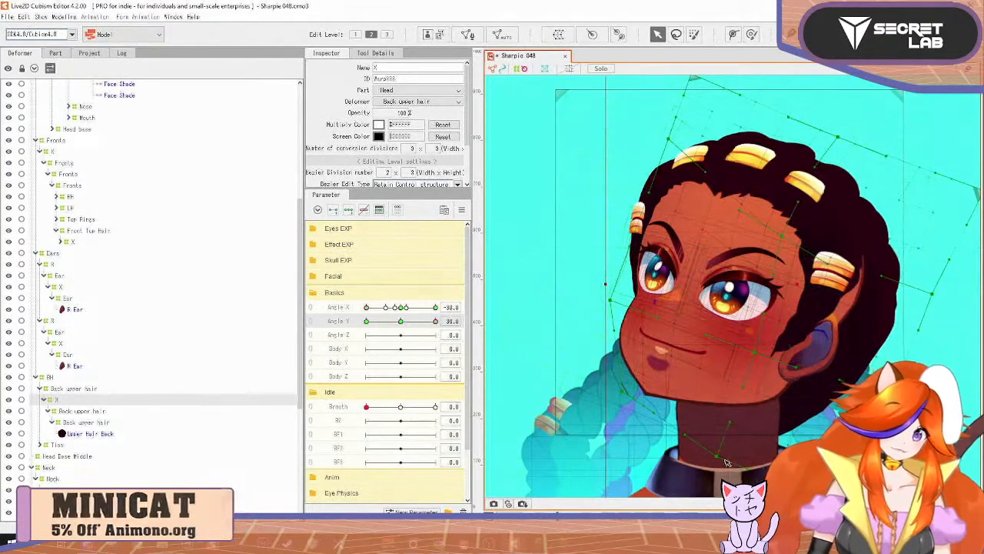
drag(721, 446, 723, 440)
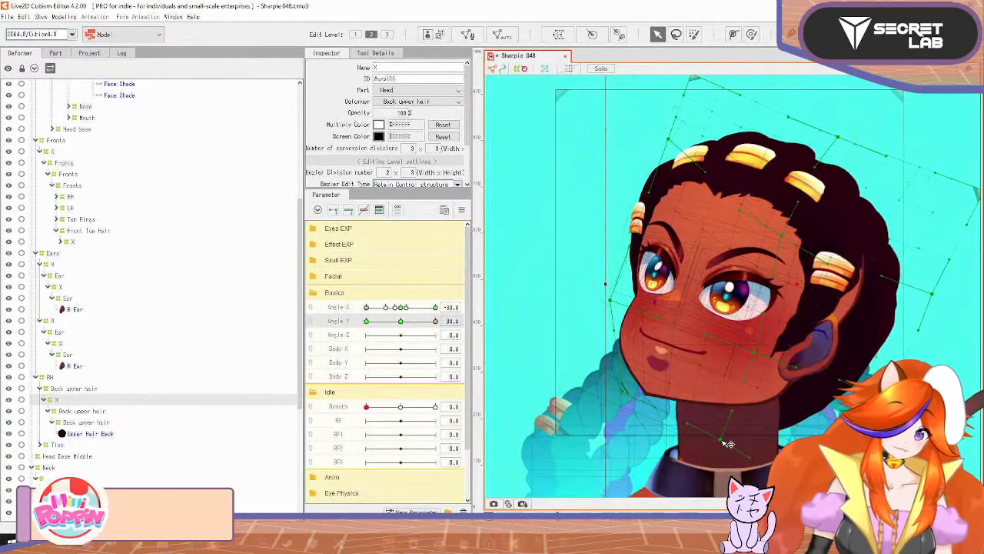
drag(813, 470, 808, 411)
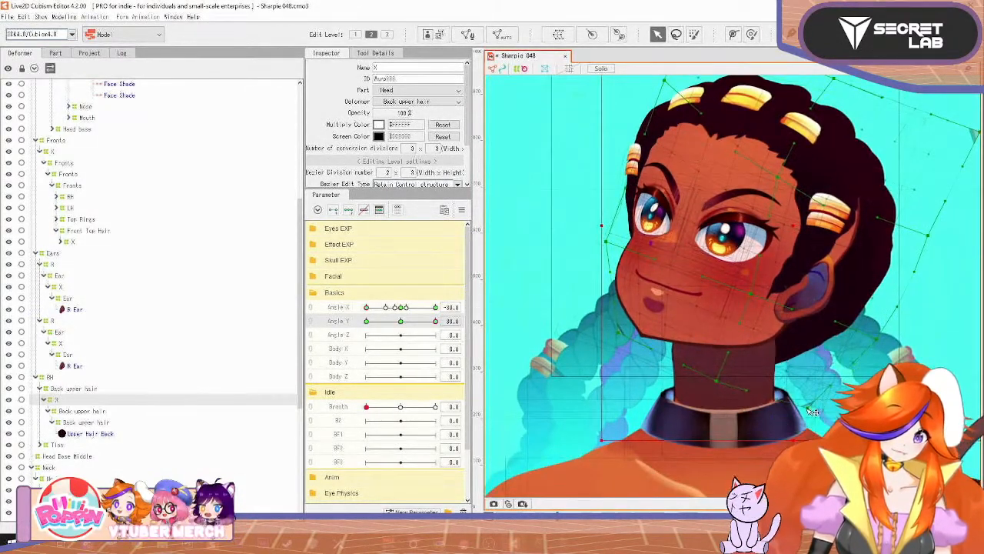
drag(436, 322, 450, 342)
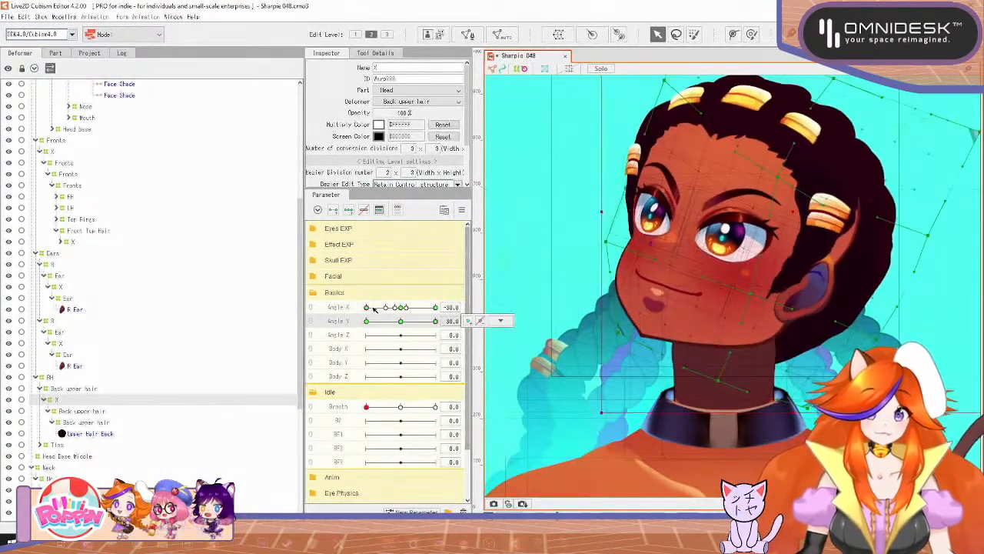
Step: At Angle X 0 and Angle Y 30, stretch the X deformer's upper rows upward, and preview the turn to Angle X -30
drag(368, 308, 400, 307)
scroll(636, 257, down, 2)
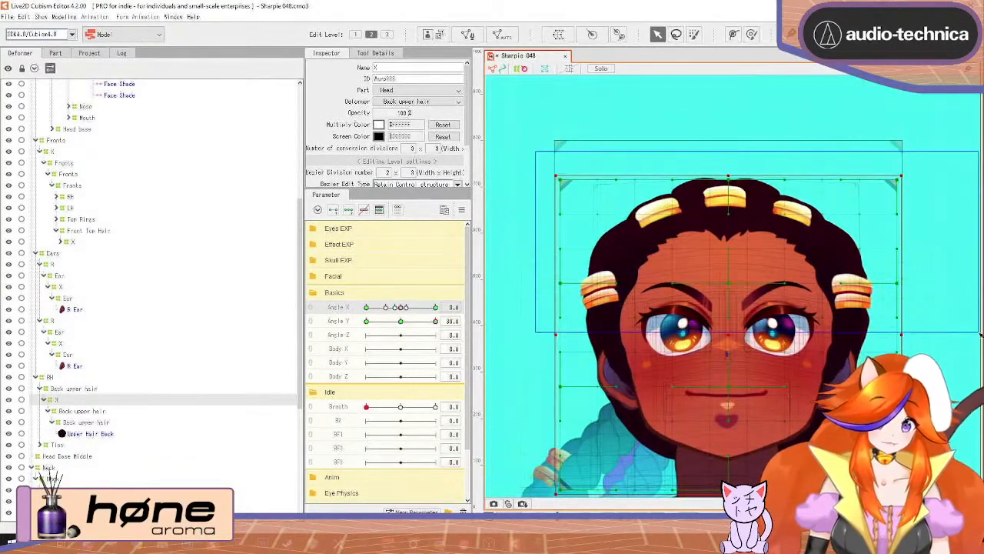
click(771, 188)
drag(730, 177, 725, 158)
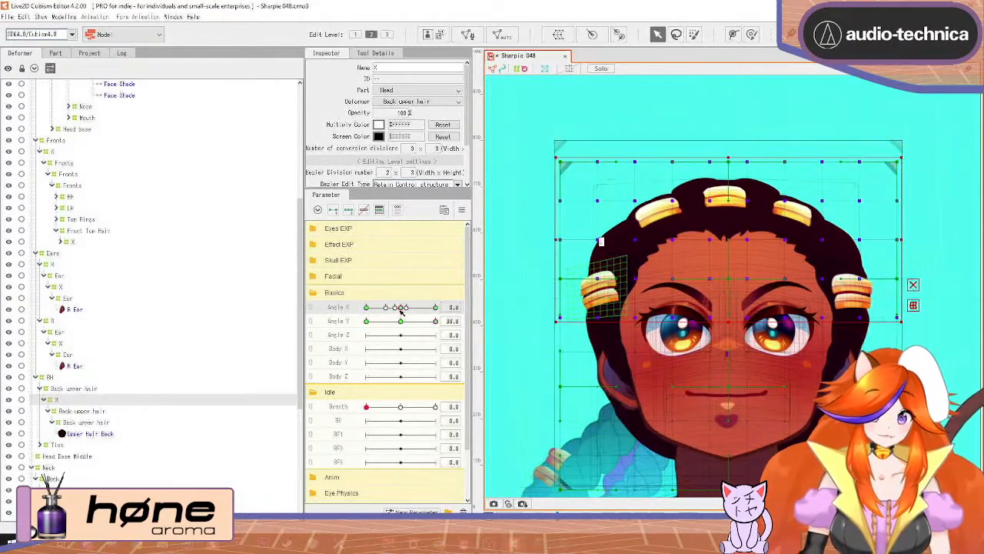
drag(401, 310, 357, 320)
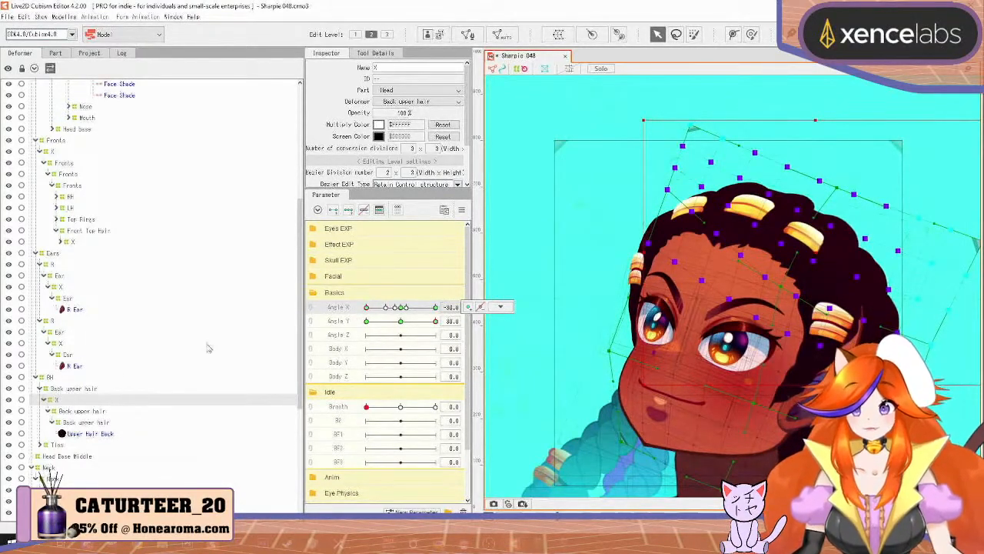
Step: Reflect the X deformer's Angle X -30 forms horizontally to Angle X 30, at both Angle Y 30 and Angle Y -30
click(462, 210)
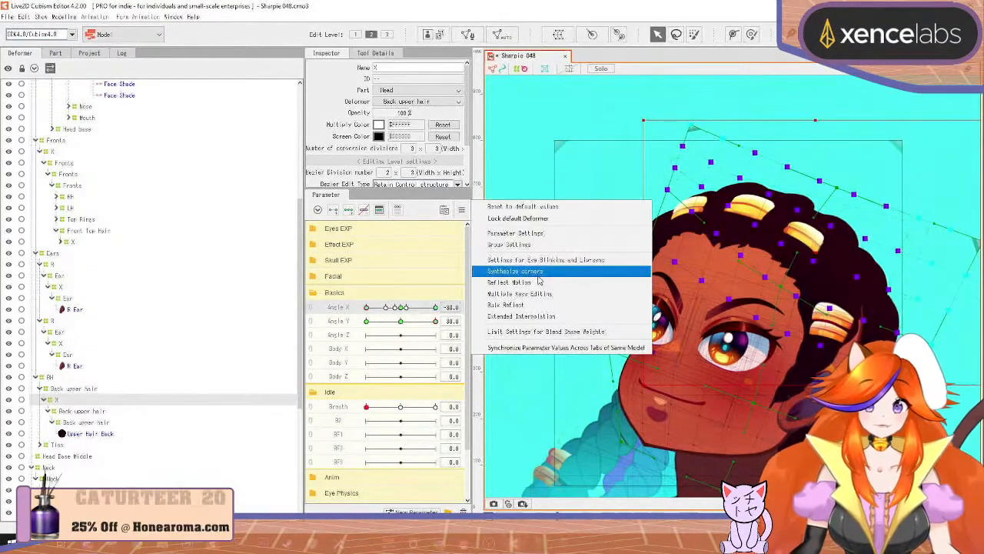
click(486, 281)
click(473, 369)
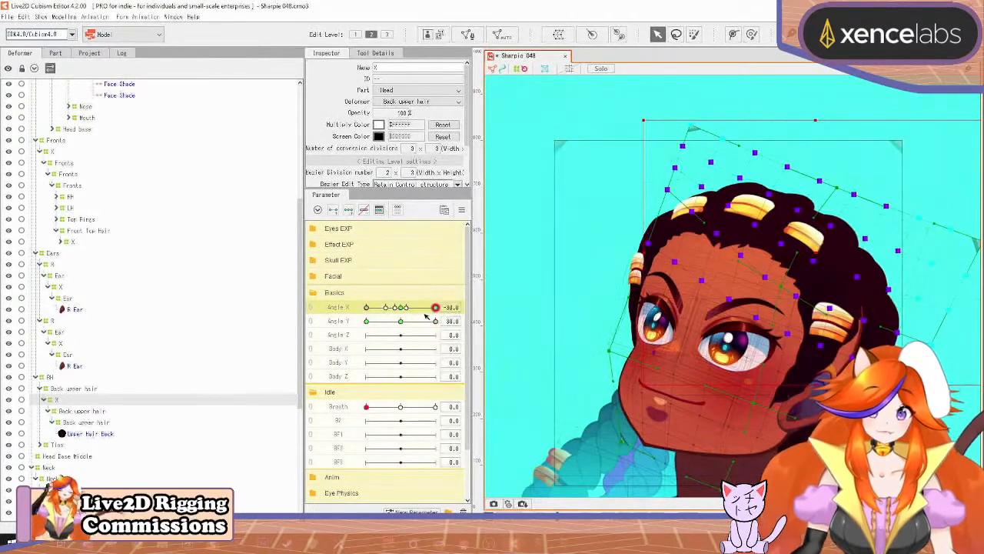
click(461, 210)
click(486, 281)
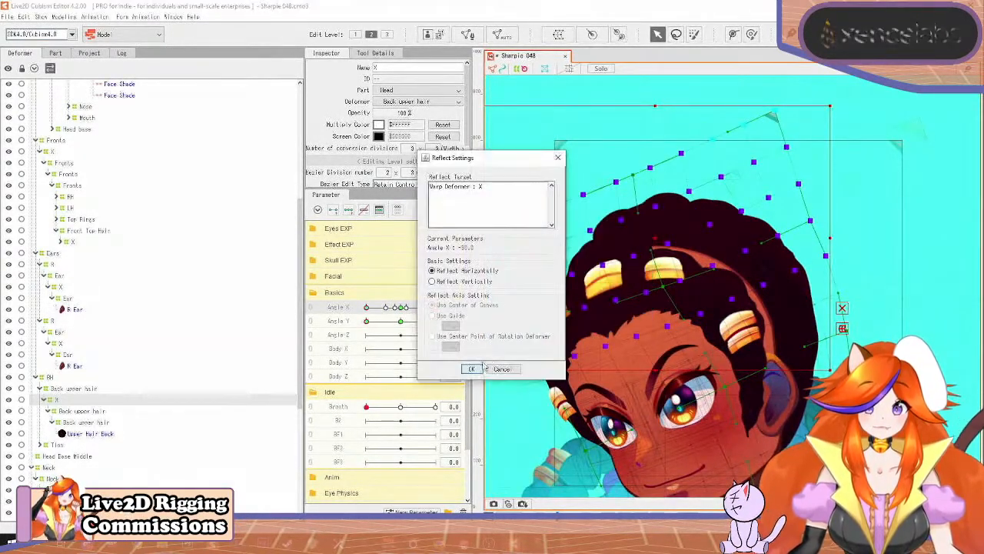
click(472, 369)
Step: Open the physics and scene blending settings, and reset all parameters to their default values
click(65, 17)
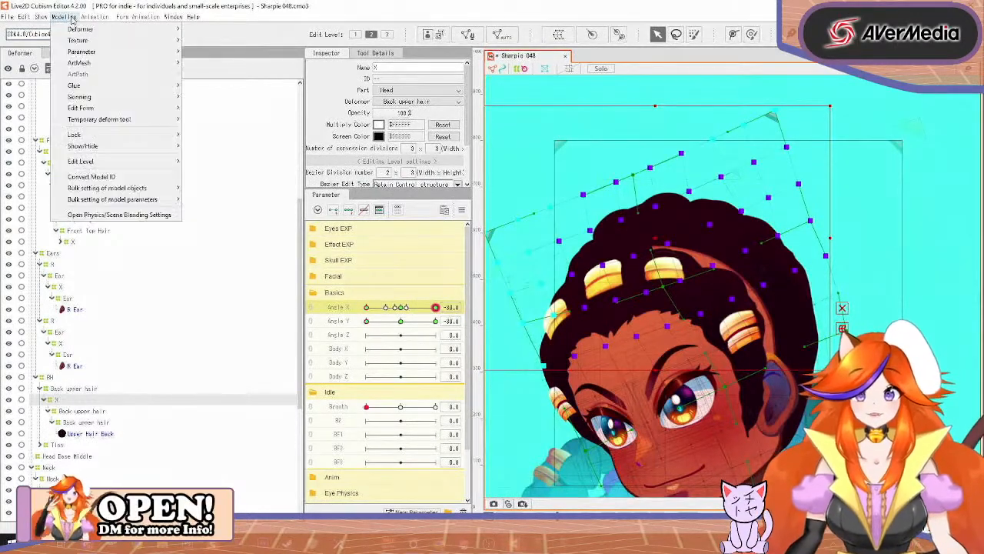
click(120, 215)
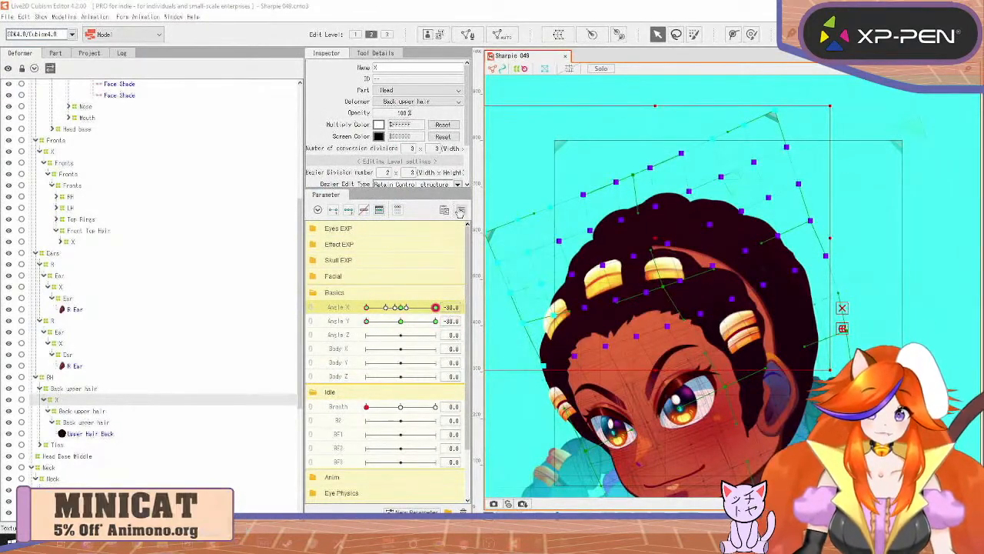
click(463, 210)
click(496, 204)
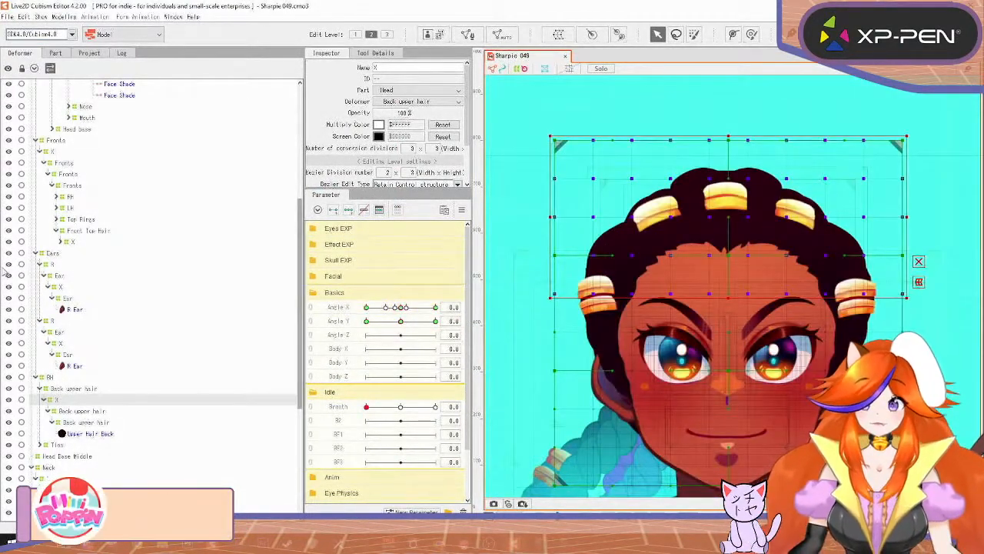
Step: Duplicate the inner Head base warp deformer as its own parent named X2, and give it three keys each on Angle X and Angle Y
scroll(110, 283, up, 6)
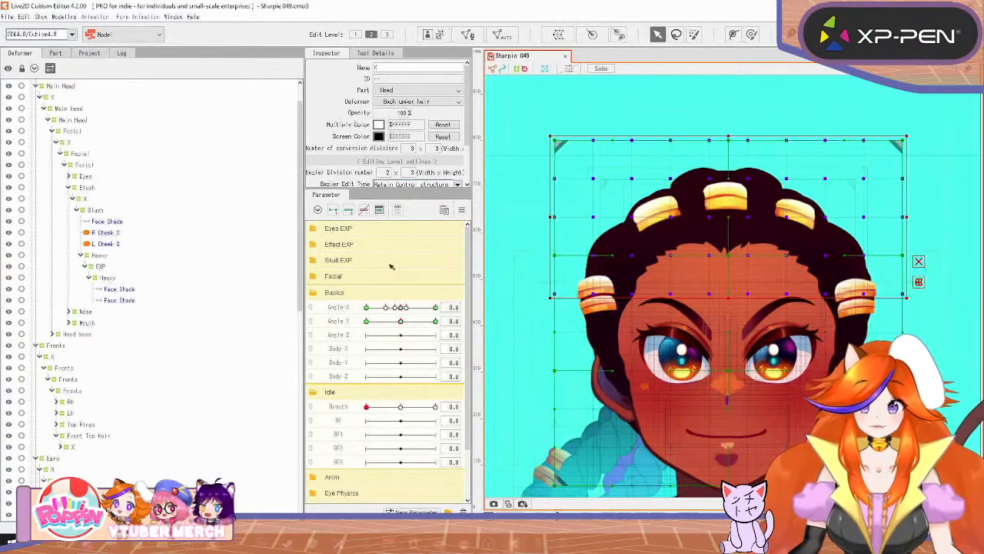
click(656, 407)
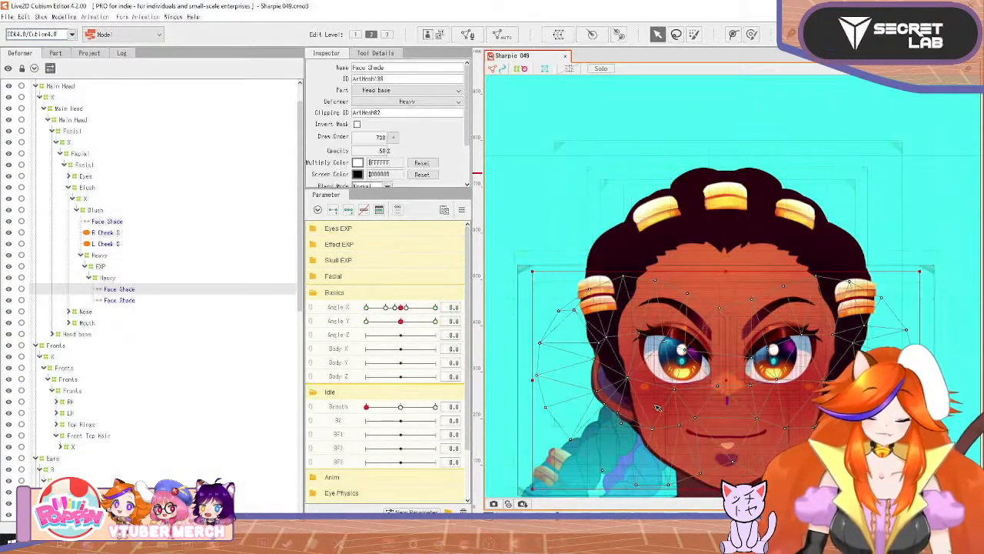
click(700, 271)
right_click(729, 336)
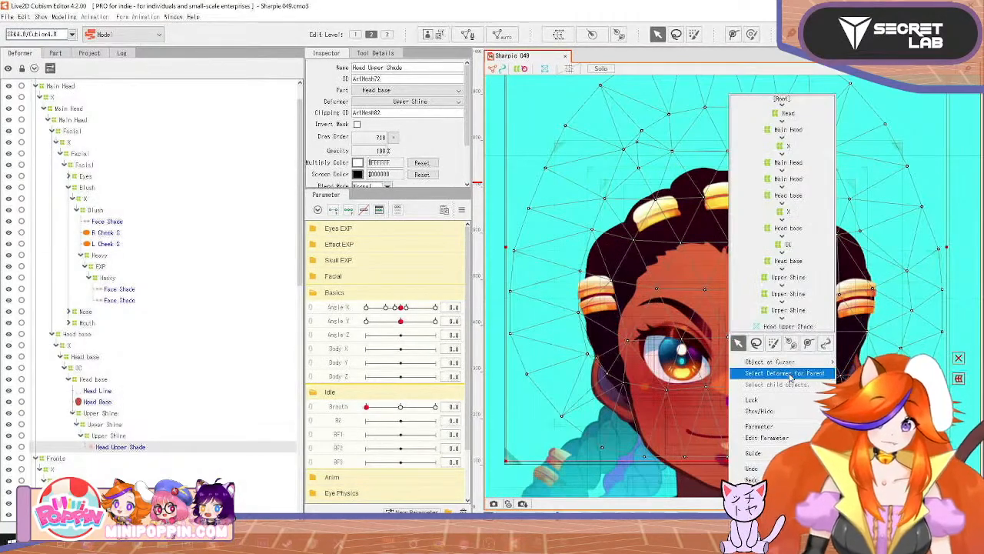
click(865, 366)
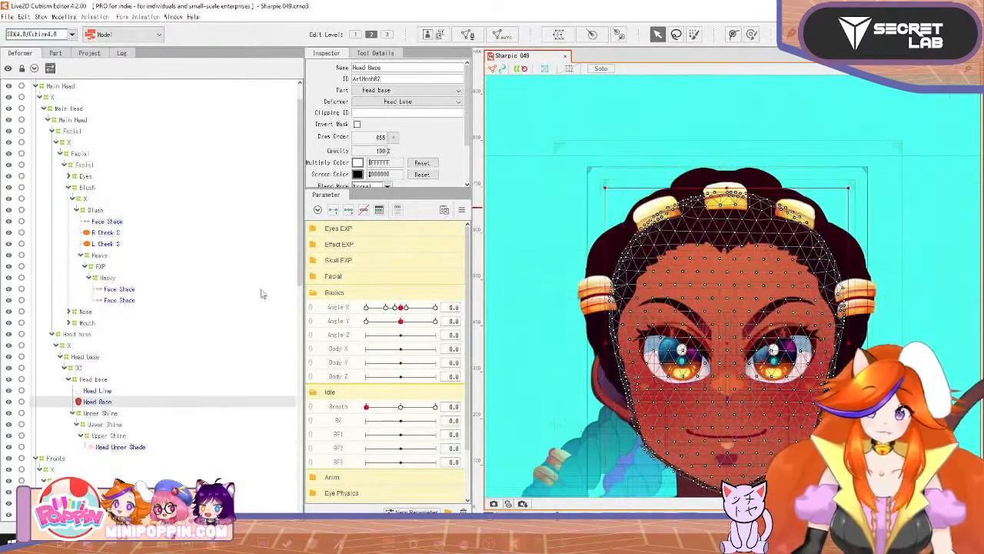
click(96, 359)
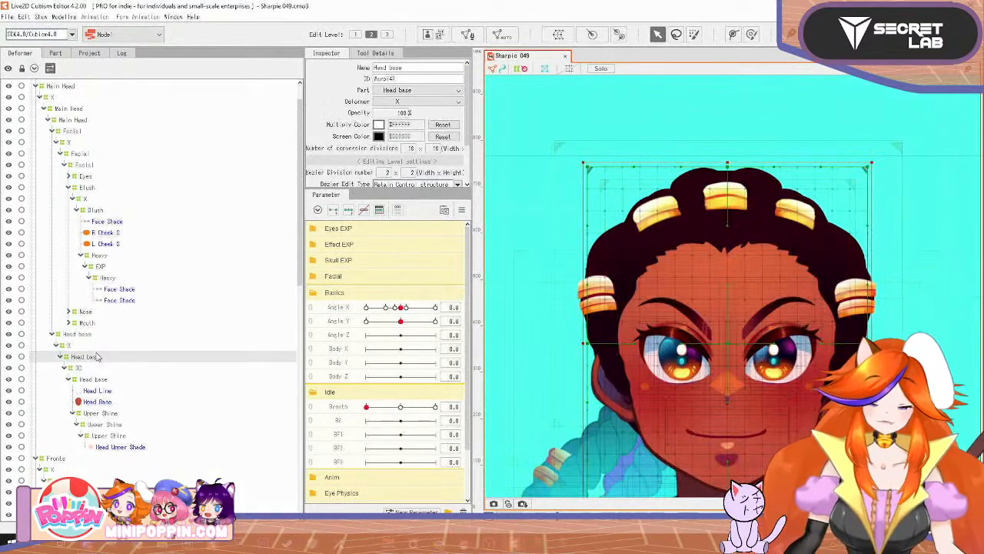
key(ctrl+v)
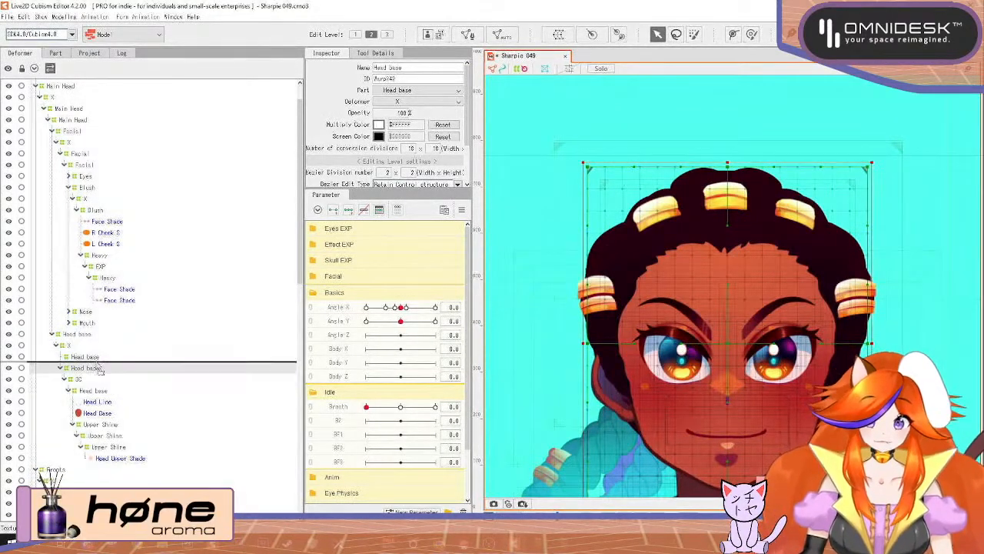
drag(93, 368, 92, 364)
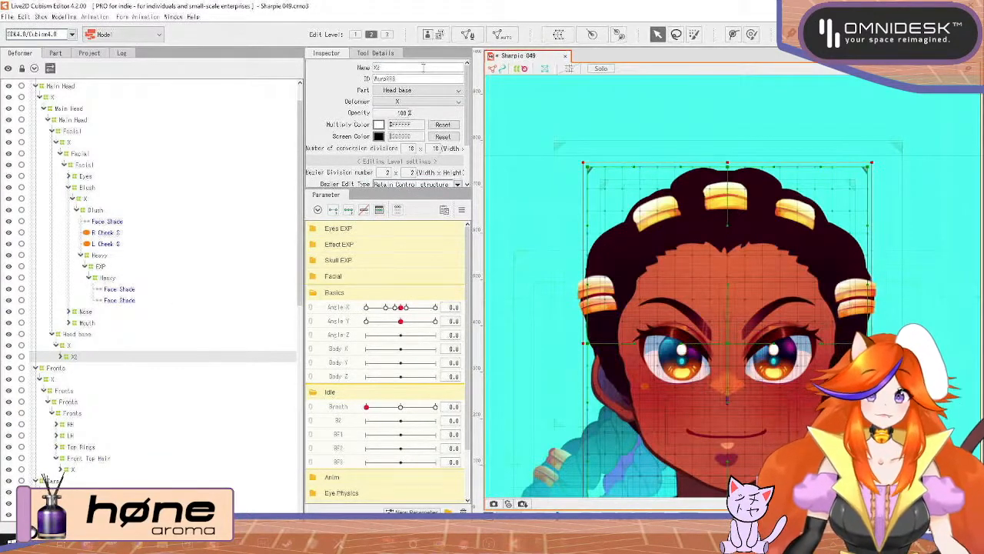
ctrl+click(350, 321)
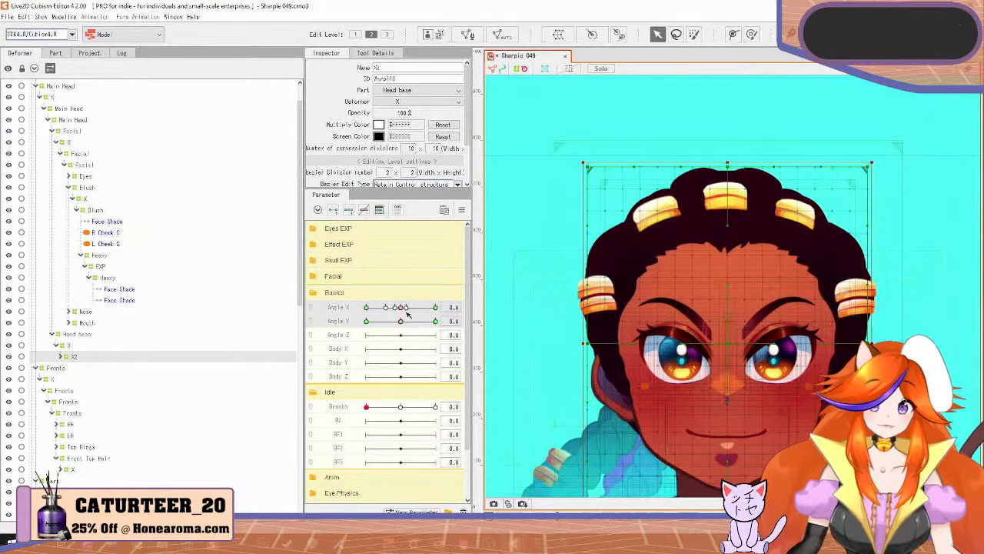
Step: At Angle X -30, try moving X2's control point at the middle of the side by the ear inward
drag(401, 308, 335, 309)
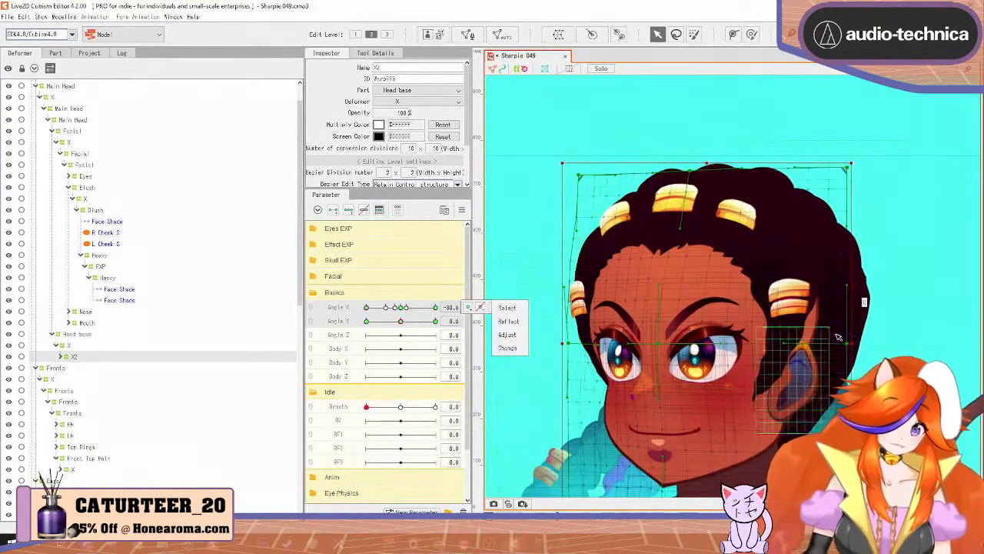
drag(848, 343, 836, 344)
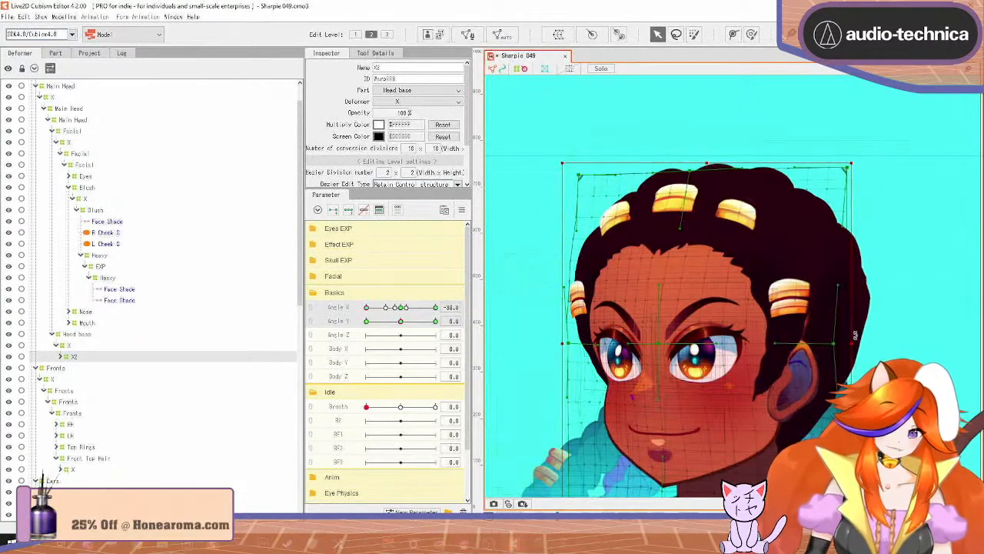
key(ctrl+z)
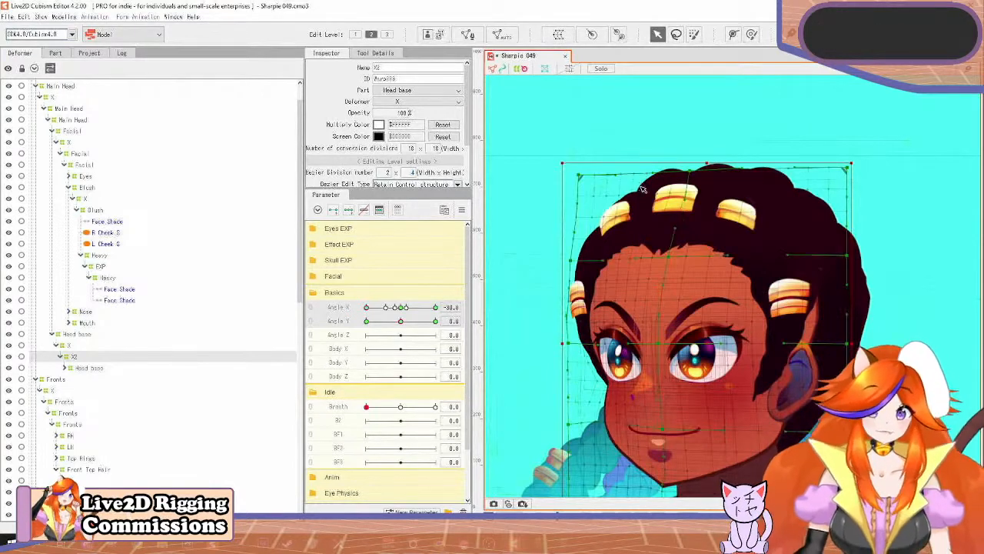
Step: Set the X2 deformer's Bezier division number to 5 × 5
click(387, 172)
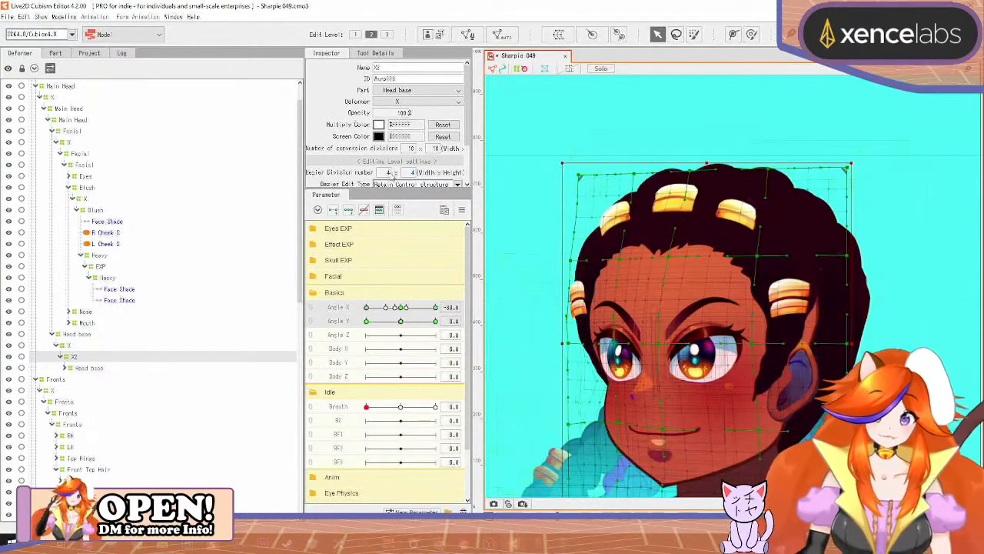
text(4)
key(Return)
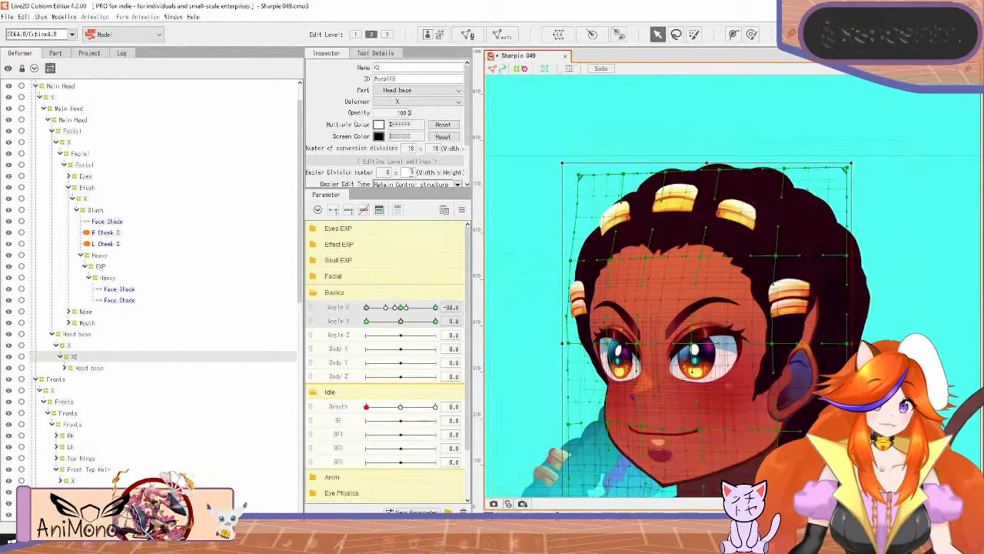
text(5)
key(Return)
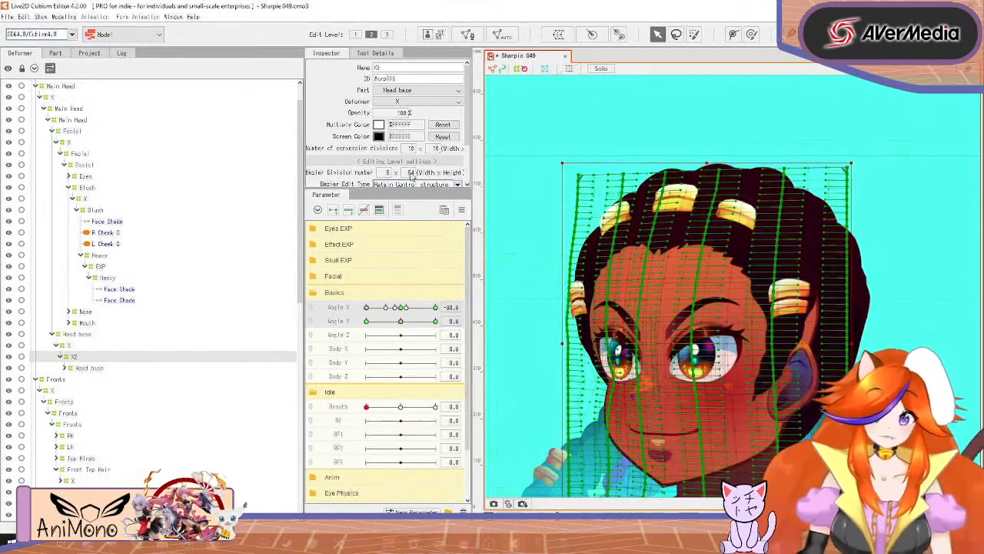
text(5)
key(Return)
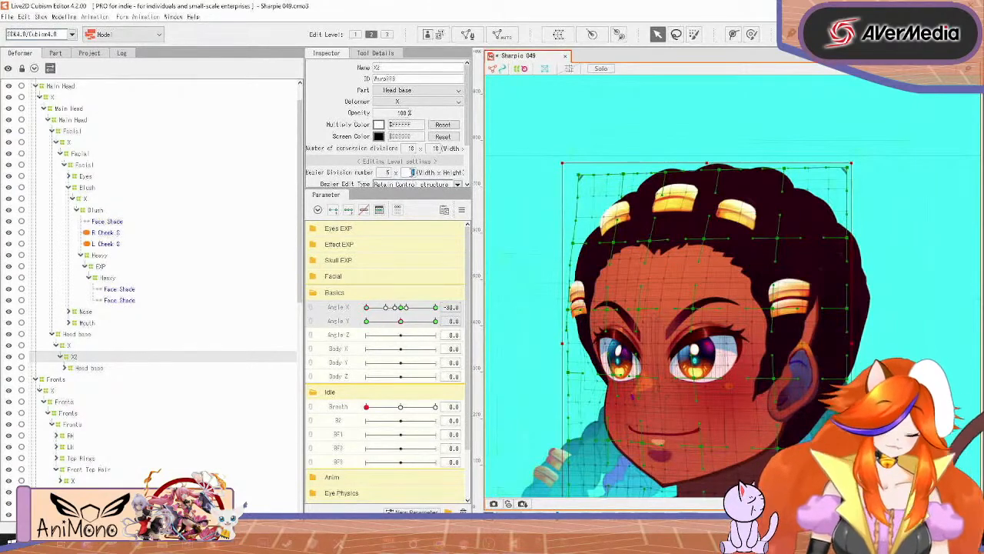
Step: Set the height value of the X2 deformer's Bezier division number to 6
text(6)
key(Return)
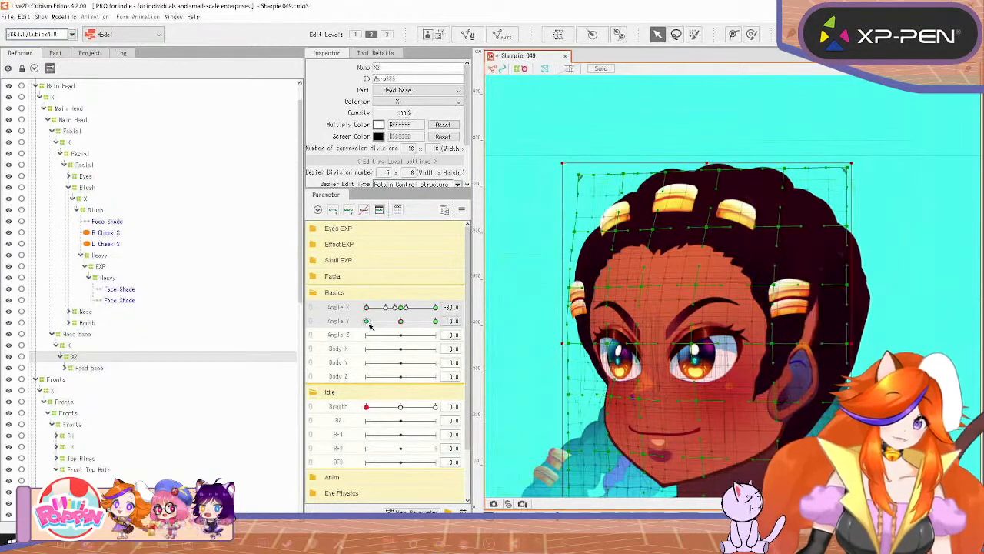
Step: Create a parameter named Bald with range 0 to 1 in the Effect EXP group, and key the X2 deformer on it
click(314, 245)
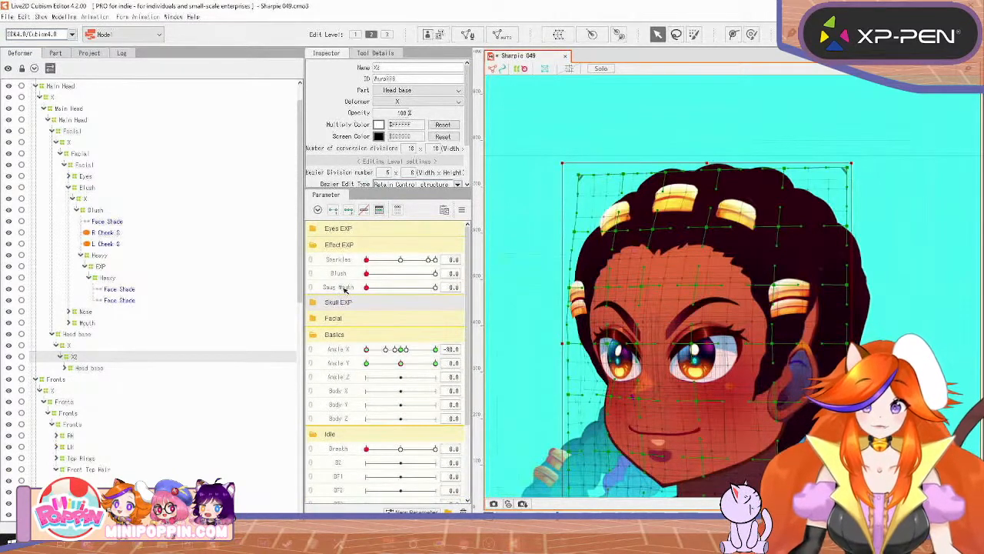
click(414, 511)
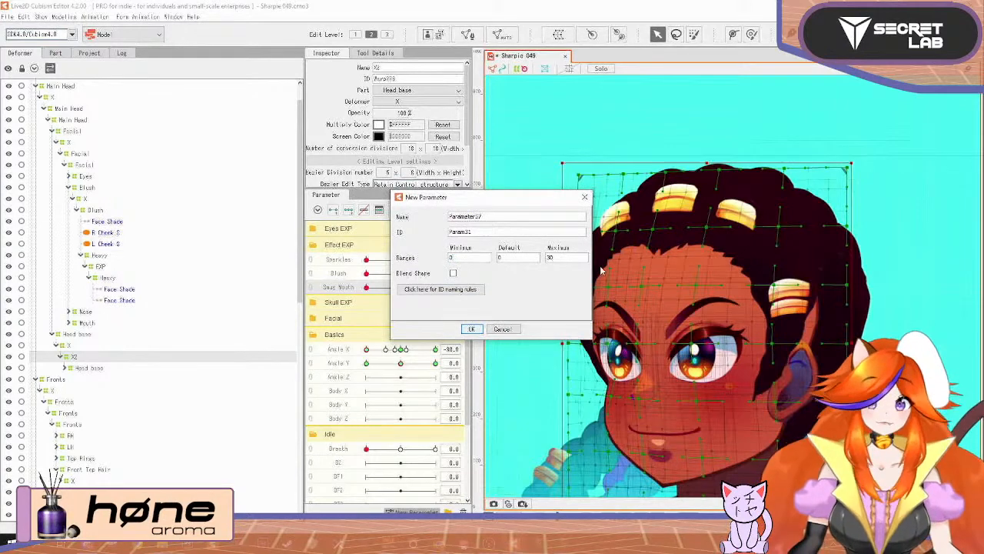
double_click(495, 218)
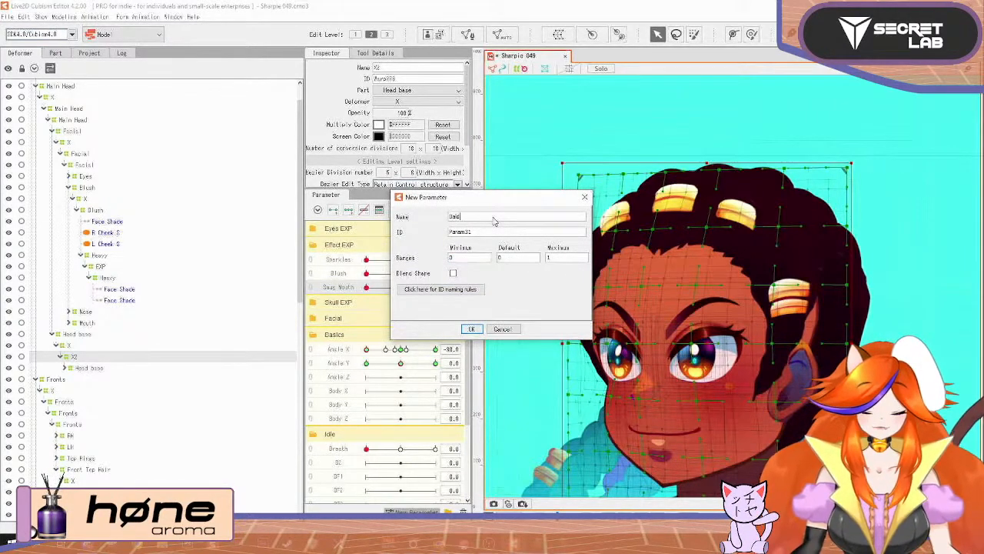
click(469, 329)
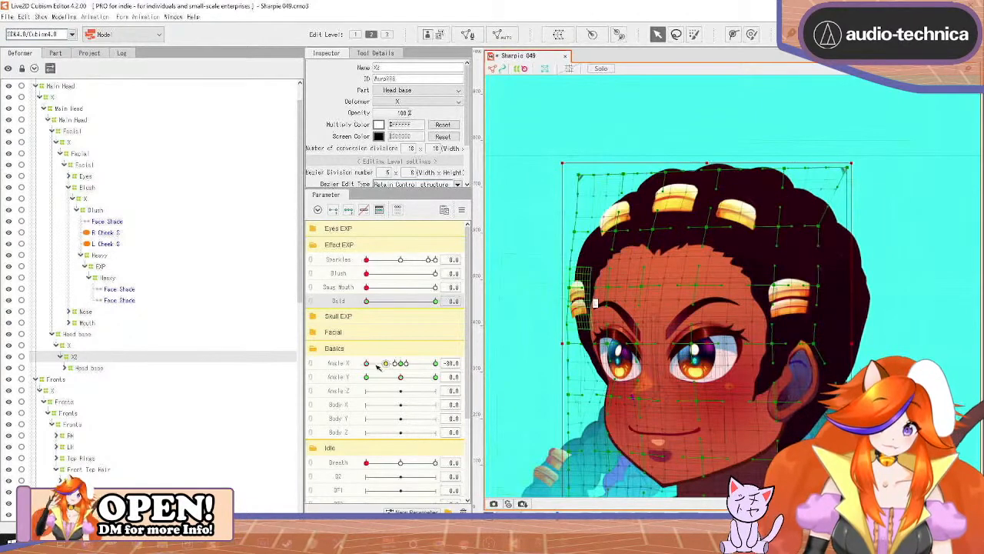
Step: At Angle Y -30, pull X2's upper rear corner in toward the head for Angle X -30 and 30, and check the physics preview
drag(377, 368, 436, 363)
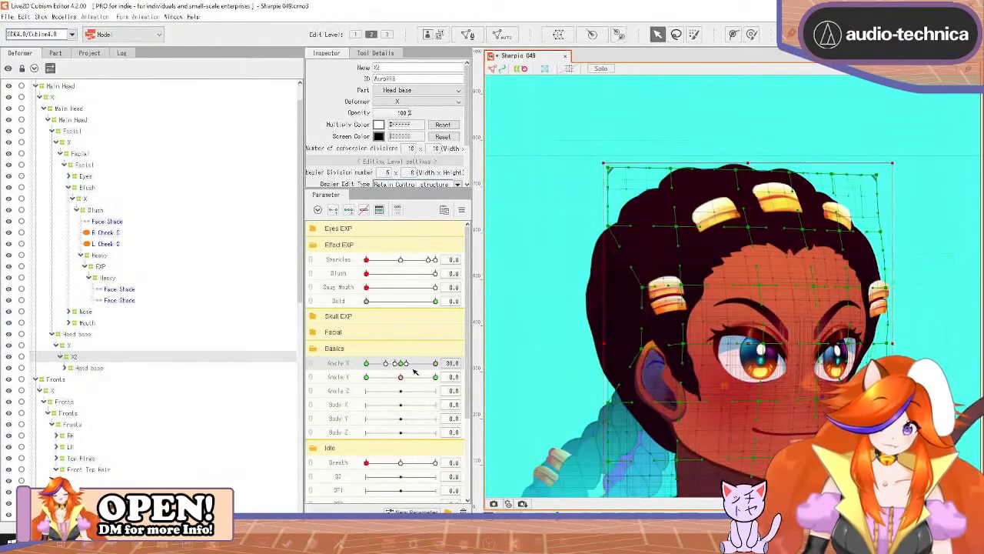
drag(401, 376, 493, 374)
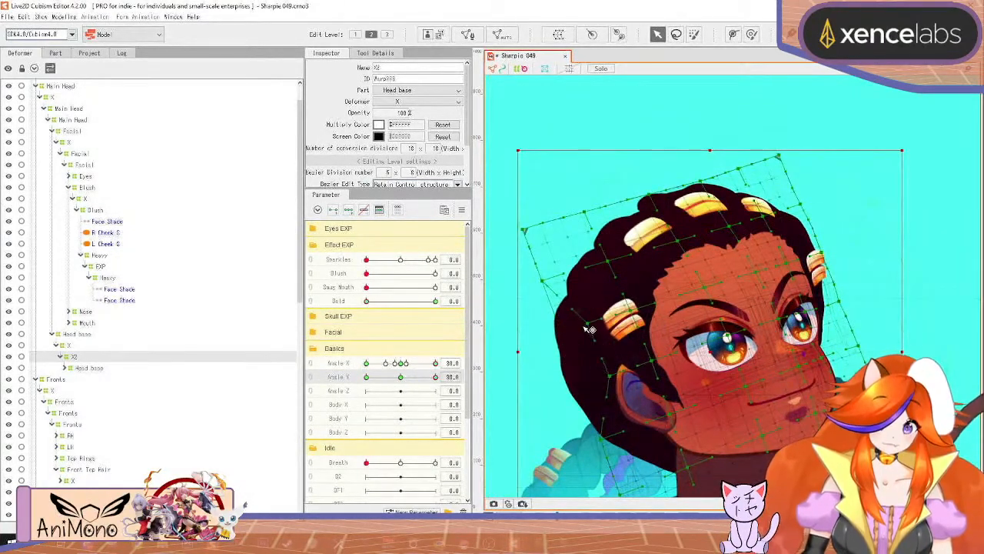
drag(433, 370, 322, 361)
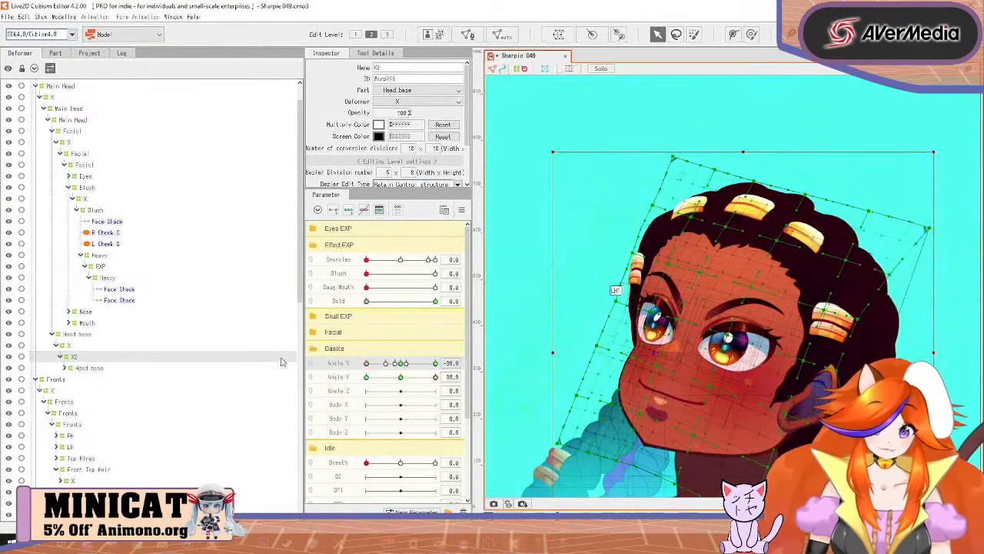
drag(428, 380, 282, 407)
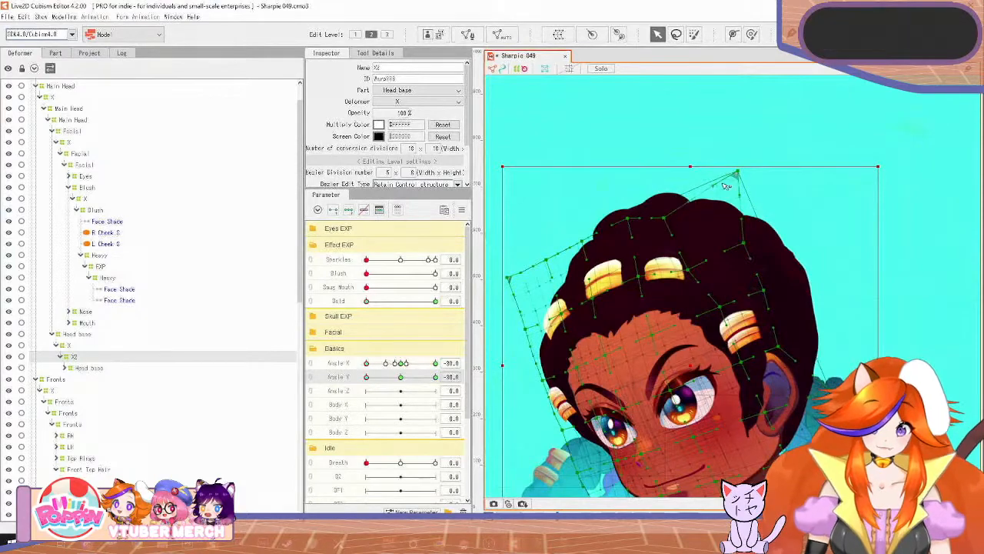
drag(736, 173, 718, 201)
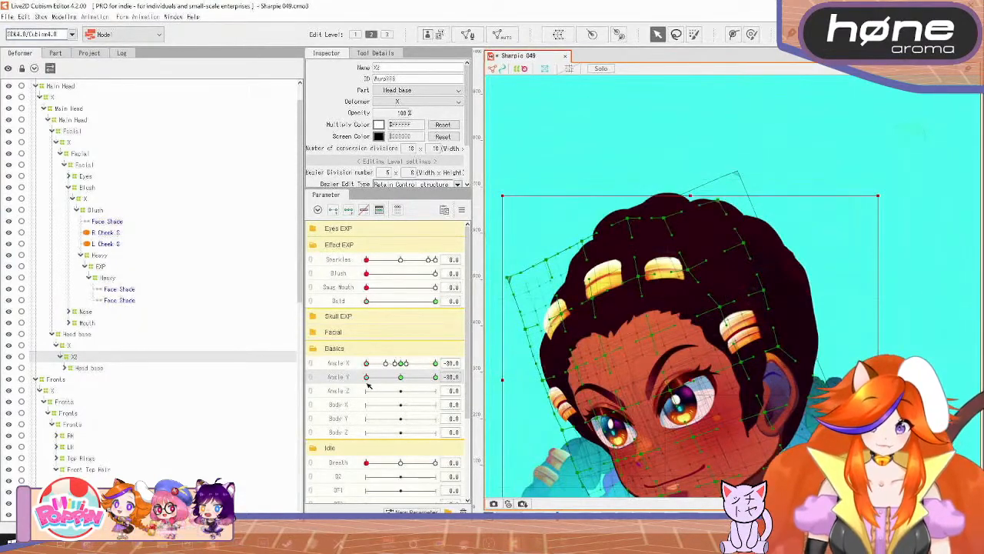
drag(368, 364, 439, 365)
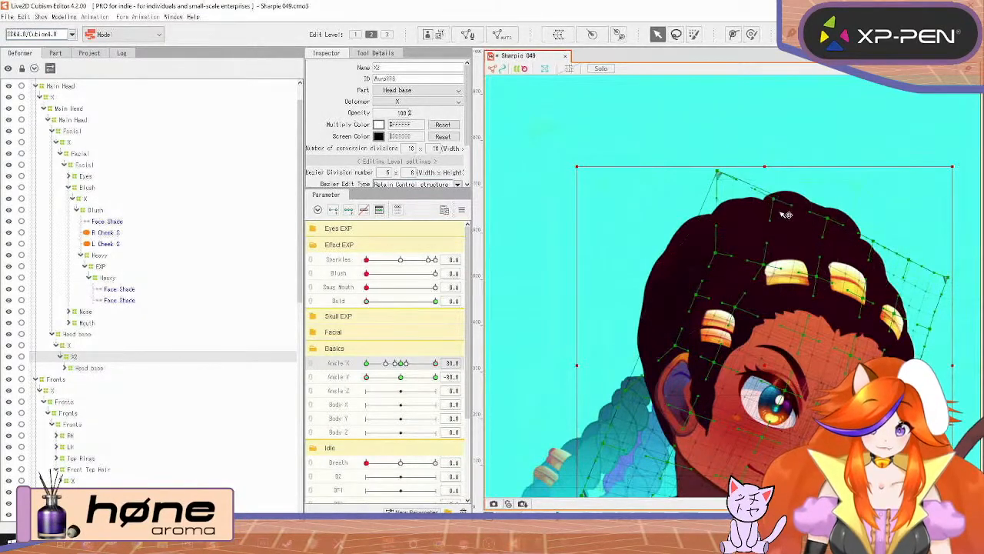
drag(716, 173, 744, 211)
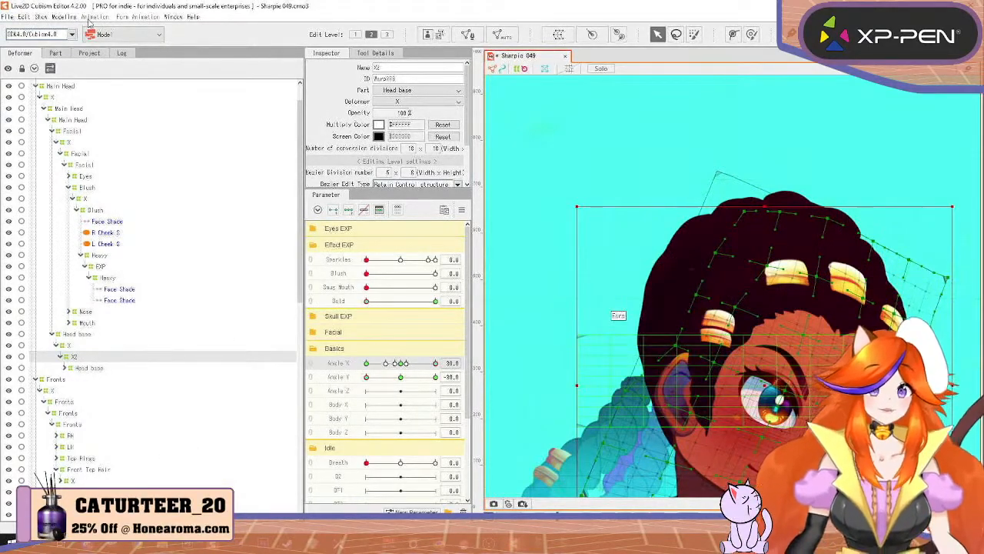
click(65, 16)
click(134, 218)
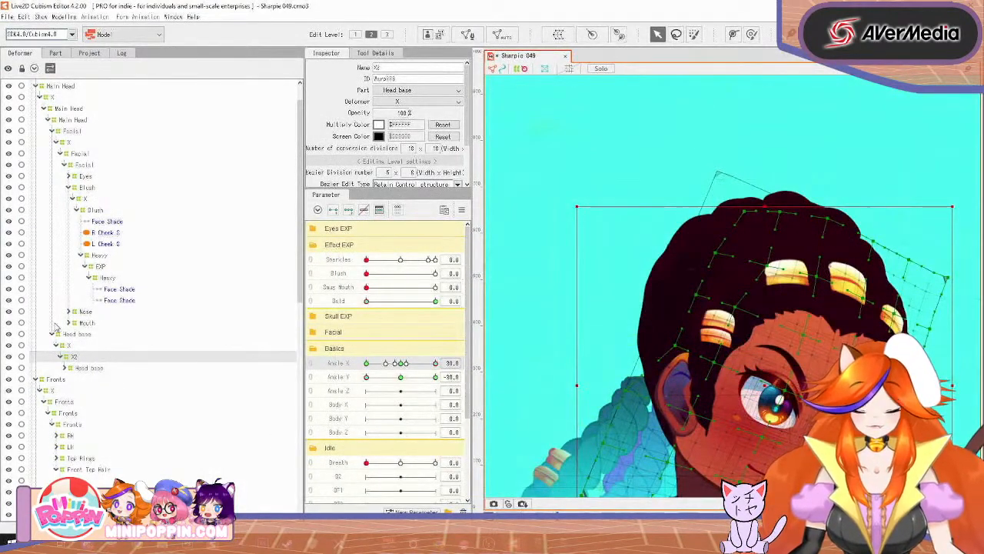
Step: Reset the parameters to default, select the X deformers of Main Head, Fronts and Back upper hair, and set Angle Y to -30
click(74, 346)
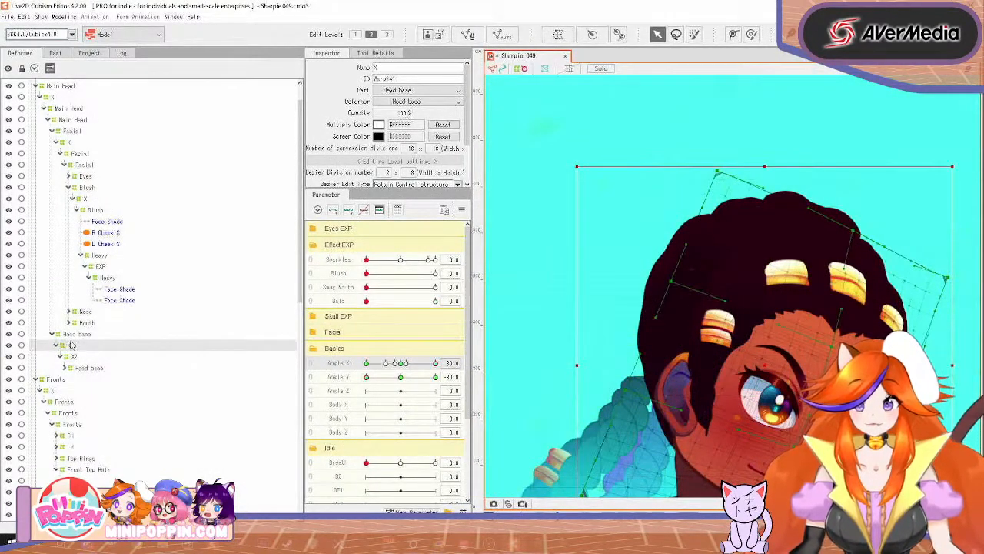
click(48, 97)
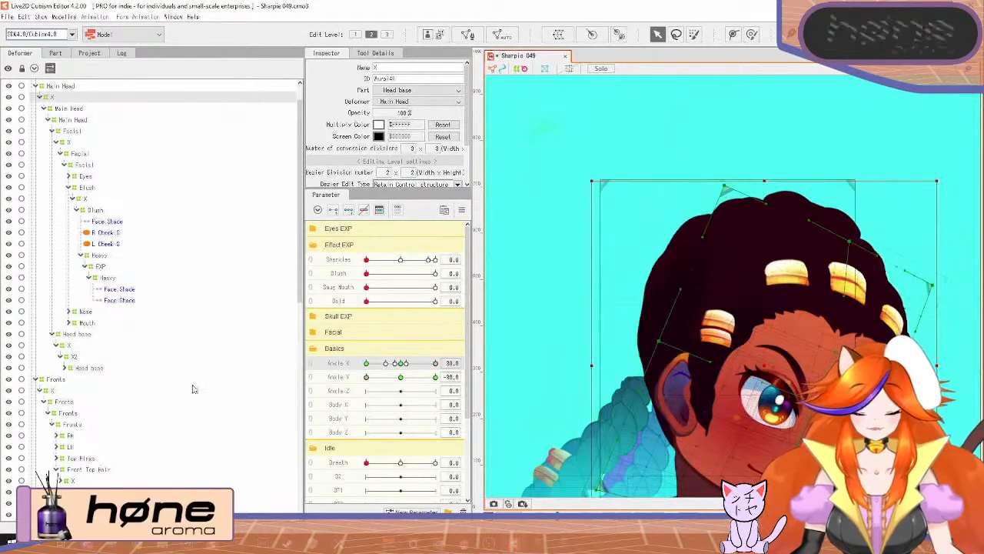
right_click(458, 202)
click(496, 206)
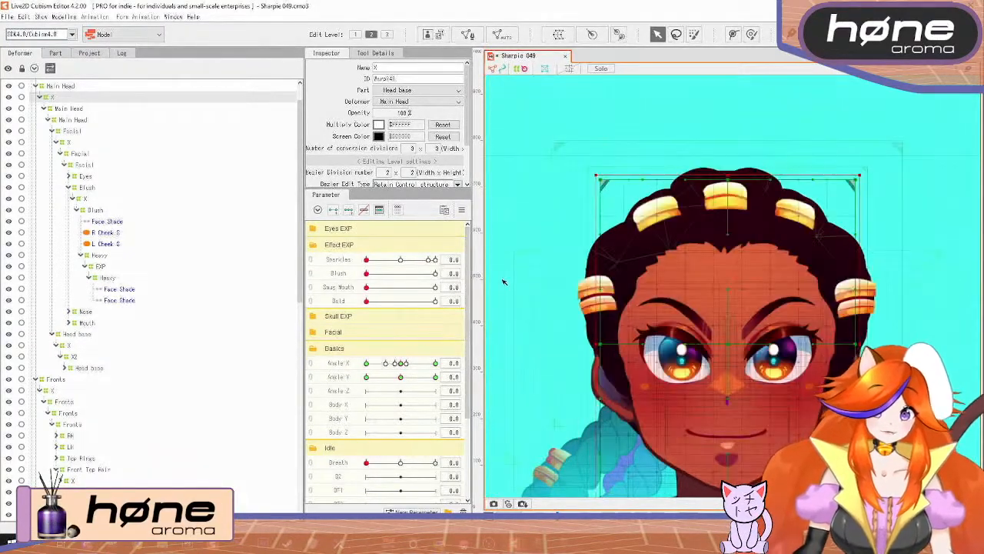
click(62, 393)
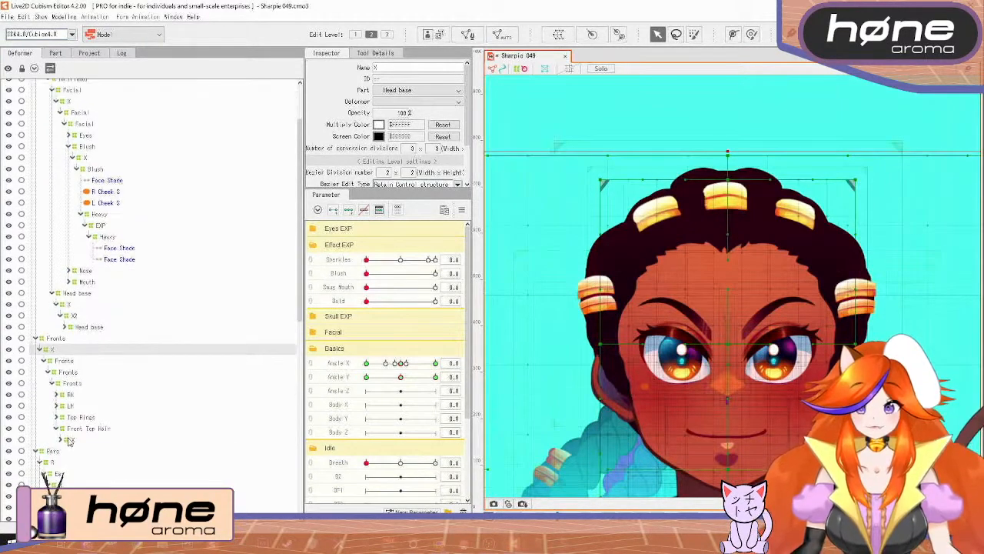
scroll(65, 431, down, 5)
click(64, 476)
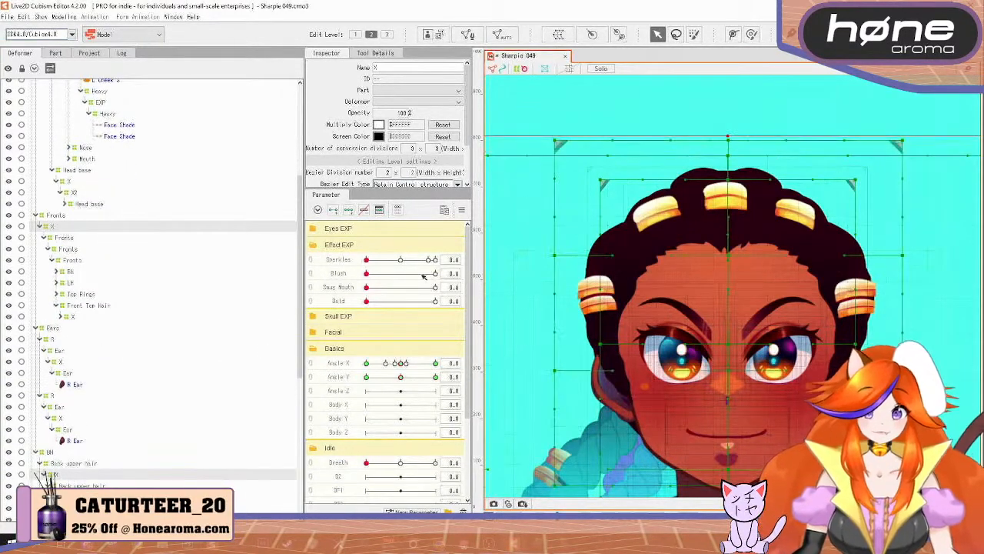
drag(402, 378, 349, 402)
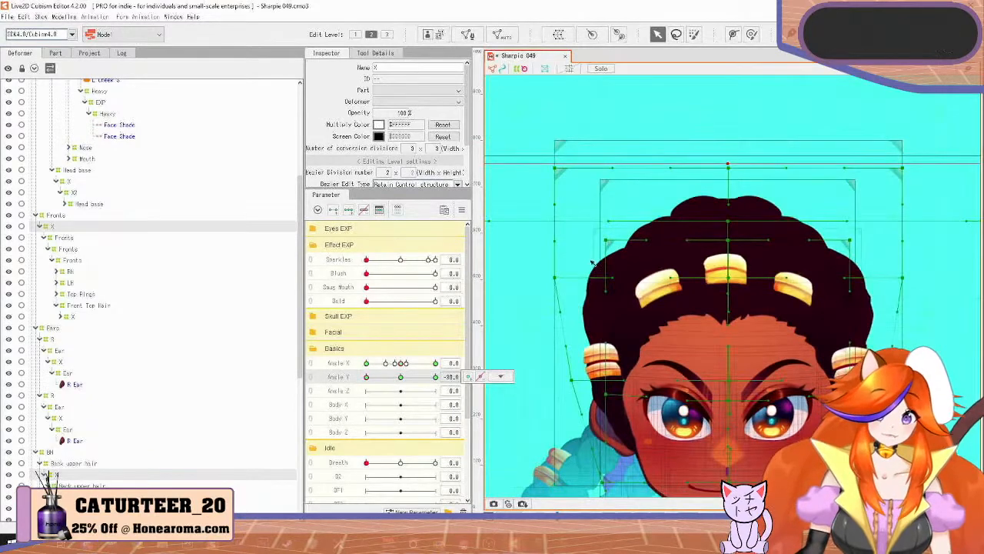
Step: Try scaling the three selected X deformers down slightly around a raised bounding box
scroll(737, 240, down, 4)
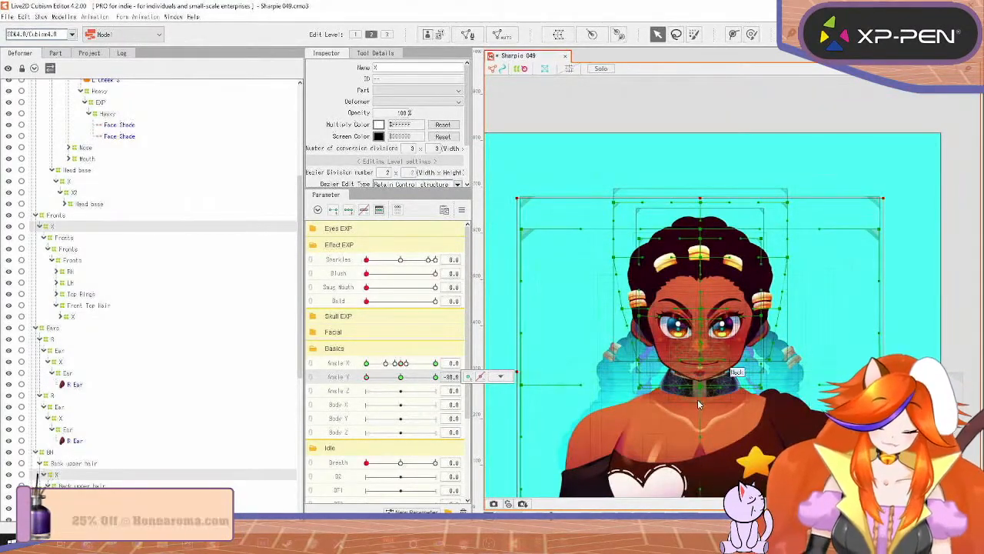
drag(700, 372, 701, 338)
drag(885, 164, 881, 167)
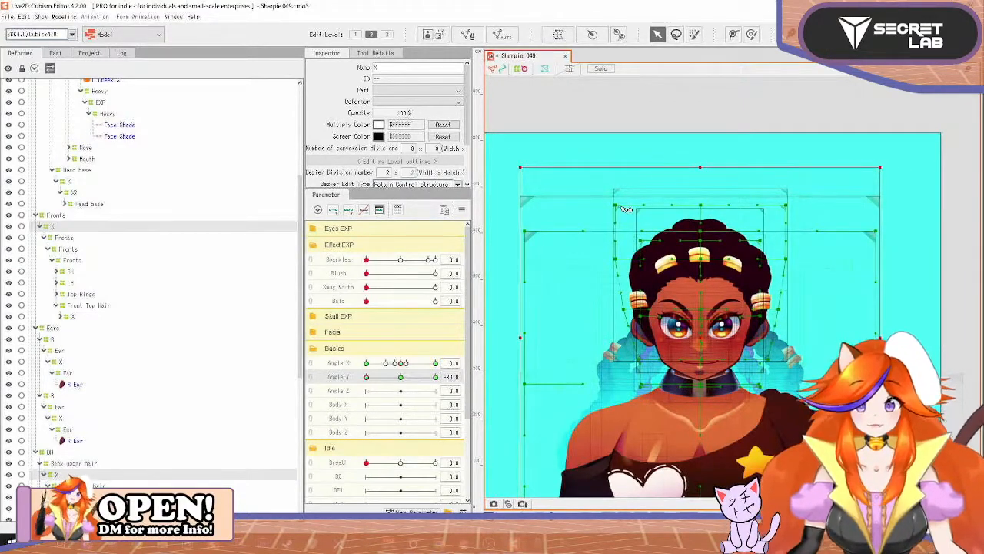
key(ctrl+z)
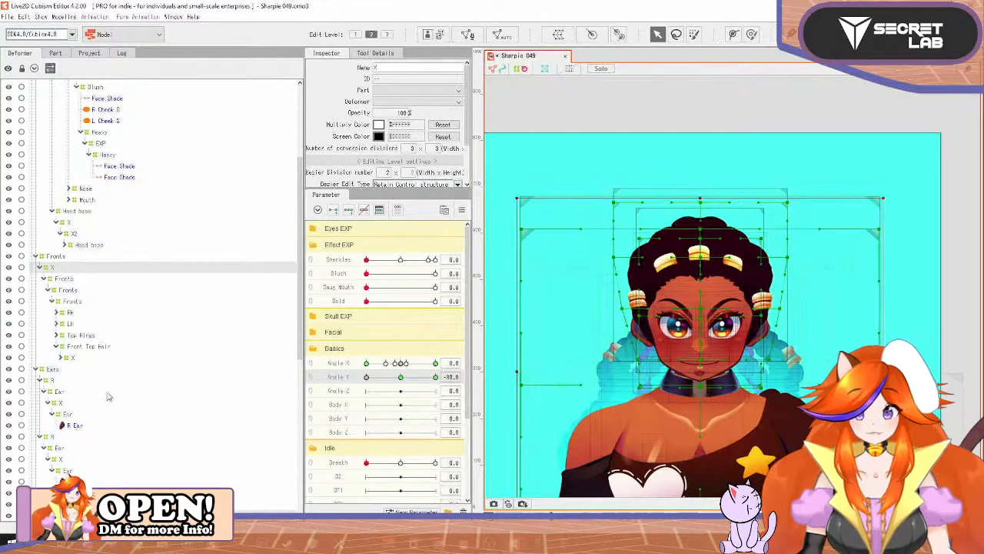
Step: Add both ears' X deformers to the selection and scale the whole set down slightly at Angle Y -30
click(65, 403)
ctrl+click(59, 461)
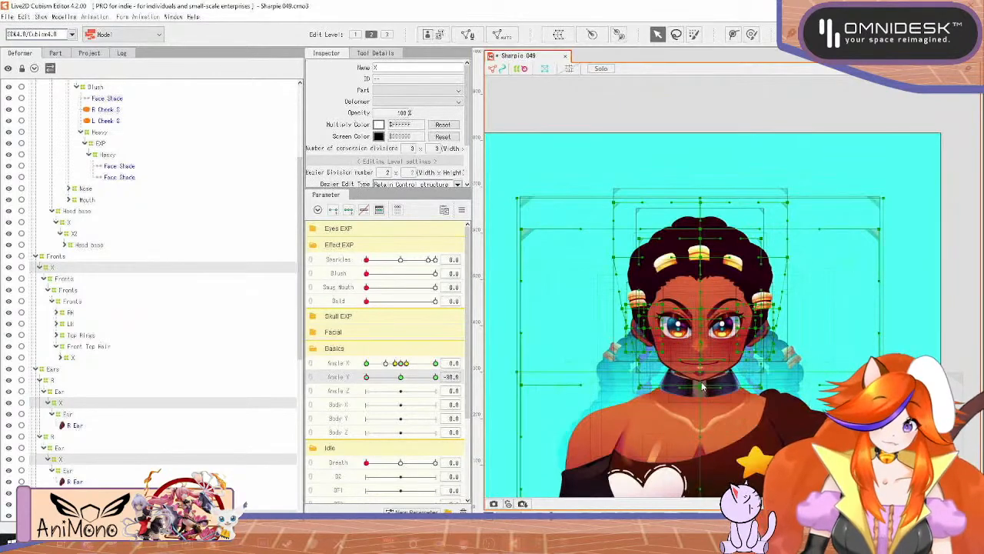
drag(702, 387, 702, 350)
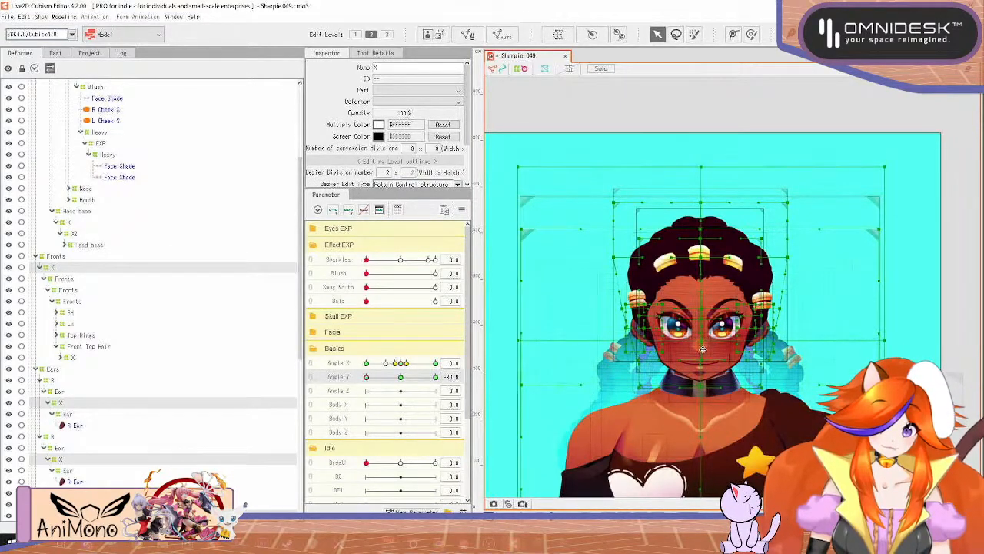
drag(883, 171, 879, 176)
key(ctrl+z)
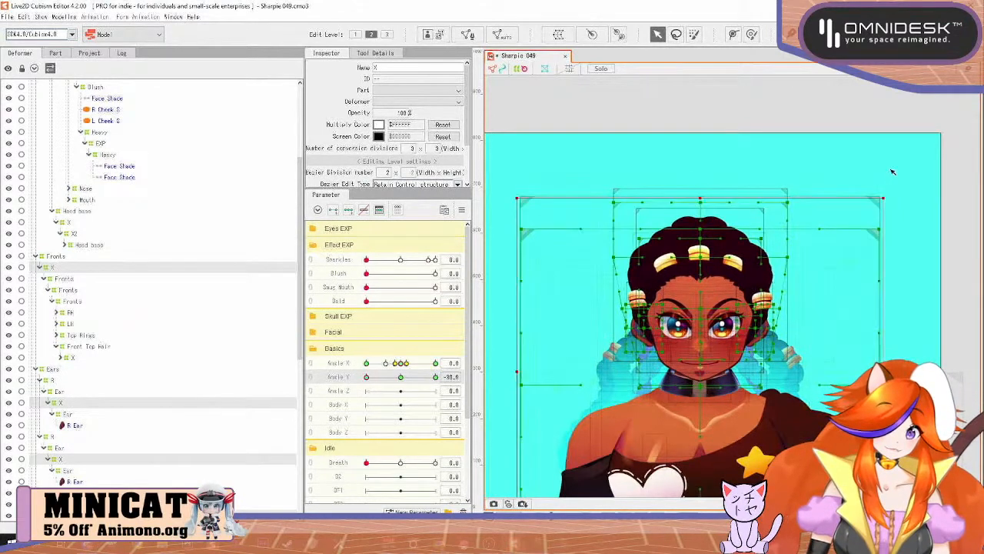
drag(883, 199, 881, 202)
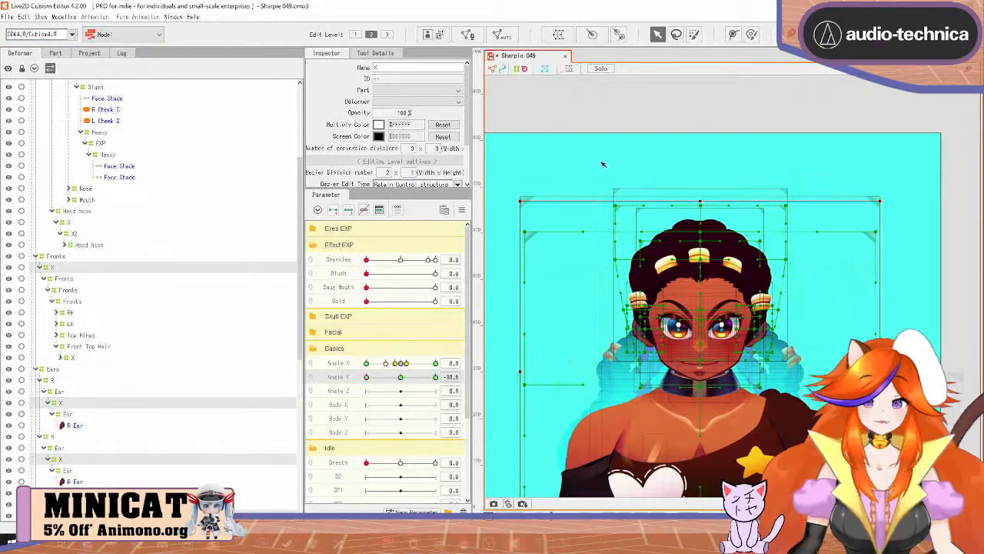
Step: Check the head motion in the physics and scene blending preview, and shift the selected X deformers slightly downward
click(63, 16)
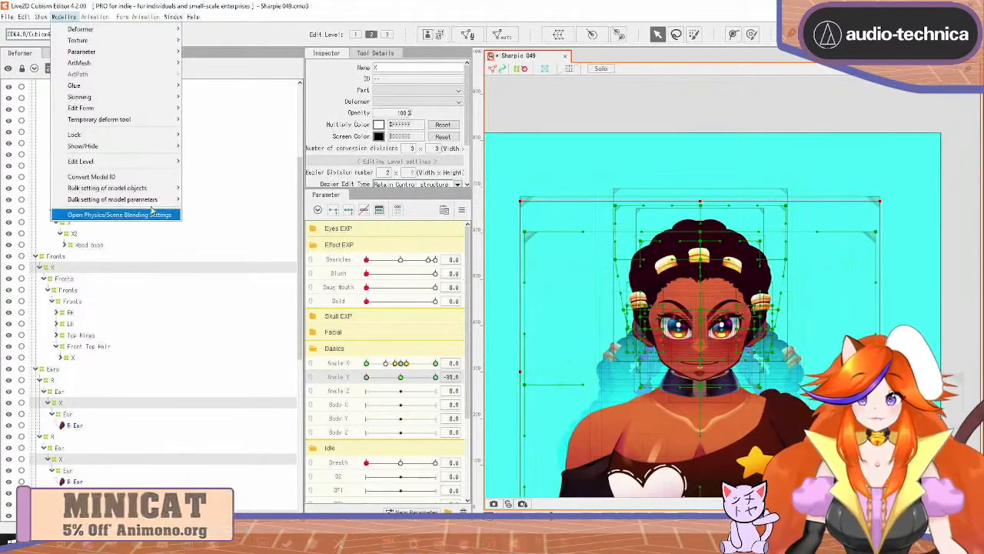
click(100, 214)
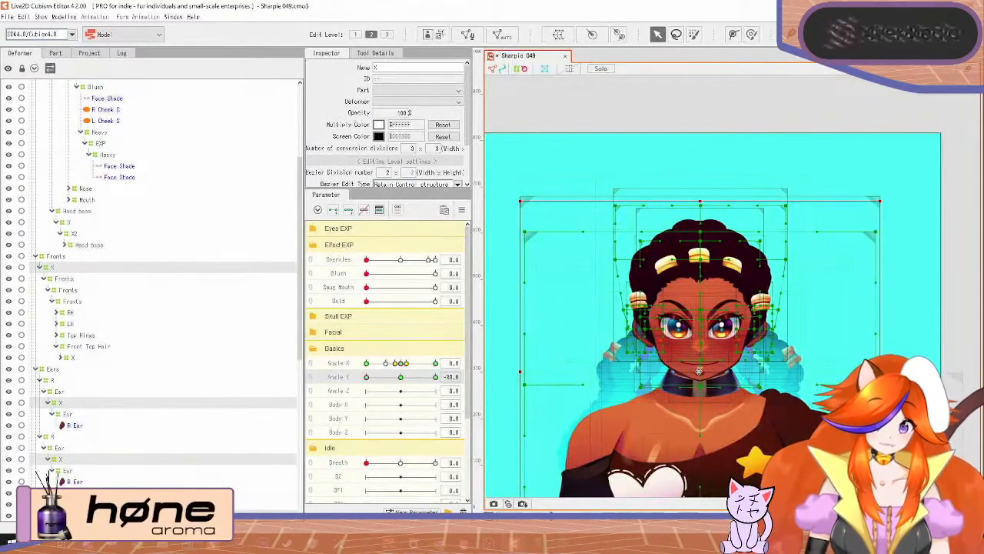
drag(699, 371, 699, 375)
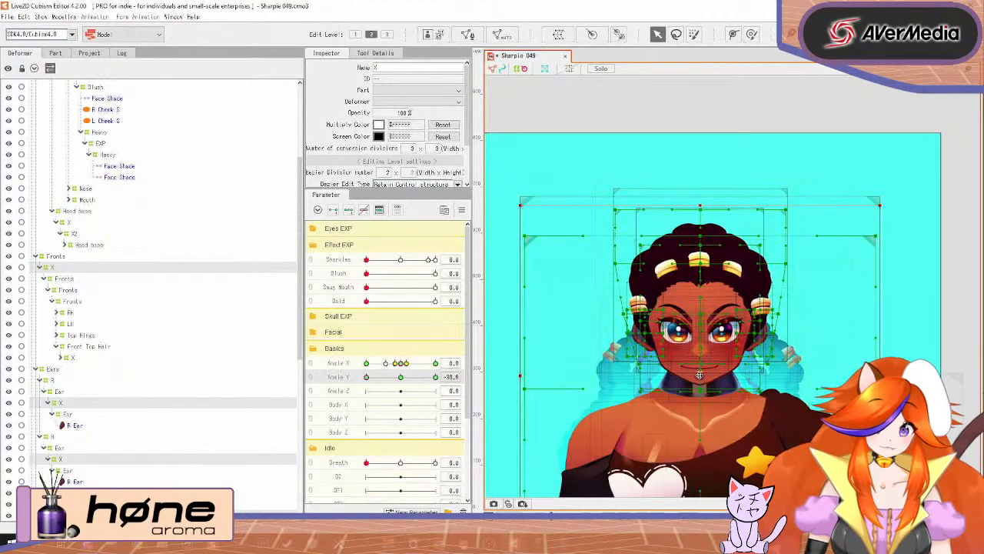
Step: Test the model's downward look in the physics and scene blending preview, and close the preview
click(71, 17)
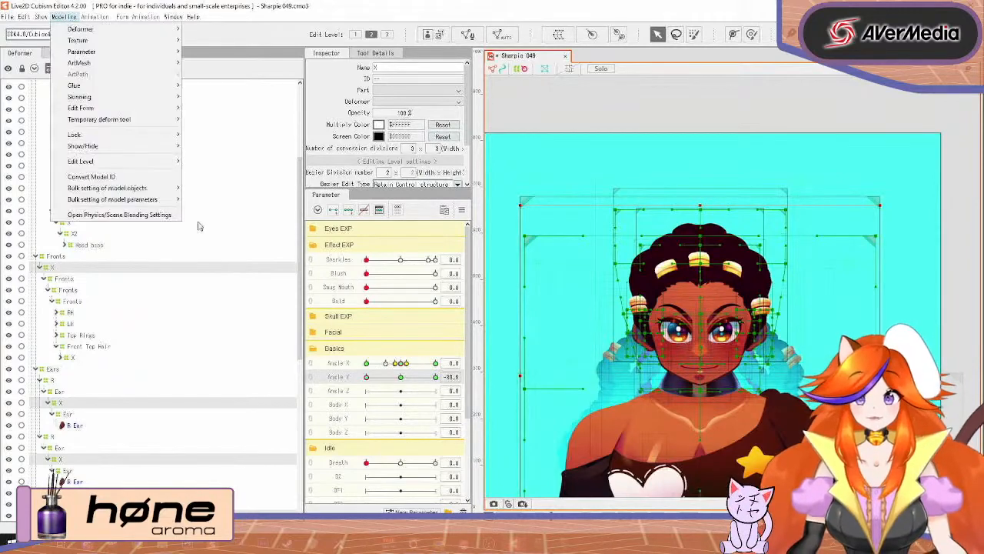
click(162, 223)
drag(711, 111, 641, 468)
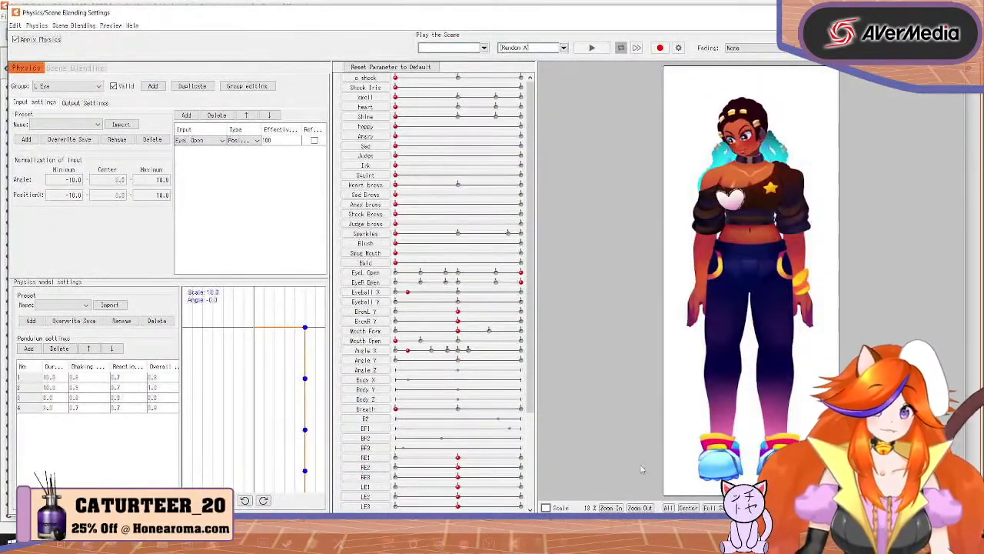
click(961, 12)
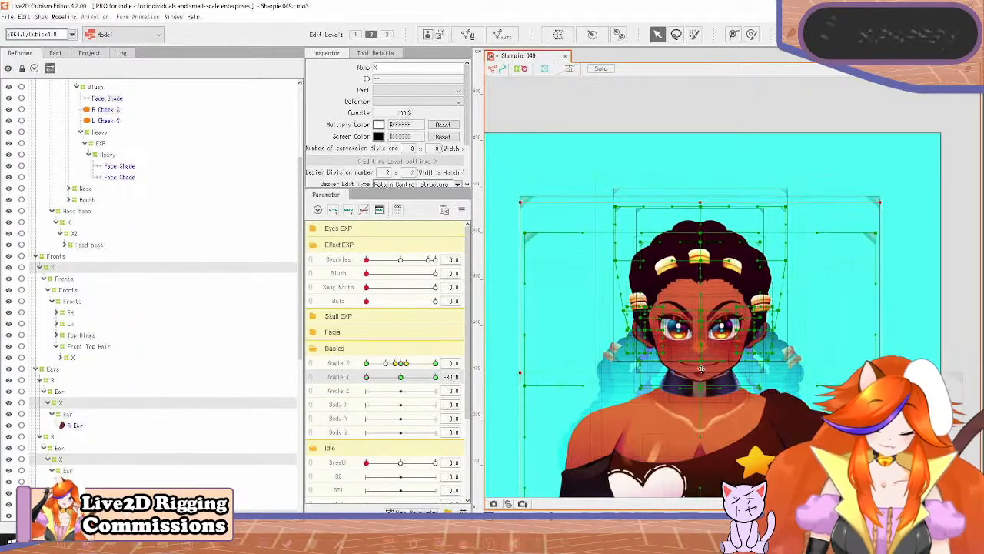
Step: Recheck the downward motion in the physics preview, and scale the selected head, hair and ear X deformers down a little more
click(66, 17)
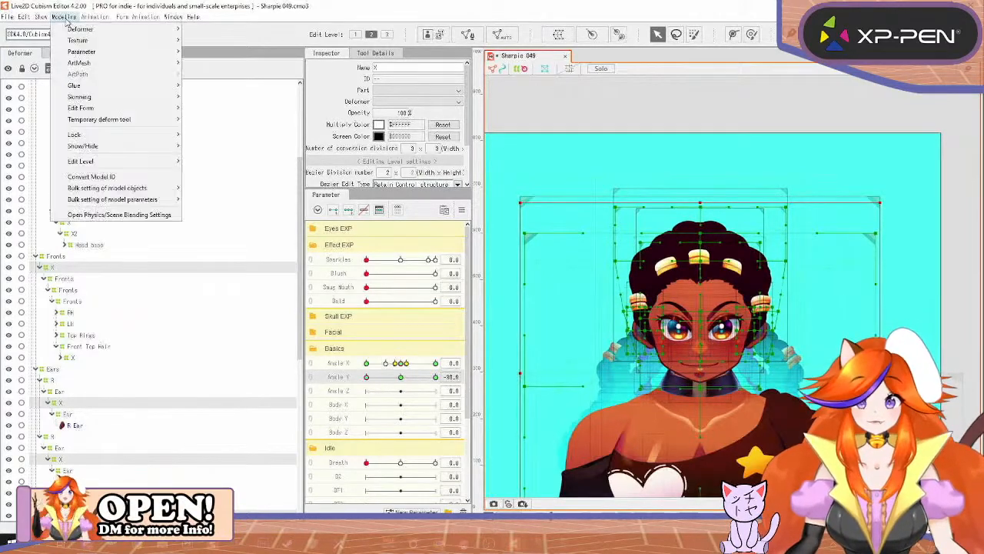
click(158, 215)
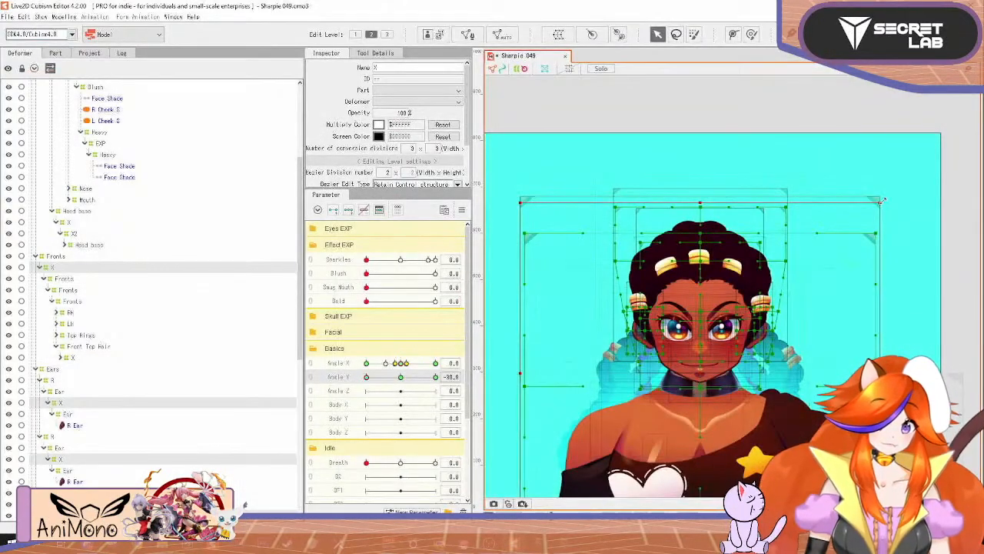
drag(882, 201, 882, 205)
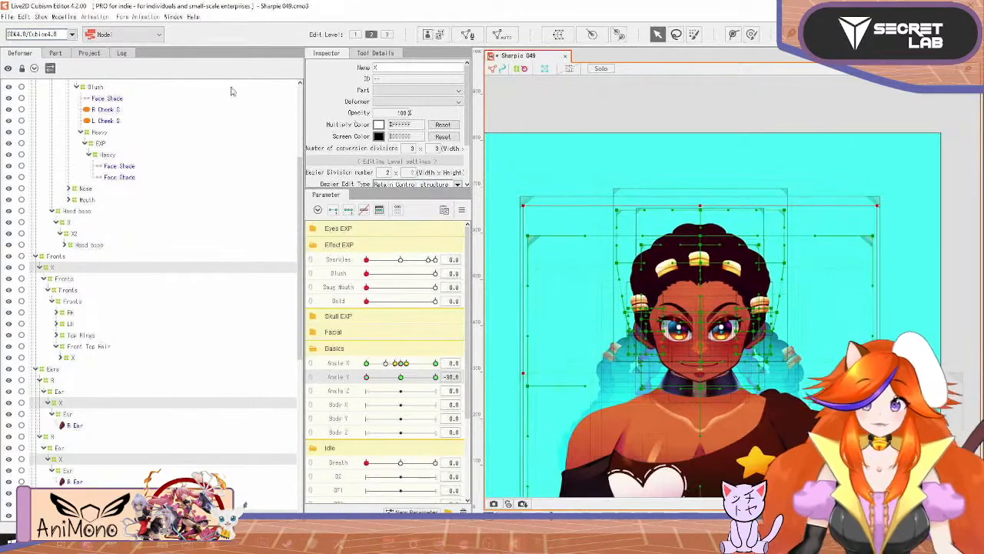
Step: Check the head motion in the physics and scene blending preview, and save the model as a new version, Sharpie 050
click(64, 16)
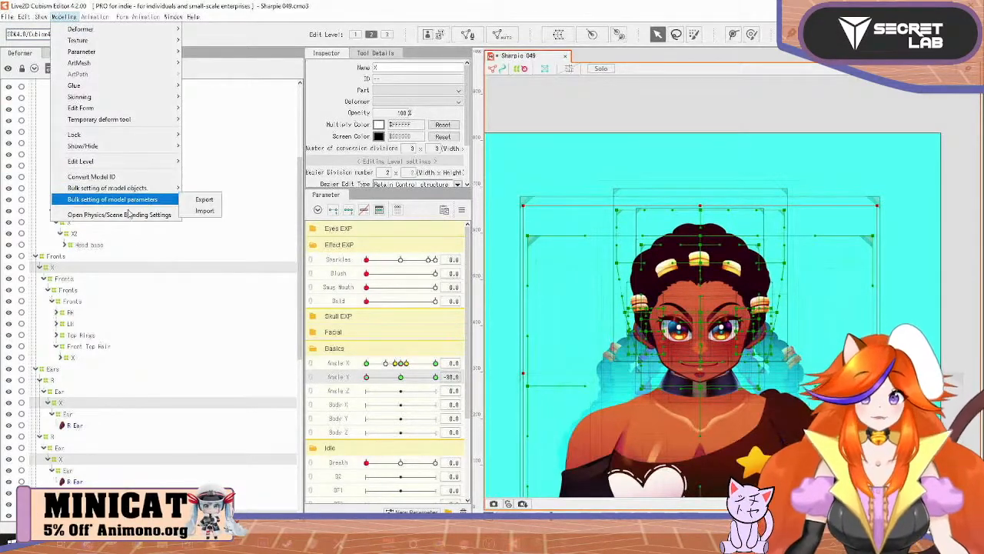
click(123, 215)
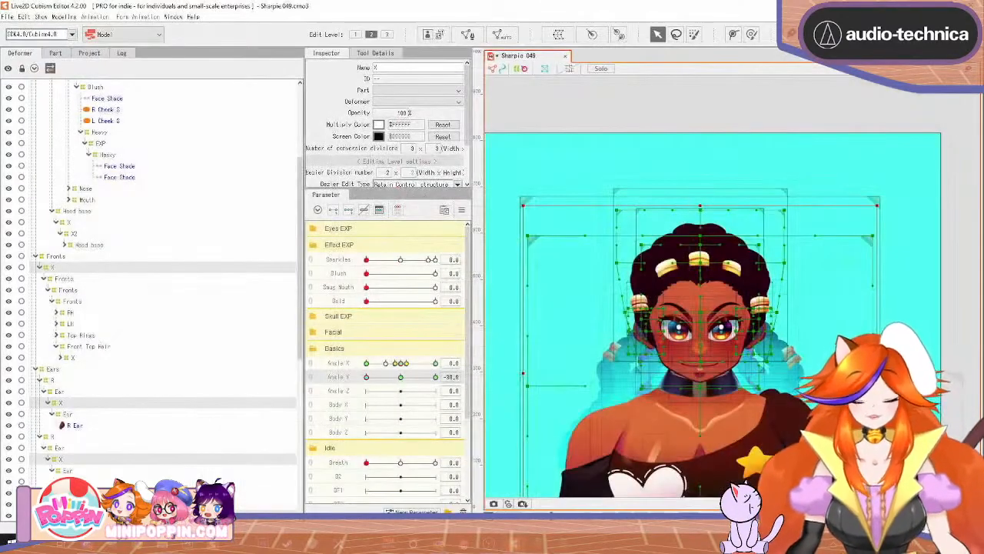
key(ctrl+s)
key(Return)
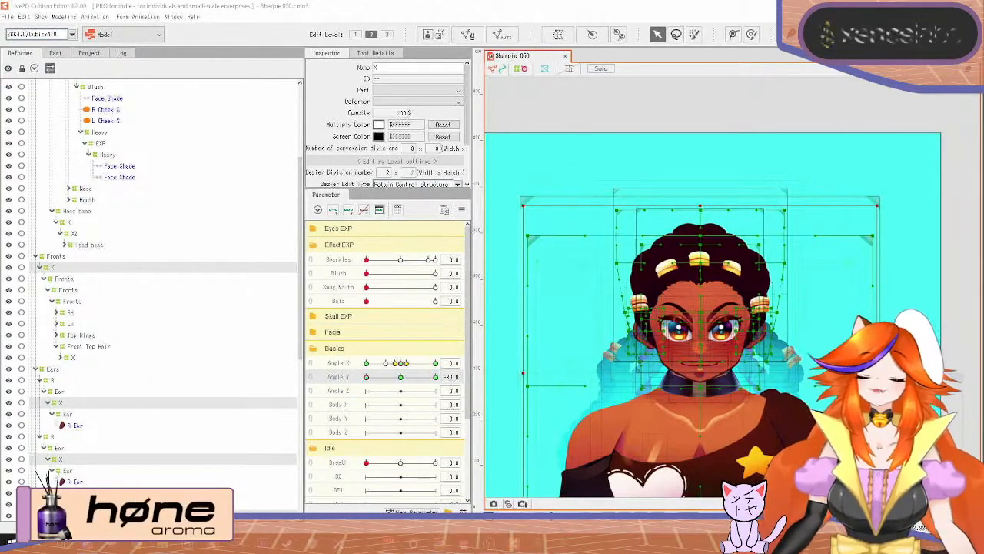
Step: Reset all parameters to their defaults and set the opacity of the RH front hair deformer to 100%
click(463, 210)
click(488, 208)
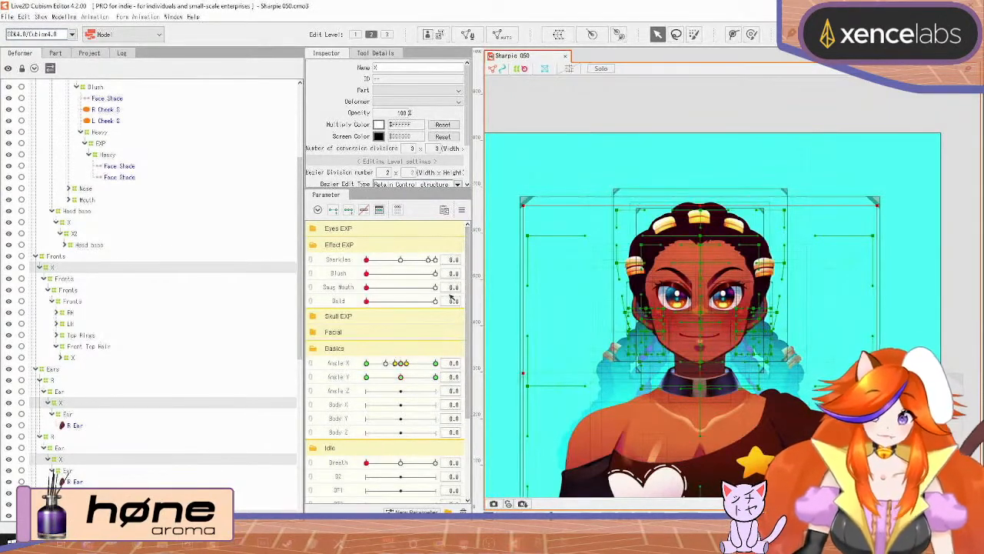
click(60, 346)
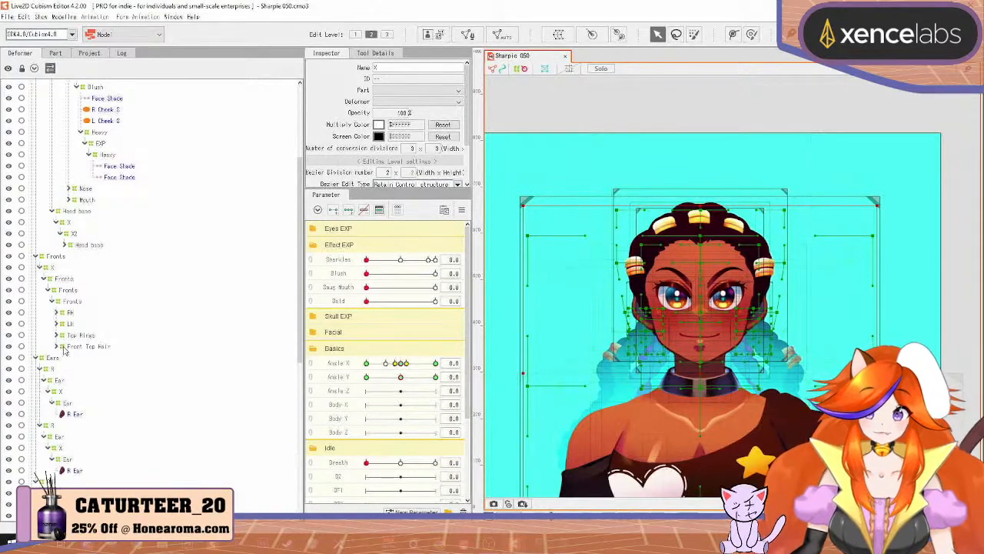
click(72, 347)
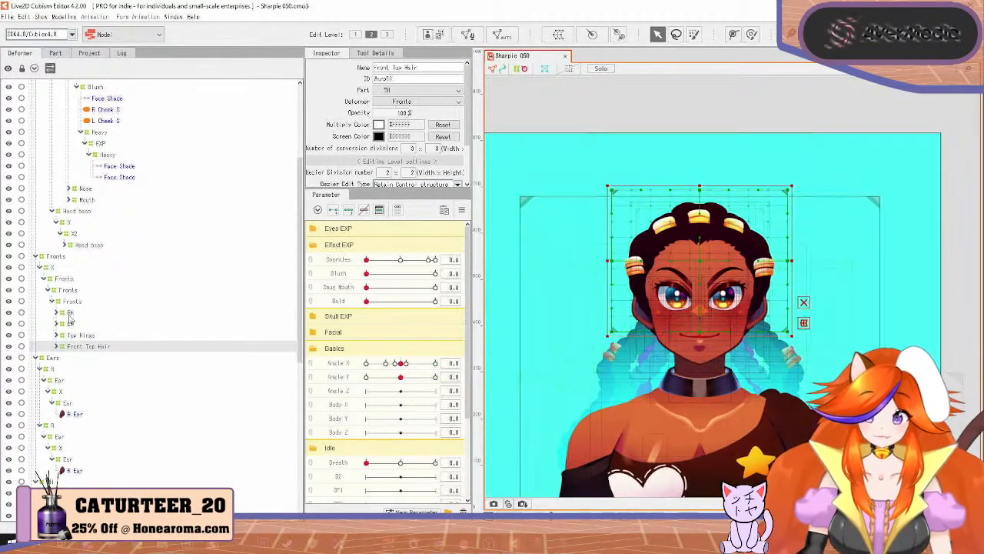
click(72, 314)
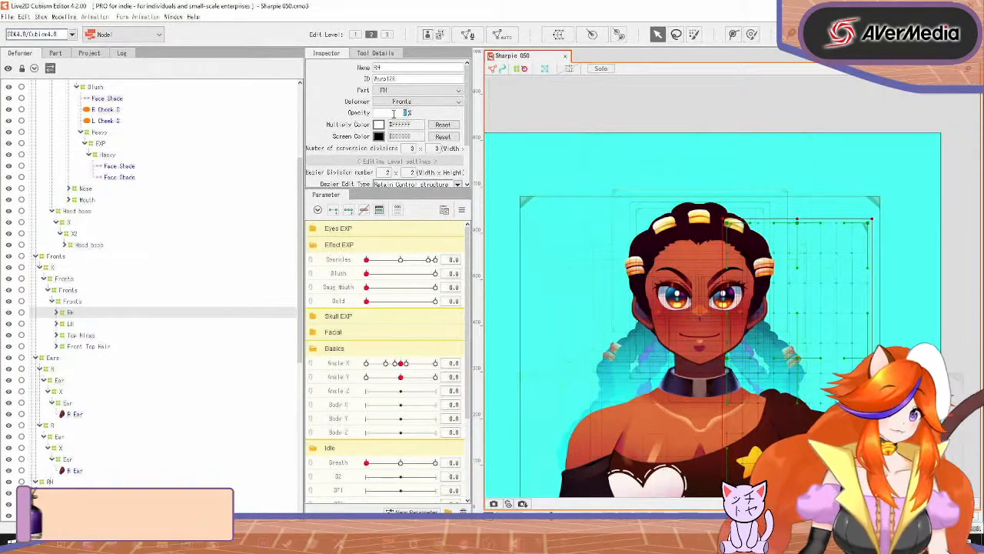
text(100)
key(Return)
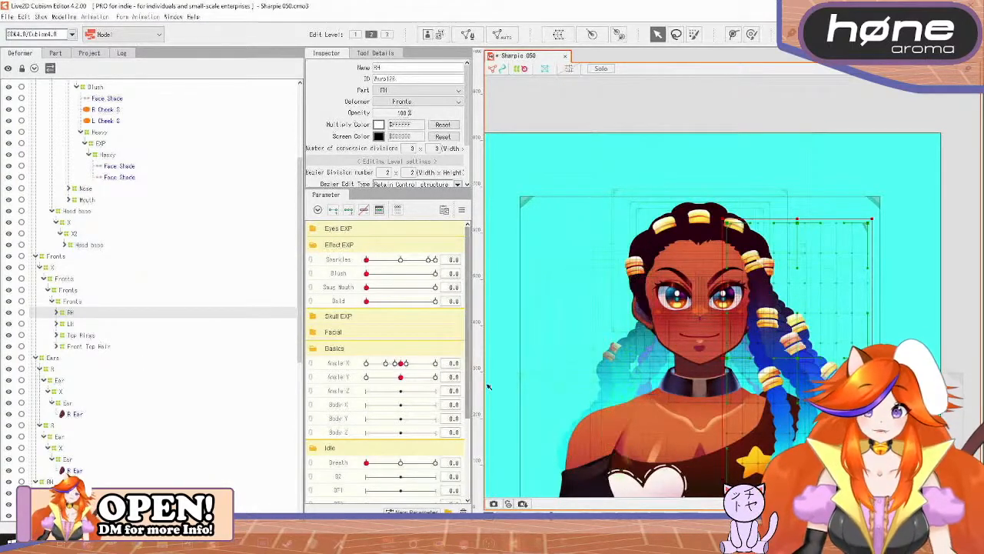
Step: Try to shift the R Ring hair band outward with the head turned to Angle X -30, and return Angle X to 0
drag(404, 363, 347, 416)
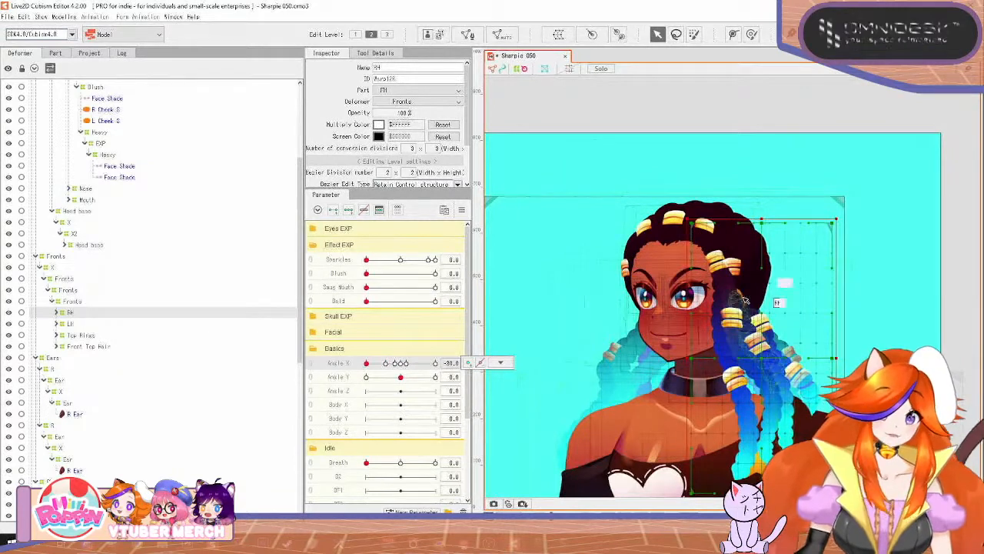
scroll(710, 189, up, 3)
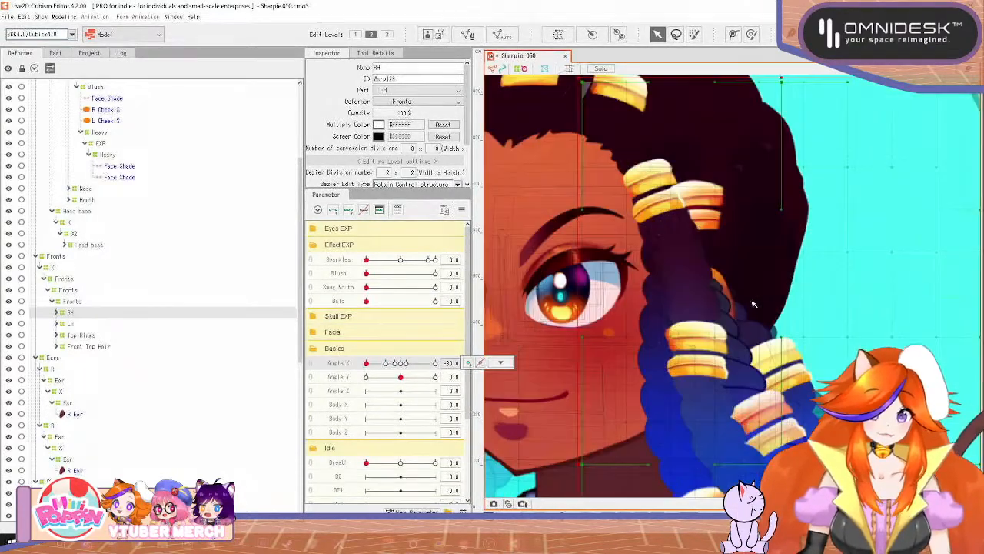
click(696, 209)
drag(697, 212, 730, 213)
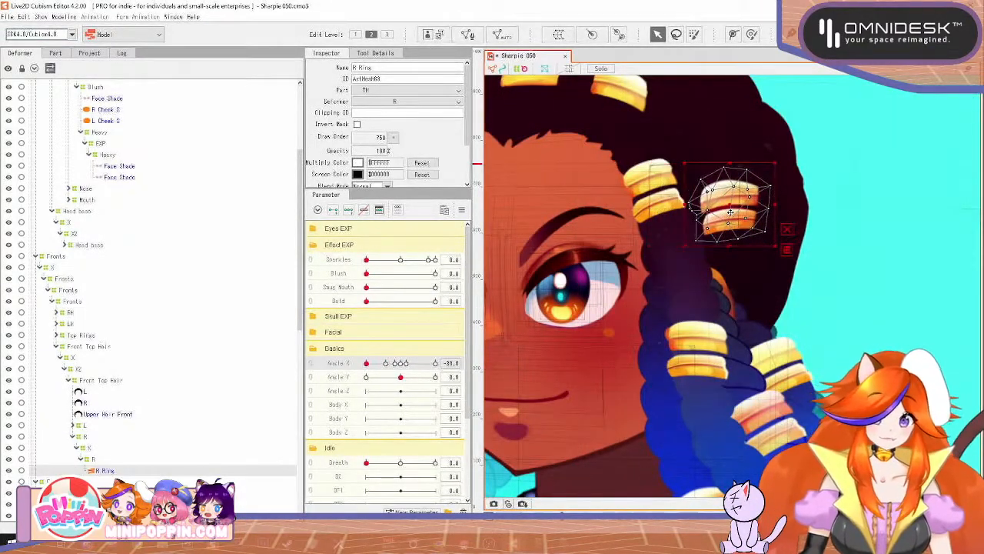
scroll(647, 290, down, 3)
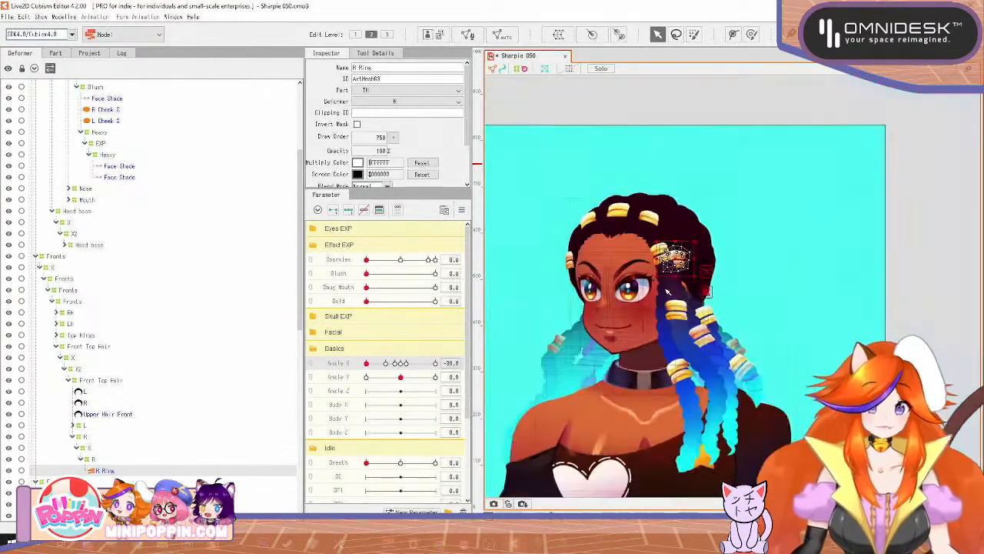
click(400, 362)
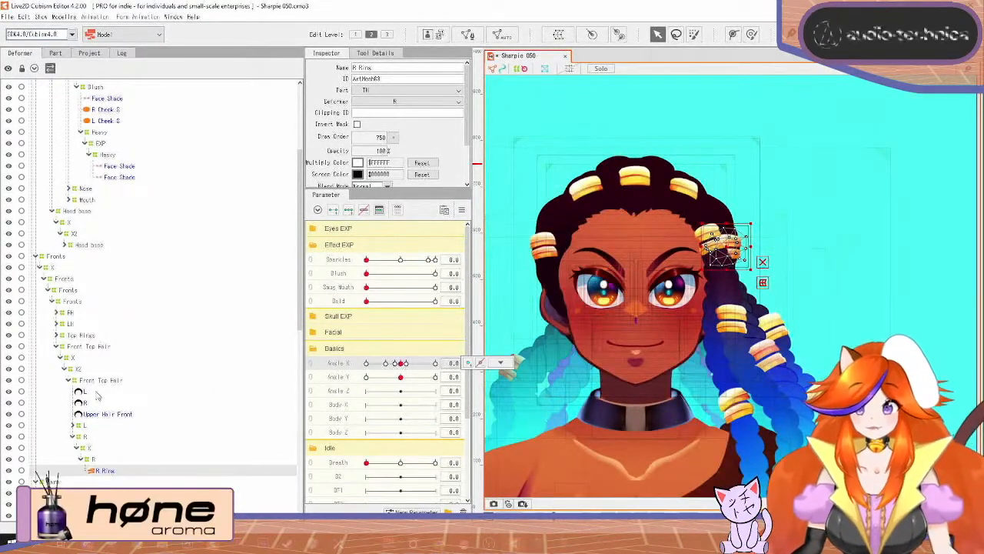
Step: Paste two copies of the RH deformer under Fronts and nest the RH deformers inside one another
scroll(111, 244, up, 5)
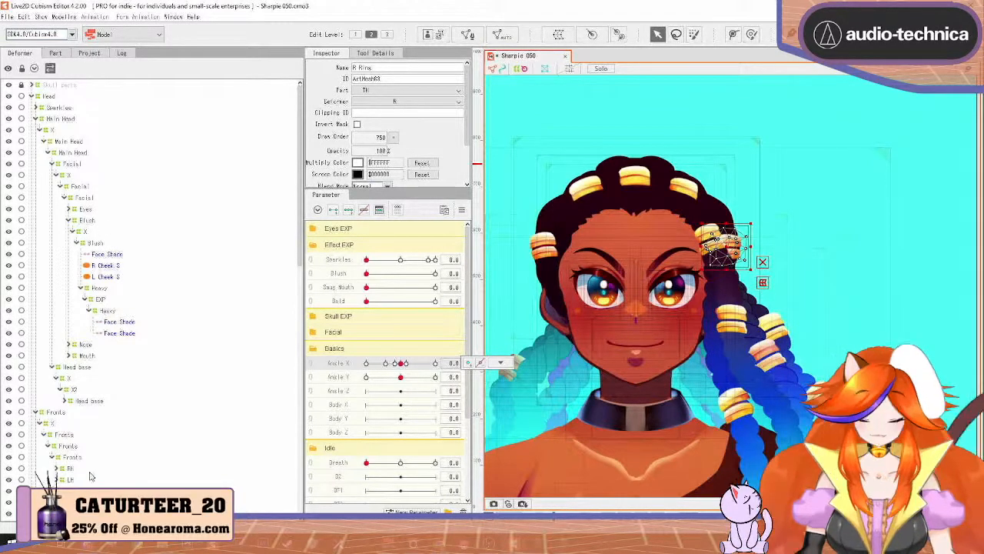
scroll(89, 475, down, 1)
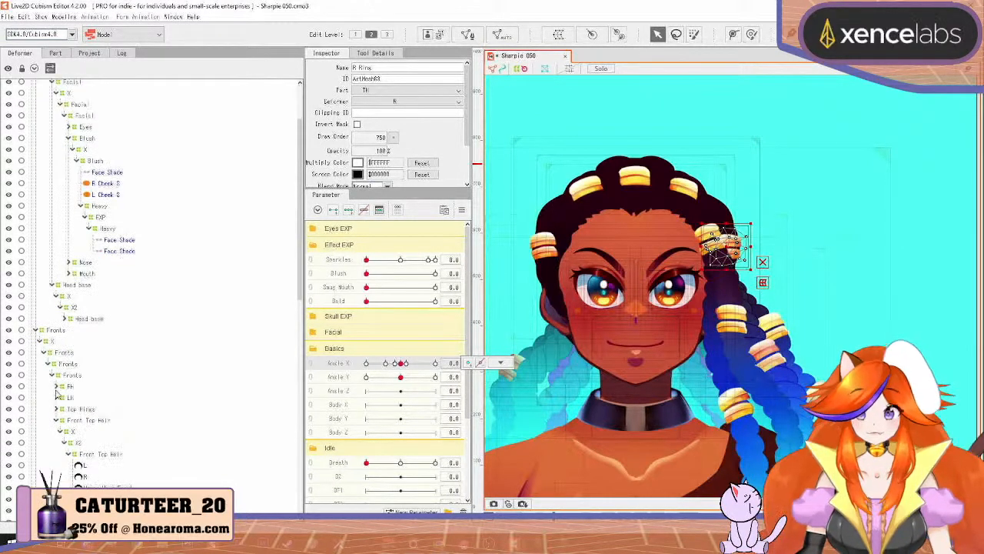
click(58, 392)
scroll(59, 393, down, 1)
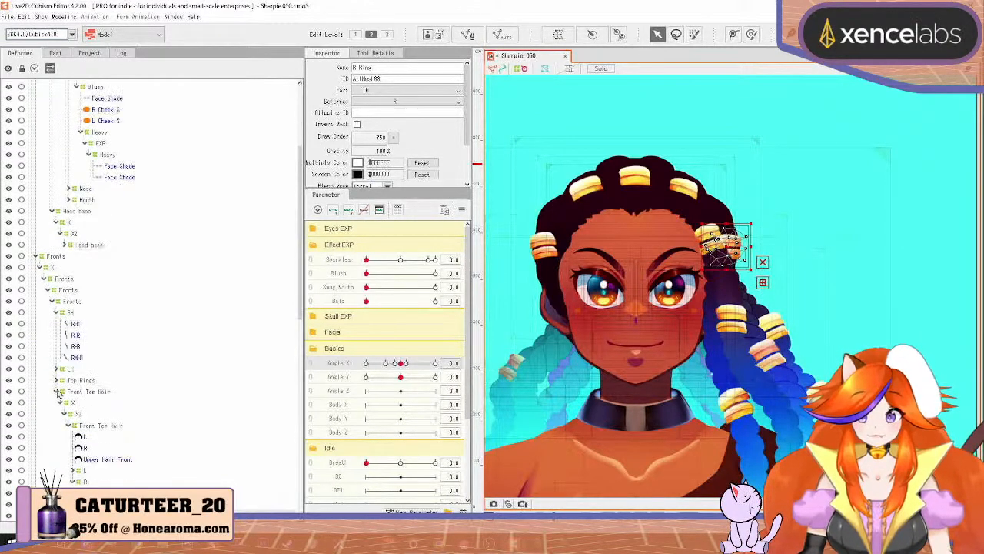
click(74, 314)
key(ctrl+v)
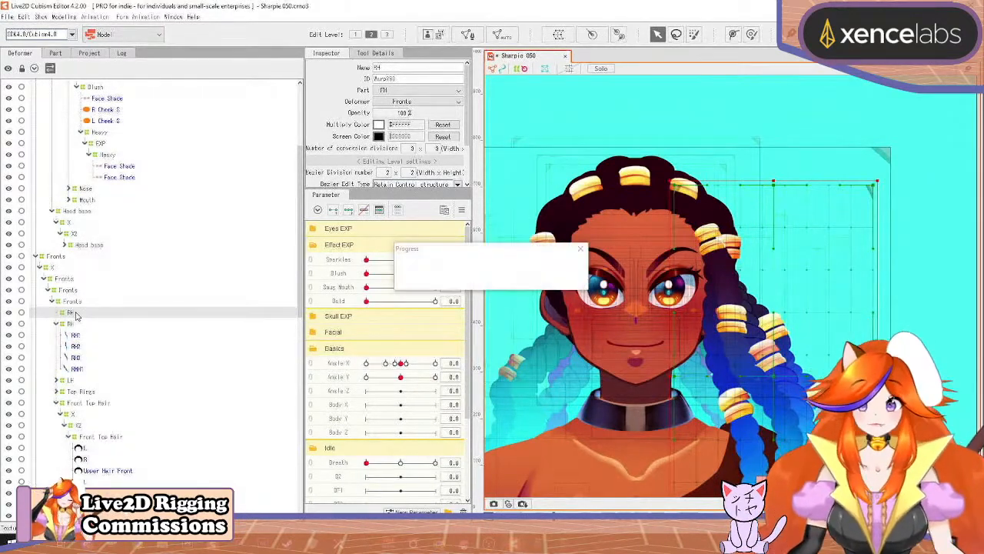
key(ctrl+v)
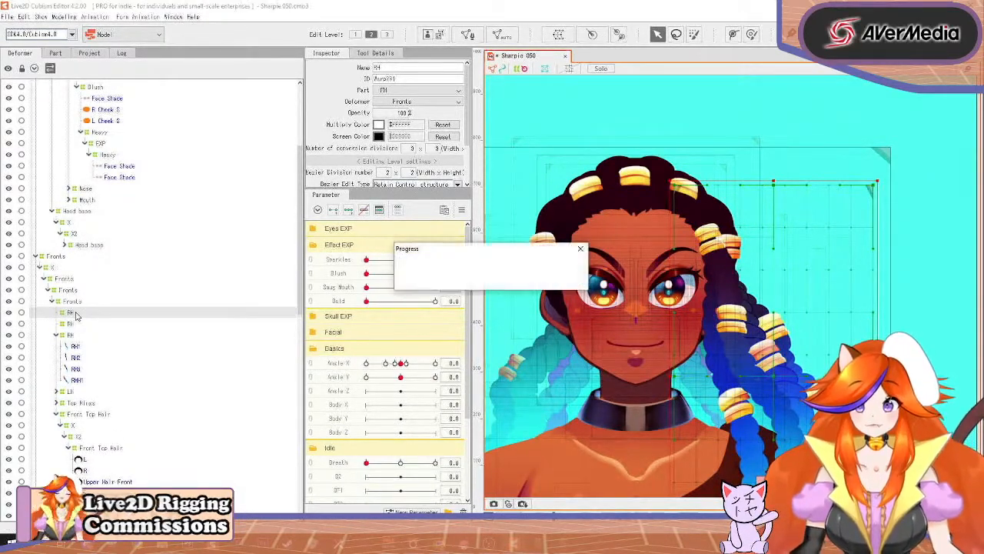
drag(69, 348, 68, 314)
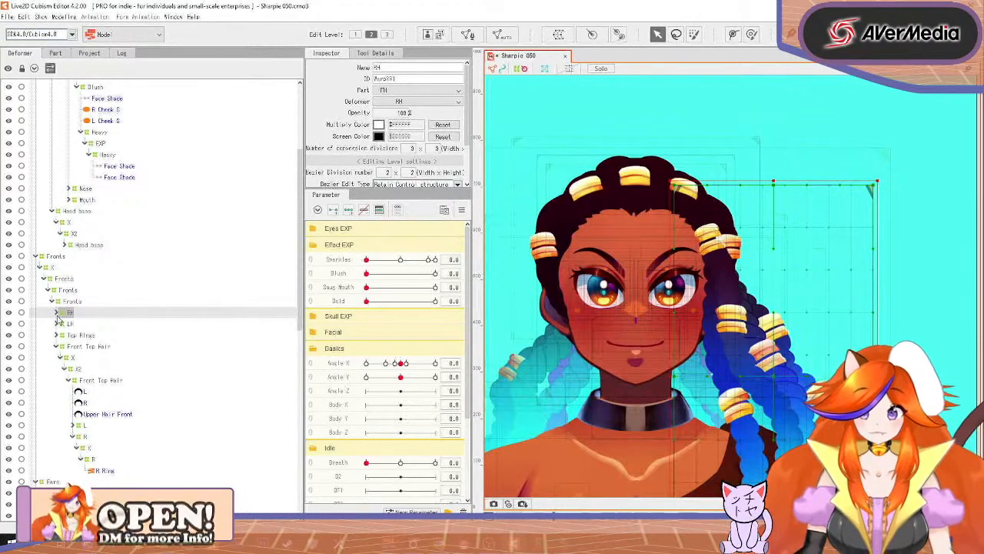
Step: Add Angle X keys at -30, 0 and 30 to the nested RH deformer, and shift it slightly toward the face at Angle X 30
click(57, 313)
click(70, 326)
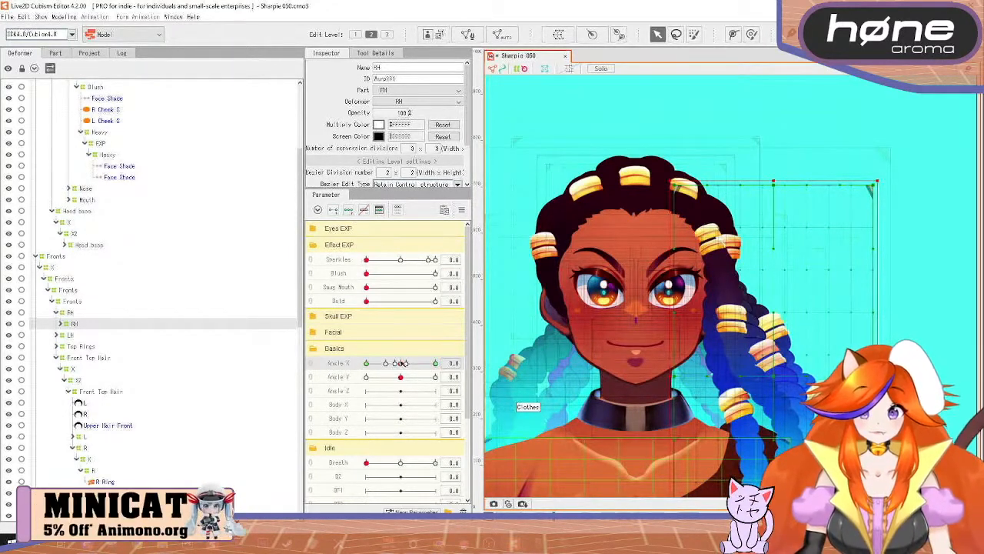
drag(400, 363, 439, 387)
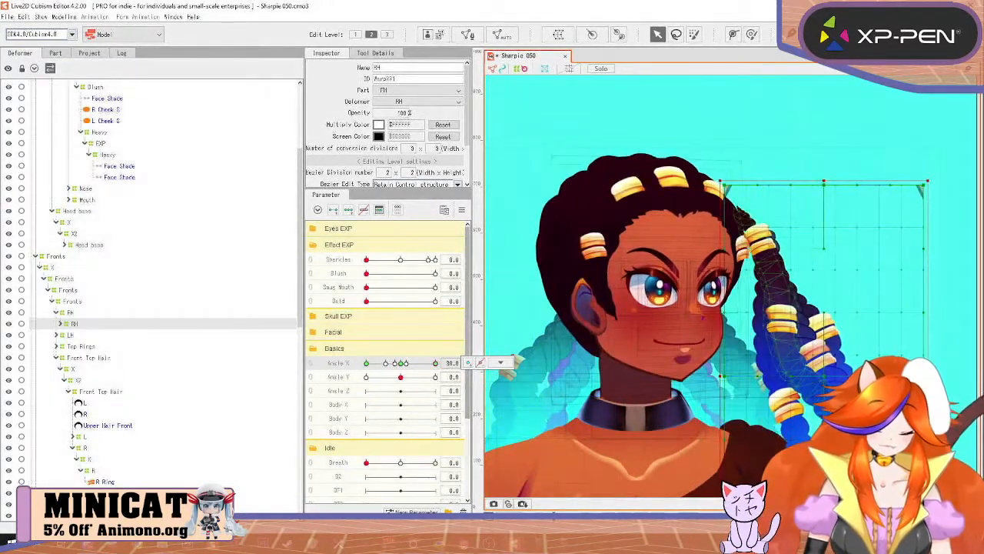
drag(824, 378, 811, 378)
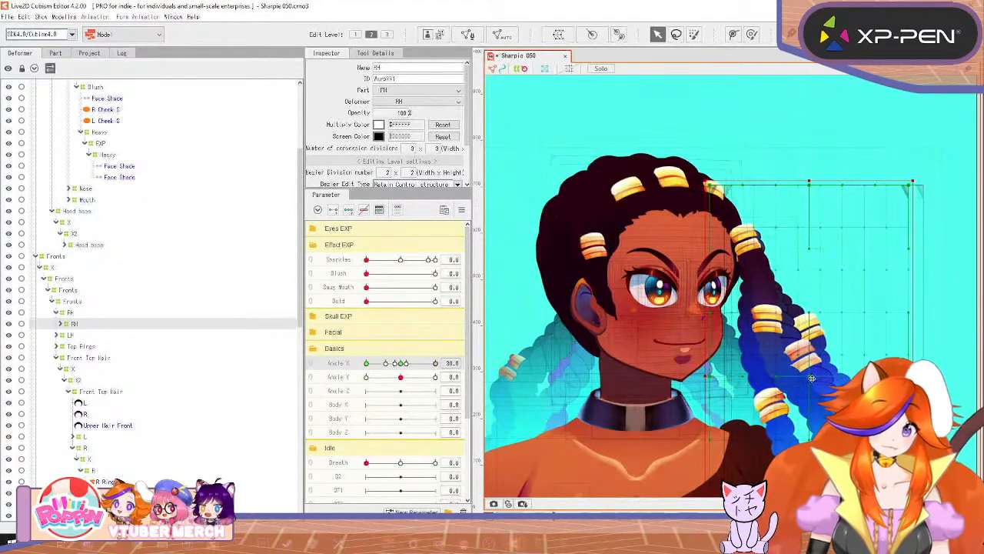
drag(435, 364, 488, 409)
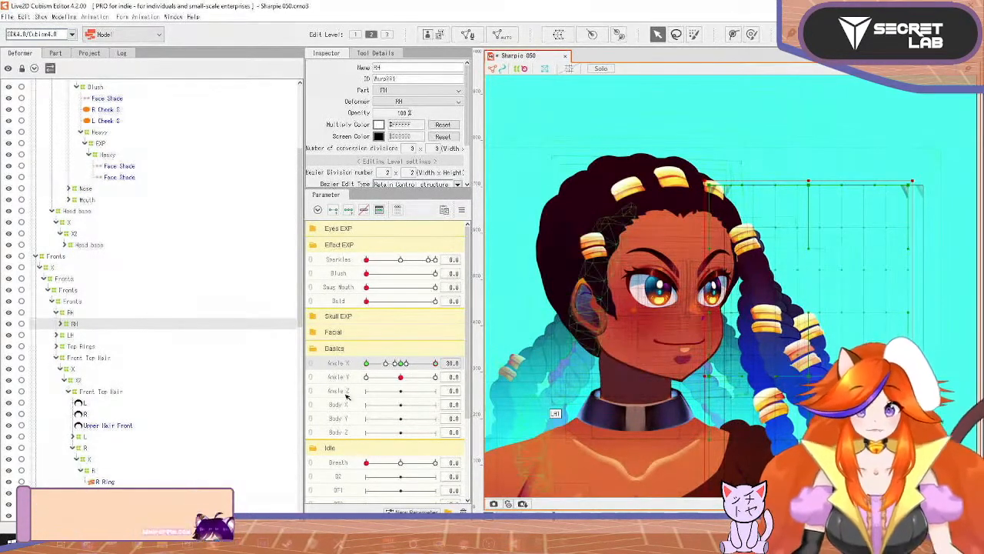
Step: Return Angle X to 0, add three Angle Y keys to the nested RH deformer, and check the braids at Angle Y 30 and -30
click(401, 366)
click(343, 377)
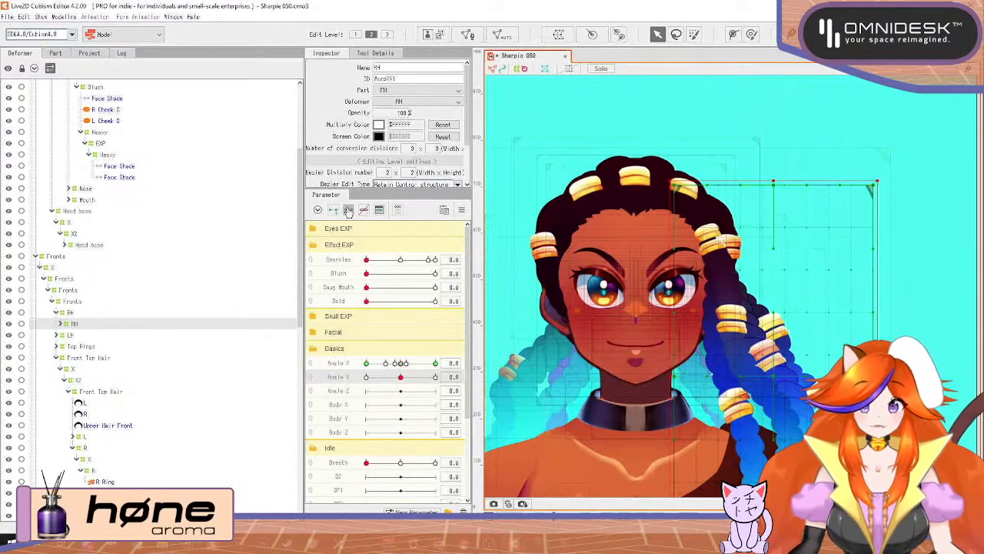
drag(400, 377, 435, 377)
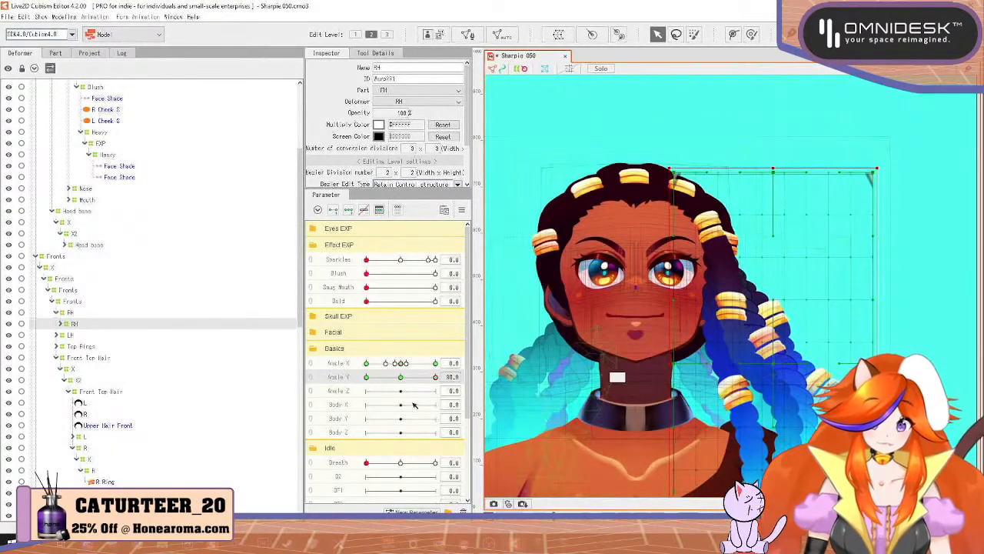
drag(435, 377, 366, 377)
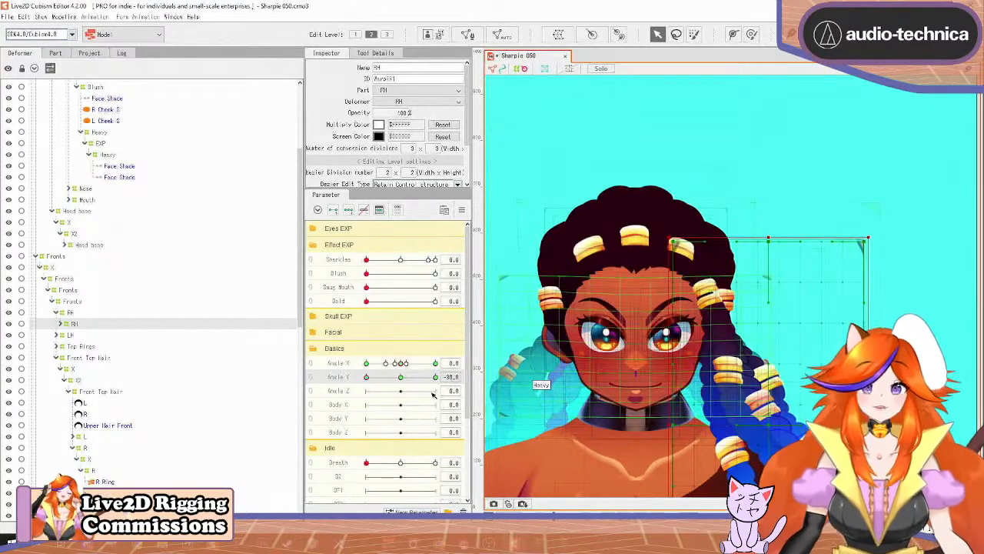
drag(376, 381, 444, 362)
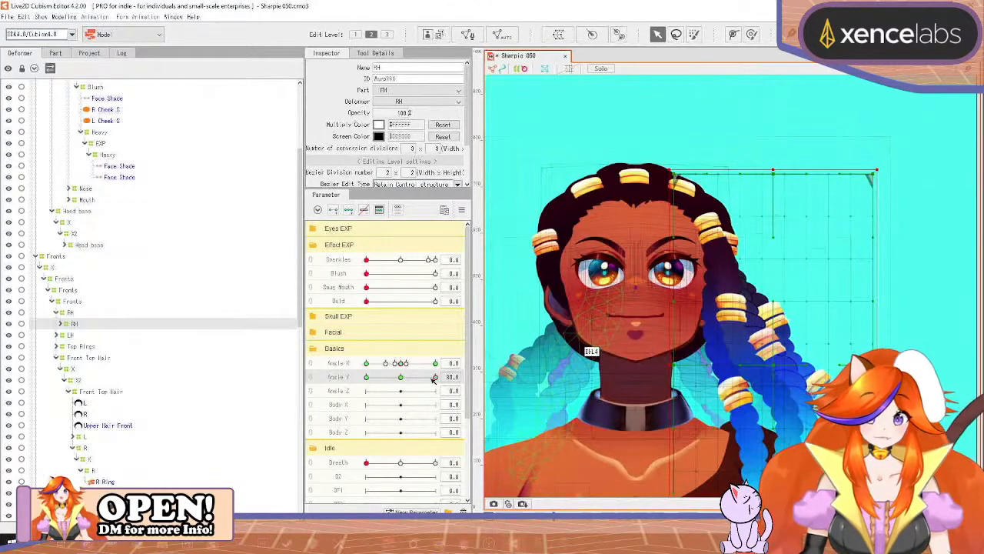
Step: Shift the nested RH deformer slightly toward the face at Angle X -30 and Angle Y -30, and check its placement at Angle Y 30
drag(433, 379, 382, 417)
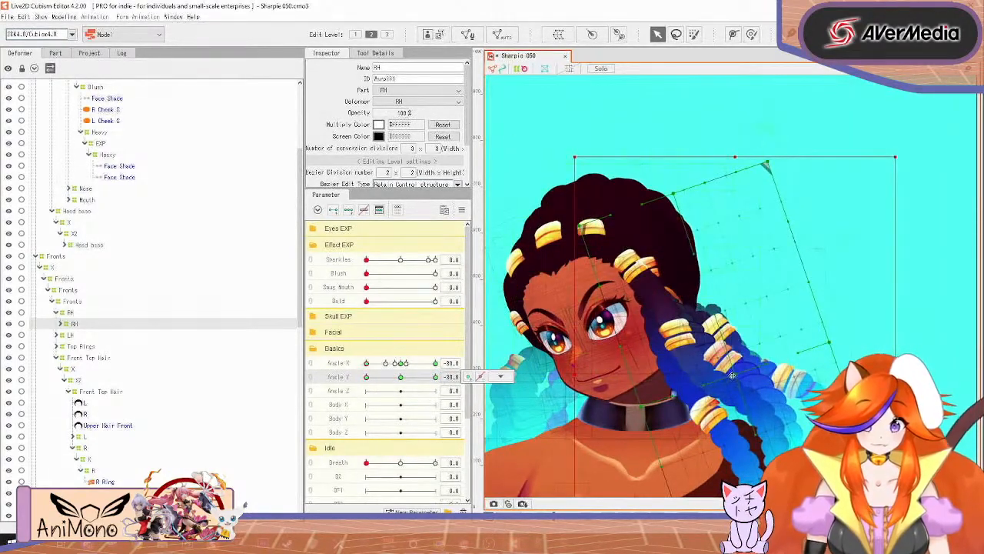
drag(732, 374, 728, 377)
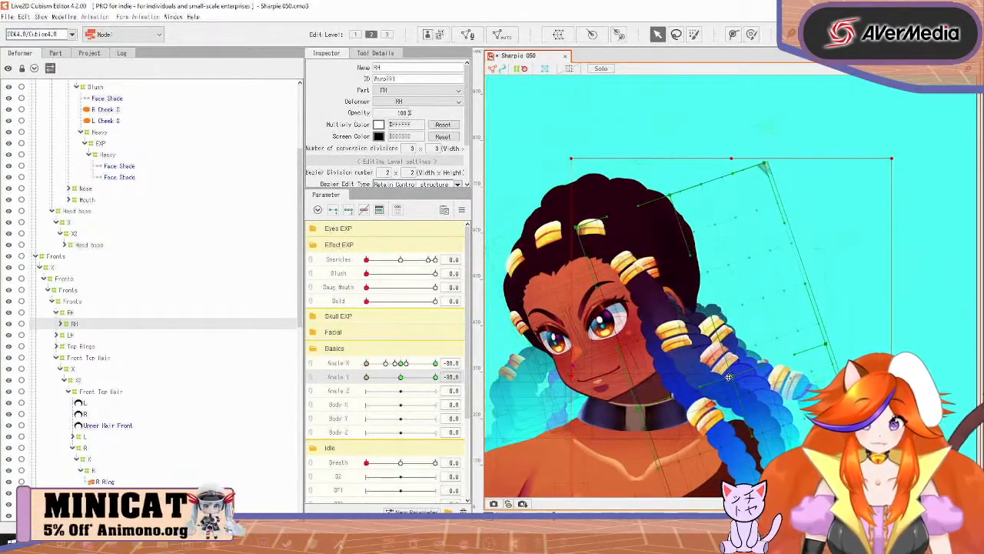
drag(369, 380, 445, 390)
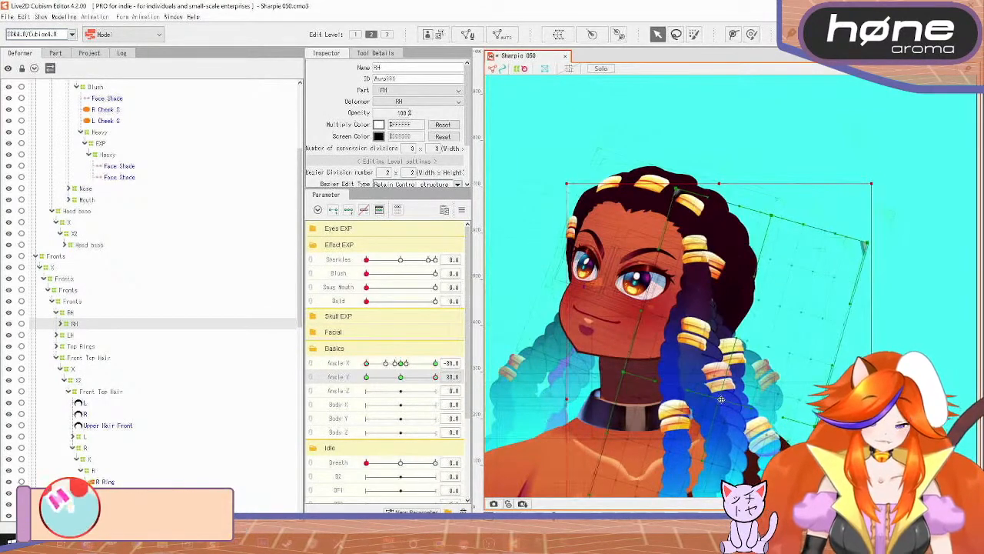
mouse_move(435, 378)
mouse_down()
mouse_move(331, 419)
mouse_move(446, 386)
mouse_up()
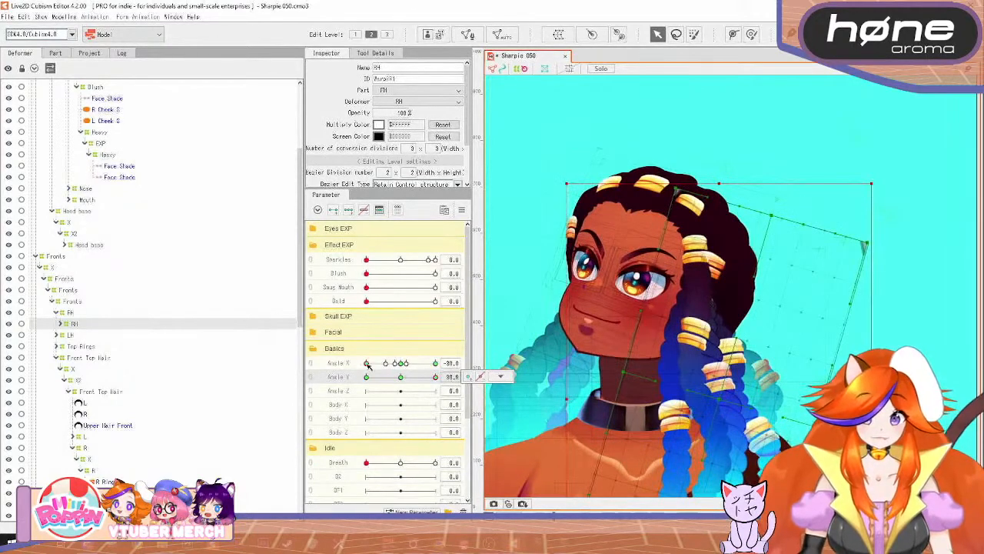
Step: Nudge the nested RH deformer slightly toward the face at Angle X 30 and Angle Y 30, and set Angle Y to -30
drag(368, 366, 443, 392)
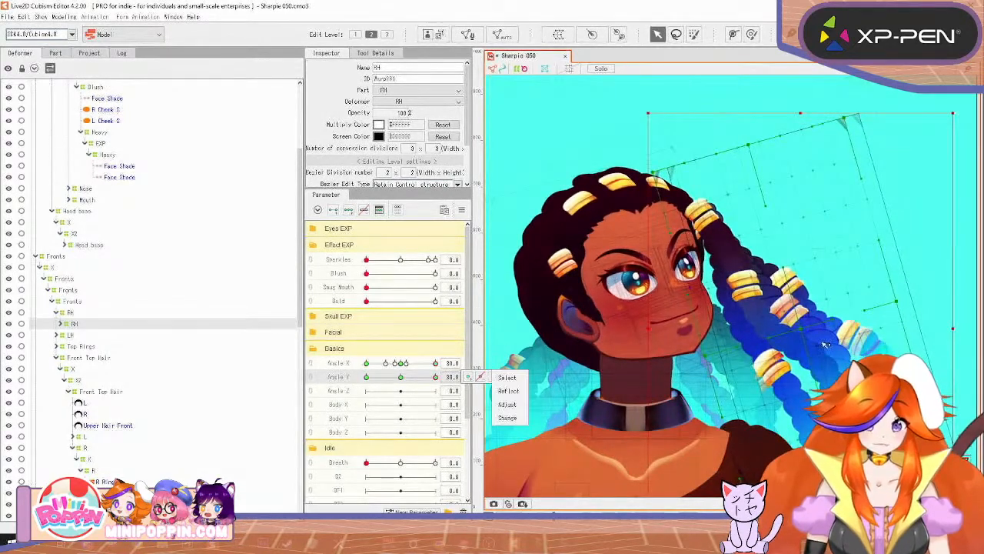
key(Left)
key(Left)
key(Left)
key(Left)
key(Left)
key(Left)
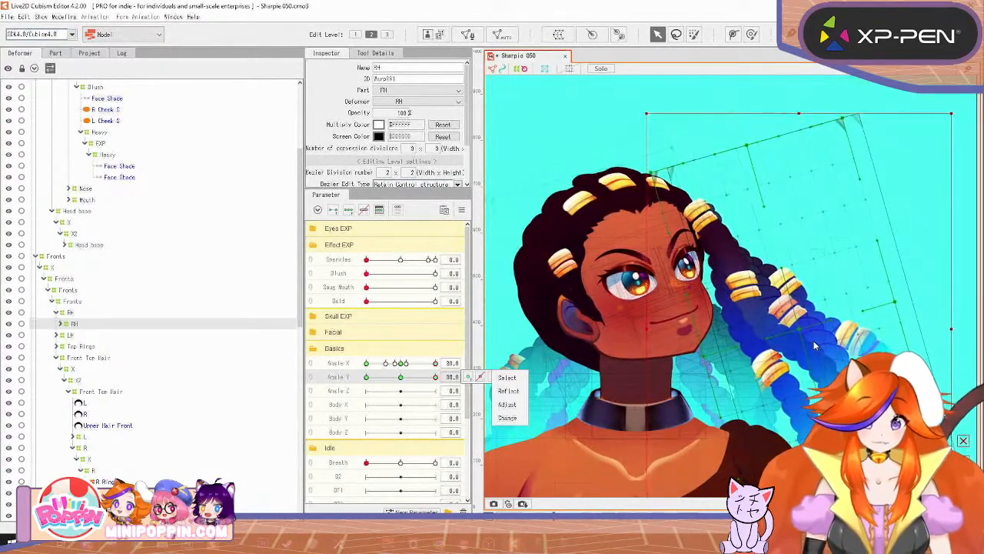
key(Down)
key(Down)
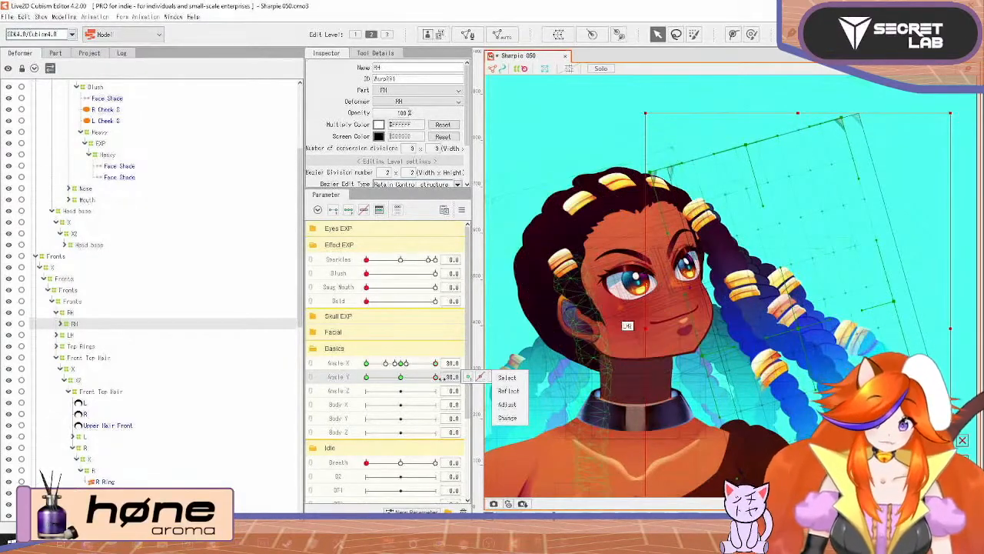
drag(437, 377, 320, 442)
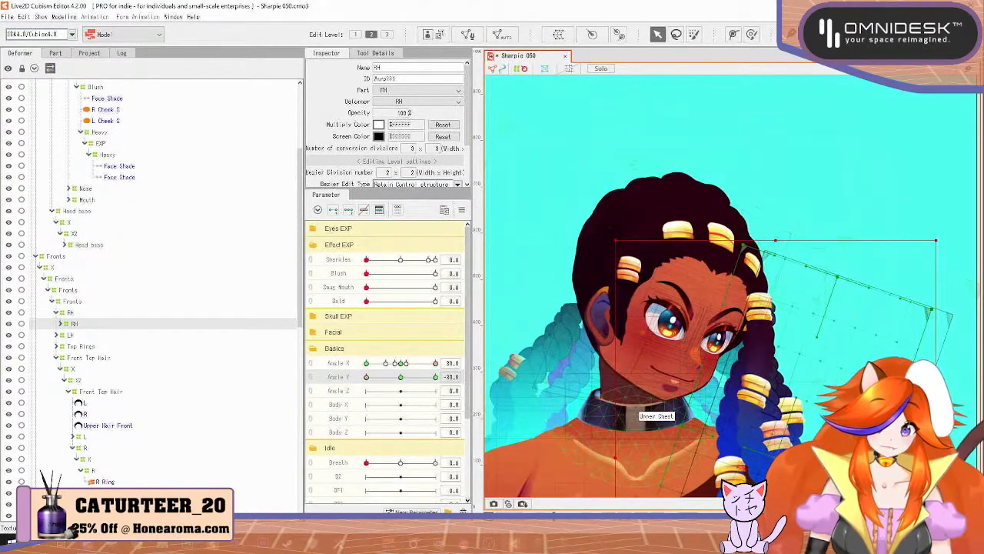
Step: Nudge the nested RH deformer at Angle Y -30 for Angle X 30 and -30, return both angles to 0, and rename it X
drag(367, 378, 329, 436)
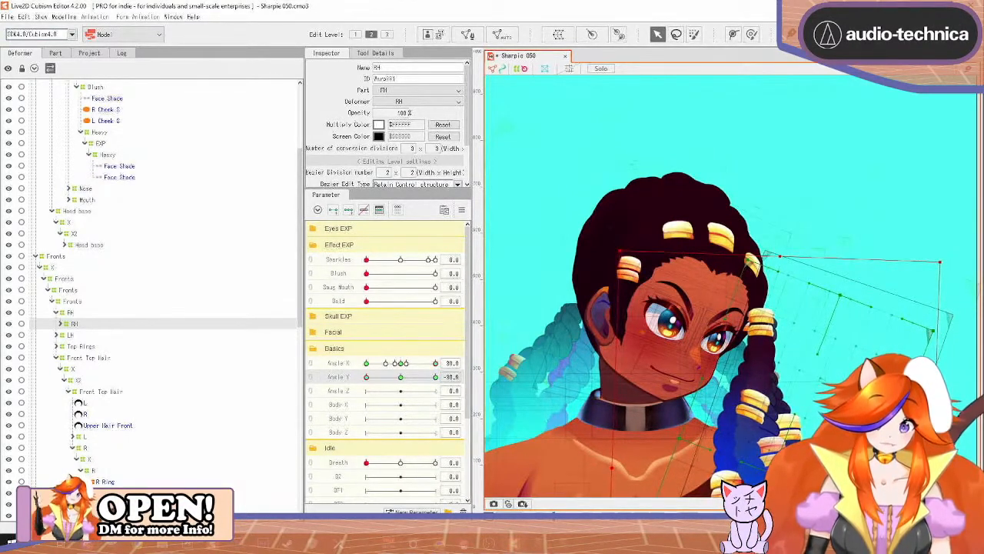
drag(366, 377, 465, 404)
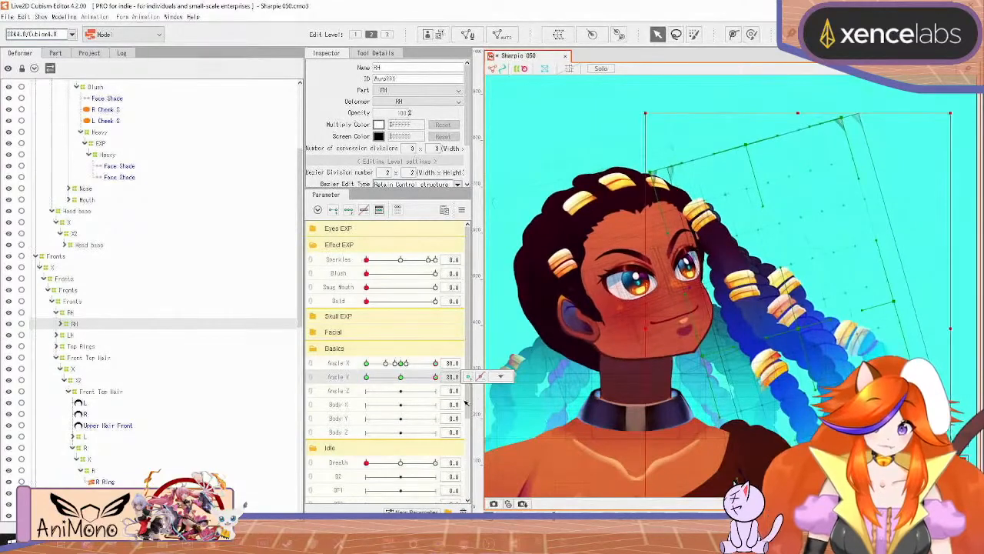
drag(435, 363, 357, 392)
drag(435, 378, 367, 433)
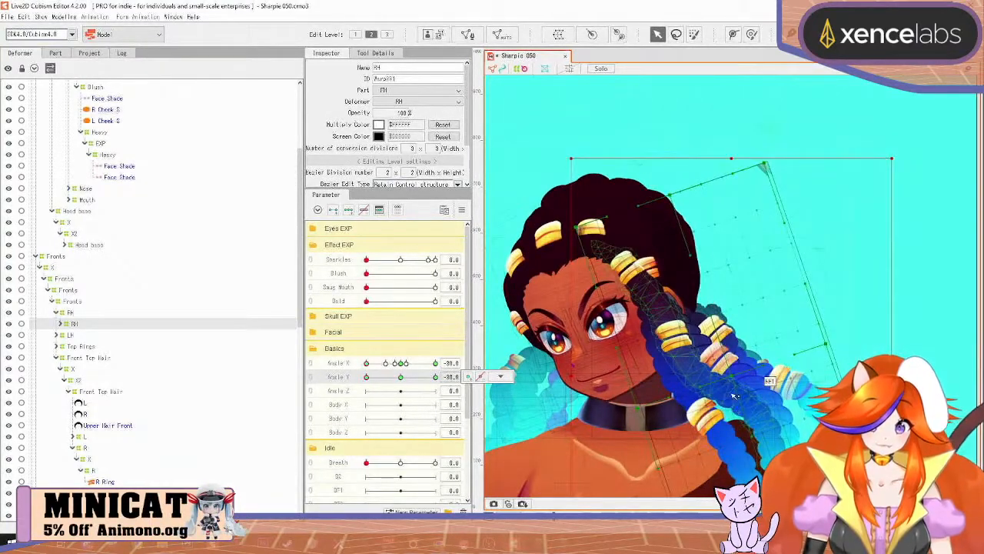
drag(731, 381, 736, 384)
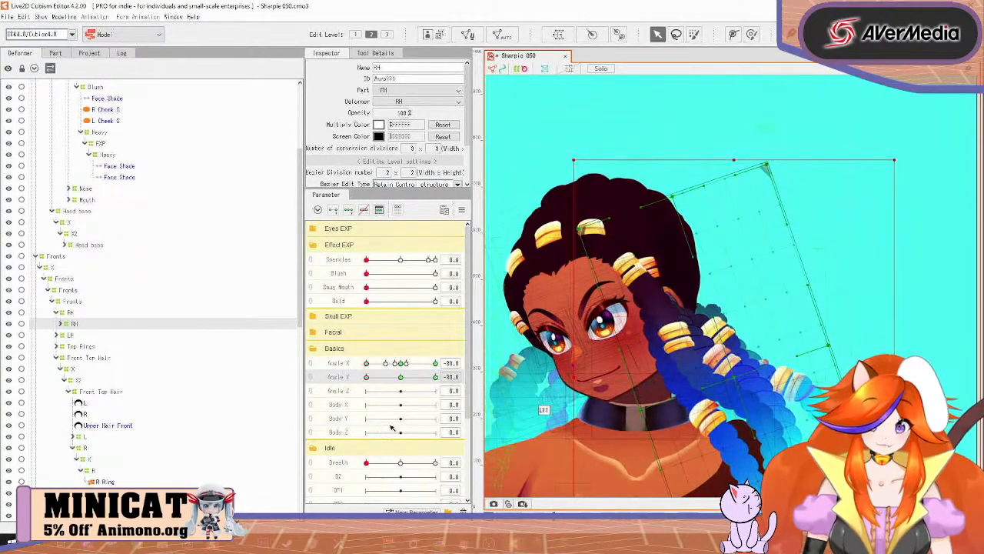
drag(367, 377, 403, 365)
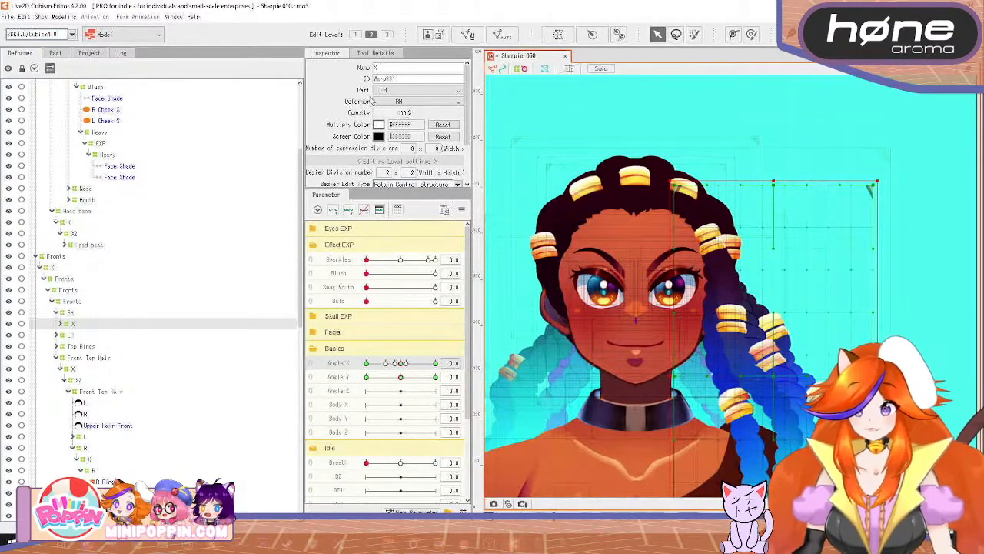
Step: Paste two LH warp deformers into Fronts and nest the original LH braid deformer inside them, one within the other
click(59, 336)
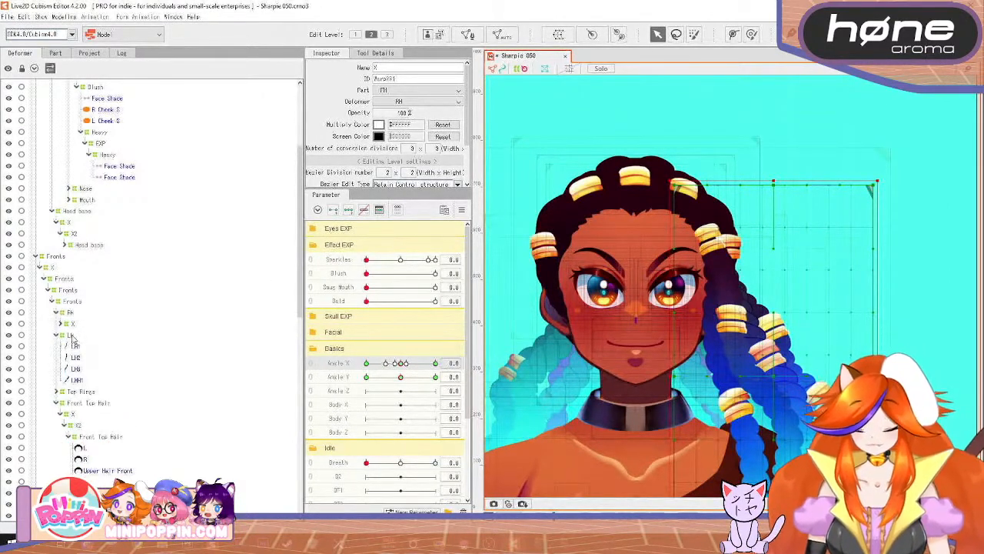
click(71, 337)
key(ctrl+v)
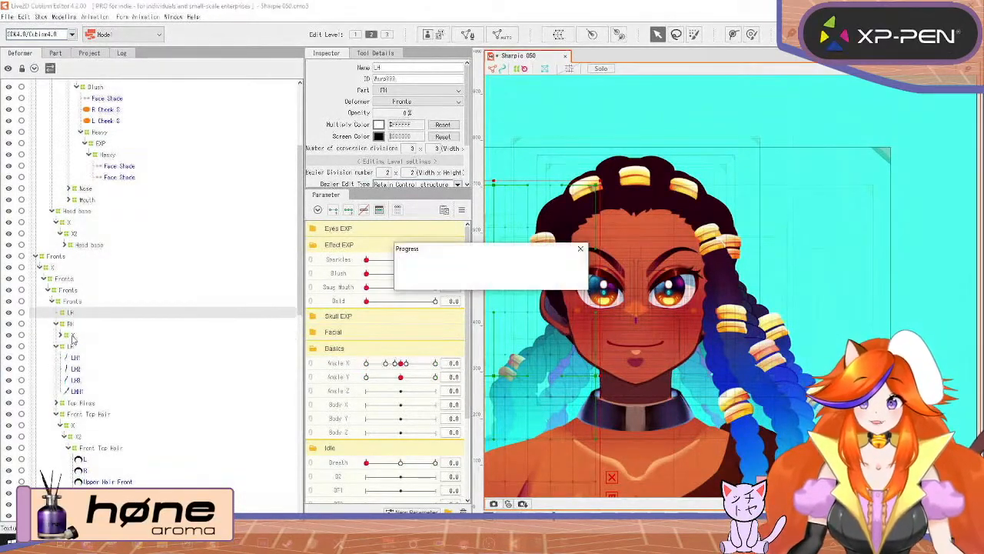
drag(71, 359, 69, 338)
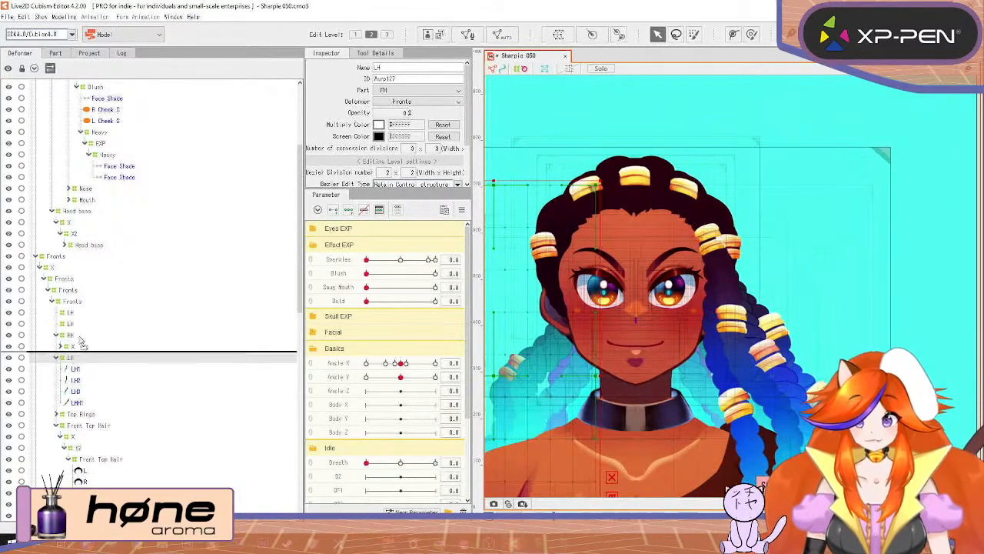
drag(69, 327, 70, 329)
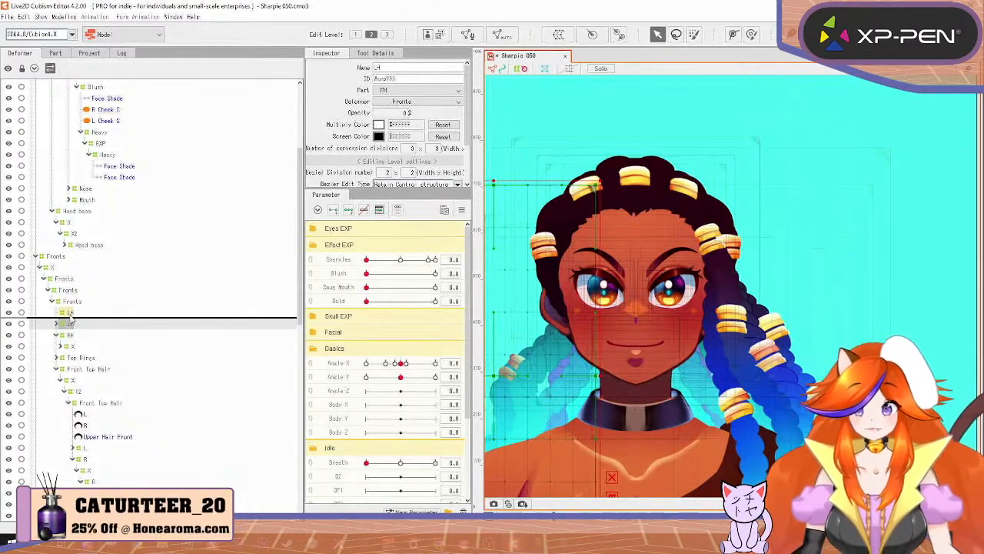
click(57, 314)
click(60, 323)
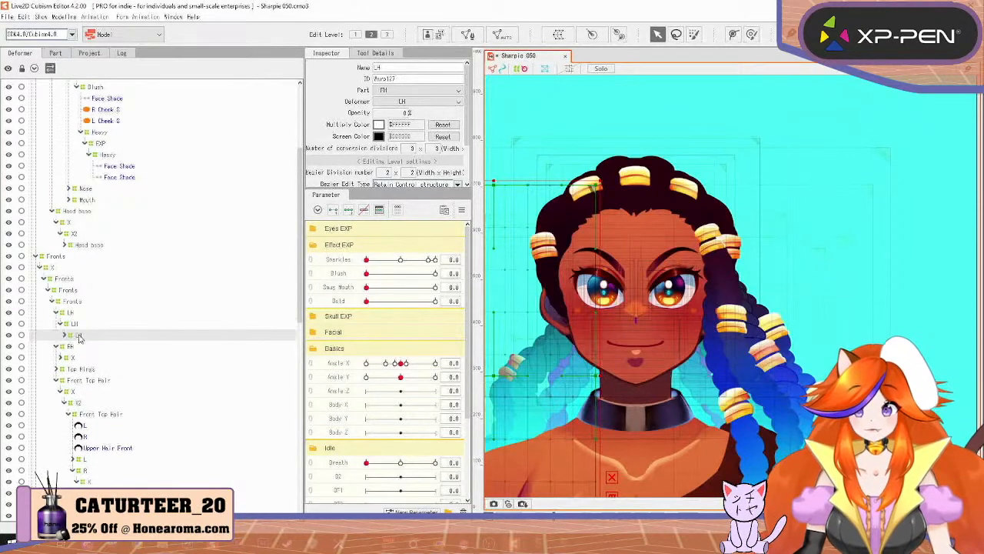
Step: Set the opacity of all three nested LH deformers to 100%
shift+click(75, 316)
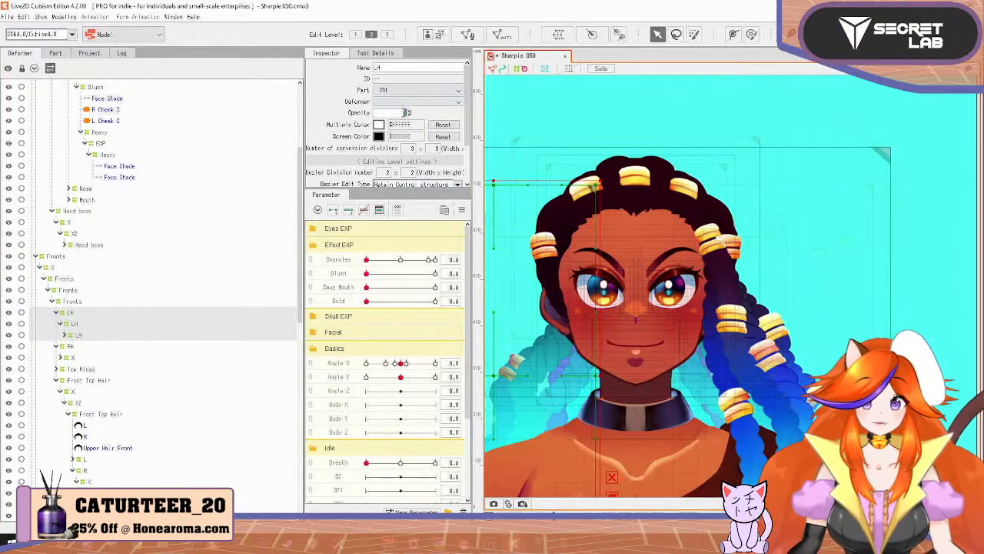
click(405, 113)
text(100)
key(Return)
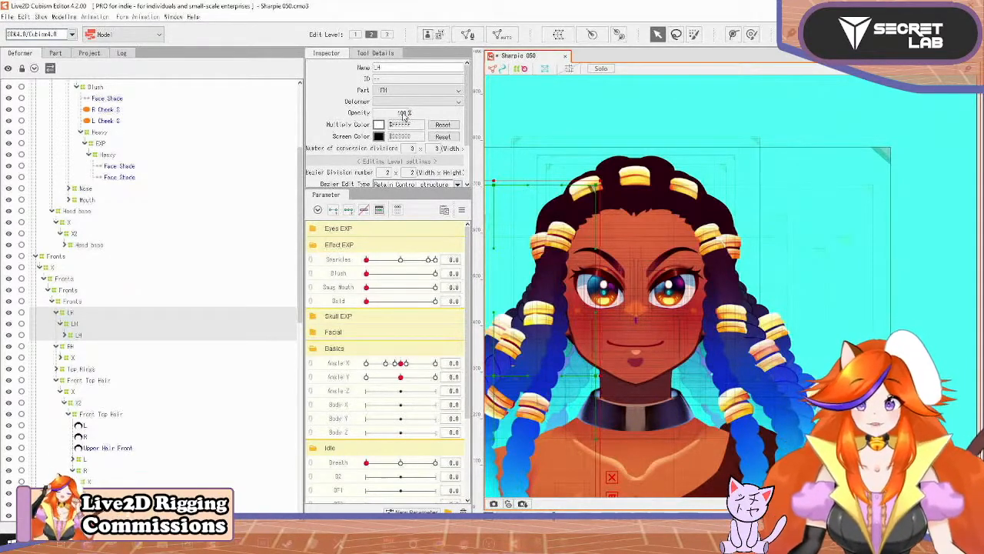
Step: Rename the middle deformer of the LH hierarchy to X
click(86, 325)
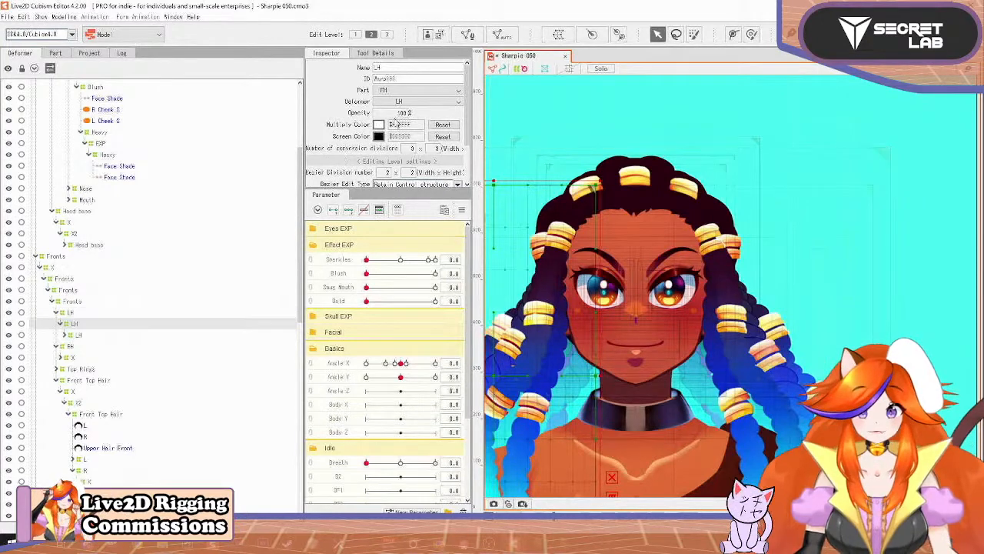
double_click(411, 68)
text(X)
key(Return)
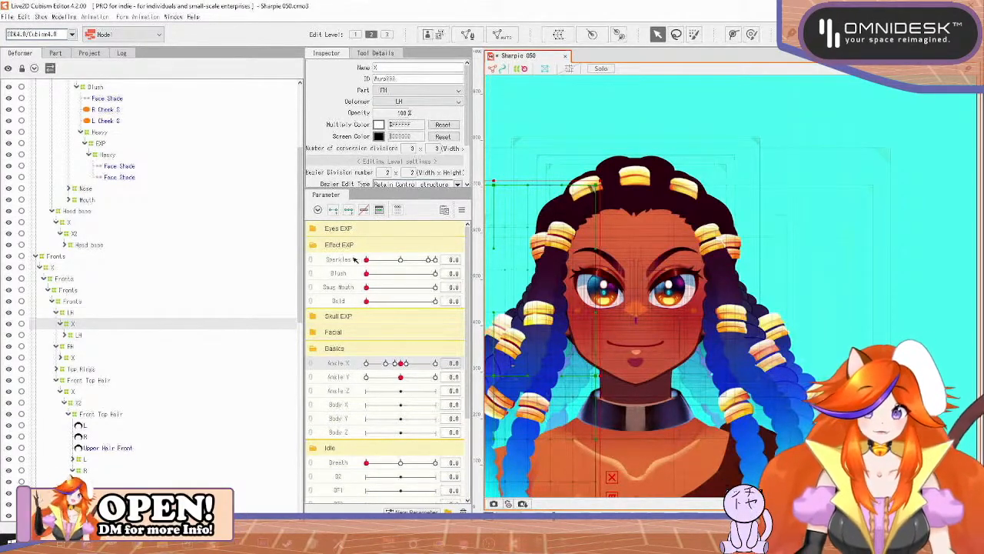
Step: Add Angle X keys at -30, 0 and 30 to LH's X deformer, and shift it slightly toward the face at Angle X -30
drag(401, 365, 366, 364)
drag(612, 339, 759, 283)
drag(592, 320, 603, 321)
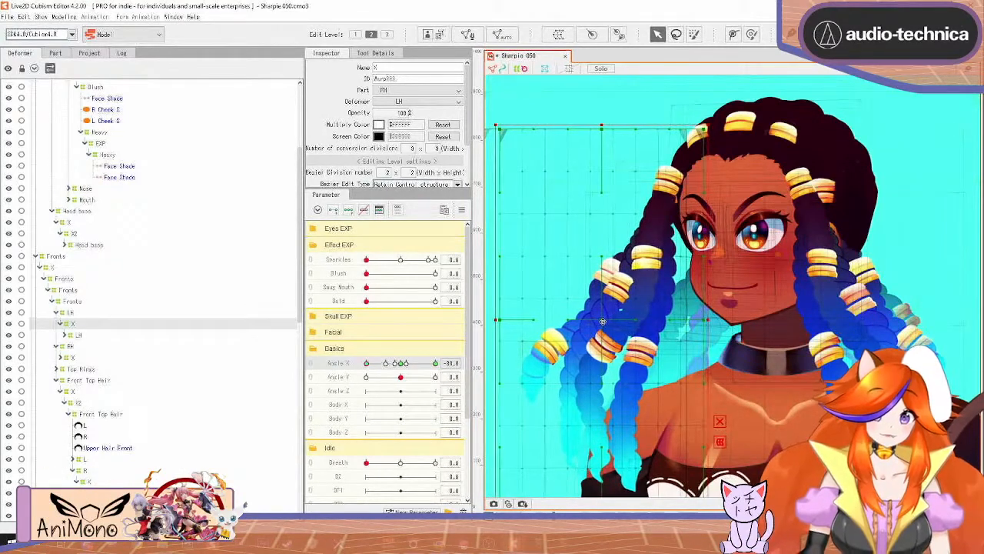
mouse_move(366, 363)
mouse_down()
mouse_move(403, 363)
mouse_move(355, 367)
mouse_up()
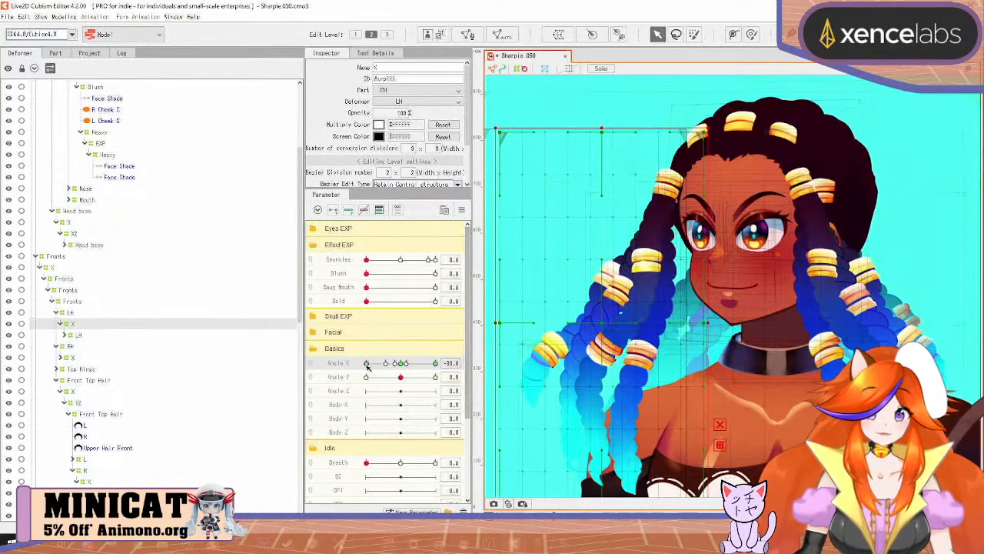
drag(368, 368, 366, 367)
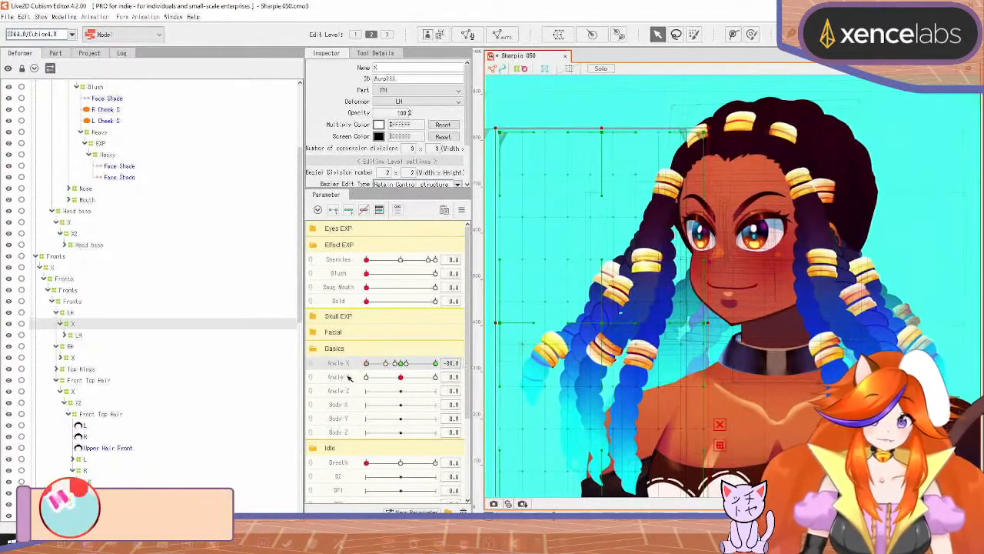
Step: Add three Angle Y keys to LH's X deformer and nudge it into place at Angle X -30 with Angle Y -30 and 30
click(348, 377)
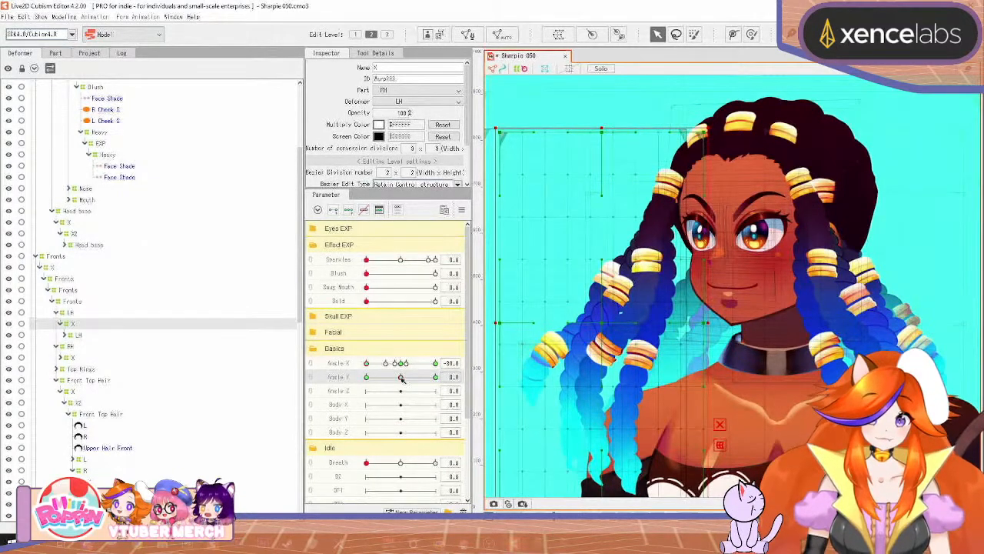
drag(401, 379, 358, 416)
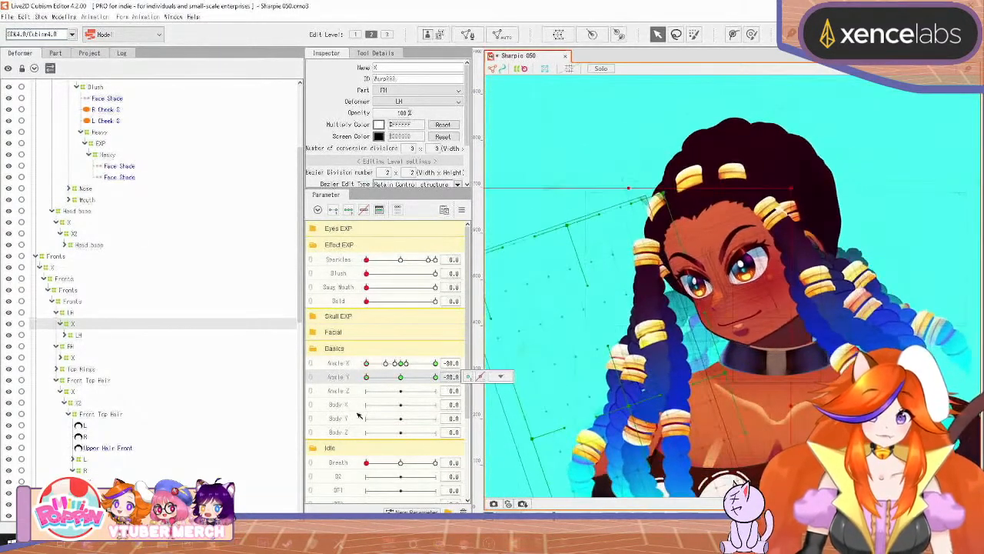
drag(616, 408, 630, 417)
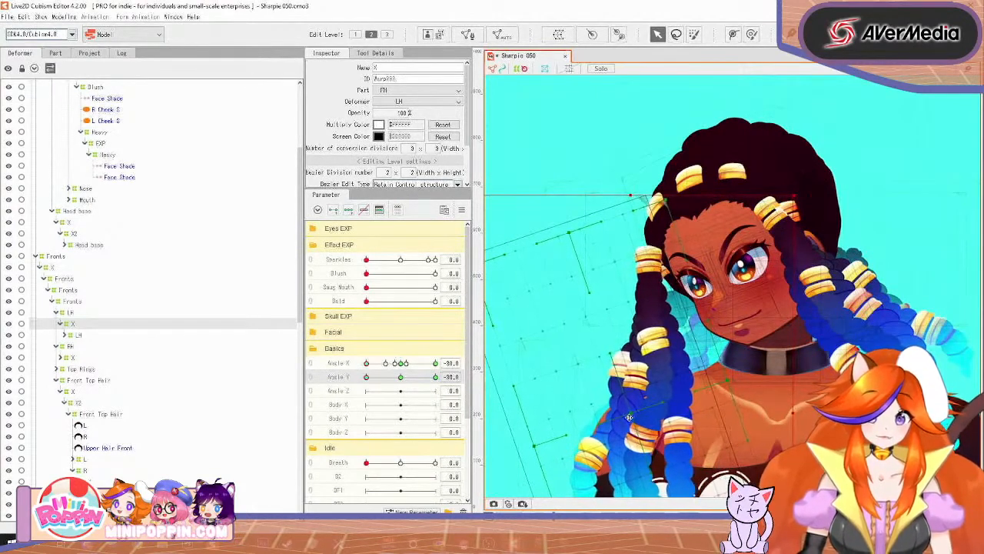
drag(388, 375, 364, 408)
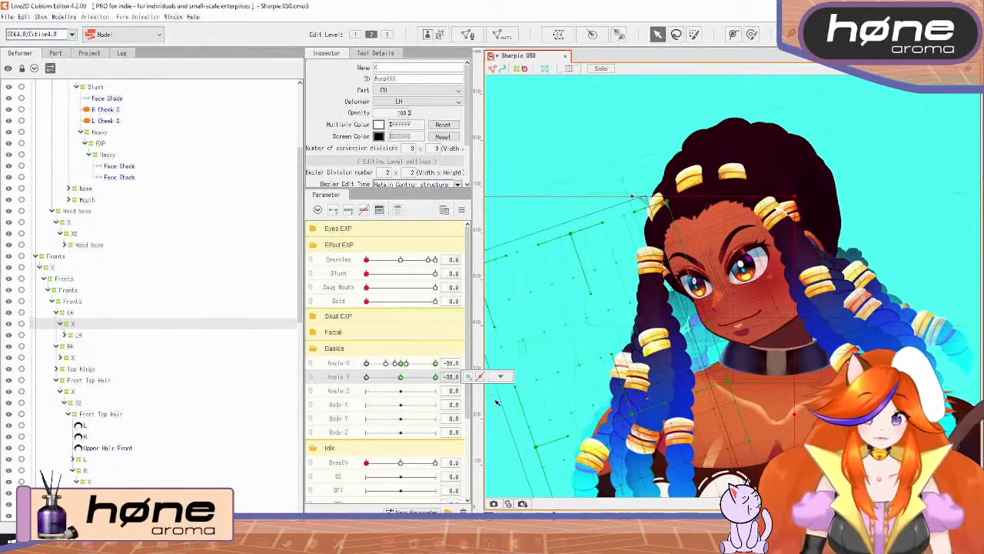
drag(367, 378, 448, 375)
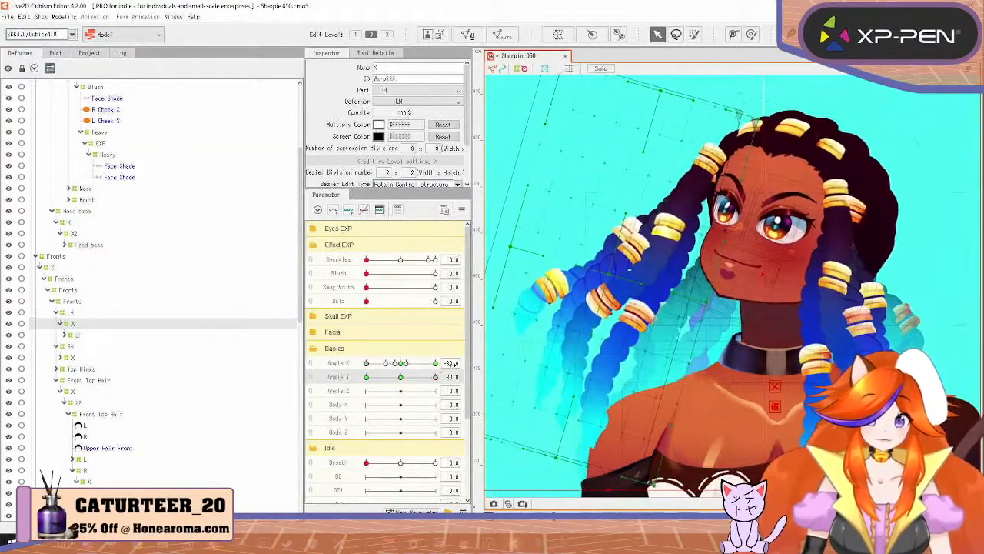
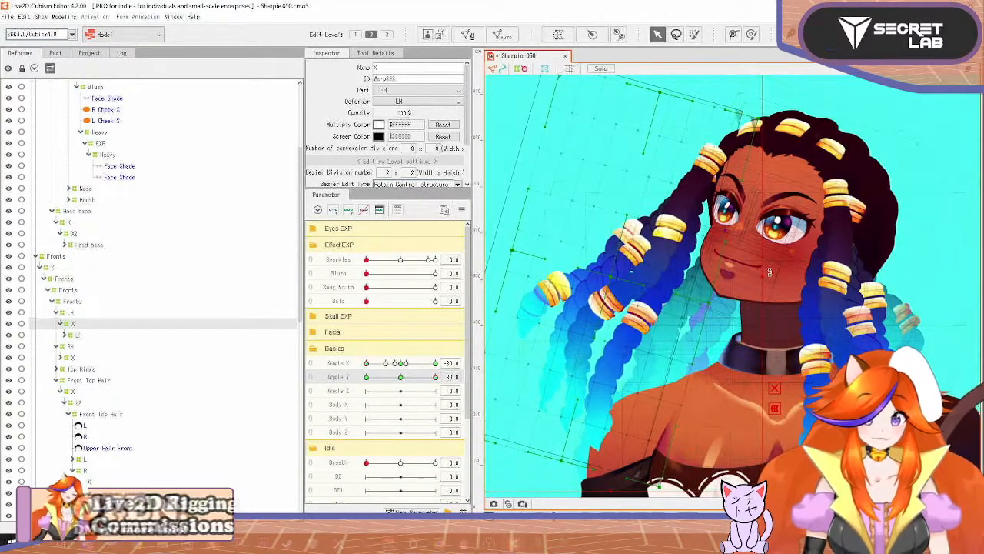
drag(435, 378, 355, 445)
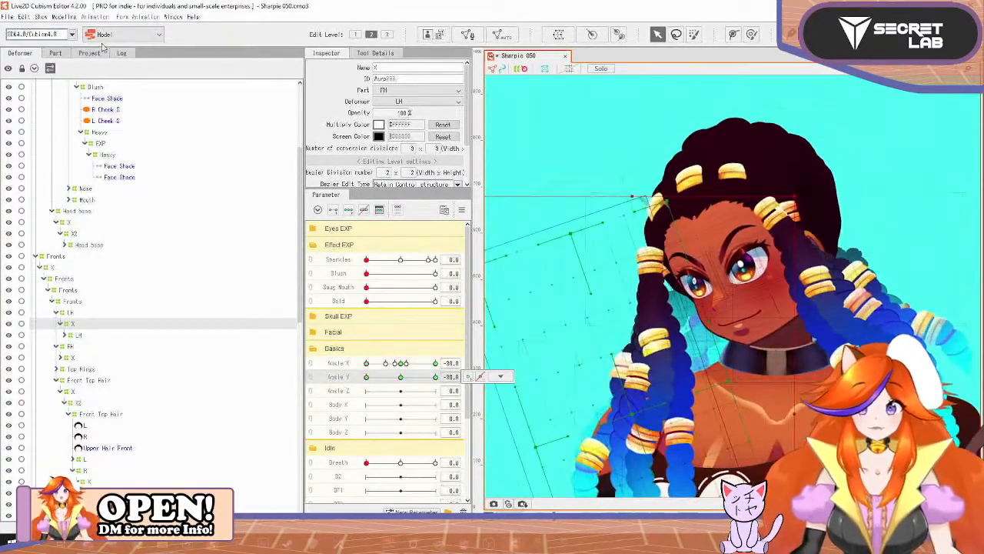
Step: Set Angle X to 0 and examine the LH braids at Angle Y -30 and 30
click(65, 17)
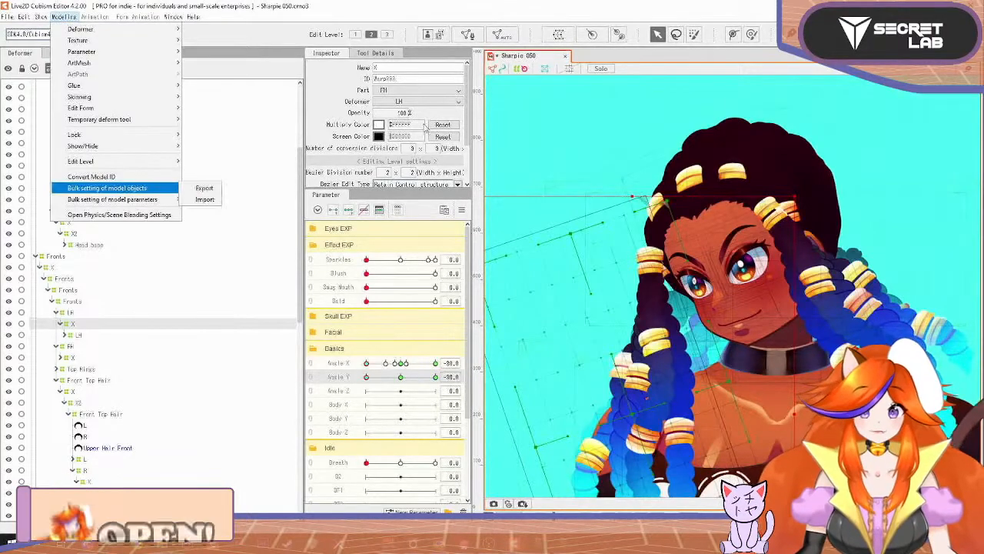
click(435, 11)
drag(367, 378, 354, 437)
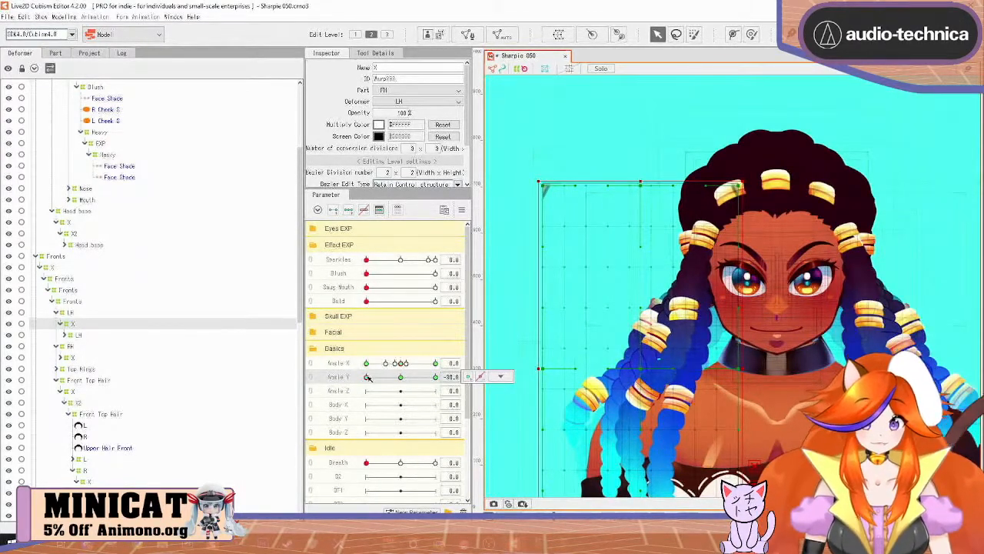
drag(368, 377, 455, 349)
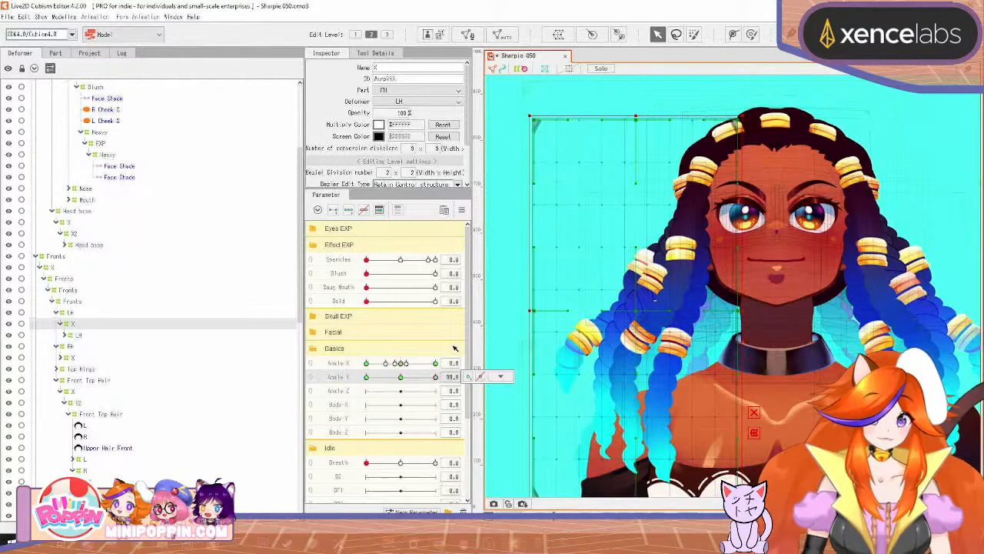
Step: Shift RH's X deformer slightly toward the face at Angle X 0 and Angle Y 30, and check it at Angle Y -30
click(75, 359)
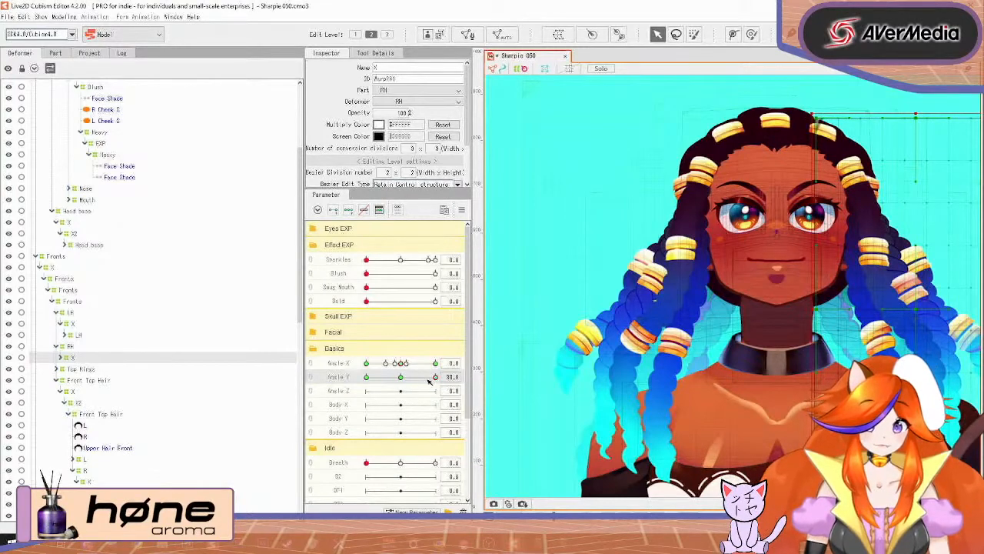
drag(431, 378, 410, 397)
drag(397, 406, 466, 394)
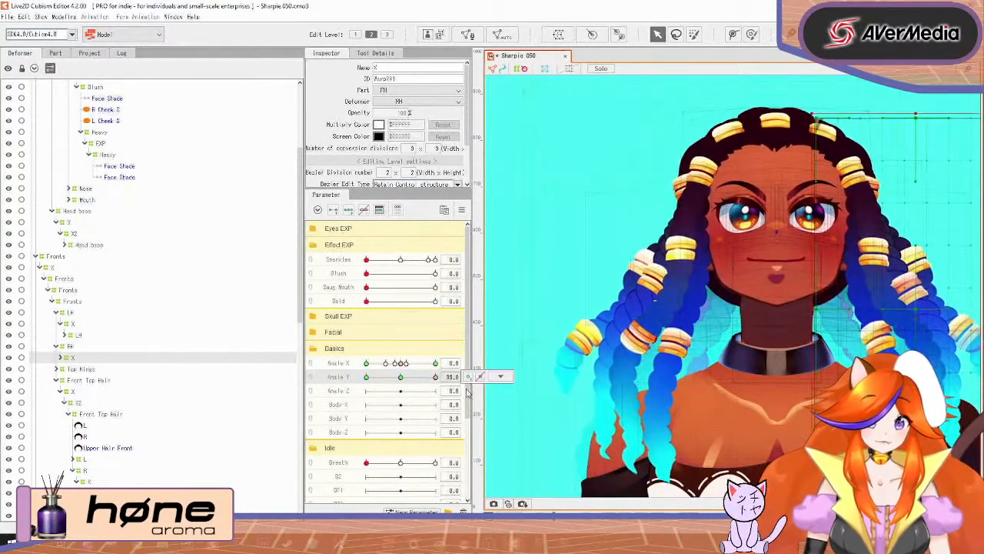
key(ctrl+z)
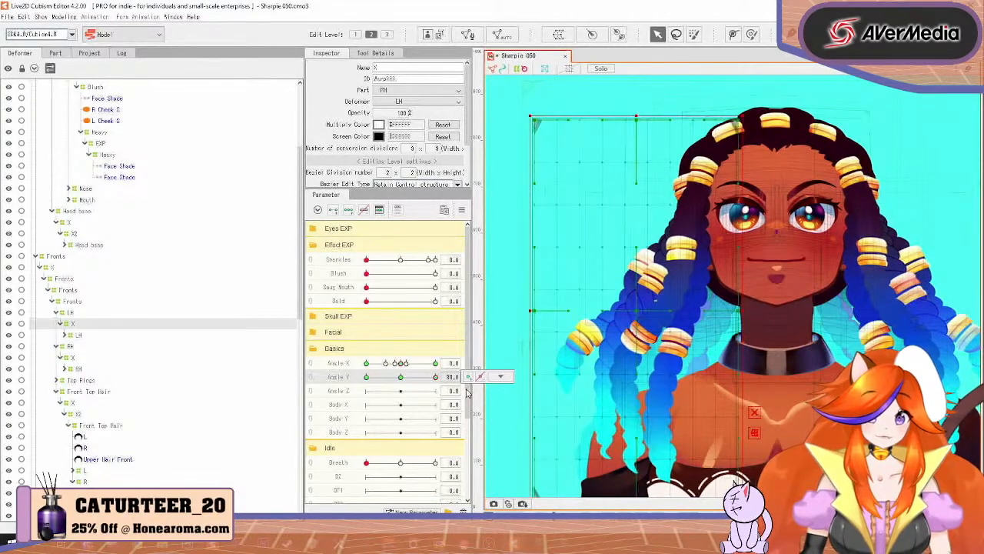
key(ctrl+y)
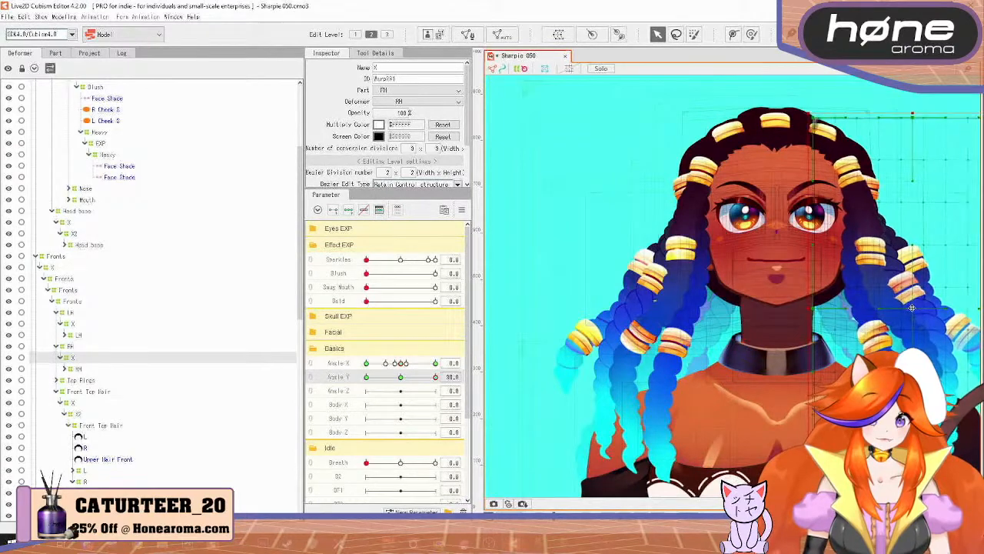
drag(436, 377, 334, 438)
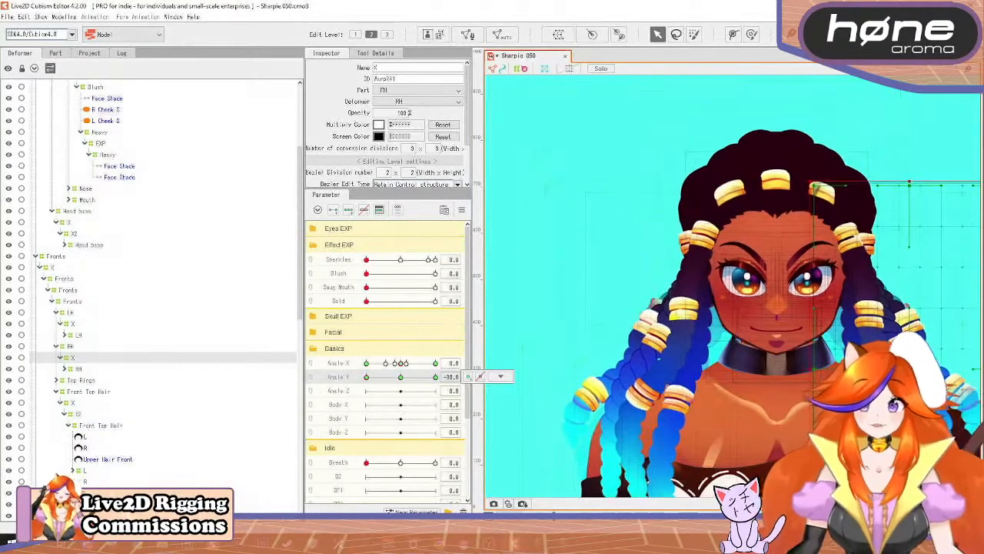
click(66, 17)
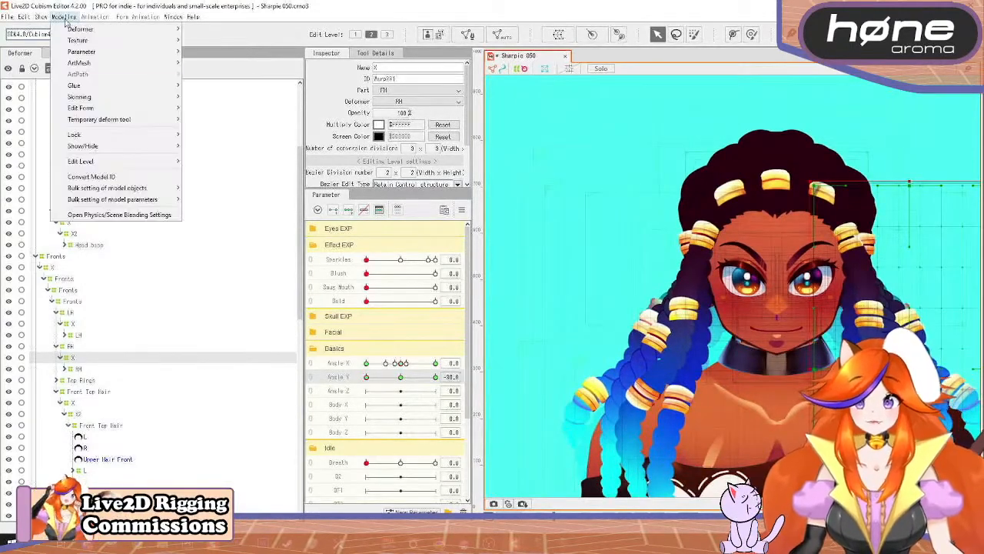
click(102, 215)
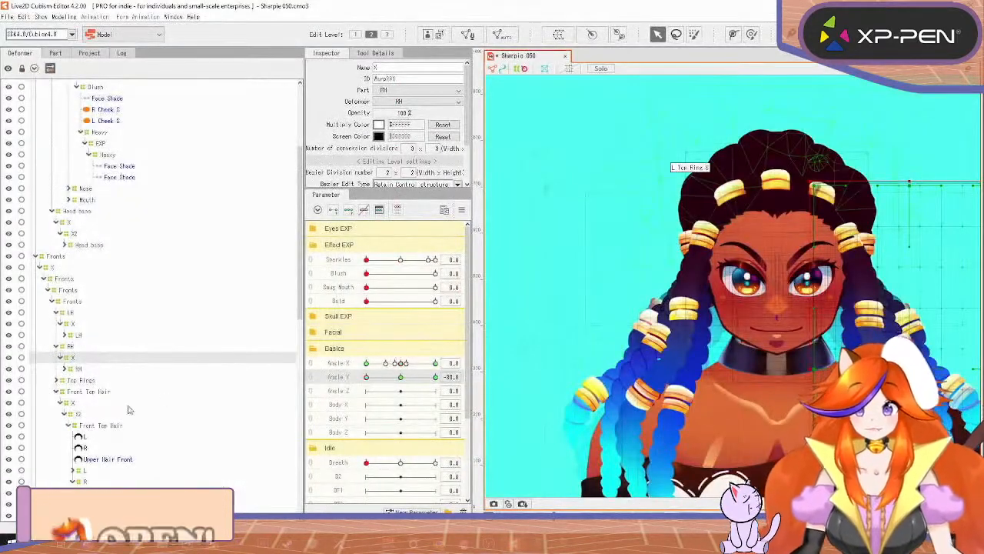
scroll(85, 419, down, 3)
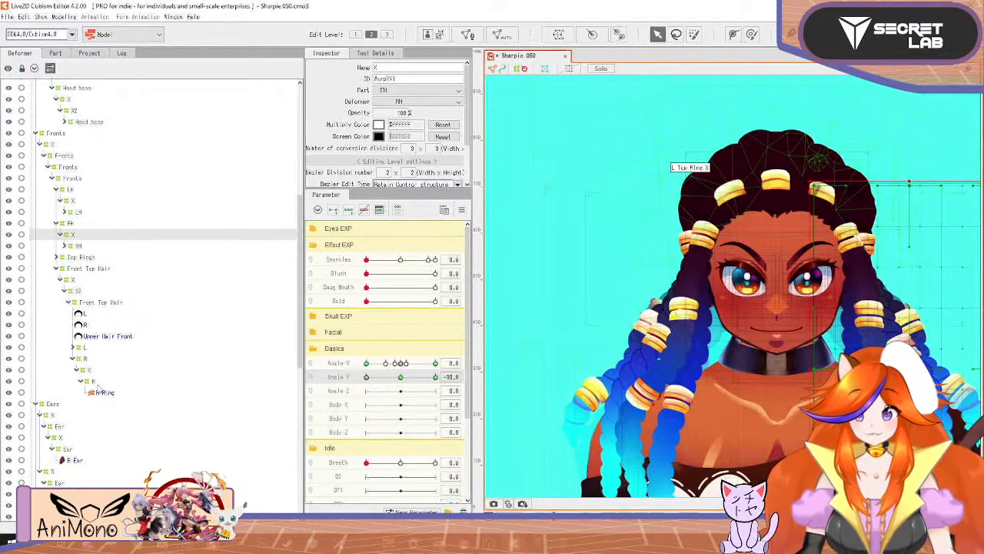
Step: Rename the Ties warp deformer inside the back hair's Ties group as X, and reset the parameters to their defaults
scroll(100, 390, down, 6)
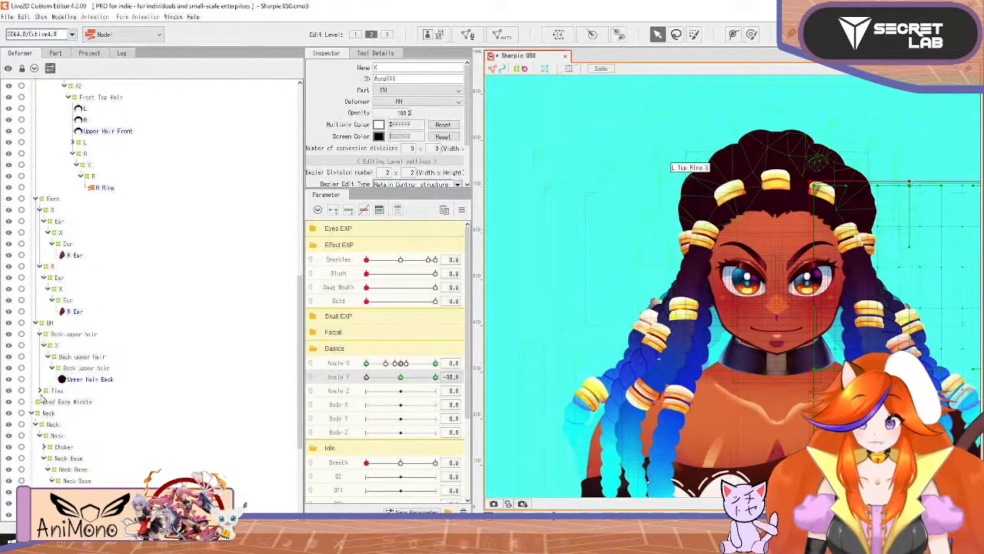
click(41, 390)
scroll(46, 394, up, 2)
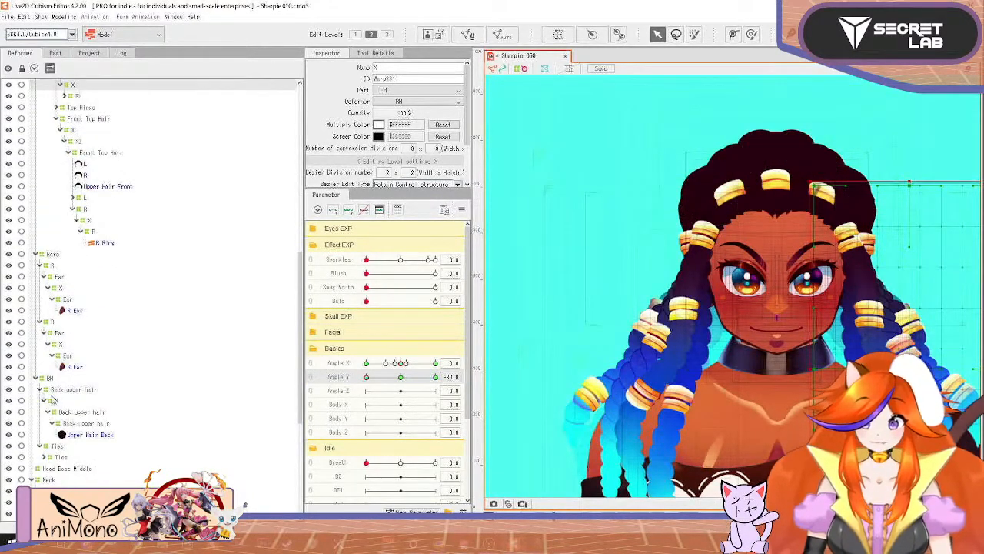
click(69, 457)
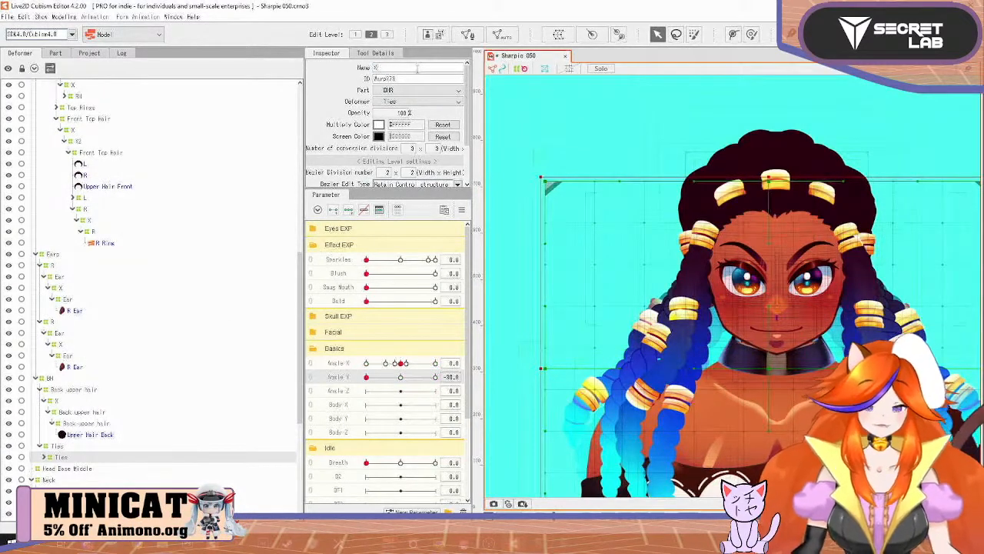
click(461, 212)
click(496, 206)
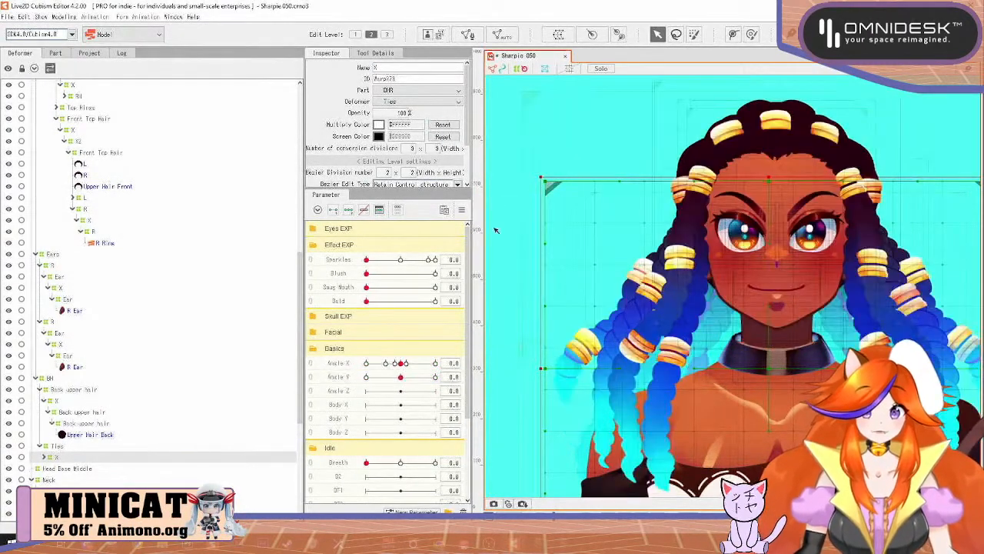
Step: Add Angle X keys at -30, 0 and 30 to Ties' X deformer, and try shifting it sideways at Angle X -30
click(345, 363)
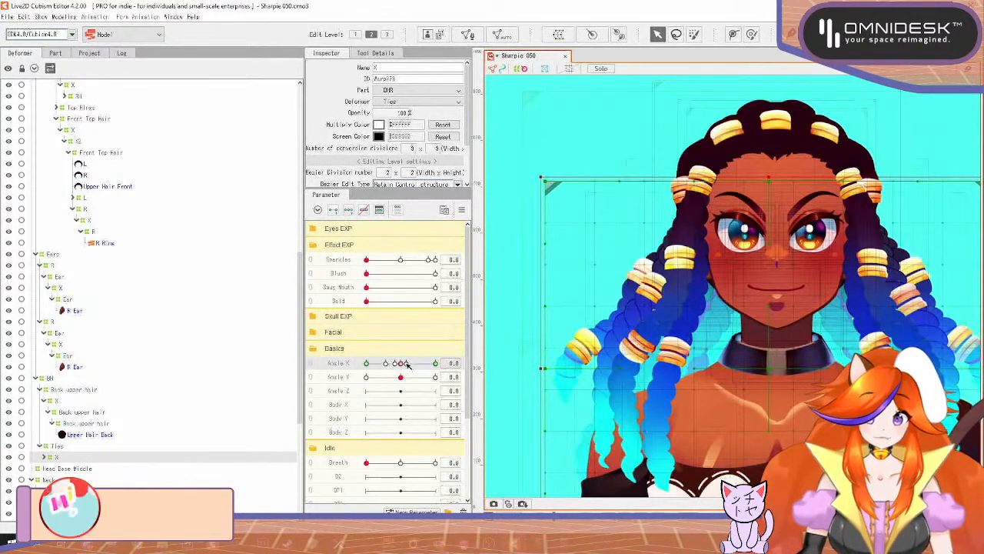
drag(408, 365, 366, 363)
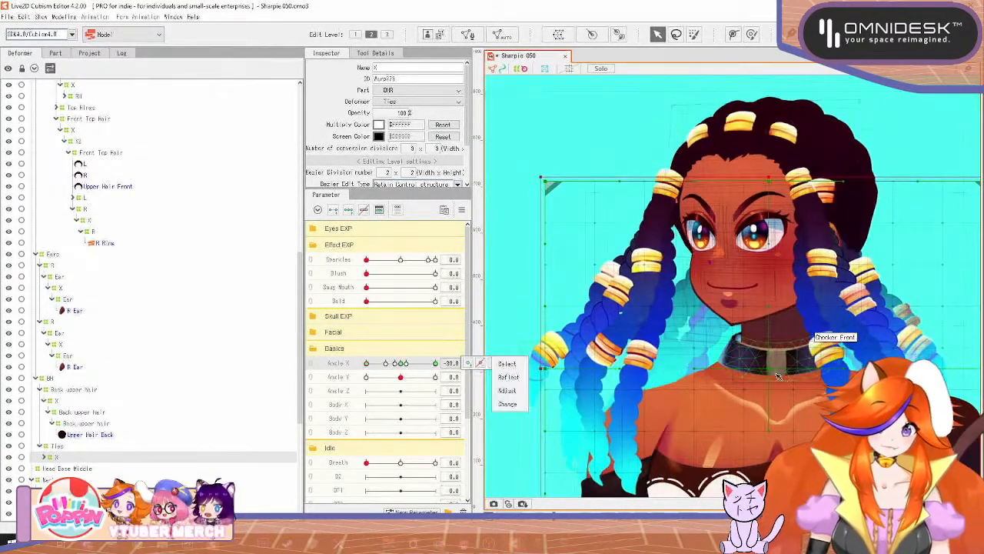
drag(772, 369, 749, 371)
key(ctrl+z)
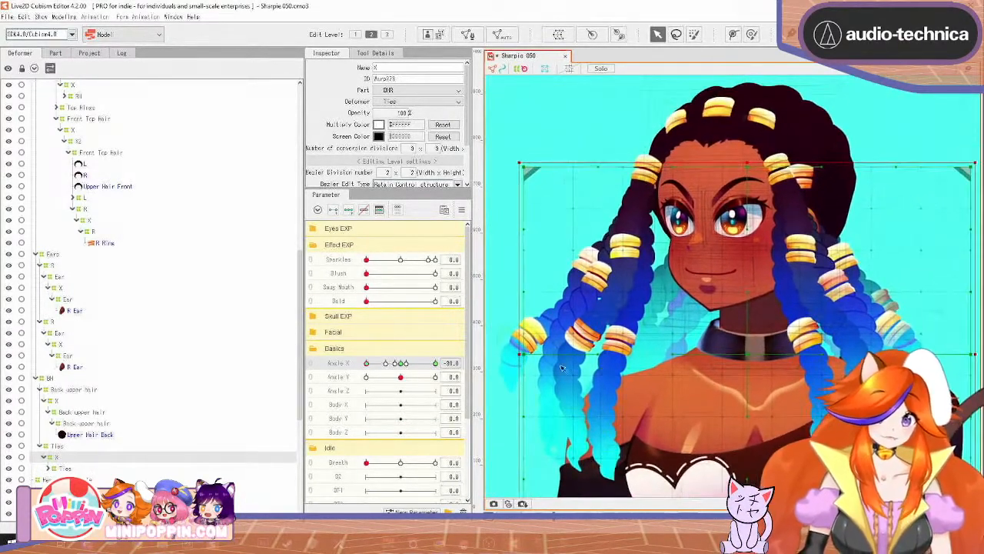
Step: At Angle X -30, narrow Ties' X deformer and shift it toward the back of the head, checking the movement across Angle X
drag(520, 354, 563, 352)
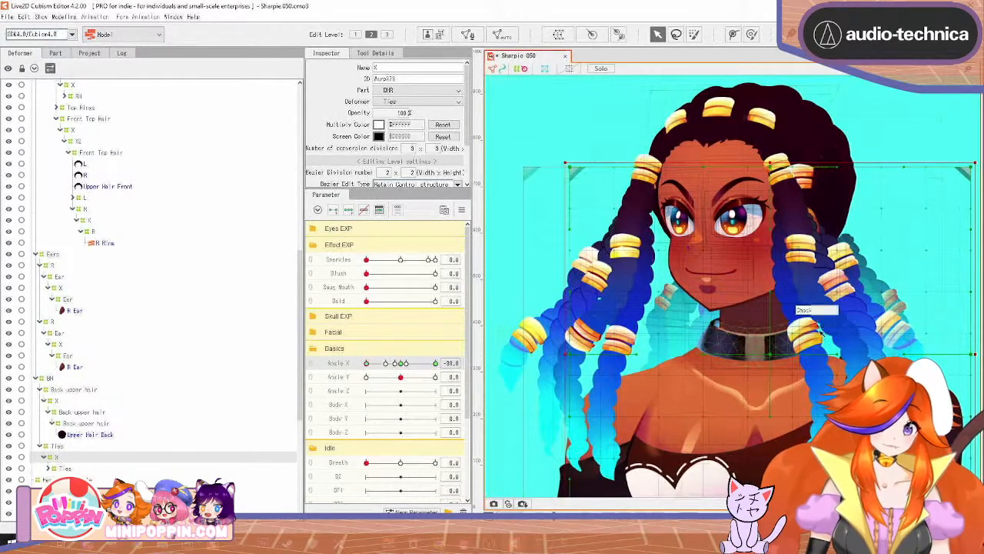
drag(775, 355, 771, 356)
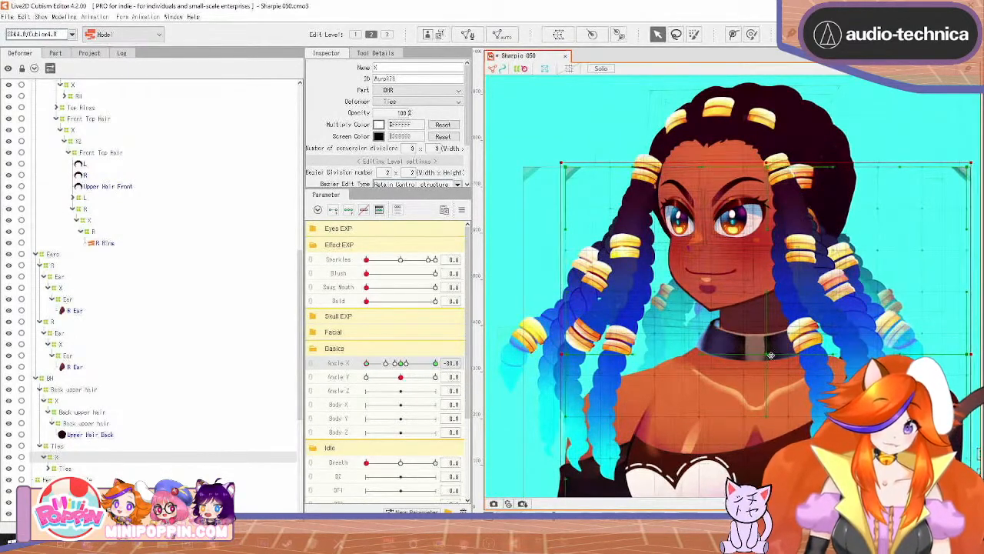
mouse_move(367, 363)
mouse_down()
mouse_move(406, 366)
mouse_move(355, 377)
mouse_up()
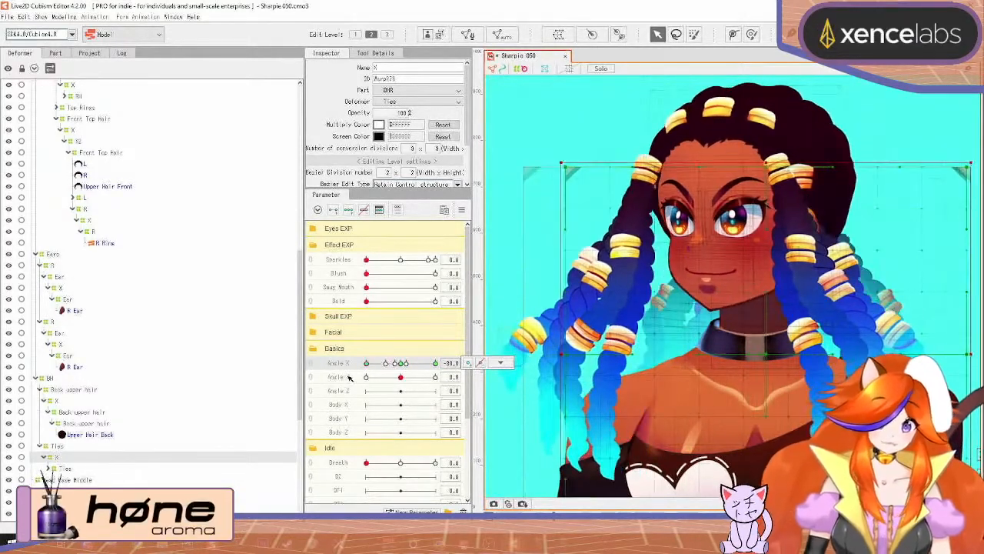
drag(768, 354, 770, 354)
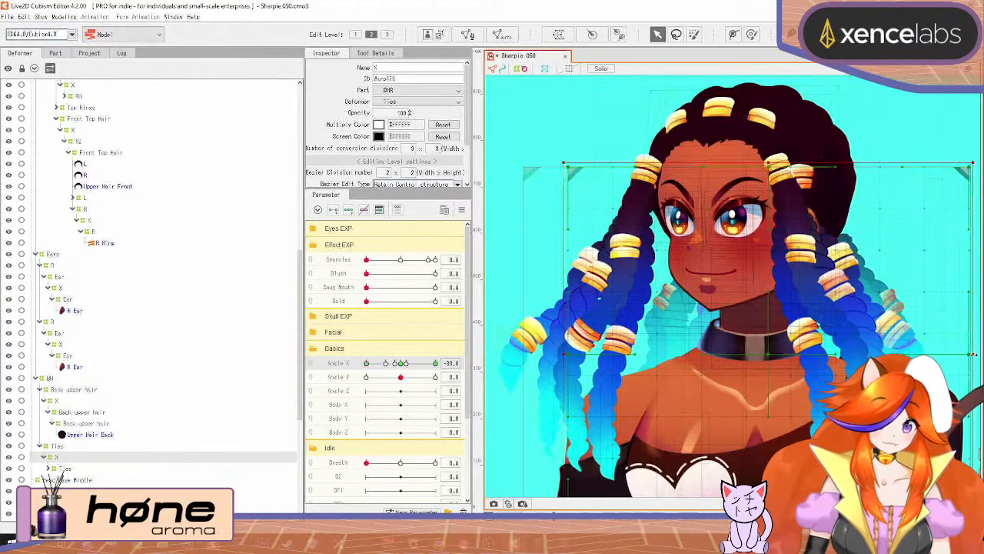
drag(974, 354, 960, 356)
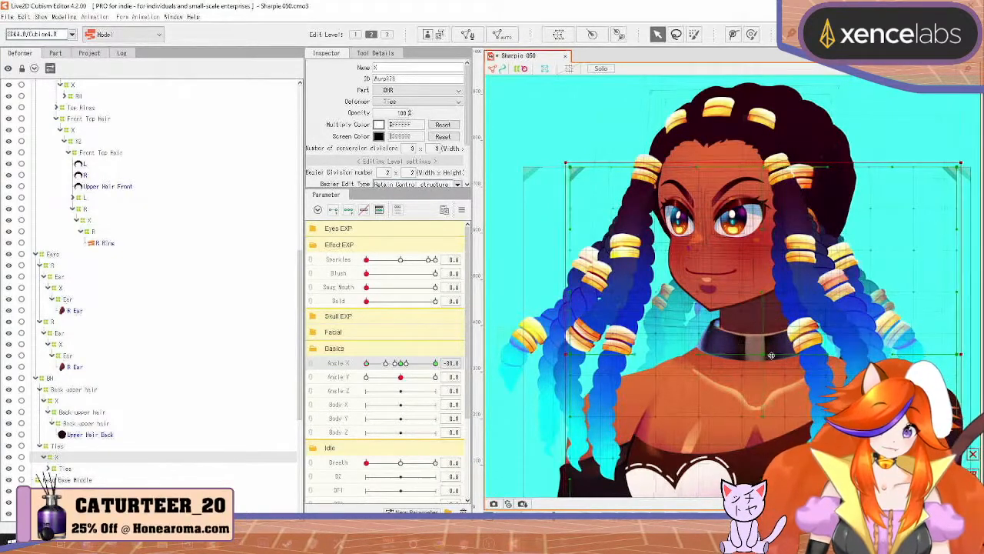
drag(771, 356, 776, 354)
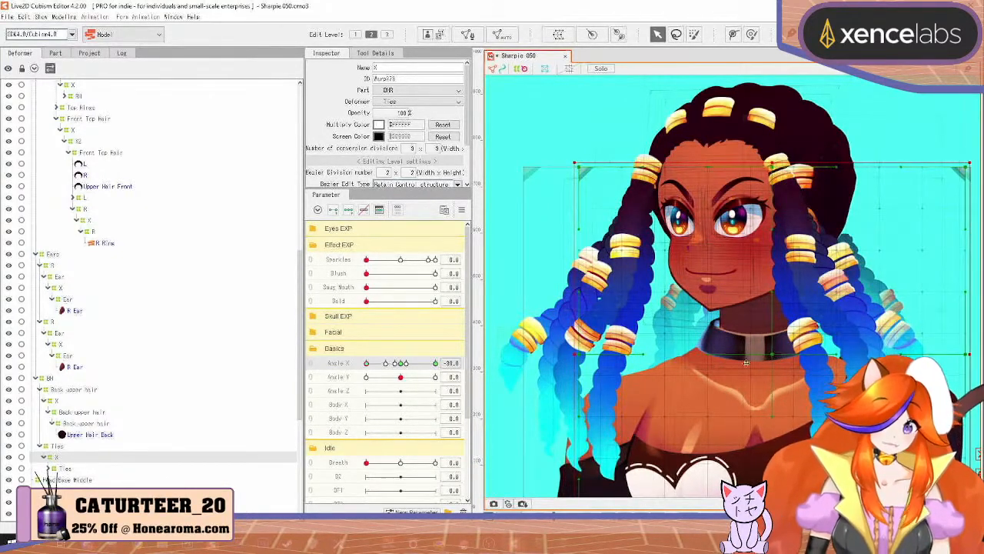
click(400, 363)
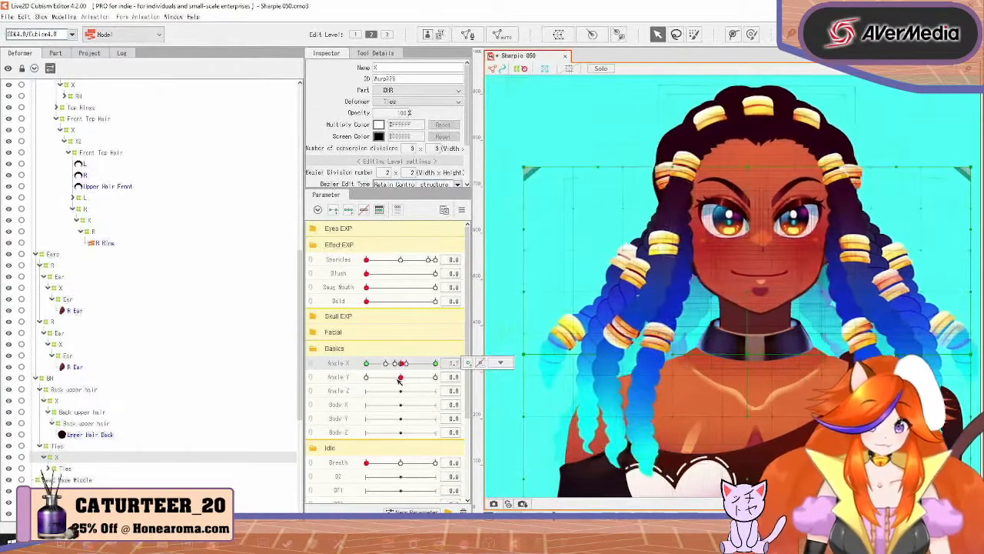
drag(399, 380, 316, 407)
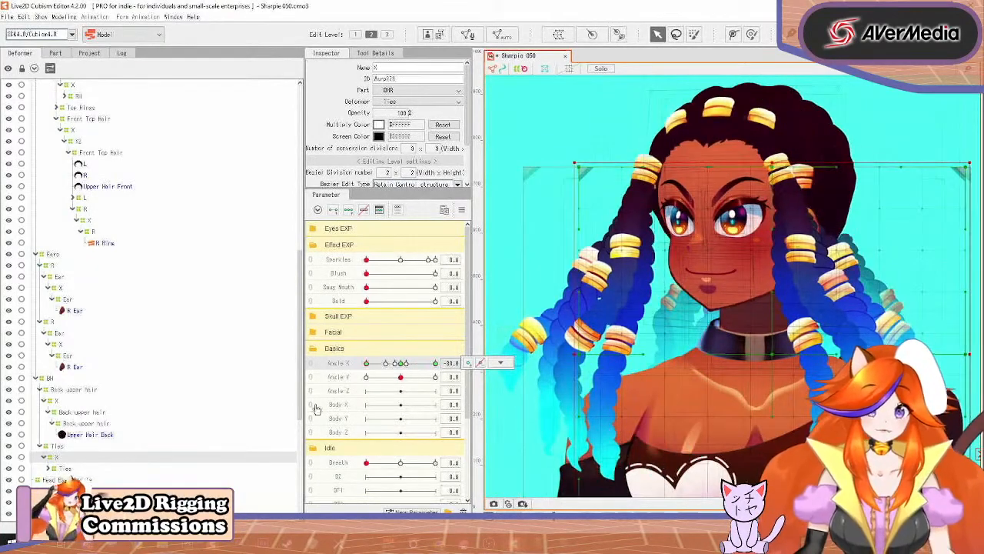
Step: Reflect the Angle X -30 shape of Ties' X deformer horizontally, and check the turn along Angle X
click(461, 210)
click(511, 279)
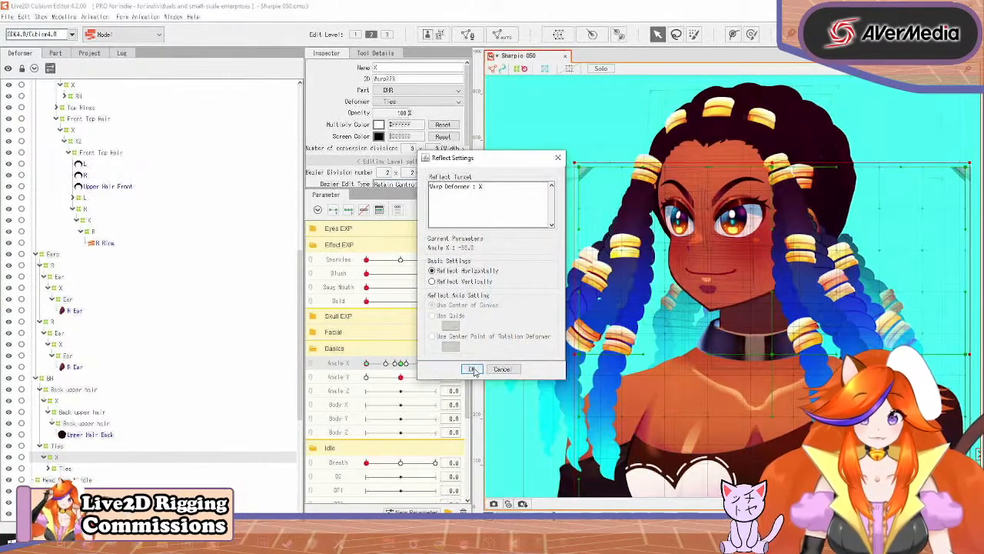
click(472, 369)
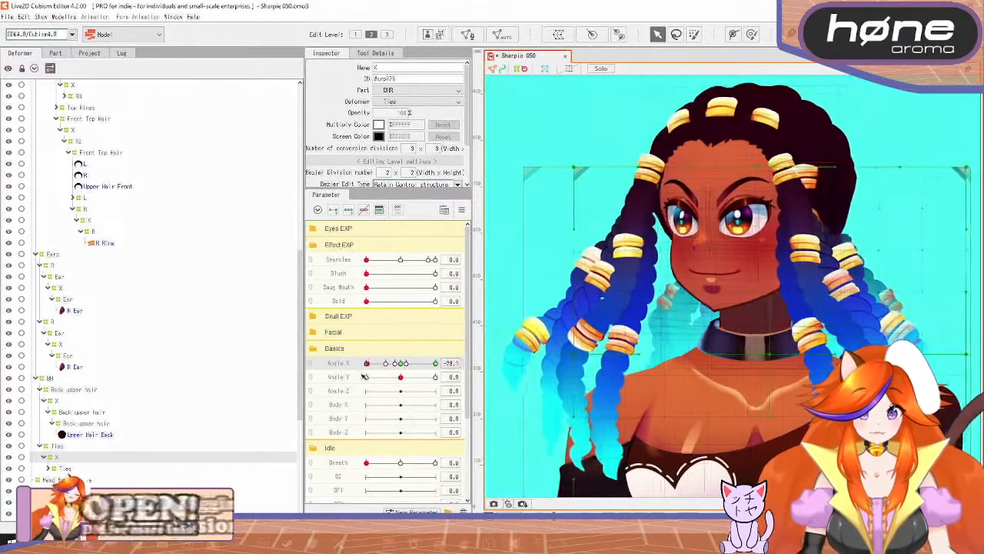
drag(363, 376, 326, 405)
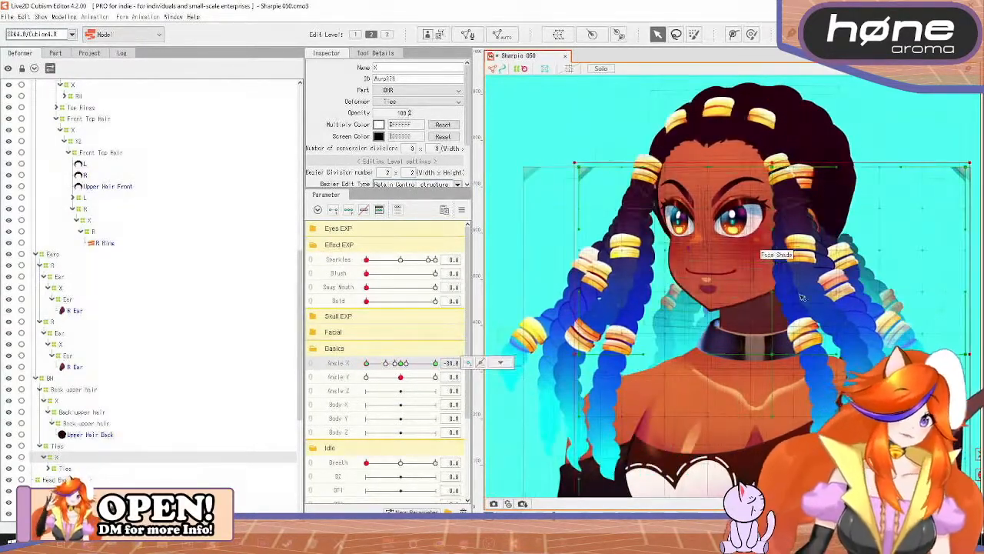
Step: Examine the BHR2 back braid at Angle X -30 and 30, and reselect Ties' X deformer
scroll(800, 296, up, 6)
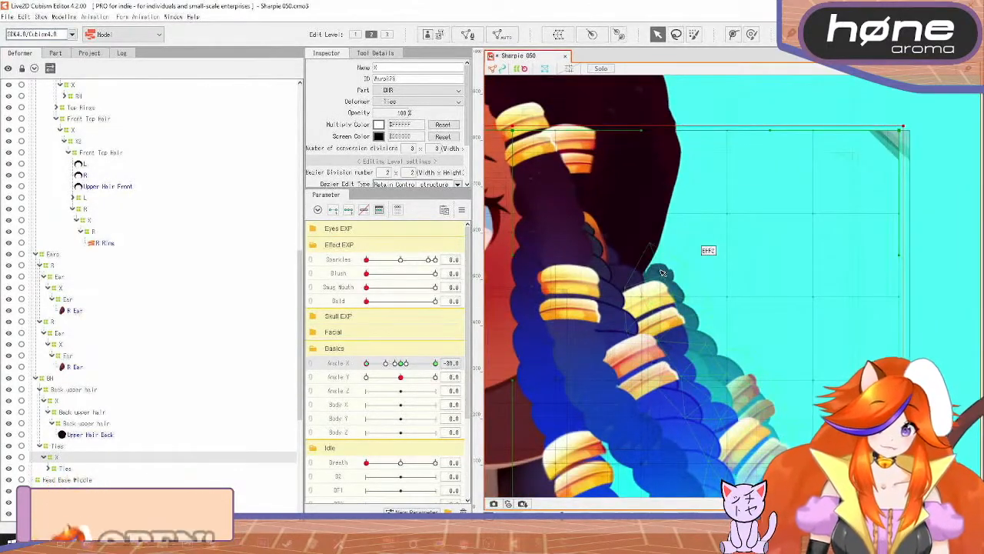
click(661, 272)
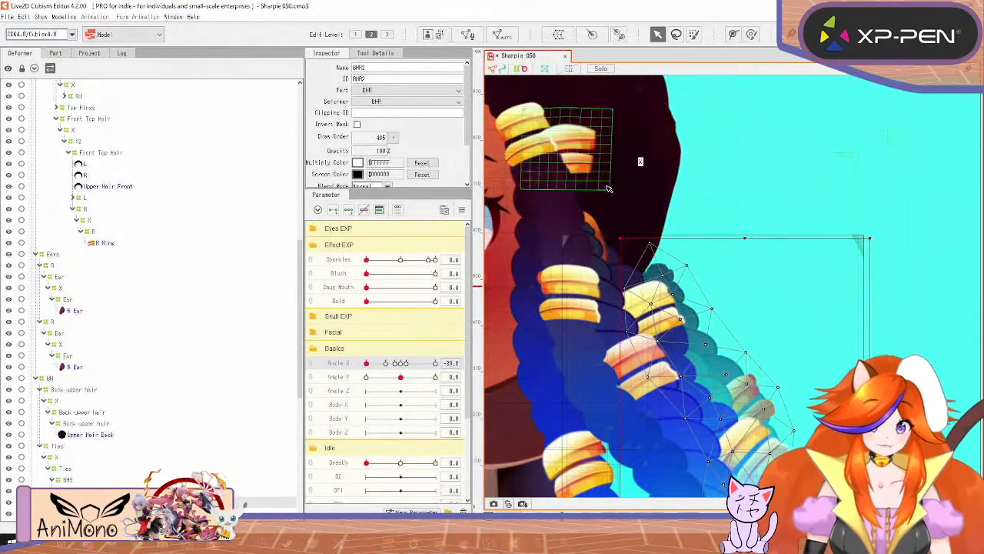
scroll(661, 272, down, 5)
drag(646, 329, 690, 287)
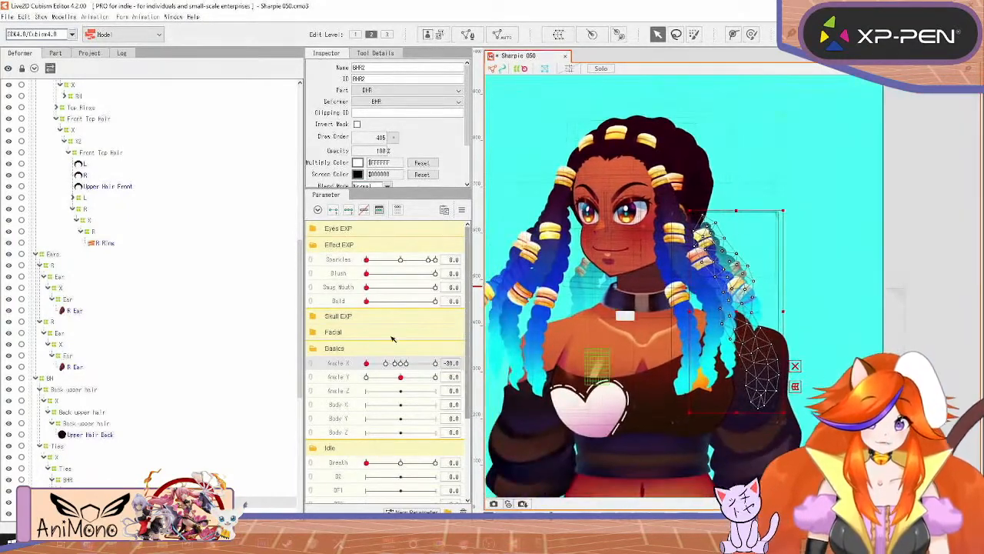
drag(370, 363, 477, 351)
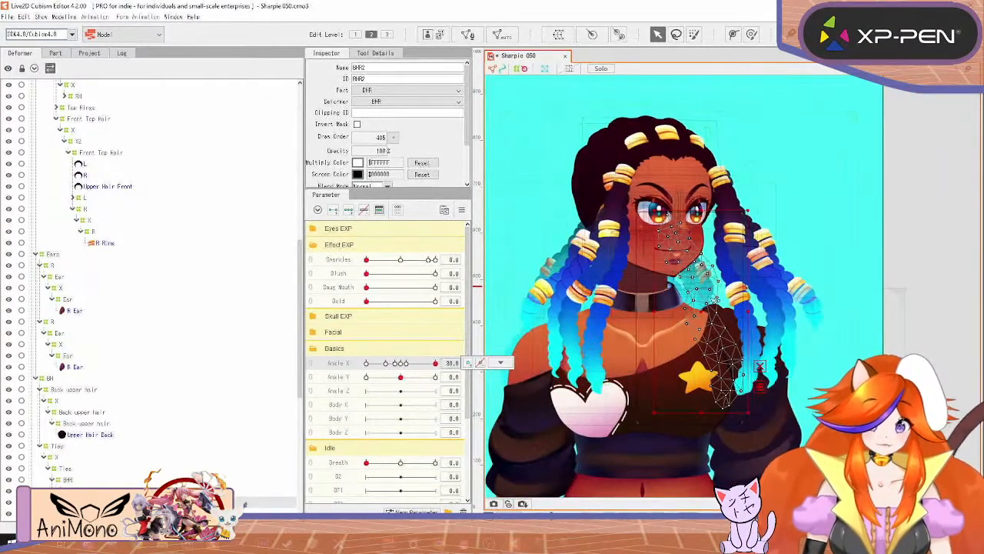
click(56, 457)
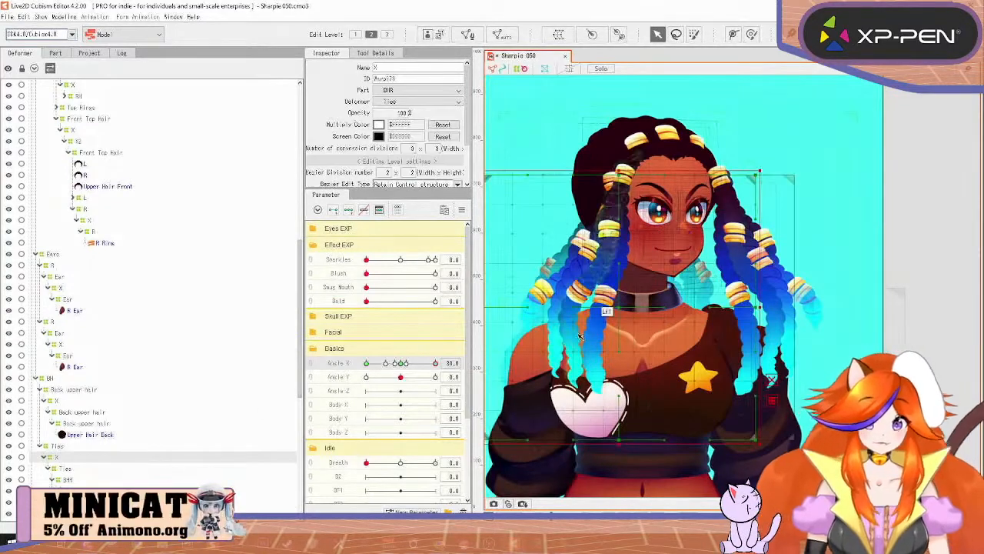
Step: Try shifting Ties' whole X deformer toward the back of the head at Angle X 30
drag(613, 307, 611, 307)
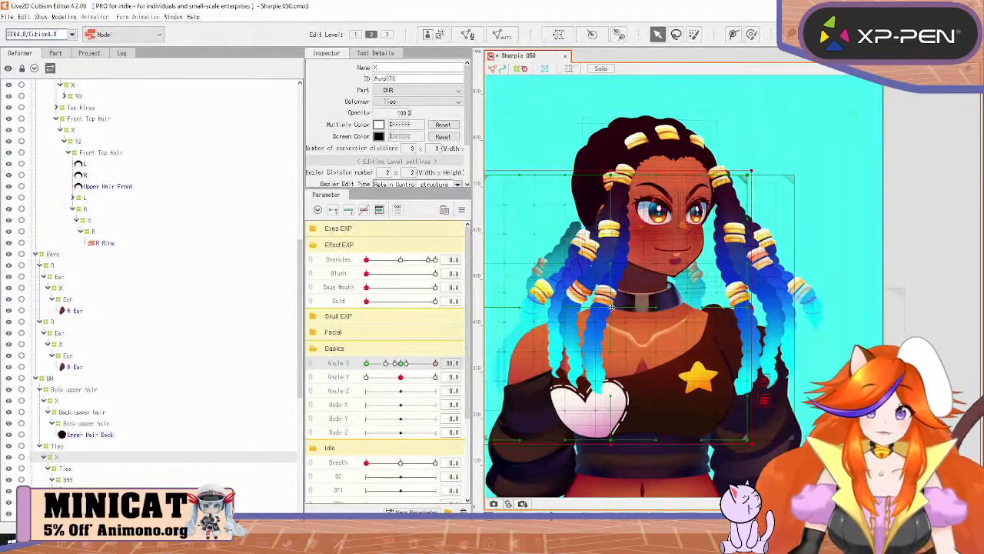
key(ctrl+z)
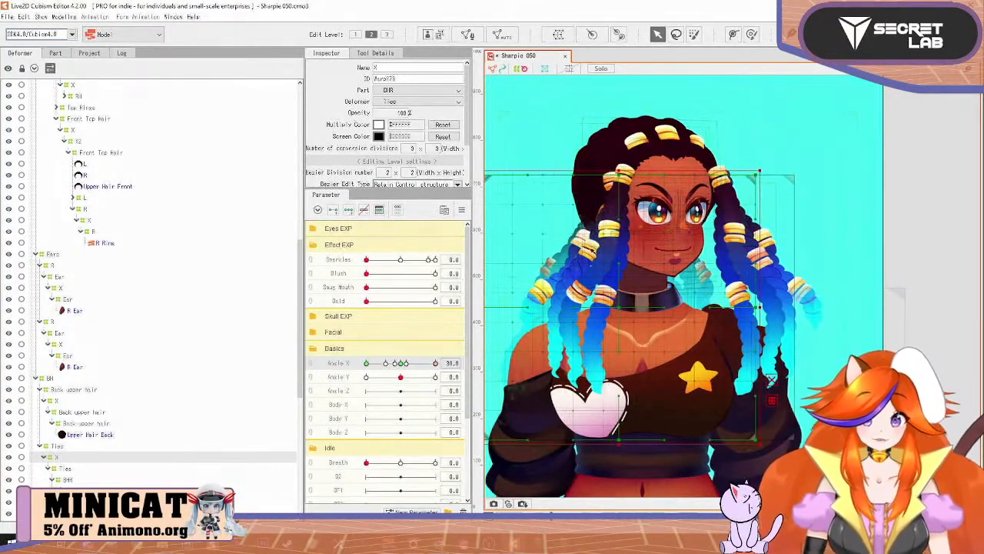
drag(620, 306, 571, 277)
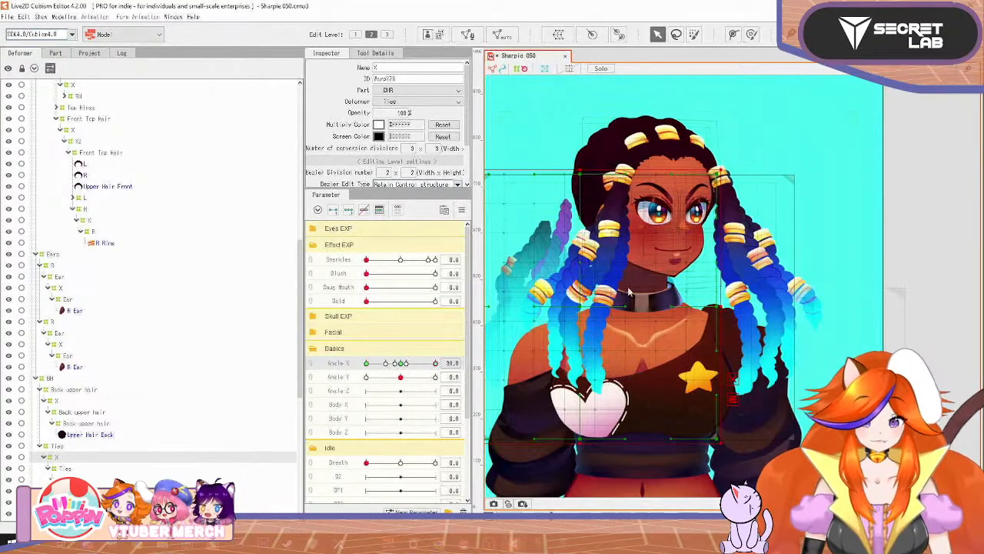
key(ctrl+z)
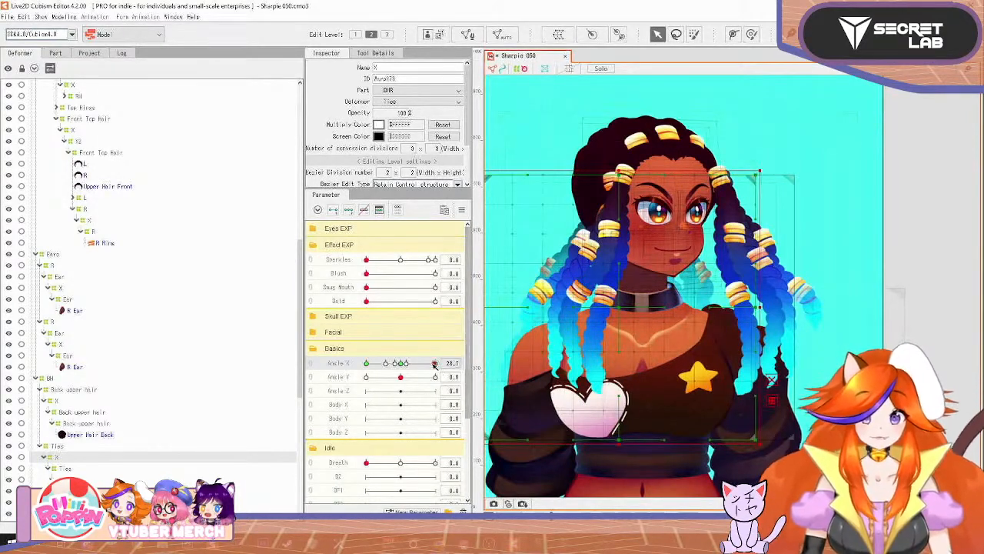
Step: Pull the face-side edge of Ties' X deformer inward at Angle X 30, and return Angle X to 0
drag(435, 364, 496, 374)
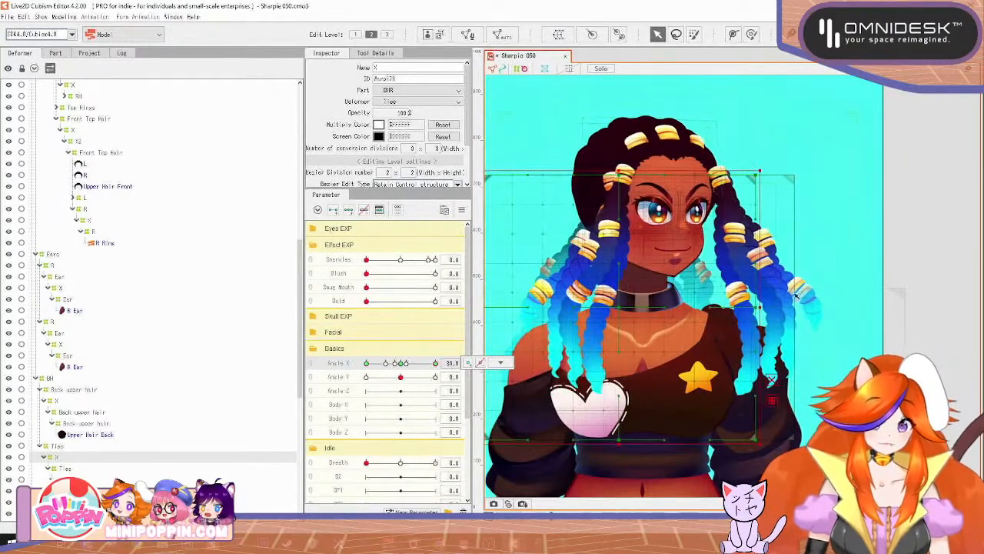
drag(759, 306, 735, 305)
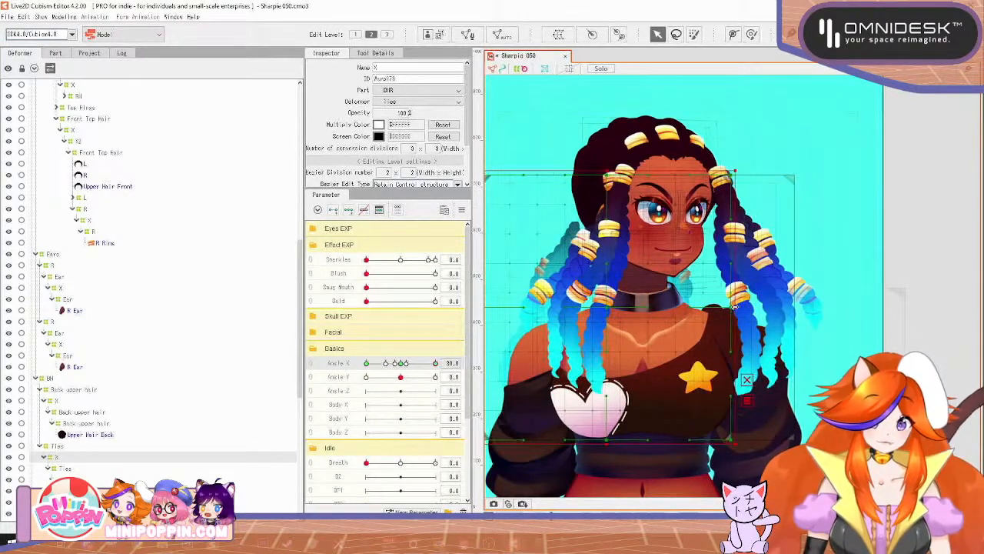
click(435, 364)
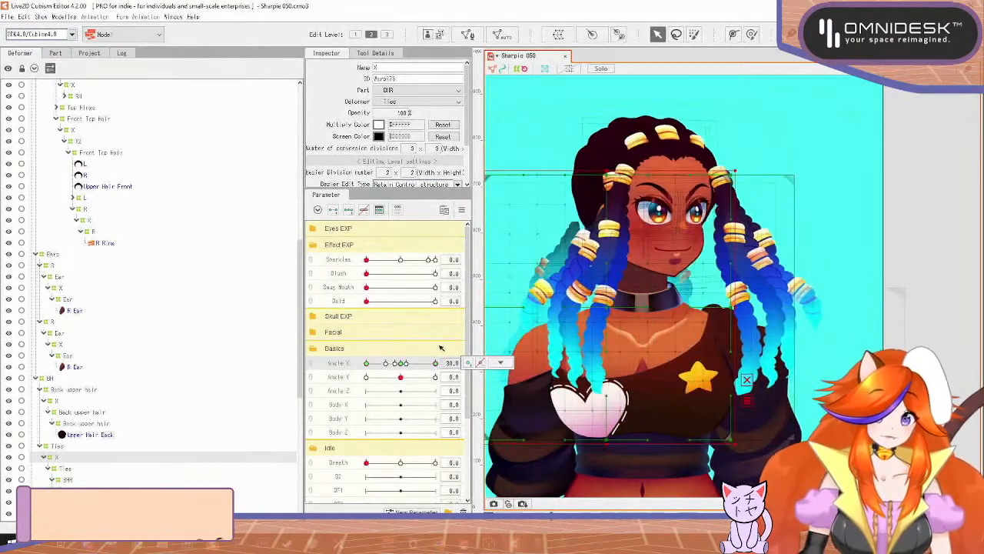
drag(440, 348, 407, 364)
Step: Save the model as a new version named Sharpie 051, and deselect the deformer
key(ctrl+shift+s)
key(Return)
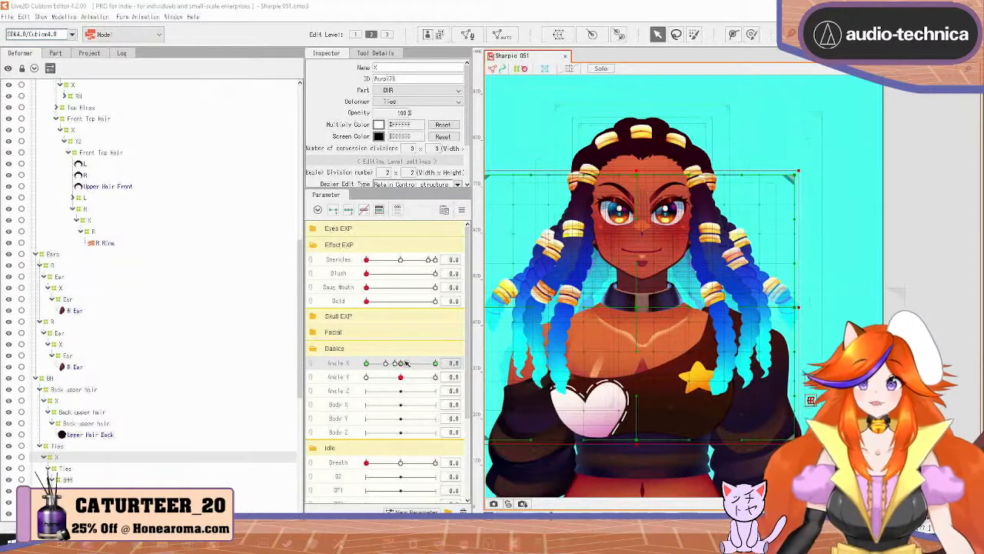
click(932, 189)
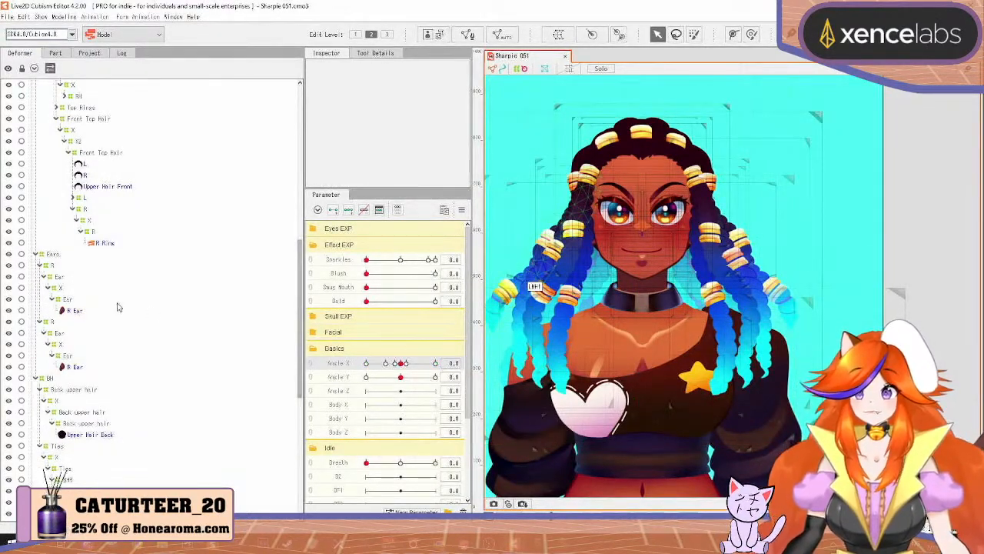
scroll(657, 254, up, 3)
scroll(658, 275, down, 1)
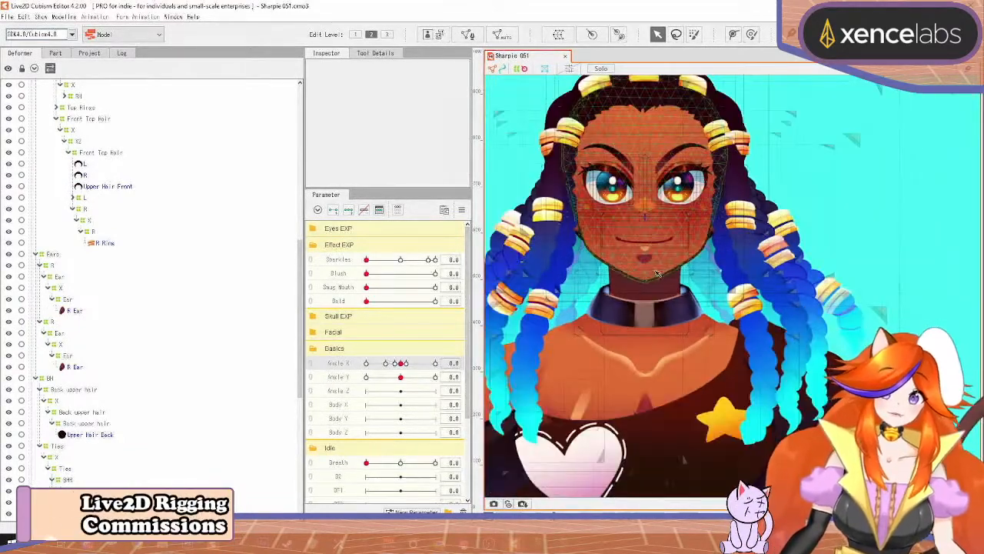
drag(658, 274, 747, 321)
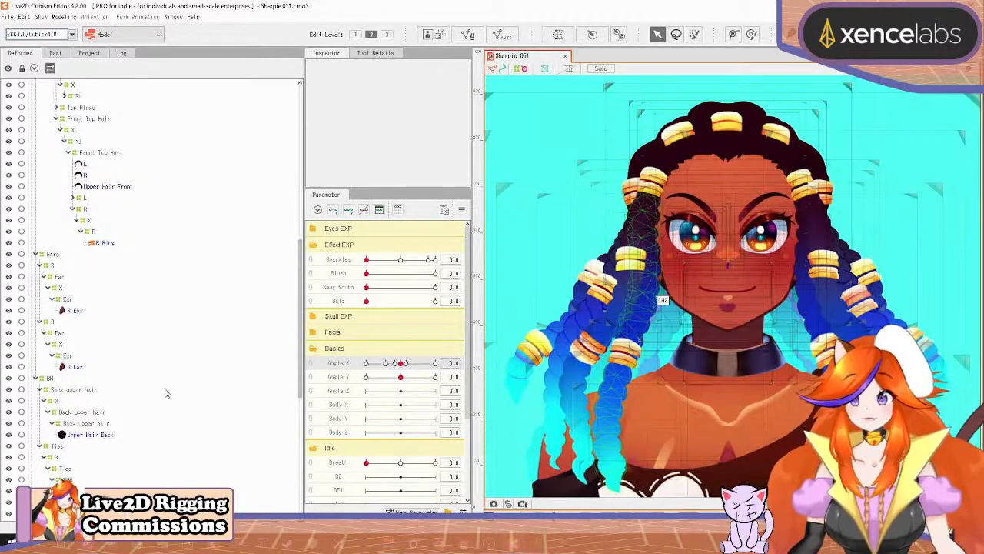
scroll(151, 398, down, 2)
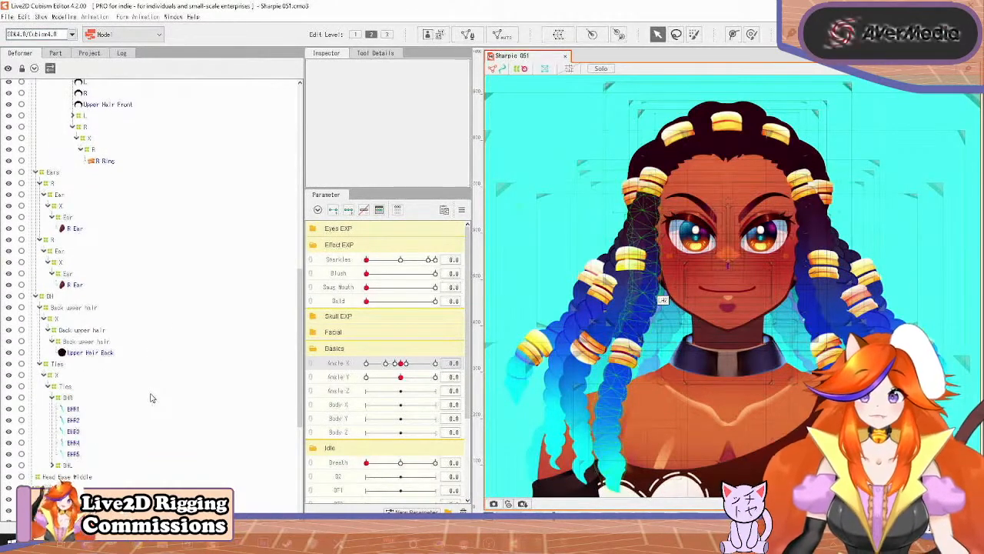
Step: Collapse the Ties X, Ears and Front Top Hair branches in the deformer tree
click(46, 375)
click(44, 375)
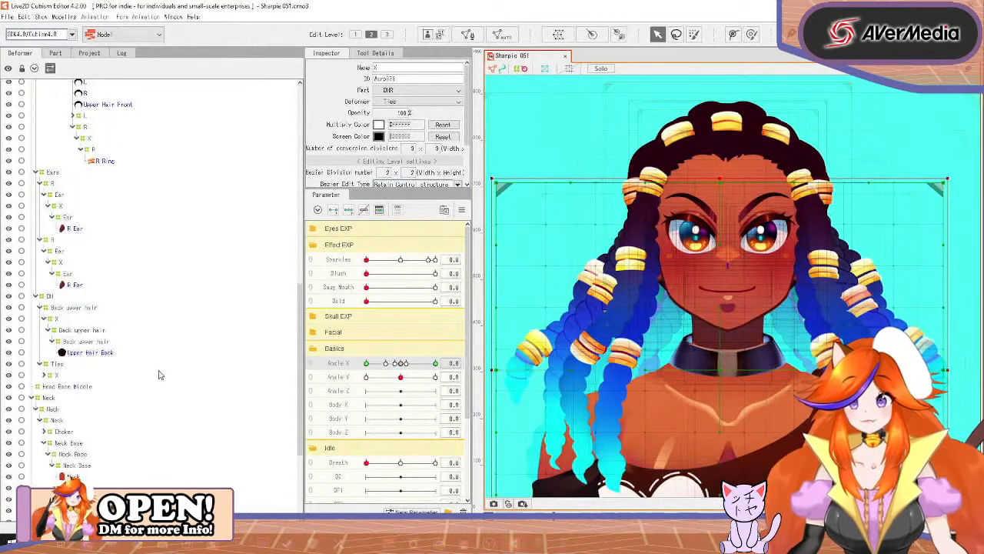
scroll(138, 374, up, 3)
click(36, 295)
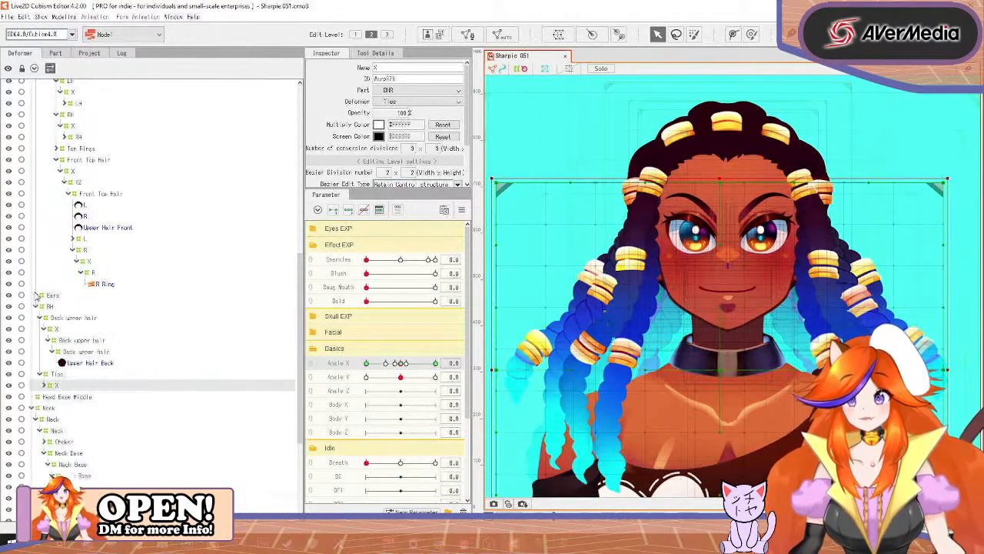
scroll(141, 320, up, 2)
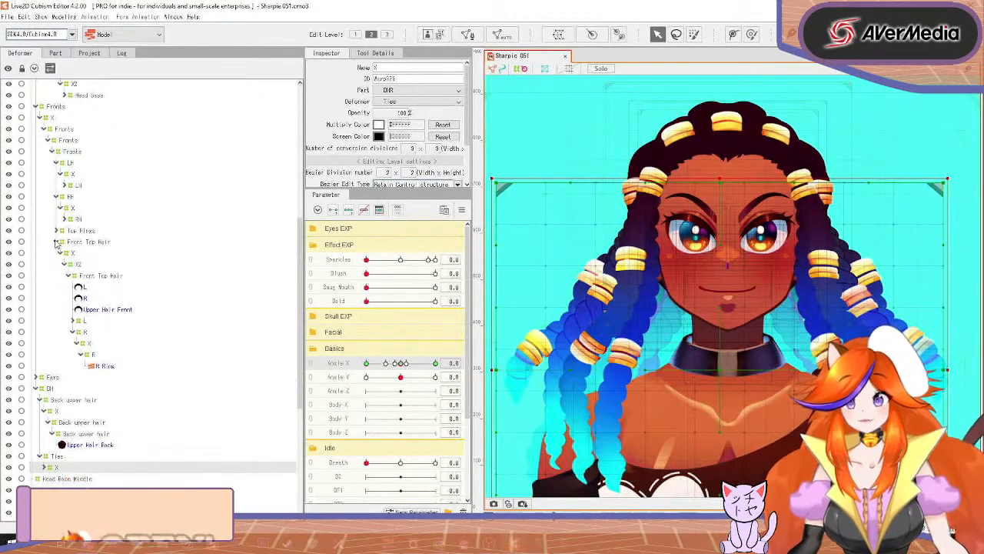
click(59, 241)
Step: Set the opacity of the LH and RH front braid deformers and the Ties deformer to 0%
click(71, 198)
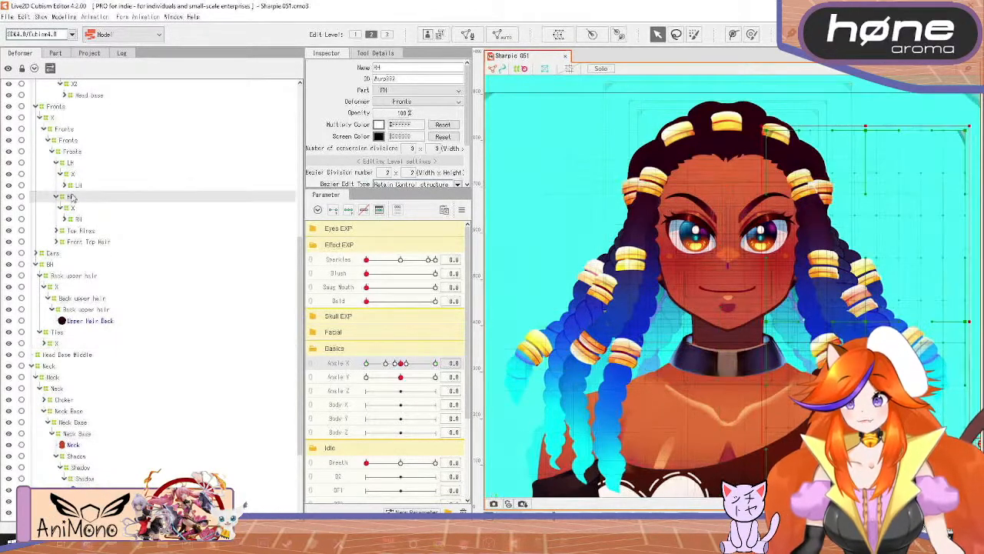
ctrl+click(73, 163)
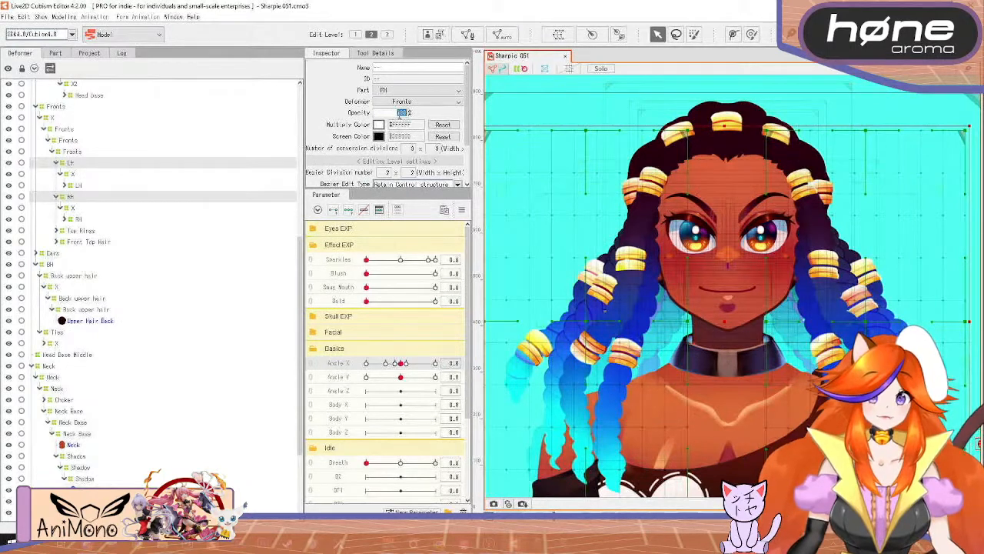
key(Return)
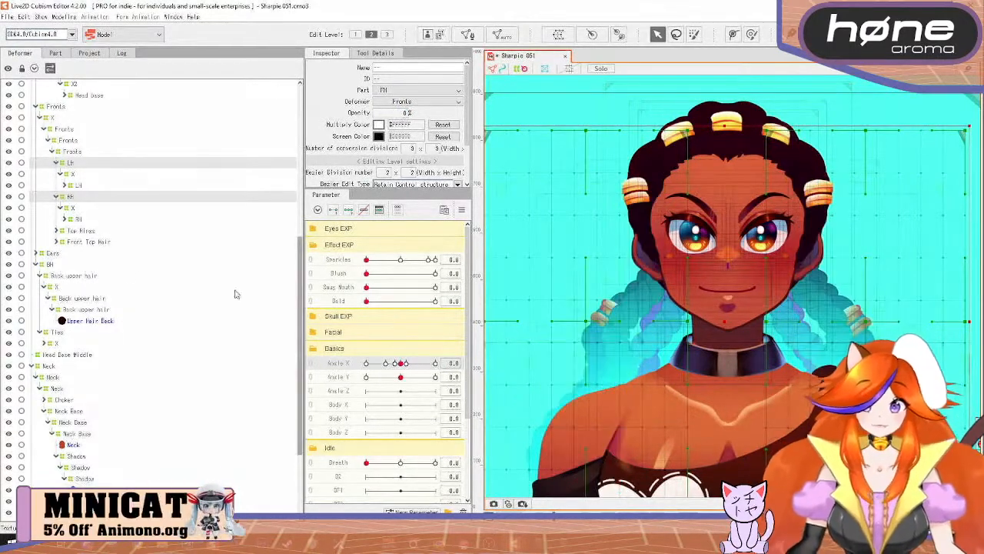
click(57, 334)
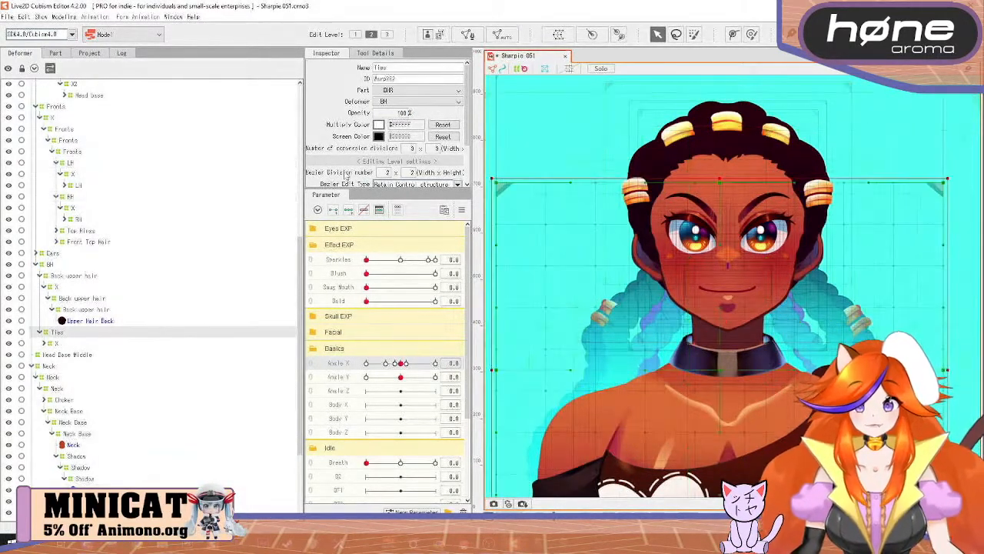
click(394, 113)
text(0)
key(Return)
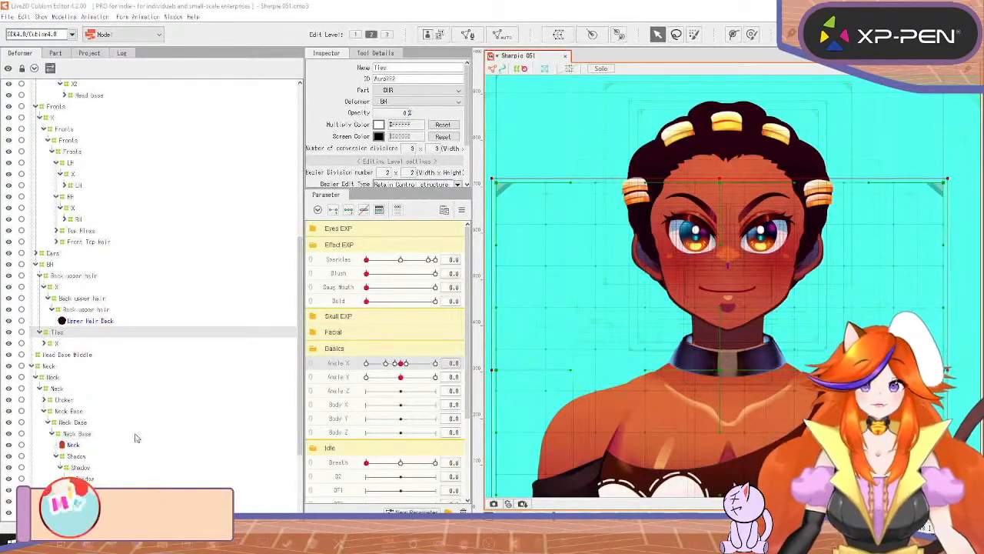
Step: Preview the head's movement without braids in the Physics/Scene Blending Settings, and close the preview
click(61, 17)
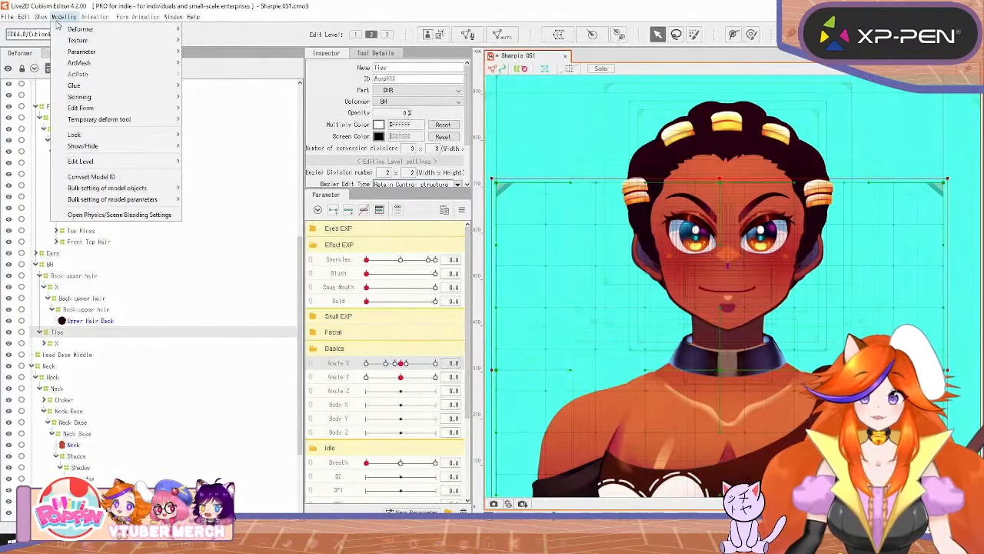
click(109, 215)
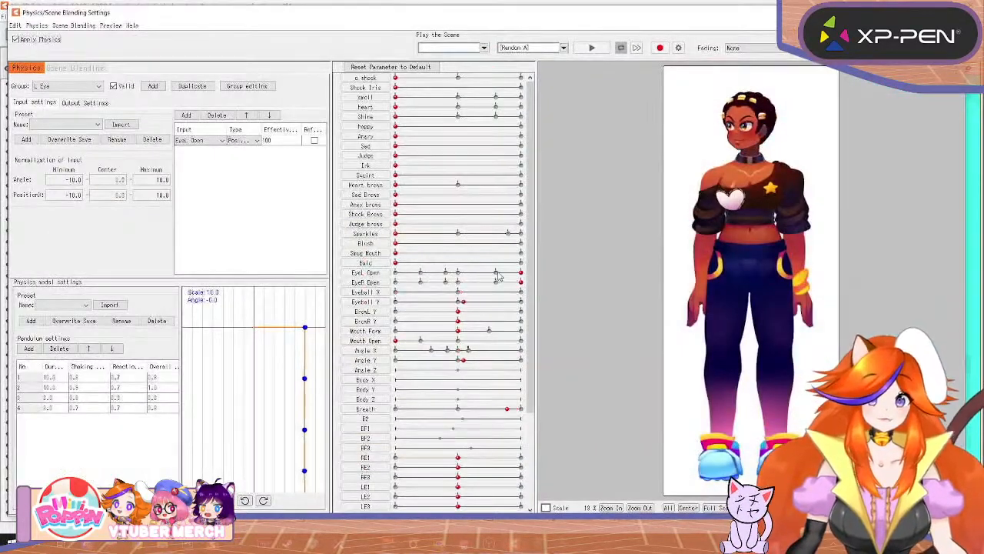
scroll(807, 230, up, 3)
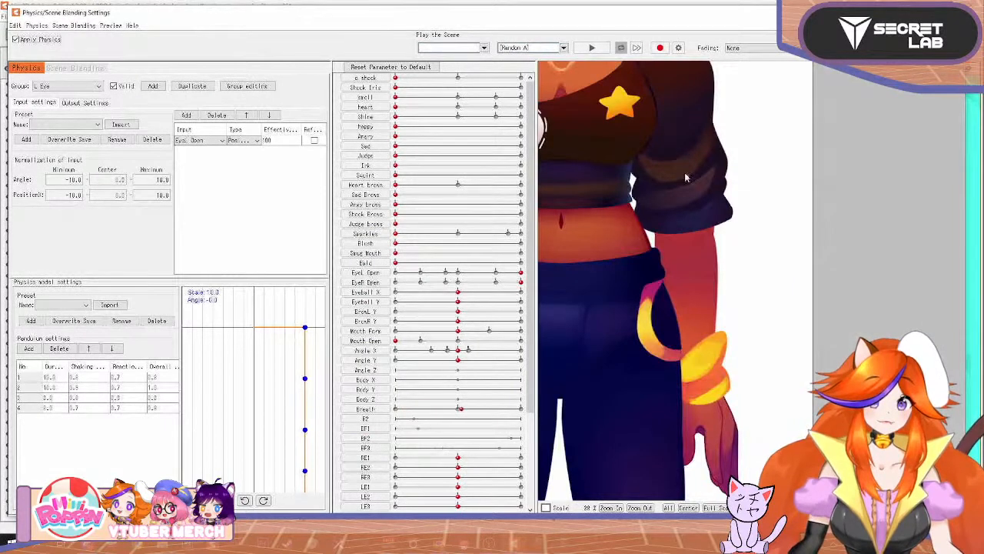
scroll(687, 176, down, 3)
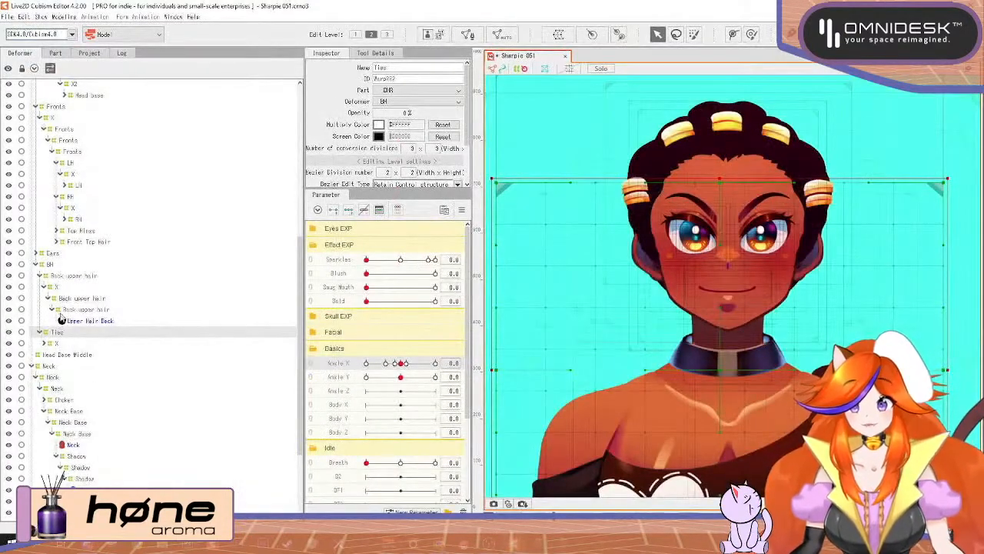
Step: Set the opacity of the LH, RH and Ties deformers to 100% together
click(71, 164)
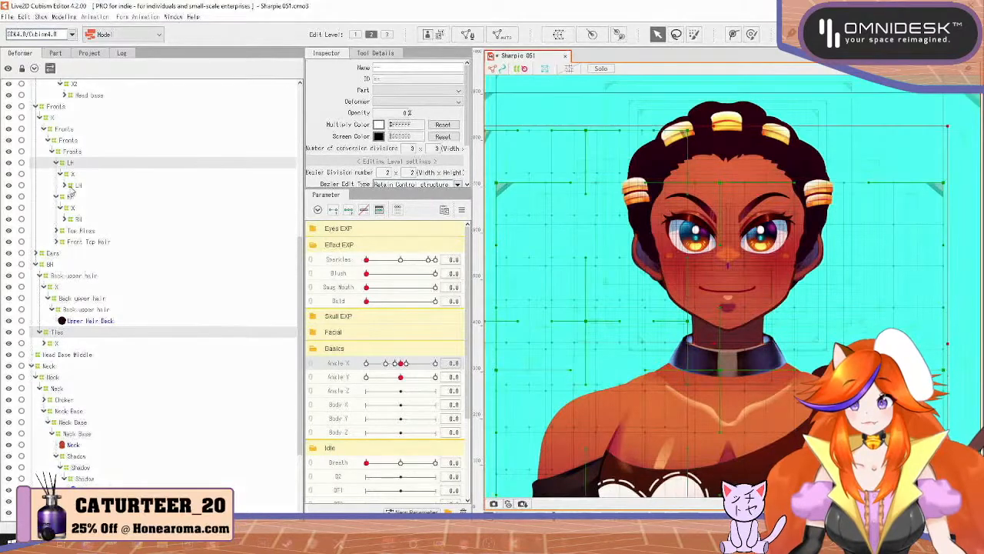
ctrl+click(71, 198)
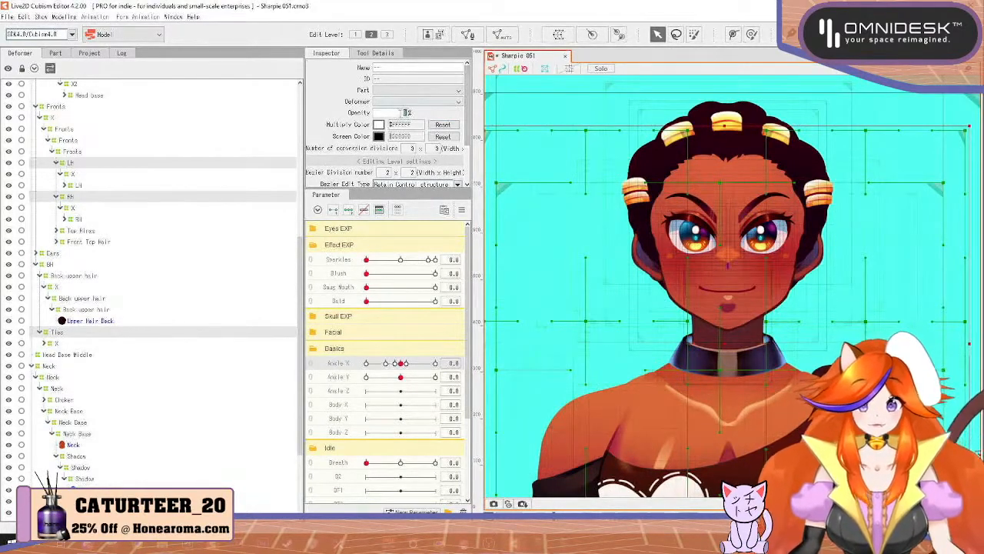
key(Return)
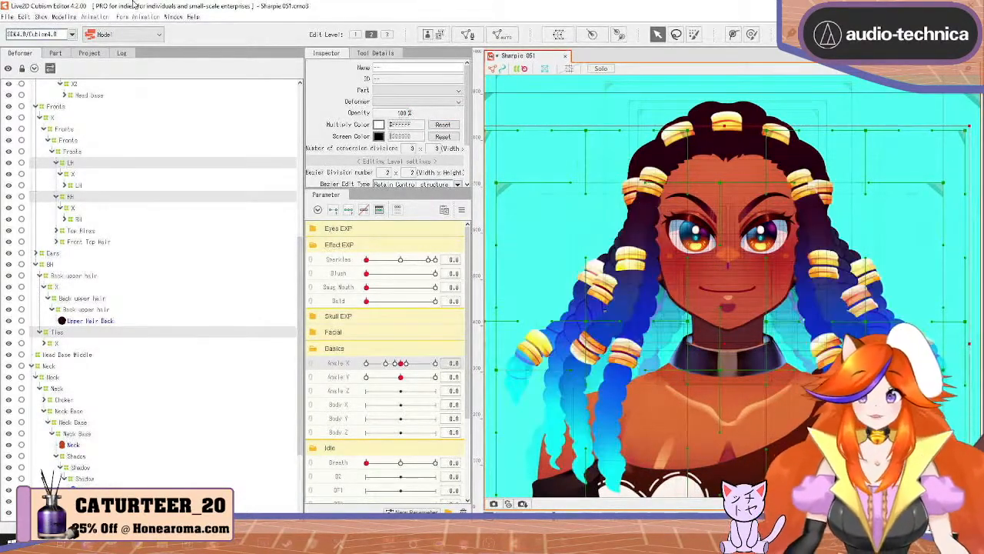
Step: Reopen the Physics/Scene Blending Settings and examine the head and its braids up close as they move
click(64, 17)
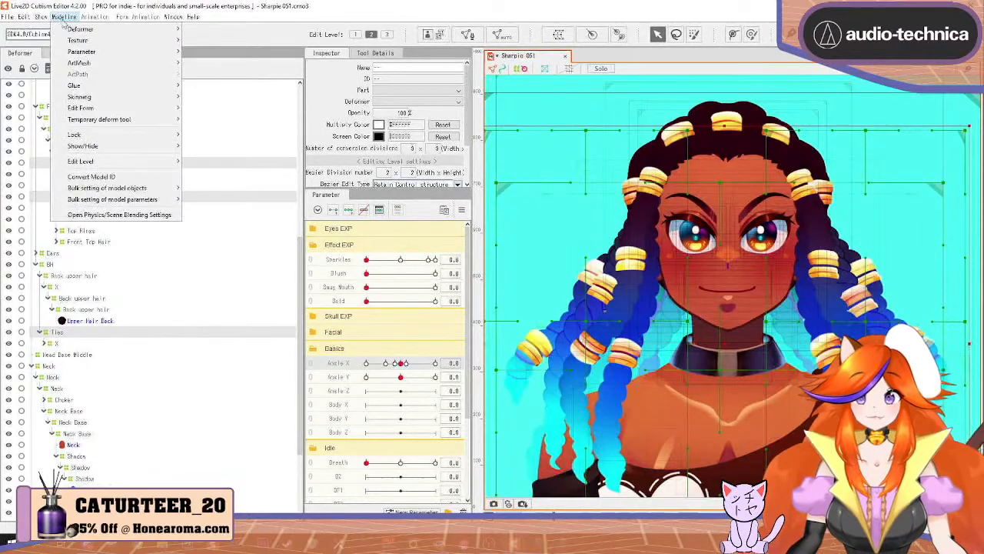
click(84, 213)
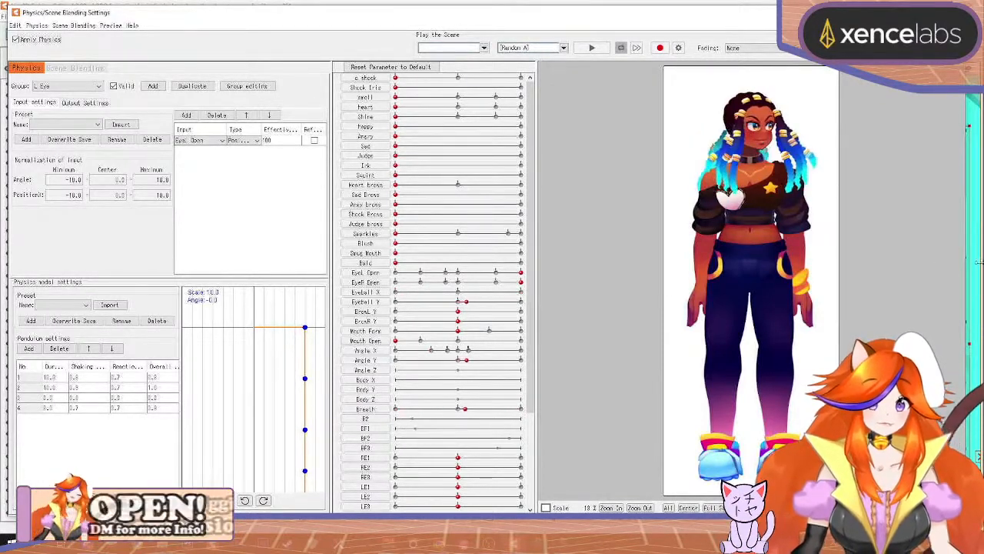
scroll(744, 144, up, 5)
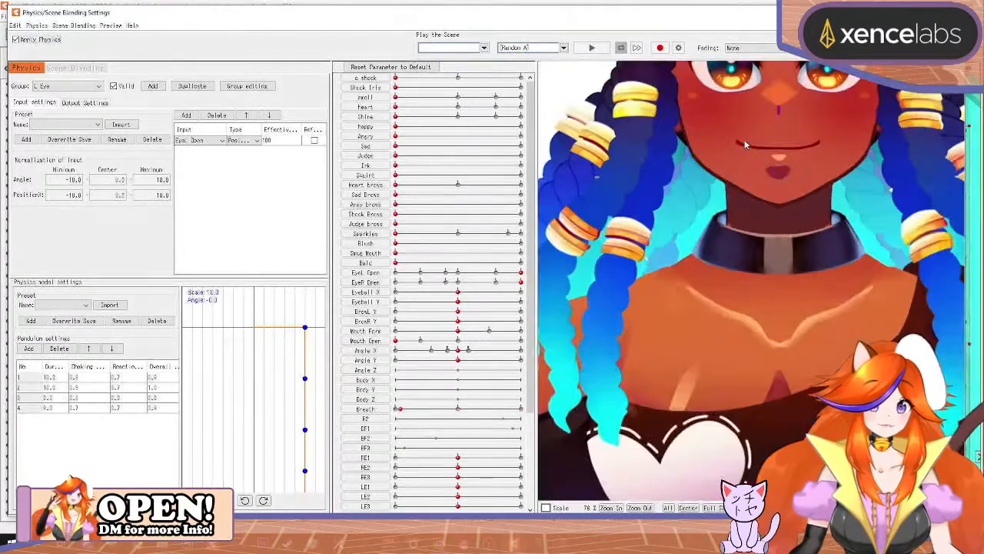
scroll(839, 153, down, 2)
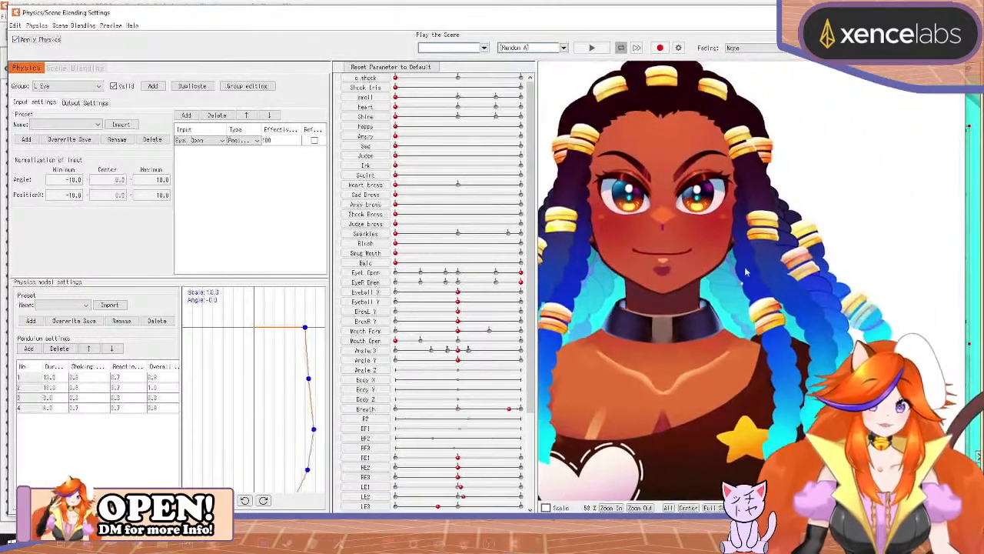